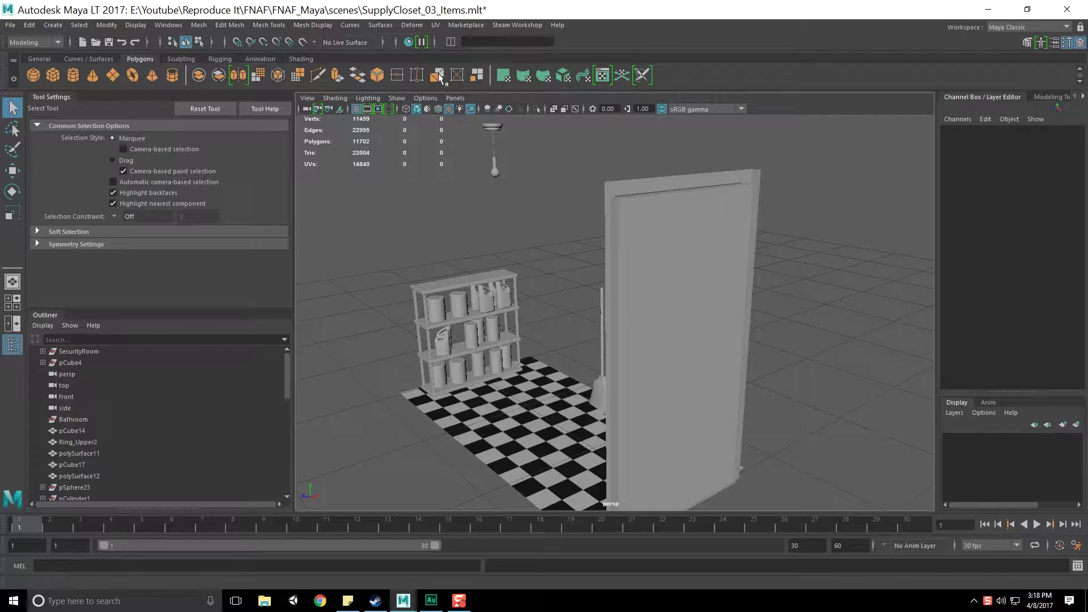
Examine the supply closet's stocked shelf, broom, mop and bucket from several angles, selecting individual objects.
{"action": "middle_click_drag", "start_coordinate": [578, 356], "coordinate": [568, 312], "text": "alt"}
{"action": "scroll", "coordinate": [568, 312], "scroll_direction": "up", "scroll_amount": 4}
{"action": "left_click_drag", "start_coordinate": [568, 311], "coordinate": [618, 306], "text": "alt"}
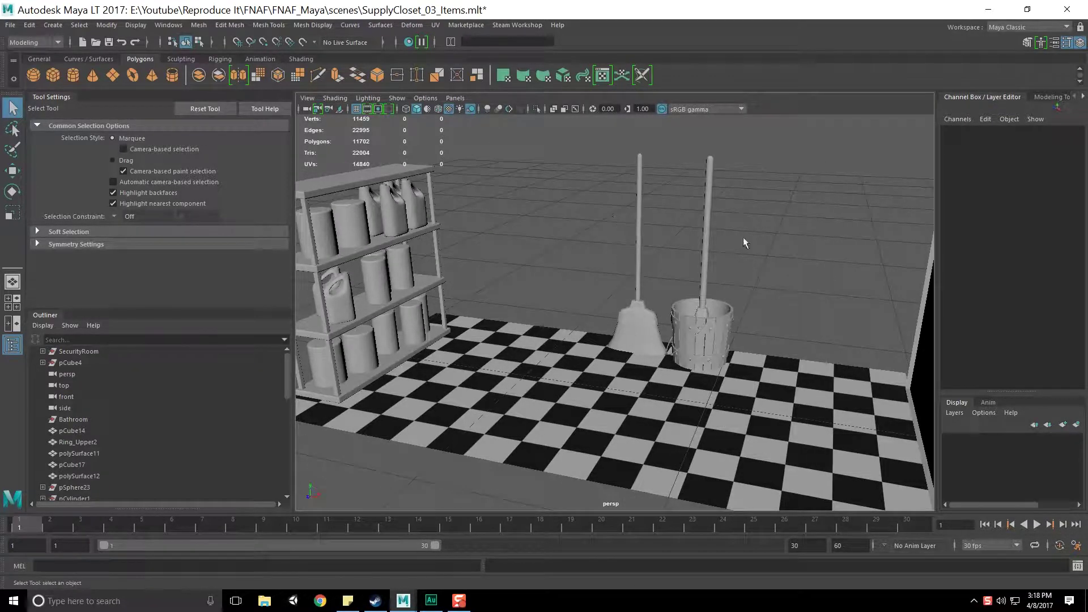
{"action": "left_click_drag", "start_coordinate": [680, 339], "coordinate": [655, 305], "text": "alt"}
{"action": "left_click_drag", "start_coordinate": [511, 347], "coordinate": [625, 267], "text": "alt"}
{"action": "left_click", "coordinate": [616, 333]}
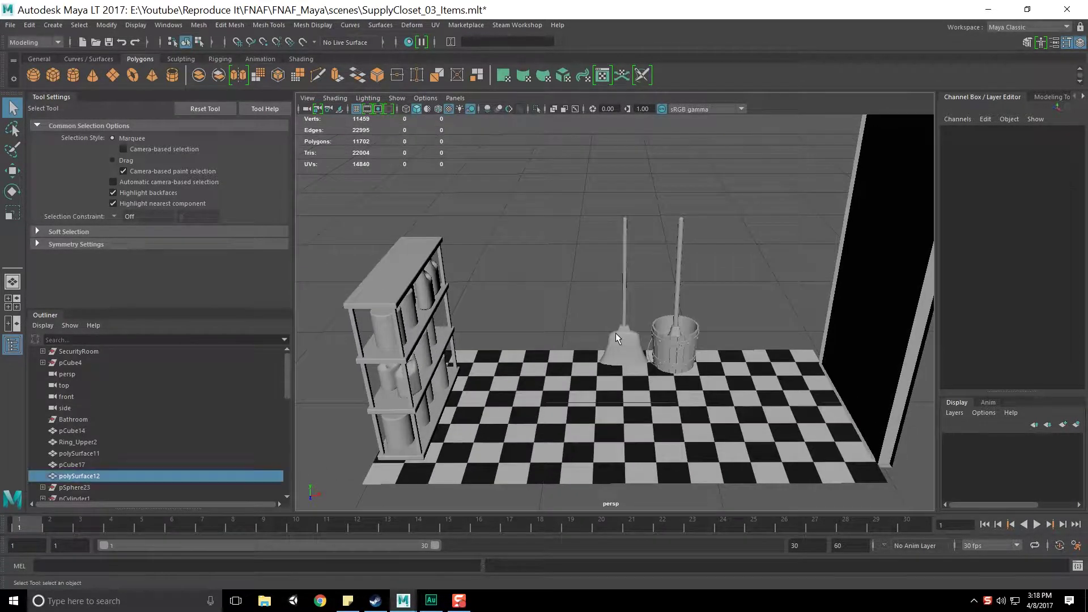
{"action": "left_click", "coordinate": [677, 291]}
{"action": "left_click", "coordinate": [692, 328]}
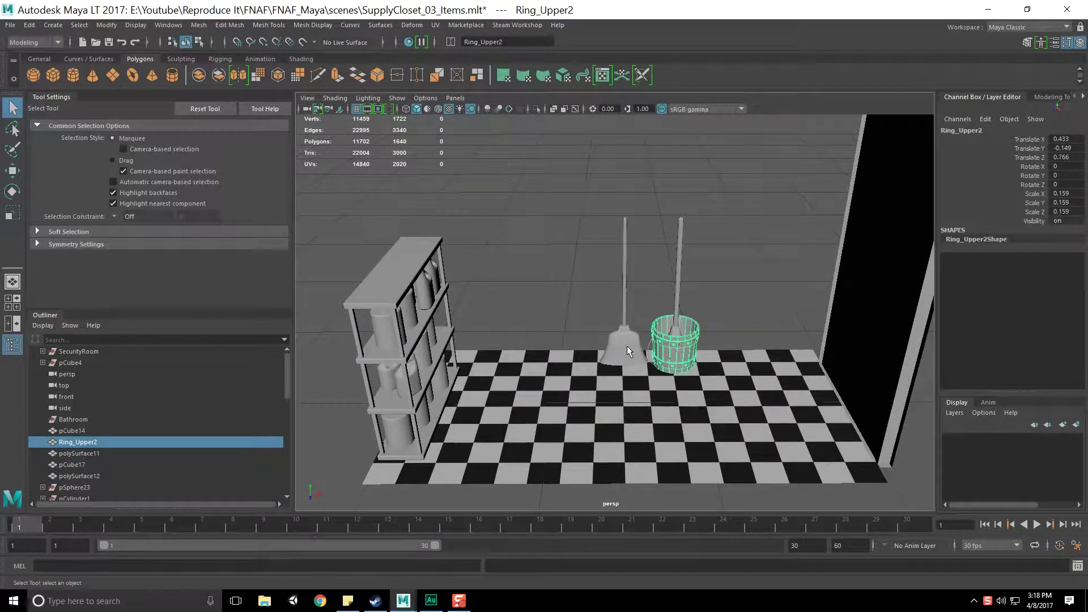
{"action": "left_click", "coordinate": [411, 307]}
{"action": "left_click_drag", "start_coordinate": [420, 307], "coordinate": [430, 278], "text": "alt"}
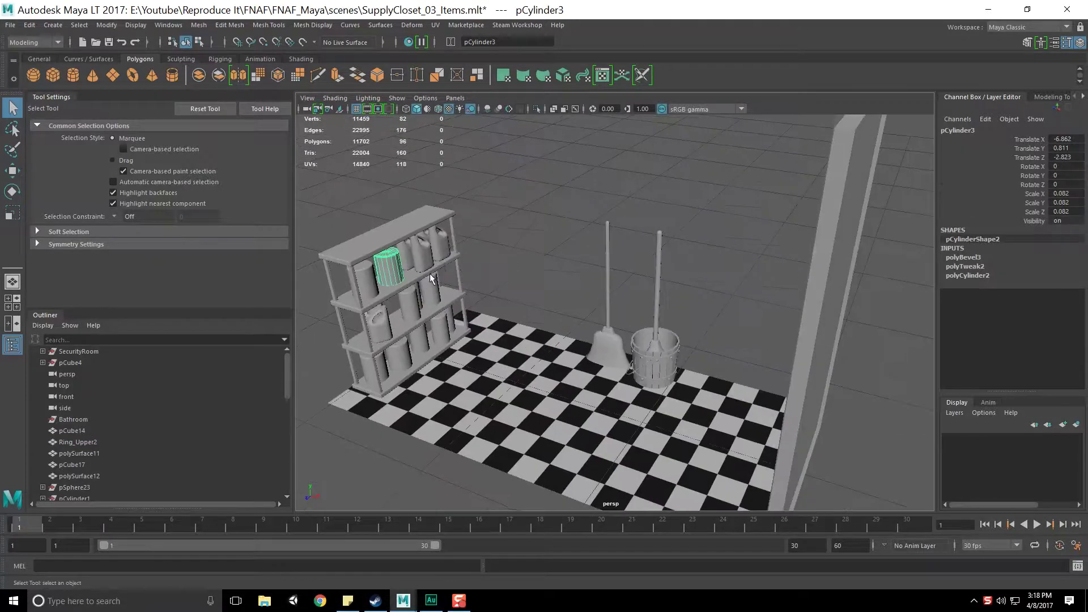
{"action": "left_click", "coordinate": [411, 231]}
{"action": "left_click_drag", "start_coordinate": [371, 299], "coordinate": [365, 388], "text": "alt"}
{"action": "left_click_drag", "start_coordinate": [441, 353], "coordinate": [524, 316], "text": "alt"}
{"action": "left_click", "coordinate": [499, 235]}
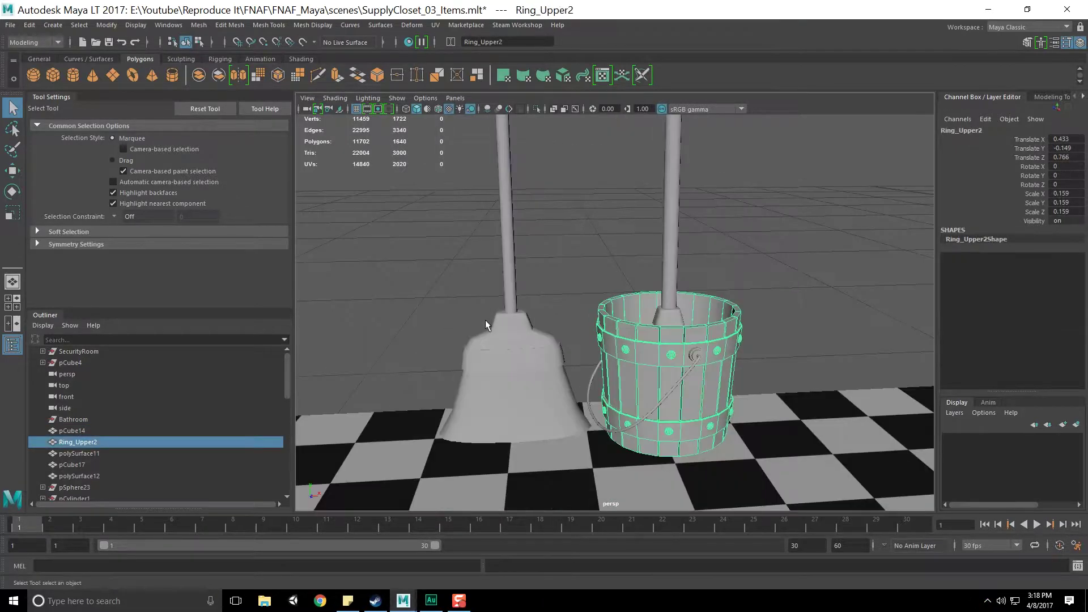
Select the broom mesh standing beside the bucket.
{"action": "left_click_drag", "start_coordinate": [485, 320], "coordinate": [499, 351], "text": "alt"}
{"action": "left_click", "coordinate": [510, 372]}
{"action": "left_click_drag", "start_coordinate": [421, 325], "coordinate": [397, 194], "text": "alt"}
{"action": "left_click", "coordinate": [396, 194]}
{"action": "left_click", "coordinate": [461, 243]}
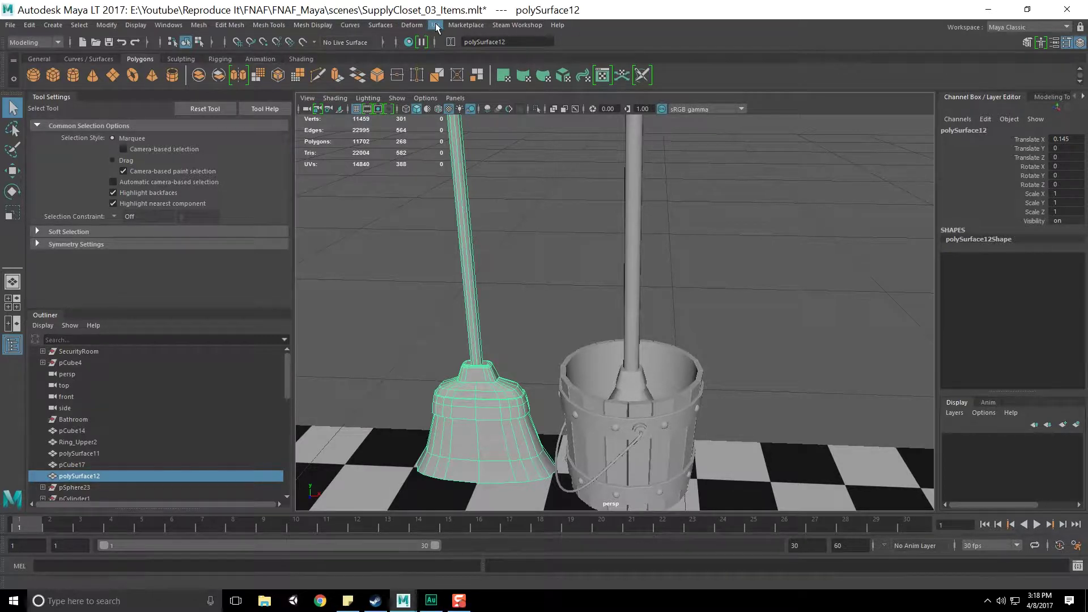
Select all the faces of the broom's handle, including its rounded end, in face mode.
{"action": "middle_click_drag", "start_coordinate": [505, 173], "coordinate": [533, 274], "text": "alt"}
{"action": "scroll", "coordinate": [534, 274], "scroll_direction": "down", "scroll_amount": 6}
{"action": "middle_click_drag", "start_coordinate": [580, 234], "coordinate": [586, 255], "text": "alt"}
{"action": "scroll", "coordinate": [586, 255], "scroll_direction": "up", "scroll_amount": 6}
{"action": "middle_click_drag", "start_coordinate": [538, 227], "coordinate": [543, 249], "text": "alt"}
{"action": "scroll", "coordinate": [543, 249], "scroll_direction": "up", "scroll_amount": 3}
{"action": "middle_click_drag", "start_coordinate": [528, 318], "coordinate": [553, 227], "text": "alt"}
{"action": "scroll", "coordinate": [554, 227], "scroll_direction": "down", "scroll_amount": 5}
{"action": "left_click_drag", "start_coordinate": [566, 209], "coordinate": [536, 202], "text": "alt"}
{"action": "middle_click_drag", "start_coordinate": [550, 196], "coordinate": [602, 264], "text": "alt"}
{"action": "scroll", "coordinate": [603, 268], "scroll_direction": "down", "scroll_amount": 4}
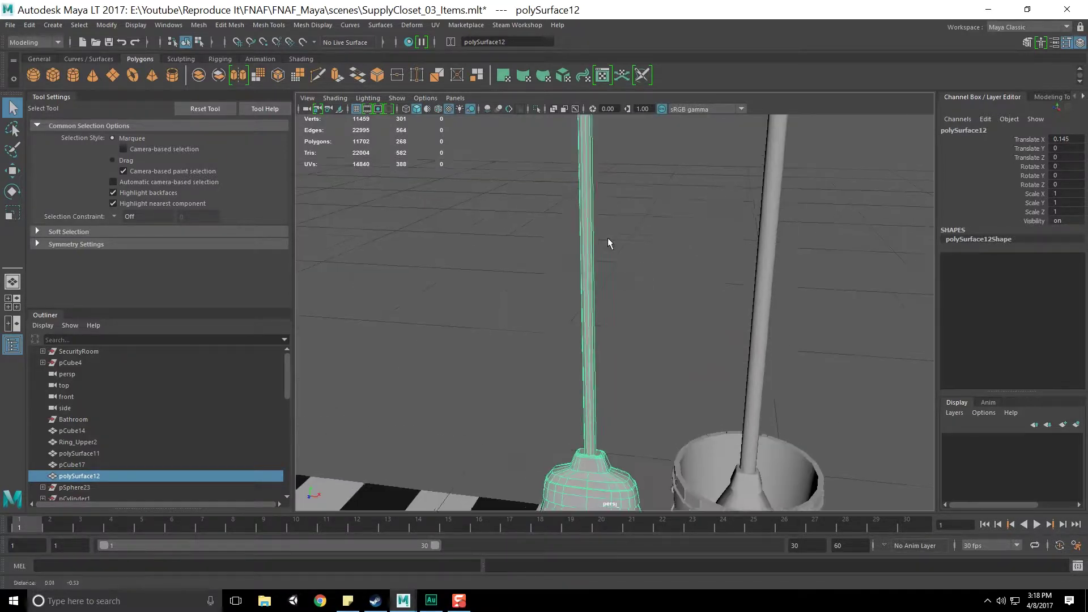
{"action": "scroll", "coordinate": [578, 221], "scroll_direction": "up", "scroll_amount": 3}
{"action": "right_click_drag", "start_coordinate": [575, 181], "coordinate": [574, 210]}
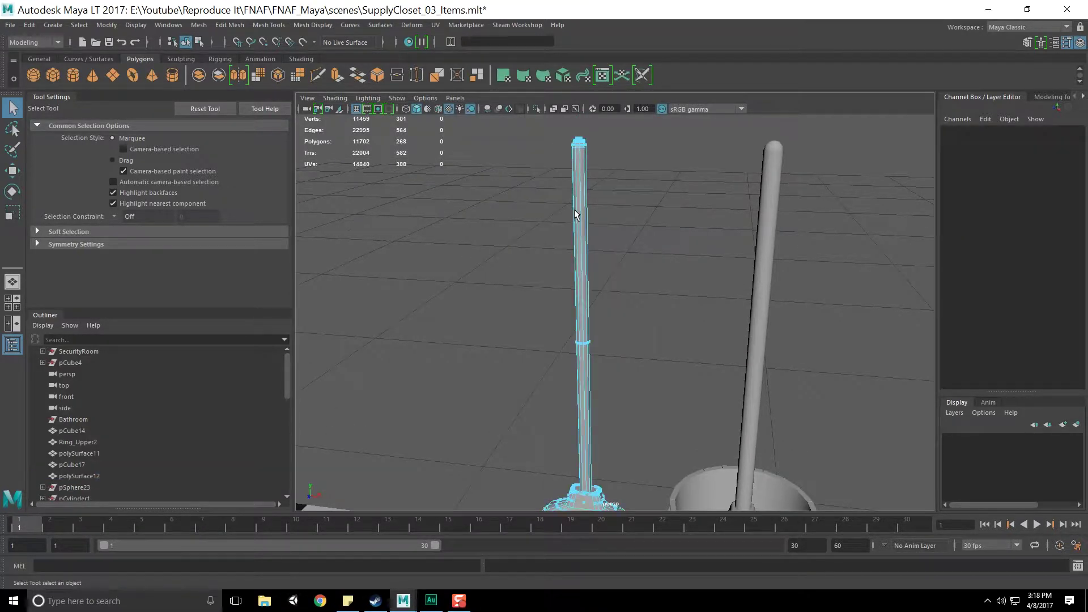
{"action": "scroll", "coordinate": [570, 201], "scroll_direction": "down", "scroll_amount": 3}
{"action": "left_click_drag", "start_coordinate": [638, 380], "coordinate": [521, 170]}
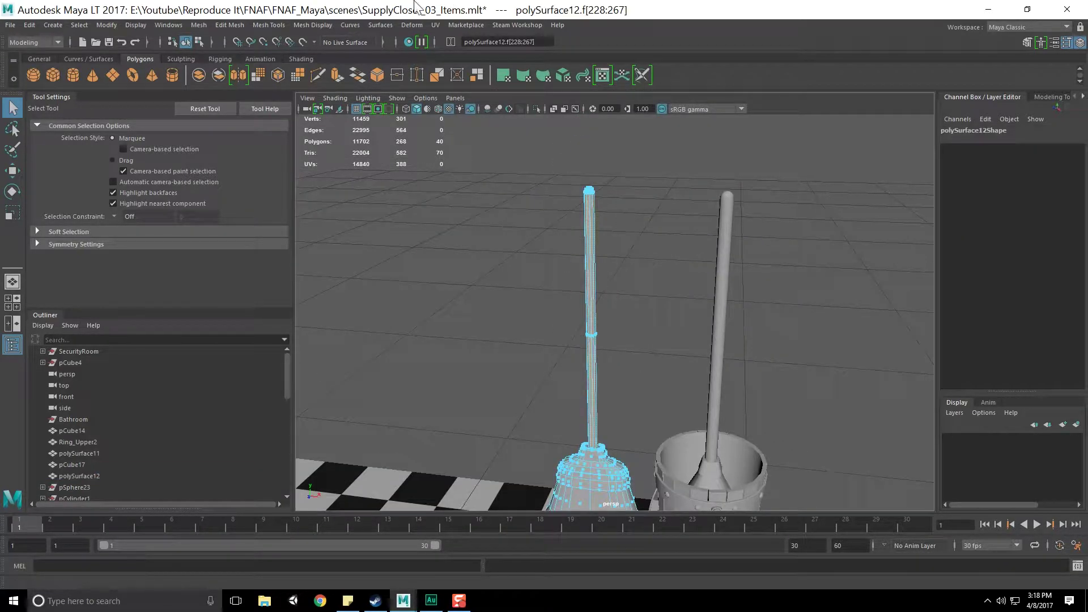
Apply a cylindrical UV projection to the handle faces and extend its horizontal sweep to 360.
{"action": "left_click", "coordinate": [434, 25]}
{"action": "left_click", "coordinate": [498, 152]}
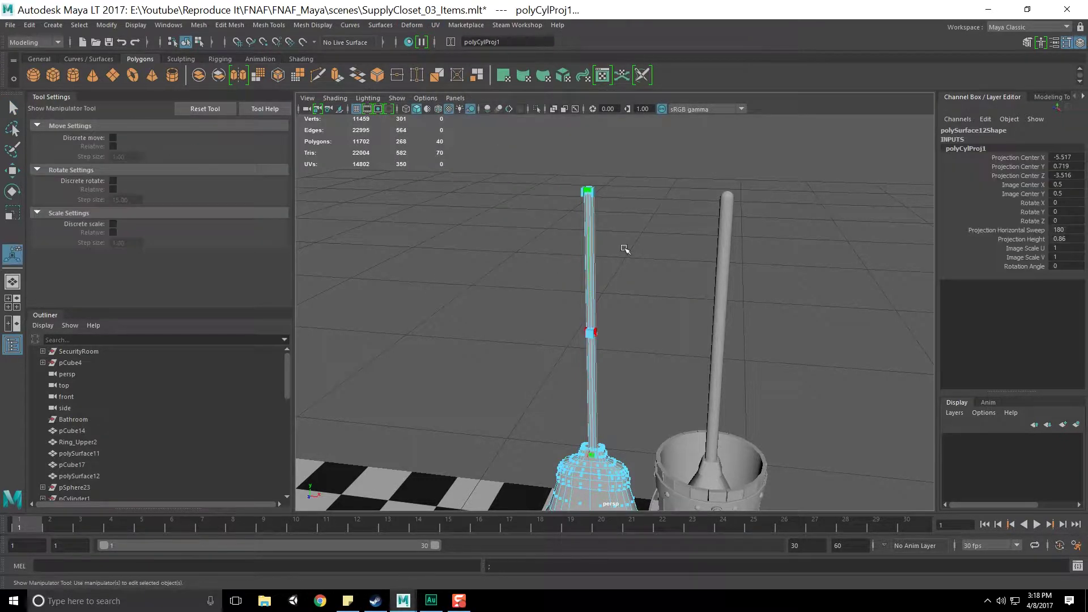
{"action": "left_click_drag", "start_coordinate": [649, 234], "coordinate": [600, 289], "text": "alt"}
{"action": "scroll", "coordinate": [599, 289], "scroll_direction": "up", "scroll_amount": 4}
{"action": "middle_click_drag", "start_coordinate": [538, 284], "coordinate": [597, 244], "text": "alt"}
{"action": "left_click_drag", "start_coordinate": [598, 244], "coordinate": [597, 261], "text": "alt"}
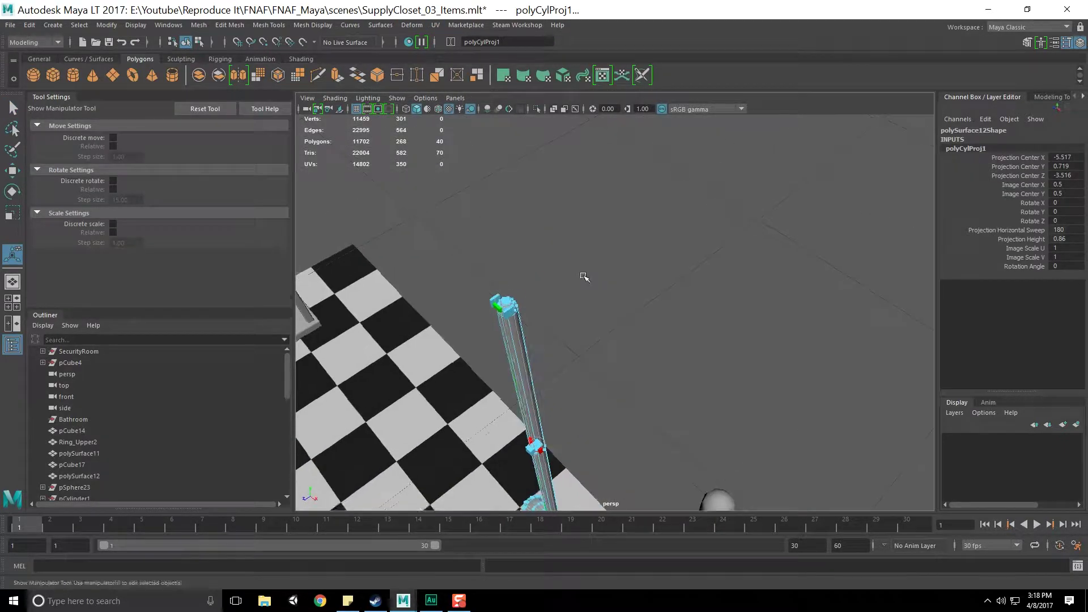
{"action": "middle_click_drag", "start_coordinate": [533, 272], "coordinate": [598, 227], "text": "alt"}
{"action": "scroll", "coordinate": [578, 230], "scroll_direction": "up", "scroll_amount": 2}
{"action": "left_click", "coordinate": [553, 232]}
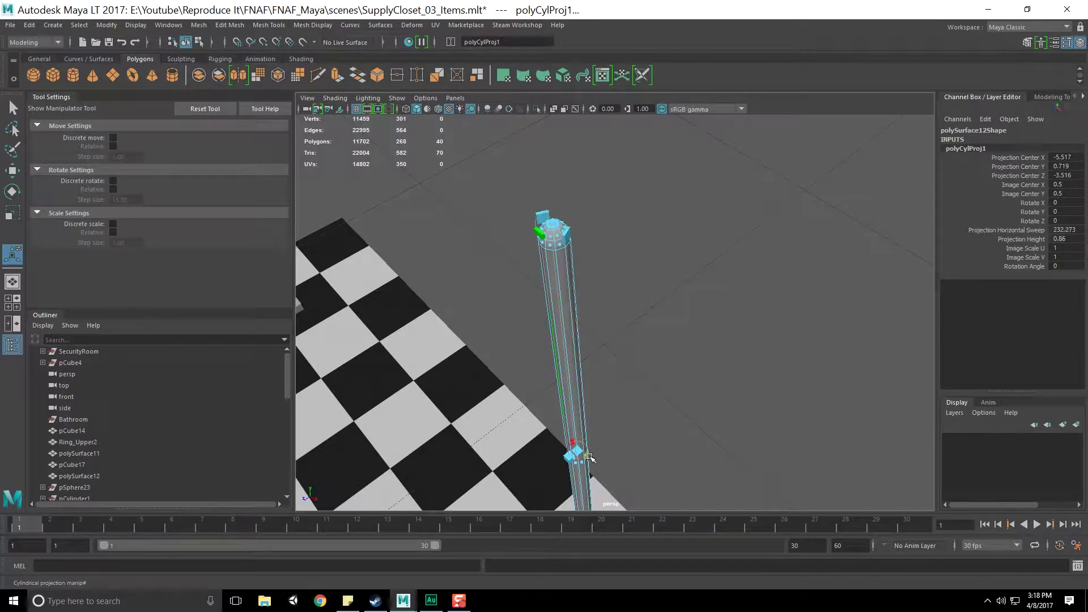
Bring up the UV Editor and move the handle's UV shell sideways, clear of the broom's other shells.
{"action": "left_click", "coordinate": [169, 25]}
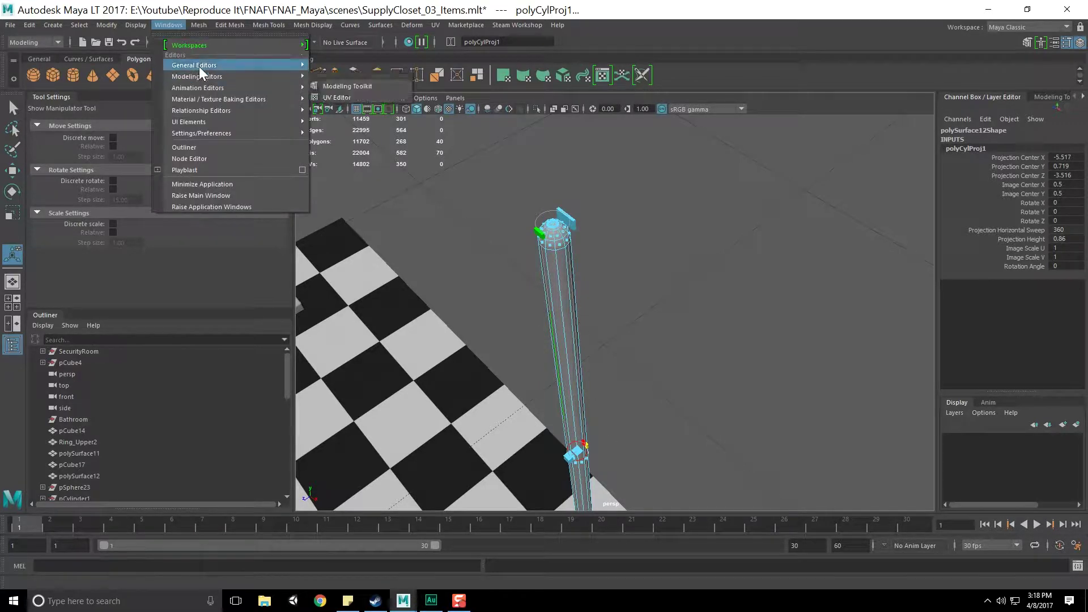
{"action": "mouse_move", "coordinate": [205, 77]}
{"action": "left_click", "coordinate": [346, 98]}
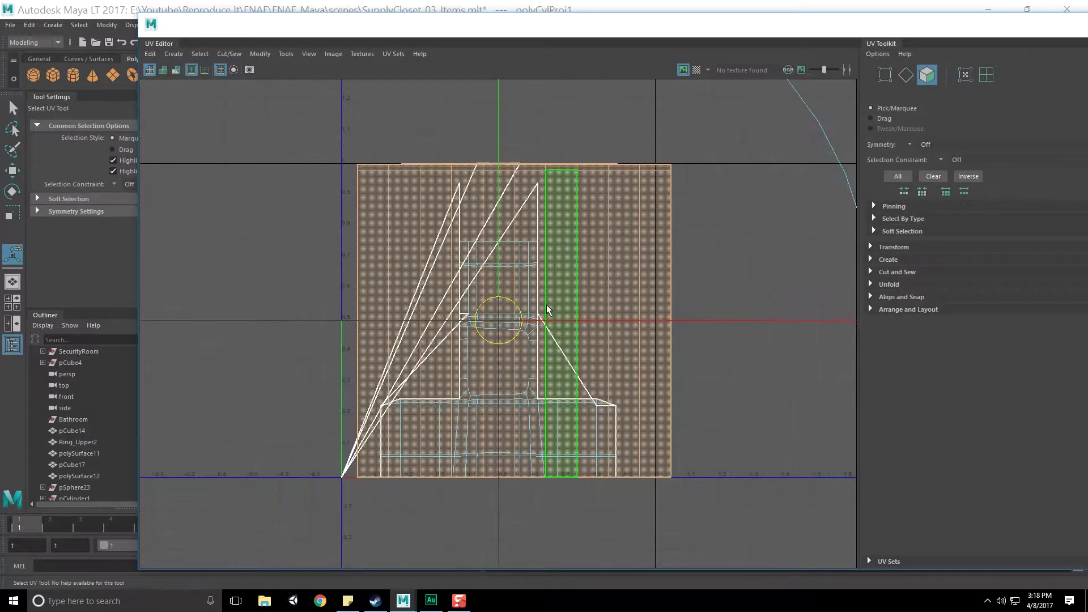
{"action": "left_click_drag", "start_coordinate": [702, 28], "coordinate": [615, 30]}
{"action": "left_click_drag", "start_coordinate": [605, 319], "coordinate": [719, 317]}
{"action": "left_click_drag", "start_coordinate": [712, 34], "coordinate": [339, 53]}
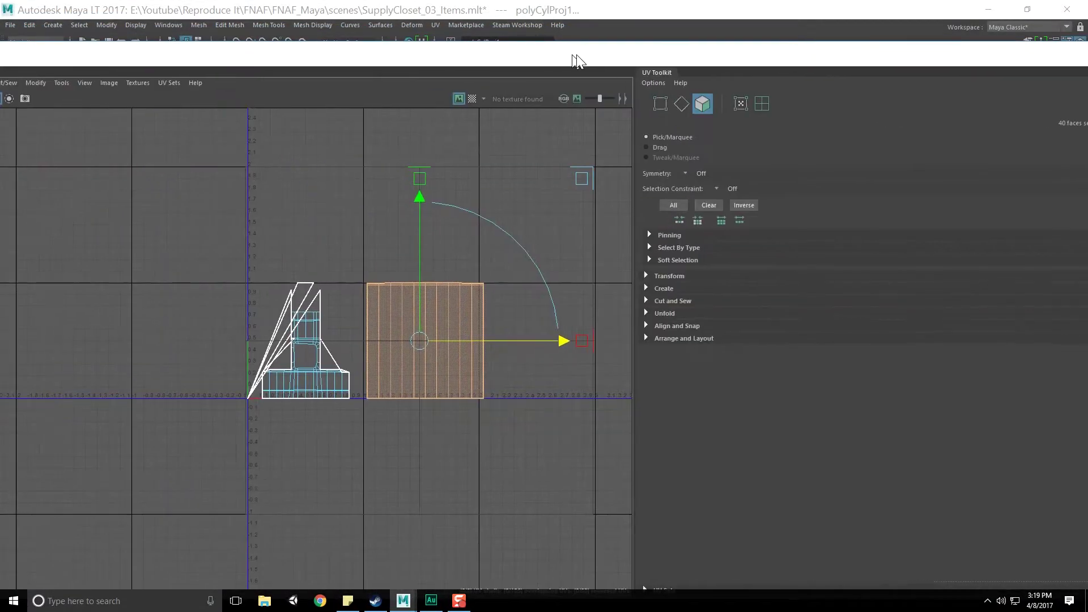
{"action": "left_click_drag", "start_coordinate": [33, 50], "coordinate": [191, 50]}
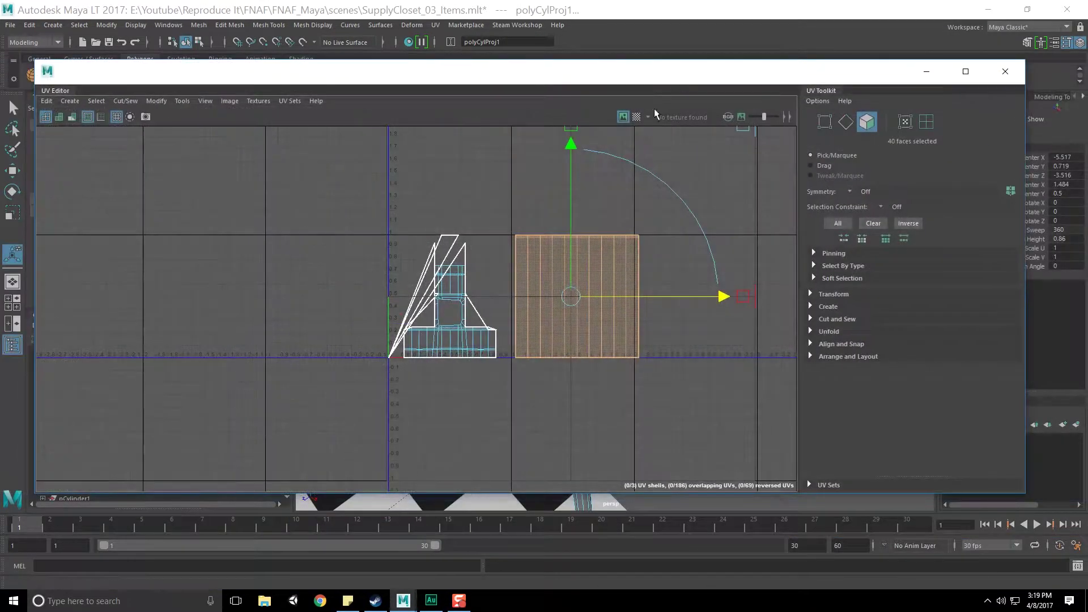
{"action": "scroll", "coordinate": [599, 288], "scroll_direction": "up", "scroll_amount": 5}
{"action": "middle_click_drag", "start_coordinate": [669, 273], "coordinate": [581, 280], "text": "alt"}
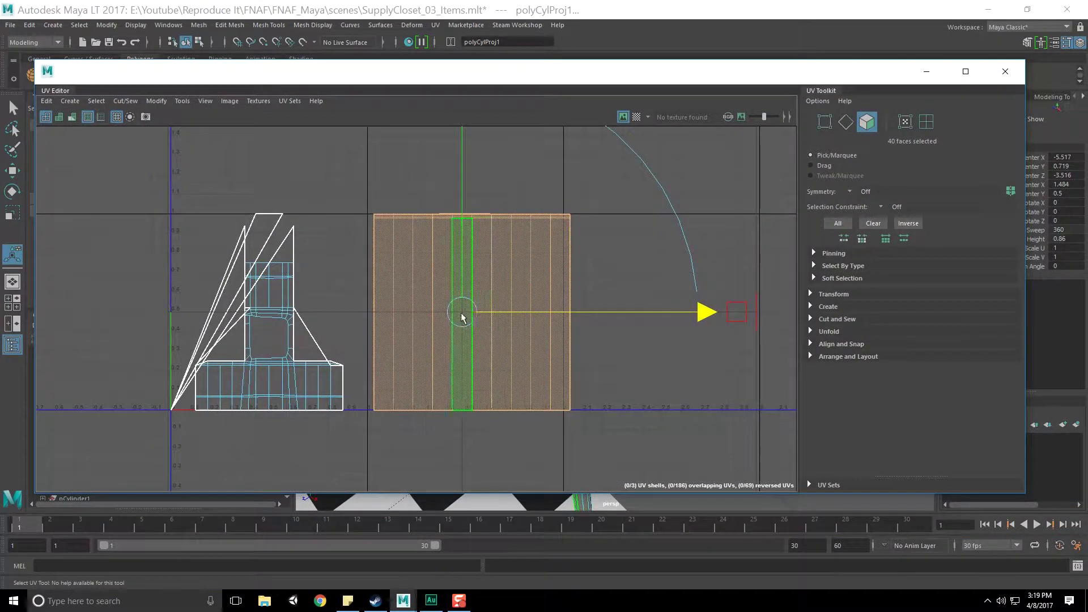
{"action": "left_click_drag", "start_coordinate": [461, 314], "coordinate": [567, 330]}
{"action": "scroll", "coordinate": [388, 312], "scroll_direction": "down", "scroll_amount": 3}
Select the broom's remaining UV faces and move them up and left, outside the 0–1 UV tile.
{"action": "right_click_drag", "start_coordinate": [344, 287], "coordinate": [348, 301]}
{"action": "left_click_drag", "start_coordinate": [129, 182], "coordinate": [394, 432]}
{"action": "scroll", "coordinate": [379, 387], "scroll_direction": "down", "scroll_amount": 3}
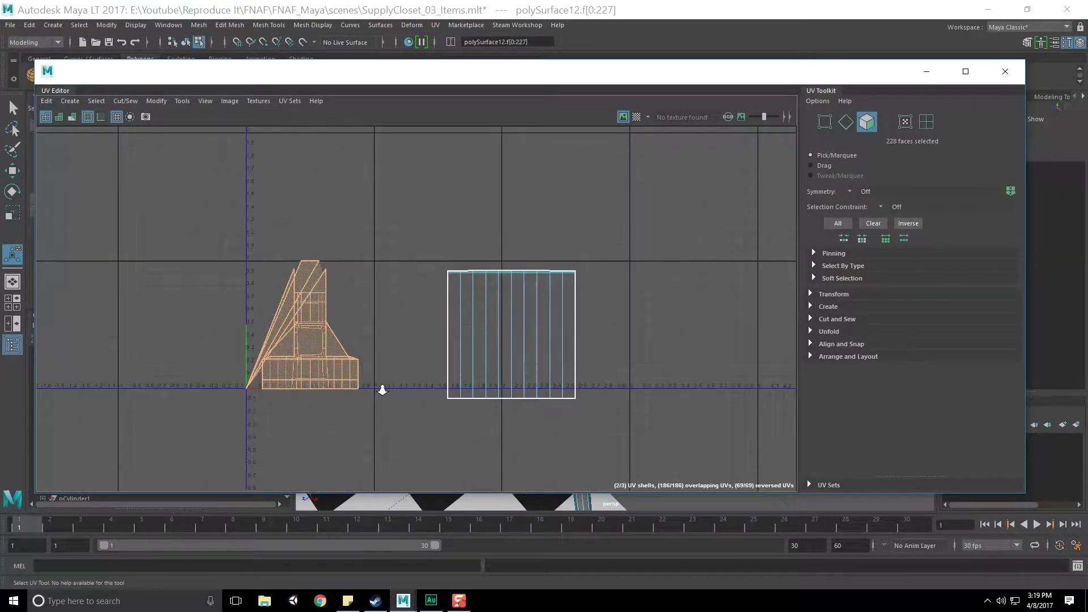
{"action": "left_click_drag", "start_coordinate": [314, 331], "coordinate": [170, 210]}
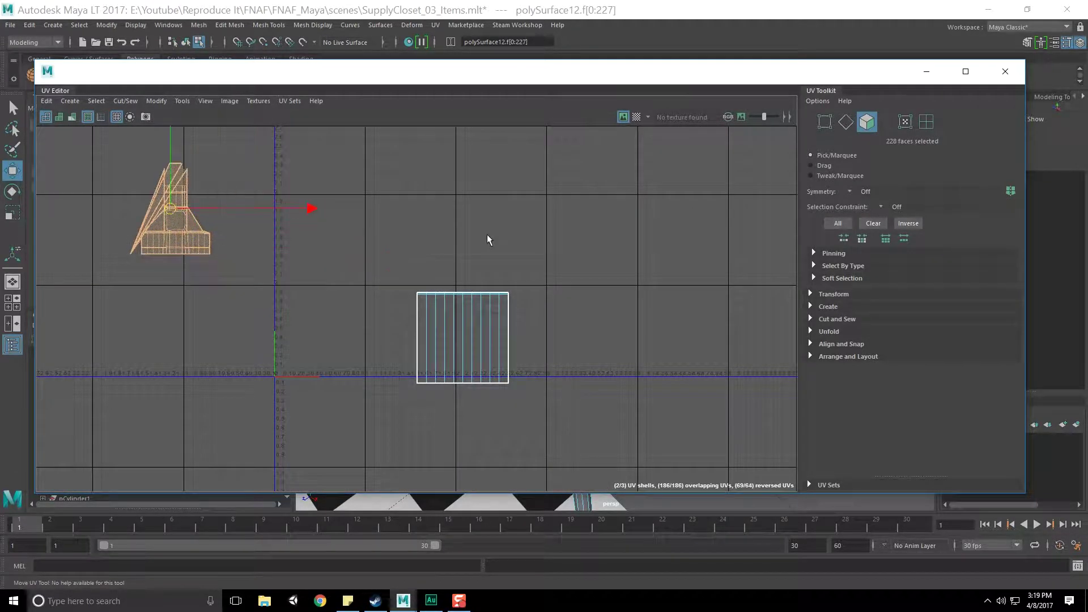
Scale the handle's UV shell down uniformly and place it in the upper part of the 0–1 UV tile.
{"action": "left_click", "coordinate": [487, 234]}
{"action": "scroll", "coordinate": [485, 321], "scroll_direction": "up", "scroll_amount": 3}
{"action": "middle_click_drag", "start_coordinate": [484, 318], "coordinate": [580, 303], "text": "alt"}
{"action": "left_click_drag", "start_coordinate": [447, 269], "coordinate": [626, 403]}
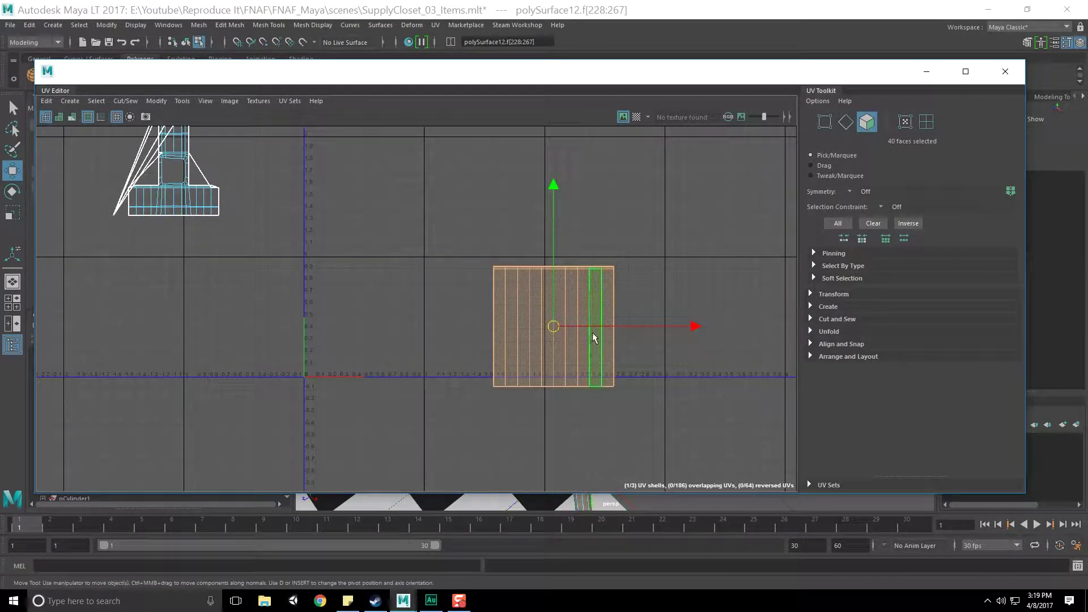
{"action": "key", "text": "r"}
{"action": "left_click_drag", "start_coordinate": [559, 327], "coordinate": [346, 297]}
{"action": "key", "text": "w"}
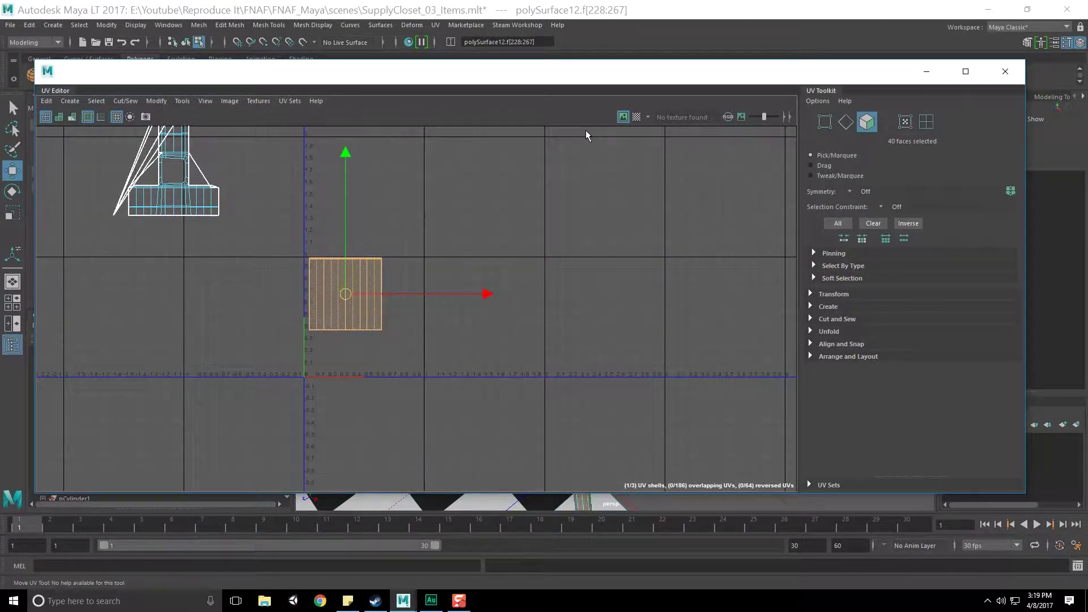
Display the checker pattern on the UVs and examine how it stretches over the broom handle.
{"action": "left_click", "coordinate": [635, 117]}
{"action": "left_click_drag", "start_coordinate": [688, 76], "coordinate": [0, 91]}
{"action": "middle_click_drag", "start_coordinate": [705, 377], "coordinate": [770, 311], "text": "alt"}
{"action": "right_click_drag", "start_coordinate": [770, 312], "coordinate": [749, 374], "text": "alt"}
{"action": "left_click_drag", "start_coordinate": [749, 374], "coordinate": [745, 337], "text": "alt"}
{"action": "right_click_drag", "start_coordinate": [747, 339], "coordinate": [680, 340], "text": "alt"}
{"action": "left_click_drag", "start_coordinate": [680, 340], "coordinate": [669, 385], "text": "alt"}
{"action": "right_click_drag", "start_coordinate": [623, 391], "coordinate": [686, 396], "text": "alt"}
{"action": "middle_click_drag", "start_coordinate": [658, 283], "coordinate": [653, 370], "text": "alt"}
{"action": "left_click_drag", "start_coordinate": [0, 85], "coordinate": [471, 77]}
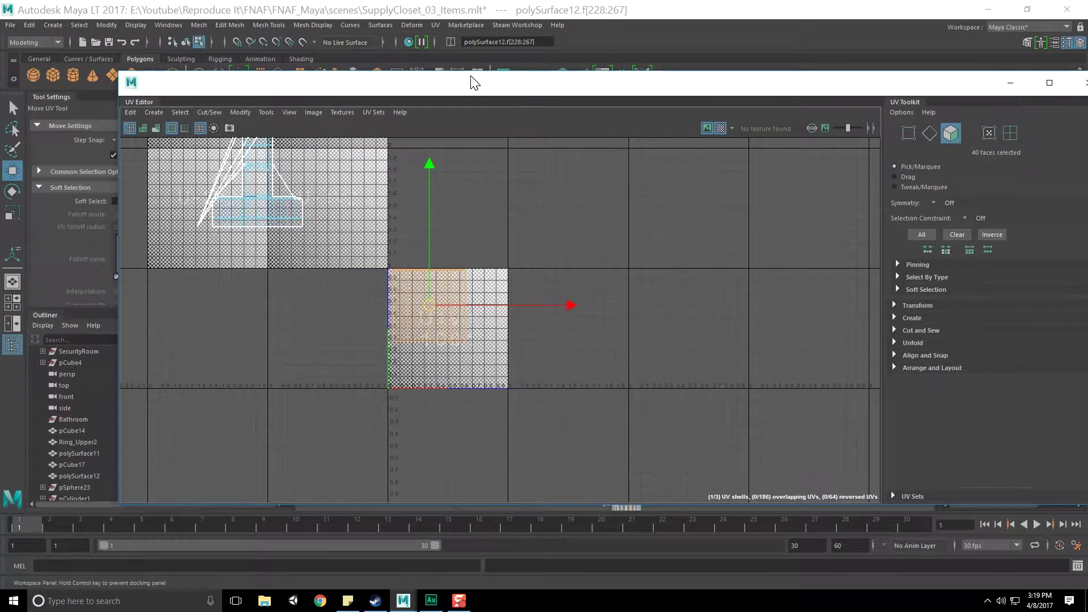
Scale the handle's UV shell much narrower horizontally to even out the checker squares on the handle.
{"action": "scroll", "coordinate": [370, 328], "scroll_direction": "up", "scroll_amount": 2}
{"action": "scroll", "coordinate": [370, 328], "scroll_direction": "up", "scroll_amount": 2}
{"action": "middle_click_drag", "start_coordinate": [437, 311], "coordinate": [386, 358], "text": "alt"}
{"action": "key", "text": "r"}
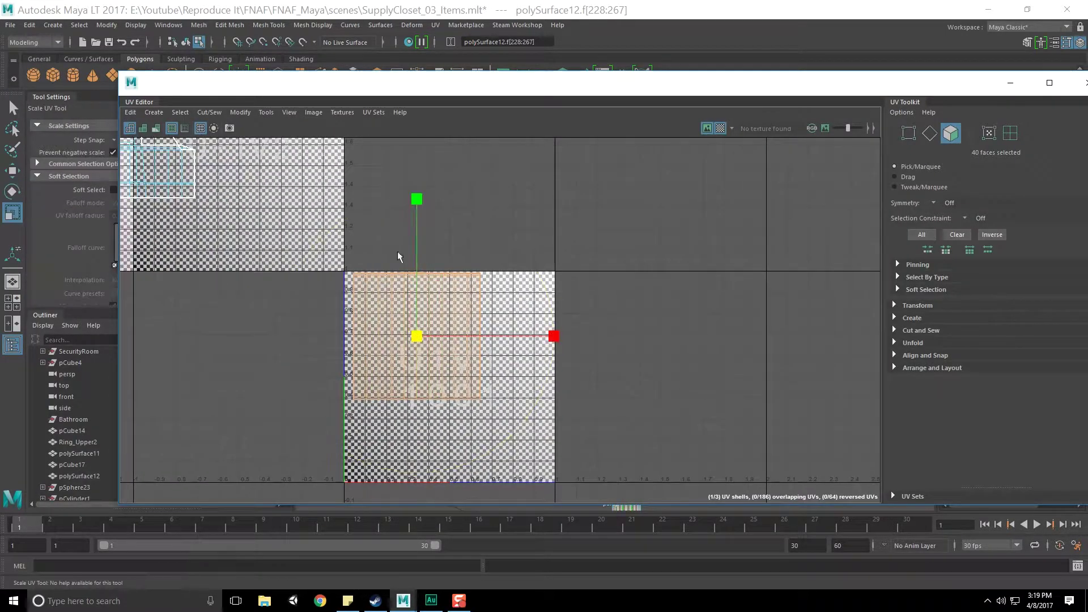
{"action": "left_click_drag", "start_coordinate": [577, 99], "coordinate": [548, 370]}
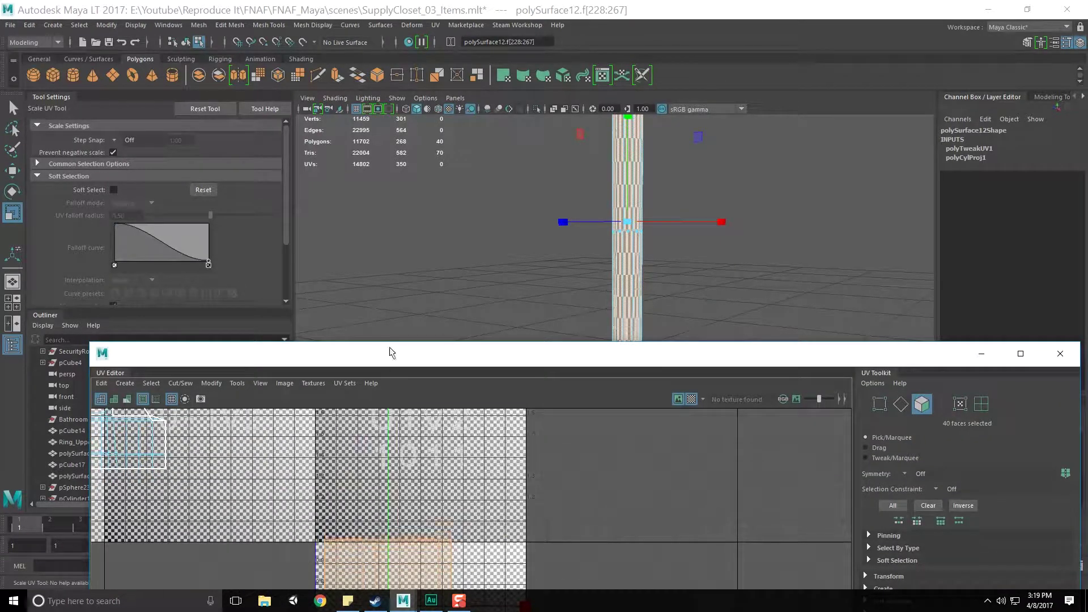
{"action": "middle_click_drag", "start_coordinate": [449, 509], "coordinate": [447, 418], "text": "alt"}
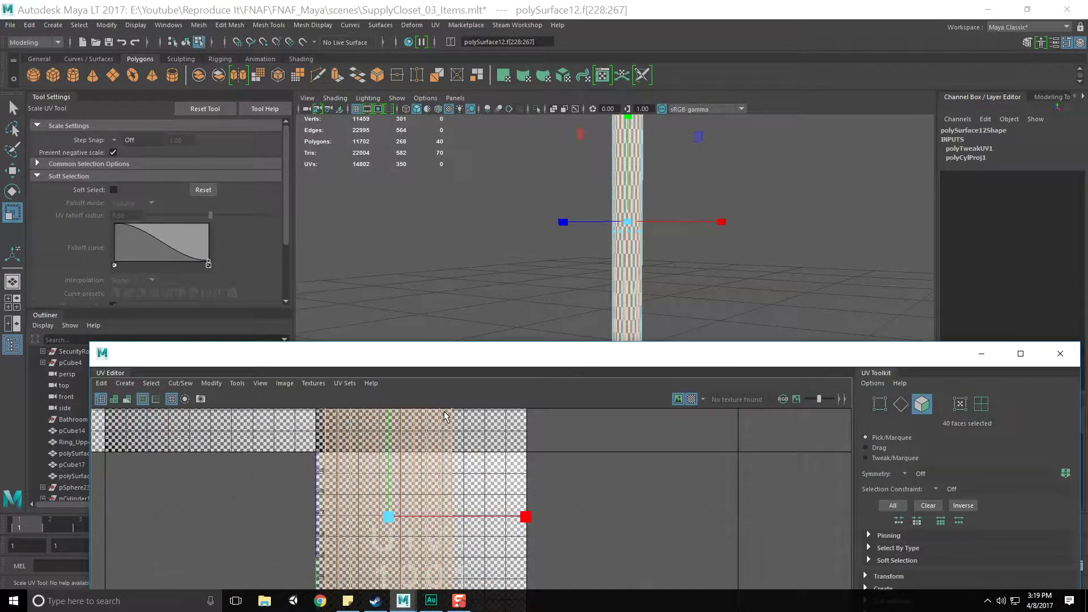
{"action": "left_click_drag", "start_coordinate": [525, 516], "coordinate": [415, 515]}
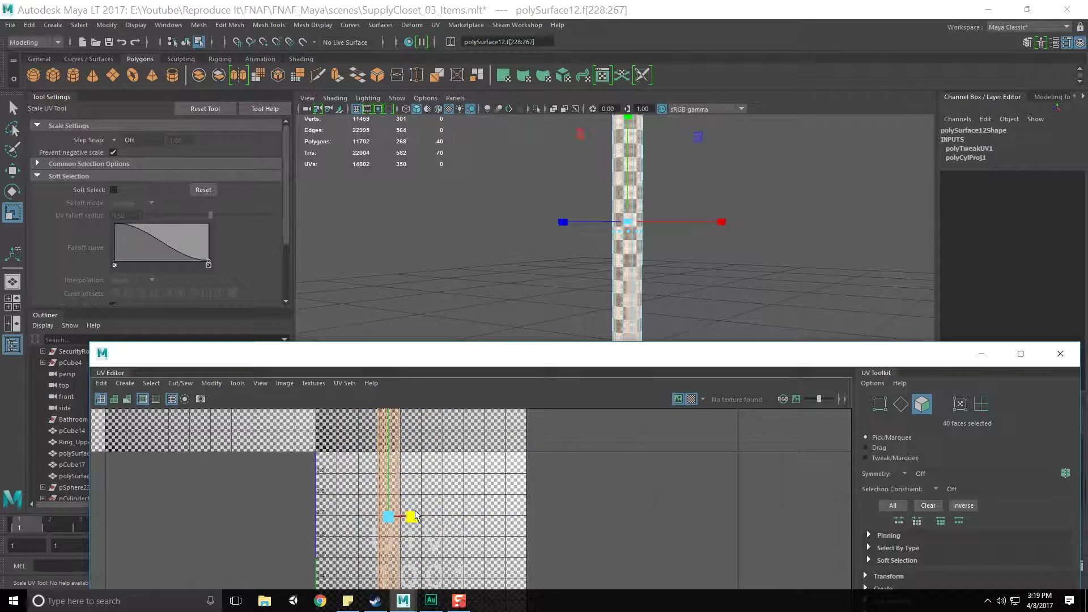
Adjust the narrow handle UV shell so it stands along the left edge of the 0–1 UV tile.
{"action": "mouse_move", "coordinate": [417, 476]}
{"action": "middle_mouse_down", "text": "alt"}
{"action": "mouse_move", "coordinate": [412, 539]}
{"action": "mouse_move", "coordinate": [433, 465]}
{"action": "middle_mouse_up", "text": "alt"}
{"action": "scroll", "coordinate": [412, 538], "scroll_direction": "down", "scroll_amount": 3}
{"action": "left_click_drag", "start_coordinate": [415, 494], "coordinate": [372, 520]}
{"action": "key", "text": "w"}
{"action": "middle_click_drag", "start_coordinate": [372, 520], "coordinate": [370, 564], "text": "alt"}
{"action": "scroll", "coordinate": [419, 551], "scroll_direction": "down", "scroll_amount": 4}
Select the faces of the rounded cap at the top of the broom handle.
{"action": "left_click_drag", "start_coordinate": [676, 359], "coordinate": [641, 591]}
{"action": "middle_click_drag", "start_coordinate": [675, 298], "coordinate": [658, 384], "text": "alt"}
{"action": "middle_click_drag", "start_coordinate": [652, 257], "coordinate": [658, 330], "text": "alt"}
{"action": "scroll", "coordinate": [642, 328], "scroll_direction": "up", "scroll_amount": 4}
{"action": "left_click_drag", "start_coordinate": [621, 286], "coordinate": [624, 278], "text": "alt"}
{"action": "right_click_drag", "start_coordinate": [594, 210], "coordinate": [595, 226]}
{"action": "left_click_drag", "start_coordinate": [714, 272], "coordinate": [714, 273]}
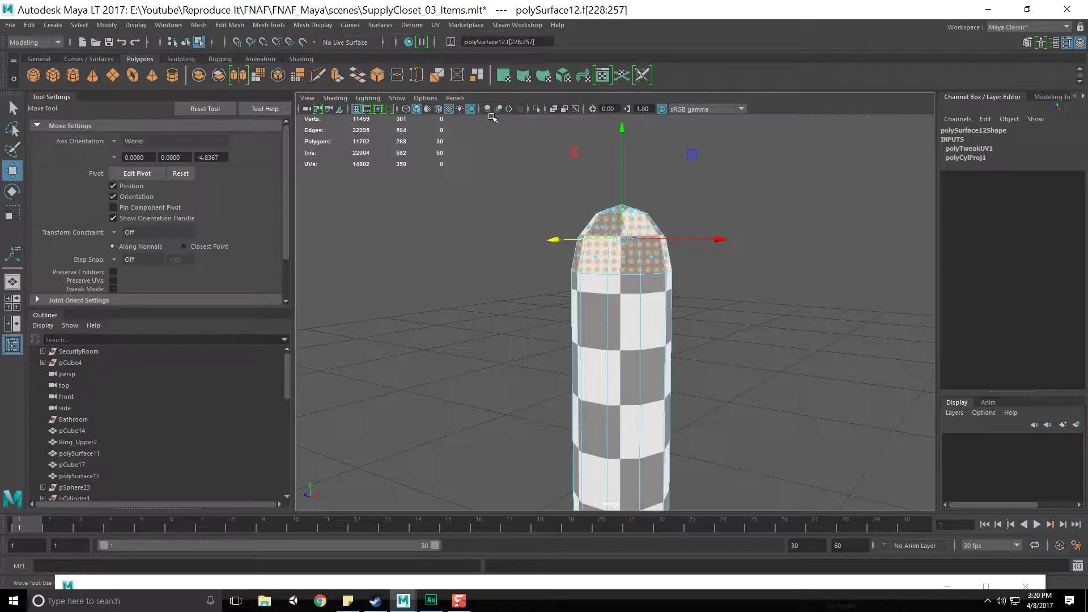
Try a spherical UV projection on the cap faces with a 360 horizontal sweep, lowering its center to Y 1.13.
{"action": "left_click", "coordinate": [434, 25]}
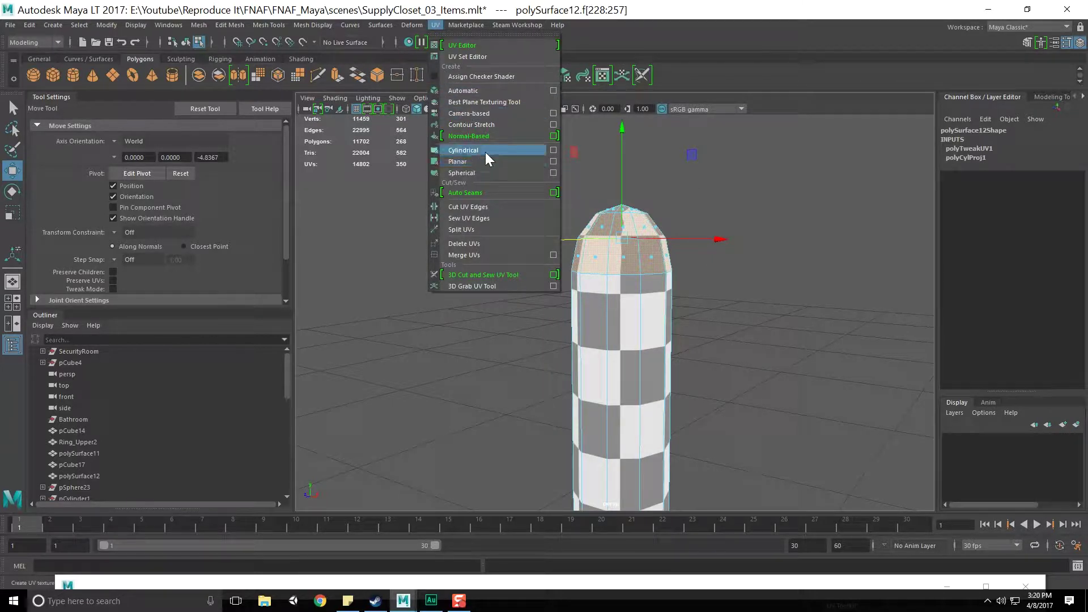
{"action": "left_click", "coordinate": [485, 173]}
{"action": "left_click_drag", "start_coordinate": [643, 197], "coordinate": [611, 168]}
{"action": "middle_click_drag", "start_coordinate": [704, 288], "coordinate": [694, 277], "text": "alt"}
{"action": "middle_click_drag", "start_coordinate": [635, 224], "coordinate": [637, 233], "text": "alt"}
{"action": "left_click_drag", "start_coordinate": [635, 271], "coordinate": [578, 400], "text": "alt"}
{"action": "middle_click_drag", "start_coordinate": [533, 510], "coordinate": [584, 373], "text": "alt"}
{"action": "left_click", "coordinate": [568, 344]}
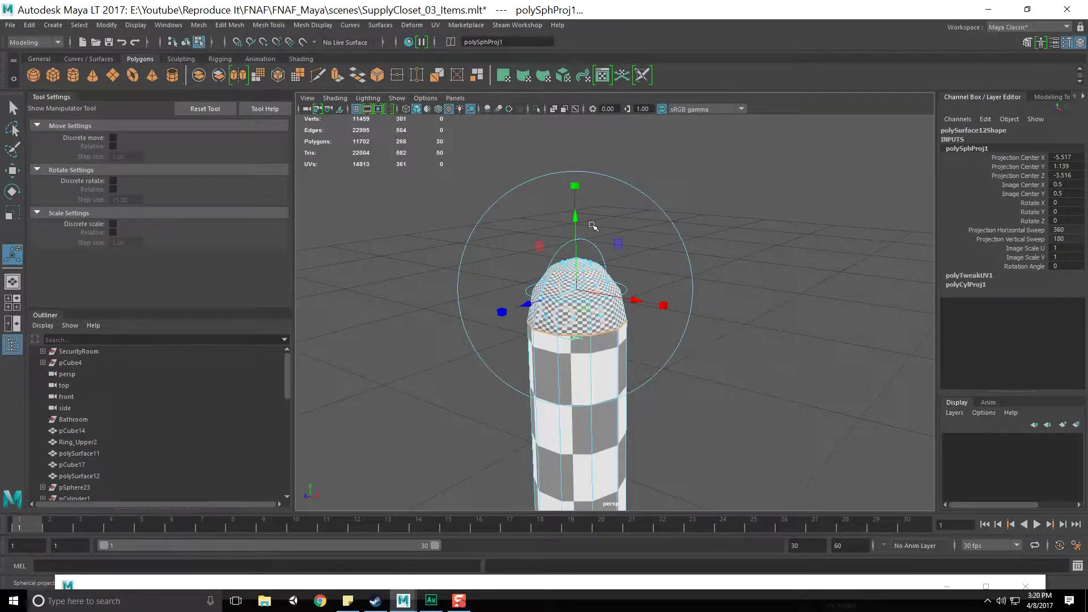
{"action": "left_click_drag", "start_coordinate": [576, 220], "coordinate": [577, 253]}
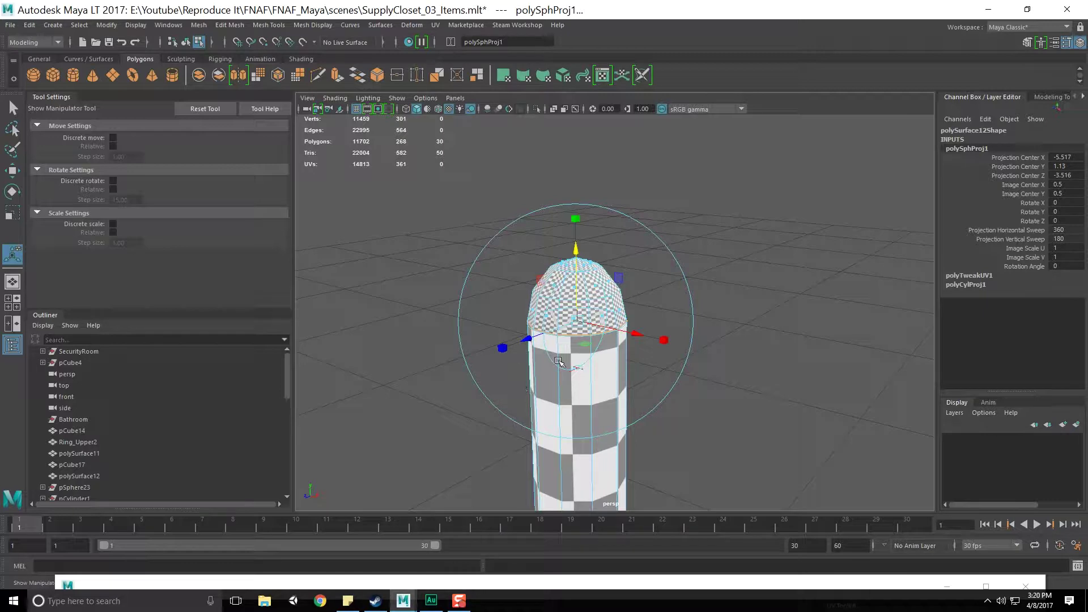
Move the cap's spherical UV shell away from the handle's shell in the UV Editor.
{"action": "left_click_drag", "start_coordinate": [460, 582], "coordinate": [461, 105]}
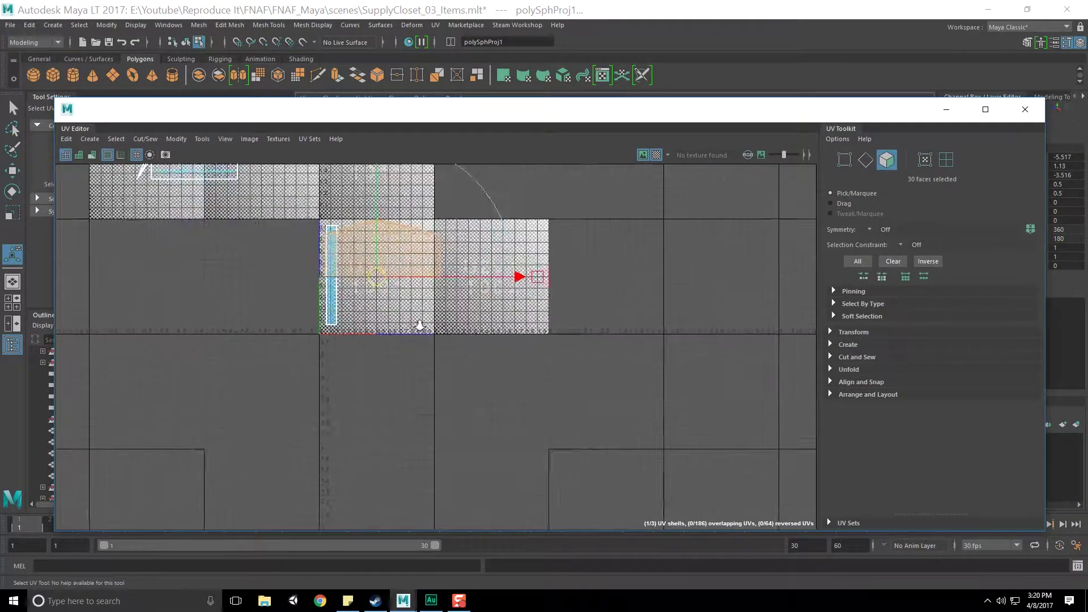
{"action": "scroll", "coordinate": [422, 330], "scroll_direction": "up", "scroll_amount": 3}
{"action": "left_click_drag", "start_coordinate": [380, 318], "coordinate": [434, 346]}
{"action": "scroll", "coordinate": [441, 372], "scroll_direction": "up", "scroll_amount": 2}
{"action": "middle_click_drag", "start_coordinate": [407, 256], "coordinate": [423, 356], "text": "alt"}
{"action": "scroll", "coordinate": [428, 311], "scroll_direction": "up", "scroll_amount": 3}
Check the checker pattern on the cap, try adjusting the spherical projection, and undo the last change.
{"action": "left_click_drag", "start_coordinate": [586, 104], "coordinate": [0, 82]}
{"action": "middle_click_drag", "start_coordinate": [574, 418], "coordinate": [615, 289], "text": "alt"}
{"action": "middle_click_drag", "start_coordinate": [563, 445], "coordinate": [600, 292], "text": "alt"}
{"action": "middle_click_drag", "start_coordinate": [604, 229], "coordinate": [596, 266], "text": "alt"}
{"action": "left_click_drag", "start_coordinate": [660, 262], "coordinate": [592, 349], "text": "alt"}
{"action": "middle_click_drag", "start_coordinate": [542, 391], "coordinate": [552, 372], "text": "alt"}
{"action": "left_click_drag", "start_coordinate": [413, 344], "coordinate": [427, 335]}
{"action": "scroll", "coordinate": [504, 387], "scroll_direction": "down", "scroll_amount": 3}
{"action": "key", "text": "ctrl+z"}
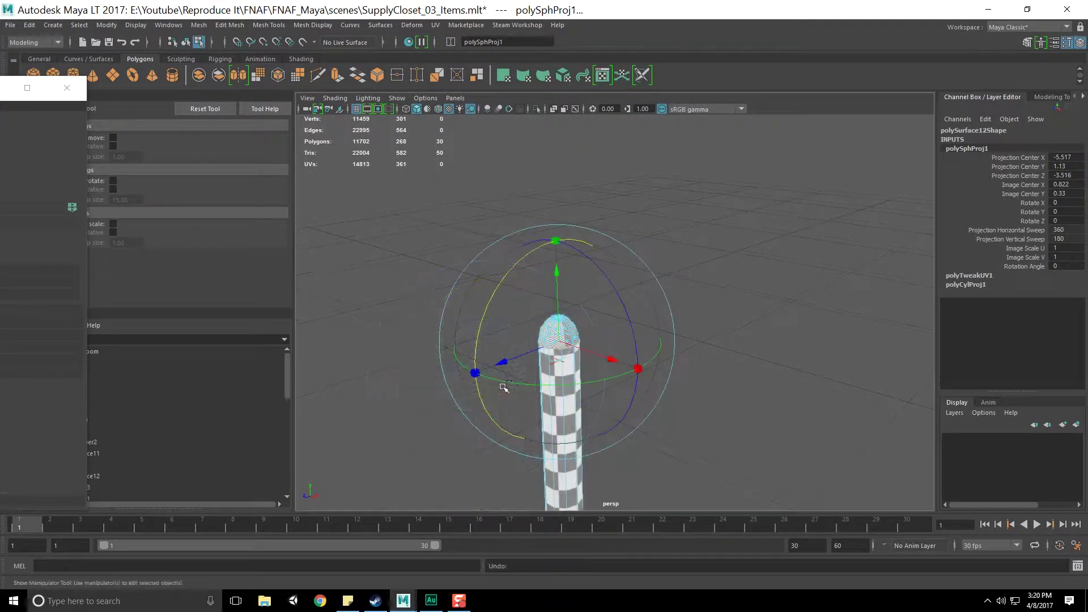
Apply planar UV mapping to the cap faces, projected from the Y axis with the image width/height ratio kept.
{"action": "left_click", "coordinate": [413, 25]}
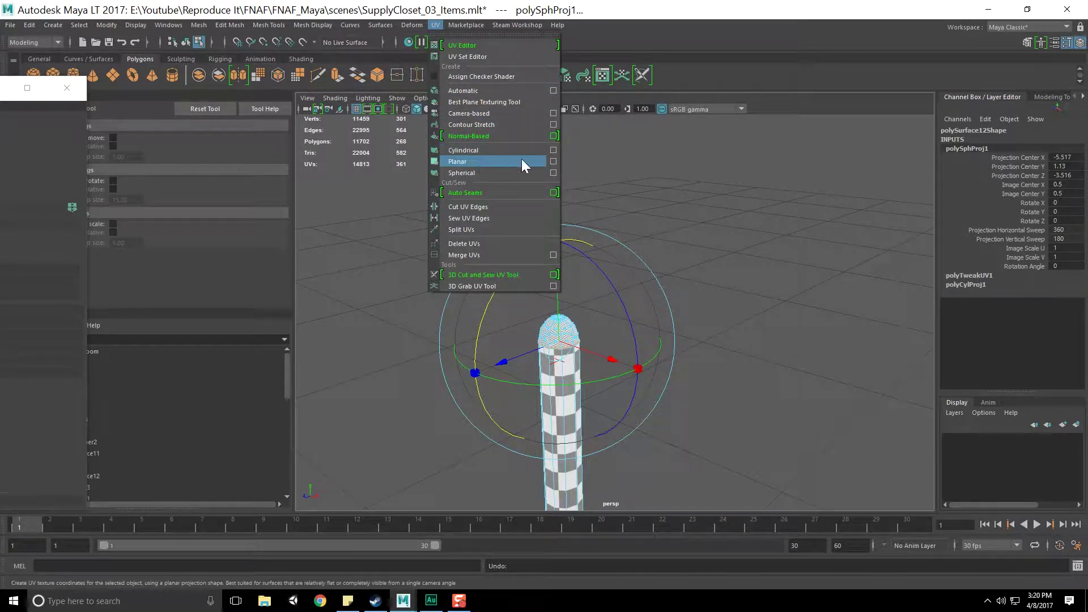
{"action": "left_click", "coordinate": [553, 162]}
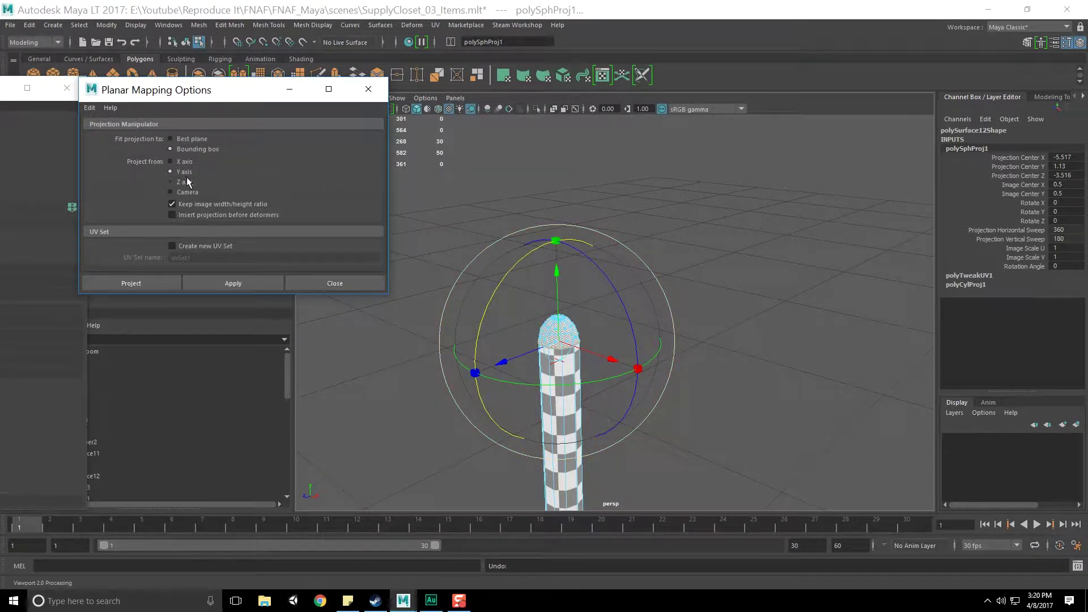
{"action": "left_click", "coordinate": [245, 284]}
{"action": "left_click", "coordinate": [306, 282]}
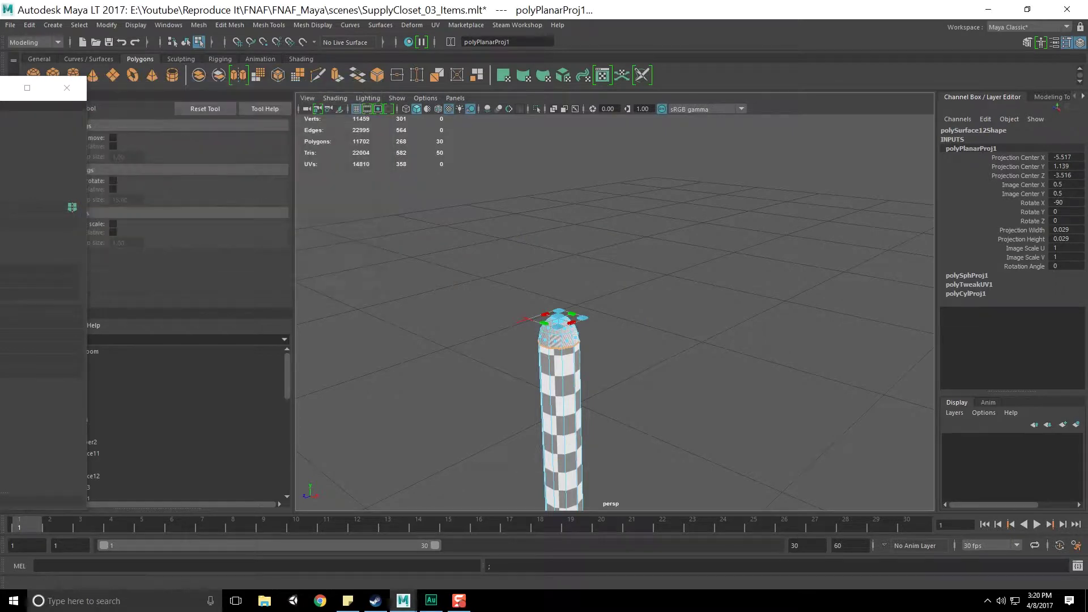
Scale down the cap's planar UV shell and place it beside the upper end of the handle's shell in the UV Editor.
{"action": "left_click_drag", "start_coordinate": [0, 89], "coordinate": [956, 100]}
{"action": "scroll", "coordinate": [545, 278], "scroll_direction": "up", "scroll_amount": 1}
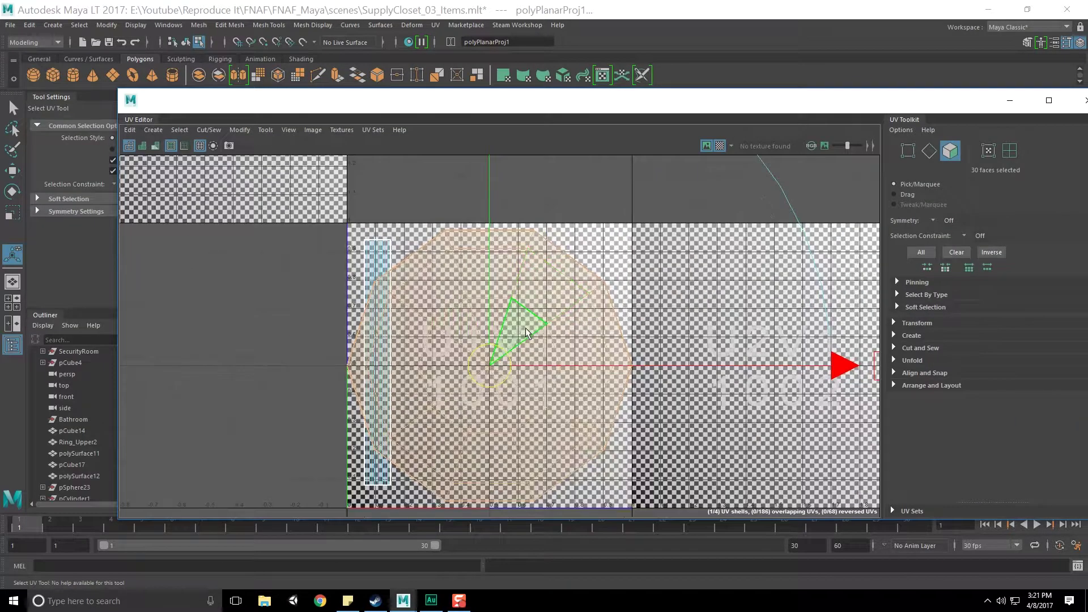
{"action": "key", "text": "e"}
{"action": "key", "text": "r"}
{"action": "left_click_drag", "start_coordinate": [486, 378], "coordinate": [395, 398]}
{"action": "key", "text": "w"}
{"action": "left_click_drag", "start_coordinate": [488, 367], "coordinate": [379, 269]}
{"action": "key", "text": "e"}
{"action": "key", "text": "r"}
{"action": "key", "text": "w"}
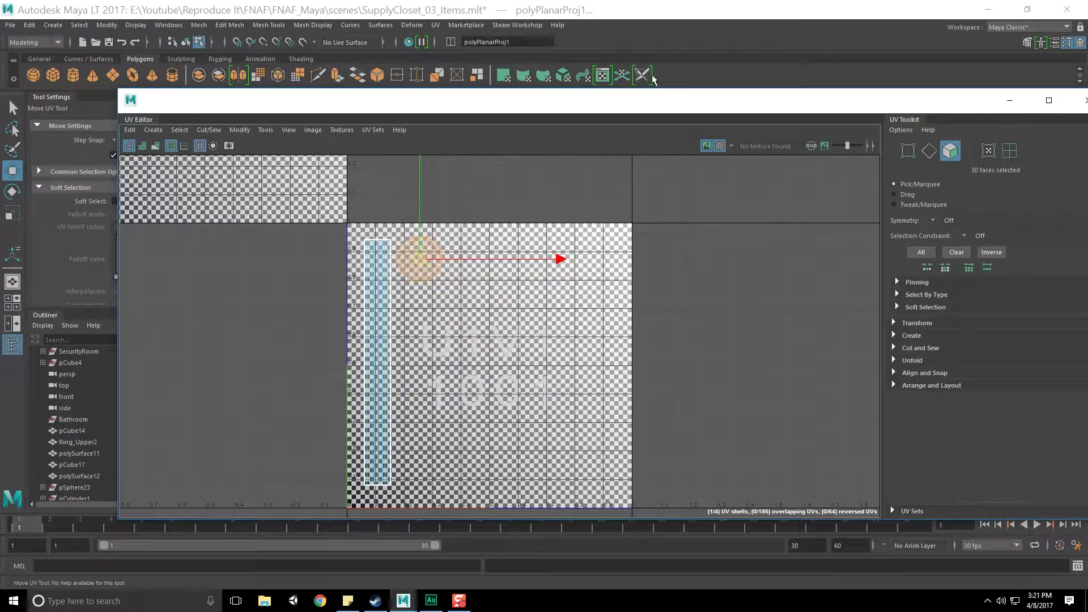
{"action": "left_click_drag", "start_coordinate": [639, 98], "coordinate": [0, 99]}
{"action": "middle_click_drag", "start_coordinate": [595, 287], "coordinate": [617, 282], "text": "alt"}
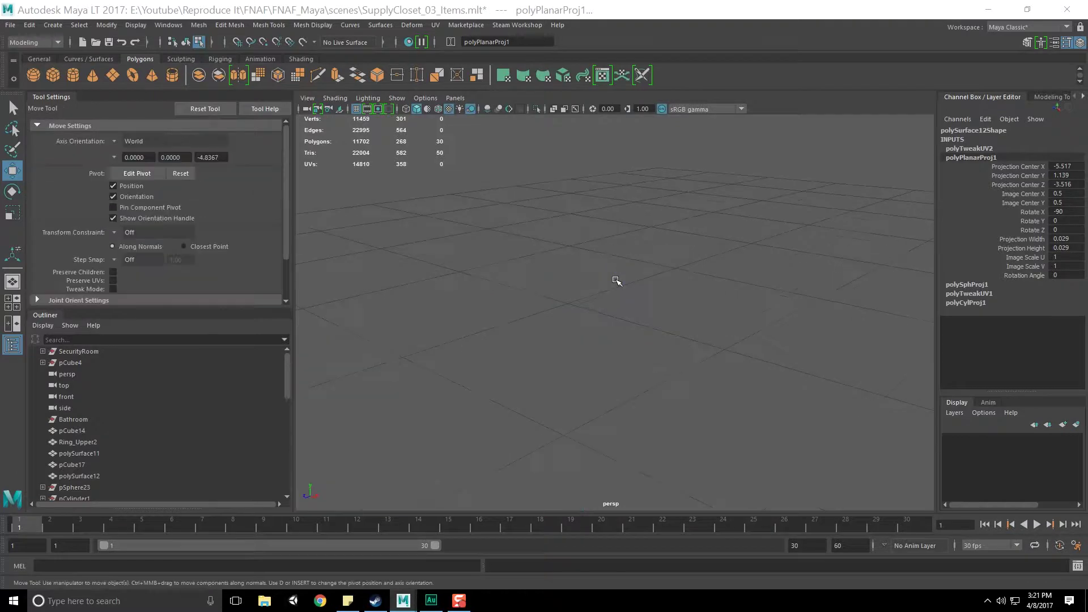
{"action": "middle_click_drag", "start_coordinate": [555, 312], "coordinate": [601, 292], "text": "alt"}
{"action": "scroll", "coordinate": [603, 292], "scroll_direction": "up", "scroll_amount": 6}
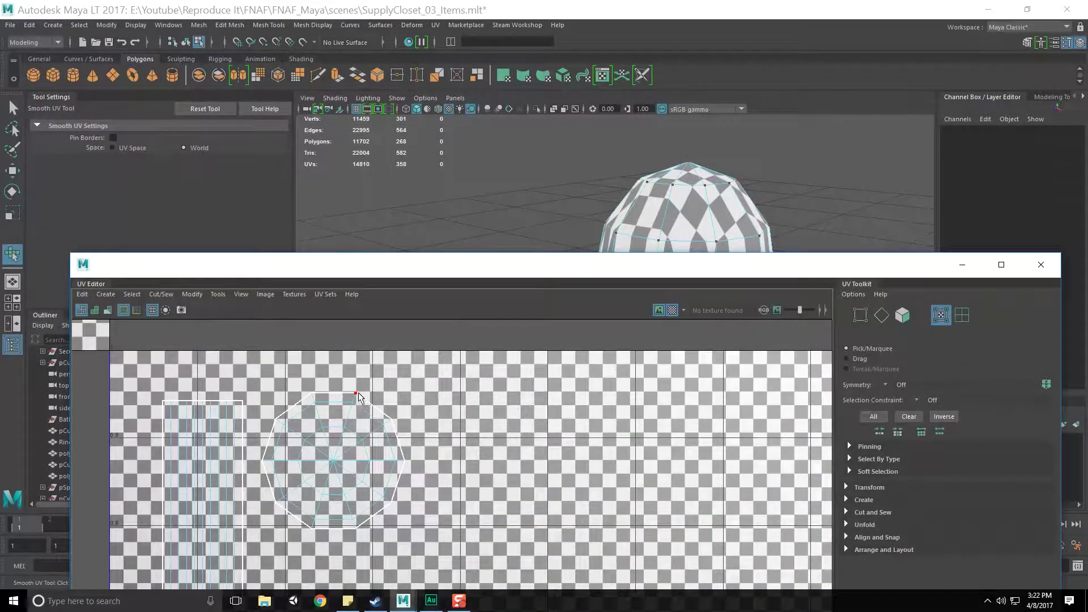
Select only the outer ring of UVs on the cap's shell and scale it outward to reduce the stretching.
{"action": "middle_click_drag", "start_coordinate": [682, 249], "coordinate": [680, 222], "text": "alt"}
{"action": "left_click_drag", "start_coordinate": [828, 205], "coordinate": [828, 205]}
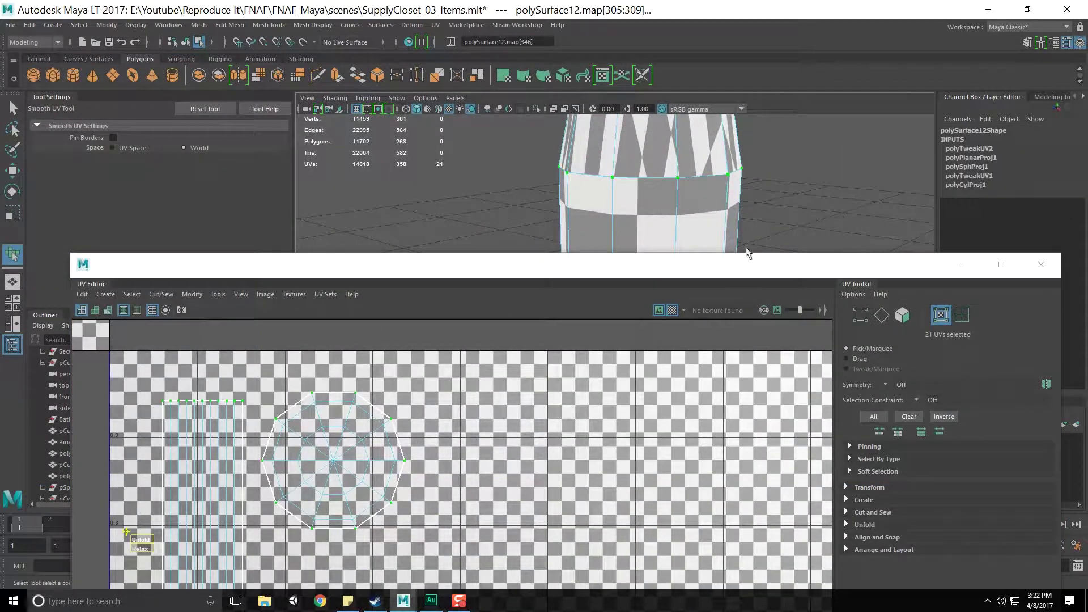
{"action": "left_click_drag", "start_coordinate": [148, 385], "coordinate": [270, 409], "text": "ctrl"}
{"action": "mouse_move", "coordinate": [357, 447]}
{"action": "middle_mouse_down", "text": "alt"}
{"action": "mouse_move", "coordinate": [392, 277]}
{"action": "mouse_move", "coordinate": [374, 433]}
{"action": "middle_mouse_up", "text": "alt"}
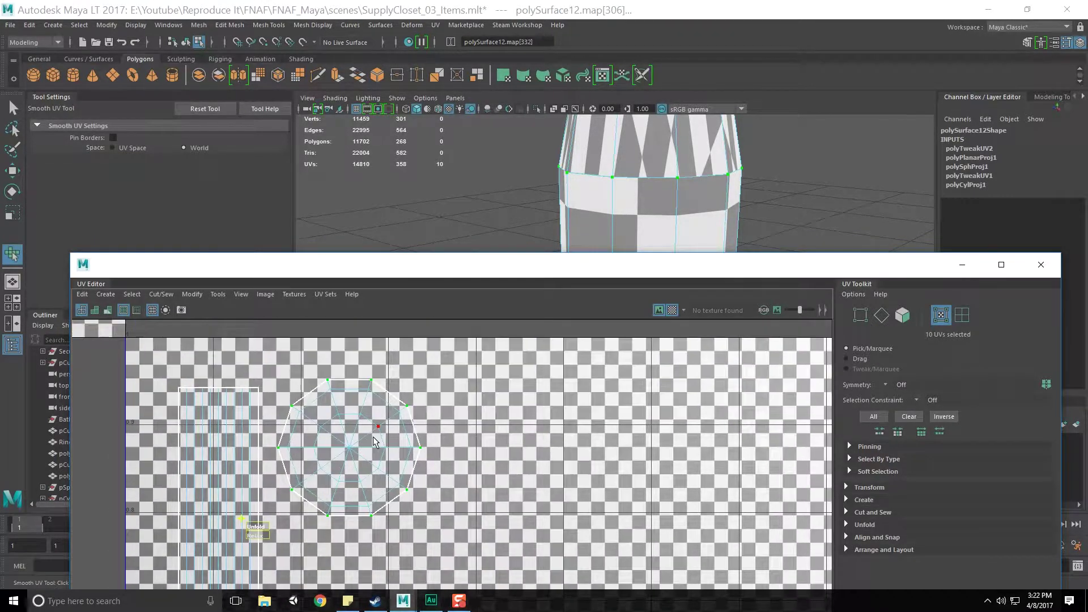
{"action": "key", "text": "r"}
{"action": "left_click_drag", "start_coordinate": [345, 451], "coordinate": [376, 459]}
{"action": "middle_click_drag", "start_coordinate": [390, 366], "coordinate": [392, 380], "text": "alt"}
{"action": "mouse_move", "coordinate": [627, 190]}
{"action": "middle_mouse_down", "text": "alt"}
{"action": "mouse_move", "coordinate": [630, 224]}
{"action": "mouse_move", "coordinate": [624, 171]}
{"action": "middle_mouse_up", "text": "alt"}
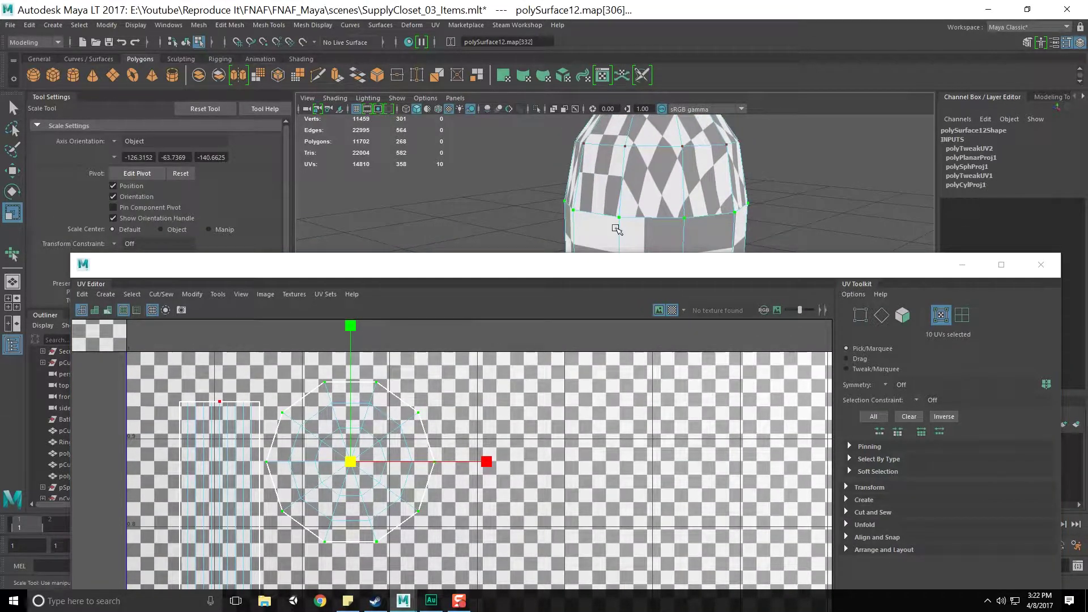
Select the next edge loop inside the cap shell's border and scale its UVs slightly outward.
{"action": "right_click_drag", "start_coordinate": [374, 431], "coordinate": [387, 409]}
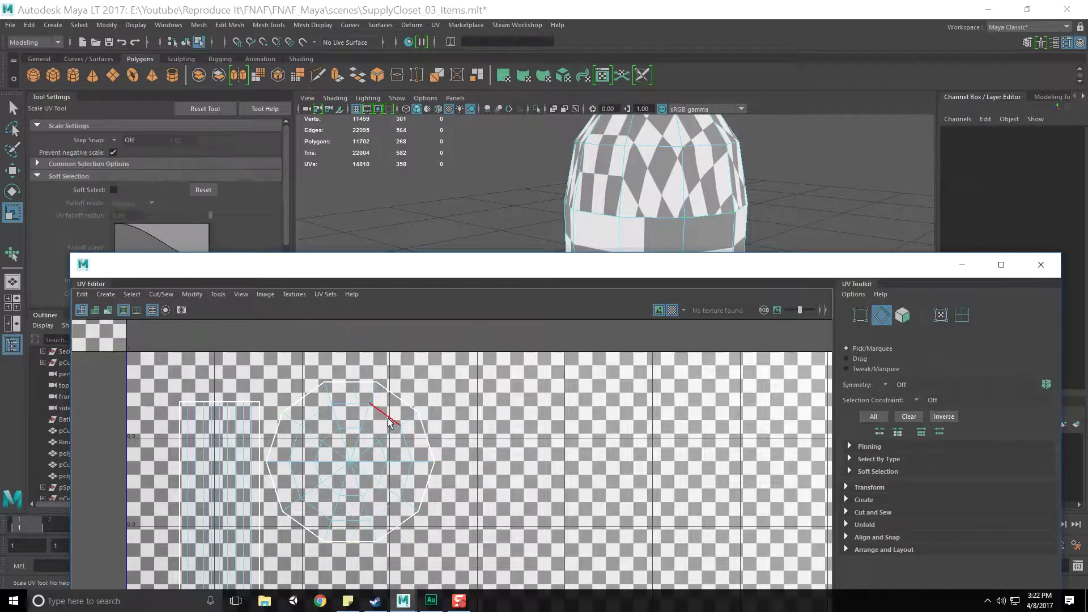
{"action": "double_click", "coordinate": [389, 419]}
{"action": "left_click_drag", "start_coordinate": [351, 464], "coordinate": [355, 466]}
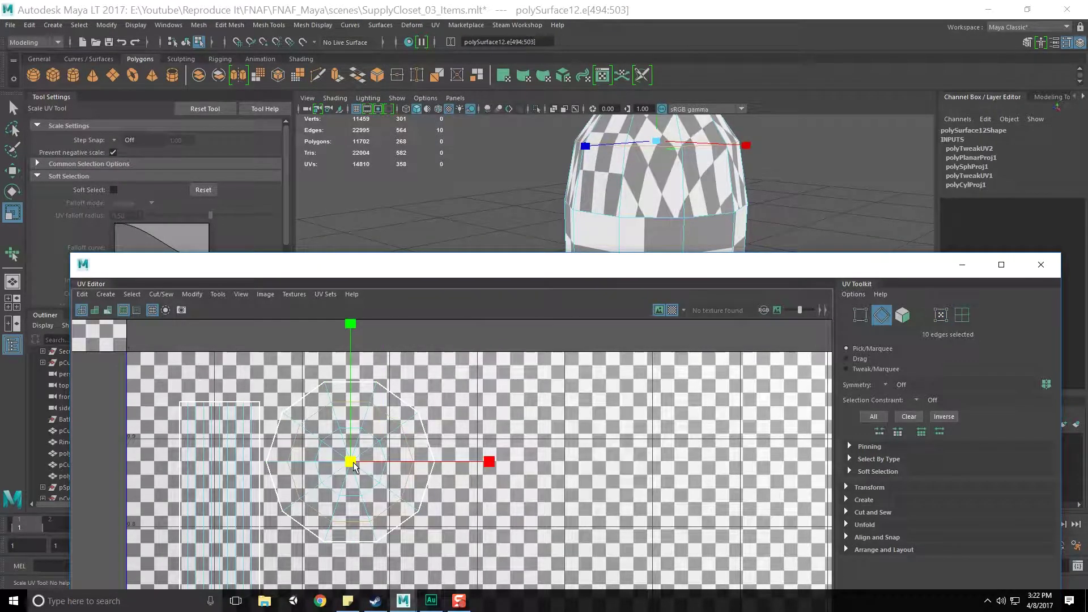
Scale down the whole cap UV shell and move it up beside the top of the handle's shell.
{"action": "left_click_drag", "start_coordinate": [828, 267], "coordinate": [815, 76]}
{"action": "scroll", "coordinate": [413, 284], "scroll_direction": "down", "scroll_amount": 3}
{"action": "right_click_drag", "start_coordinate": [413, 291], "coordinate": [466, 241]}
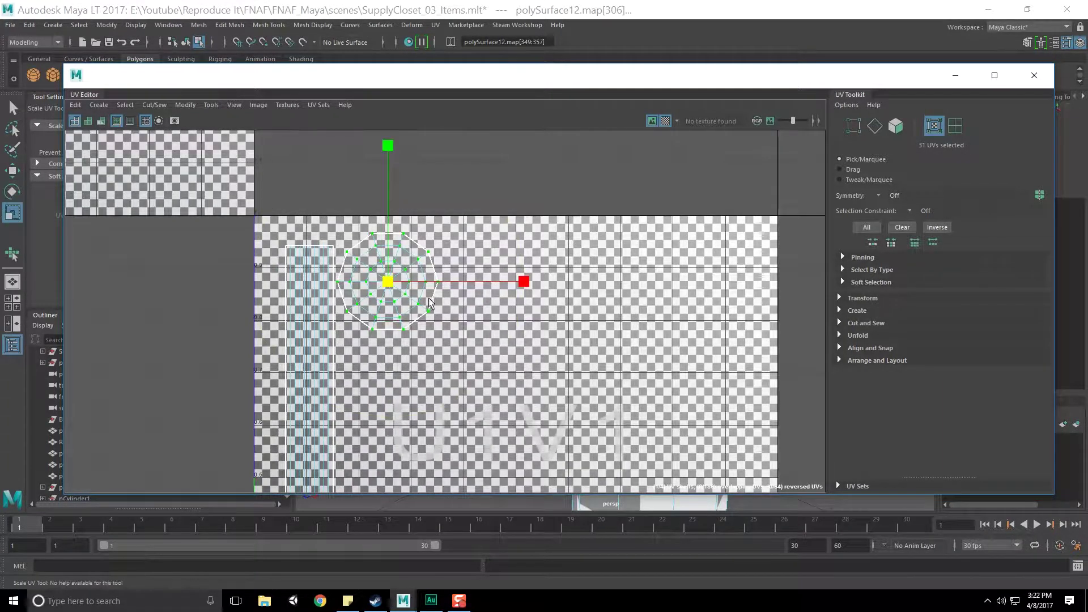
{"action": "left_click_drag", "start_coordinate": [388, 287], "coordinate": [375, 255]}
{"action": "key", "text": "w"}
{"action": "scroll", "coordinate": [488, 230], "scroll_direction": "down", "scroll_amount": 2}
{"action": "scroll", "coordinate": [490, 232], "scroll_direction": "down", "scroll_amount": 3}
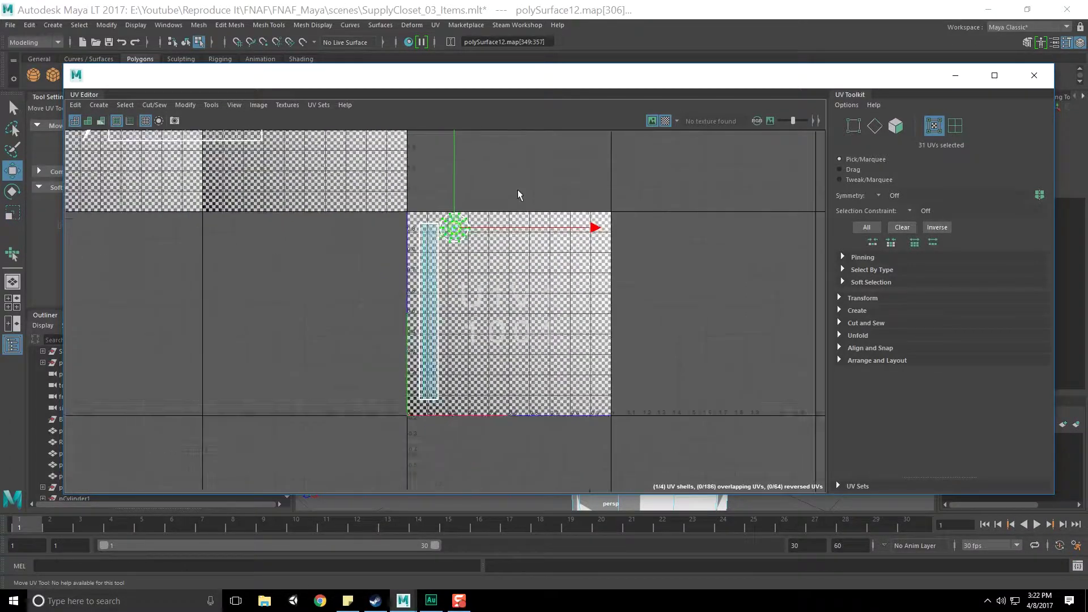
{"action": "left_click_drag", "start_coordinate": [536, 79], "coordinate": [0, 69]}
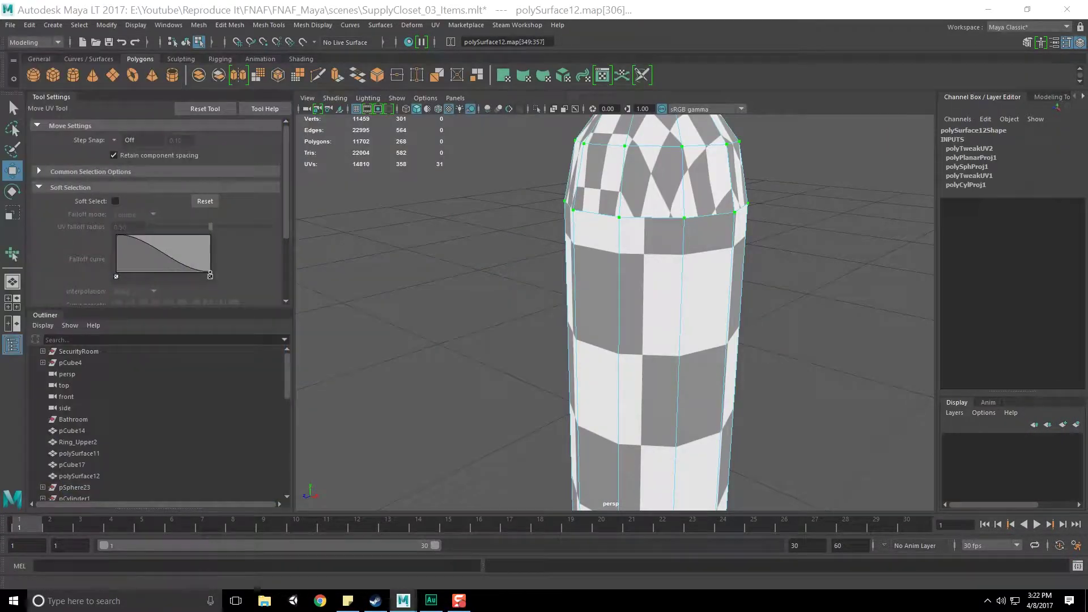
{"action": "scroll", "coordinate": [763, 315], "scroll_direction": "down", "scroll_amount": 15}
{"action": "middle_click_drag", "start_coordinate": [703, 357], "coordinate": [695, 219], "text": "alt"}
{"action": "key", "text": "q"}
{"action": "scroll", "coordinate": [614, 403], "scroll_direction": "up", "scroll_amount": 4}
{"action": "scroll", "coordinate": [613, 403], "scroll_direction": "up", "scroll_amount": 8}
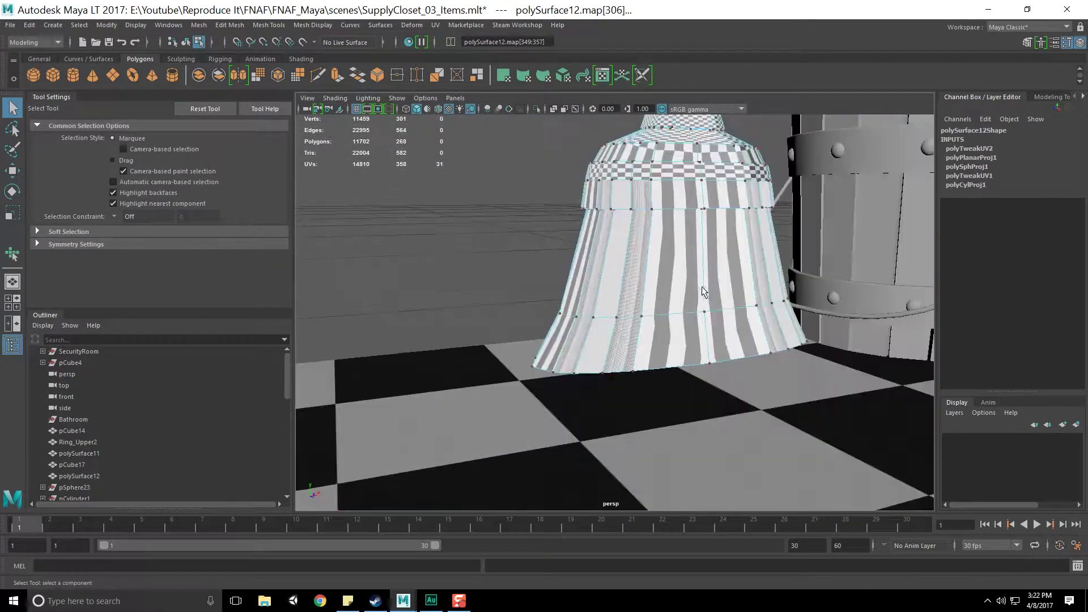
{"action": "left_click_drag", "start_coordinate": [702, 288], "coordinate": [623, 302], "text": "alt"}
{"action": "right_click_drag", "start_coordinate": [622, 303], "coordinate": [627, 314]}
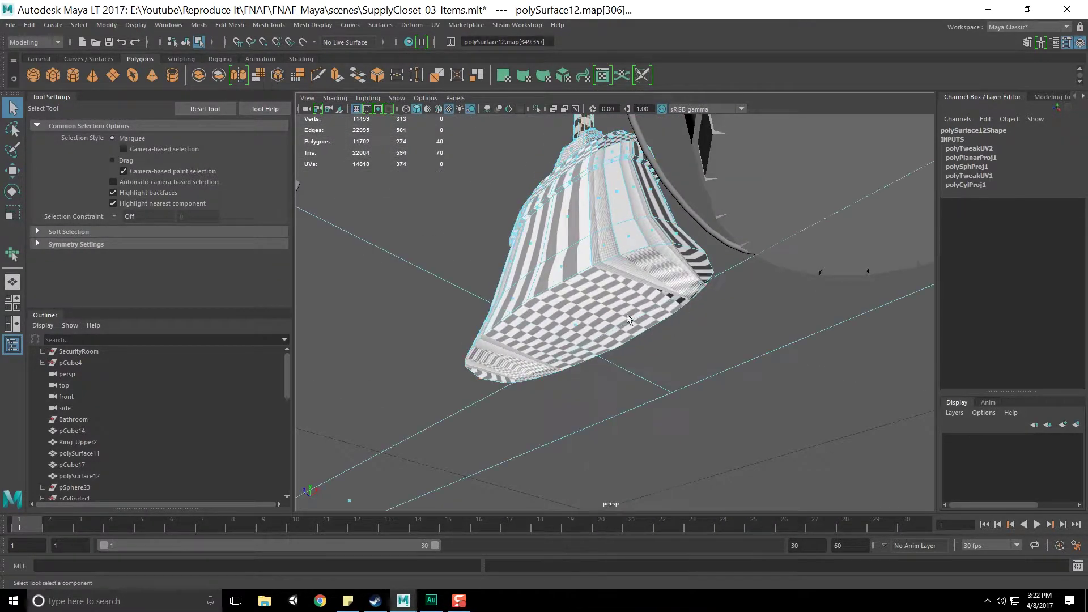
{"action": "scroll", "coordinate": [656, 274], "scroll_direction": "up", "scroll_amount": 5}
{"action": "left_click", "coordinate": [558, 266]}
{"action": "left_click_drag", "start_coordinate": [607, 284], "coordinate": [633, 323], "text": "alt"}
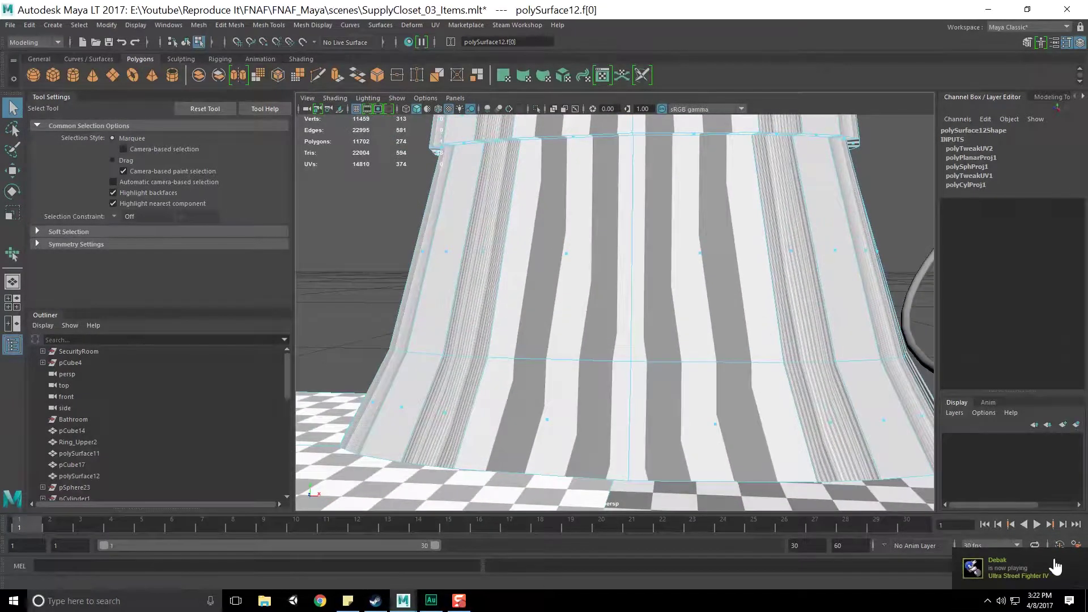
{"action": "left_click_drag", "start_coordinate": [539, 390], "coordinate": [564, 283], "text": "alt"}
{"action": "right_click", "coordinate": [608, 248], "text": "shift"}
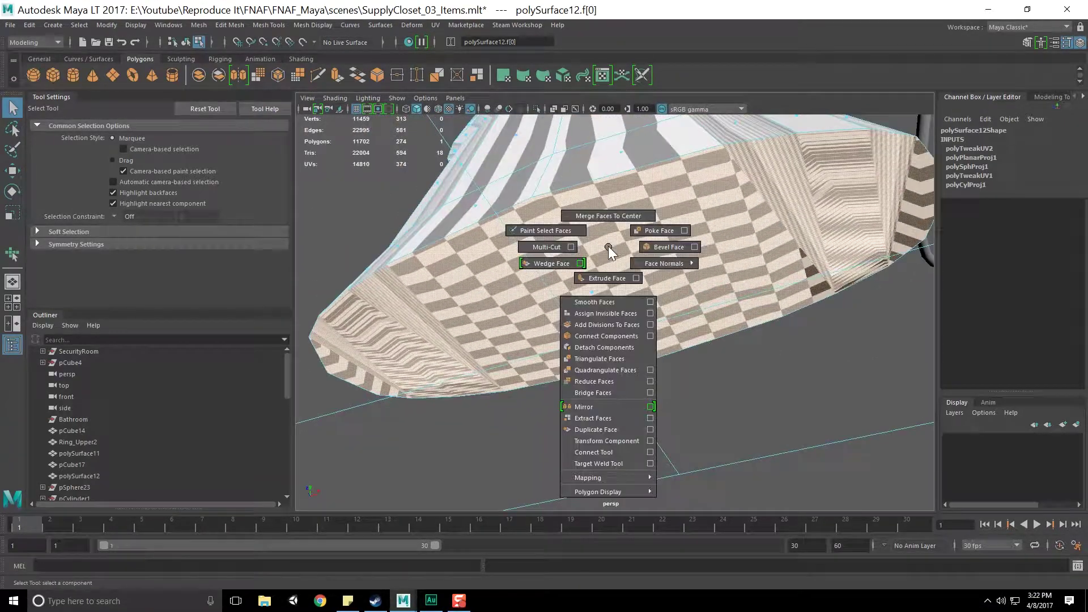
{"action": "left_click", "coordinate": [537, 250]}
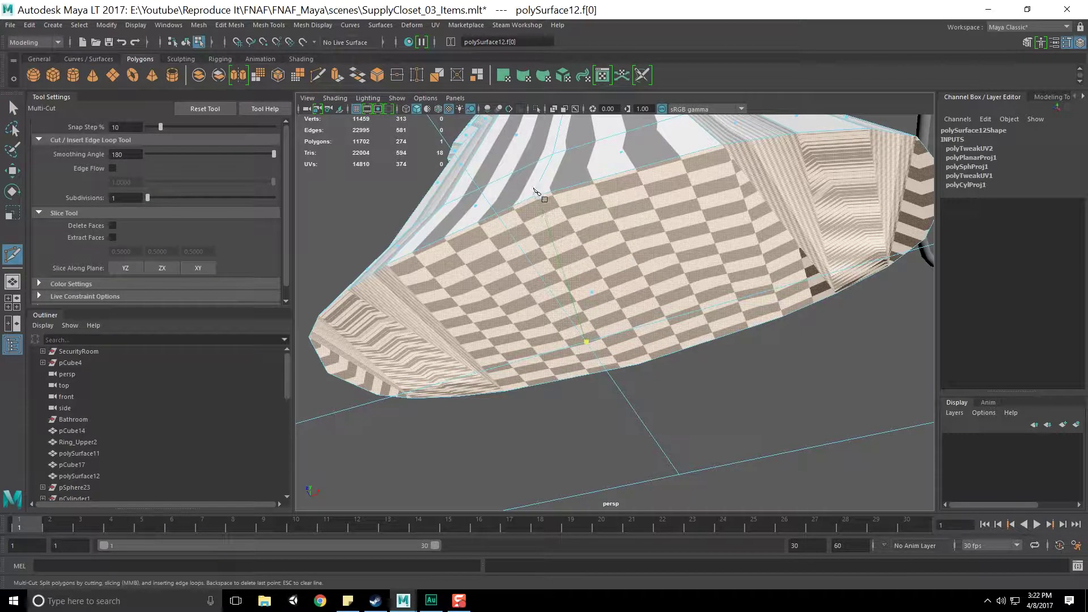
{"action": "left_click_drag", "start_coordinate": [582, 180], "coordinate": [597, 285], "text": "alt"}
{"action": "left_click_drag", "start_coordinate": [655, 263], "coordinate": [656, 314], "text": "alt"}
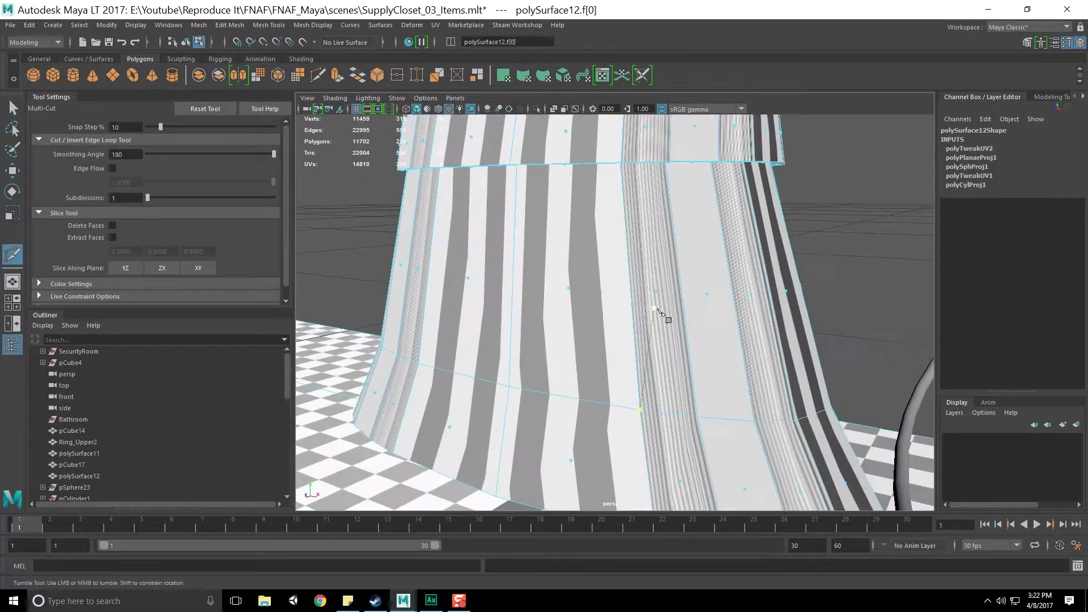
Switch to object selection and hide the checkered floor beneath the broom.
{"action": "key", "text": "F8"}
{"action": "key", "text": "F8"}
{"action": "right_click_drag", "start_coordinate": [651, 325], "coordinate": [538, 388], "text": "alt"}
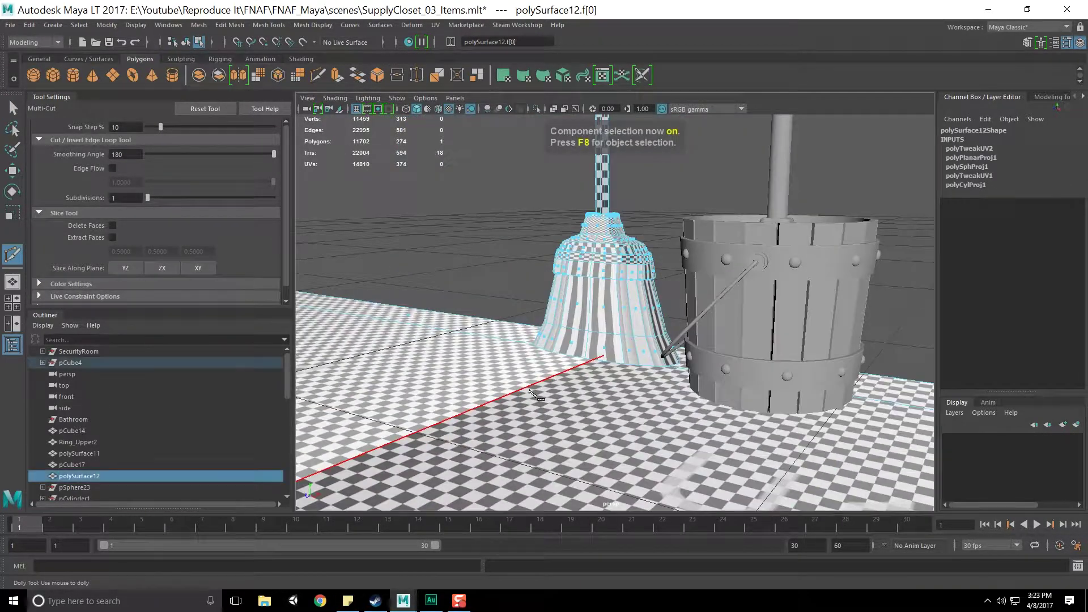
{"action": "key", "text": "F8"}
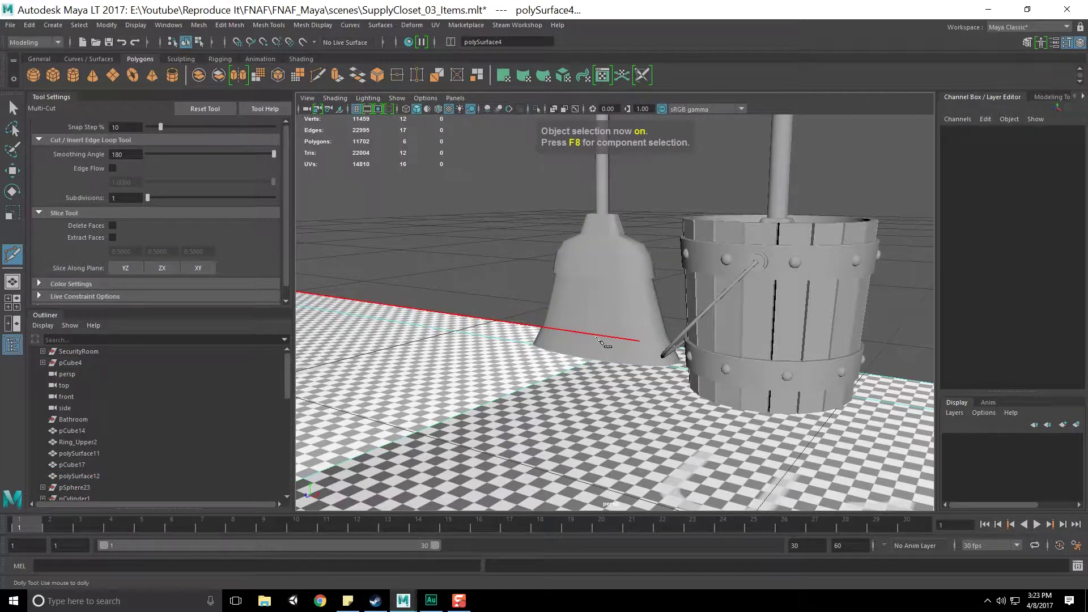
{"action": "key", "text": "ctrl+h"}
{"action": "key", "text": "F8"}
{"action": "key", "text": "q"}
{"action": "key", "text": "ctrl+h"}
Split the broom's bottom face with two Multi-Cut edges running across it between opposite border vertices.
{"action": "left_click", "coordinate": [601, 325]}
{"action": "left_click_drag", "start_coordinate": [598, 416], "coordinate": [594, 348], "text": "alt"}
{"action": "scroll", "coordinate": [594, 347], "scroll_direction": "up", "scroll_amount": 6}
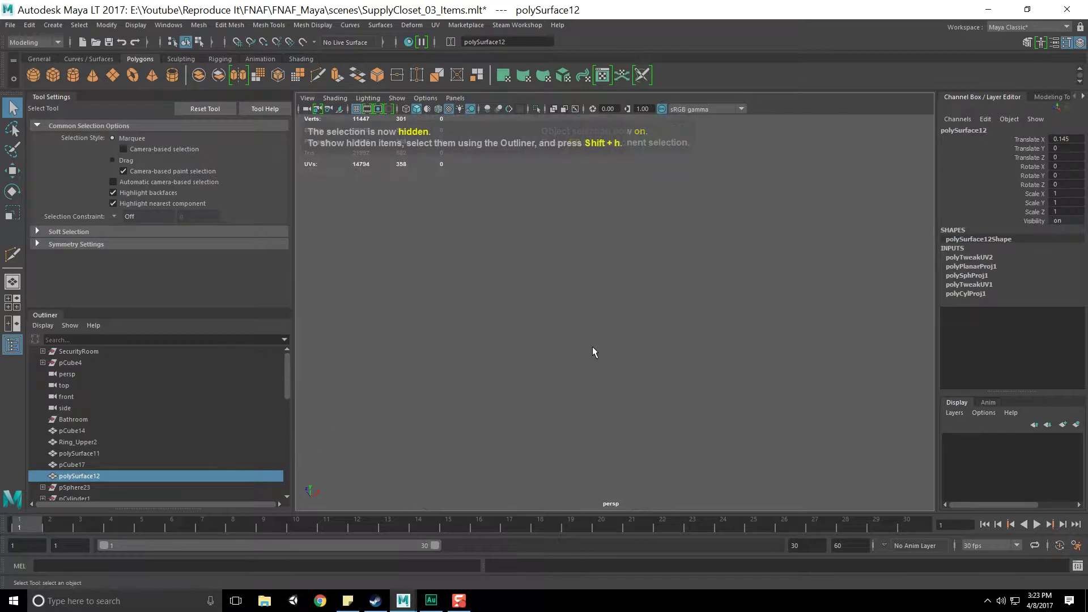
{"action": "scroll", "coordinate": [593, 345], "scroll_direction": "down", "scroll_amount": 6}
{"action": "scroll", "coordinate": [593, 335], "scroll_direction": "up", "scroll_amount": 2}
{"action": "right_click", "coordinate": [594, 289]}
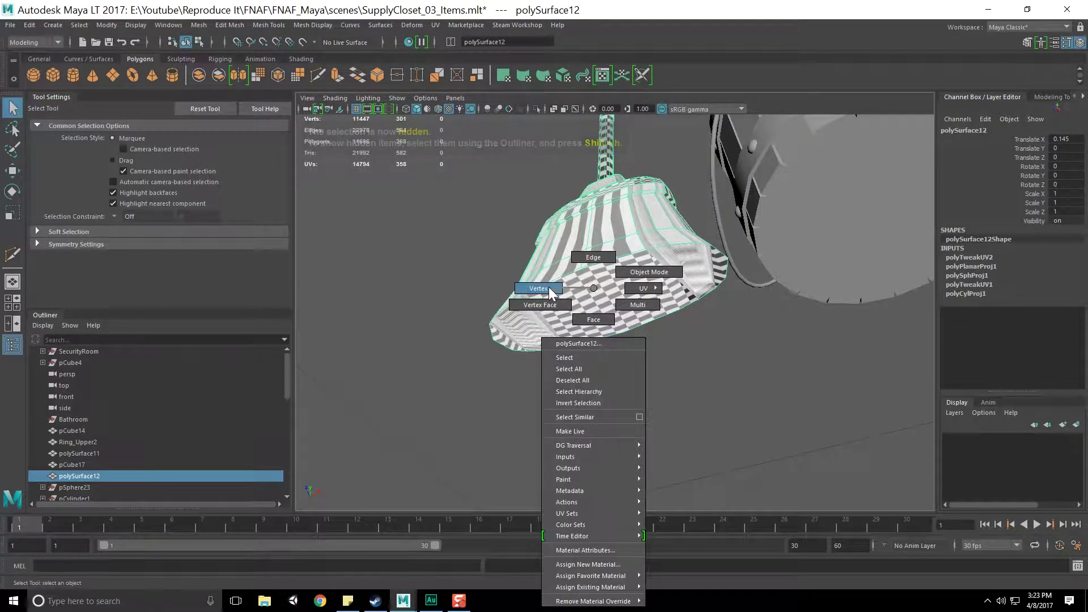
{"action": "right_click", "coordinate": [597, 282], "text": "shift"}
{"action": "left_click", "coordinate": [550, 282]}
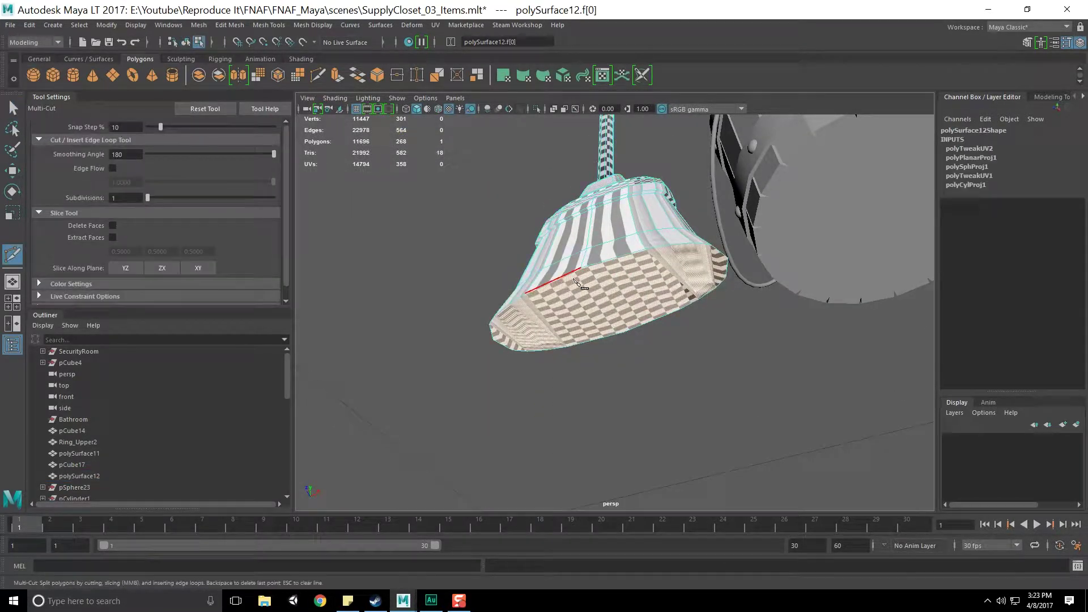
{"action": "left_click_drag", "start_coordinate": [616, 297], "coordinate": [558, 311], "text": "alt"}
{"action": "left_click", "coordinate": [596, 349]}
{"action": "right_click", "coordinate": [678, 398]}
{"action": "left_click_drag", "start_coordinate": [491, 323], "coordinate": [533, 295], "text": "alt"}
{"action": "left_click", "coordinate": [650, 272]}
{"action": "right_click", "coordinate": [660, 300]}
{"action": "left_click_drag", "start_coordinate": [590, 327], "coordinate": [614, 290], "text": "alt"}
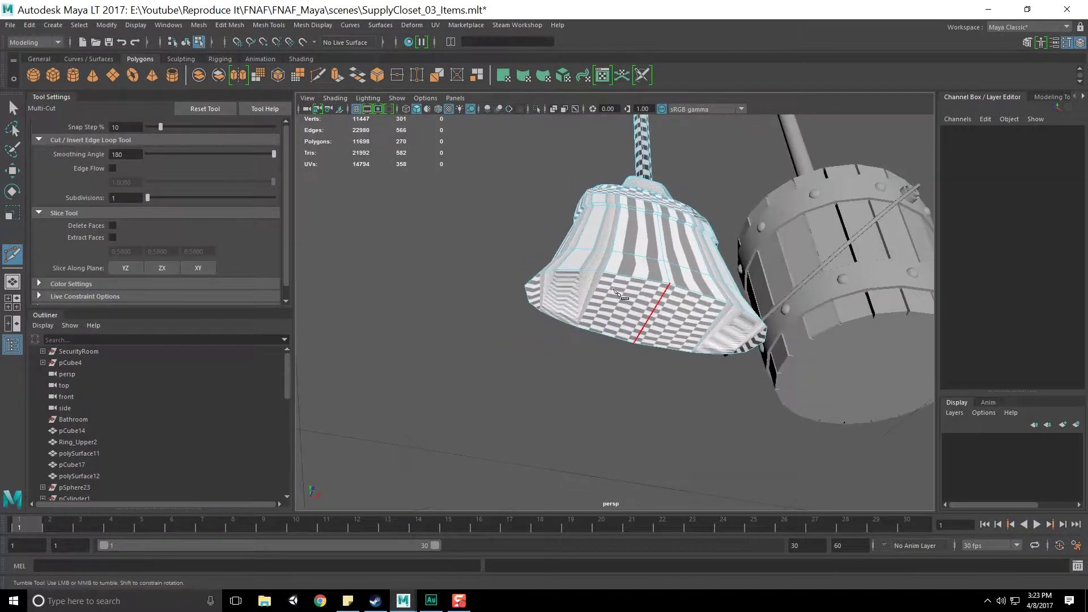
Cut five more edges across the rest of the broom's bottom toward both rounded ends with Multi-Cut.
{"action": "left_click", "coordinate": [578, 328]}
{"action": "key", "text": "Return"}
{"action": "left_click_drag", "start_coordinate": [584, 329], "coordinate": [613, 330], "text": "alt"}
{"action": "right_click_drag", "start_coordinate": [613, 330], "coordinate": [622, 329], "text": "alt"}
{"action": "left_click_drag", "start_coordinate": [622, 329], "coordinate": [670, 267], "text": "alt"}
{"action": "key", "text": "Return"}
{"action": "left_click_drag", "start_coordinate": [726, 306], "coordinate": [667, 179], "text": "alt"}
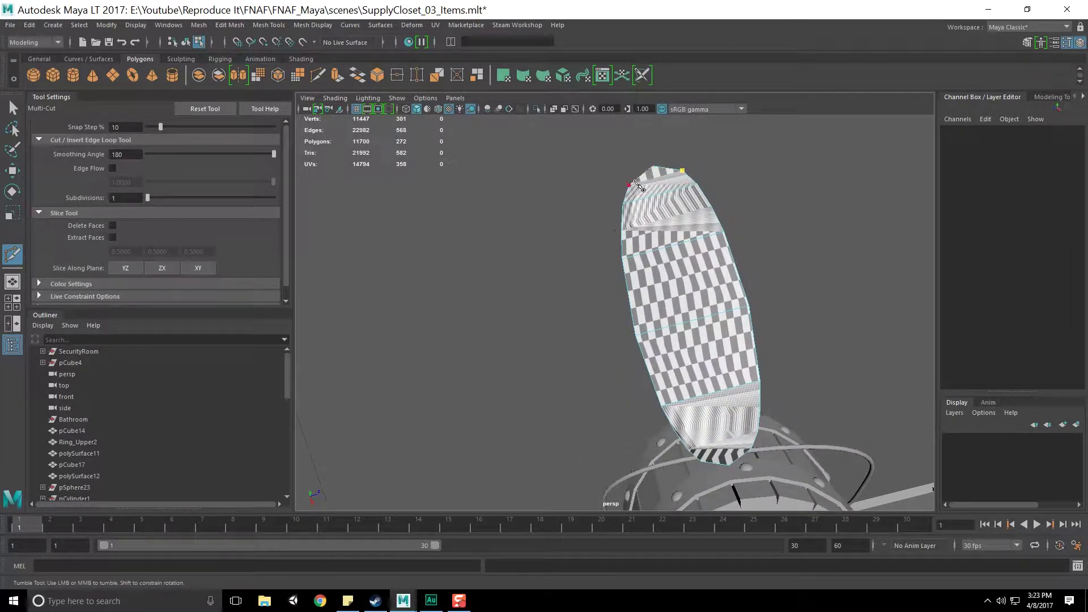
{"action": "key", "text": "Return"}
{"action": "left_click_drag", "start_coordinate": [794, 345], "coordinate": [596, 381], "text": "alt"}
{"action": "left_click", "coordinate": [649, 234]}
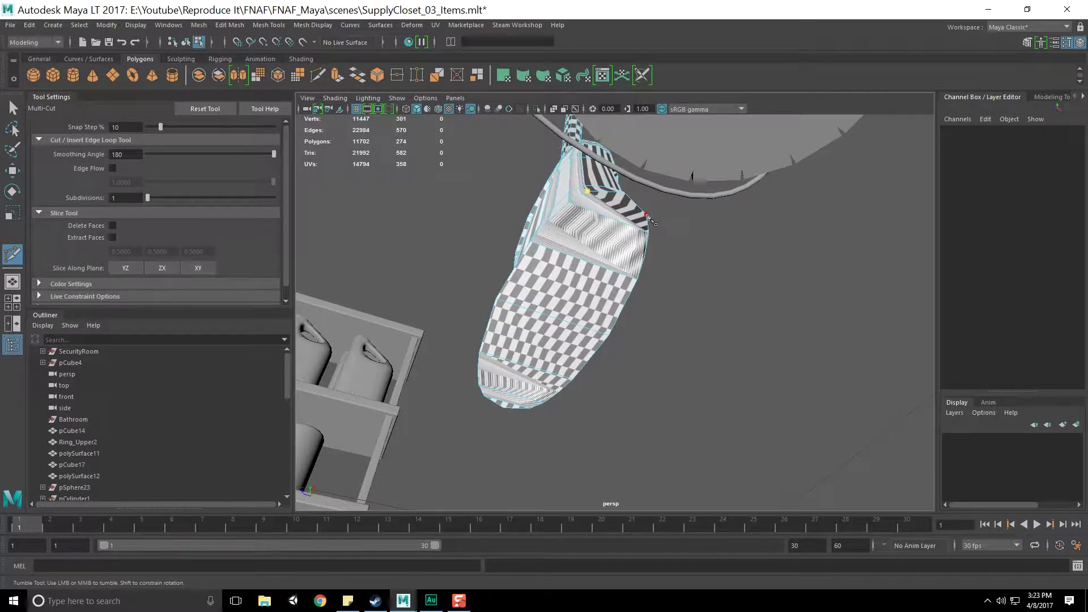
{"action": "key", "text": "q"}
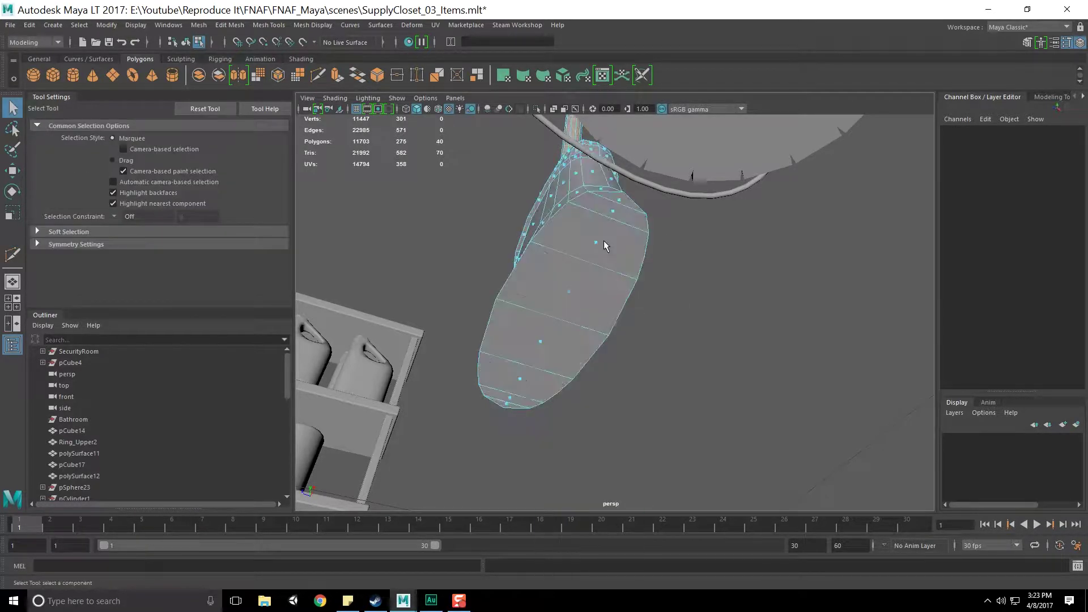
Select all eight faces of the broom's bottom and apply planar UV mapping to them.
{"action": "left_click", "coordinate": [616, 213]}
{"action": "left_click", "coordinate": [615, 210], "text": "shift"}
{"action": "left_click", "coordinate": [595, 245], "text": "shift"}
{"action": "left_click", "coordinate": [575, 289], "text": "shift"}
{"action": "left_click", "coordinate": [545, 336], "text": "shift"}
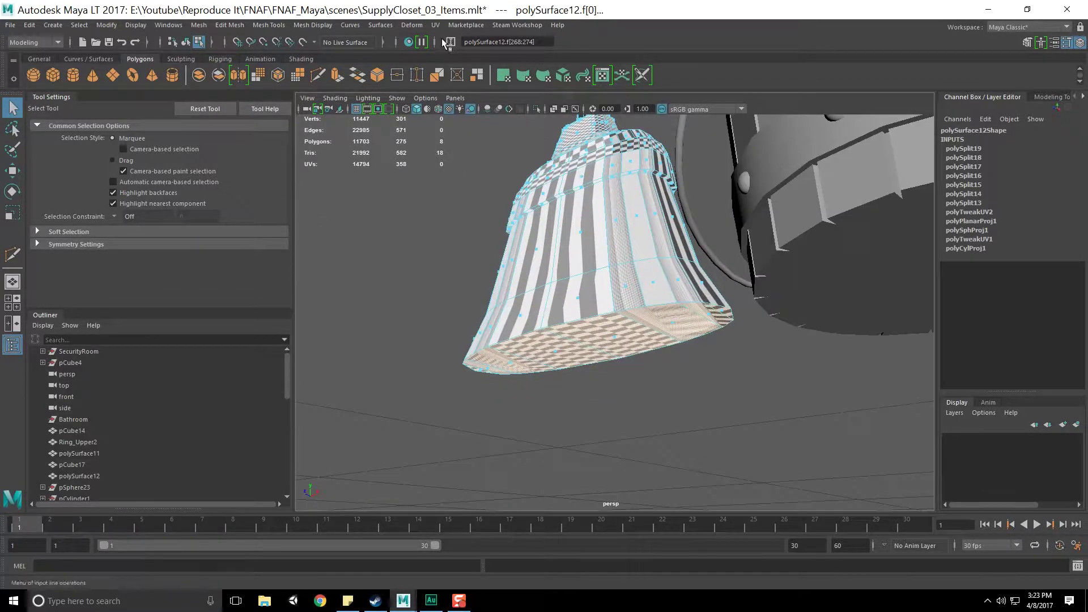
{"action": "left_click", "coordinate": [434, 24]}
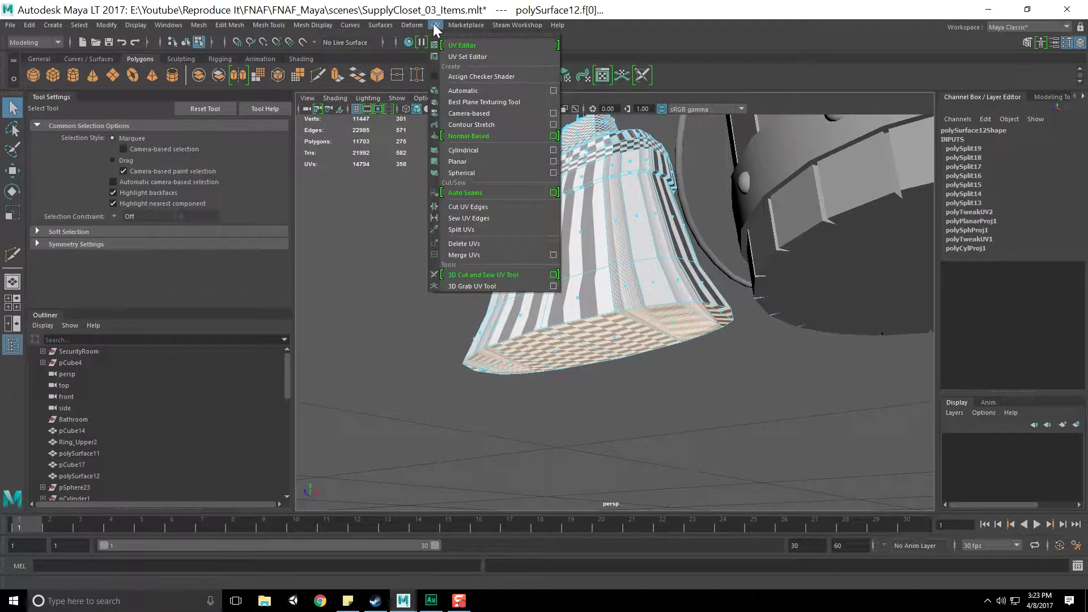
{"action": "left_click", "coordinate": [472, 161]}
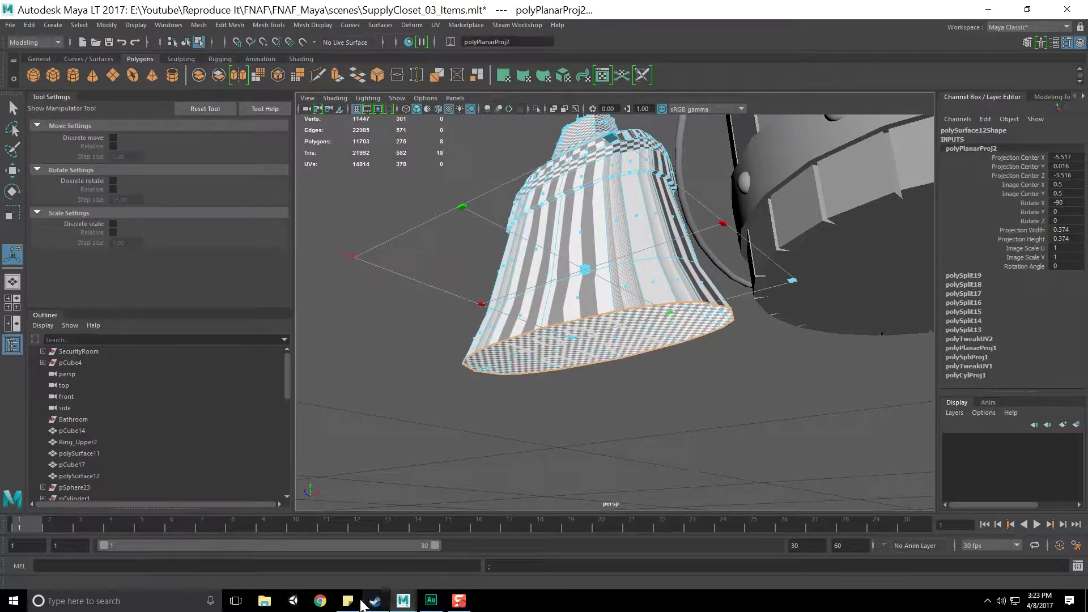
Scale down the bottom faces' UV shell and move it up beside the cap's shell in the UV Editor.
{"action": "left_click_drag", "start_coordinate": [0, 124], "coordinate": [734, 91]}
{"action": "scroll", "coordinate": [695, 250], "scroll_direction": "up", "scroll_amount": 3}
{"action": "middle_click_drag", "start_coordinate": [460, 312], "coordinate": [511, 293], "text": "alt"}
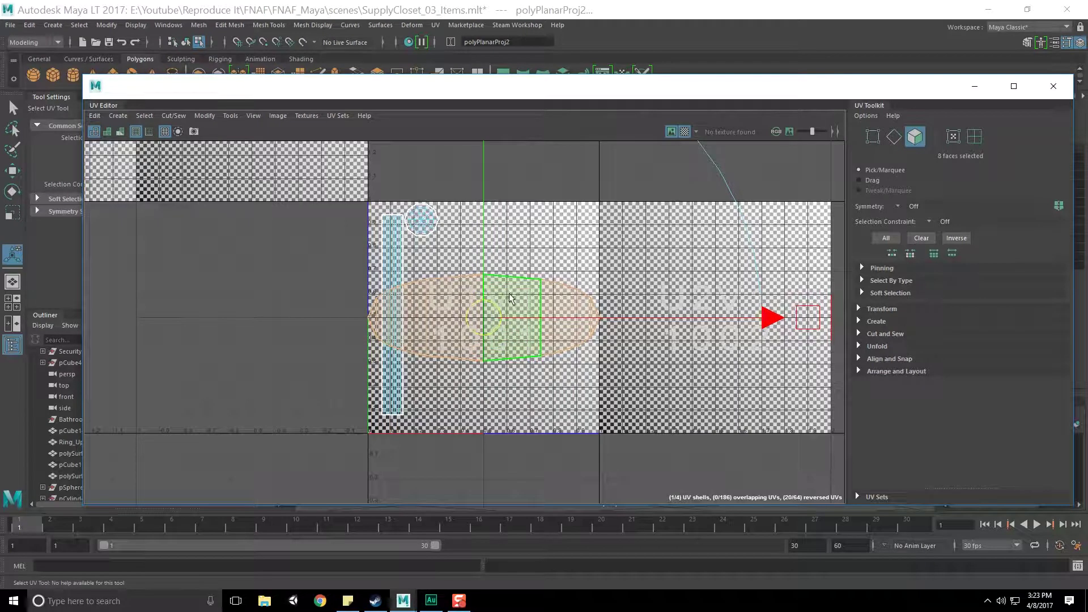
{"action": "key", "text": "r"}
{"action": "left_click_drag", "start_coordinate": [483, 317], "coordinate": [570, 220]}
{"action": "key", "text": "w"}
{"action": "left_click_drag", "start_coordinate": [638, 93], "coordinate": [0, 85]}
Select the lower face loop of the raised band around the top of the broom's bristles.
{"action": "left_click_drag", "start_coordinate": [674, 259], "coordinate": [641, 288], "text": "alt"}
{"action": "key", "text": "q"}
{"action": "right_click_drag", "start_coordinate": [593, 277], "coordinate": [591, 290]}
{"action": "mouse_move", "coordinate": [591, 290]}
{"action": "left_mouse_down", "text": "alt"}
{"action": "mouse_move", "coordinate": [578, 286]}
{"action": "mouse_move", "coordinate": [587, 281]}
{"action": "left_mouse_up", "text": "alt"}
{"action": "left_click", "coordinate": [593, 242]}
{"action": "double_click", "coordinate": [649, 243], "text": "shift"}
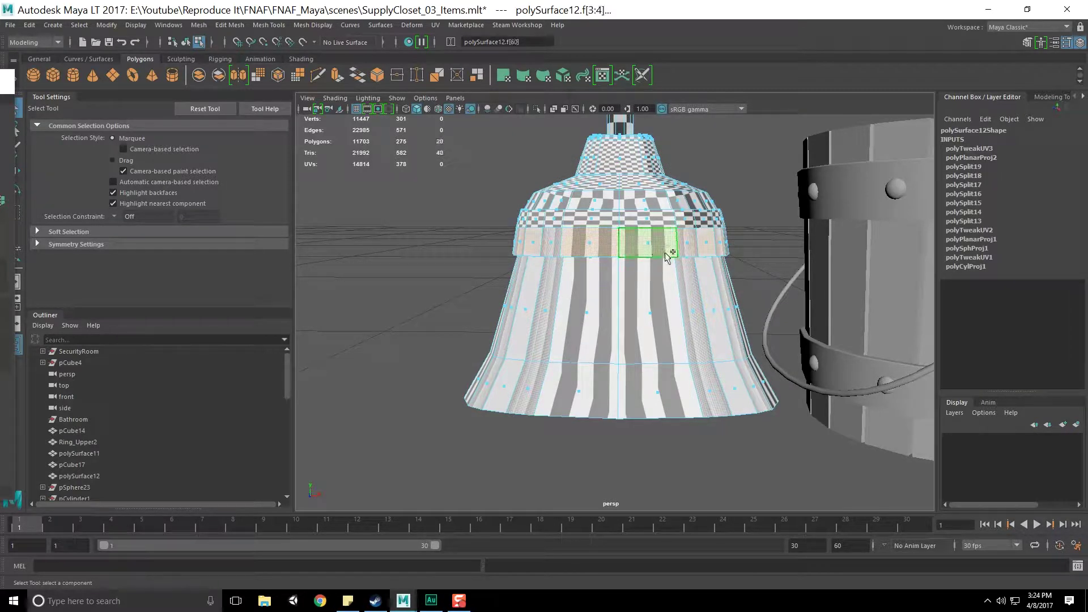
{"action": "key", "text": "f"}
{"action": "left_click_drag", "start_coordinate": [692, 281], "coordinate": [637, 335], "text": "alt"}
{"action": "right_click", "coordinate": [615, 384], "text": "ctrl"}
{"action": "left_click_drag", "start_coordinate": [539, 311], "coordinate": [519, 309], "text": "alt"}
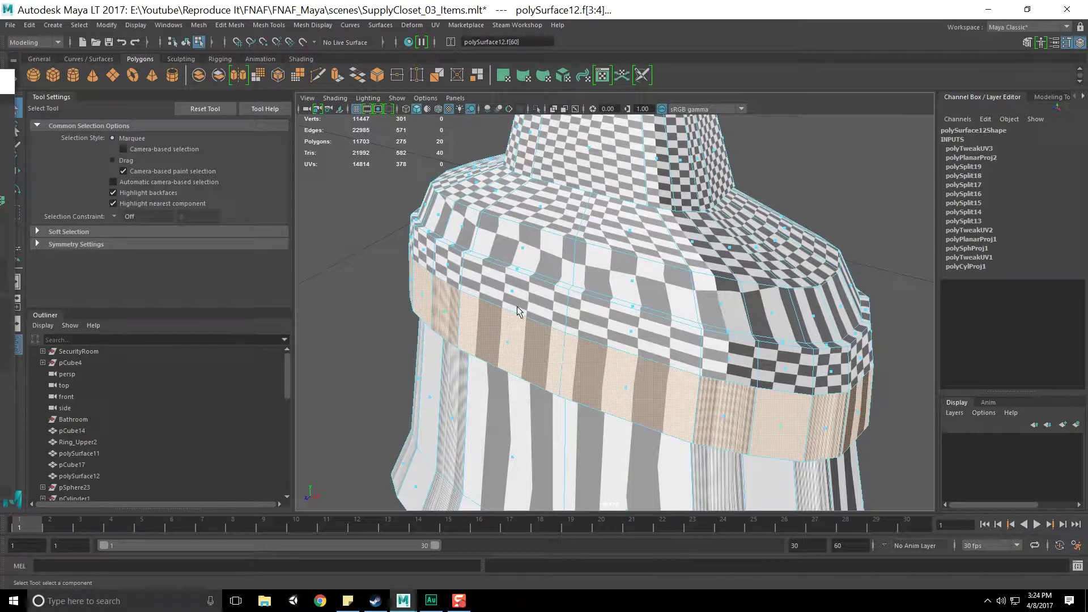
Select all four face loops of the raised band around the top of the broom's bristles.
{"action": "left_click", "coordinate": [513, 286]}
{"action": "double_click", "coordinate": [644, 323], "text": "shift"}
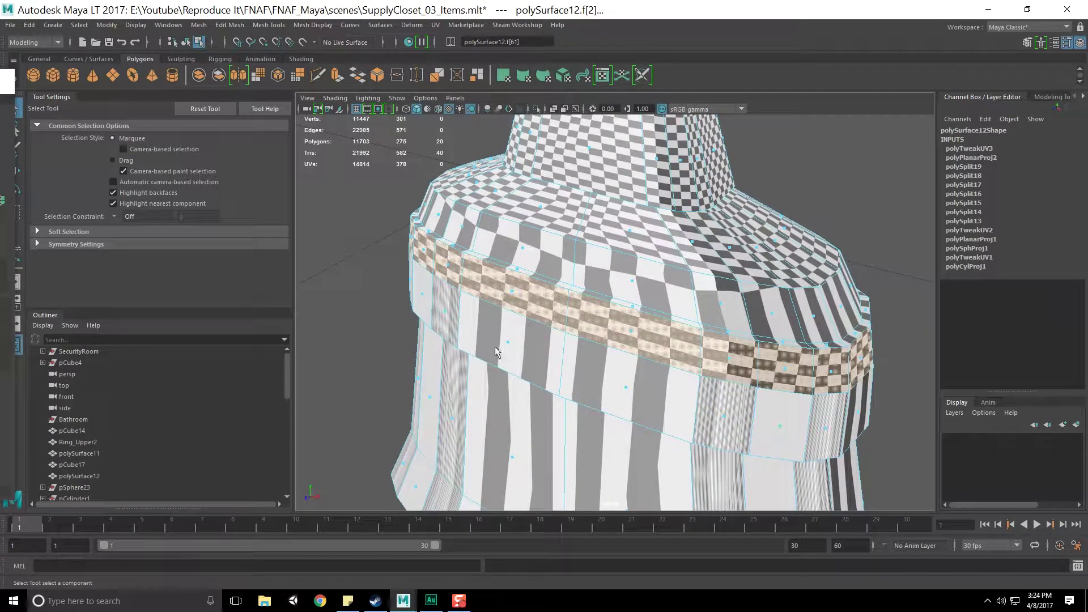
{"action": "double_click", "coordinate": [623, 378], "text": "shift"}
{"action": "right_click_drag", "start_coordinate": [622, 380], "coordinate": [659, 365], "text": "shift"}
{"action": "left_click_drag", "start_coordinate": [691, 360], "coordinate": [733, 365], "text": "alt"}
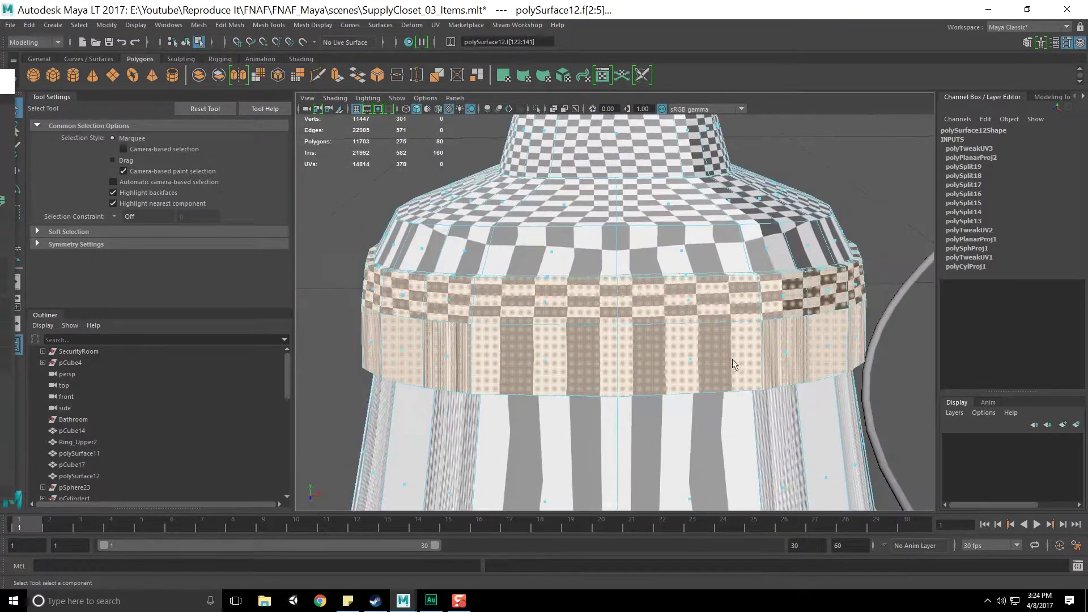
Apply cylindrical UV mapping to the band's faces and extend the projection's horizontal sweep to 360 degrees.
{"action": "left_click", "coordinate": [436, 25]}
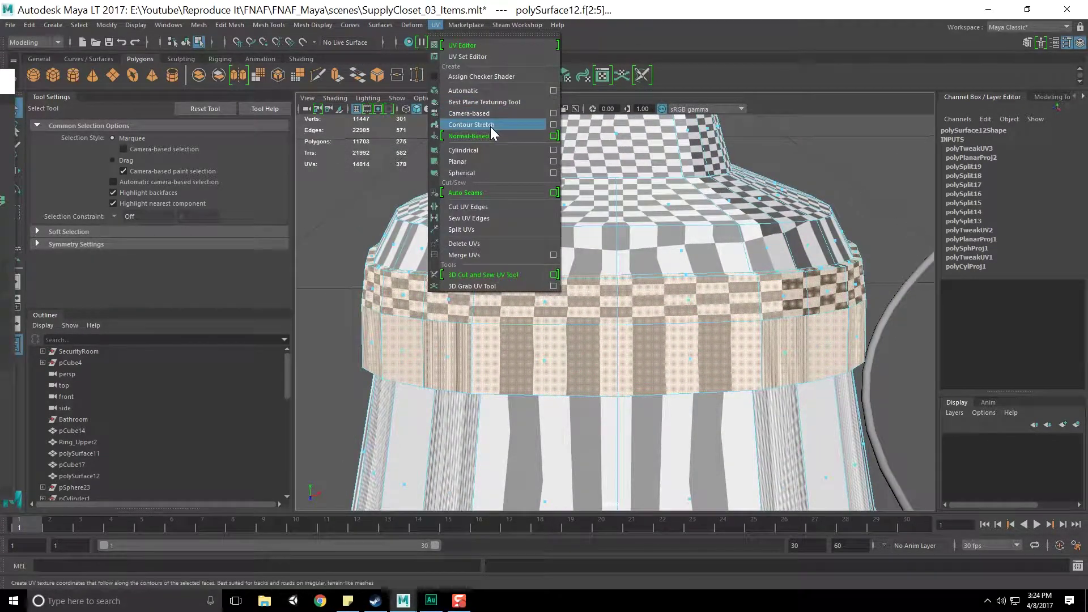
{"action": "left_click", "coordinate": [482, 150]}
{"action": "left_click_drag", "start_coordinate": [726, 306], "coordinate": [736, 353], "text": "alt"}
{"action": "right_click_drag", "start_coordinate": [735, 353], "coordinate": [637, 334], "text": "alt"}
{"action": "left_click_drag", "start_coordinate": [531, 254], "coordinate": [728, 300]}
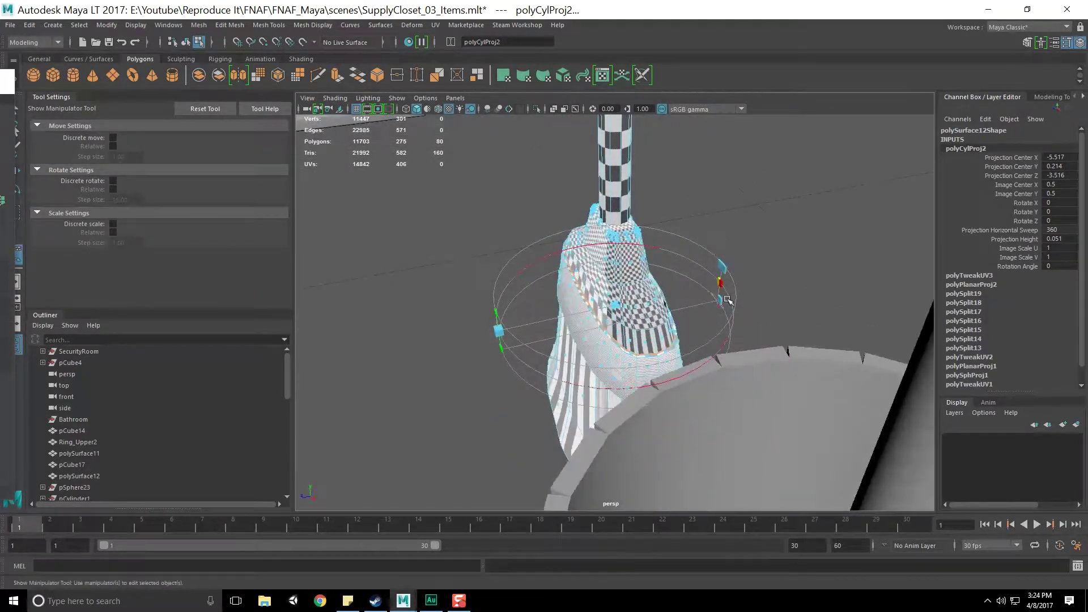
{"action": "left_click_drag", "start_coordinate": [646, 298], "coordinate": [713, 255], "text": "alt"}
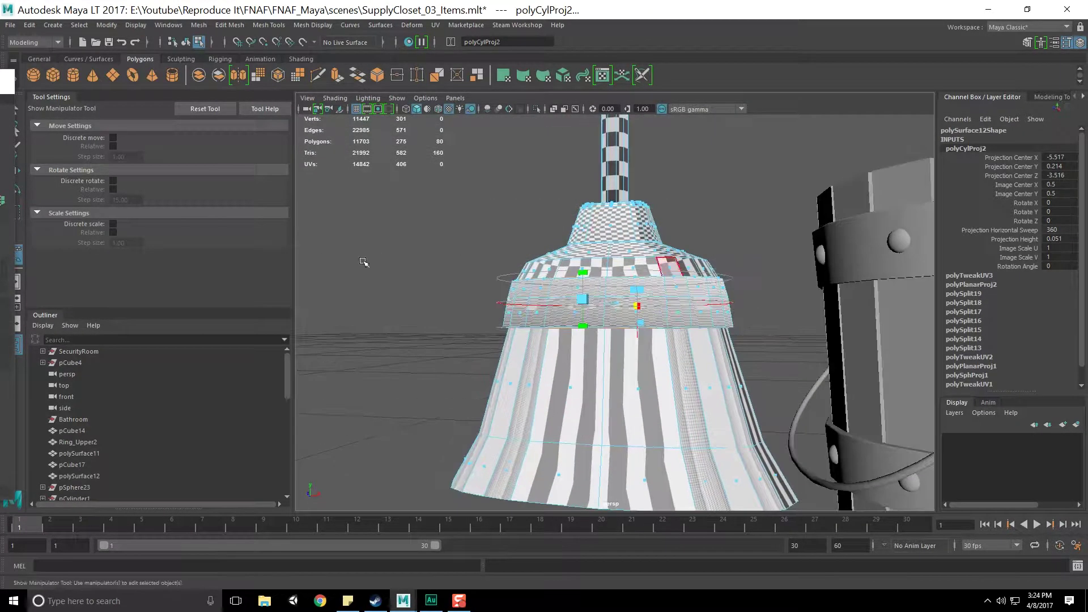
In the UV Editor, move the band's UV shell along U out of the first tile, to an image center X of 1.614.
{"action": "key", "text": "q"}
{"action": "left_click_drag", "start_coordinate": [6, 80], "coordinate": [484, 83]}
{"action": "scroll", "coordinate": [417, 262], "scroll_direction": "up", "scroll_amount": 2}
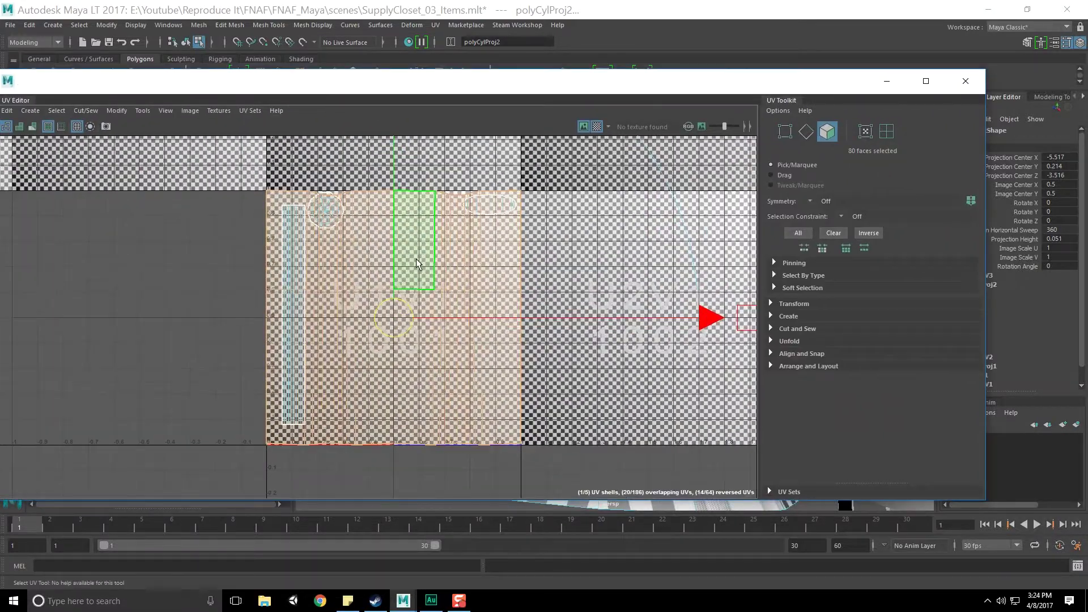
{"action": "scroll", "coordinate": [417, 262], "scroll_direction": "down", "scroll_amount": 4}
{"action": "left_click_drag", "start_coordinate": [570, 304], "coordinate": [833, 299]}
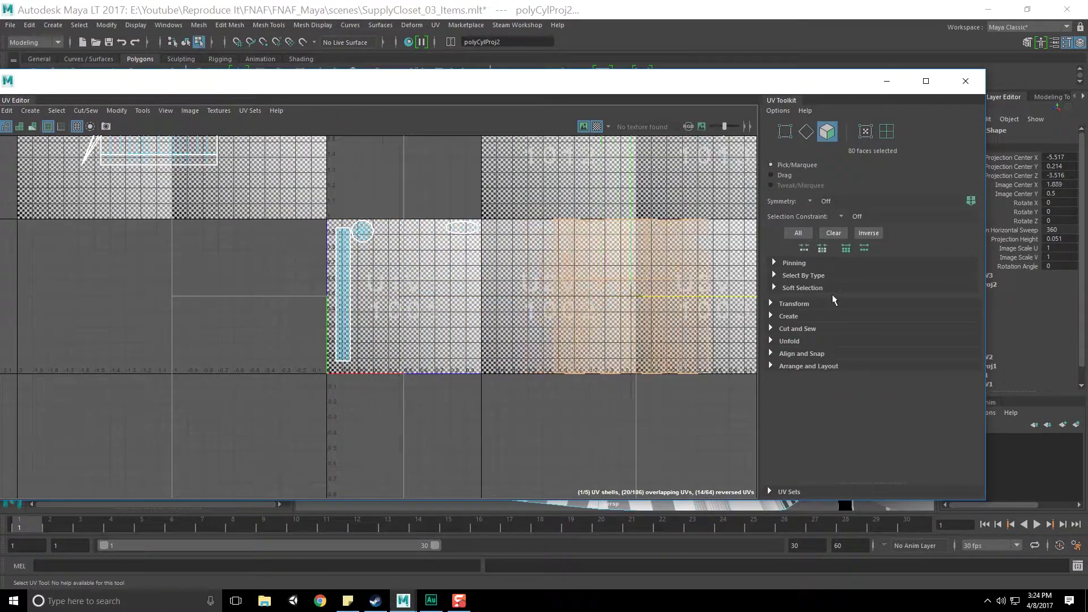
{"action": "middle_click_drag", "start_coordinate": [618, 266], "coordinate": [552, 274], "text": "alt"}
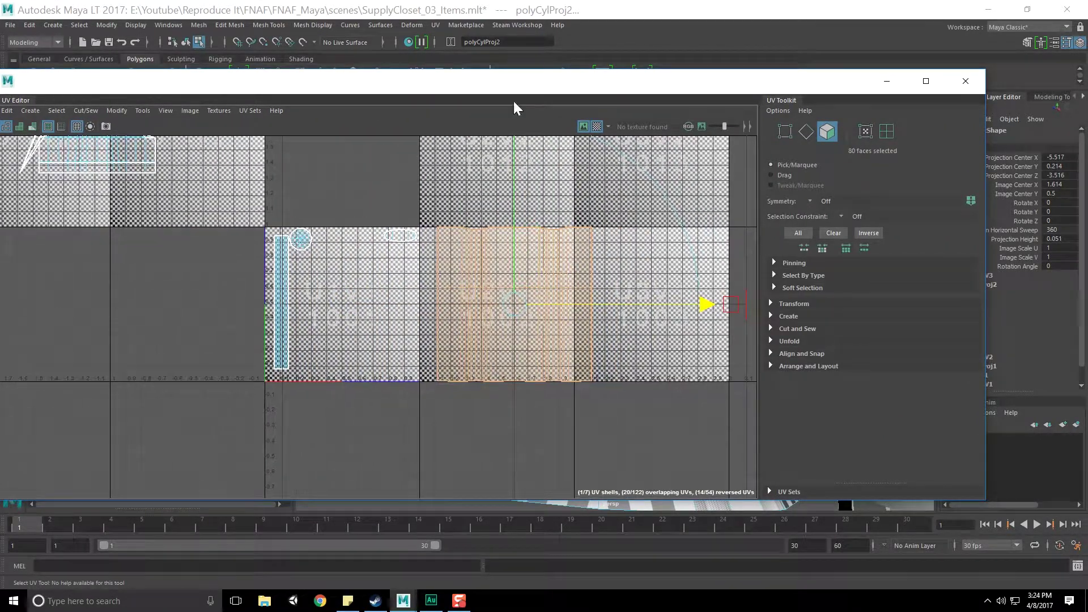
Scale the band's UV shell down along V until the checkers on the band look square, keeping the broom visible beside the UV Editor.
{"action": "left_click_drag", "start_coordinate": [530, 90], "coordinate": [549, 411]}
{"action": "scroll", "coordinate": [571, 340], "scroll_direction": "up", "scroll_amount": 5}
{"action": "scroll", "coordinate": [579, 338], "scroll_direction": "down", "scroll_amount": 2}
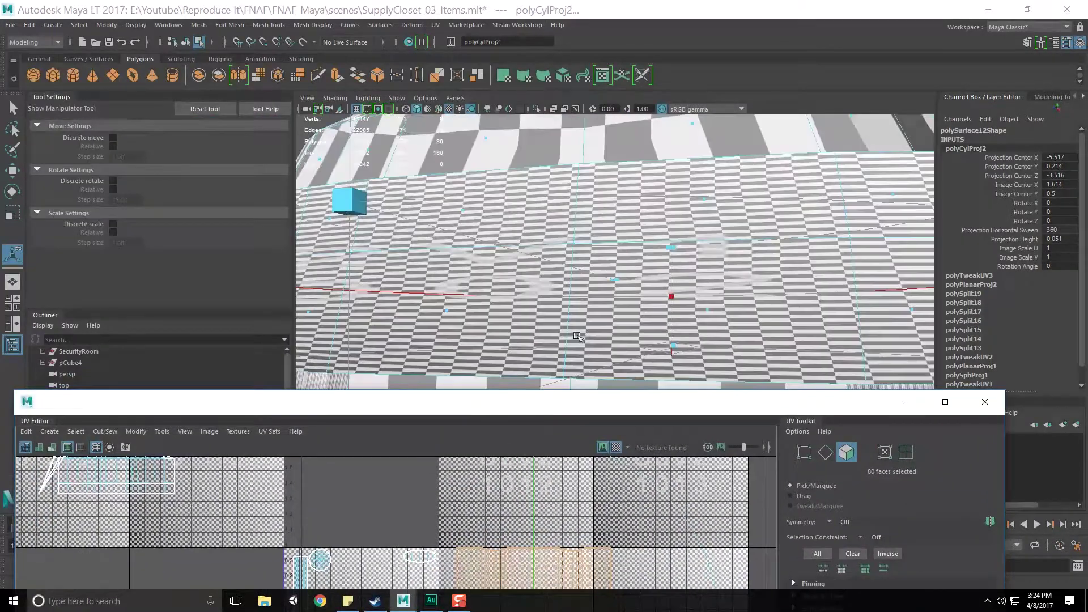
{"action": "middle_click_drag", "start_coordinate": [580, 337], "coordinate": [588, 313], "text": "alt"}
{"action": "left_click_drag", "start_coordinate": [563, 403], "coordinate": [560, 347]}
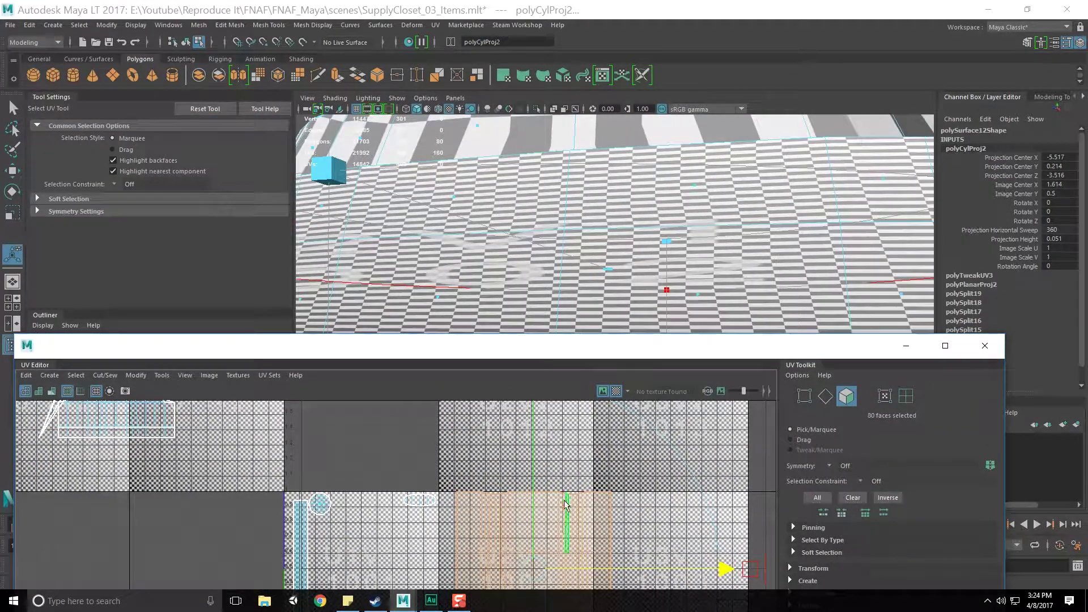
{"action": "key", "text": "r"}
{"action": "mouse_move", "coordinate": [669, 569]}
{"action": "left_mouse_down"}
{"action": "mouse_move", "coordinate": [627, 568]}
{"action": "mouse_move", "coordinate": [695, 570]}
{"action": "mouse_move", "coordinate": [672, 570]}
{"action": "left_mouse_up"}
{"action": "left_click_drag", "start_coordinate": [534, 434], "coordinate": [535, 549]}
{"action": "middle_click_drag", "start_coordinate": [595, 521], "coordinate": [600, 420], "text": "alt"}
{"action": "middle_click_drag", "start_coordinate": [569, 475], "coordinate": [561, 514], "text": "alt"}
{"action": "key", "text": "e"}
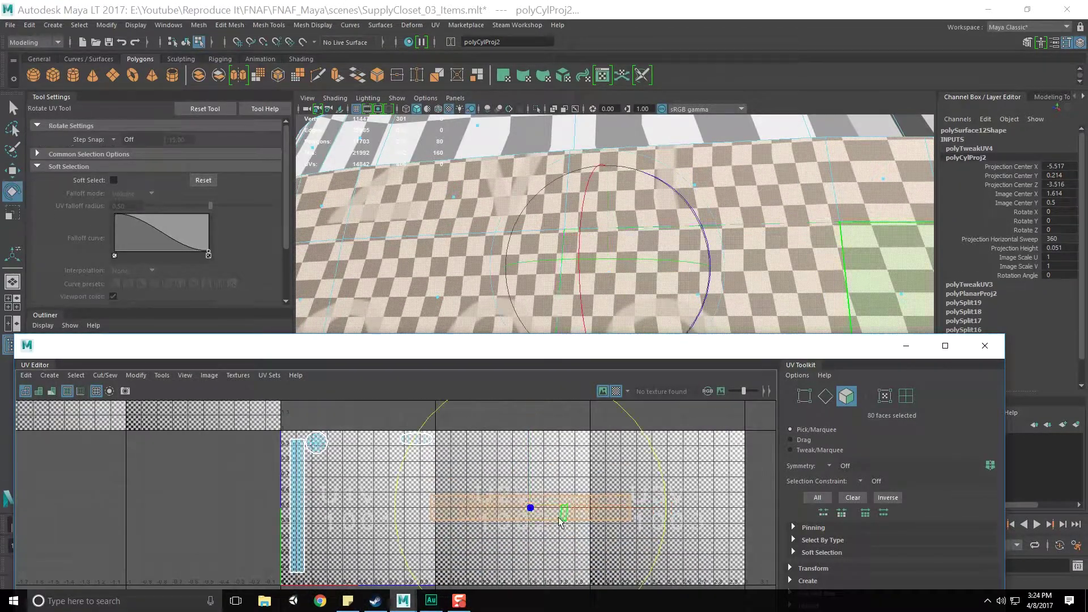
Move the flattened band shell farther along U and slightly up, across the second and third UV tiles.
{"action": "key", "text": "w"}
{"action": "left_click_drag", "start_coordinate": [530, 506], "coordinate": [614, 479]}
{"action": "left_click_drag", "start_coordinate": [616, 345], "coordinate": [637, 132]}
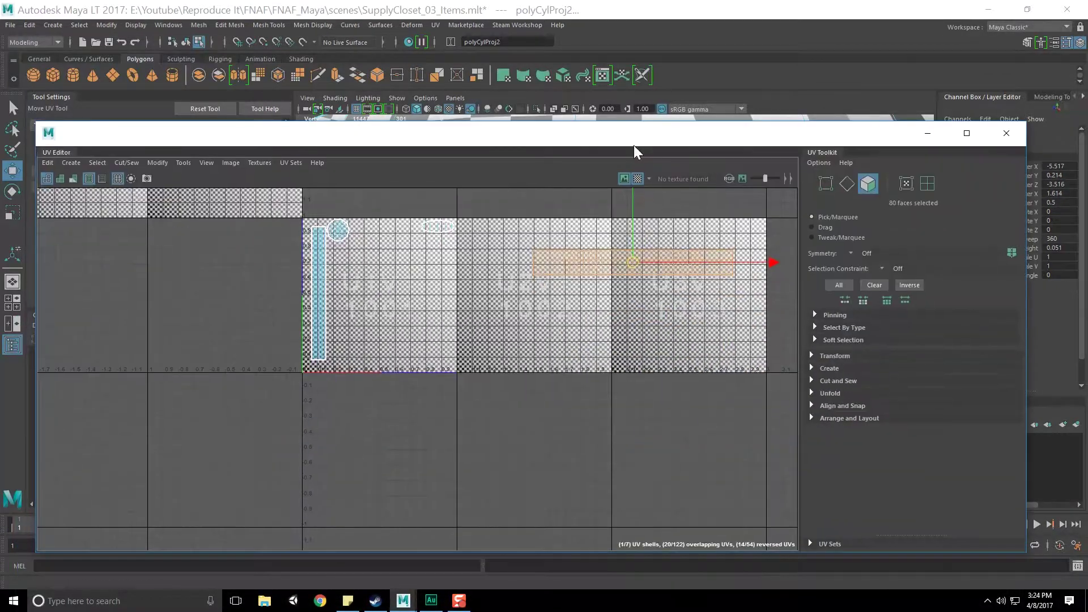
{"action": "middle_click_drag", "start_coordinate": [613, 284], "coordinate": [559, 343], "text": "alt"}
{"action": "middle_click_drag", "start_coordinate": [635, 288], "coordinate": [568, 310], "text": "alt"}
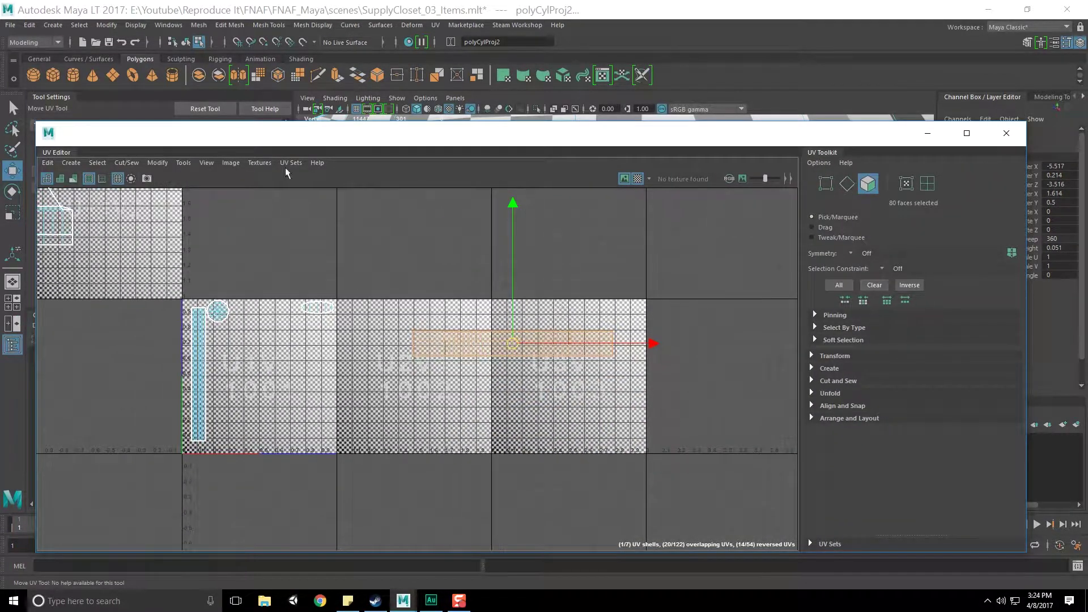
Unfold the band's UV shell with the Smooth UV Tool, undoing the excess smoothing.
{"action": "left_click", "coordinate": [157, 163]}
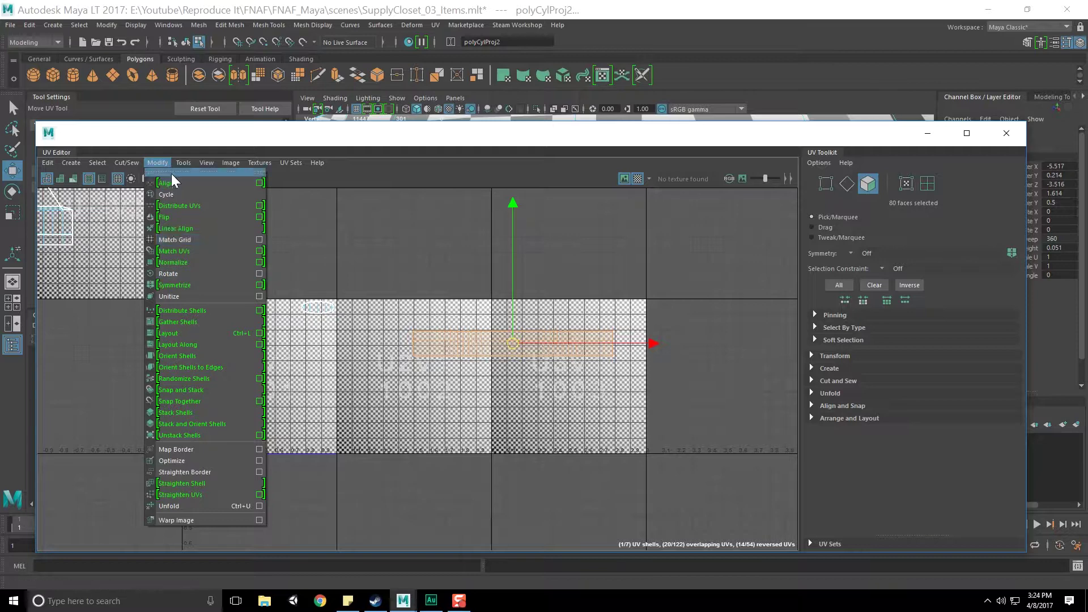
{"action": "mouse_move", "coordinate": [179, 164]}
{"action": "left_click", "coordinate": [204, 268]}
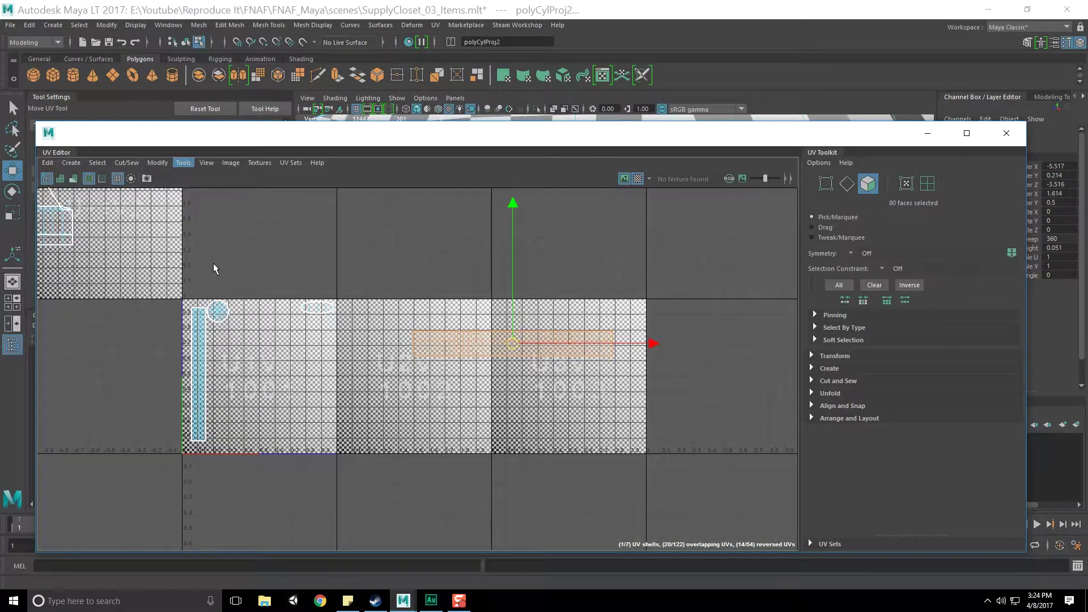
{"action": "scroll", "coordinate": [555, 370], "scroll_direction": "up", "scroll_amount": 5}
{"action": "right_click_drag", "start_coordinate": [326, 343], "coordinate": [322, 294]}
{"action": "left_click_drag", "start_coordinate": [283, 356], "coordinate": [746, 367]}
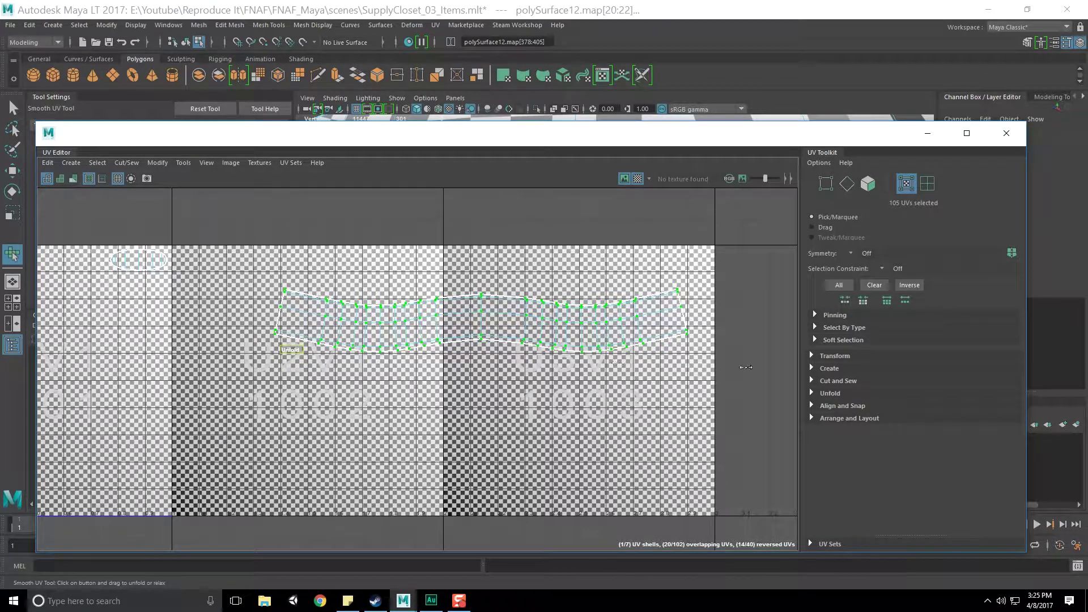
{"action": "left_click_drag", "start_coordinate": [292, 352], "coordinate": [583, 356]}
{"action": "key", "text": "ctrl+z"}
{"action": "left_click_drag", "start_coordinate": [290, 351], "coordinate": [294, 354]}
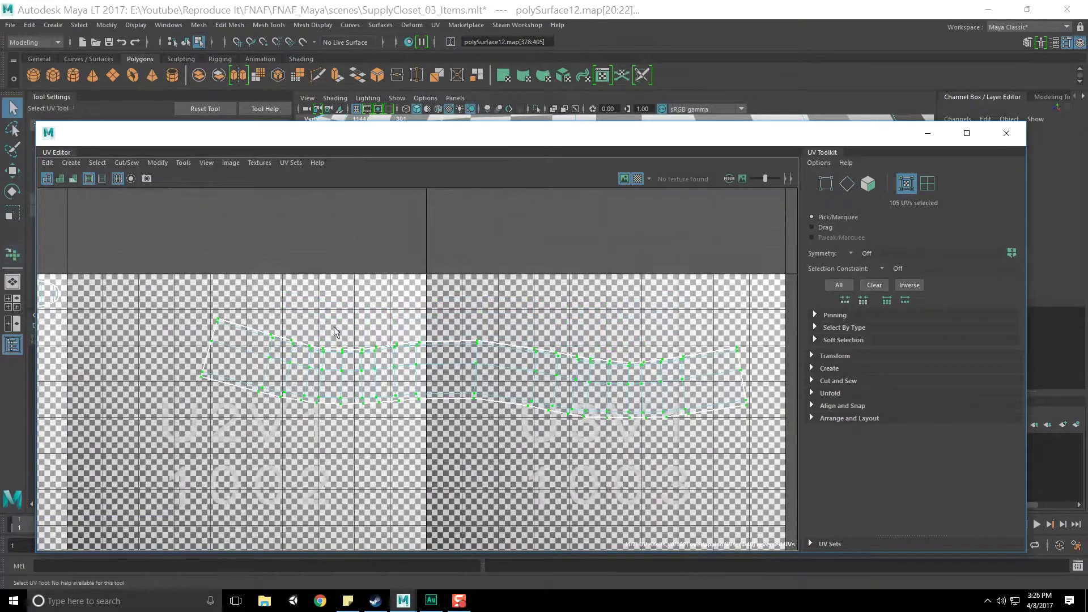
Straighten the band shell's UVs and select the shell's middle row of 21 UVs.
{"action": "left_click", "coordinate": [165, 164]}
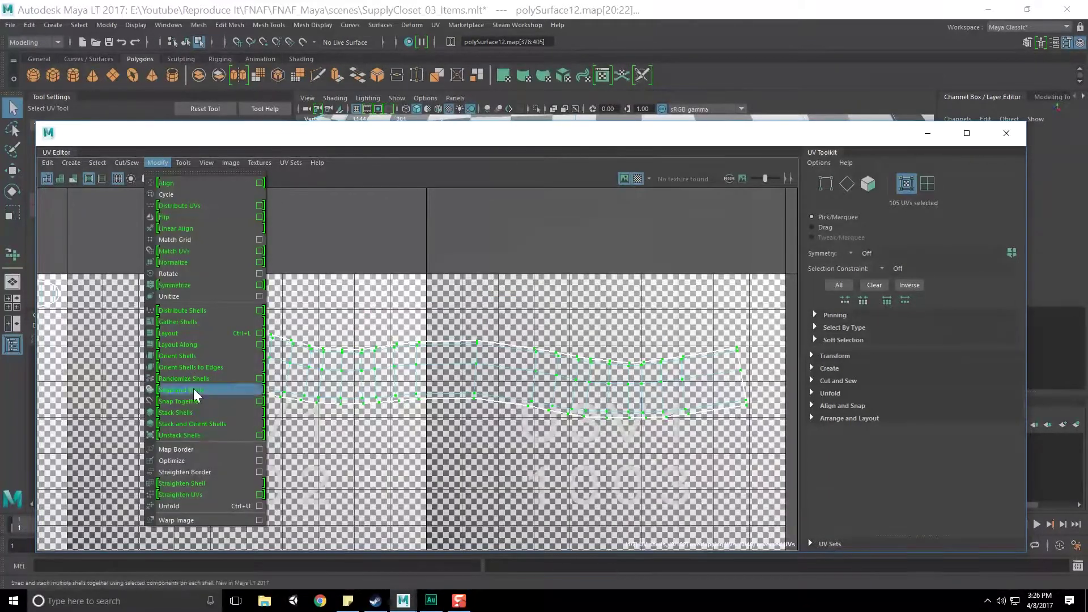
{"action": "left_click", "coordinate": [196, 495]}
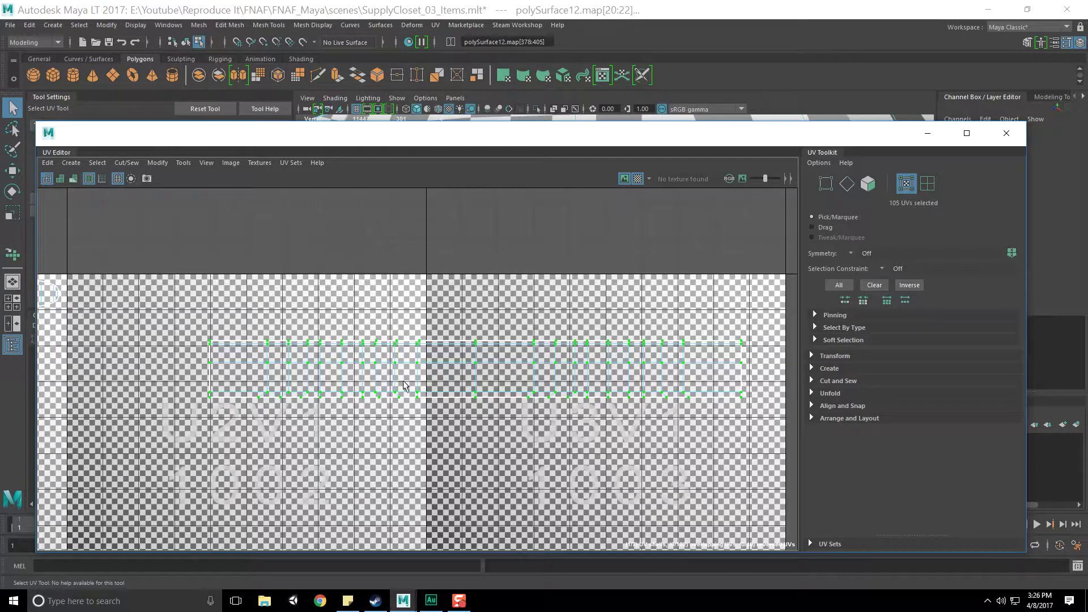
{"action": "scroll", "coordinate": [426, 378], "scroll_direction": "up", "scroll_amount": 1}
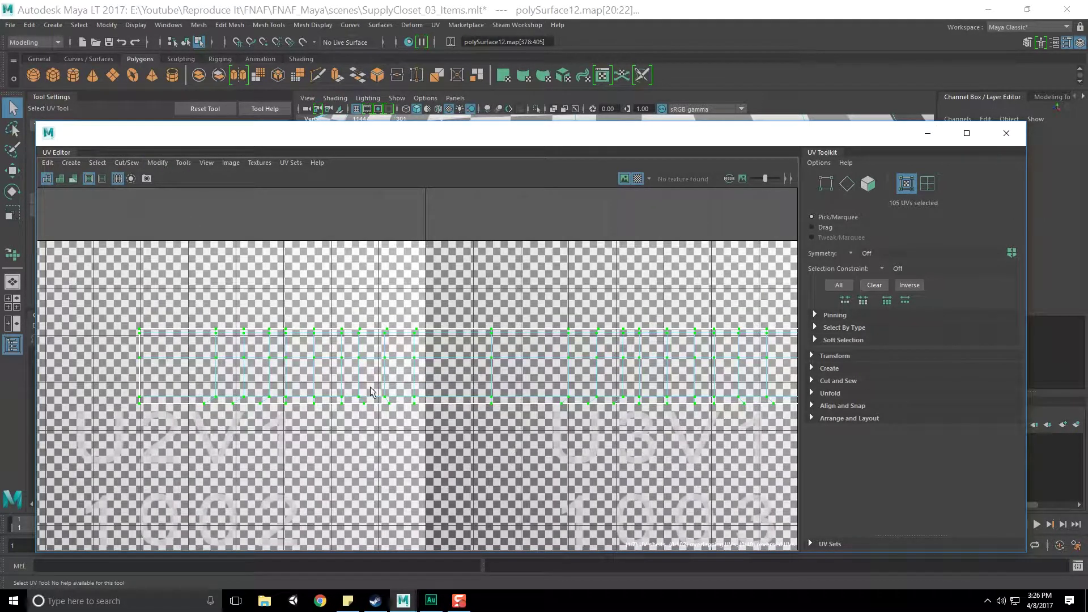
{"action": "scroll", "coordinate": [365, 382], "scroll_direction": "down", "scroll_amount": 3}
{"action": "scroll", "coordinate": [454, 400], "scroll_direction": "up", "scroll_amount": 3}
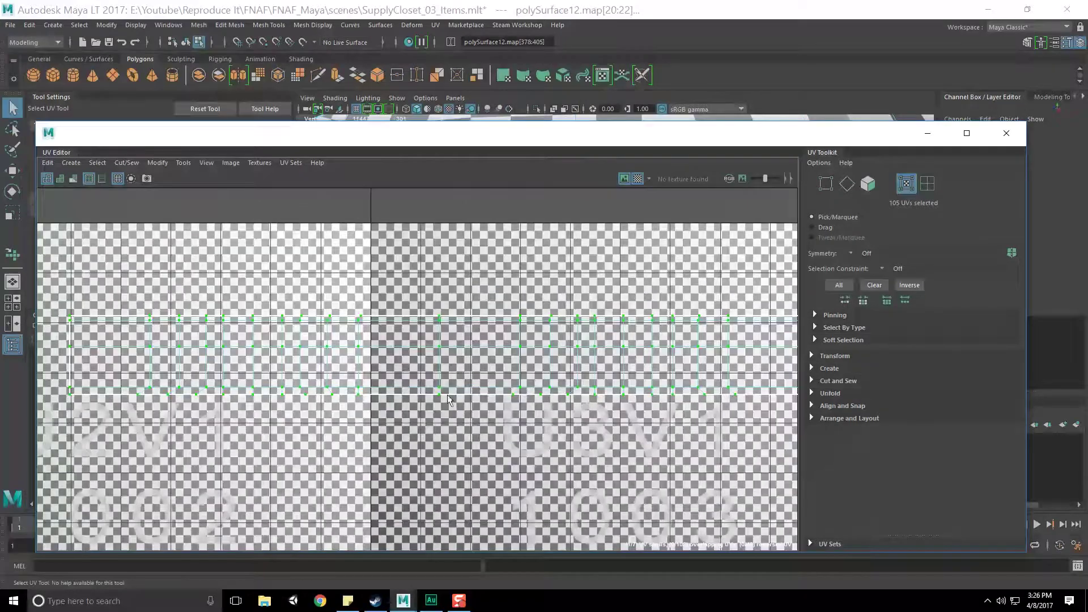
{"action": "scroll", "coordinate": [454, 400], "scroll_direction": "down", "scroll_amount": 1}
{"action": "right_click_drag", "start_coordinate": [180, 351], "coordinate": [106, 354]}
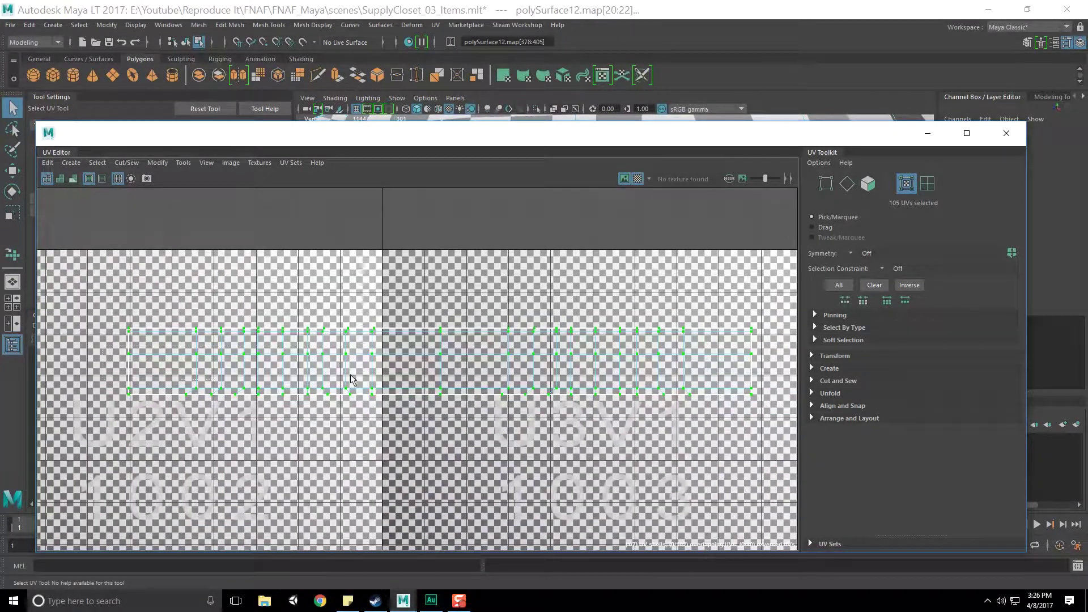
{"action": "left_click_drag", "start_coordinate": [743, 373], "coordinate": [779, 369]}
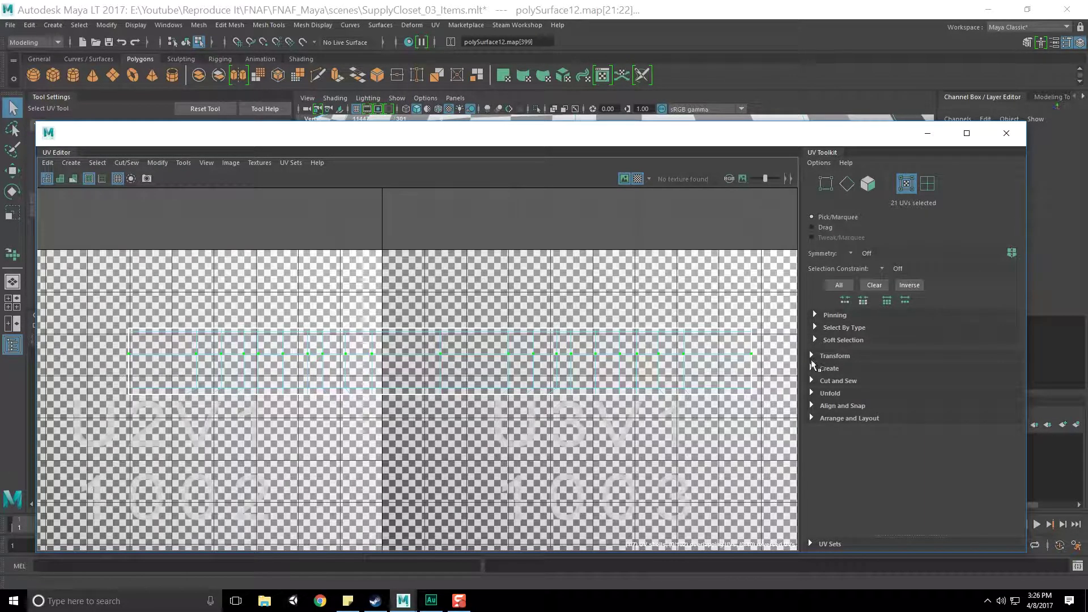
Look through the UV Toolkit's tool groups for a way to align the selected UVs.
{"action": "left_click", "coordinate": [813, 391]}
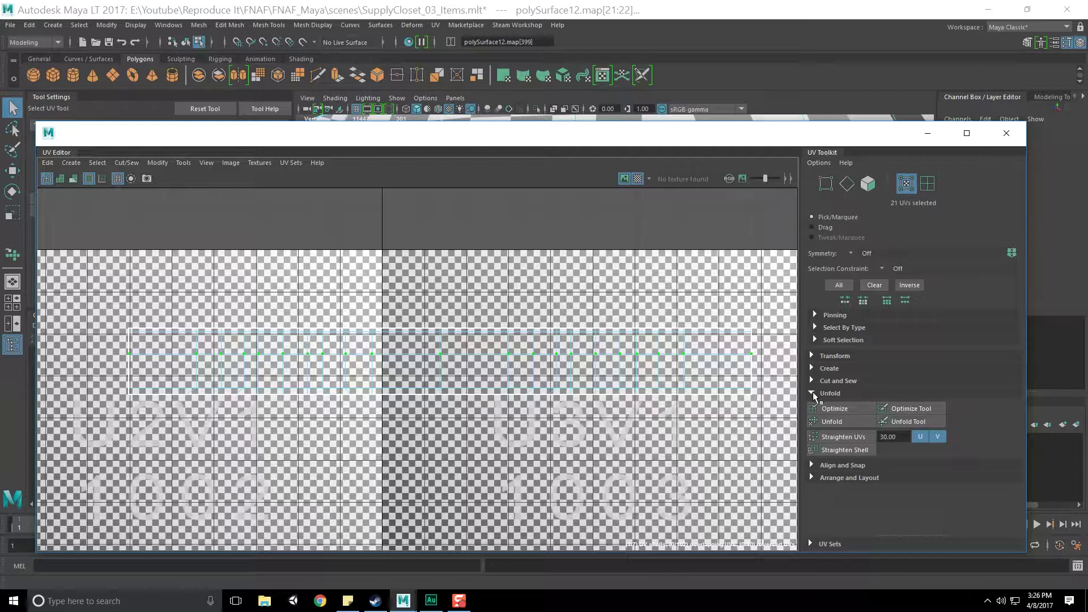
{"action": "left_click", "coordinate": [815, 392]}
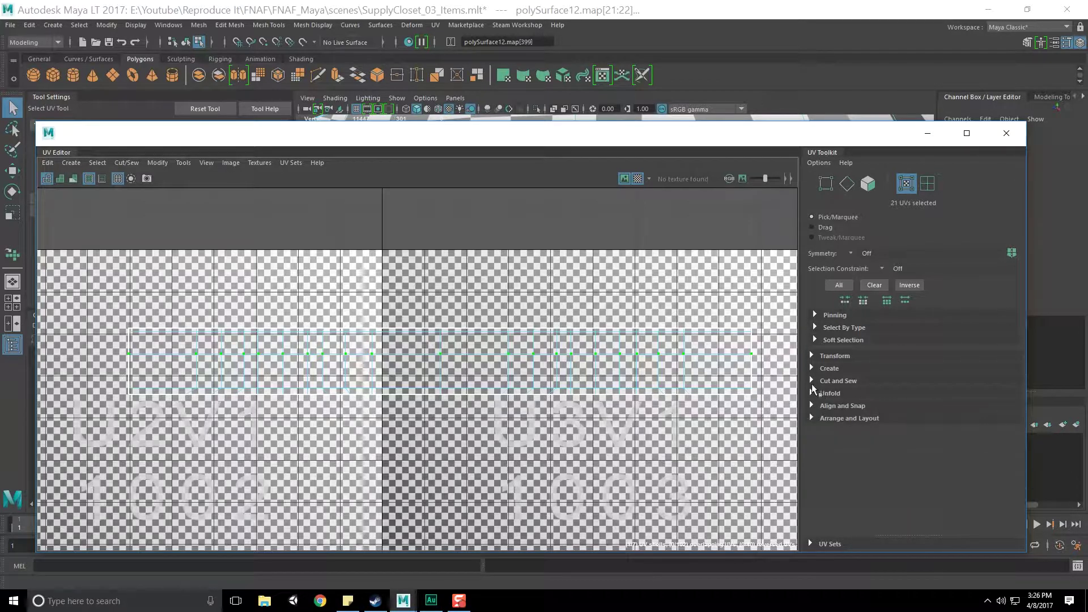
{"action": "left_click", "coordinate": [812, 381]}
{"action": "left_click", "coordinate": [812, 382]}
{"action": "left_click", "coordinate": [812, 369]}
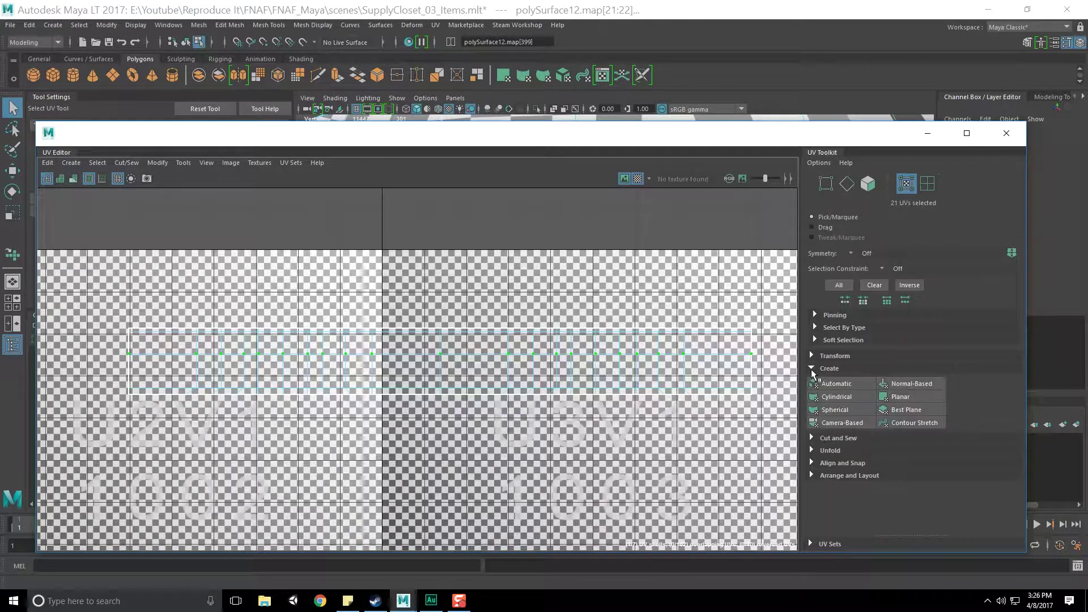
{"action": "left_click", "coordinate": [812, 369]}
{"action": "left_click", "coordinate": [814, 356]}
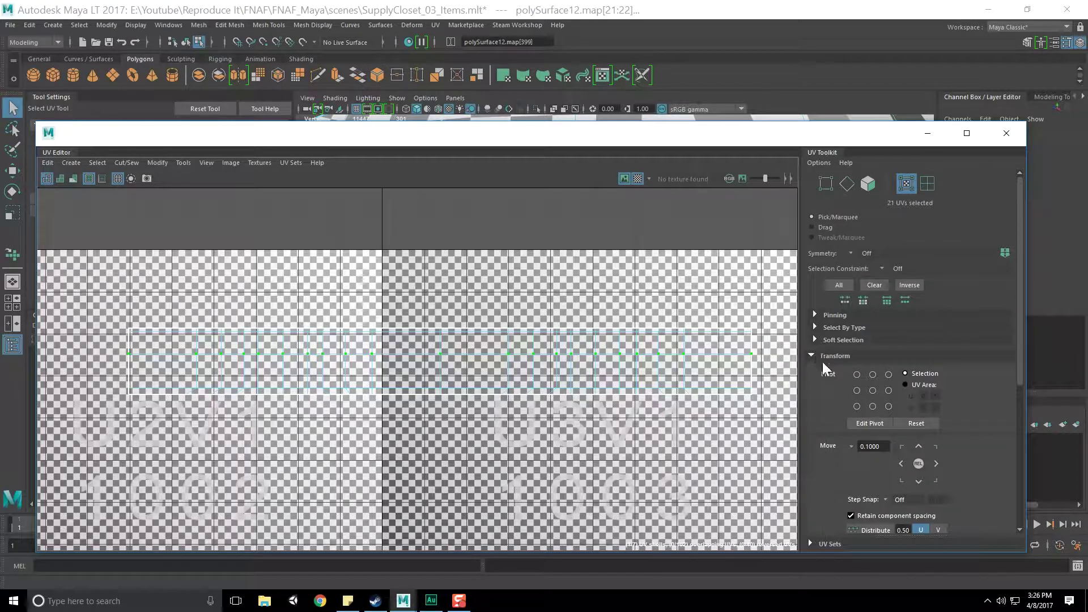
{"action": "scroll", "coordinate": [879, 407], "scroll_direction": "down", "scroll_amount": 3}
{"action": "scroll", "coordinate": [879, 407], "scroll_direction": "down", "scroll_amount": 5}
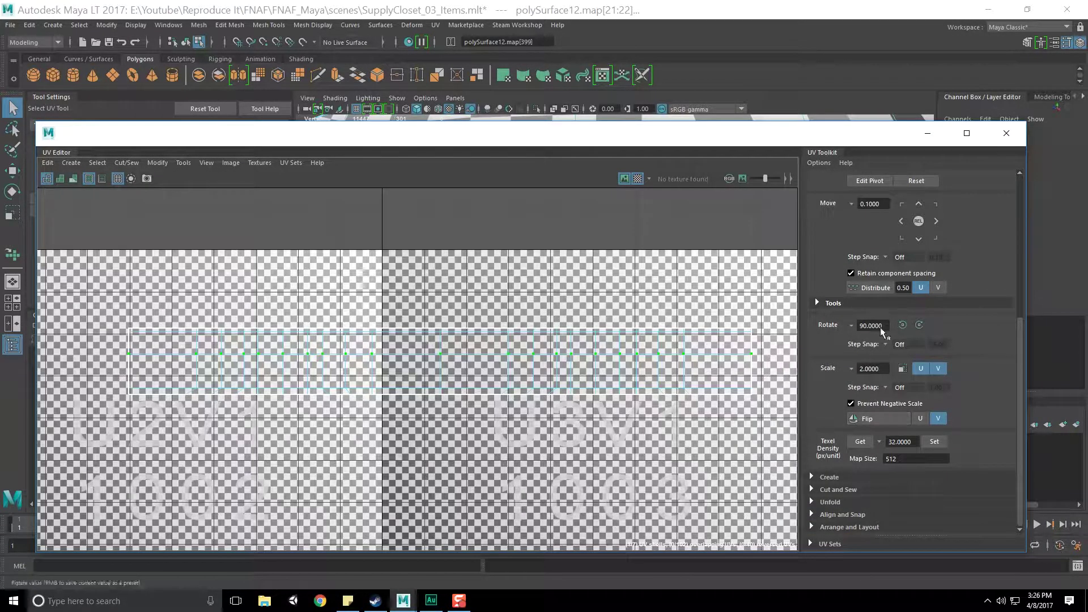
{"action": "scroll", "coordinate": [890, 351], "scroll_direction": "up", "scroll_amount": 2}
{"action": "scroll", "coordinate": [892, 353], "scroll_direction": "up", "scroll_amount": 1}
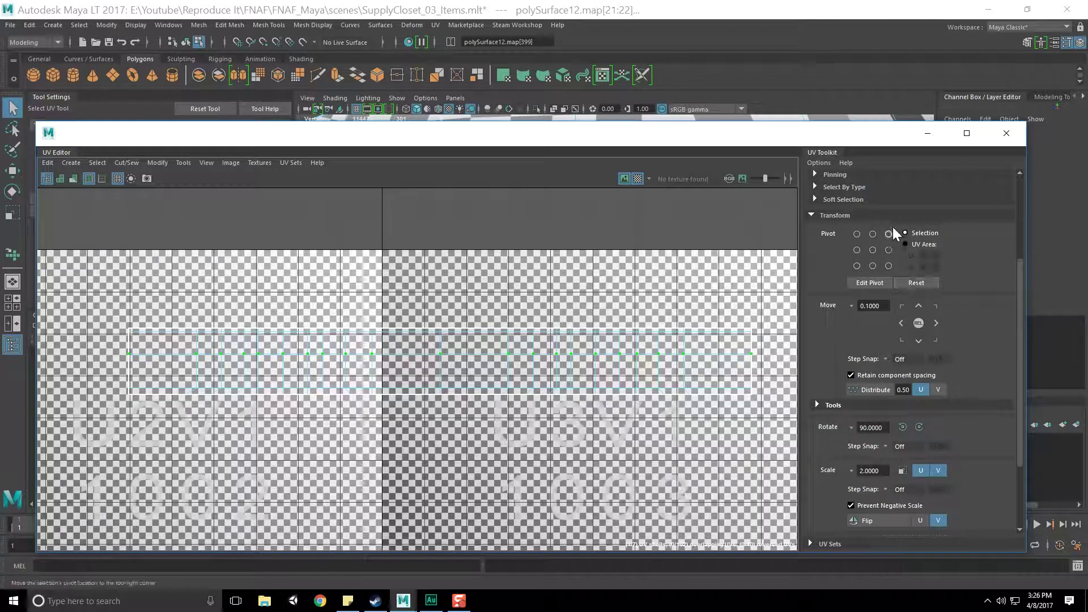
{"action": "left_click", "coordinate": [811, 216]}
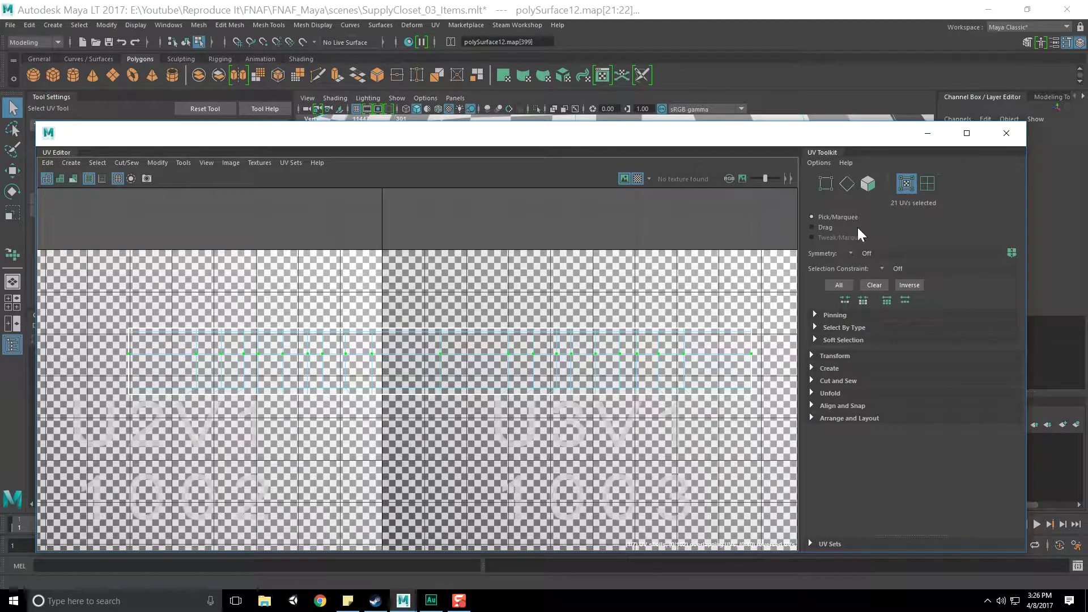
{"action": "left_click", "coordinate": [812, 420]}
{"action": "scroll", "coordinate": [816, 422], "scroll_direction": "down", "scroll_amount": 1}
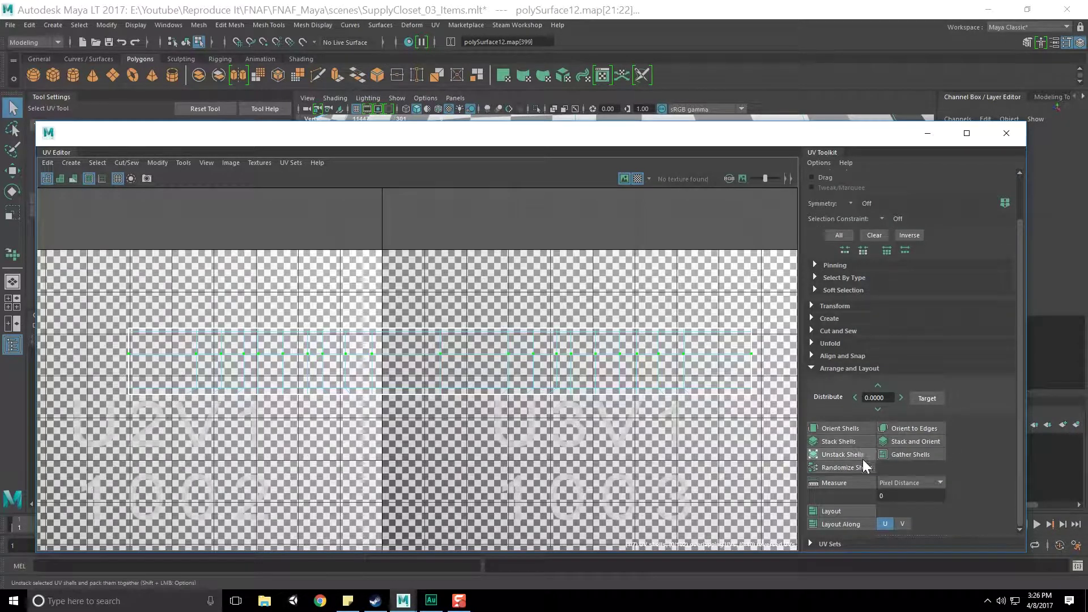
Align the selected middle row of UVs to its maximum V and clear the selection.
{"action": "left_click", "coordinate": [814, 357]}
{"action": "scroll", "coordinate": [855, 373], "scroll_direction": "down", "scroll_amount": 2}
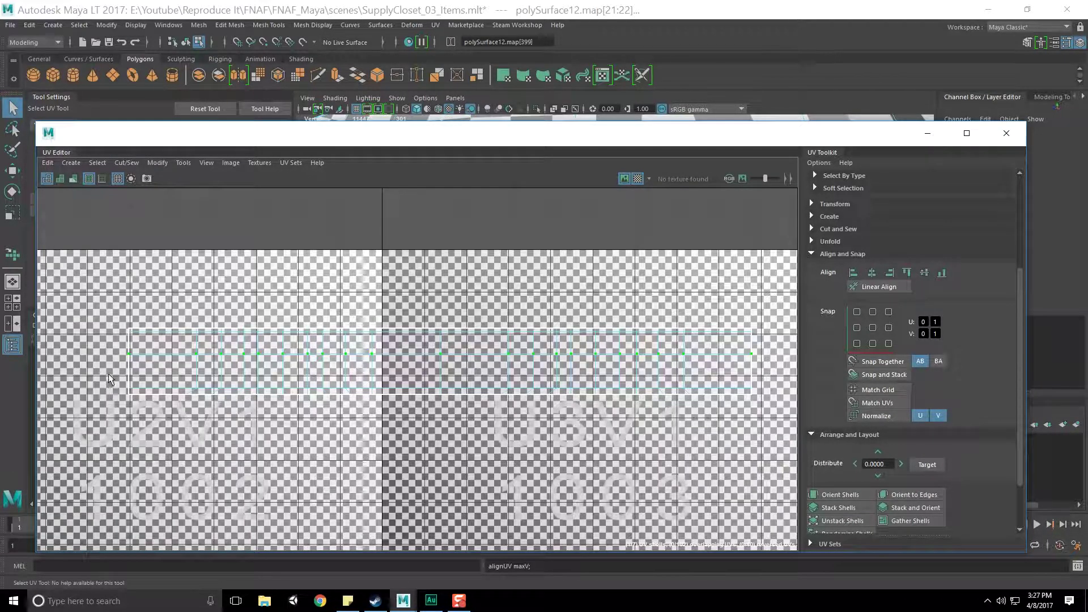
{"action": "left_click", "coordinate": [253, 381]}
Align the outermost slanted UV column at the right end of the band shell to its maximum U.
{"action": "scroll", "coordinate": [189, 410], "scroll_direction": "up", "scroll_amount": 5}
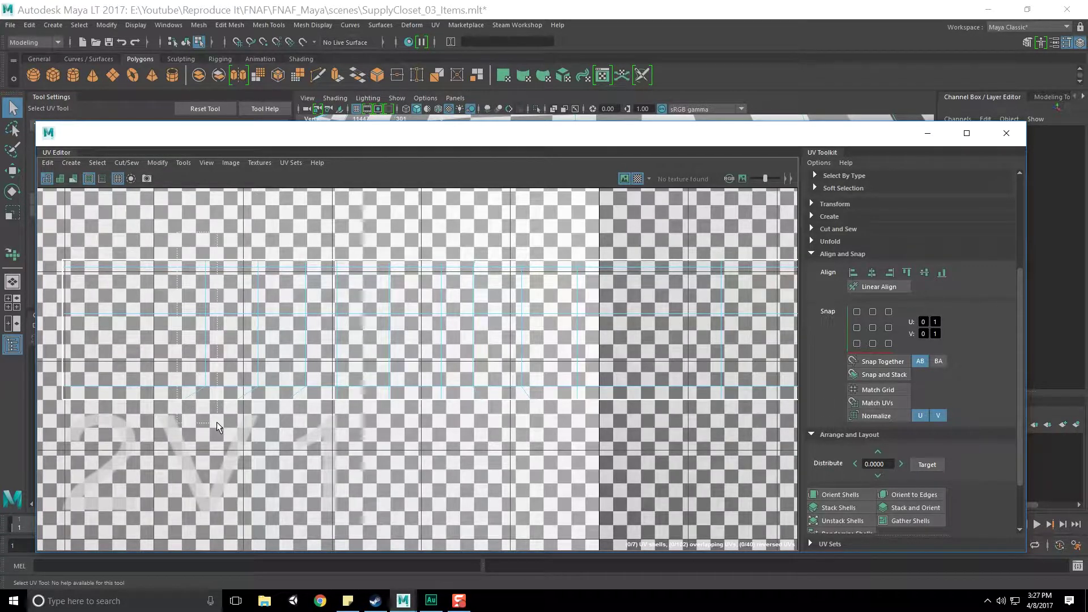
{"action": "left_click_drag", "start_coordinate": [218, 428], "coordinate": [217, 426]}
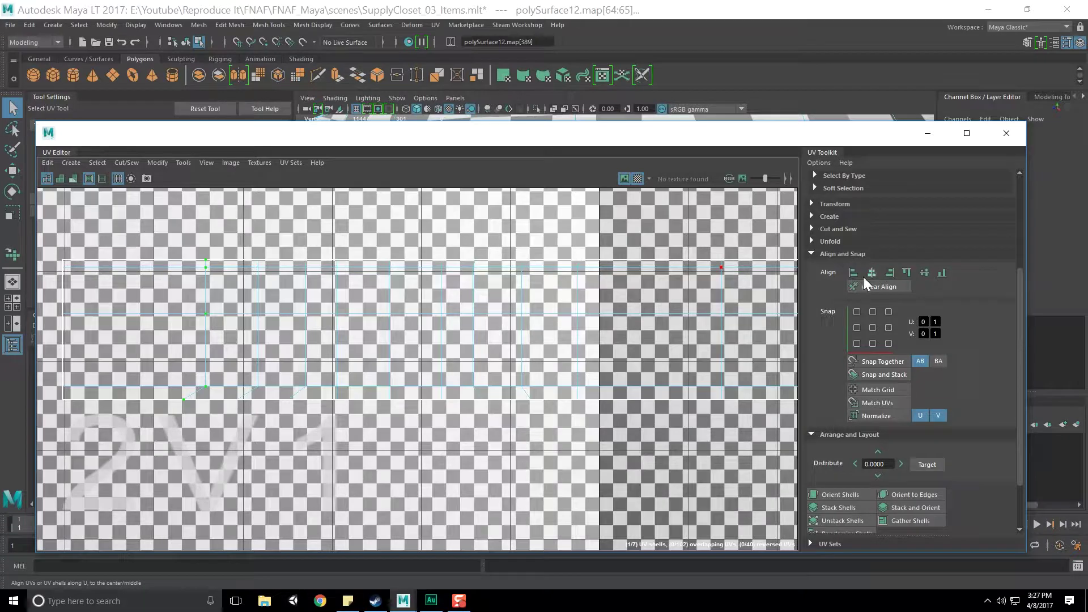
{"action": "scroll", "coordinate": [381, 415], "scroll_direction": "down", "scroll_amount": 5}
{"action": "middle_click_drag", "start_coordinate": [388, 418], "coordinate": [125, 428], "text": "alt"}
{"action": "scroll", "coordinate": [607, 425], "scroll_direction": "up", "scroll_amount": 5}
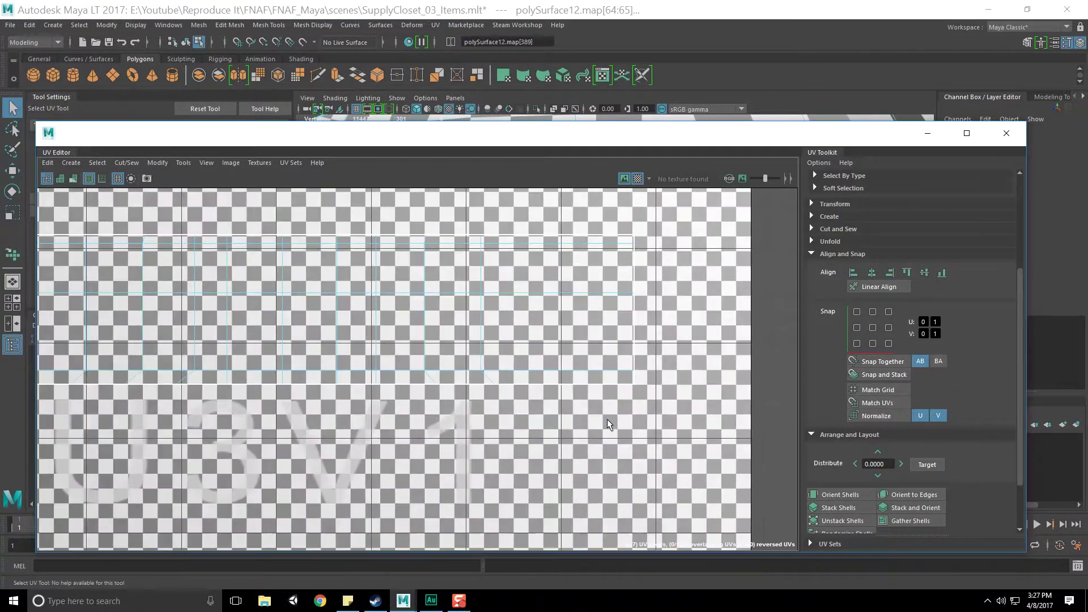
{"action": "scroll", "coordinate": [547, 346], "scroll_direction": "up", "scroll_amount": 4}
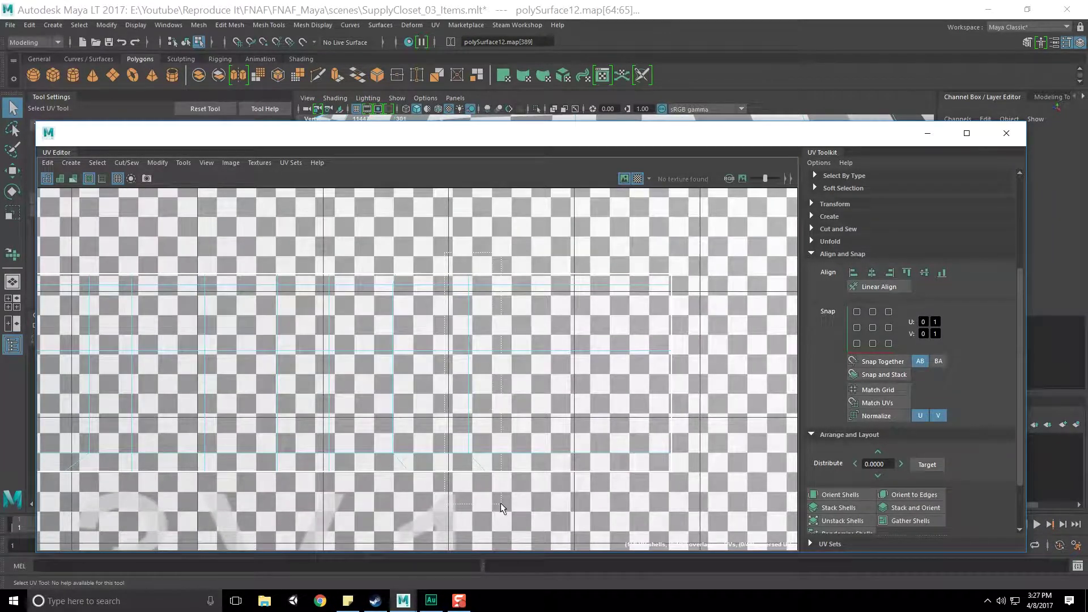
{"action": "left_click", "coordinate": [892, 273]}
{"action": "middle_click_drag", "start_coordinate": [303, 337], "coordinate": [362, 341], "text": "alt"}
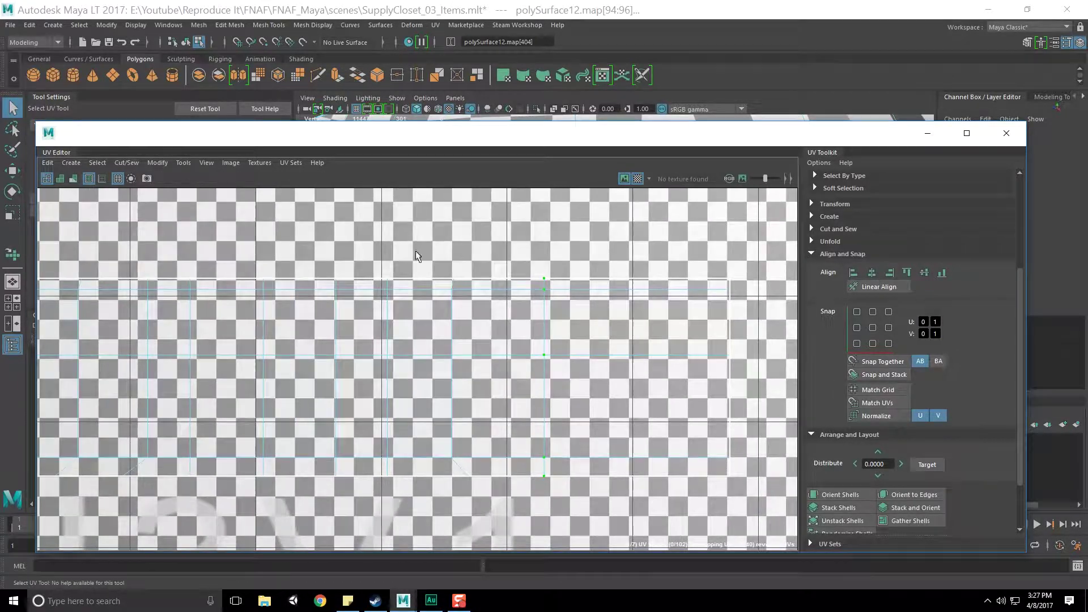
Align the next slanted UV columns in the right half of the band shell to their maximum U.
{"action": "left_click", "coordinate": [889, 272]}
{"action": "left_click_drag", "start_coordinate": [400, 487], "coordinate": [401, 486]}
{"action": "middle_click_drag", "start_coordinate": [190, 424], "coordinate": [408, 414], "text": "alt"}
{"action": "left_click_drag", "start_coordinate": [359, 388], "coordinate": [379, 487]}
{"action": "middle_click_drag", "start_coordinate": [78, 447], "coordinate": [546, 408], "text": "alt"}
{"action": "middle_click_drag", "start_coordinate": [380, 419], "coordinate": [502, 421], "text": "alt"}
{"action": "middle_click_drag", "start_coordinate": [296, 402], "coordinate": [481, 408], "text": "alt"}
{"action": "middle_click_drag", "start_coordinate": [327, 410], "coordinate": [509, 416], "text": "alt"}
{"action": "middle_click_drag", "start_coordinate": [382, 427], "coordinate": [470, 424], "text": "alt"}
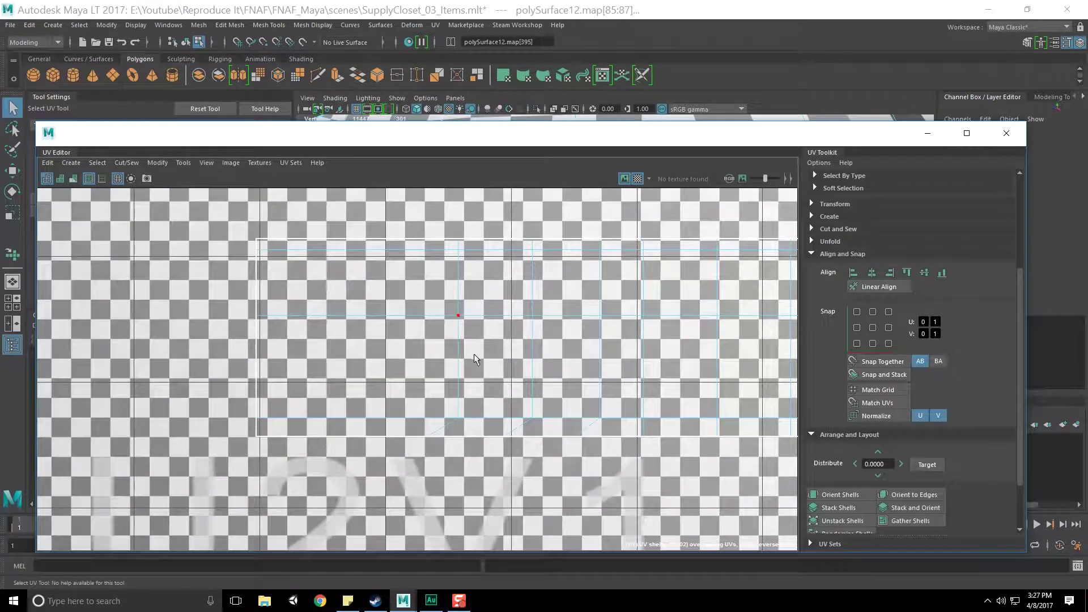
Align the slanted UV columns near the left end of the band shell to their minimum U, column by column.
{"action": "middle_click_drag", "start_coordinate": [474, 354], "coordinate": [439, 365], "text": "alt"}
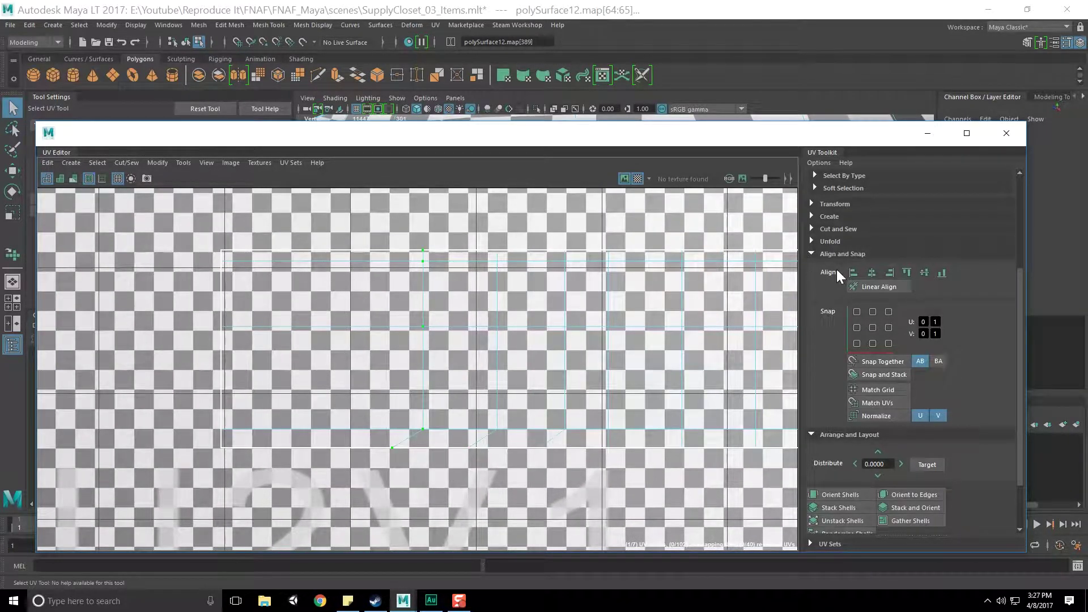
{"action": "left_click", "coordinate": [852, 274]}
{"action": "left_click", "coordinate": [853, 273]}
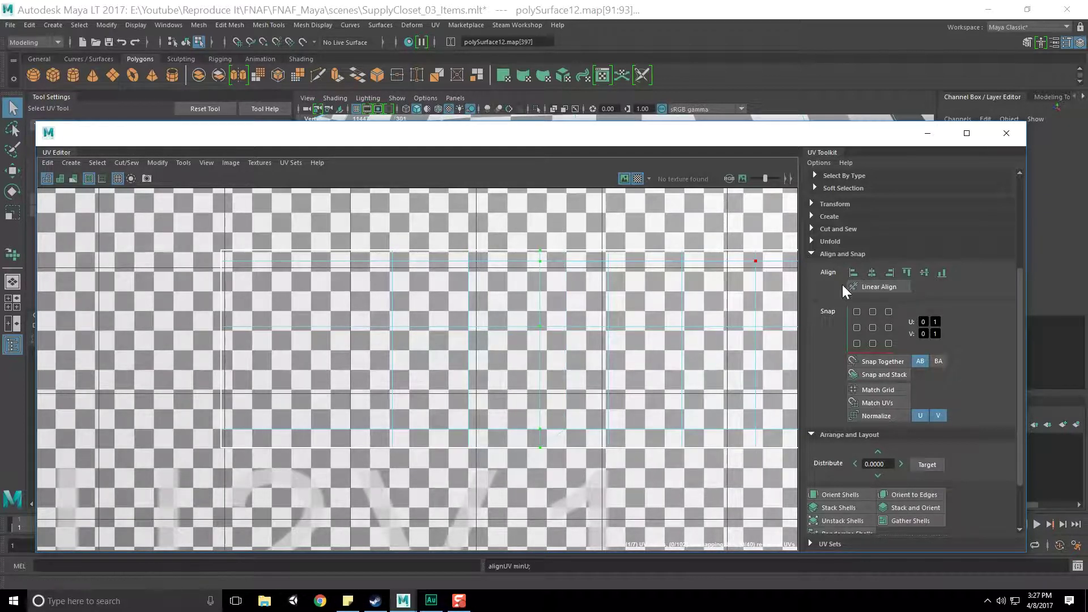
{"action": "middle_click_drag", "start_coordinate": [639, 342], "coordinate": [489, 357], "text": "alt"}
{"action": "middle_click_drag", "start_coordinate": [683, 363], "coordinate": [457, 351], "text": "alt"}
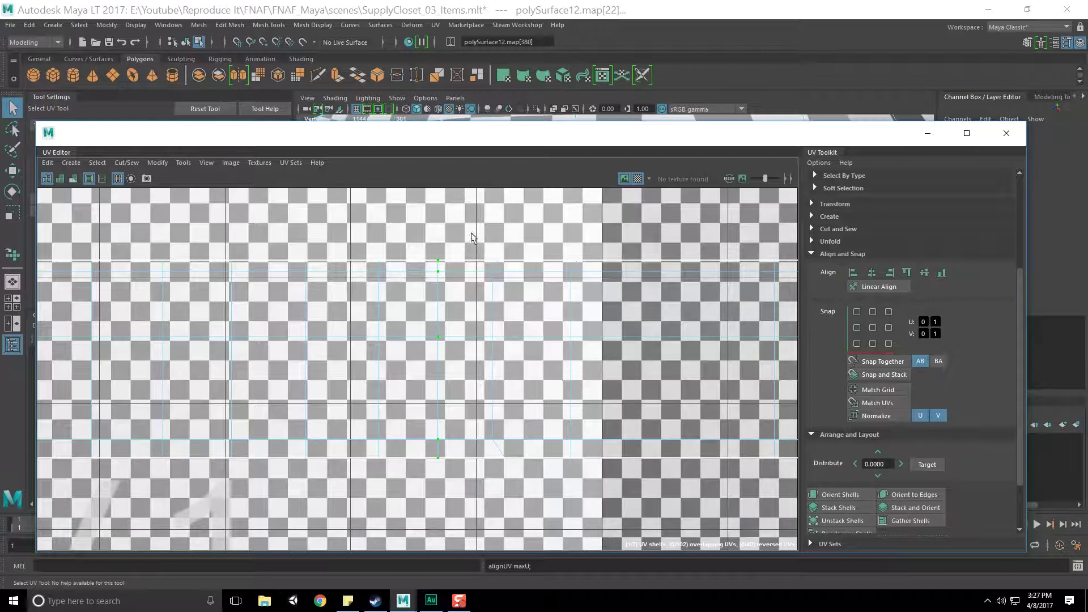
Straighten the remaining slanted UV columns across the middle and right half of the band shell by aligning each to maximum U.
{"action": "left_click", "coordinate": [889, 274]}
{"action": "middle_click_drag", "start_coordinate": [588, 338], "coordinate": [418, 350], "text": "alt"}
{"action": "middle_click_drag", "start_coordinate": [603, 367], "coordinate": [521, 367], "text": "alt"}
{"action": "middle_click_drag", "start_coordinate": [646, 369], "coordinate": [472, 365], "text": "alt"}
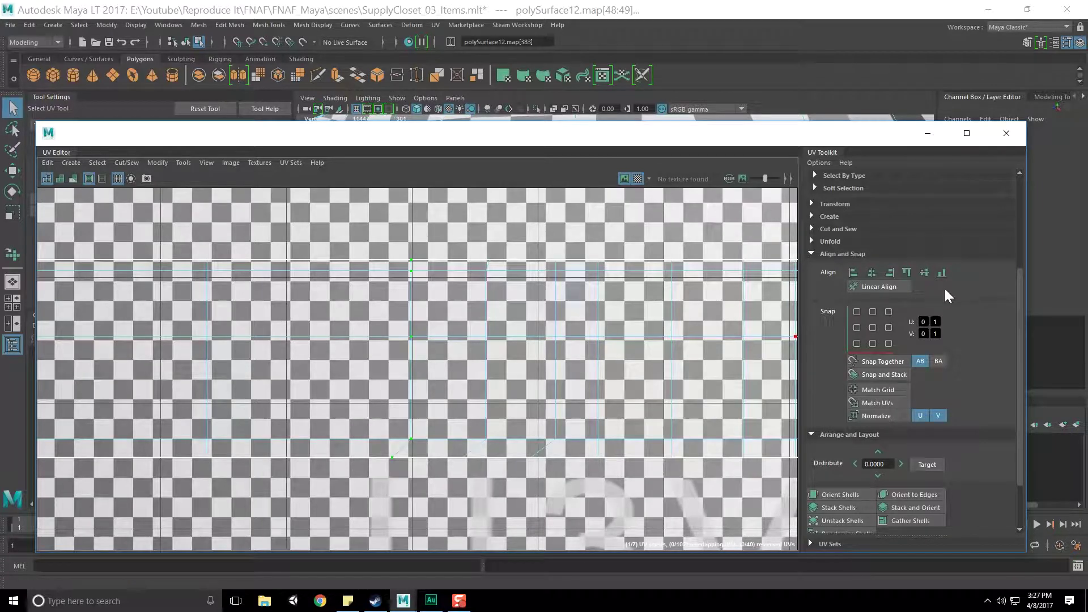
{"action": "left_click", "coordinate": [890, 274]}
{"action": "middle_click_drag", "start_coordinate": [587, 419], "coordinate": [466, 425], "text": "alt"}
{"action": "left_click", "coordinate": [888, 274]}
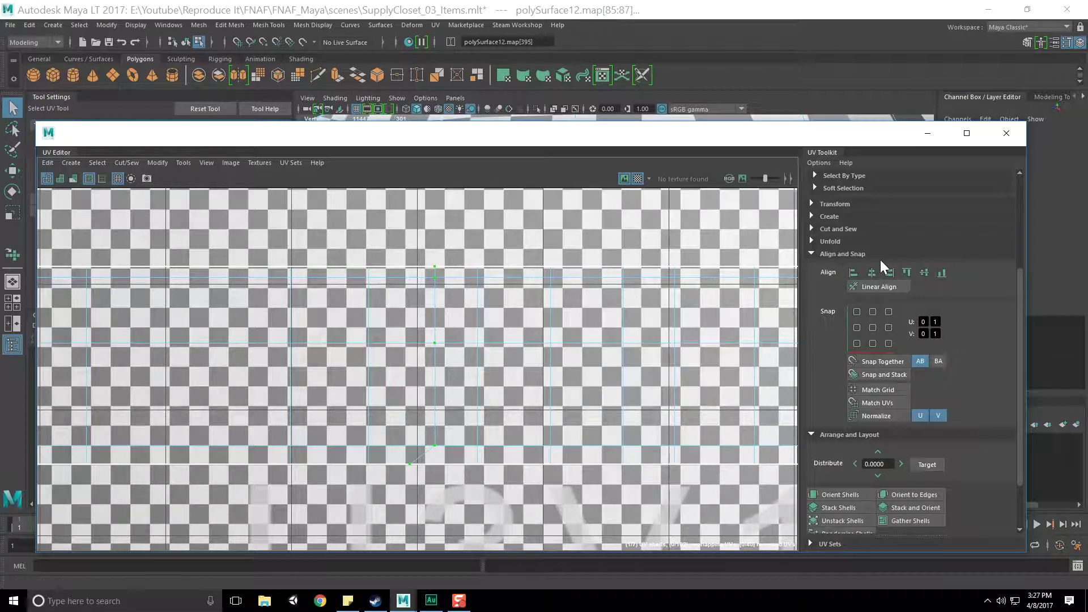
{"action": "left_click", "coordinate": [889, 273]}
Scale down the whole band shell, place it along the bottom of the 0–1 tile beside the tall narrow shell, and deselect it.
{"action": "middle_click_drag", "start_coordinate": [651, 316], "coordinate": [447, 328], "text": "alt"}
{"action": "scroll", "coordinate": [375, 329], "scroll_direction": "down", "scroll_amount": 10}
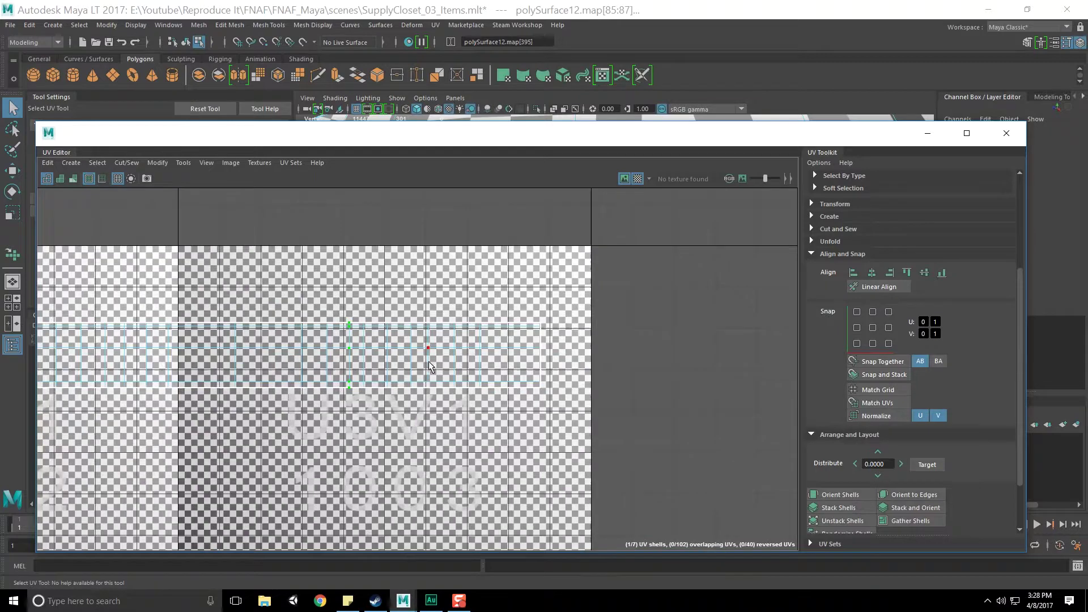
{"action": "middle_click_drag", "start_coordinate": [415, 376], "coordinate": [508, 366], "text": "alt"}
{"action": "right_click_drag", "start_coordinate": [516, 358], "coordinate": [567, 360]}
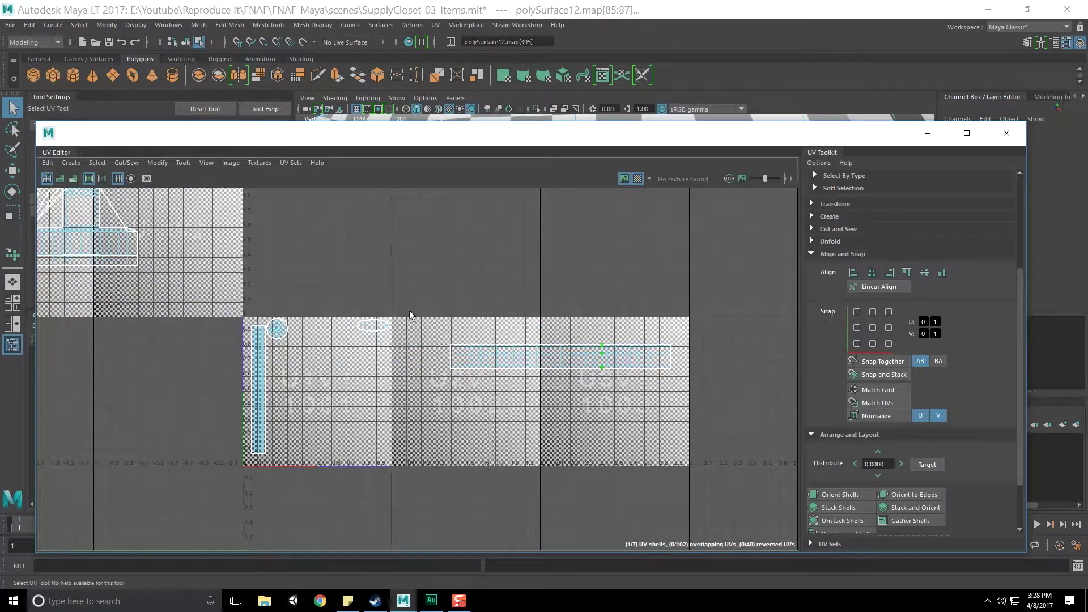
{"action": "middle_click_drag", "start_coordinate": [511, 384], "coordinate": [549, 375], "text": "alt"}
{"action": "key", "text": "r"}
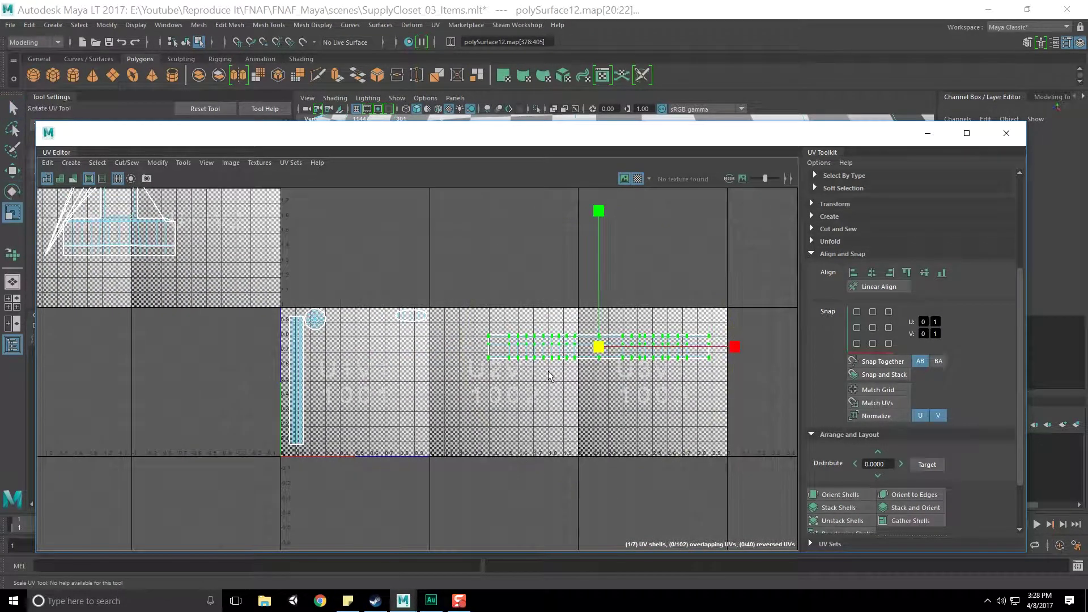
{"action": "left_click_drag", "start_coordinate": [599, 349], "coordinate": [367, 451]}
{"action": "key", "text": "w"}
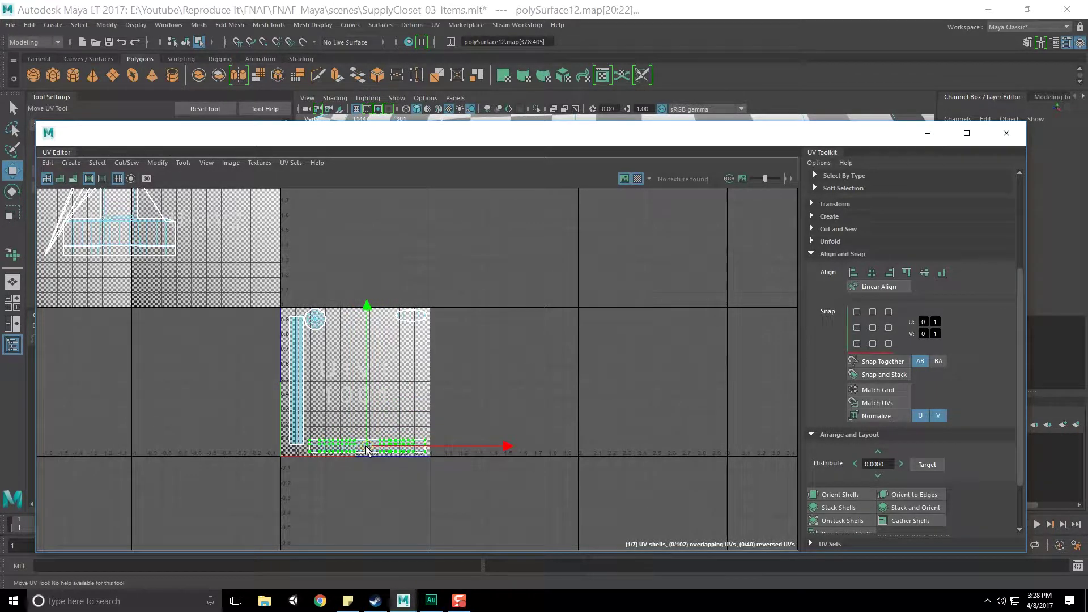
{"action": "left_click", "coordinate": [511, 244]}
Inspect the checker pattern on the broom's band in the perspective view for stretching.
{"action": "left_click_drag", "start_coordinate": [571, 128], "coordinate": [0, 91]}
{"action": "scroll", "coordinate": [626, 307], "scroll_direction": "down", "scroll_amount": 12}
{"action": "middle_click_drag", "start_coordinate": [595, 306], "coordinate": [644, 336], "text": "alt"}
{"action": "scroll", "coordinate": [645, 337], "scroll_direction": "up", "scroll_amount": 4}
{"action": "middle_click_drag", "start_coordinate": [715, 358], "coordinate": [642, 321], "text": "alt"}
{"action": "scroll", "coordinate": [643, 321], "scroll_direction": "up", "scroll_amount": 4}
{"action": "scroll", "coordinate": [679, 297], "scroll_direction": "up", "scroll_amount": 3}
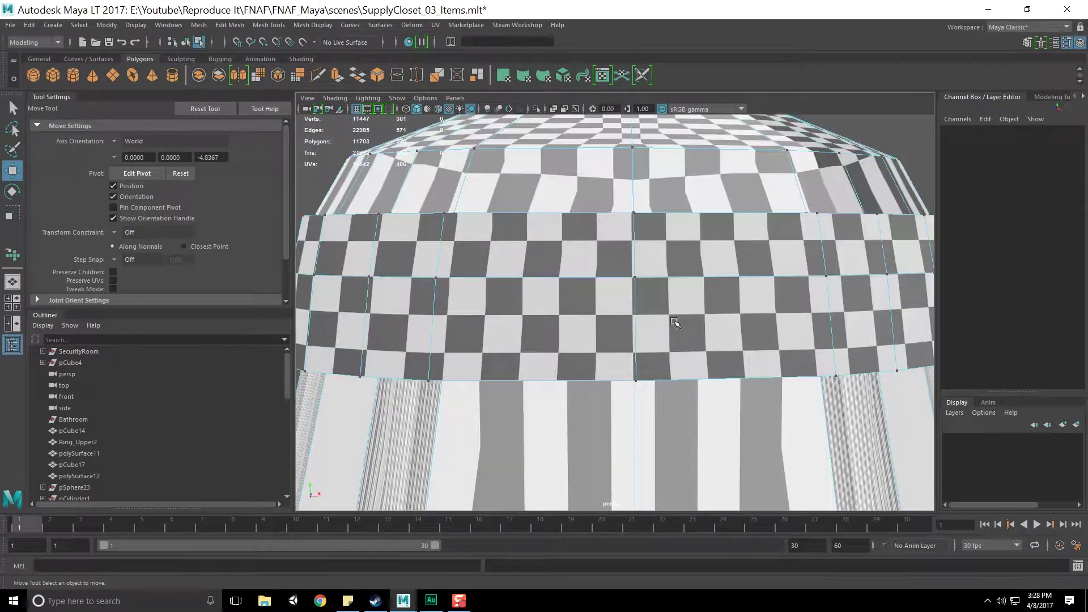
{"action": "scroll", "coordinate": [652, 328], "scroll_direction": "down", "scroll_amount": 5}
Switch to face selection and box-select the bristle faces below the band in the perspective view.
{"action": "key", "text": "q"}
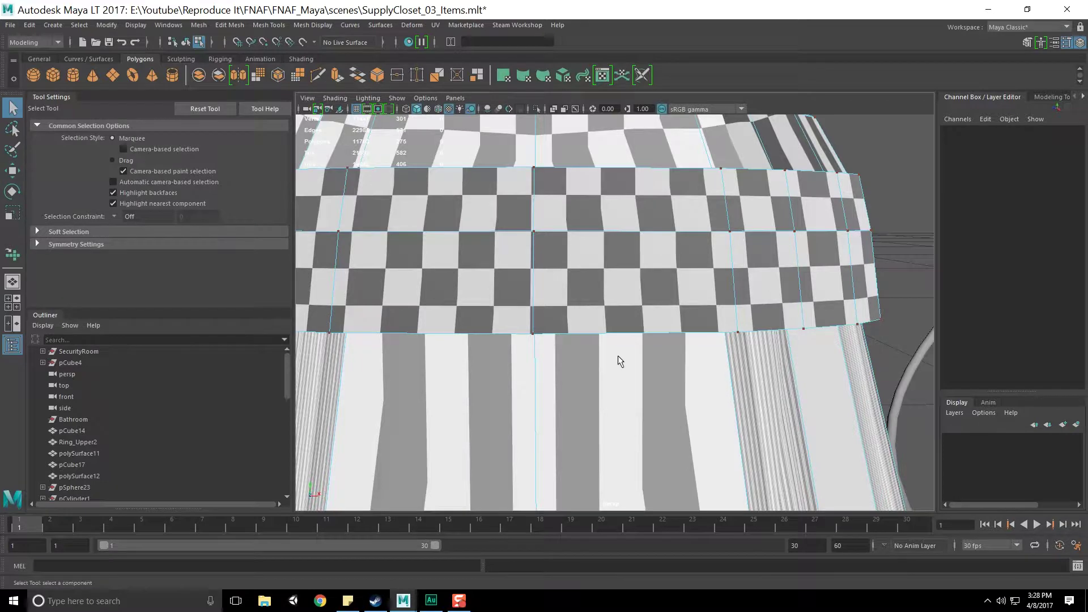
{"action": "scroll", "coordinate": [618, 348], "scroll_direction": "down", "scroll_amount": 3}
{"action": "right_click_drag", "start_coordinate": [605, 359], "coordinate": [600, 332]}
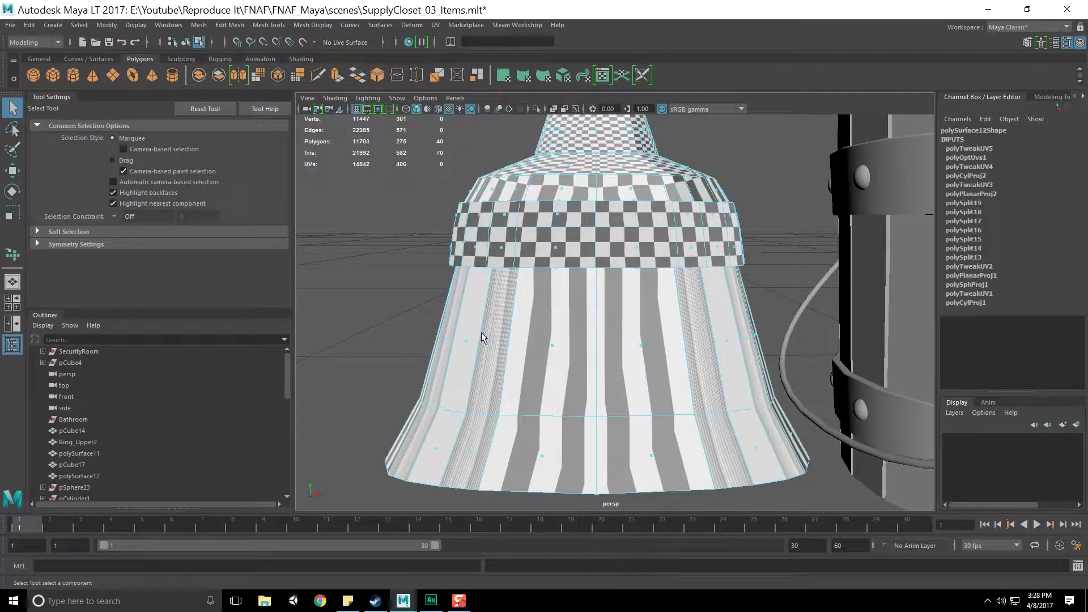
{"action": "left_click_drag", "start_coordinate": [328, 310], "coordinate": [859, 525]}
{"action": "left_click_drag", "start_coordinate": [827, 482], "coordinate": [793, 447], "text": "alt"}
{"action": "left_click_drag", "start_coordinate": [471, 386], "coordinate": [452, 311], "text": "alt"}
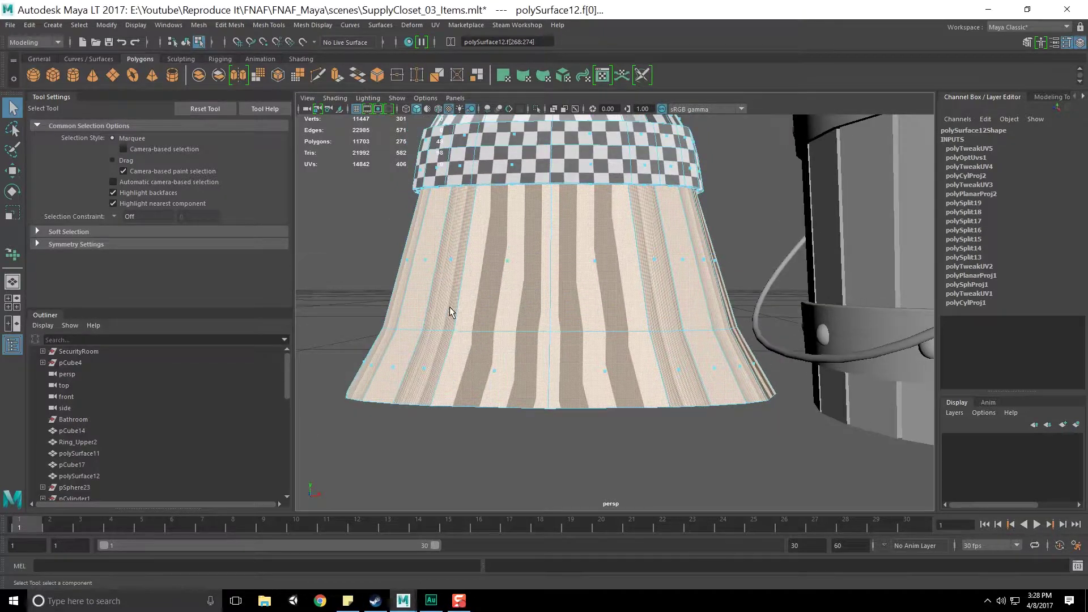
Bring up the broom in the front orthographic view and clear the face selection.
{"action": "key", "text": "space"}
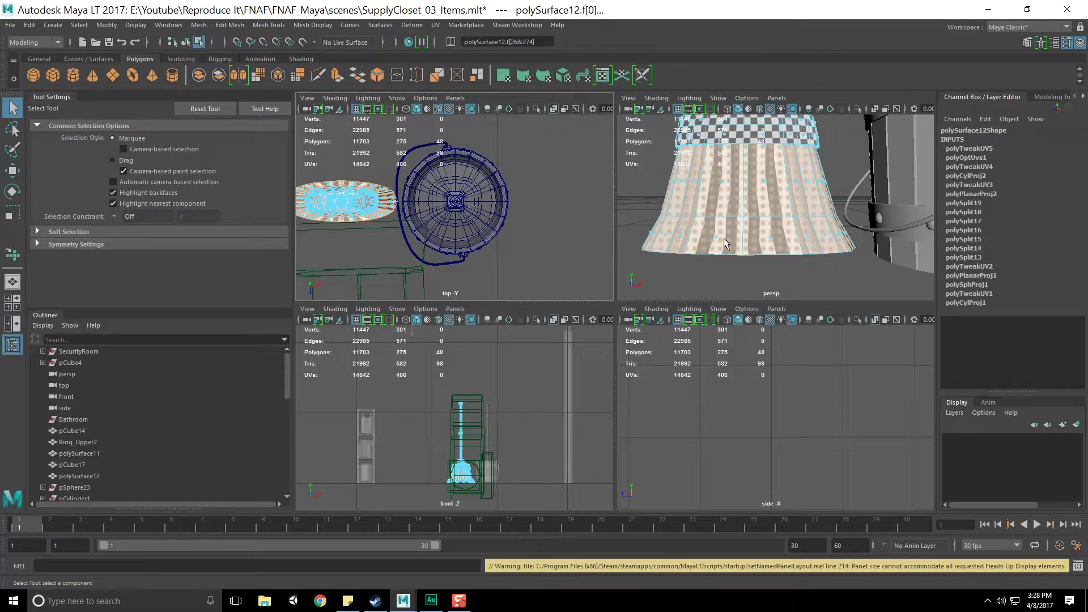
{"action": "key", "text": "space"}
{"action": "key", "text": "f"}
{"action": "middle_click_drag", "start_coordinate": [550, 281], "coordinate": [737, 312], "text": "alt"}
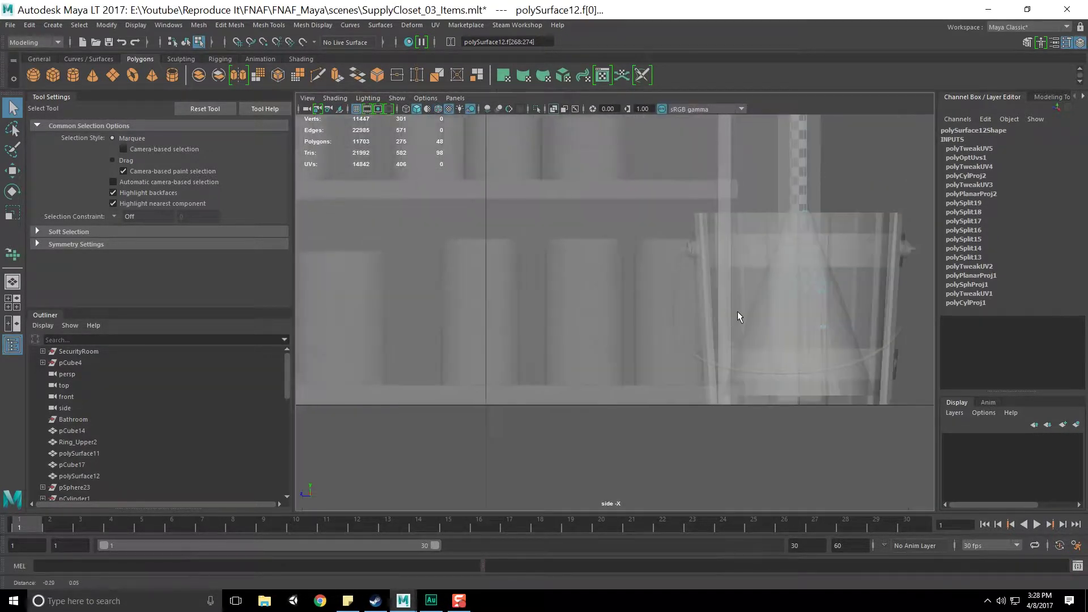
{"action": "middle_click_drag", "start_coordinate": [479, 350], "coordinate": [754, 392], "text": "alt"}
{"action": "scroll", "coordinate": [750, 395], "scroll_direction": "down", "scroll_amount": 15}
{"action": "scroll", "coordinate": [745, 396], "scroll_direction": "up", "scroll_amount": 5}
{"action": "key", "text": "space"}
{"action": "key", "text": "space"}
{"action": "scroll", "coordinate": [647, 417], "scroll_direction": "up", "scroll_amount": 6}
{"action": "left_click_drag", "start_coordinate": [722, 224], "coordinate": [743, 278]}
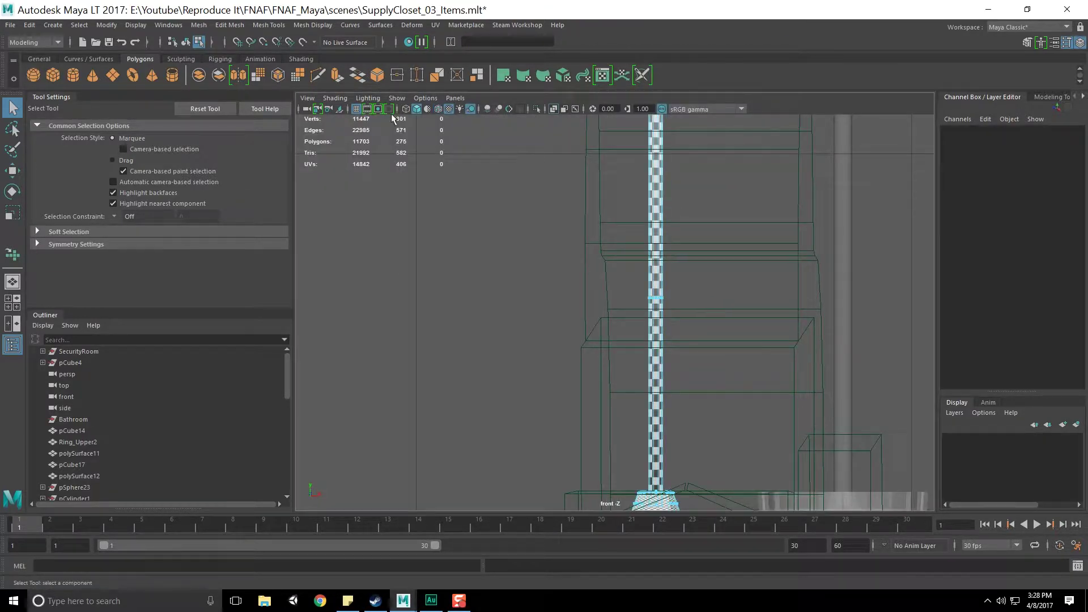
Hide the green wireframe objects in the front view and select the bristle faces below the band.
{"action": "left_click", "coordinate": [391, 98]}
{"action": "left_click", "coordinate": [394, 247]}
{"action": "middle_click_drag", "start_coordinate": [702, 509], "coordinate": [656, 349], "text": "alt"}
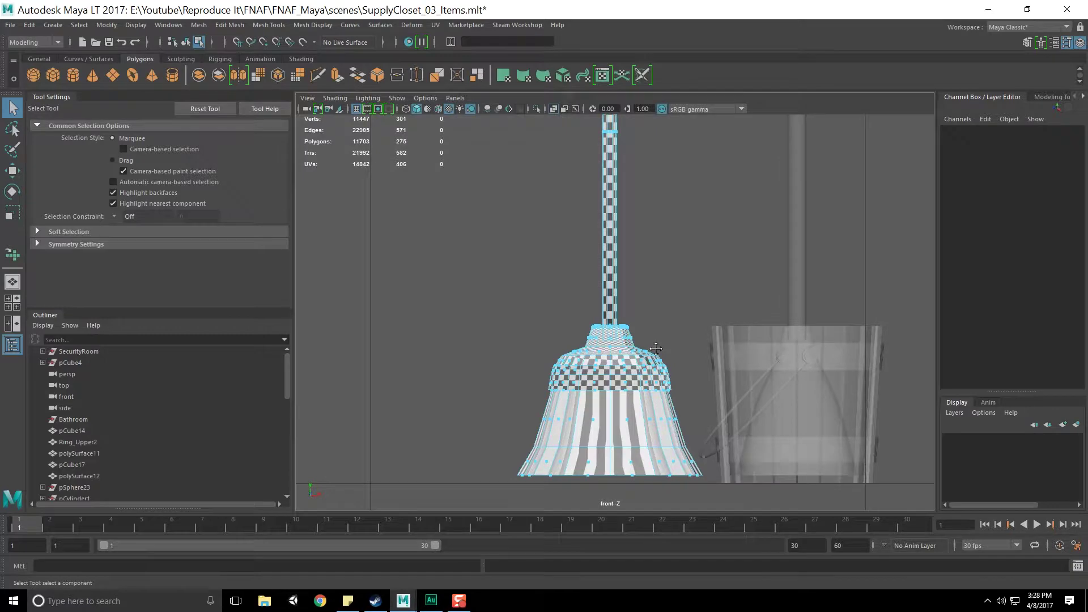
{"action": "scroll", "coordinate": [587, 371], "scroll_direction": "up", "scroll_amount": 5}
{"action": "left_click_drag", "start_coordinate": [401, 264], "coordinate": [811, 403]}
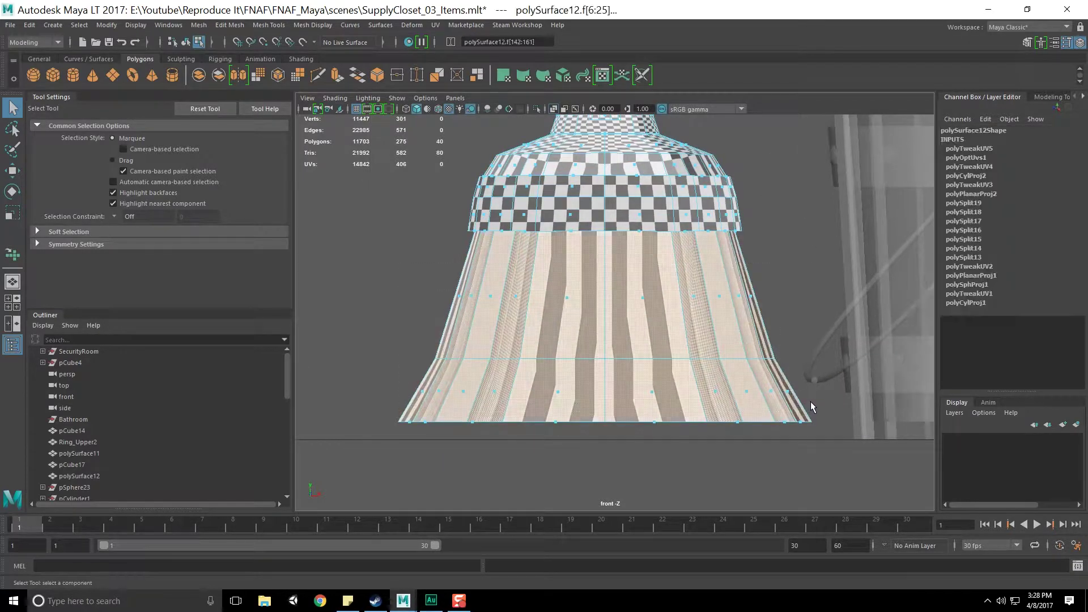
Add the two sloping rows of faces directly above the band to the bristle face selection.
{"action": "middle_click_drag", "start_coordinate": [654, 256], "coordinate": [659, 402], "text": "alt"}
{"action": "scroll", "coordinate": [662, 408], "scroll_direction": "up", "scroll_amount": 8}
{"action": "middle_click_drag", "start_coordinate": [618, 247], "coordinate": [618, 340], "text": "alt"}
{"action": "middle_click_drag", "start_coordinate": [556, 309], "coordinate": [591, 318], "text": "alt"}
{"action": "middle_click_drag", "start_coordinate": [424, 369], "coordinate": [476, 343], "text": "alt"}
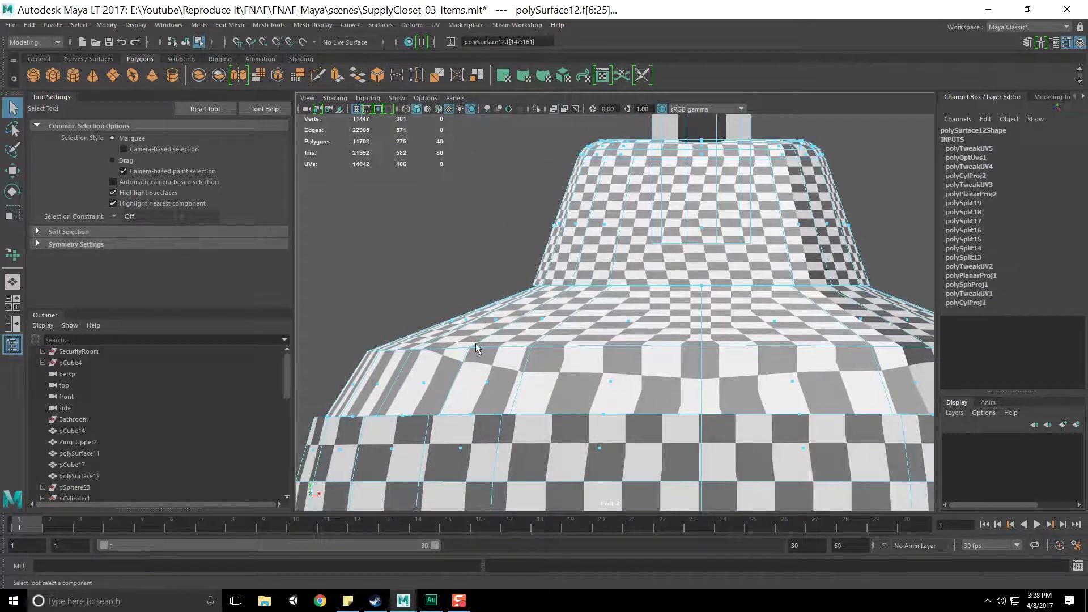
{"action": "scroll", "coordinate": [590, 356], "scroll_direction": "down", "scroll_amount": 8}
{"action": "scroll", "coordinate": [594, 355], "scroll_direction": "up", "scroll_amount": 10}
{"action": "middle_click_drag", "start_coordinate": [653, 355], "coordinate": [470, 301], "text": "alt"}
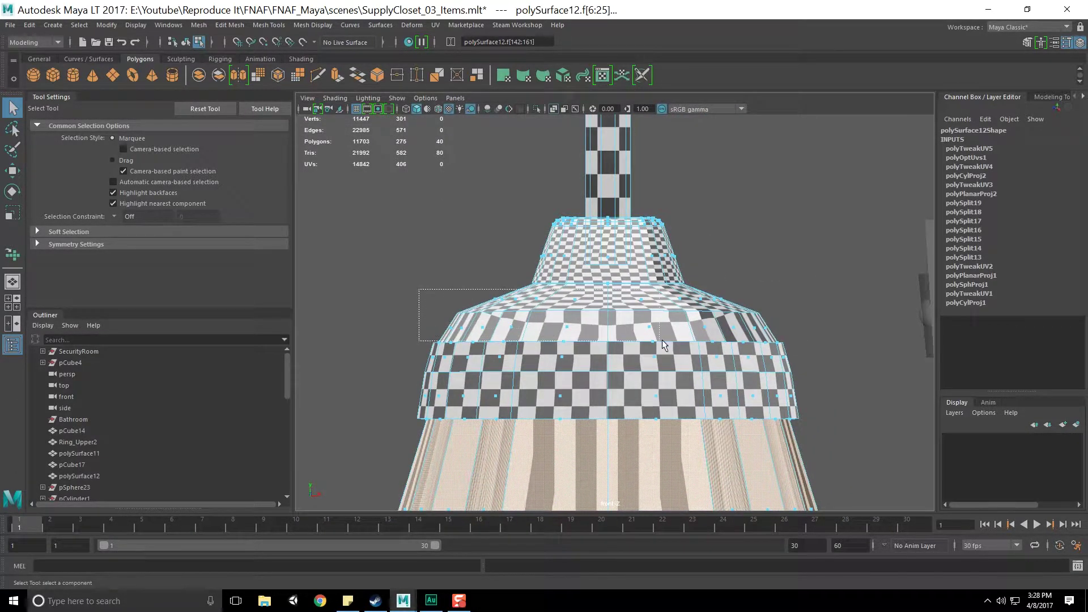
{"action": "left_click_drag", "start_coordinate": [800, 337], "coordinate": [800, 335], "text": "shift"}
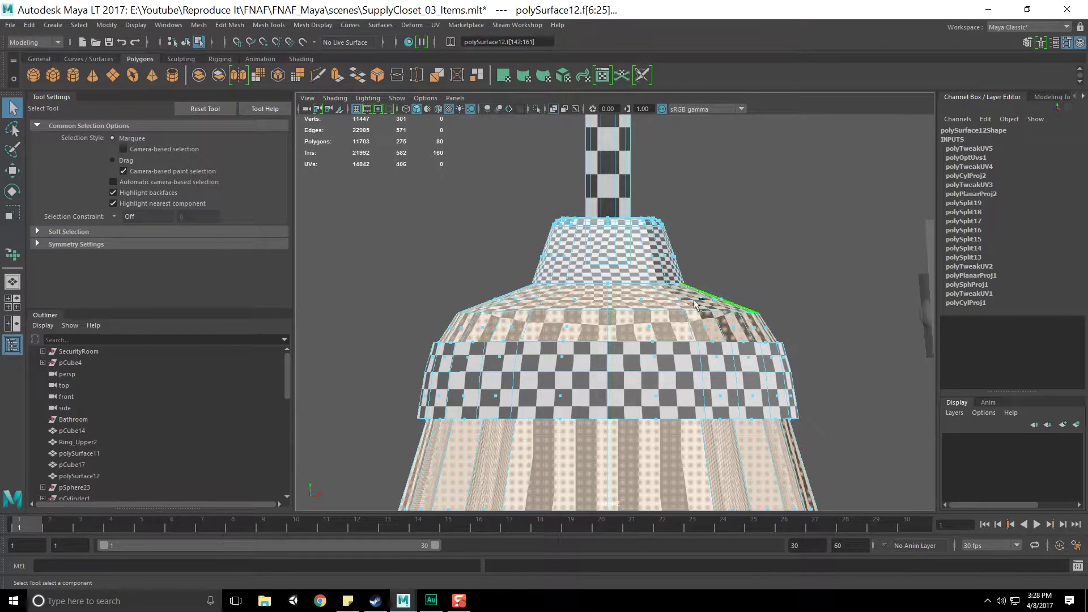
Apply a cylindrical UV projection to the selected faces in the perspective view and widen its horizontal sweep to 360.
{"action": "scroll", "coordinate": [650, 305], "scroll_direction": "up", "scroll_amount": 8}
{"action": "key", "text": "space"}
{"action": "key", "text": "space"}
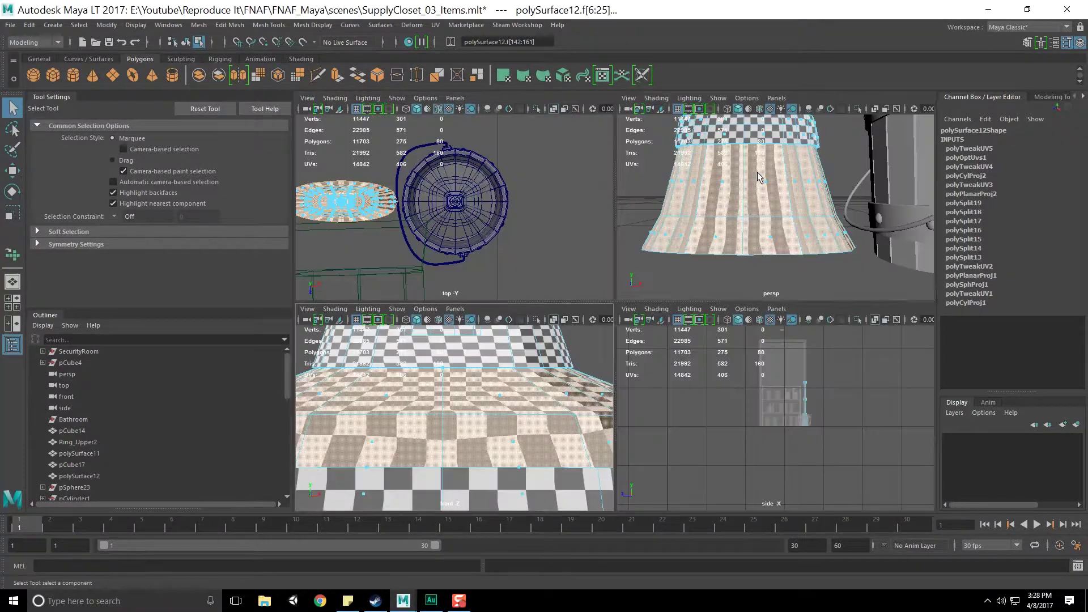
{"action": "left_click_drag", "start_coordinate": [720, 281], "coordinate": [564, 239], "text": "alt"}
{"action": "key", "text": "f"}
{"action": "left_click_drag", "start_coordinate": [636, 317], "coordinate": [908, 361], "text": "alt"}
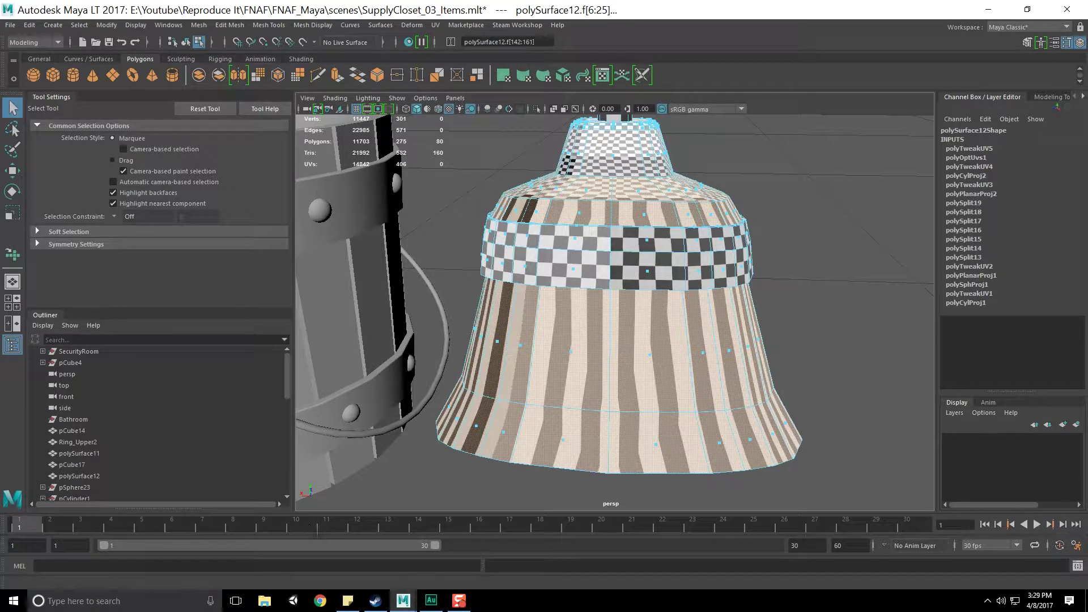
{"action": "left_click", "coordinate": [435, 25]}
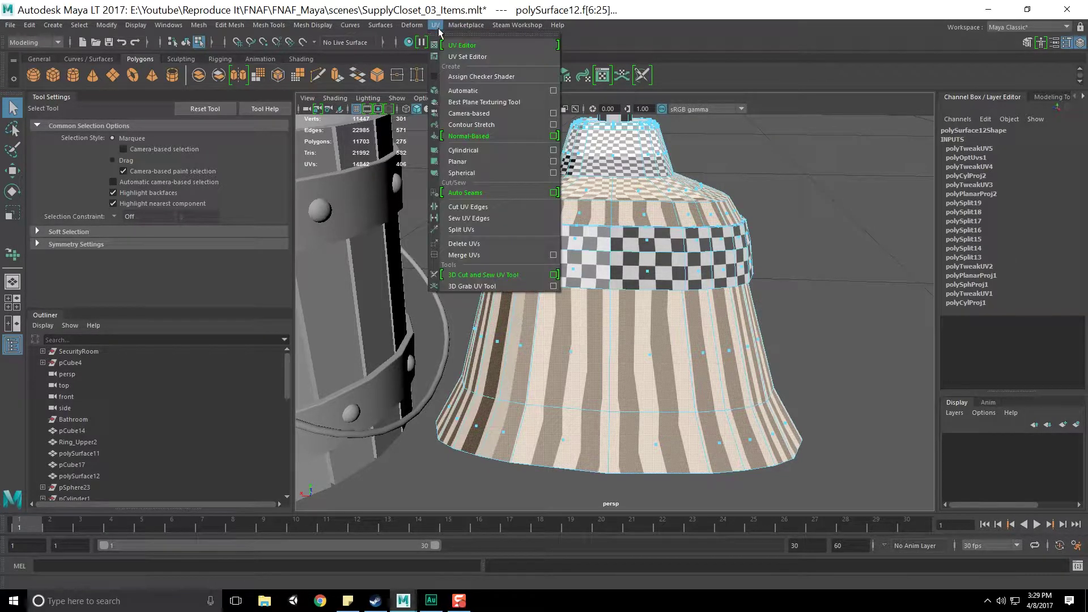
{"action": "left_click", "coordinate": [483, 148]}
{"action": "left_click_drag", "start_coordinate": [793, 224], "coordinate": [757, 255], "text": "alt"}
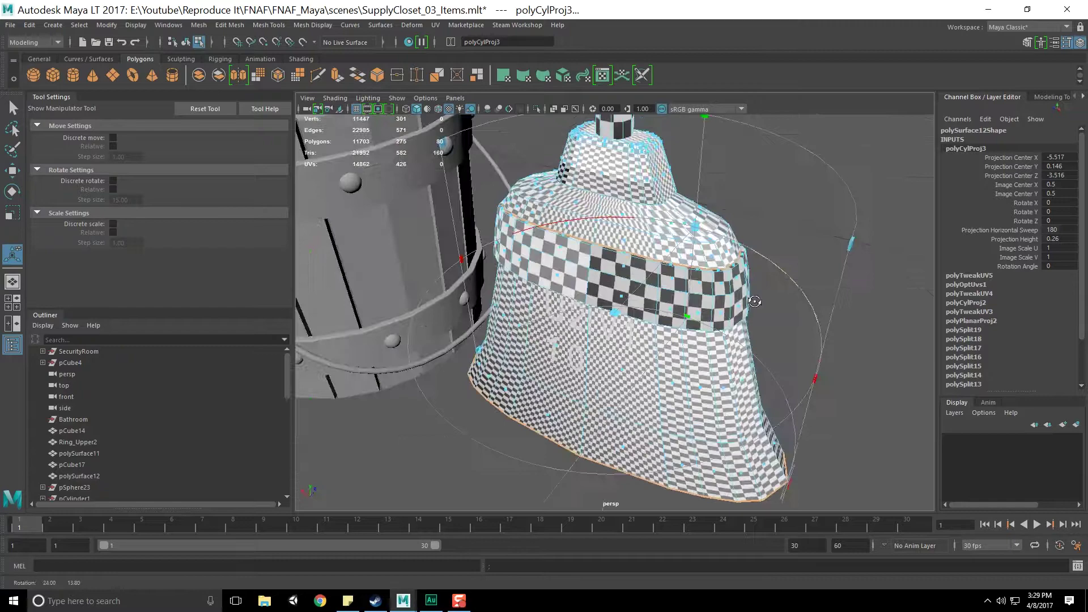
{"action": "left_click_drag", "start_coordinate": [819, 382], "coordinate": [479, 385]}
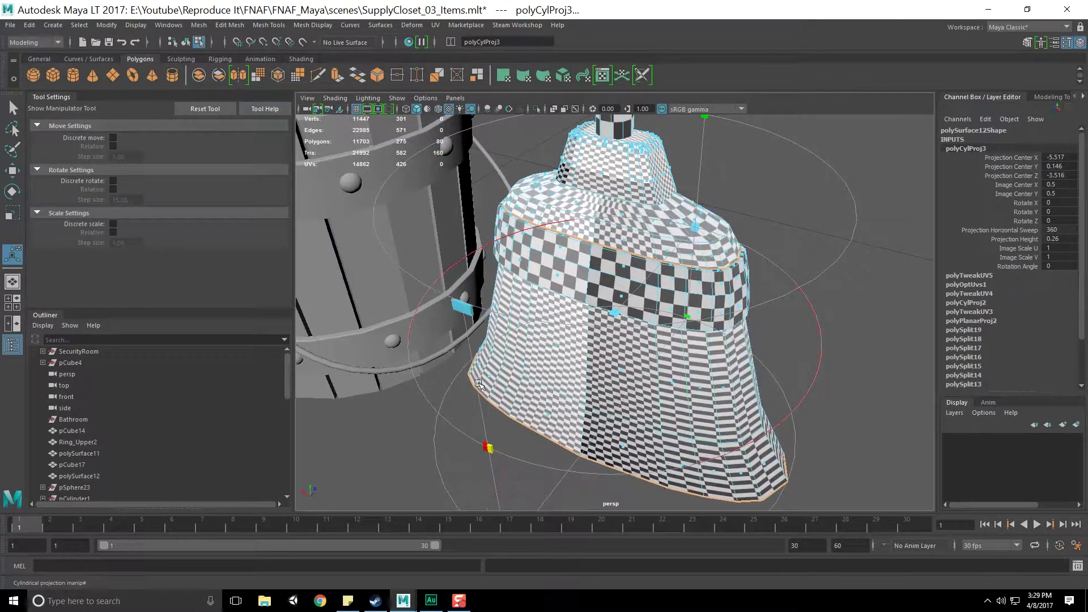
Move the newly projected shells sideways out of the 0–1 tile in the UV Editor and turn off the checker map display.
{"action": "left_click", "coordinate": [603, 74]}
{"action": "left_click_drag", "start_coordinate": [505, 141], "coordinate": [695, 88]}
{"action": "scroll", "coordinate": [580, 276], "scroll_direction": "up", "scroll_amount": 3}
{"action": "scroll", "coordinate": [583, 295], "scroll_direction": "down", "scroll_amount": 3}
{"action": "left_click_drag", "start_coordinate": [701, 344], "coordinate": [879, 368]}
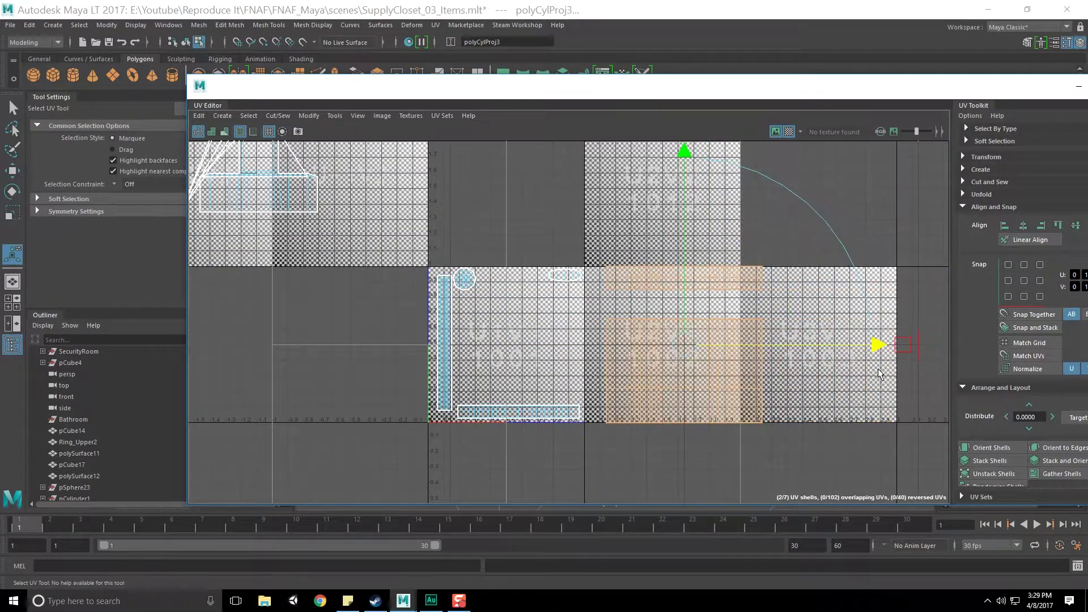
{"action": "left_click", "coordinate": [780, 134]}
{"action": "left_click_drag", "start_coordinate": [751, 92], "coordinate": [591, 76]}
Unfold the cylindrically projected bristle shell in the UV Editor with the Smooth UV tool.
{"action": "scroll", "coordinate": [292, 214], "scroll_direction": "up", "scroll_amount": 1}
{"action": "right_click_drag", "start_coordinate": [534, 346], "coordinate": [579, 343]}
{"action": "left_click_drag", "start_coordinate": [468, 238], "coordinate": [738, 539]}
{"action": "left_click", "coordinate": [179, 106]}
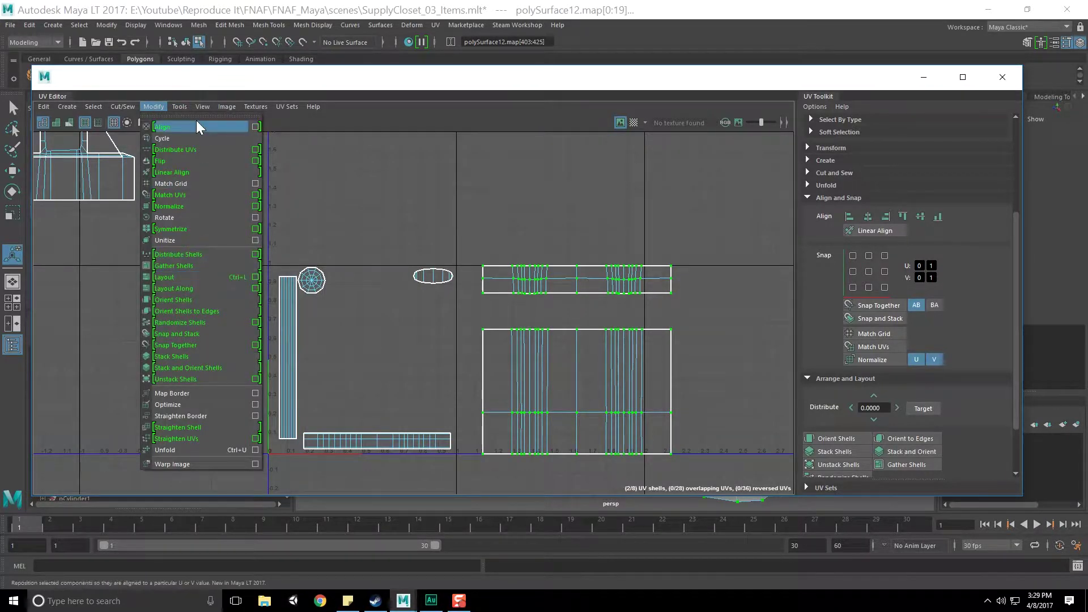
{"action": "mouse_move", "coordinate": [180, 106]}
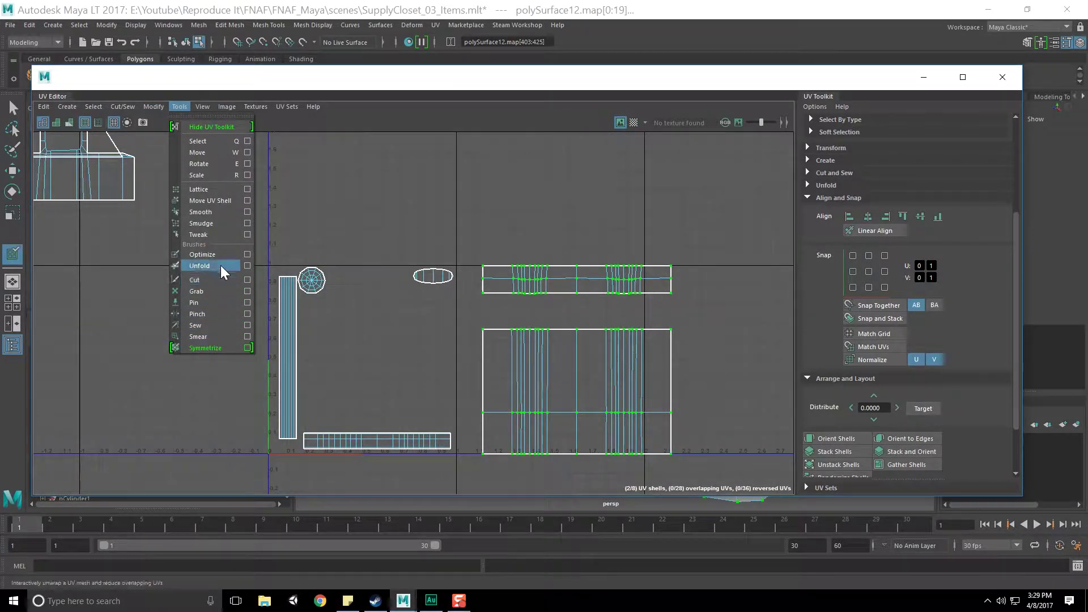
{"action": "left_click", "coordinate": [224, 210]}
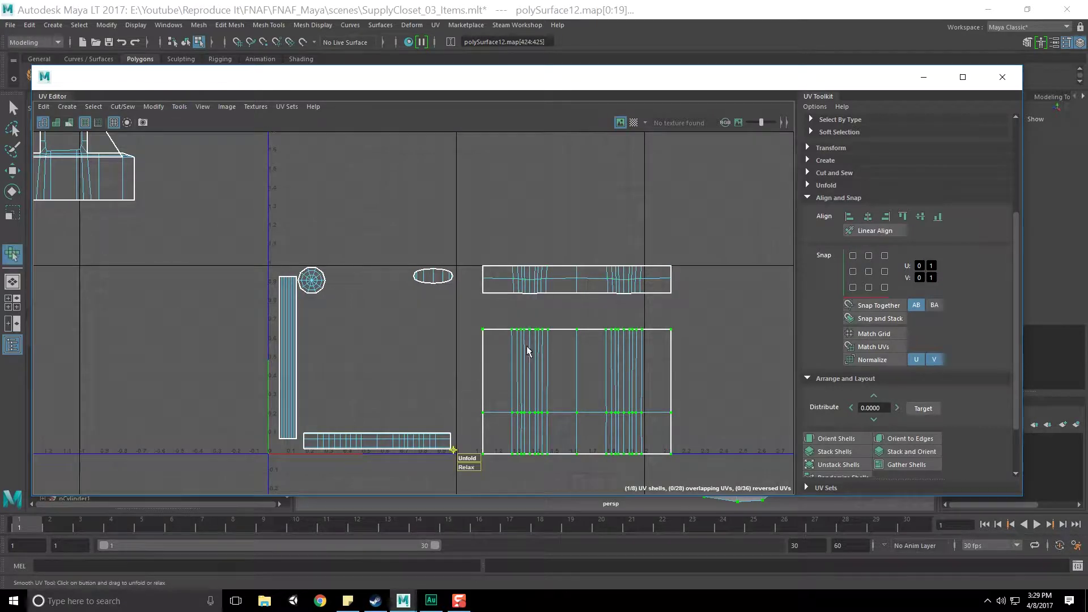
{"action": "left_click_drag", "start_coordinate": [470, 458], "coordinate": [649, 464]}
Unfold the smaller sloping-row shell with the Smooth UV tool and undo the excess smoothing that collapses it.
{"action": "left_click_drag", "start_coordinate": [476, 262], "coordinate": [682, 314]}
{"action": "left_click_drag", "start_coordinate": [470, 307], "coordinate": [527, 307]}
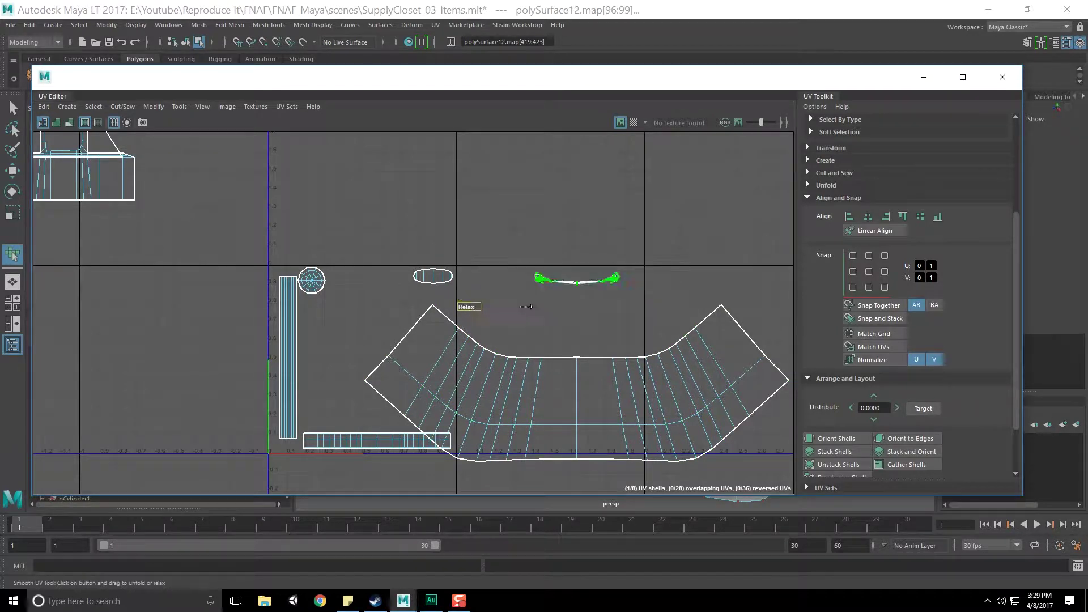
{"action": "key", "text": "ctrl+z"}
{"action": "mouse_move", "coordinate": [475, 311]}
{"action": "left_mouse_down"}
{"action": "mouse_move", "coordinate": [509, 302]}
{"action": "mouse_move", "coordinate": [463, 305]}
{"action": "mouse_move", "coordinate": [488, 310]}
{"action": "mouse_move", "coordinate": [480, 322]}
{"action": "mouse_move", "coordinate": [491, 307]}
{"action": "left_mouse_up"}
{"action": "key", "text": "ctrl+z"}
{"action": "key", "text": "ctrl+z"}
{"action": "key", "text": "ctrl+z"}
{"action": "key", "text": "ctrl+z"}
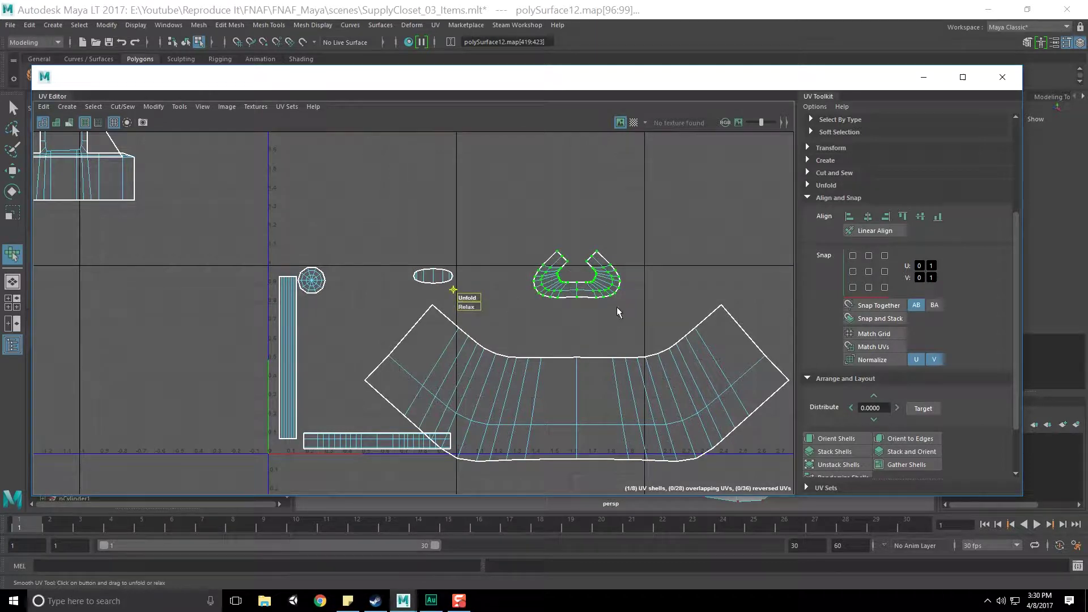
Try Straighten Shell on all UVs of the small sloping-row shell, then undo it.
{"action": "scroll", "coordinate": [635, 338], "scroll_direction": "up", "scroll_amount": 4}
{"action": "right_click_drag", "start_coordinate": [491, 216], "coordinate": [525, 216]}
{"action": "left_click_drag", "start_coordinate": [448, 175], "coordinate": [661, 307]}
{"action": "left_click", "coordinate": [179, 107]}
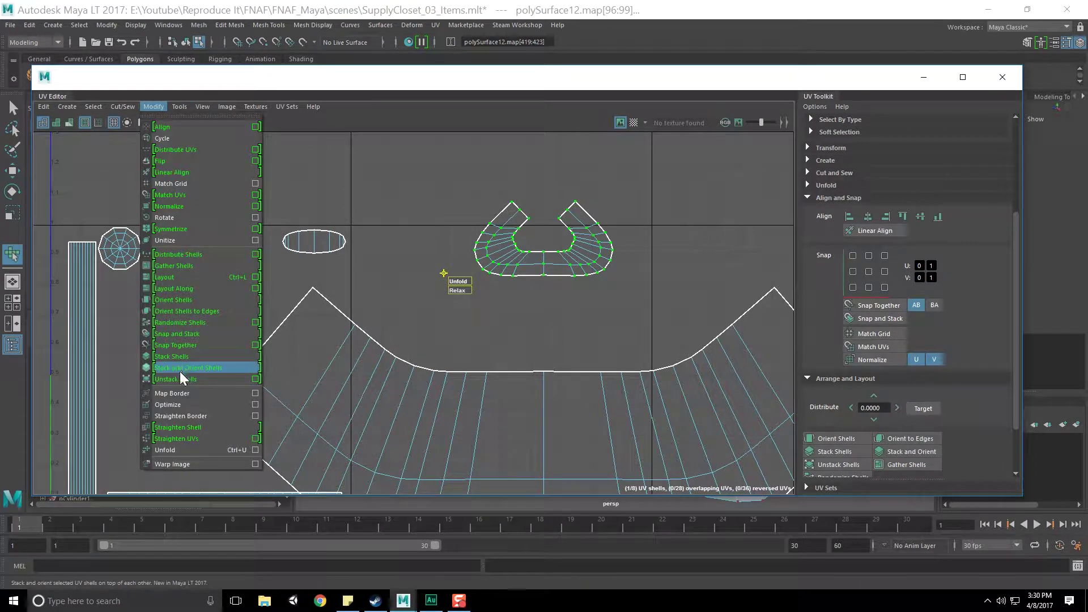
{"action": "left_click", "coordinate": [196, 428]}
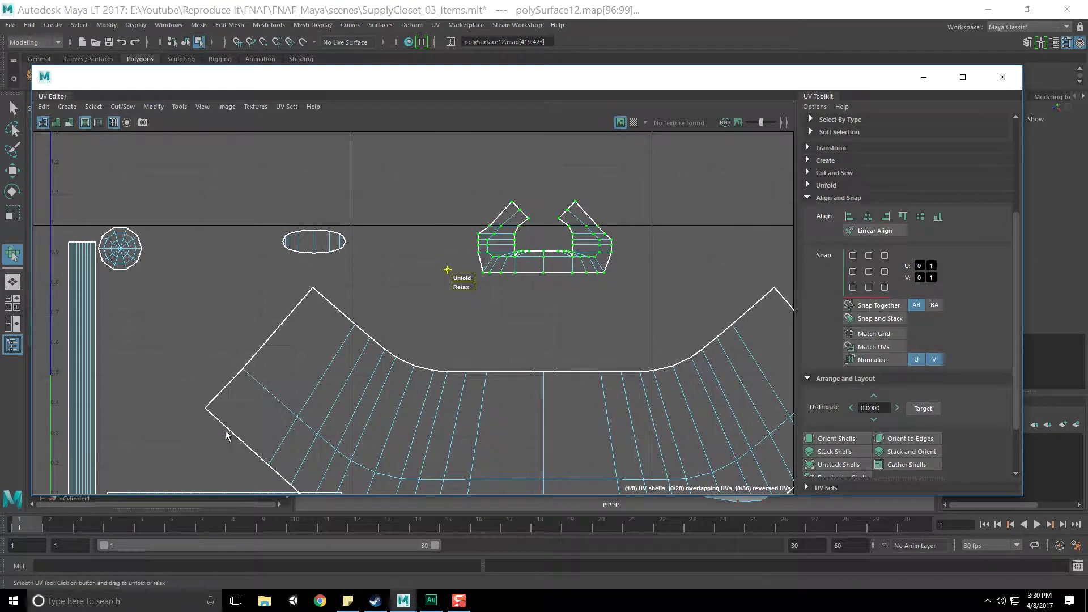
{"action": "middle_click_drag", "start_coordinate": [582, 252], "coordinate": [572, 268], "text": "alt"}
{"action": "key", "text": "ctrl+z"}
Select the whole unfolded bristle shell and move it sideways, clear of the shells in the 0–1 tile.
{"action": "middle_click_drag", "start_coordinate": [589, 320], "coordinate": [562, 240], "text": "alt"}
{"action": "scroll", "coordinate": [482, 255], "scroll_direction": "down", "scroll_amount": 1}
{"action": "right_click_drag", "start_coordinate": [575, 307], "coordinate": [512, 290]}
{"action": "scroll", "coordinate": [556, 337], "scroll_direction": "down", "scroll_amount": 2}
{"action": "key", "text": "w"}
{"action": "left_click", "coordinate": [523, 333]}
{"action": "left_click_drag", "start_coordinate": [522, 333], "coordinate": [654, 349]}
{"action": "middle_click_drag", "start_coordinate": [653, 349], "coordinate": [579, 339], "text": "alt"}
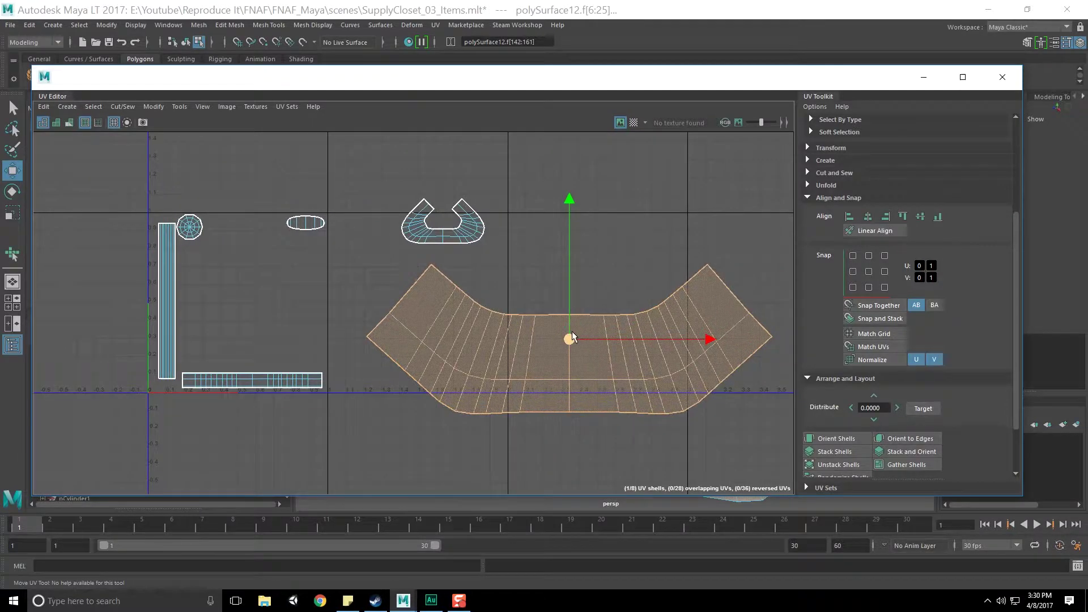
Pick the middle edge of the bristle shell and examine where it and the shell's faces lie on the broom in the perspective view.
{"action": "left_click_drag", "start_coordinate": [597, 78], "coordinate": [320, 55]}
{"action": "right_click_drag", "start_coordinate": [290, 342], "coordinate": [298, 297]}
{"action": "right_click", "coordinate": [275, 311]}
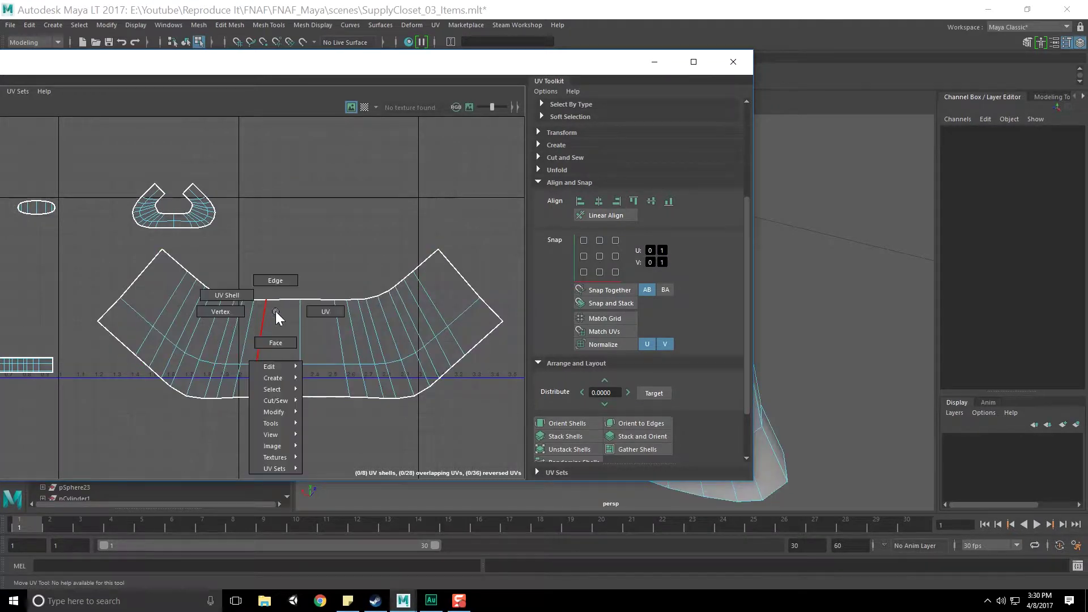
{"action": "left_click", "coordinate": [284, 290]}
{"action": "left_click", "coordinate": [301, 331]}
{"action": "left_click_drag", "start_coordinate": [432, 74], "coordinate": [136, 91]}
{"action": "left_click_drag", "start_coordinate": [817, 342], "coordinate": [833, 329], "text": "alt"}
{"action": "left_click_drag", "start_coordinate": [200, 81], "coordinate": [687, 71]}
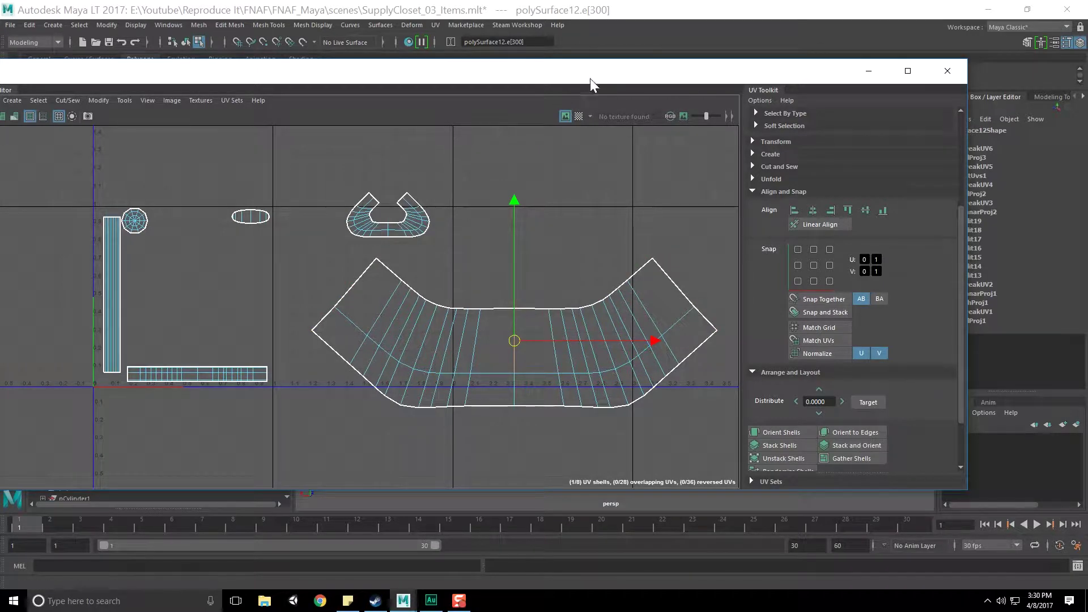
{"action": "left_click_drag", "start_coordinate": [590, 79], "coordinate": [15, 132]}
{"action": "left_click_drag", "start_coordinate": [790, 352], "coordinate": [693, 353], "text": "alt"}
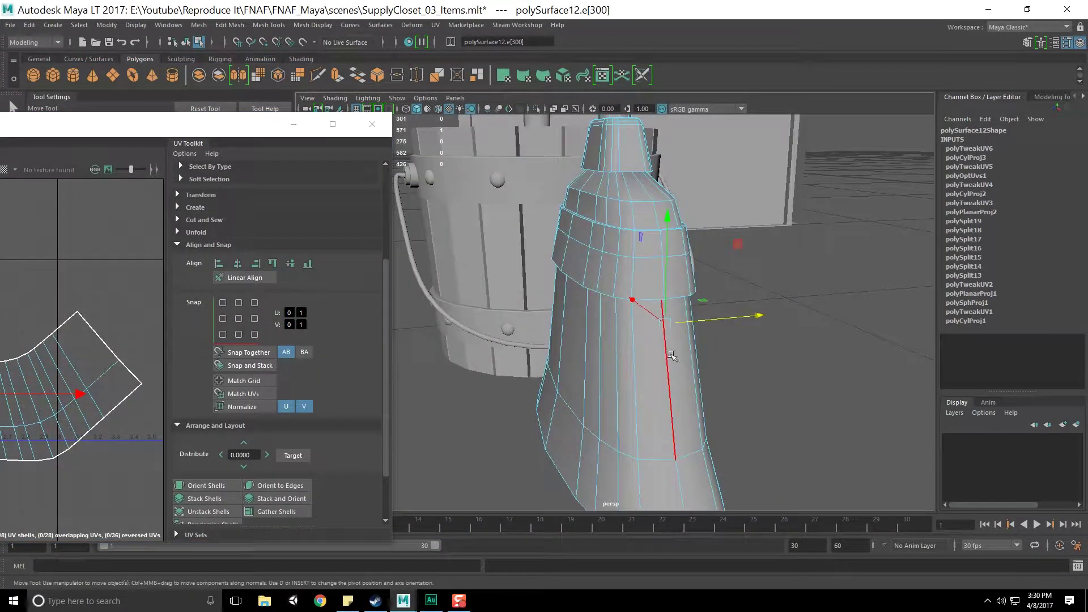
{"action": "left_click_drag", "start_coordinate": [477, 334], "coordinate": [654, 345], "text": "alt"}
{"action": "right_click_drag", "start_coordinate": [652, 300], "coordinate": [644, 318]}
{"action": "left_click_drag", "start_coordinate": [643, 315], "coordinate": [555, 354], "text": "alt"}
{"action": "scroll", "coordinate": [583, 335], "scroll_direction": "down", "scroll_amount": 4}
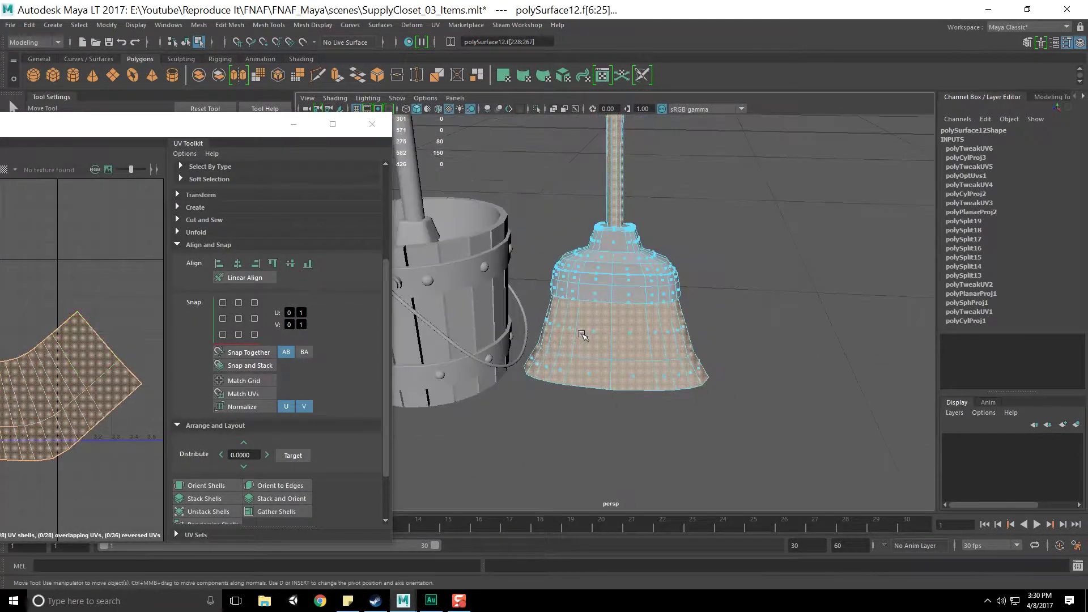
{"action": "scroll", "coordinate": [582, 335], "scroll_direction": "down", "scroll_amount": 3}
Select both the bristle shell and the sloping-row shell in the UV Editor.
{"action": "left_click_drag", "start_coordinate": [207, 124], "coordinate": [813, 97]}
{"action": "right_click_drag", "start_coordinate": [594, 275], "coordinate": [538, 267]}
{"action": "left_click", "coordinate": [523, 342]}
Minimize the UV Editor and maximize the main Maya window to uncover the broom in the perspective view.
{"action": "left_click_drag", "start_coordinate": [505, 97], "coordinate": [2, 73]}
{"action": "left_click", "coordinate": [723, 210]}
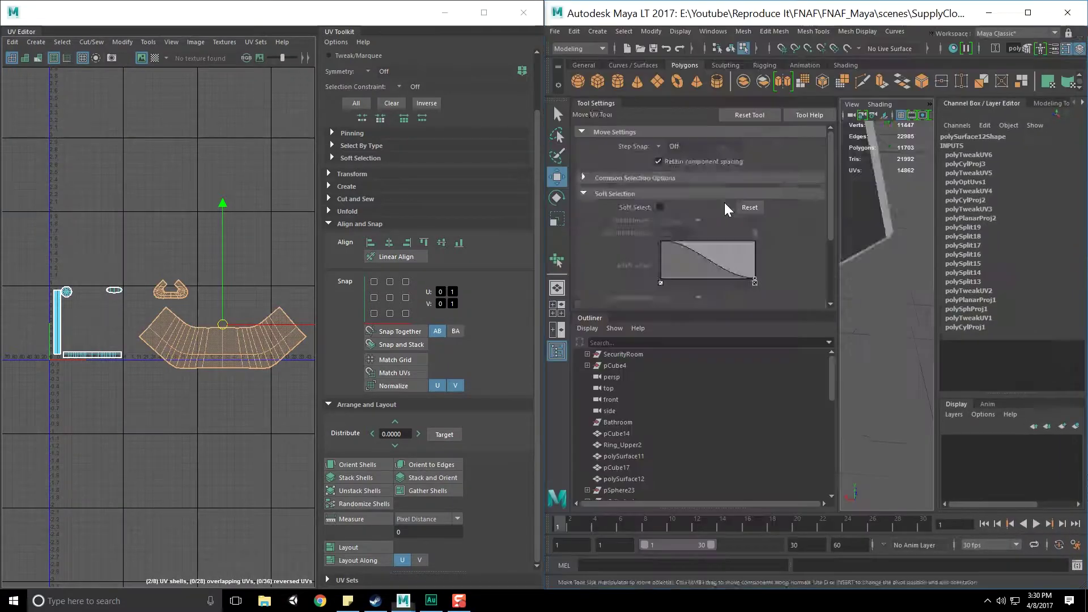
{"action": "left_click_drag", "start_coordinate": [871, 13], "coordinate": [525, 41]}
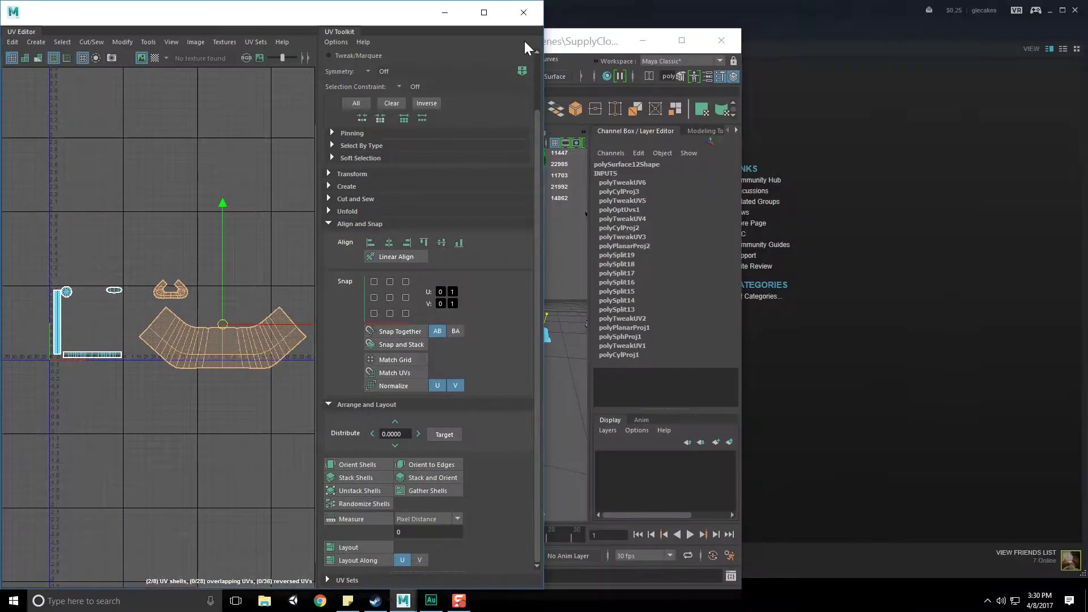
{"action": "double_click", "coordinate": [563, 39]}
{"action": "left_click_drag", "start_coordinate": [404, 19], "coordinate": [1, 40]}
{"action": "left_click", "coordinate": [721, 150]}
{"action": "left_click_drag", "start_coordinate": [719, 12], "coordinate": [432, 59]}
{"action": "left_click", "coordinate": [453, 15]}
{"action": "left_click_drag", "start_coordinate": [539, 64], "coordinate": [462, 49]}
{"action": "double_click", "coordinate": [469, 51]}
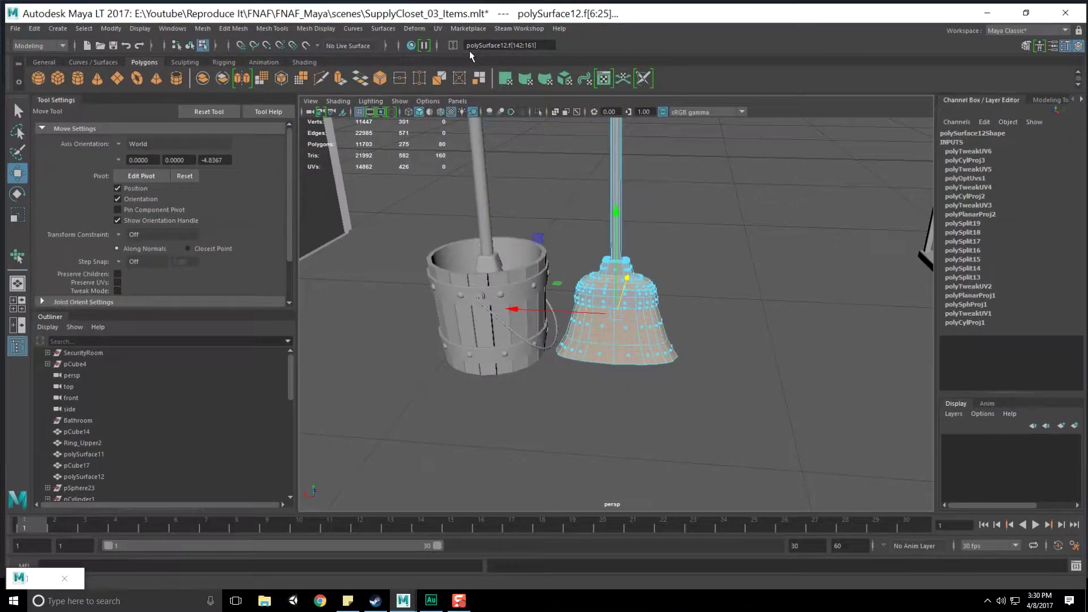
Apply a planar UV projection from the Z axis to the selected bristle and sloping-row faces.
{"action": "left_click", "coordinate": [435, 25]}
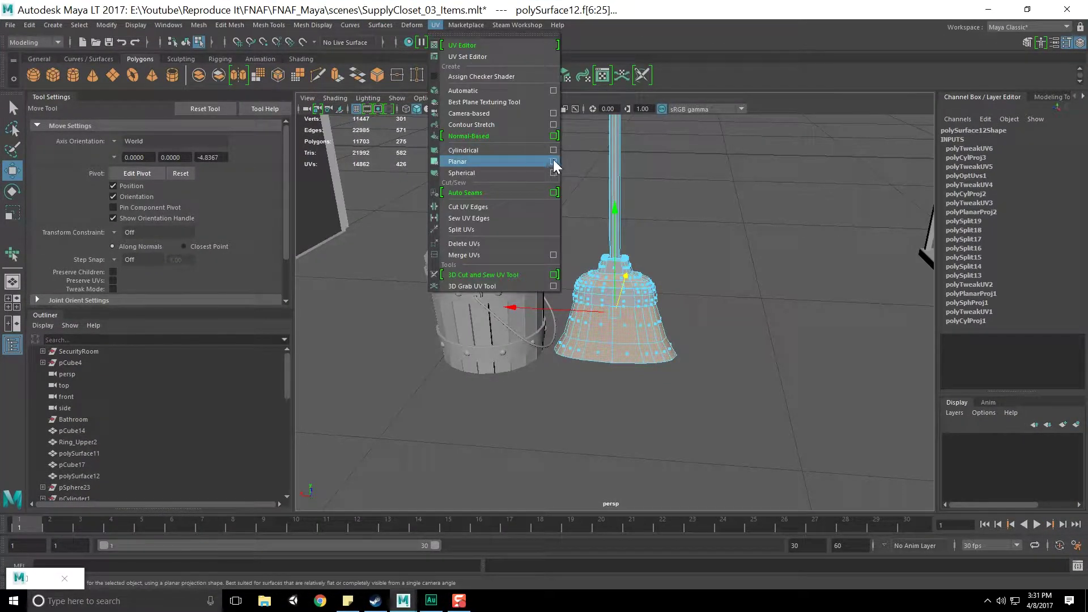
{"action": "left_click", "coordinate": [553, 162]}
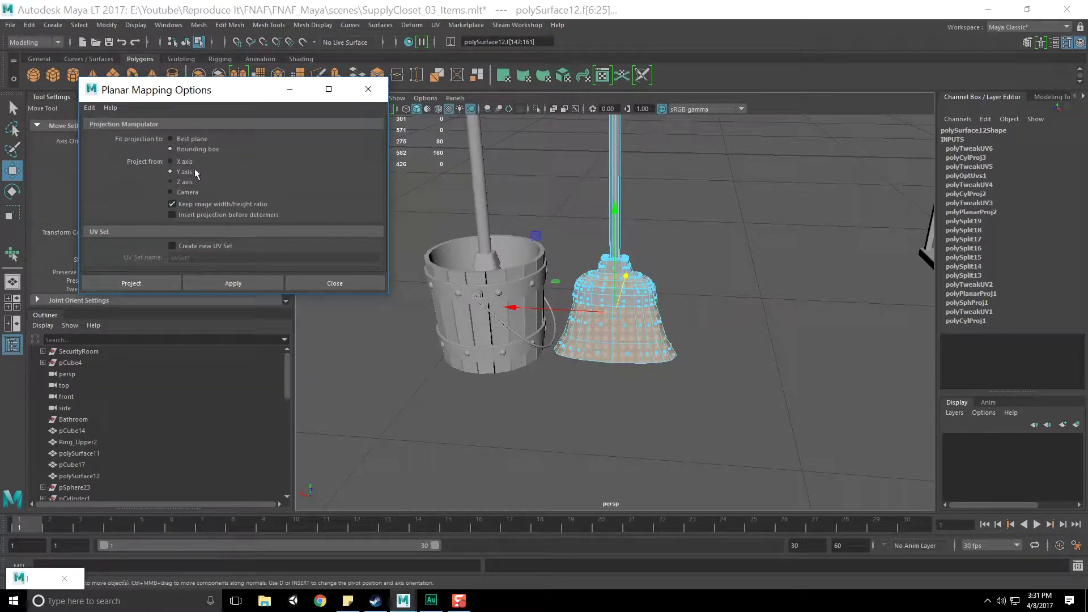
{"action": "left_click", "coordinate": [246, 282]}
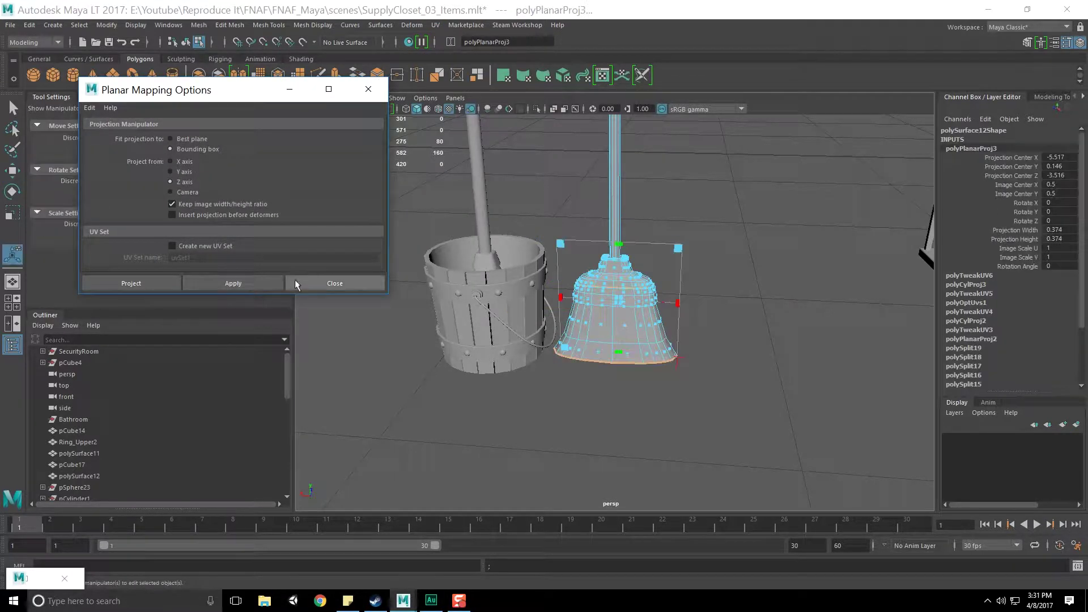
{"action": "left_click", "coordinate": [327, 283]}
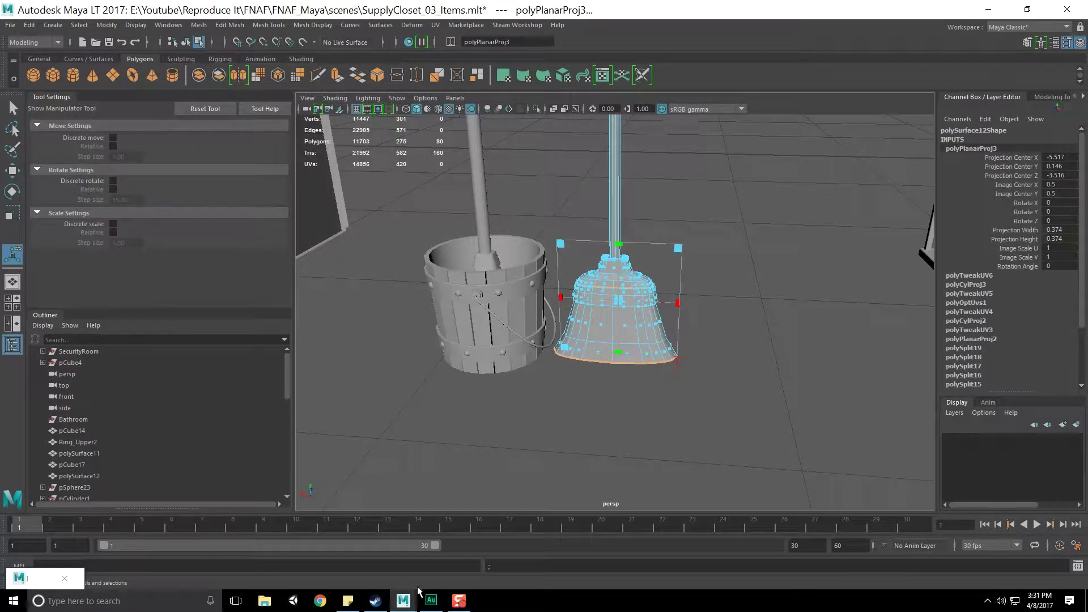
Restore the UV Editor and move the planar-projected shells sideways out of the 0–1 tile.
{"action": "left_click", "coordinate": [27, 580]}
{"action": "left_click_drag", "start_coordinate": [450, 93], "coordinate": [747, 71]}
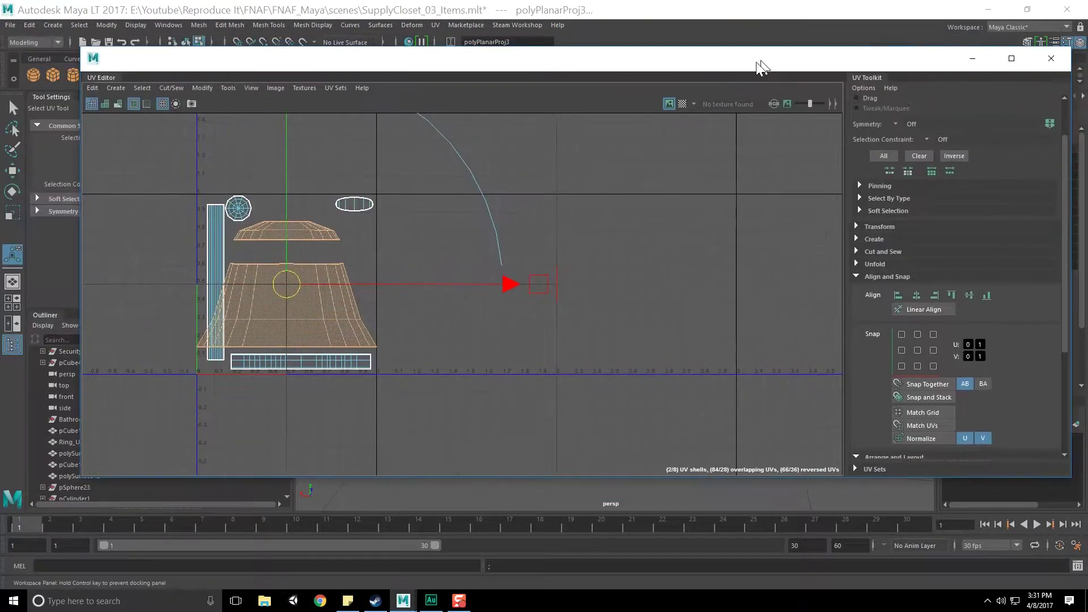
{"action": "left_click_drag", "start_coordinate": [538, 296], "coordinate": [723, 308]}
{"action": "middle_click_drag", "start_coordinate": [584, 254], "coordinate": [575, 290], "text": "alt"}
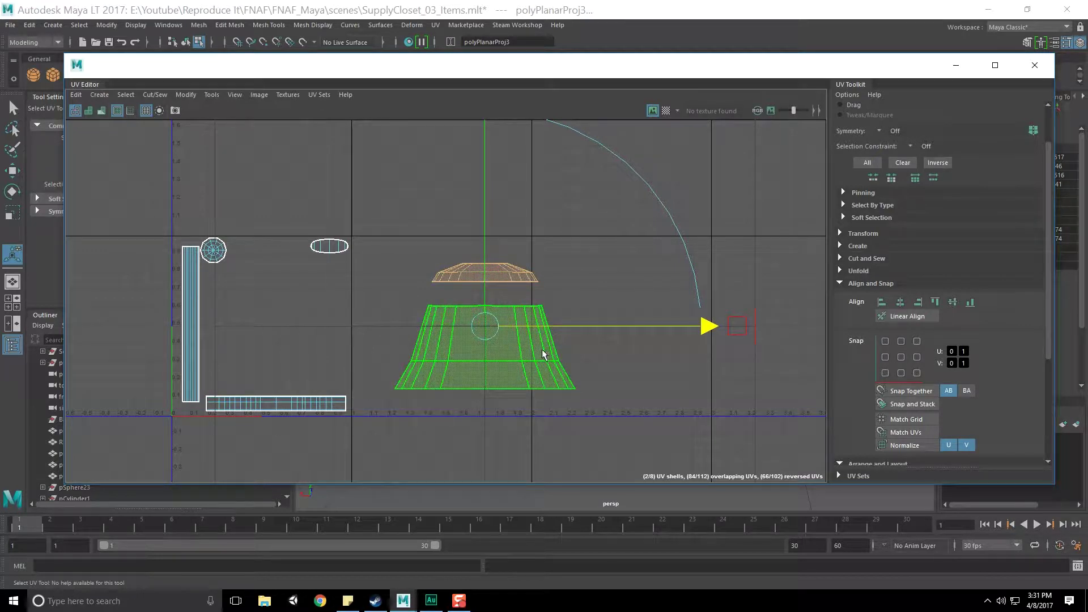
Select the UVs of both projected shells and unfold the bristle shell into an oval ring with the Smooth UV tool.
{"action": "right_click_drag", "start_coordinate": [455, 284], "coordinate": [438, 282]}
{"action": "left_click_drag", "start_coordinate": [384, 225], "coordinate": [634, 434]}
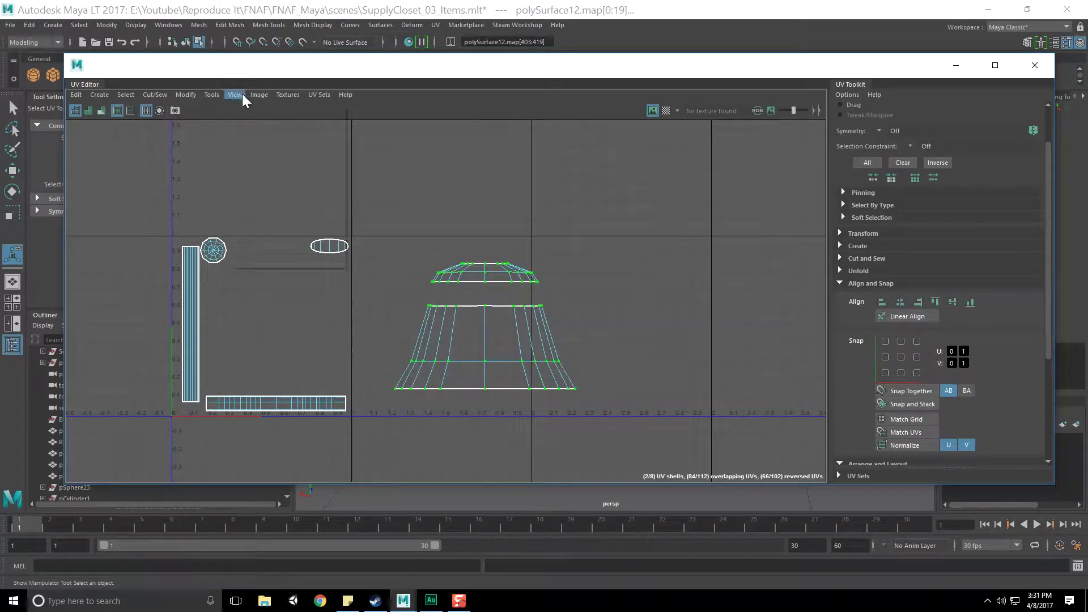
{"action": "left_click", "coordinate": [212, 95]}
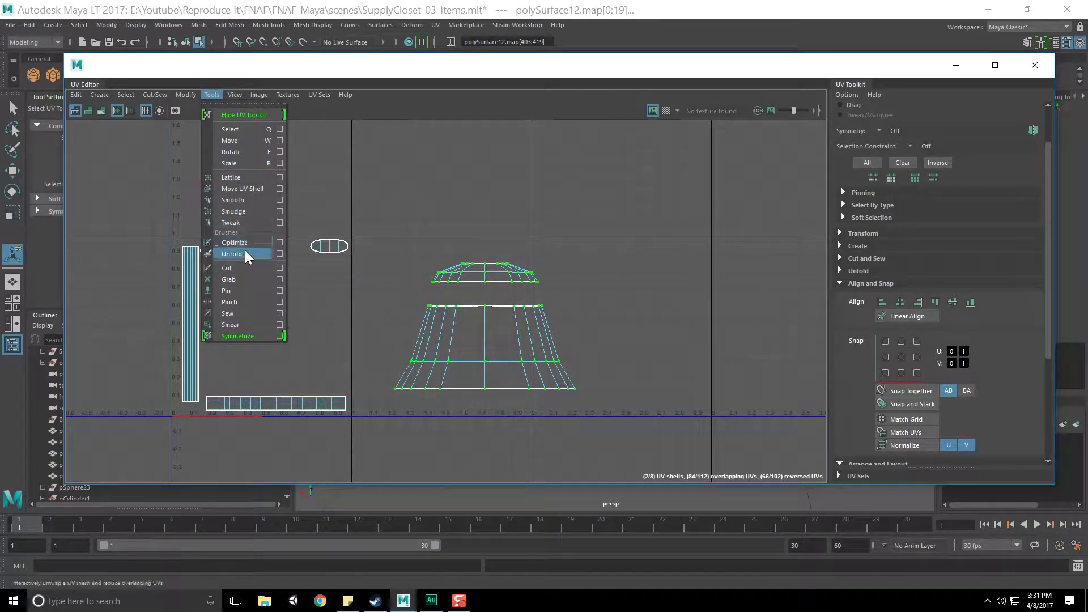
{"action": "left_click", "coordinate": [244, 200]}
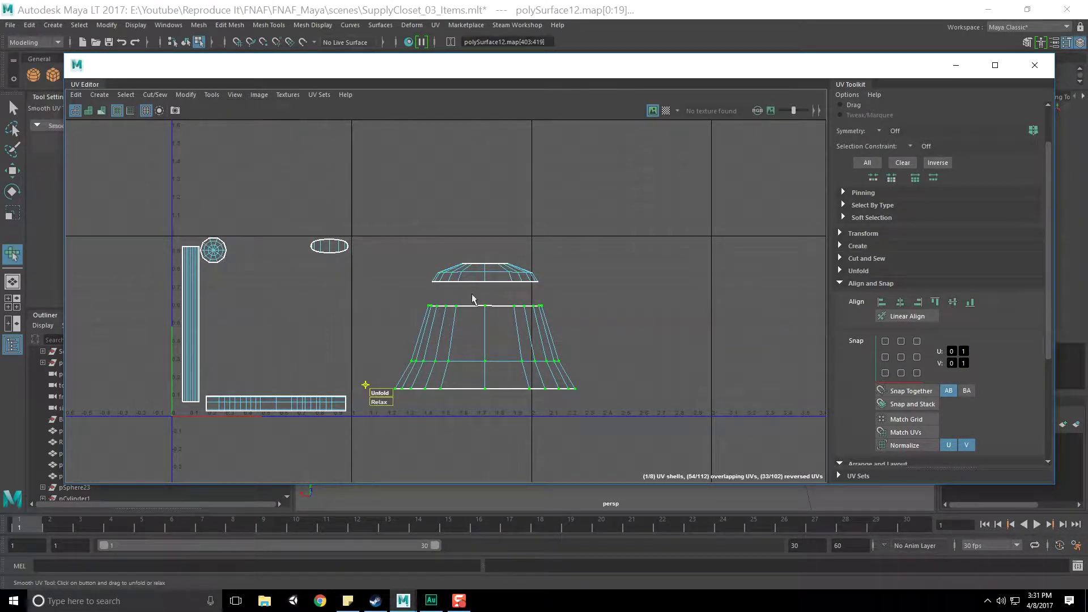
{"action": "left_click_drag", "start_coordinate": [382, 393], "coordinate": [657, 394]}
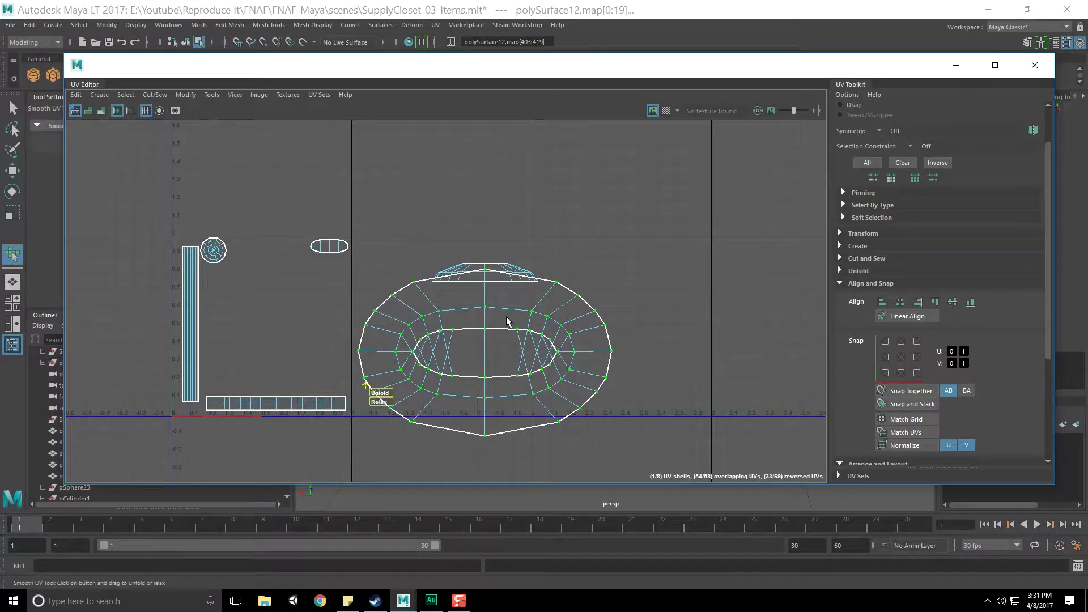
{"action": "middle_click_drag", "start_coordinate": [508, 321], "coordinate": [507, 282], "text": "alt"}
{"action": "left_click_drag", "start_coordinate": [383, 356], "coordinate": [608, 360]}
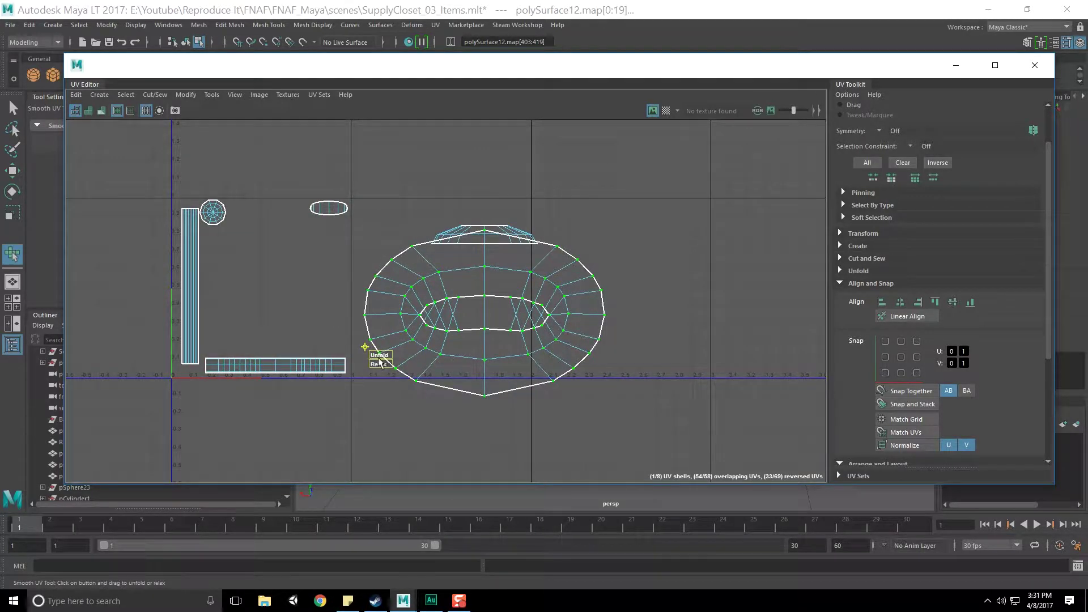
Move the unfolded bristle ring down and sideways so it no longer overlaps the sloping-row shell.
{"action": "key", "text": "w"}
{"action": "left_click_drag", "start_coordinate": [486, 185], "coordinate": [489, 244]}
{"action": "left_click", "coordinate": [542, 351]}
{"action": "scroll", "coordinate": [540, 349], "scroll_direction": "up", "scroll_amount": 1}
{"action": "right_click_drag", "start_coordinate": [521, 332], "coordinate": [472, 317]}
{"action": "left_click", "coordinate": [606, 391]}
{"action": "left_click_drag", "start_coordinate": [612, 379], "coordinate": [709, 380]}
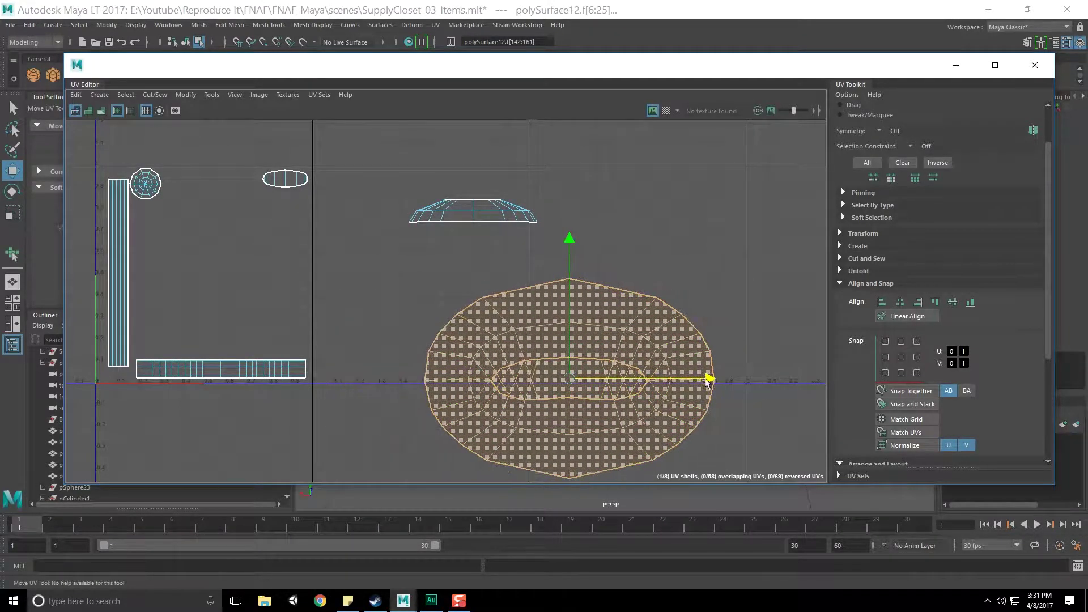
Select the vertical bristle edges down the middle of both narrow sides of the broom and cut the UVs along them.
{"action": "left_click_drag", "start_coordinate": [719, 87], "coordinate": [0, 83]}
{"action": "left_click_drag", "start_coordinate": [850, 312], "coordinate": [697, 317], "text": "alt"}
{"action": "scroll", "coordinate": [635, 295], "scroll_direction": "up", "scroll_amount": 3}
{"action": "right_click_drag", "start_coordinate": [610, 288], "coordinate": [610, 259]}
{"action": "left_click", "coordinate": [634, 392]}
{"action": "left_click_drag", "start_coordinate": [633, 391], "coordinate": [594, 409], "text": "alt"}
{"action": "left_click", "coordinate": [559, 364], "text": "shift"}
{"action": "left_click", "coordinate": [559, 338]}
{"action": "left_click", "coordinate": [530, 403], "text": "shift"}
{"action": "left_click_drag", "start_coordinate": [529, 403], "coordinate": [684, 379], "text": "alt"}
{"action": "left_click", "coordinate": [672, 378], "text": "shift"}
{"action": "left_click", "coordinate": [677, 422], "text": "shift"}
{"action": "key", "text": "w"}
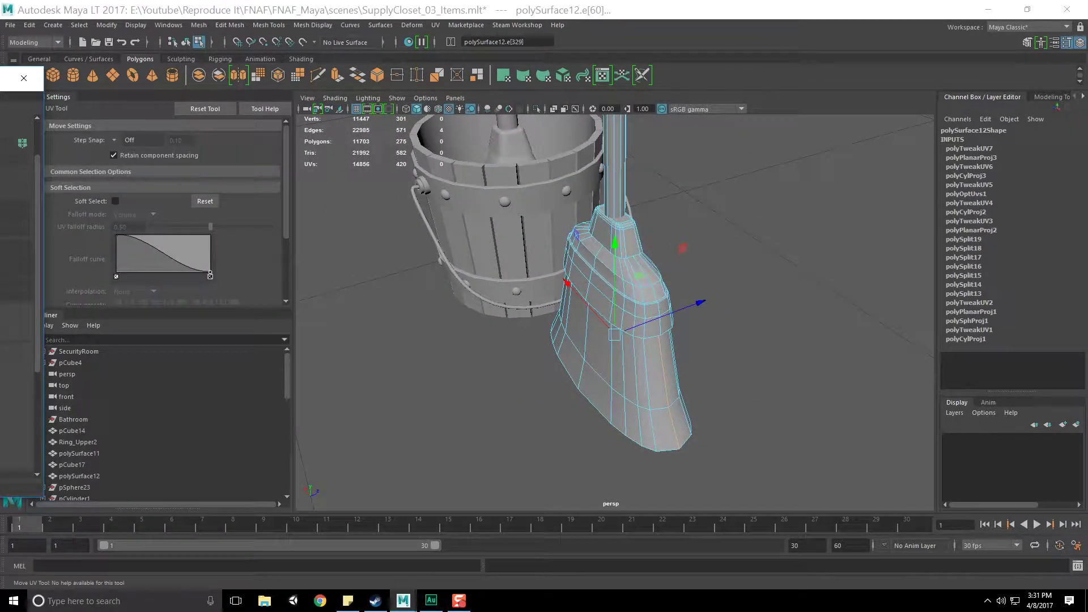
{"action": "key", "text": "shift+x"}
Select the four matching edges on both narrow ends of the sloping rows above the band and cut the UVs along them.
{"action": "key", "text": "w"}
{"action": "left_click_drag", "start_coordinate": [602, 348], "coordinate": [690, 287], "text": "alt"}
{"action": "left_click", "coordinate": [690, 287]}
{"action": "left_click", "coordinate": [655, 265]}
{"action": "left_click", "coordinate": [635, 255], "text": "shift"}
{"action": "left_click_drag", "start_coordinate": [613, 277], "coordinate": [596, 304], "text": "alt"}
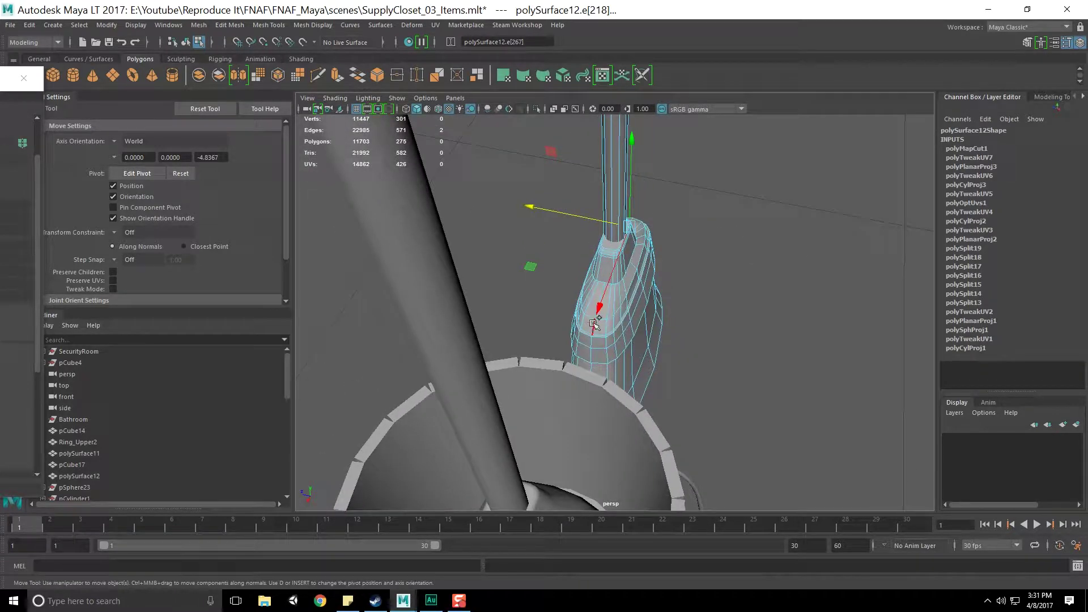
{"action": "left_click", "coordinate": [598, 293], "text": "shift"}
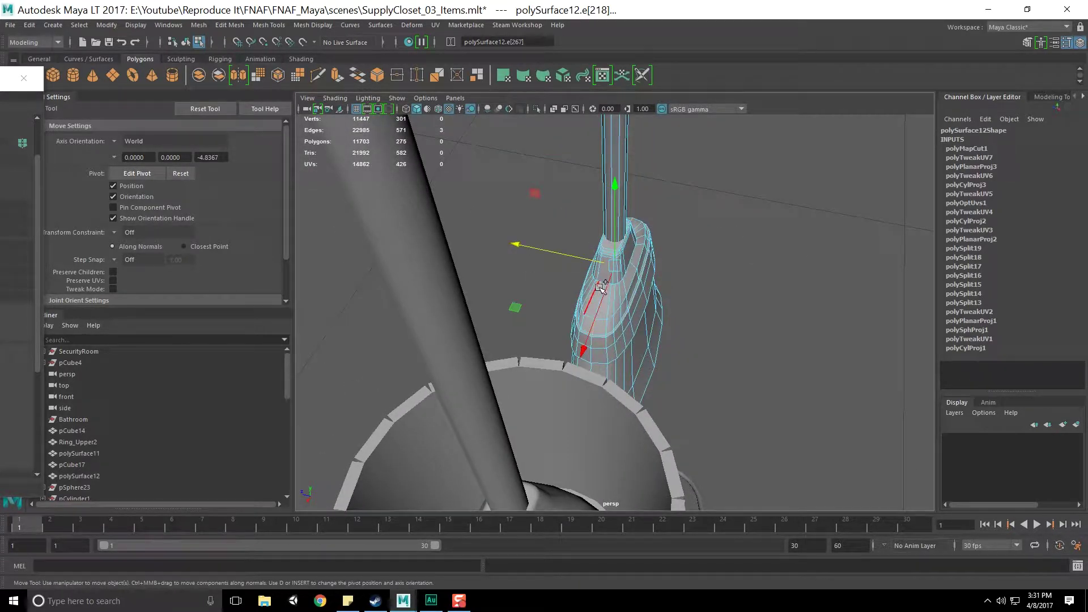
{"action": "left_click_drag", "start_coordinate": [609, 318], "coordinate": [702, 301], "text": "alt"}
{"action": "scroll", "coordinate": [703, 301], "scroll_direction": "up", "scroll_amount": 5}
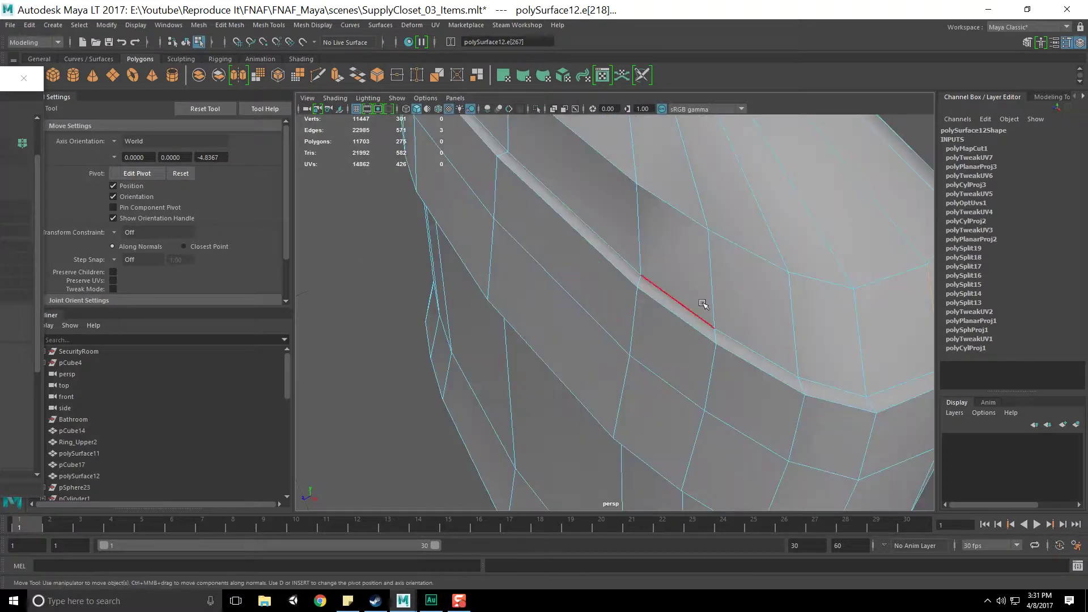
{"action": "scroll", "coordinate": [703, 297], "scroll_direction": "down", "scroll_amount": 3}
{"action": "key", "text": "w"}
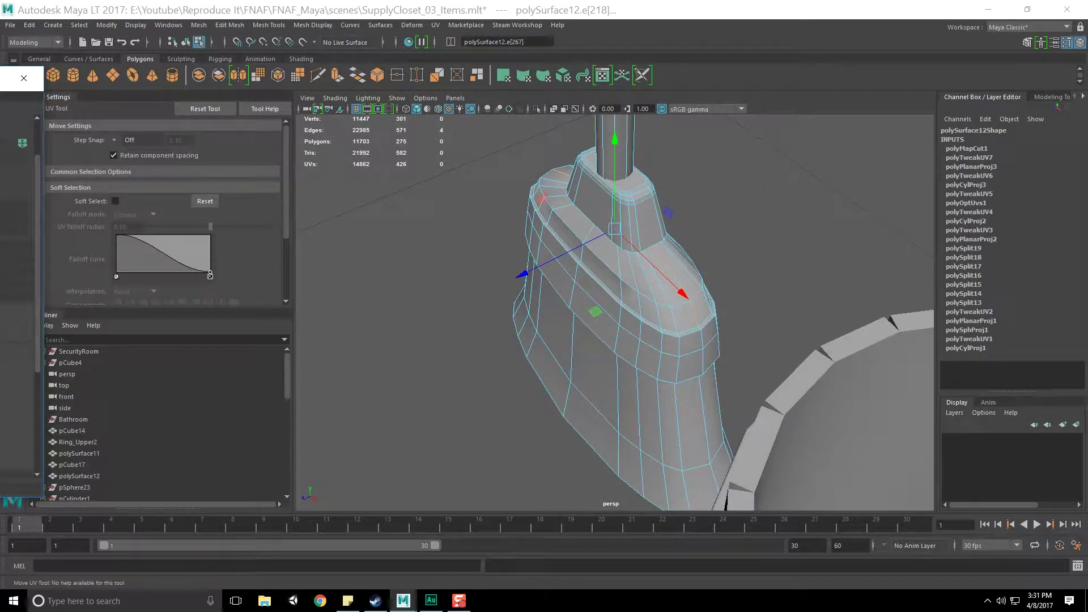
{"action": "key", "text": "g"}
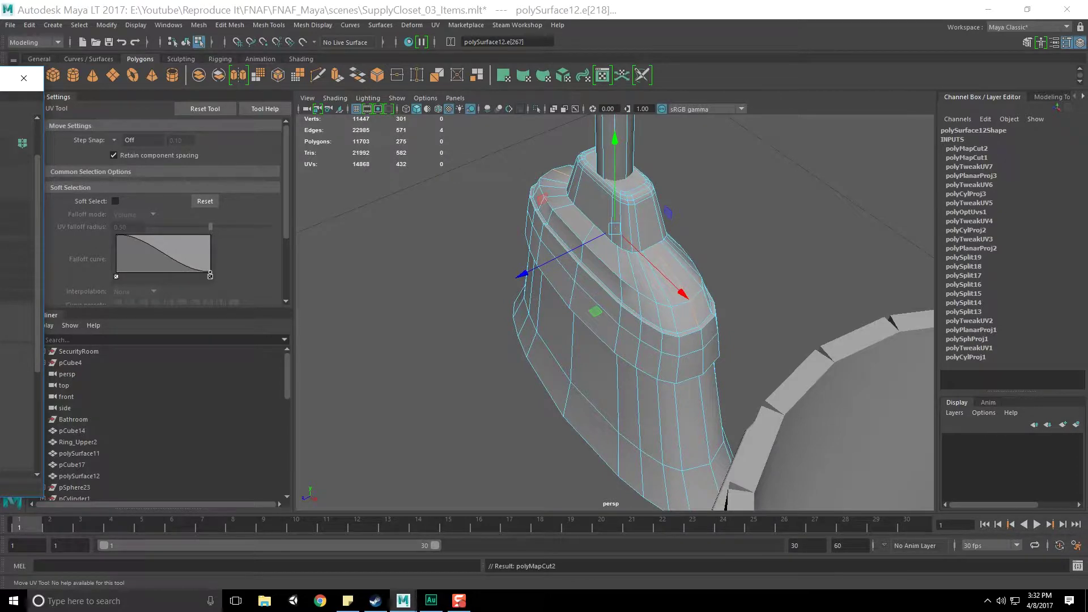
Select the UVs of the cut sloping-row shells and unfold one half with the Smooth UV tool.
{"action": "key", "text": "F12"}
{"action": "left_click_drag", "start_coordinate": [0, 78], "coordinate": [312, 68]}
{"action": "left_click", "coordinate": [231, 98]}
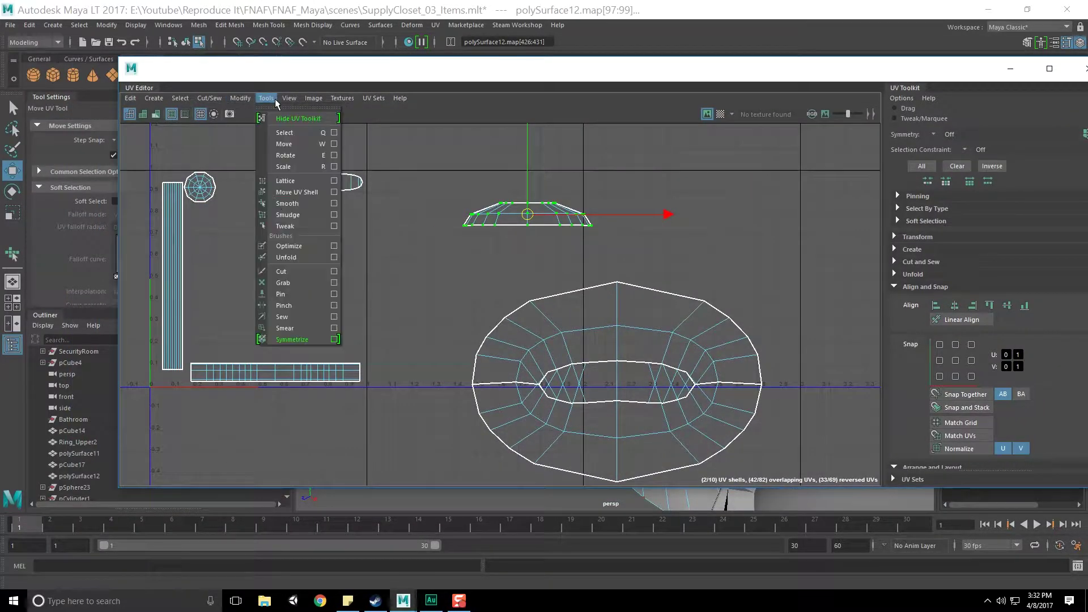
{"action": "left_click", "coordinate": [298, 203]}
{"action": "left_click_drag", "start_coordinate": [451, 238], "coordinate": [807, 239]}
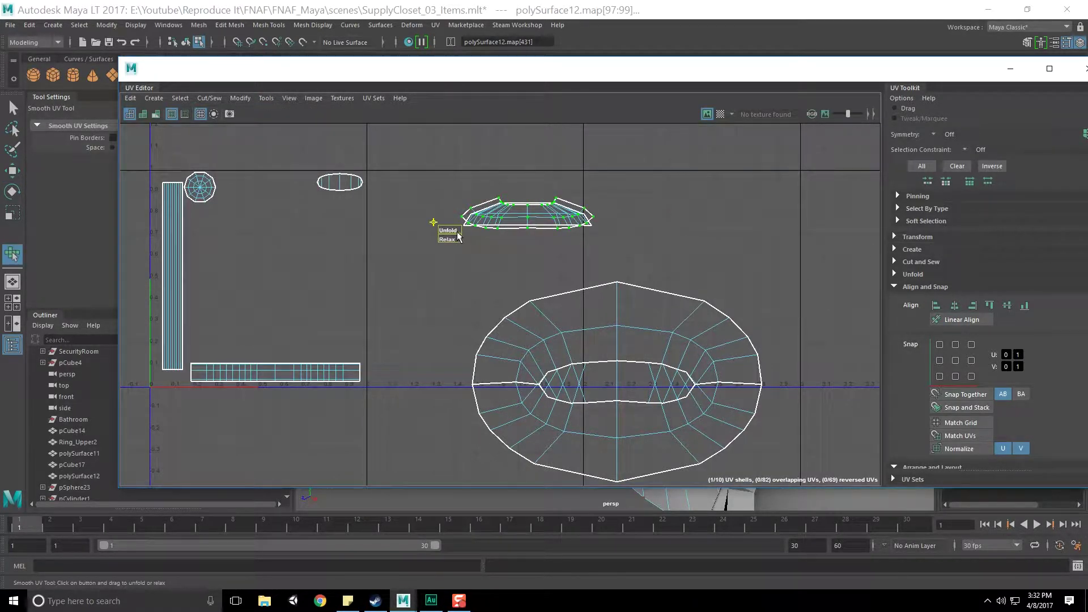
Move the unfolded sloping-row shell aside and unfold the other sloping-row half with the Smooth UV tool.
{"action": "key", "text": "w"}
{"action": "left_click_drag", "start_coordinate": [663, 213], "coordinate": [831, 213]}
{"action": "left_click_drag", "start_coordinate": [593, 243], "coordinate": [593, 244]}
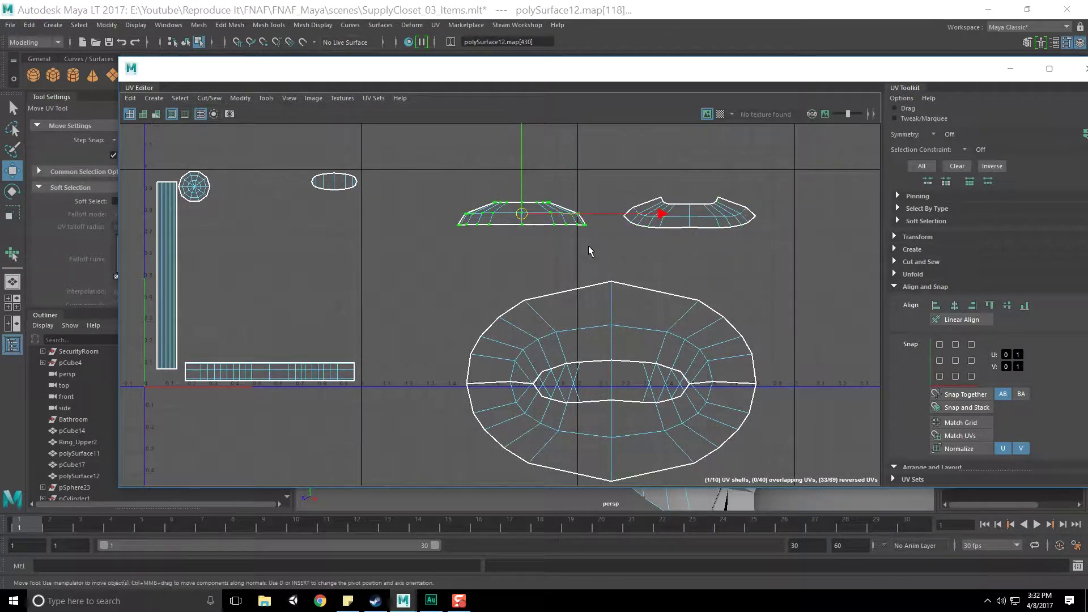
{"action": "key", "text": "y"}
{"action": "left_click_drag", "start_coordinate": [447, 231], "coordinate": [941, 221]}
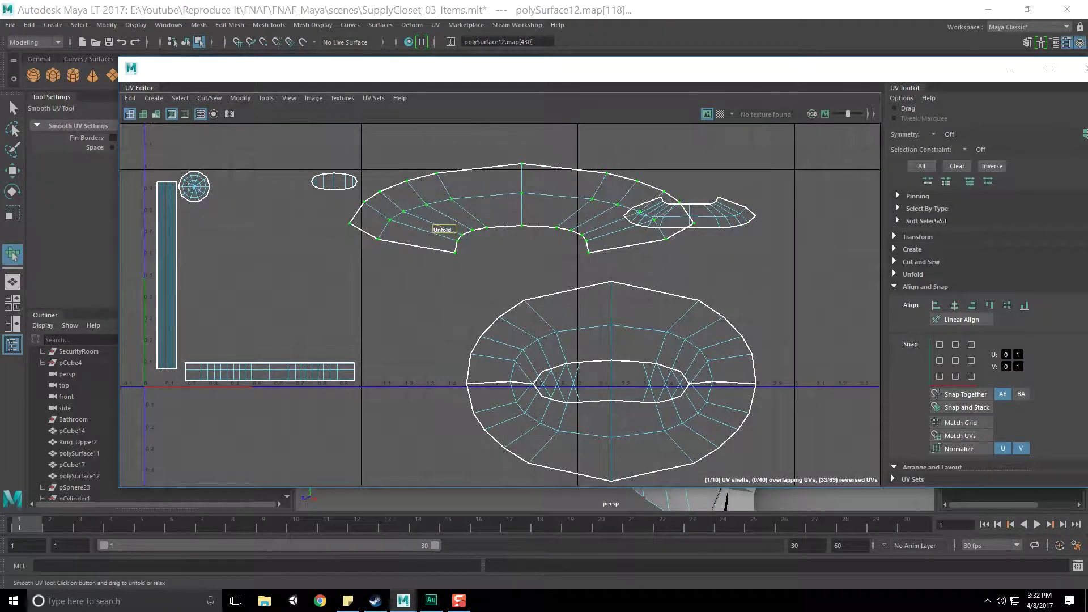
Shift the second sloping-row shell clear of the first and scale it down to match the first one's size.
{"action": "key", "text": "w"}
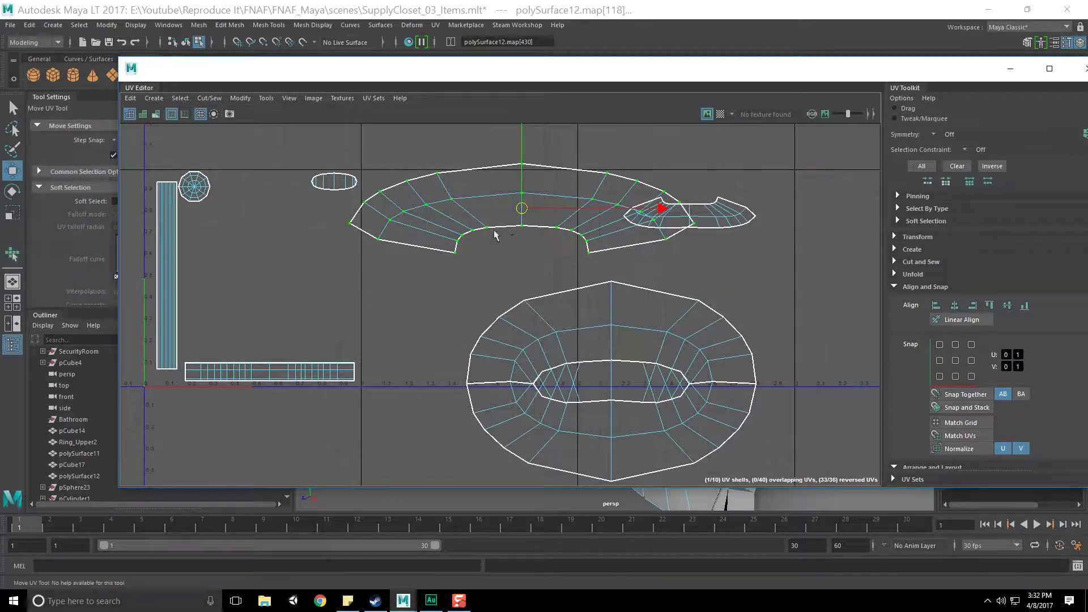
{"action": "left_click_drag", "start_coordinate": [521, 208], "coordinate": [489, 237]}
{"action": "key", "text": "r"}
{"action": "key", "text": "w"}
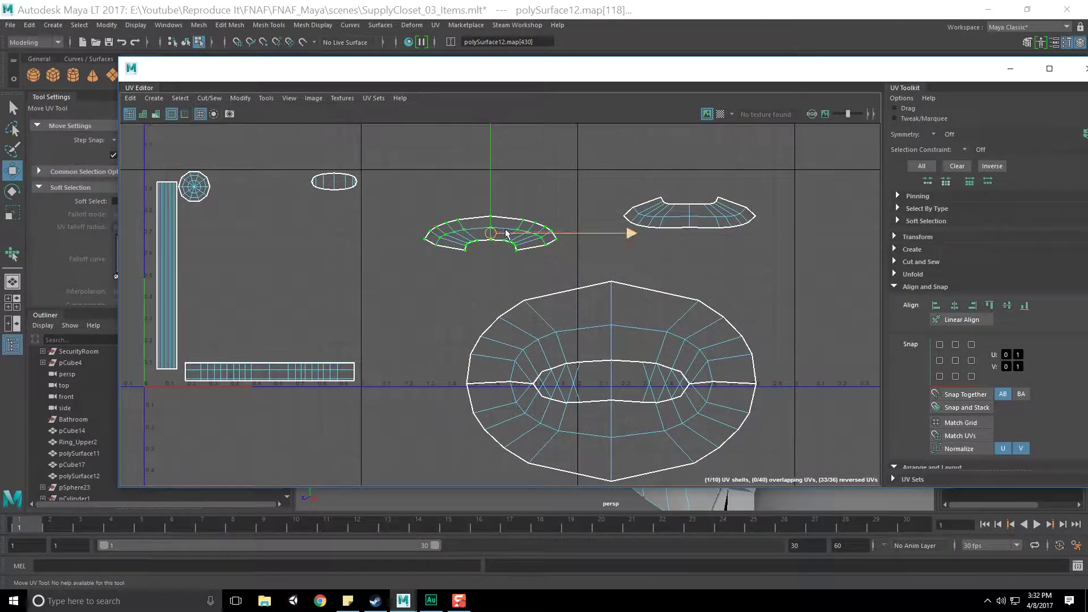
Rotate the second sloping-row shell 180 degrees in 90-degree turns and place it just below the matching half.
{"action": "left_click_drag", "start_coordinate": [805, 66], "coordinate": [656, 69]}
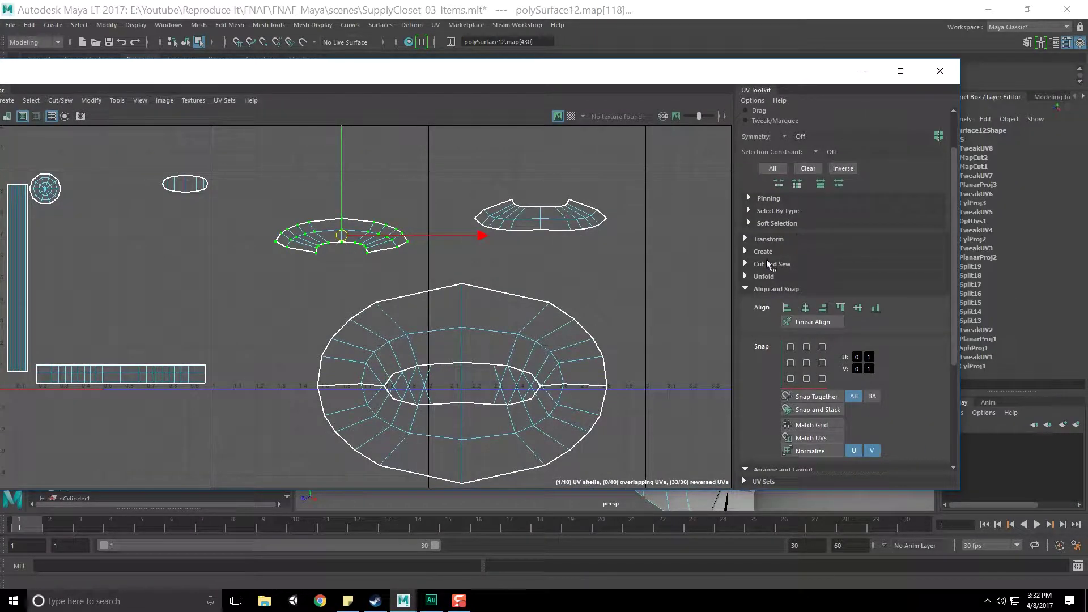
{"action": "left_click", "coordinate": [774, 239]}
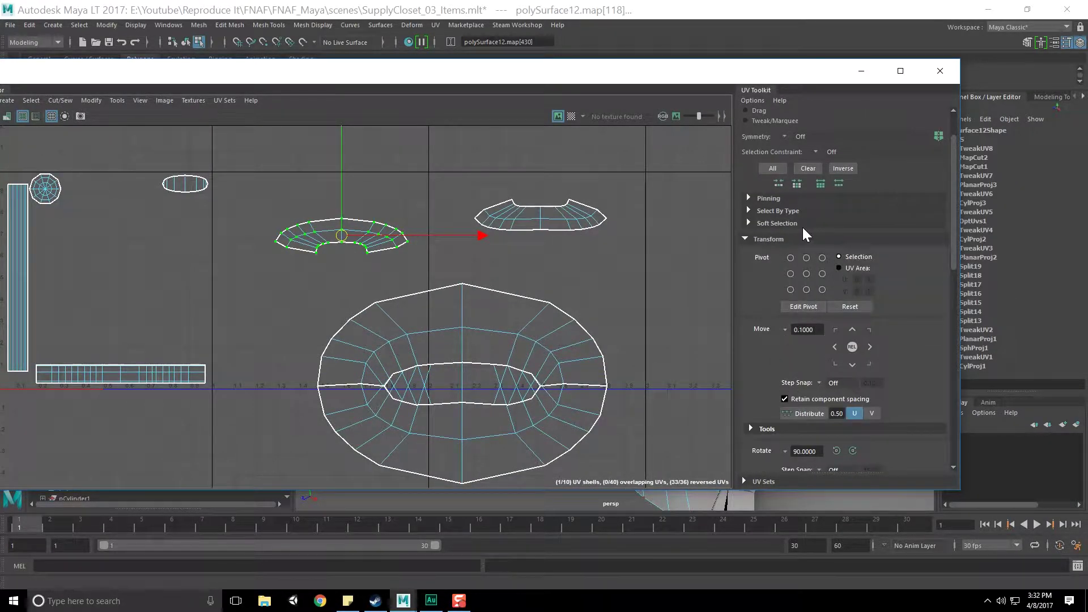
{"action": "scroll", "coordinate": [798, 341], "scroll_direction": "down", "scroll_amount": 5}
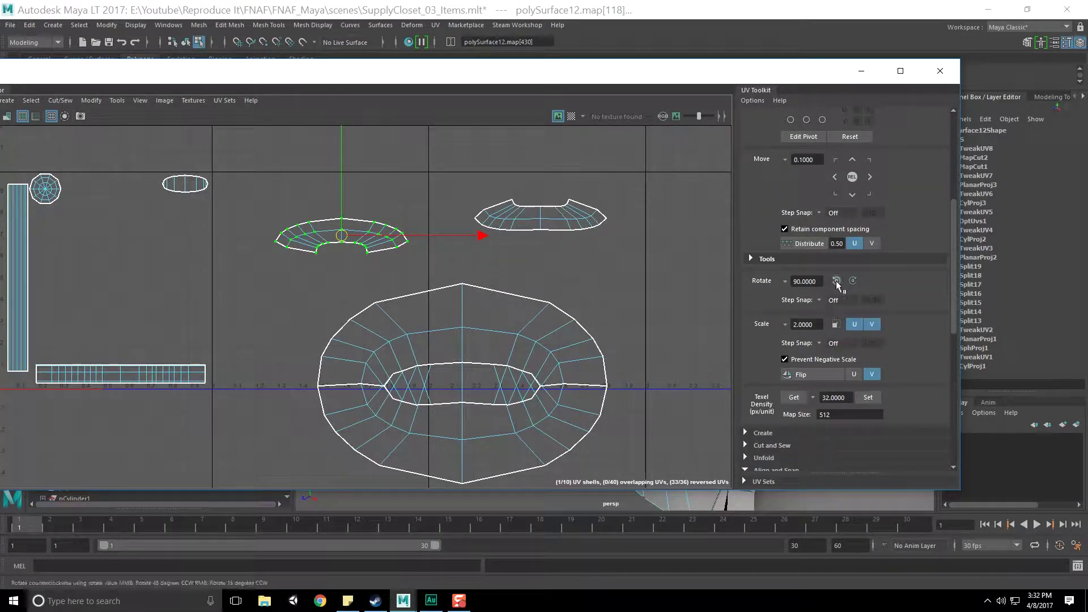
{"action": "left_click_drag", "start_coordinate": [395, 236], "coordinate": [541, 260]}
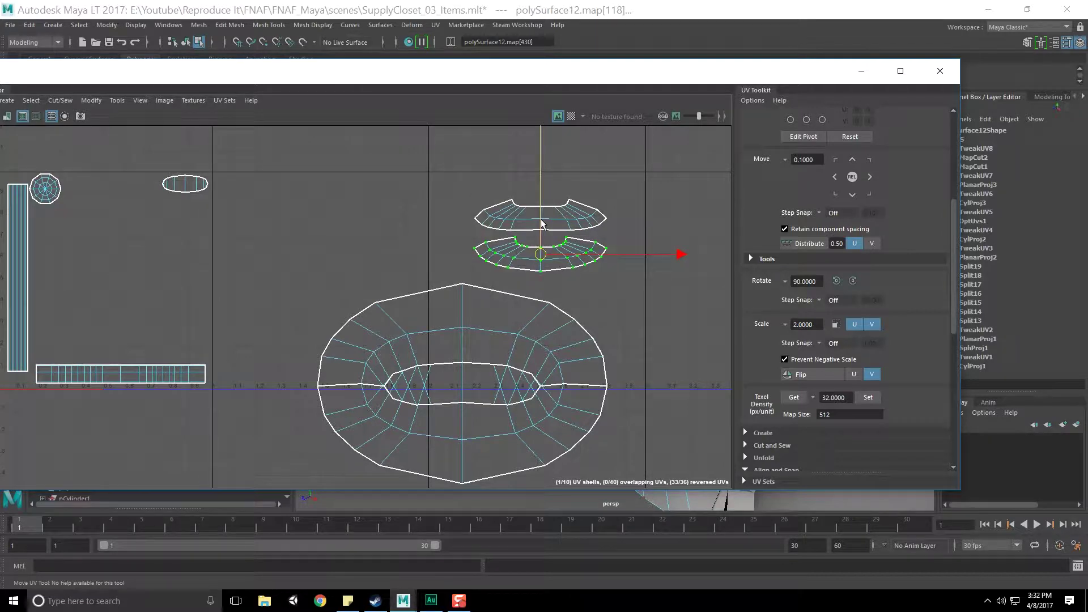
Select the faces of the upper bristle shell and move it away from the lower bristle half.
{"action": "right_click_drag", "start_coordinate": [585, 343], "coordinate": [539, 325]}
{"action": "left_click", "coordinate": [522, 360]}
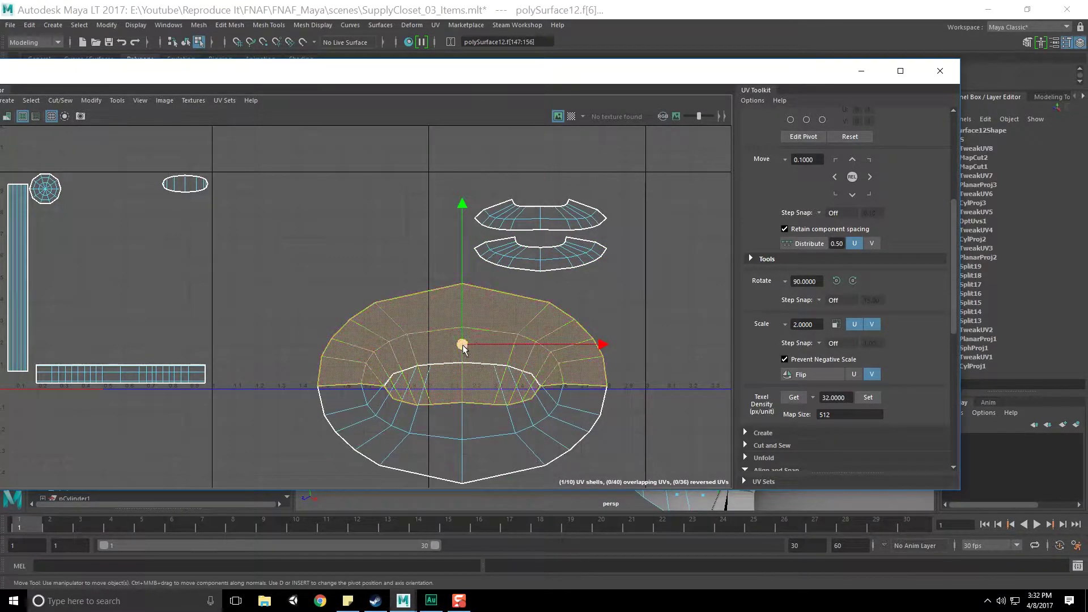
{"action": "left_click_drag", "start_coordinate": [462, 346], "coordinate": [648, 346]}
{"action": "middle_click_drag", "start_coordinate": [635, 343], "coordinate": [507, 277], "text": "alt"}
{"action": "left_click_drag", "start_coordinate": [520, 279], "coordinate": [597, 247]}
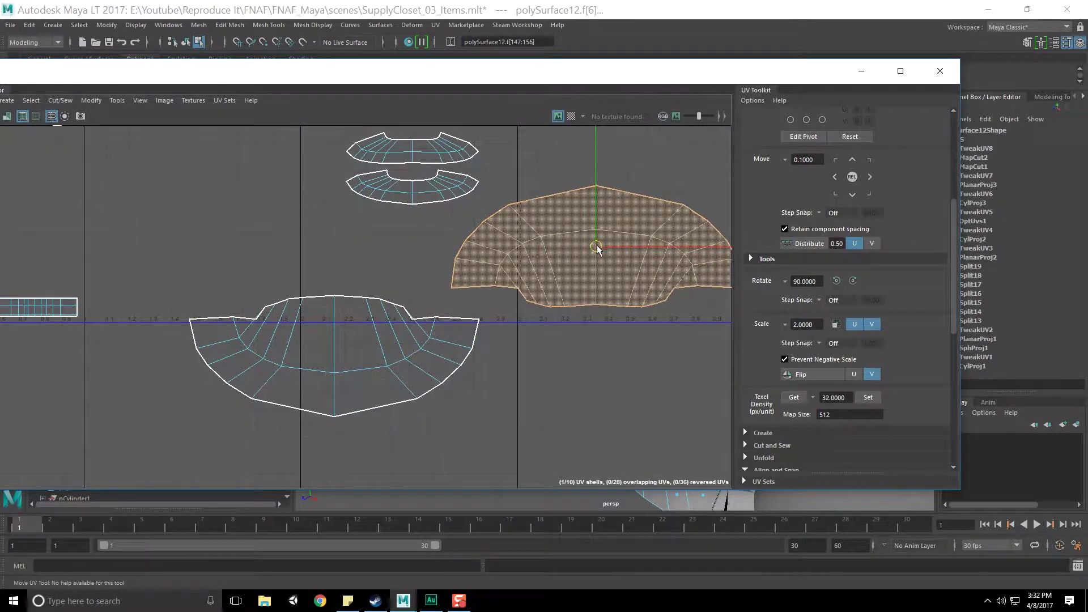
Unfold both bristle shells one after the other with the Smooth UV tool.
{"action": "scroll", "coordinate": [571, 282], "scroll_direction": "down", "scroll_amount": 2}
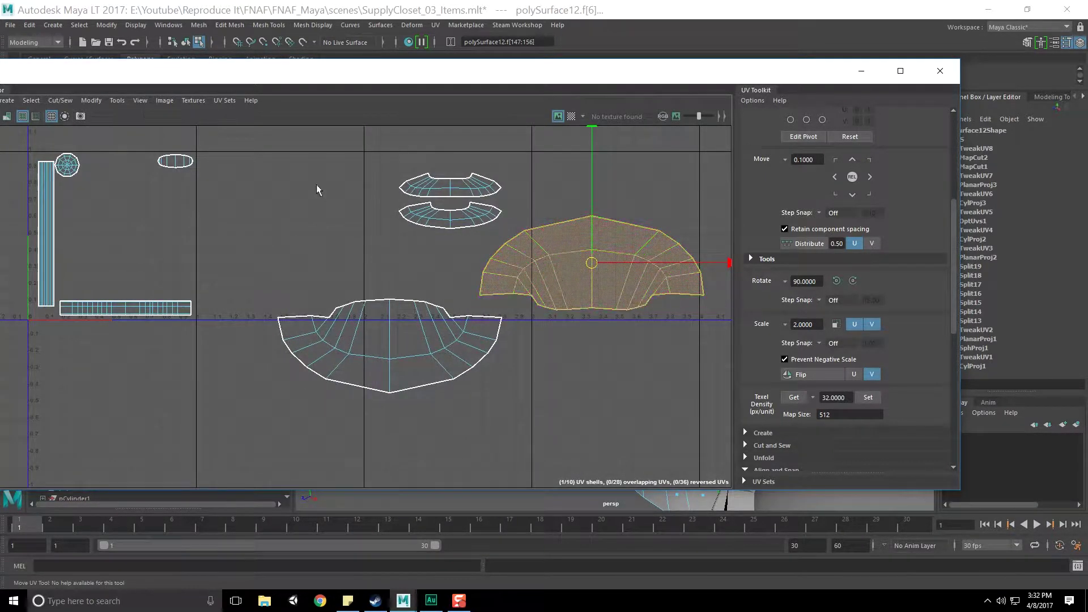
{"action": "left_click", "coordinate": [91, 101]}
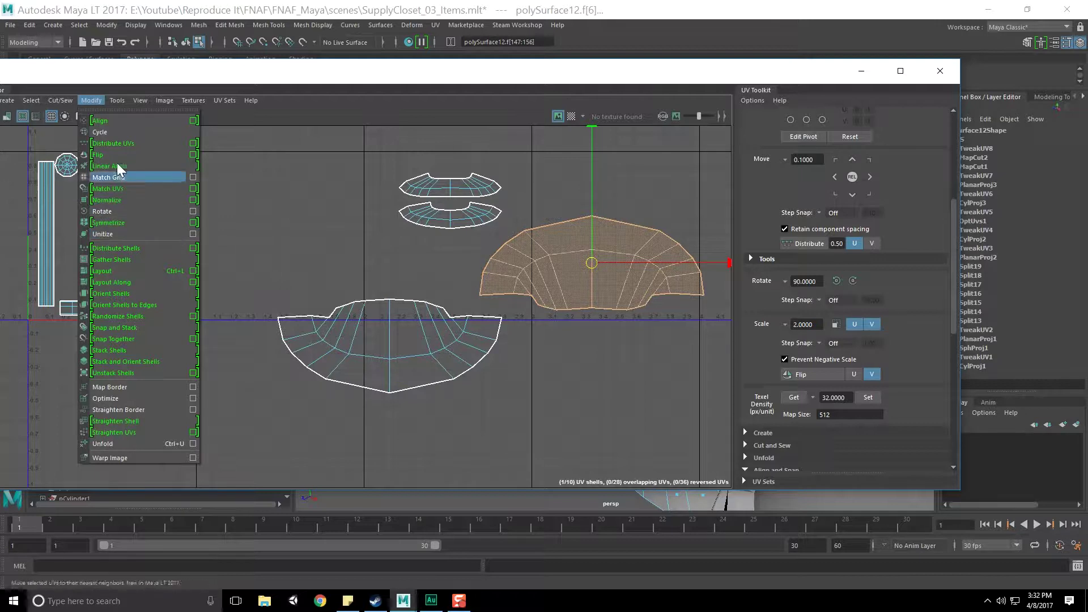
{"action": "mouse_move", "coordinate": [118, 101]}
{"action": "left_click", "coordinate": [140, 206]}
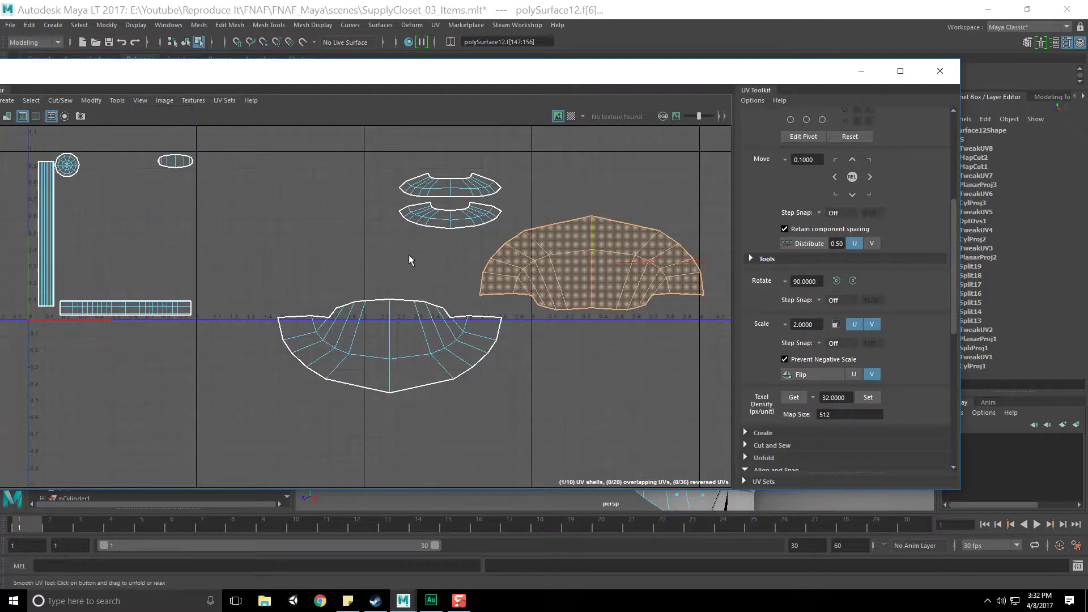
{"action": "right_click_drag", "start_coordinate": [528, 272], "coordinate": [575, 274]}
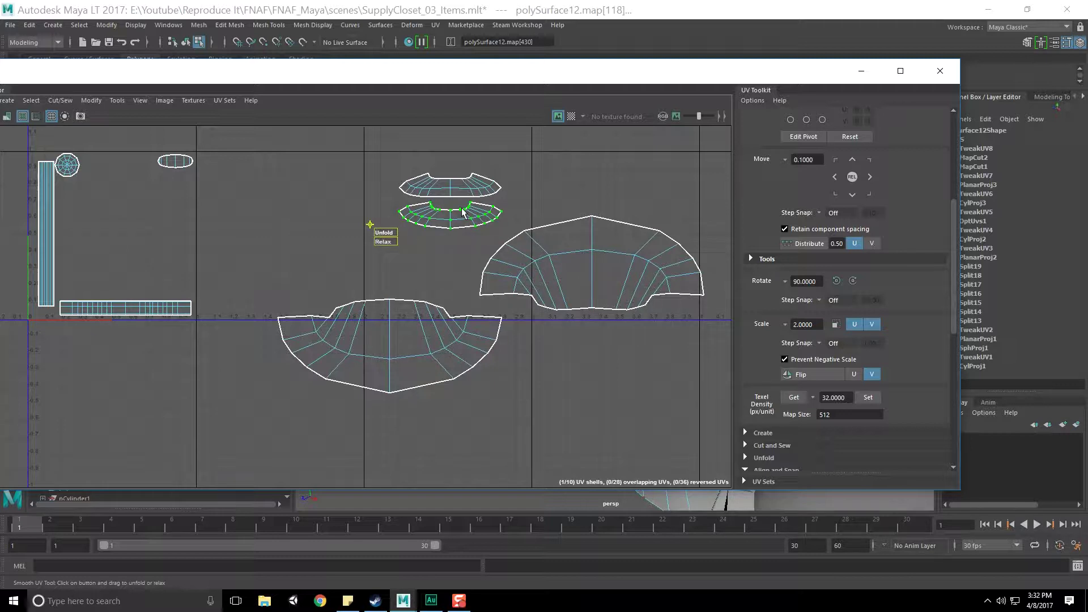
{"action": "left_click_drag", "start_coordinate": [468, 217], "coordinate": [735, 327]}
{"action": "left_click_drag", "start_coordinate": [465, 315], "coordinate": [522, 315]}
{"action": "left_click_drag", "start_coordinate": [265, 277], "coordinate": [519, 390]}
{"action": "left_click_drag", "start_coordinate": [258, 398], "coordinate": [511, 408]}
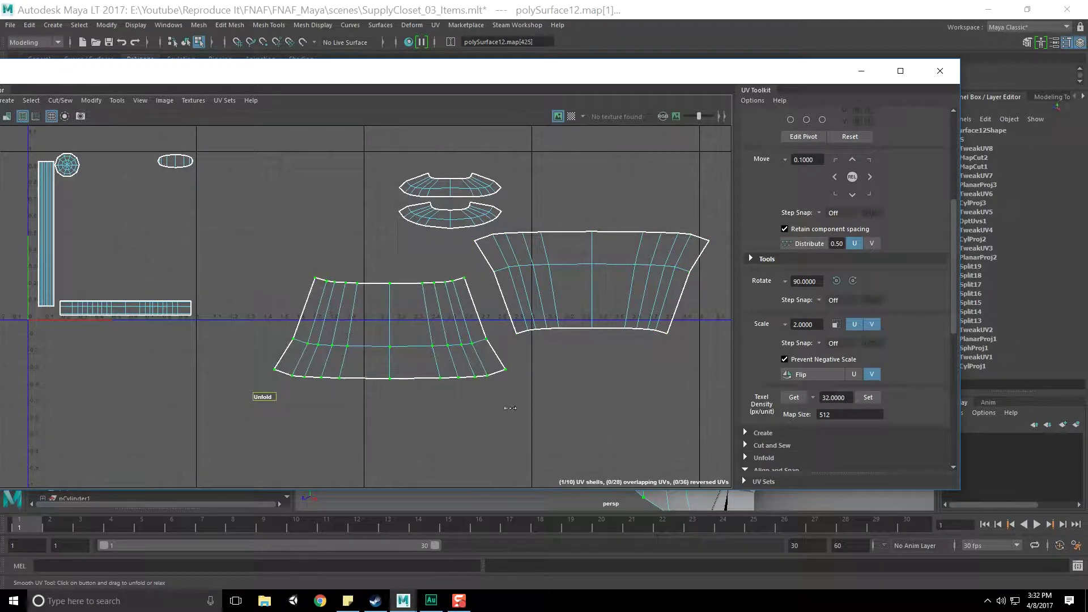
Rotate one unfolded bristle shell 180 degrees in 90-degree turns and stack it on the other bristle shell.
{"action": "right_click_drag", "start_coordinate": [604, 269], "coordinate": [563, 251]}
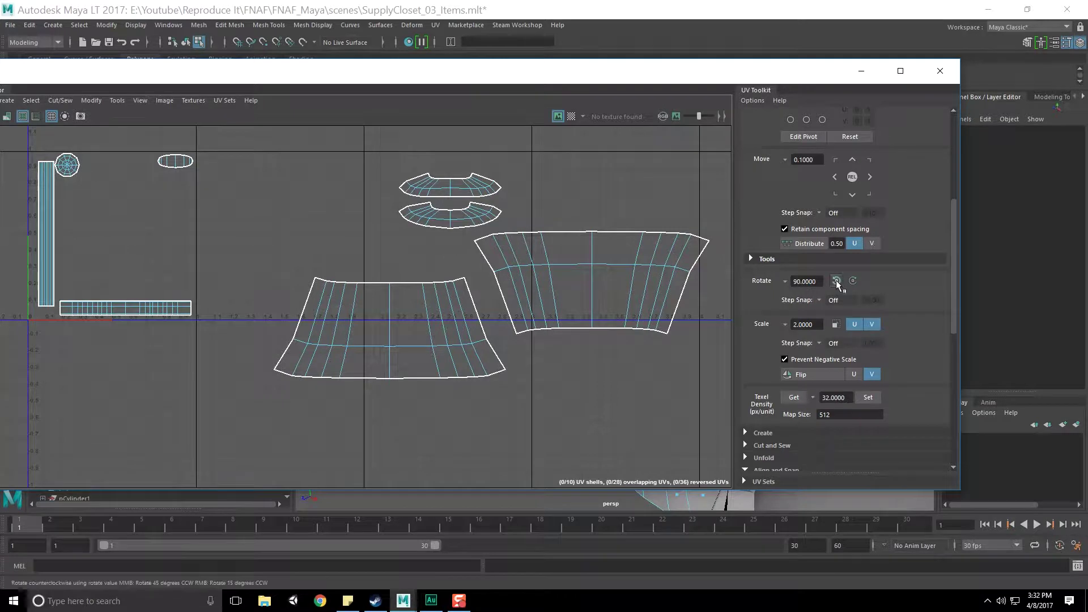
{"action": "left_click", "coordinate": [668, 276]}
{"action": "left_click", "coordinate": [836, 280]}
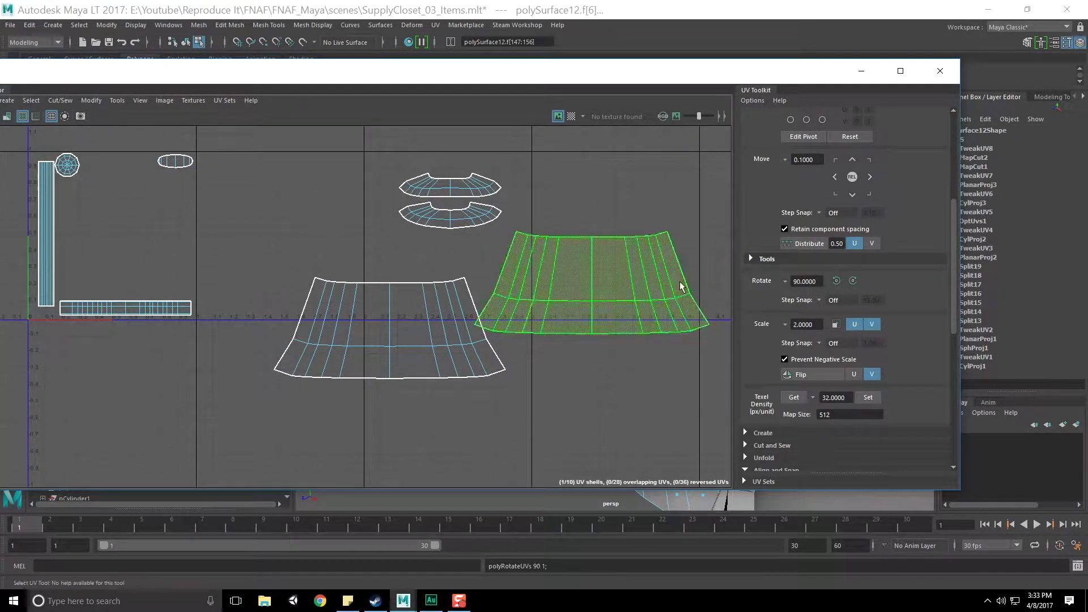
{"action": "left_click_drag", "start_coordinate": [592, 286], "coordinate": [391, 333]}
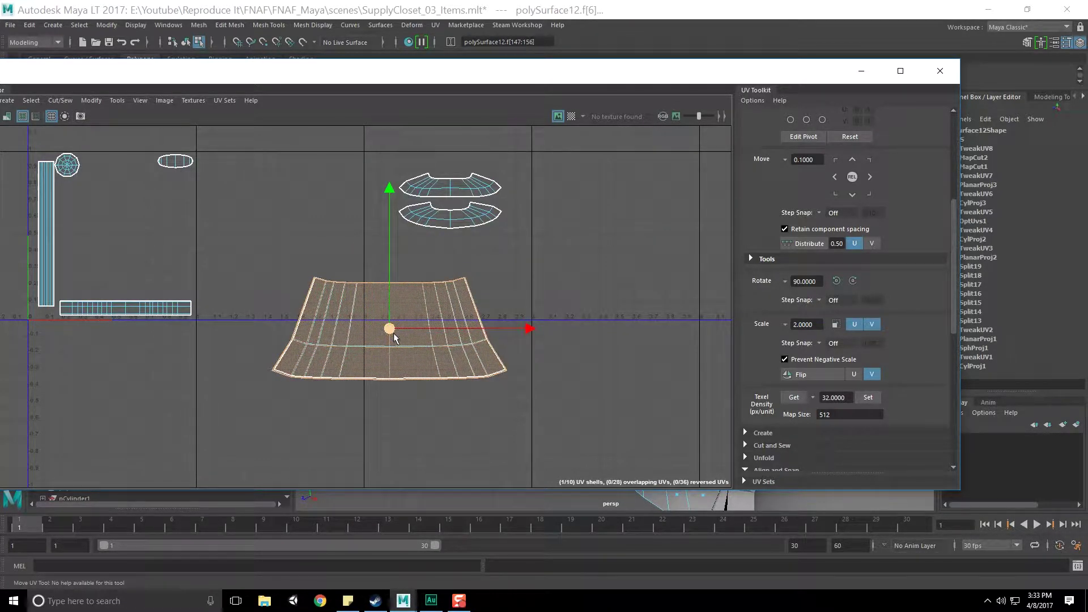
{"action": "key", "text": "d"}
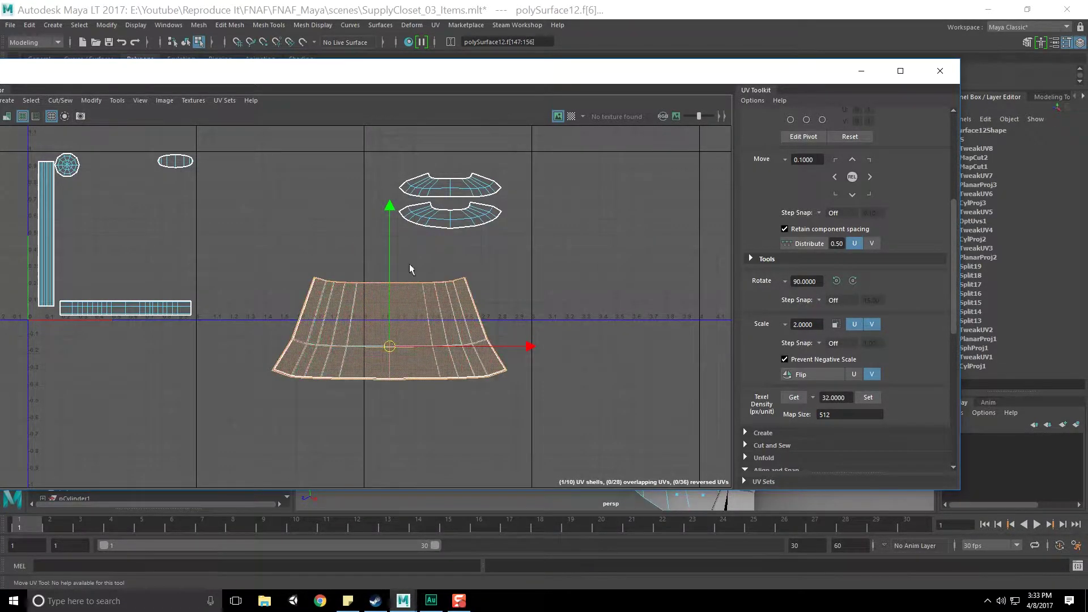
Stack the lower sloping-row shell on the upper one and adjust its rotation and scale to match.
{"action": "middle_click_drag", "start_coordinate": [441, 216], "coordinate": [451, 251], "text": "alt"}
{"action": "scroll", "coordinate": [451, 249], "scroll_direction": "up", "scroll_amount": 1}
{"action": "left_click", "coordinate": [458, 248]}
{"action": "left_click_drag", "start_coordinate": [460, 251], "coordinate": [461, 221]}
{"action": "key", "text": "e"}
{"action": "key", "text": "r"}
Select both stacked sloping-row shells, center them above the bristle shells and scale them up to suit the bristles.
{"action": "right_click_drag", "start_coordinate": [432, 214], "coordinate": [392, 199]}
{"action": "left_click_drag", "start_coordinate": [390, 190], "coordinate": [539, 260]}
{"action": "middle_click_drag", "start_coordinate": [425, 229], "coordinate": [542, 224], "text": "alt"}
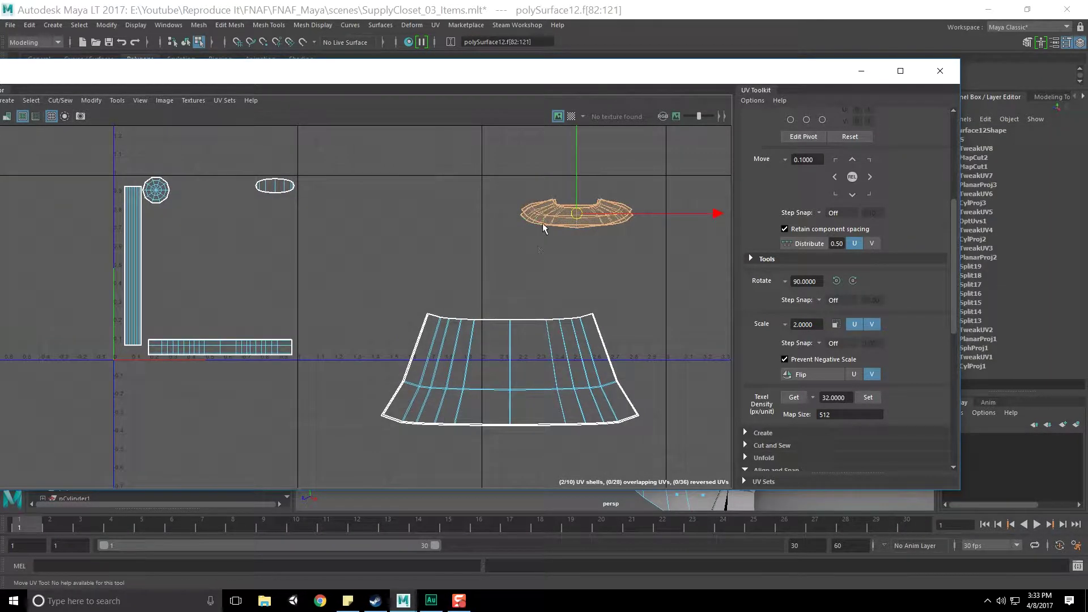
{"action": "left_click_drag", "start_coordinate": [577, 217], "coordinate": [545, 299]}
{"action": "key", "text": "e"}
{"action": "key", "text": "r"}
{"action": "key", "text": "w"}
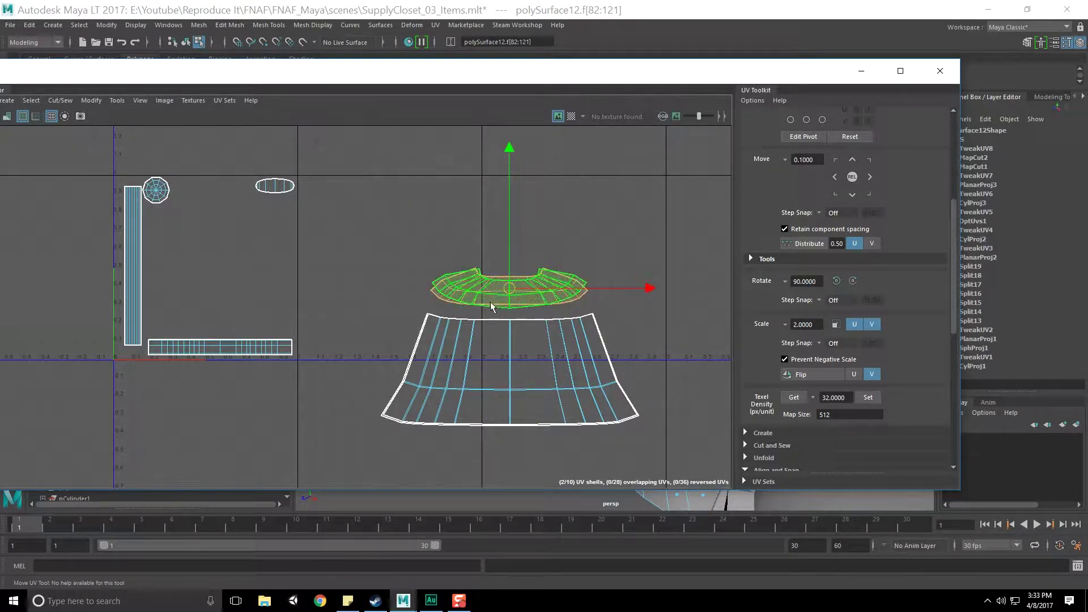
Select all four sloping-row and bristle shells, scale them down together and fit them into the free area of the 0–1 UV space.
{"action": "right_click", "coordinate": [489, 301]}
{"action": "left_click", "coordinate": [439, 284]}
{"action": "left_click_drag", "start_coordinate": [365, 233], "coordinate": [674, 453]}
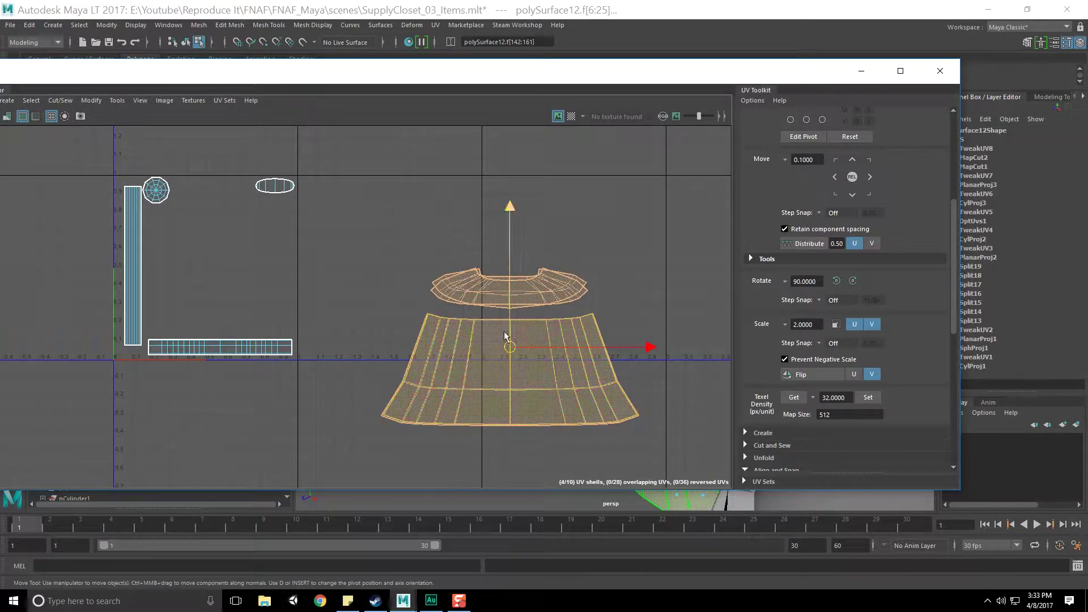
{"action": "key", "text": "r"}
{"action": "left_click_drag", "start_coordinate": [516, 358], "coordinate": [214, 301]}
{"action": "key", "text": "w"}
{"action": "key", "text": "e"}
{"action": "key", "text": "r"}
{"action": "key", "text": "w"}
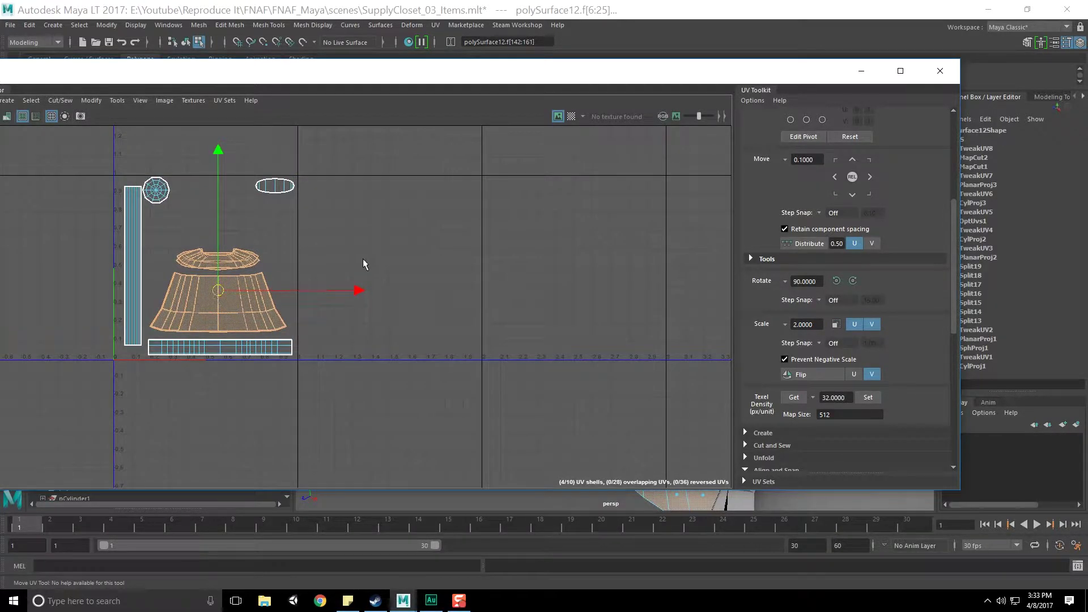
Clear the selection, move the UV Editor window off the viewport to show the checkered broom, and save the scene.
{"action": "left_click", "coordinate": [364, 262]}
{"action": "left_click", "coordinate": [570, 117]}
{"action": "left_click_drag", "start_coordinate": [607, 70], "coordinate": [0, 102]}
{"action": "left_click_drag", "start_coordinate": [417, 242], "coordinate": [668, 289], "text": "alt"}
{"action": "key", "text": "ctrl+s"}
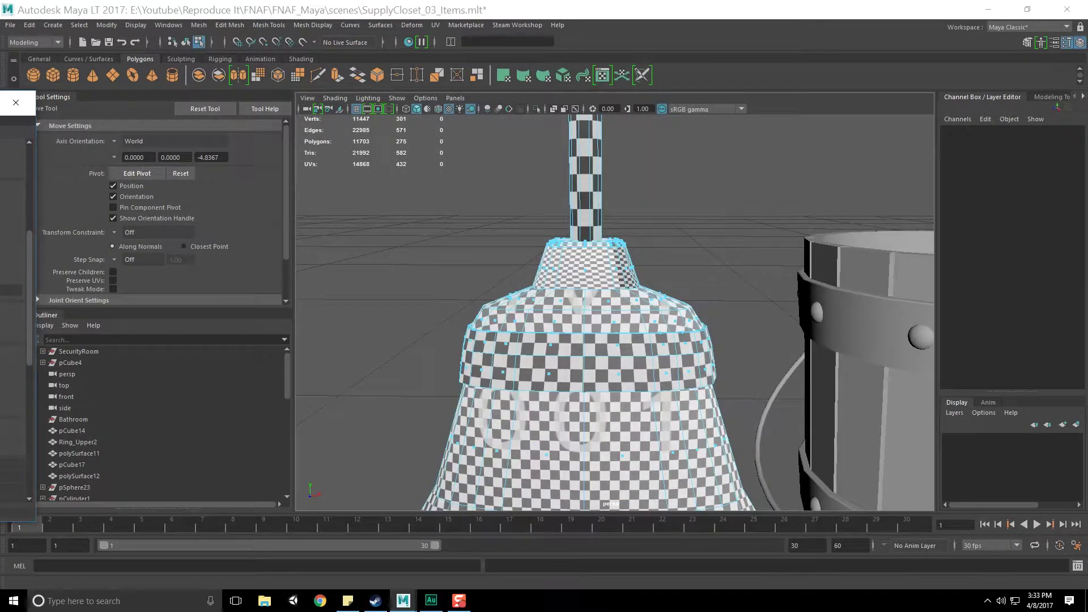
Select all faces of the tapered collar below the handle, apply a planar UV projection and check the resulting shell.
{"action": "left_click_drag", "start_coordinate": [633, 310], "coordinate": [496, 323], "text": "alt"}
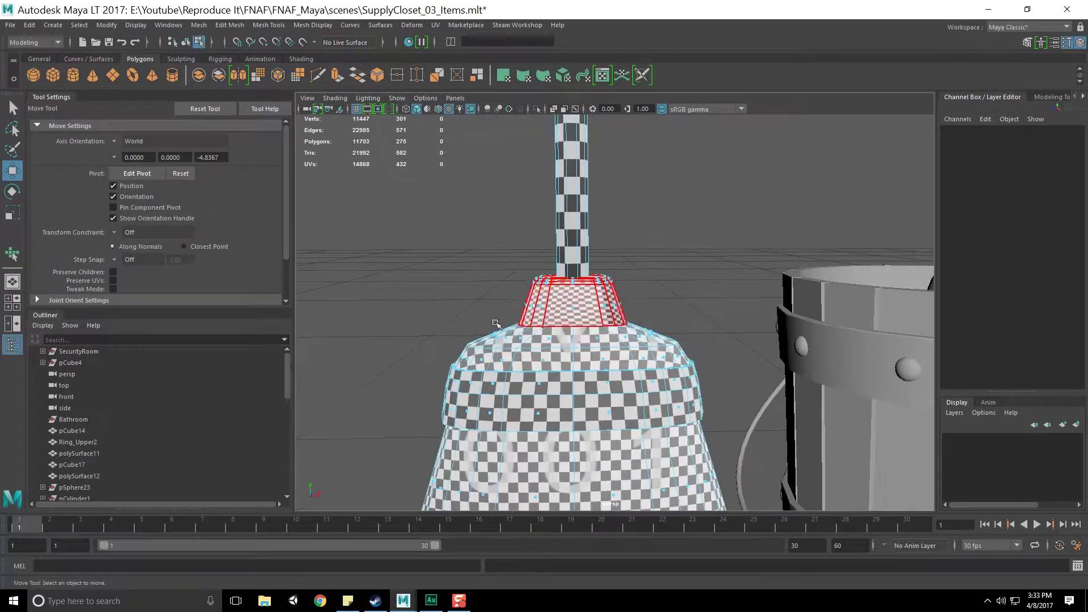
{"action": "left_click_drag", "start_coordinate": [609, 275], "coordinate": [602, 311], "text": "alt"}
{"action": "double_click", "coordinate": [599, 309]}
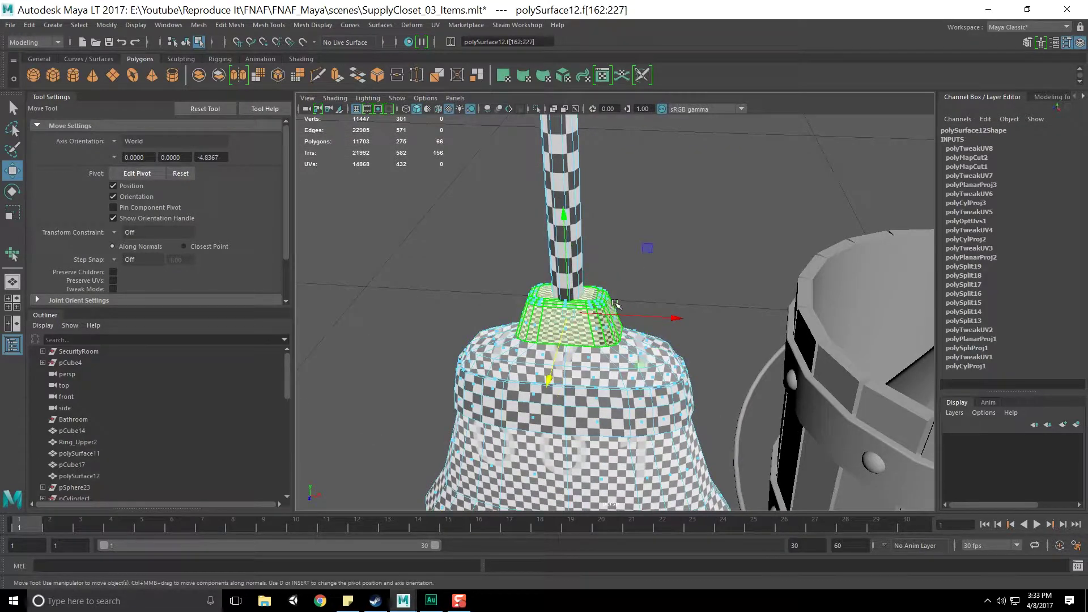
{"action": "left_click_drag", "start_coordinate": [652, 226], "coordinate": [623, 261], "text": "alt"}
{"action": "scroll", "coordinate": [623, 261], "scroll_direction": "down", "scroll_amount": 6}
{"action": "scroll", "coordinate": [629, 287], "scroll_direction": "up", "scroll_amount": 9}
{"action": "mouse_move", "coordinate": [612, 355]}
{"action": "left_mouse_down", "text": "alt"}
{"action": "mouse_move", "coordinate": [577, 339]}
{"action": "mouse_move", "coordinate": [571, 307]}
{"action": "left_mouse_up", "text": "alt"}
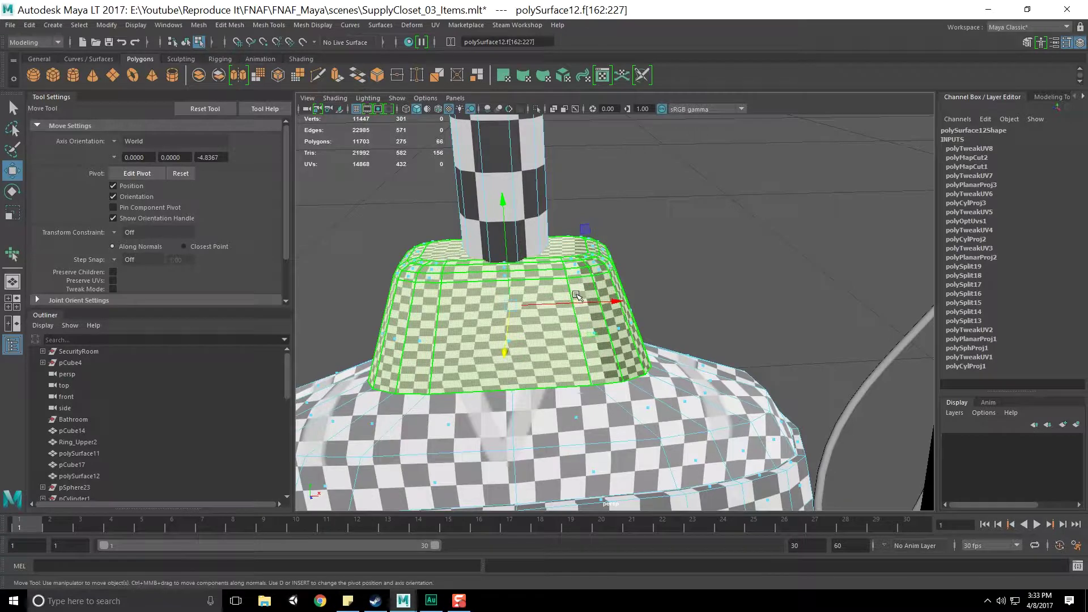
{"action": "left_click_drag", "start_coordinate": [639, 297], "coordinate": [563, 301], "text": "alt"}
{"action": "left_click", "coordinate": [435, 25]}
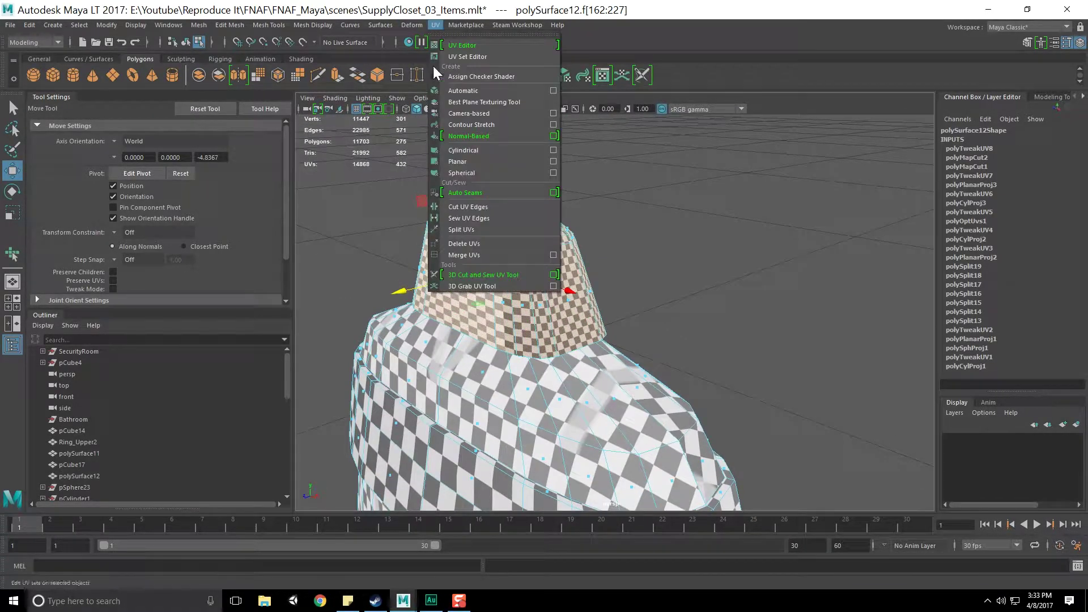
{"action": "left_click", "coordinate": [495, 163]}
{"action": "left_click_drag", "start_coordinate": [594, 283], "coordinate": [623, 286], "text": "alt"}
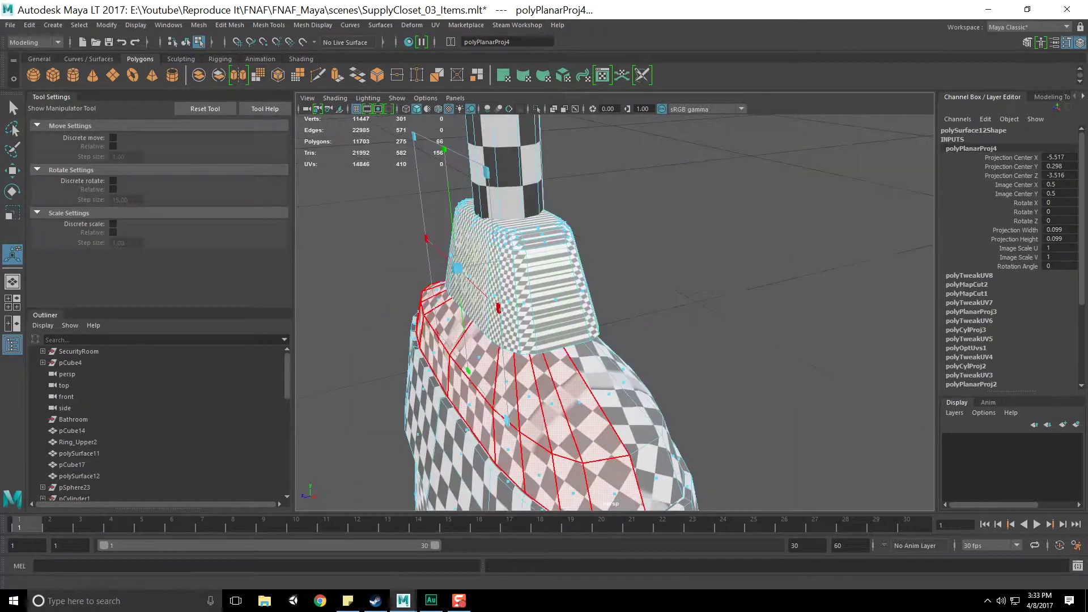
{"action": "left_click_drag", "start_coordinate": [0, 144], "coordinate": [318, 108]}
{"action": "scroll", "coordinate": [292, 275], "scroll_direction": "up", "scroll_amount": 2}
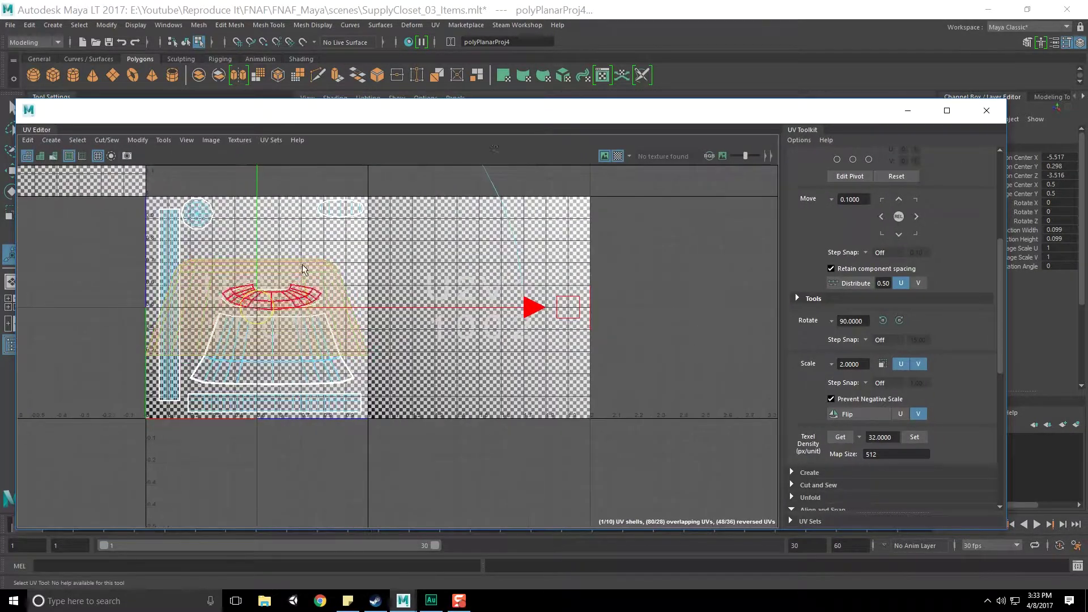
{"action": "left_click_drag", "start_coordinate": [518, 109], "coordinate": [0, 111]}
Insert a single centered edge loop down each narrow end of the collar, using the multiple edge loops option set to 1.
{"action": "left_click_drag", "start_coordinate": [436, 255], "coordinate": [459, 272], "text": "alt"}
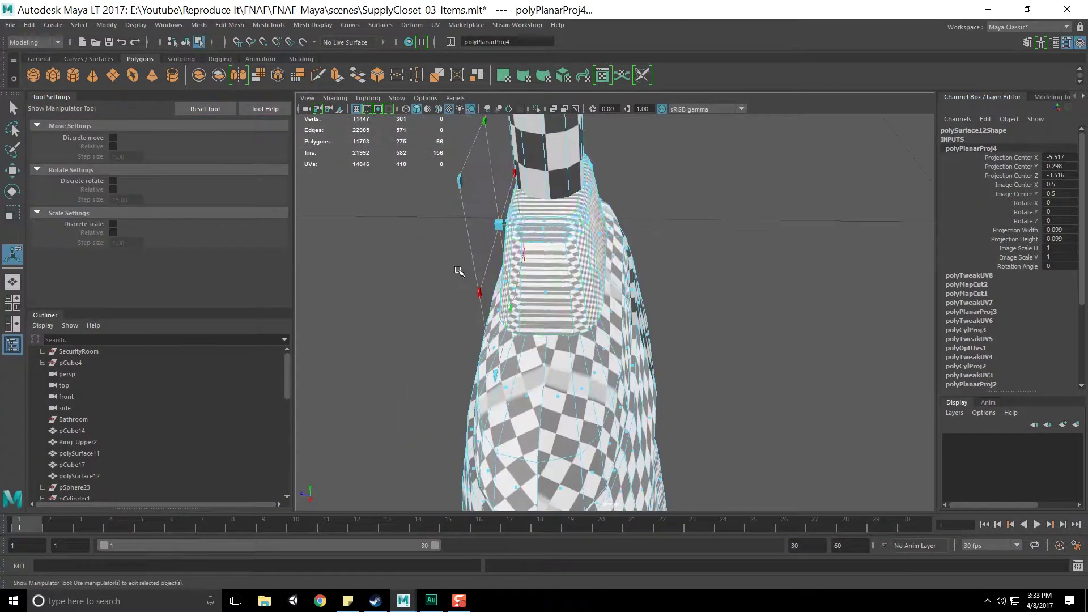
{"action": "mouse_move", "coordinate": [540, 282]}
{"action": "left_mouse_down", "text": "alt"}
{"action": "mouse_move", "coordinate": [592, 270]}
{"action": "mouse_move", "coordinate": [533, 300]}
{"action": "left_mouse_up", "text": "alt"}
{"action": "key", "text": "q"}
{"action": "right_click_drag", "start_coordinate": [537, 284], "coordinate": [537, 255]}
{"action": "left_click_drag", "start_coordinate": [534, 255], "coordinate": [572, 275], "text": "alt"}
{"action": "key", "text": "F8"}
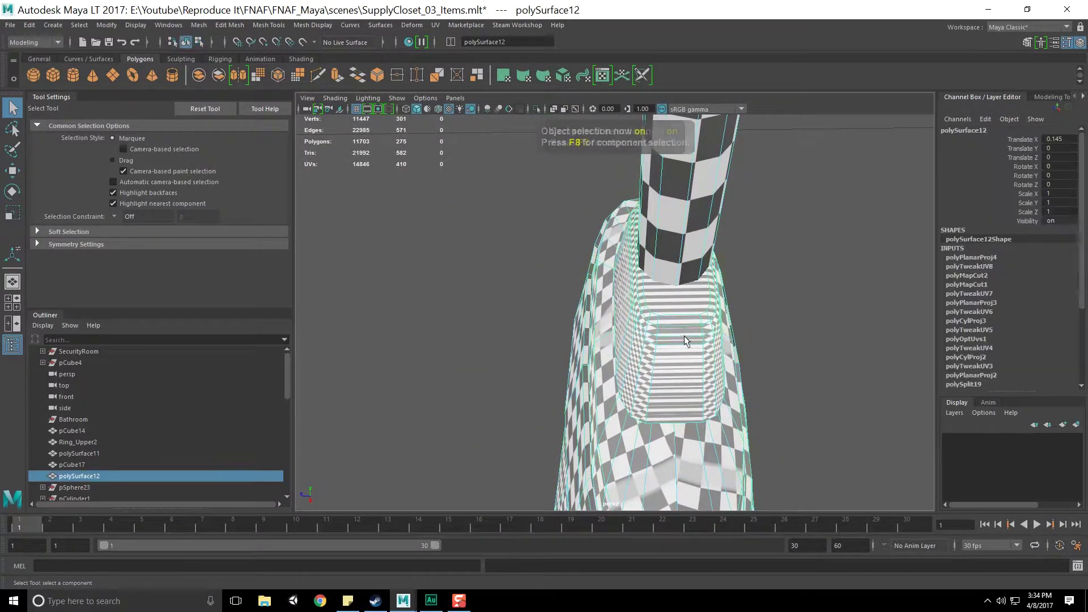
{"action": "left_click_drag", "start_coordinate": [836, 330], "coordinate": [641, 322], "text": "alt"}
{"action": "right_click", "coordinate": [435, 278], "text": "shift"}
{"action": "left_click", "coordinate": [374, 294]}
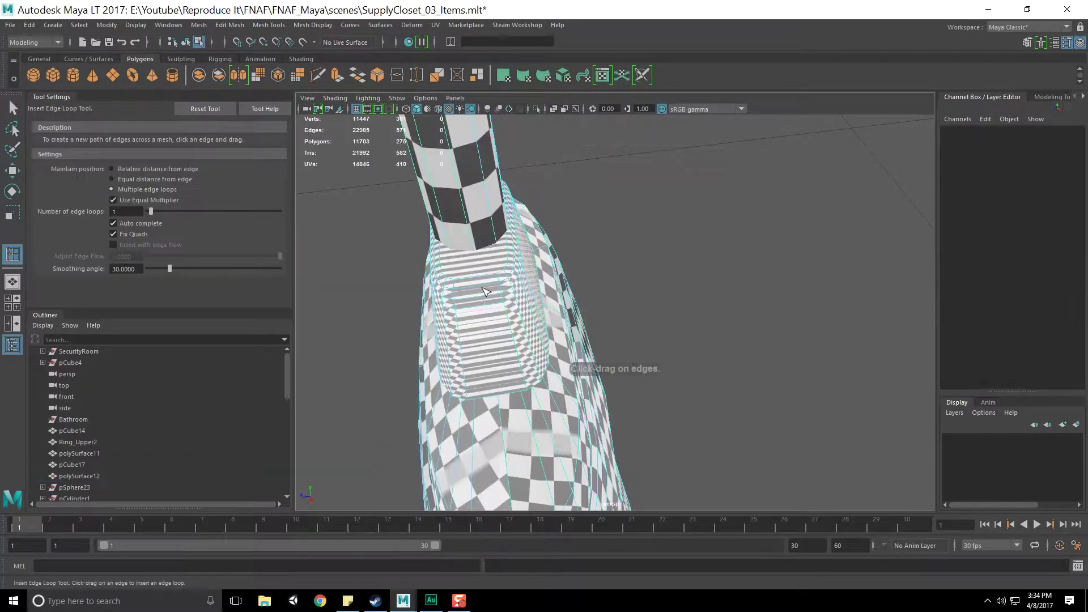
{"action": "left_click", "coordinate": [141, 189]}
{"action": "mouse_move", "coordinate": [482, 284]}
{"action": "left_mouse_down"}
{"action": "mouse_move", "coordinate": [453, 293]}
{"action": "mouse_move", "coordinate": [448, 312]}
{"action": "mouse_move", "coordinate": [630, 356]}
{"action": "mouse_move", "coordinate": [606, 350]}
{"action": "left_mouse_up"}
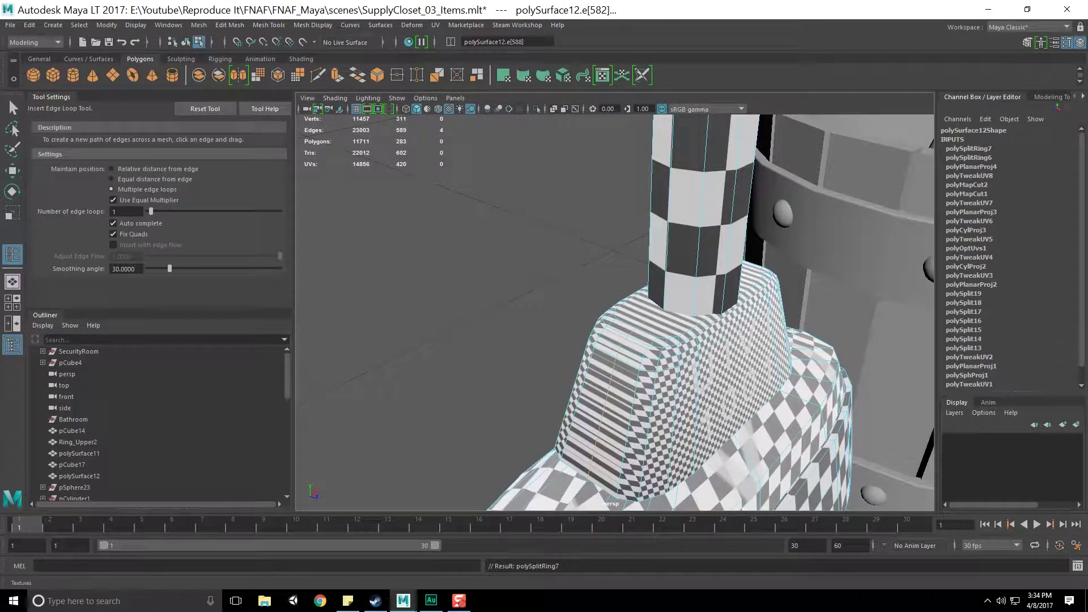
Cut an edge lengthwise across the collar's top face with Multi-Cut, connecting the center edges of its two narrow ends.
{"action": "key", "text": "q"}
{"action": "left_click_drag", "start_coordinate": [680, 317], "coordinate": [639, 332], "text": "alt"}
{"action": "right_click_drag", "start_coordinate": [630, 335], "coordinate": [566, 334], "text": "shift"}
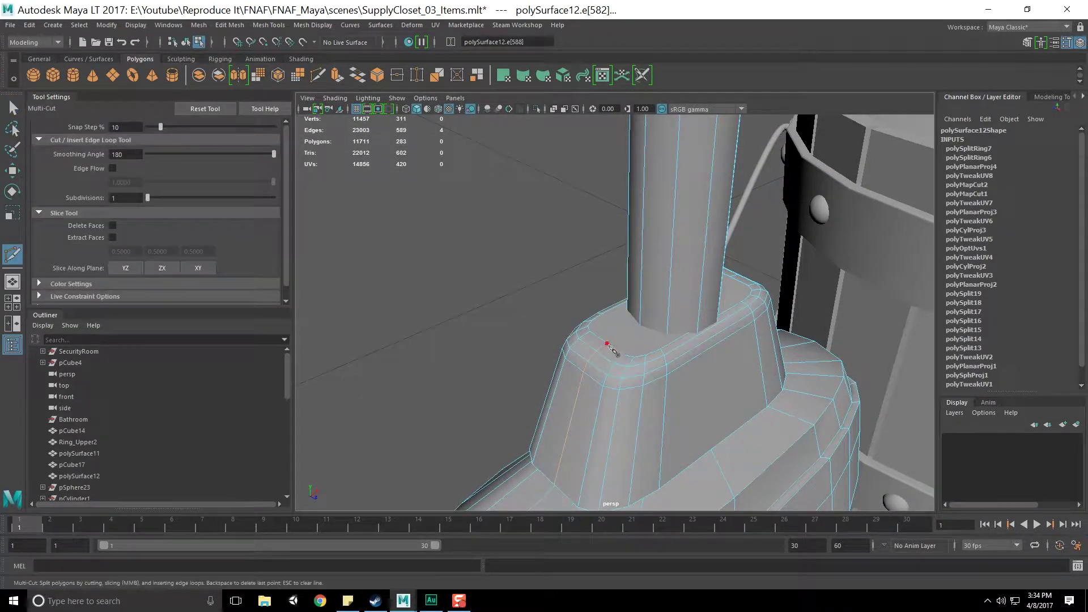
{"action": "left_click_drag", "start_coordinate": [753, 339], "coordinate": [600, 342], "text": "alt"}
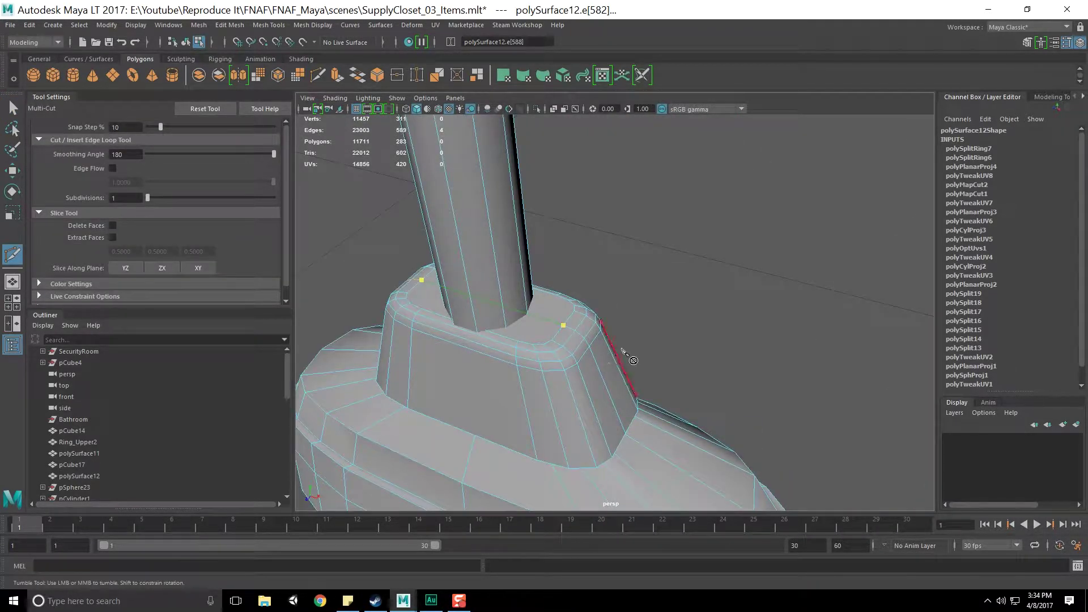
{"action": "key", "text": "Return"}
Insert a single centered edge loop down each broad side of the collar.
{"action": "left_click_drag", "start_coordinate": [584, 387], "coordinate": [632, 376], "text": "alt"}
{"action": "key", "text": "F8"}
{"action": "key", "text": "F8"}
{"action": "key", "text": "F8"}
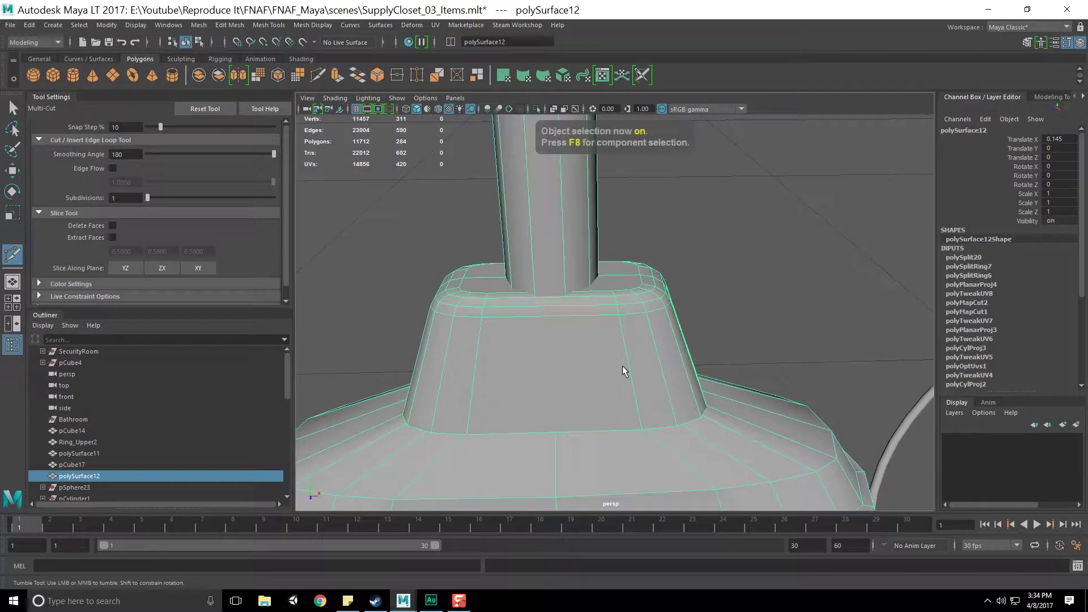
{"action": "key", "text": "q"}
{"action": "key", "text": "F8"}
{"action": "right_click_drag", "start_coordinate": [569, 327], "coordinate": [502, 338], "text": "shift"}
{"action": "left_click", "coordinate": [547, 318]}
{"action": "left_click_drag", "start_coordinate": [637, 320], "coordinate": [517, 341], "text": "alt"}
{"action": "left_click", "coordinate": [551, 199]}
{"action": "key", "text": "q"}
{"action": "right_click_drag", "start_coordinate": [517, 343], "coordinate": [468, 335], "text": "shift"}
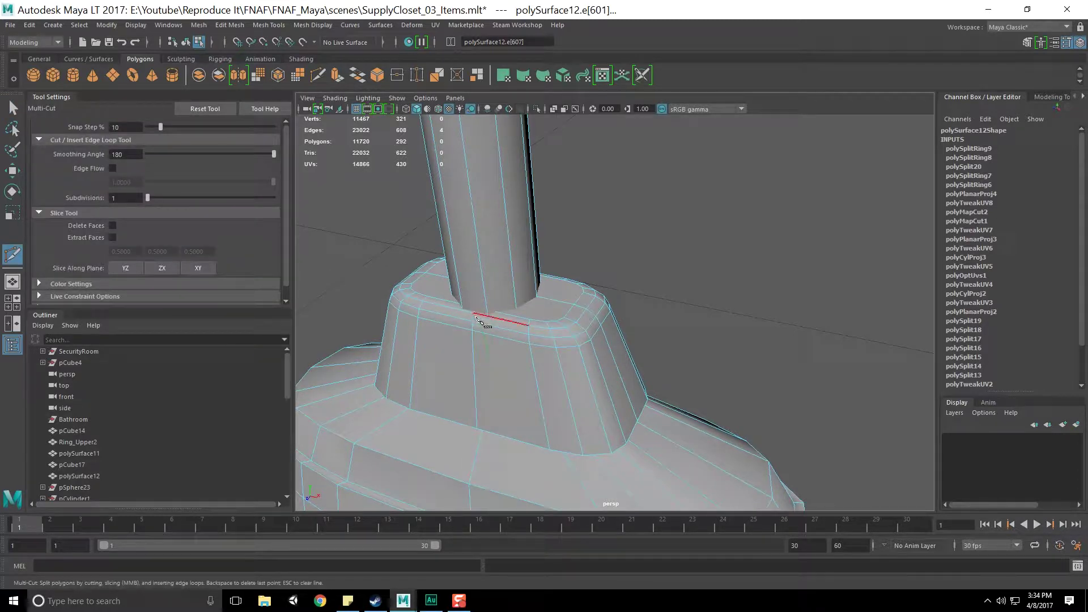
{"action": "left_click_drag", "start_coordinate": [476, 306], "coordinate": [529, 336], "text": "alt"}
{"action": "left_click_drag", "start_coordinate": [543, 294], "coordinate": [533, 343], "text": "alt"}
{"action": "middle_click_drag", "start_coordinate": [532, 342], "coordinate": [674, 177], "text": "alt"}
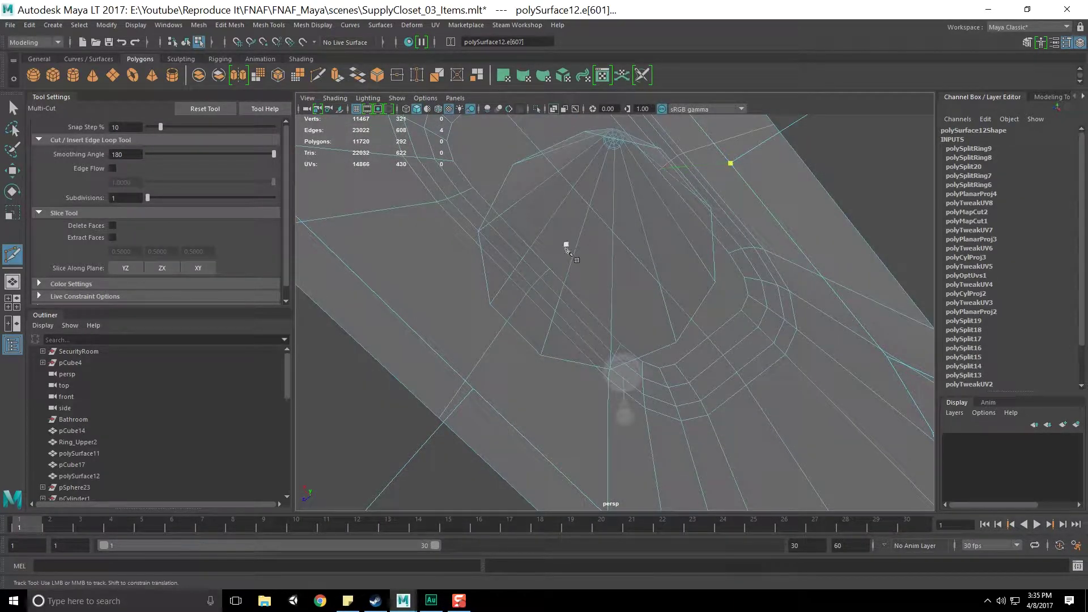
{"action": "scroll", "coordinate": [543, 337], "scroll_direction": "down", "scroll_amount": 4}
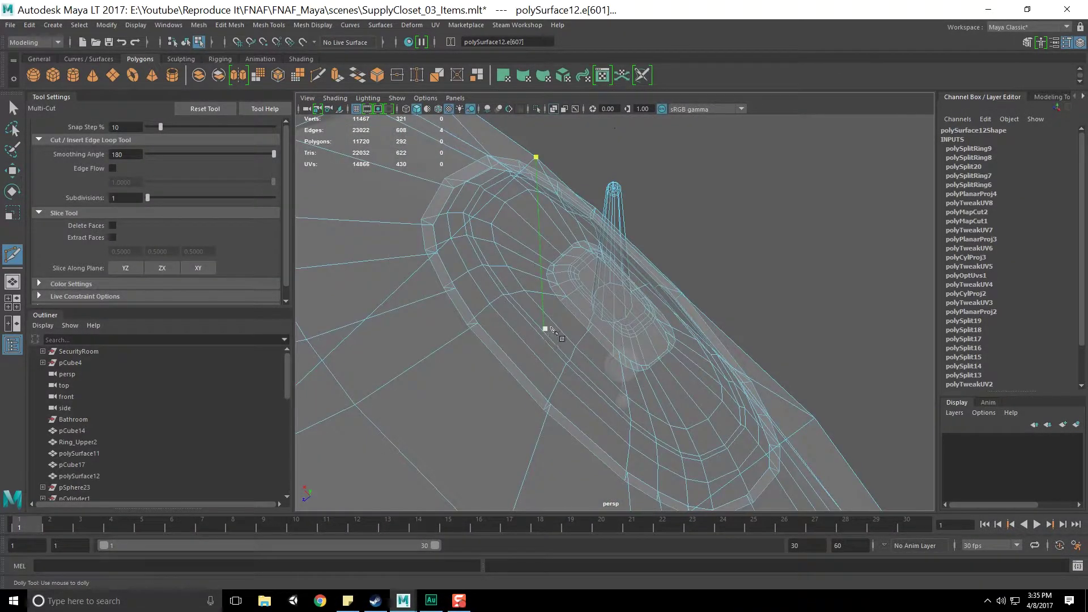
{"action": "left_click_drag", "start_coordinate": [545, 332], "coordinate": [556, 391], "text": "alt"}
{"action": "middle_click_drag", "start_coordinate": [556, 392], "coordinate": [605, 194], "text": "alt"}
{"action": "middle_click_drag", "start_coordinate": [607, 357], "coordinate": [607, 159], "text": "alt"}
{"action": "left_click_drag", "start_coordinate": [608, 159], "coordinate": [570, 188], "text": "alt"}
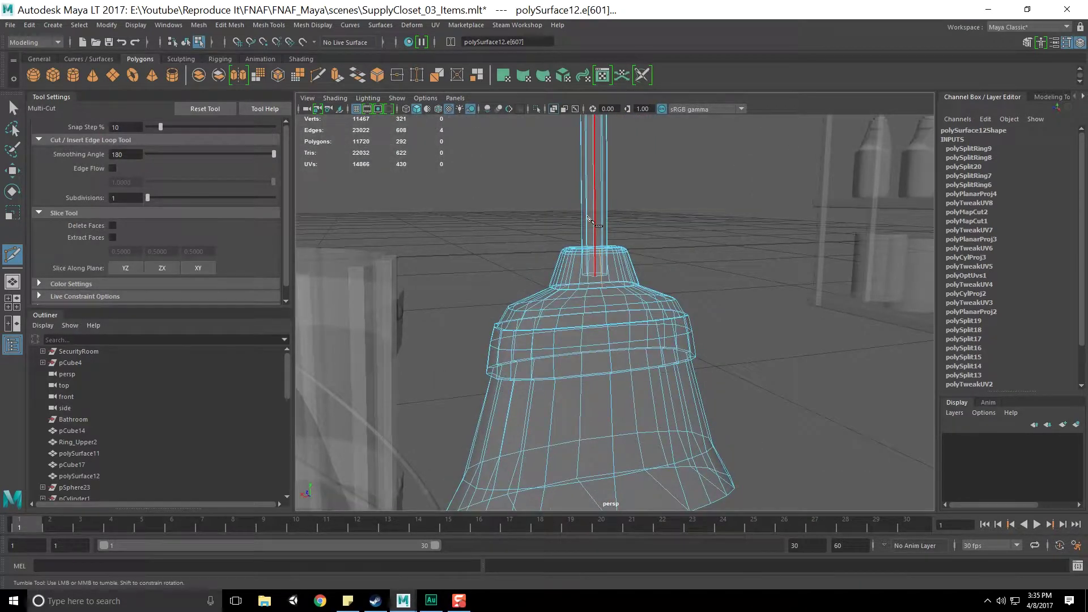
Select the ring of vertices at the handle's lower end and move it straight up until it clears the collar.
{"action": "scroll", "coordinate": [571, 188], "scroll_direction": "up", "scroll_amount": 5}
{"action": "key", "text": "q"}
{"action": "right_click_drag", "start_coordinate": [566, 149], "coordinate": [566, 166]}
{"action": "left_click_drag", "start_coordinate": [573, 234], "coordinate": [575, 254], "text": "alt"}
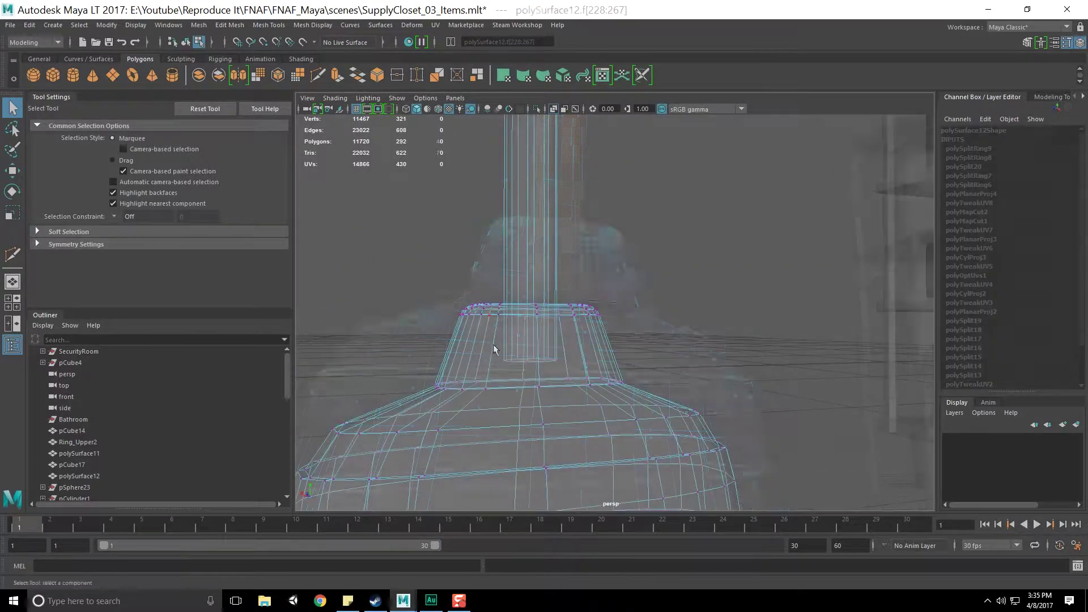
{"action": "left_click_drag", "start_coordinate": [493, 345], "coordinate": [561, 366]}
{"action": "key", "text": "w"}
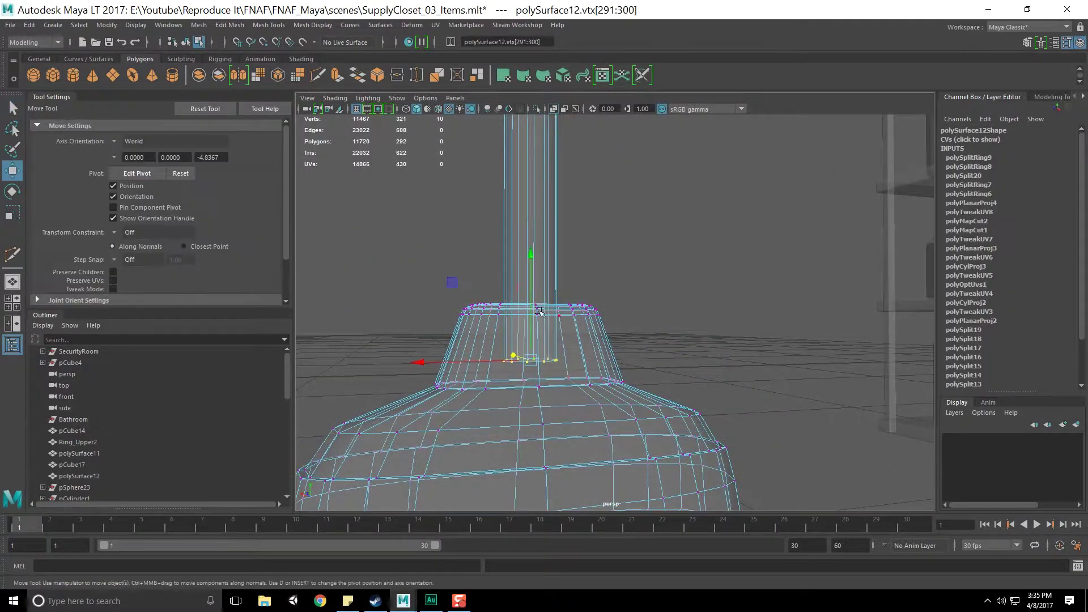
{"action": "left_click_drag", "start_coordinate": [528, 259], "coordinate": [533, 205]}
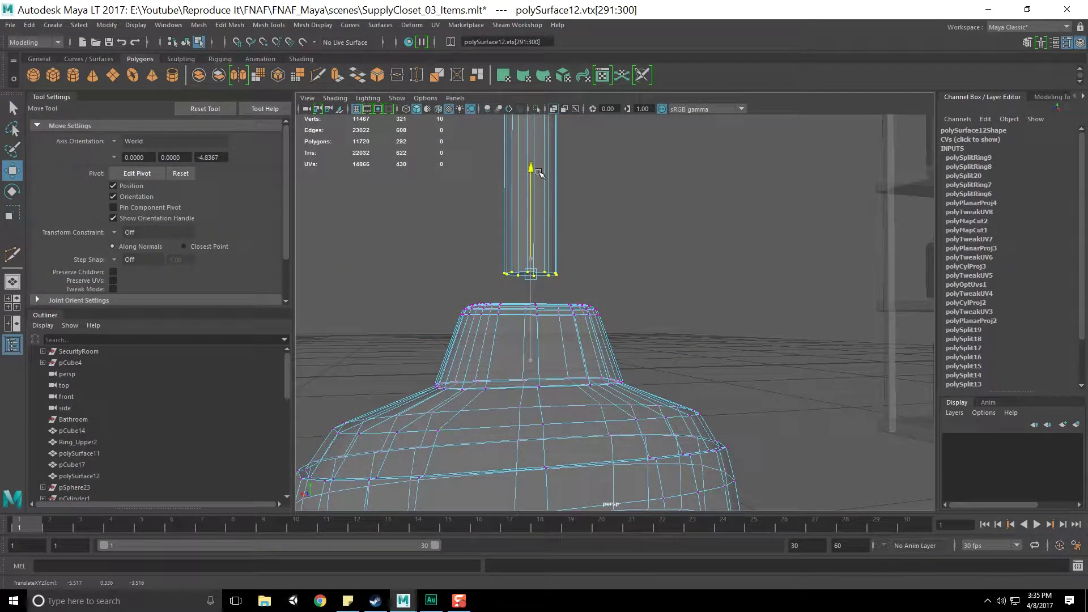
Undo the accidental extrude and cut an edge across the collar's top with Multi-Cut, joining the center edges of its broad sides.
{"action": "left_click_drag", "start_coordinate": [547, 293], "coordinate": [549, 304], "text": "alt"}
{"action": "middle_click_drag", "start_coordinate": [593, 306], "coordinate": [598, 253], "text": "alt"}
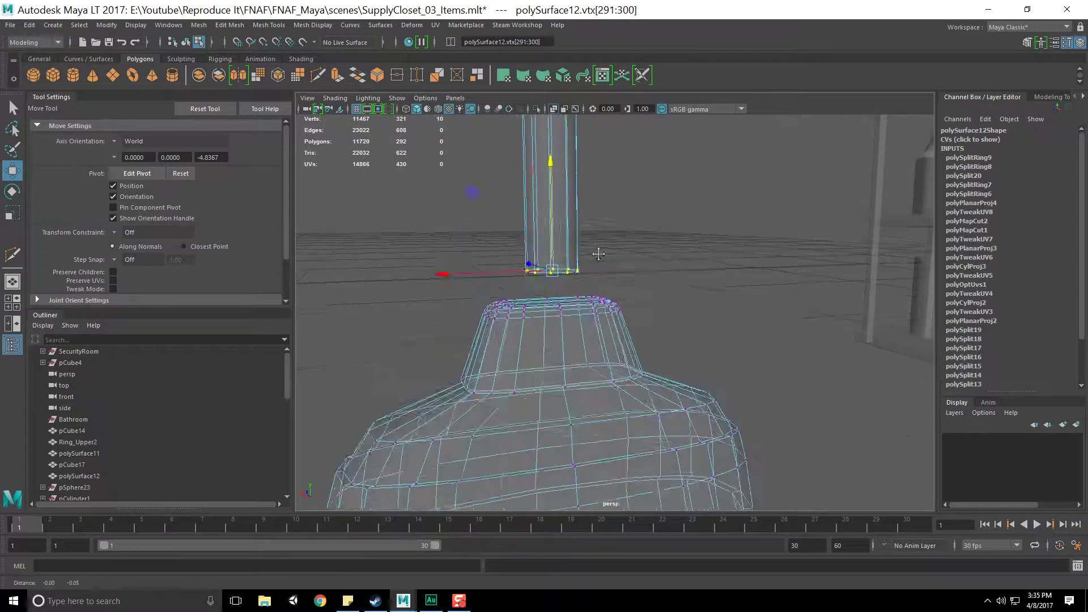
{"action": "scroll", "coordinate": [583, 243], "scroll_direction": "up", "scroll_amount": 4}
{"action": "scroll", "coordinate": [575, 256], "scroll_direction": "down", "scroll_amount": 4}
{"action": "left_click_drag", "start_coordinate": [576, 256], "coordinate": [589, 274], "text": "alt"}
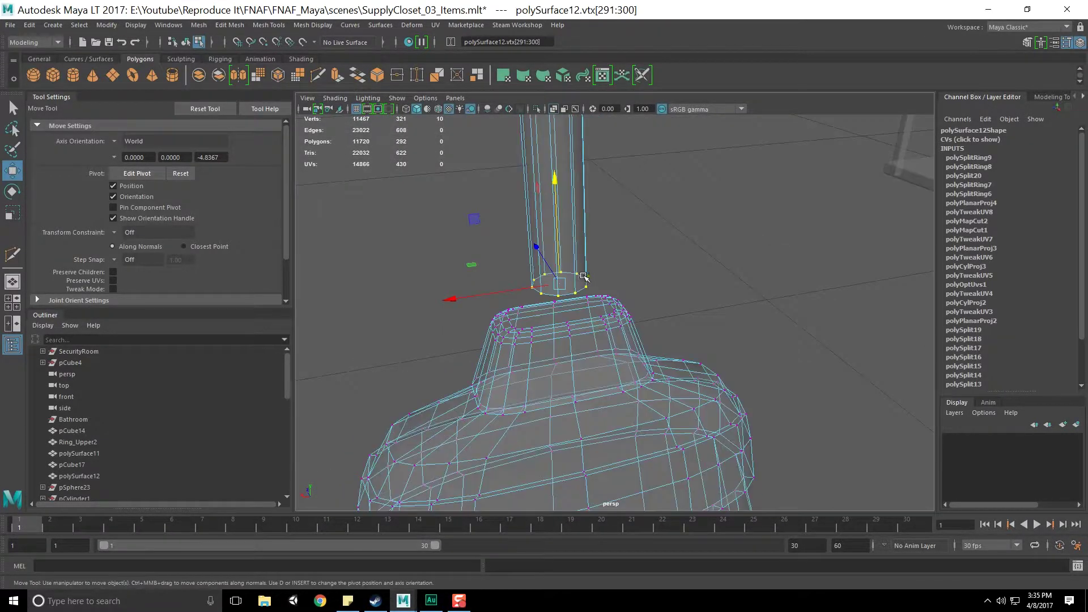
{"action": "key", "text": "ctrl+z"}
{"action": "scroll", "coordinate": [595, 300], "scroll_direction": "up", "scroll_amount": 5}
{"action": "key", "text": "t"}
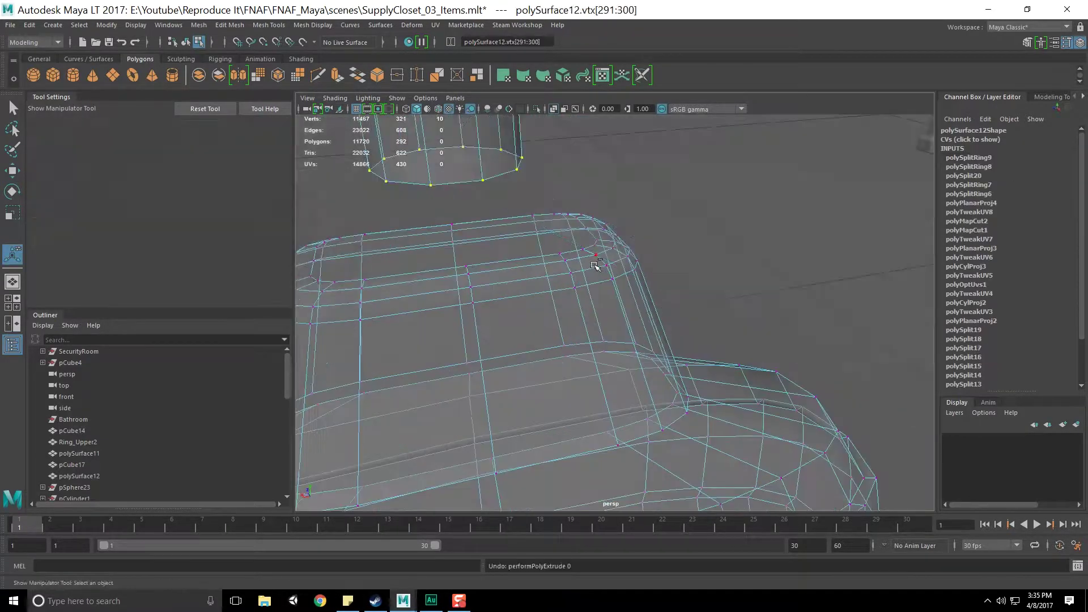
{"action": "middle_click_drag", "start_coordinate": [515, 209], "coordinate": [578, 254], "text": "alt"}
{"action": "right_click_drag", "start_coordinate": [534, 270], "coordinate": [467, 273], "text": "shift"}
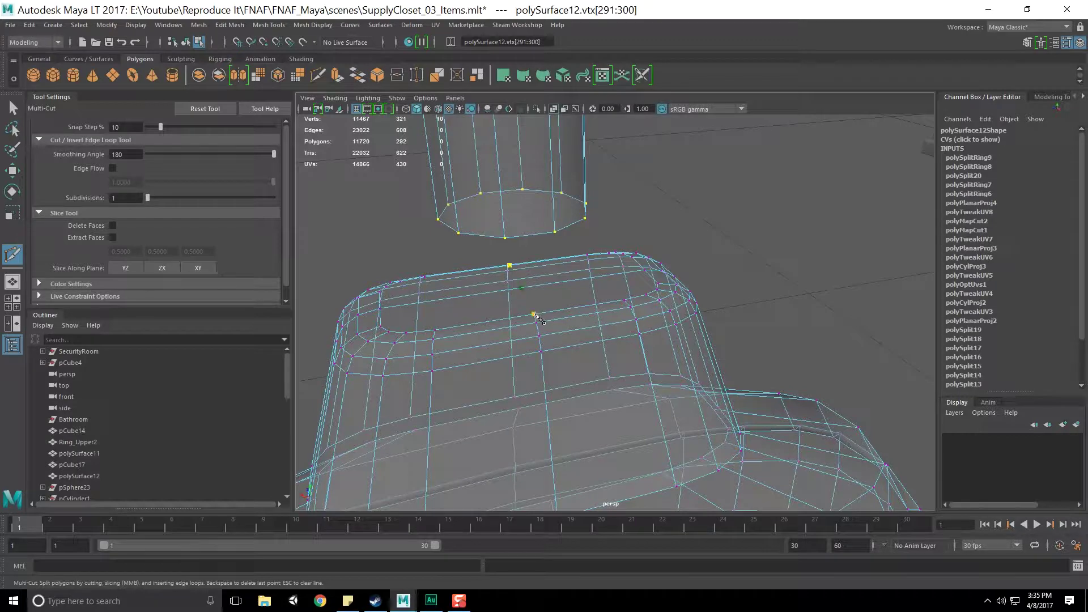
{"action": "right_click", "coordinate": [666, 323]}
{"action": "right_click_drag", "start_coordinate": [533, 209], "coordinate": [391, 181]}
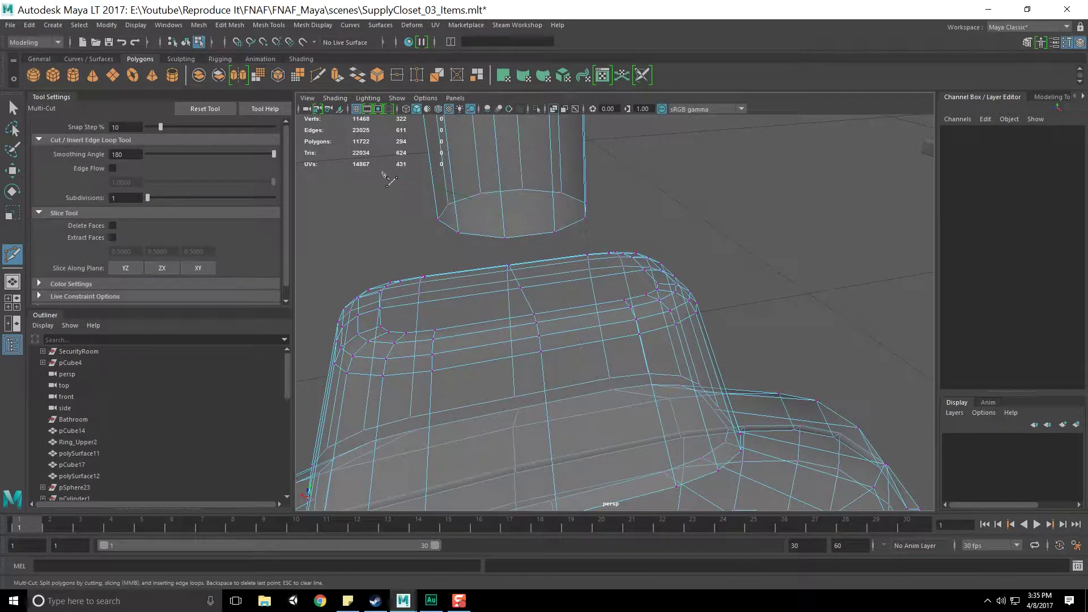
{"action": "middle_click_drag", "start_coordinate": [450, 234], "coordinate": [451, 234]}
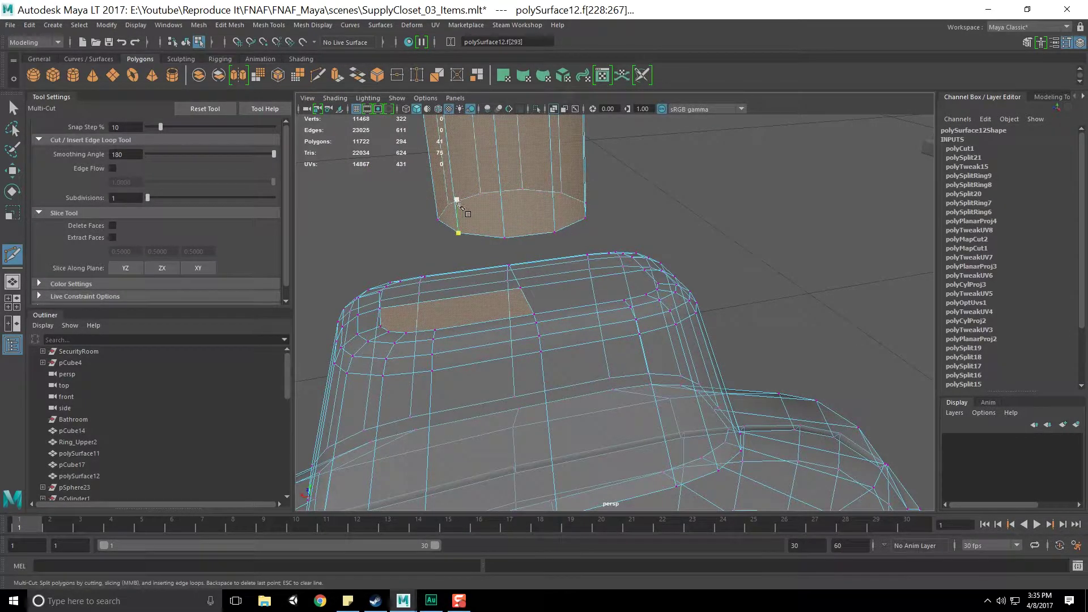
Select the vertices at the handle's lower end and move them straight down into the collar.
{"action": "key", "text": "q"}
{"action": "right_click_drag", "start_coordinate": [430, 206], "coordinate": [379, 203]}
{"action": "left_click_drag", "start_coordinate": [376, 174], "coordinate": [607, 240]}
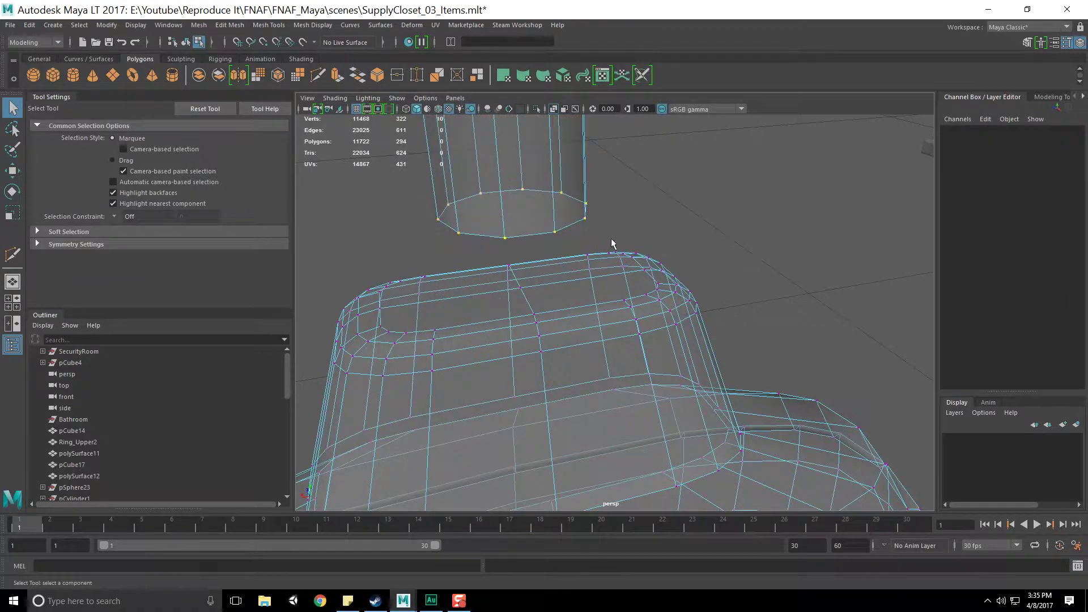
{"action": "key", "text": "w"}
{"action": "left_click_drag", "start_coordinate": [512, 161], "coordinate": [525, 283]}
{"action": "left_click_drag", "start_coordinate": [548, 297], "coordinate": [581, 306], "text": "alt"}
{"action": "scroll", "coordinate": [581, 320], "scroll_direction": "down", "scroll_amount": 5}
{"action": "left_click_drag", "start_coordinate": [580, 200], "coordinate": [580, 212]}
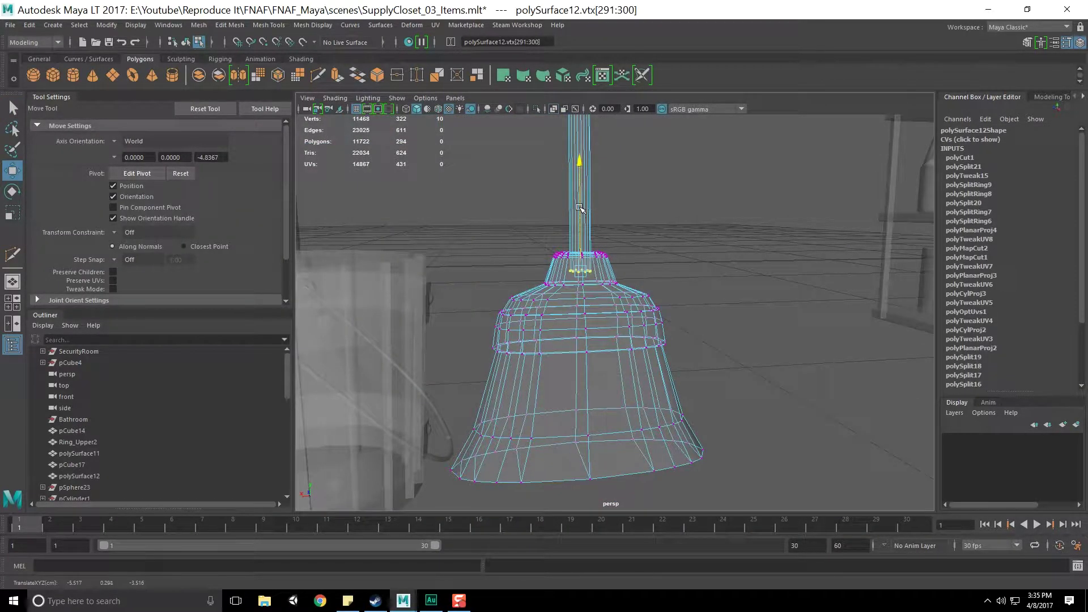
Return to object selection, save the scene and turn off the viewport's X-ray display.
{"action": "key", "text": "F8"}
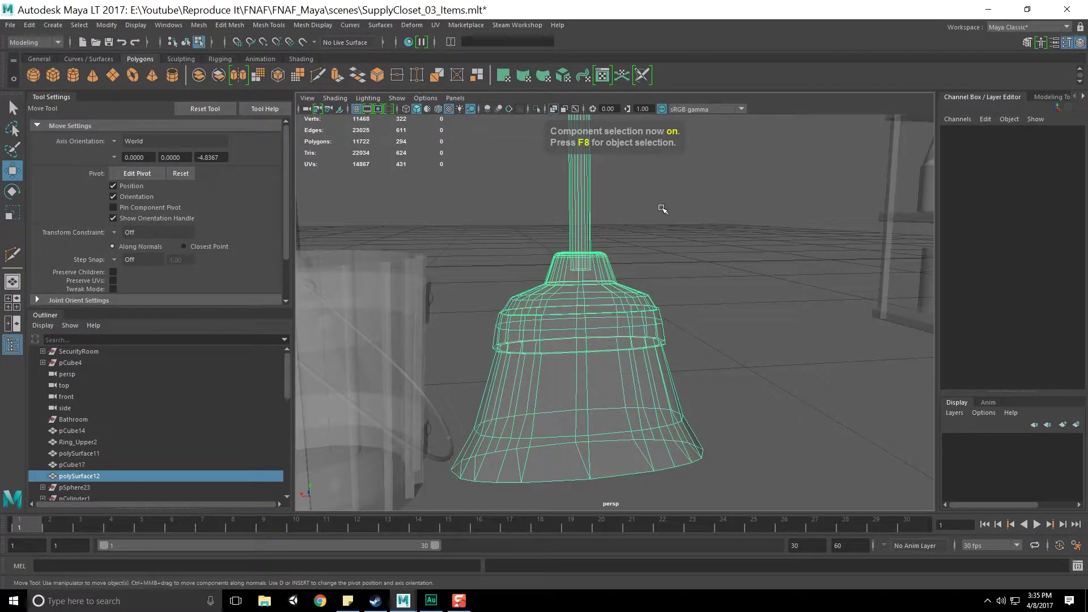
{"action": "key", "text": "ctrl+s"}
{"action": "left_click", "coordinate": [555, 109]}
{"action": "left_click_drag", "start_coordinate": [569, 236], "coordinate": [670, 319], "text": "alt"}
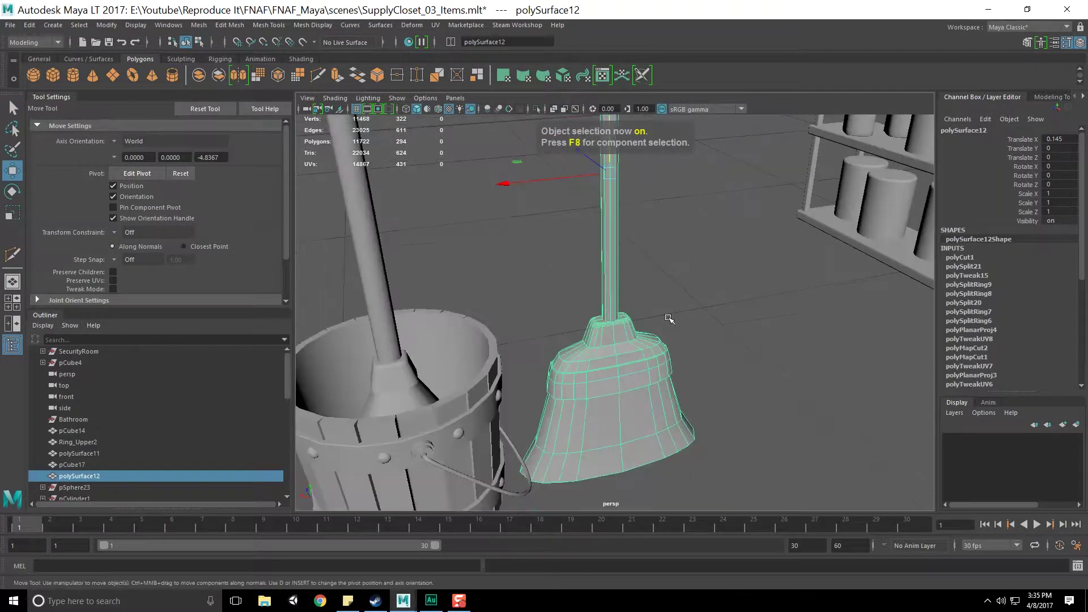
Examine the collar's new center edges and the handle joint from several sides.
{"action": "key", "text": "q"}
{"action": "left_click", "coordinate": [707, 317]}
{"action": "scroll", "coordinate": [706, 317], "scroll_direction": "up", "scroll_amount": 5}
{"action": "scroll", "coordinate": [707, 317], "scroll_direction": "down", "scroll_amount": 4}
{"action": "left_click", "coordinate": [621, 360]}
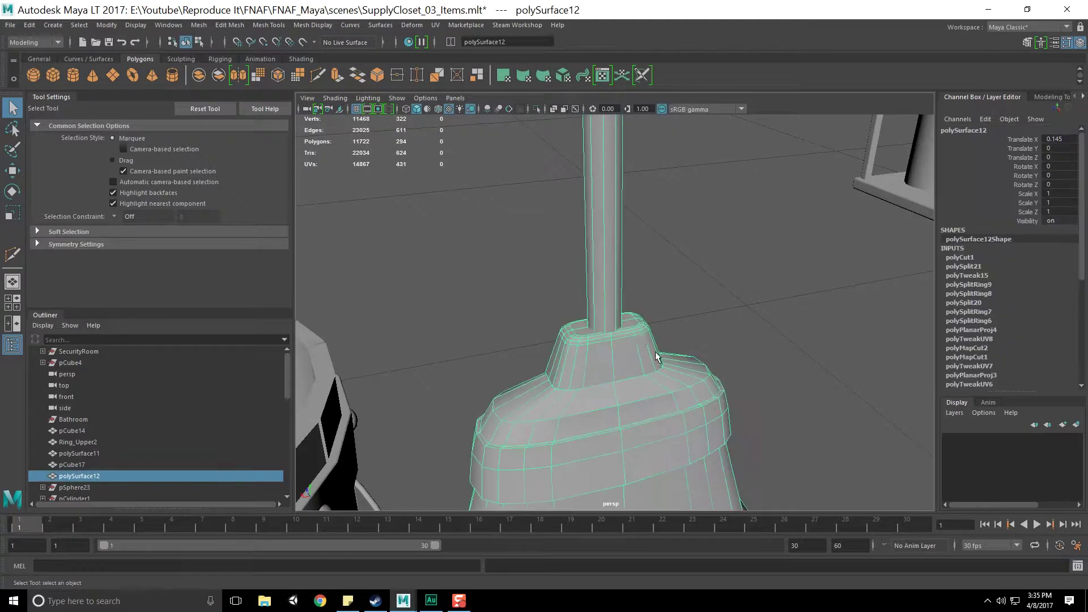
{"action": "left_click_drag", "start_coordinate": [656, 353], "coordinate": [807, 324], "text": "alt"}
{"action": "middle_click_drag", "start_coordinate": [808, 325], "coordinate": [513, 304], "text": "alt"}
{"action": "left_click_drag", "start_coordinate": [512, 304], "coordinate": [535, 329], "text": "alt"}
{"action": "scroll", "coordinate": [621, 301], "scroll_direction": "up", "scroll_amount": 4}
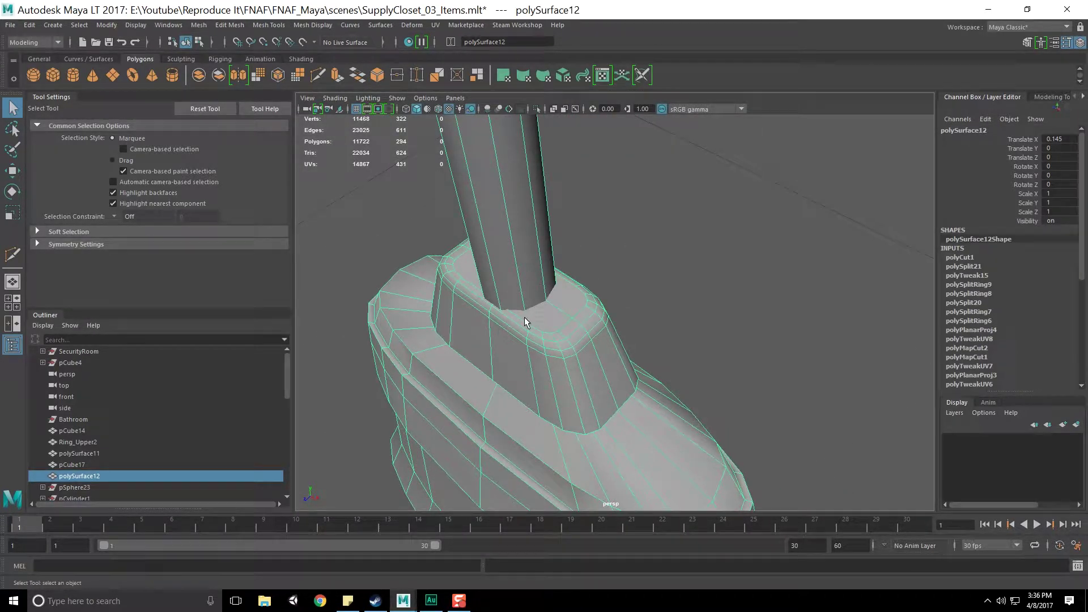
Select all faces of the collar, including its top, and apply a planar UV projection.
{"action": "left_click_drag", "start_coordinate": [578, 353], "coordinate": [651, 315], "text": "alt"}
{"action": "right_click_drag", "start_coordinate": [653, 288], "coordinate": [641, 324]}
{"action": "left_click_drag", "start_coordinate": [652, 332], "coordinate": [652, 319], "text": "alt"}
{"action": "middle_click_drag", "start_coordinate": [657, 187], "coordinate": [624, 287], "text": "alt"}
{"action": "left_click_drag", "start_coordinate": [626, 304], "coordinate": [427, 236], "text": "alt"}
{"action": "left_click_drag", "start_coordinate": [710, 250], "coordinate": [708, 248]}
{"action": "right_click_drag", "start_coordinate": [614, 217], "coordinate": [667, 174], "text": "shift"}
{"action": "key", "text": "ctrl+z"}
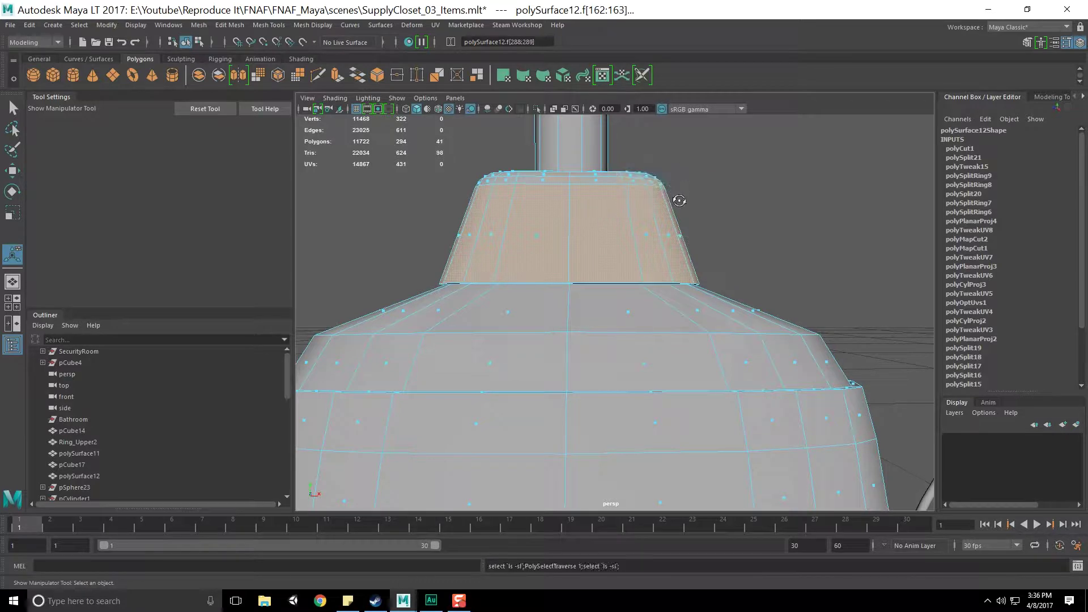
{"action": "left_click_drag", "start_coordinate": [679, 198], "coordinate": [679, 223], "text": "alt"}
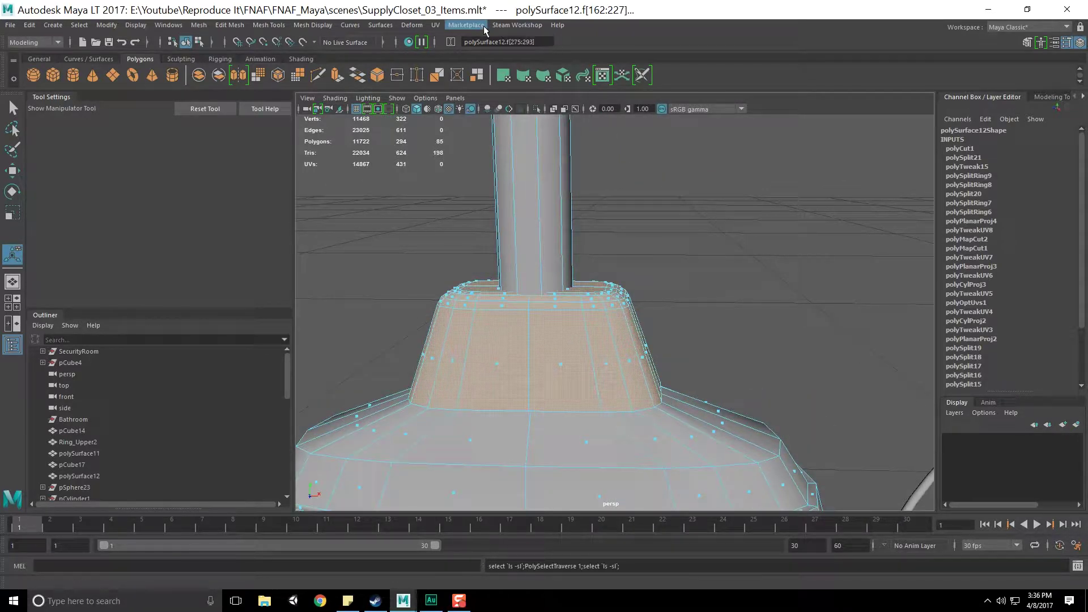
{"action": "left_click", "coordinate": [436, 26]}
{"action": "left_click", "coordinate": [471, 146]}
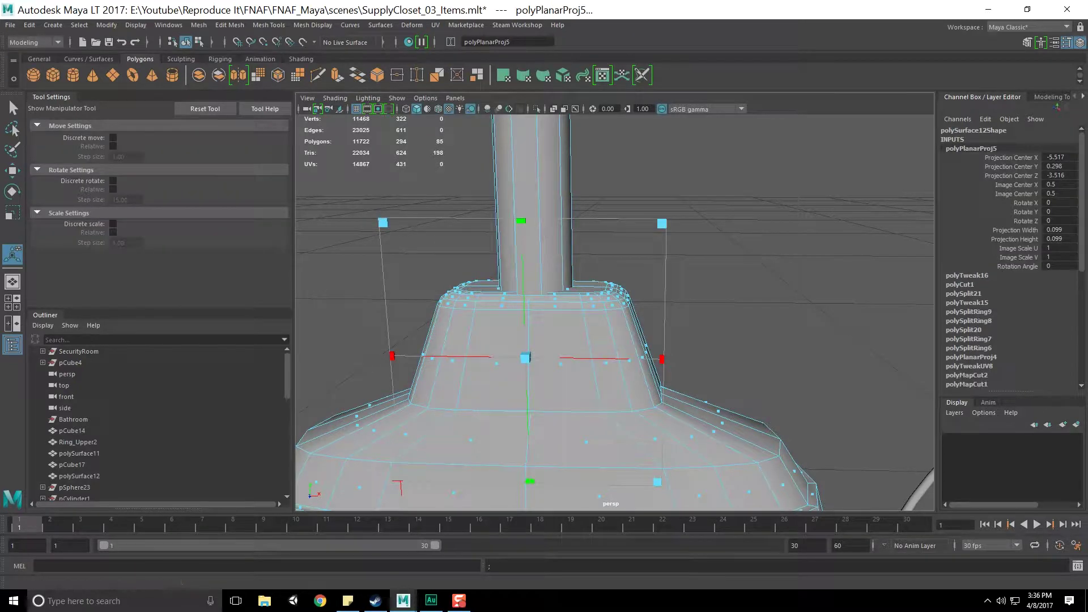
Move the collar's projected shell sideways out of the 0–1 UV space and slide the UV Editor window off the viewport.
{"action": "left_click_drag", "start_coordinate": [0, 131], "coordinate": [495, 105]}
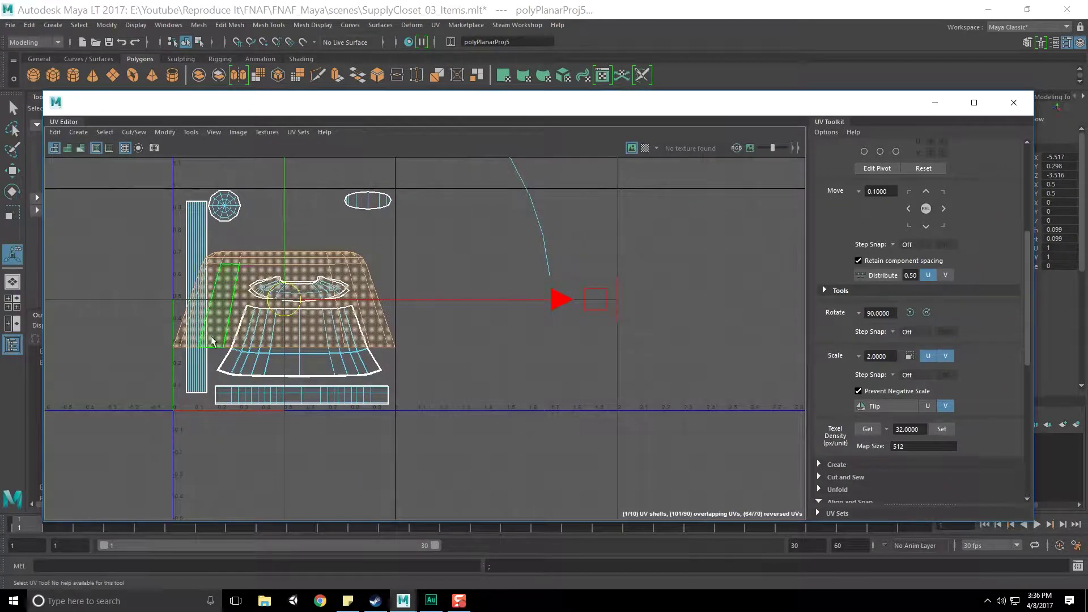
{"action": "middle_click_drag", "start_coordinate": [289, 283], "coordinate": [253, 293], "text": "alt"}
{"action": "left_click_drag", "start_coordinate": [525, 309], "coordinate": [811, 309]}
{"action": "left_click_drag", "start_coordinate": [664, 109], "coordinate": [0, 134]}
Select the center edges running over the collar as seam edges and turn on the X-ray display.
{"action": "left_click_drag", "start_coordinate": [525, 281], "coordinate": [533, 312], "text": "alt"}
{"action": "key", "text": "f"}
{"action": "key", "text": "q"}
{"action": "right_click_drag", "start_coordinate": [575, 310], "coordinate": [572, 258]}
{"action": "double_click", "coordinate": [595, 323]}
{"action": "mouse_move", "coordinate": [594, 319]}
{"action": "left_mouse_down", "text": "alt"}
{"action": "mouse_move", "coordinate": [610, 304]}
{"action": "mouse_move", "coordinate": [620, 324]}
{"action": "mouse_move", "coordinate": [606, 319]}
{"action": "left_mouse_up", "text": "alt"}
{"action": "left_click_drag", "start_coordinate": [658, 376], "coordinate": [658, 376], "text": "ctrl"}
{"action": "key", "text": "f"}
{"action": "mouse_move", "coordinate": [709, 340]}
{"action": "left_mouse_down", "text": "alt"}
{"action": "mouse_move", "coordinate": [630, 352]}
{"action": "mouse_move", "coordinate": [563, 273]}
{"action": "mouse_move", "coordinate": [550, 301]}
{"action": "left_mouse_up", "text": "alt"}
{"action": "scroll", "coordinate": [548, 302], "scroll_direction": "up", "scroll_amount": 2}
{"action": "scroll", "coordinate": [513, 248], "scroll_direction": "down", "scroll_amount": 2}
{"action": "right_click_drag", "start_coordinate": [526, 273], "coordinate": [529, 275], "text": "alt"}
{"action": "left_click_drag", "start_coordinate": [529, 274], "coordinate": [596, 295], "text": "alt"}
{"action": "left_click", "coordinate": [554, 109]}
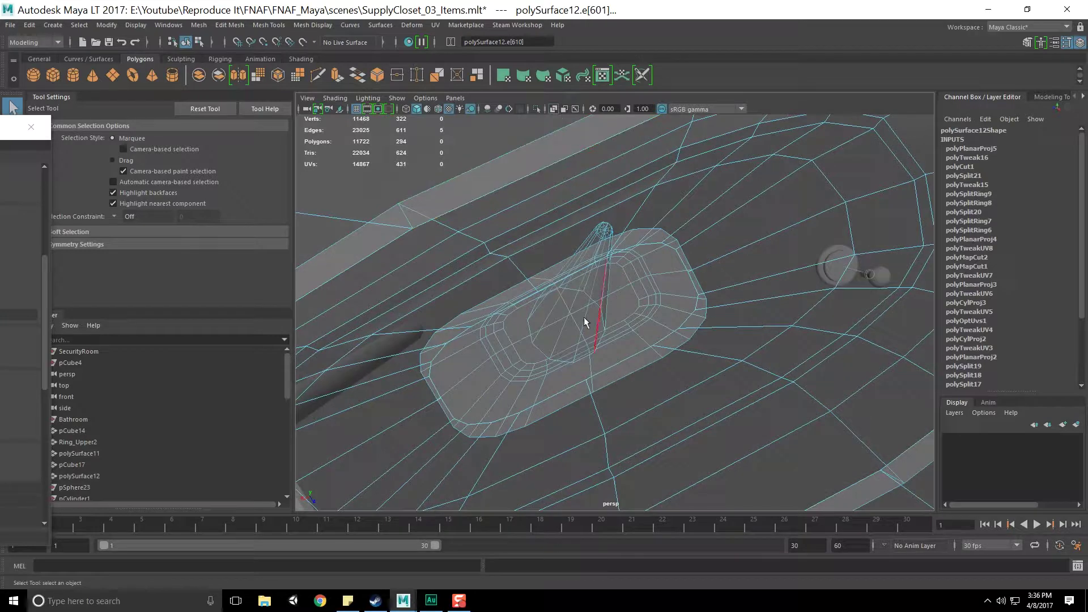
{"action": "left_click_drag", "start_coordinate": [553, 304], "coordinate": [556, 272], "text": "alt"}
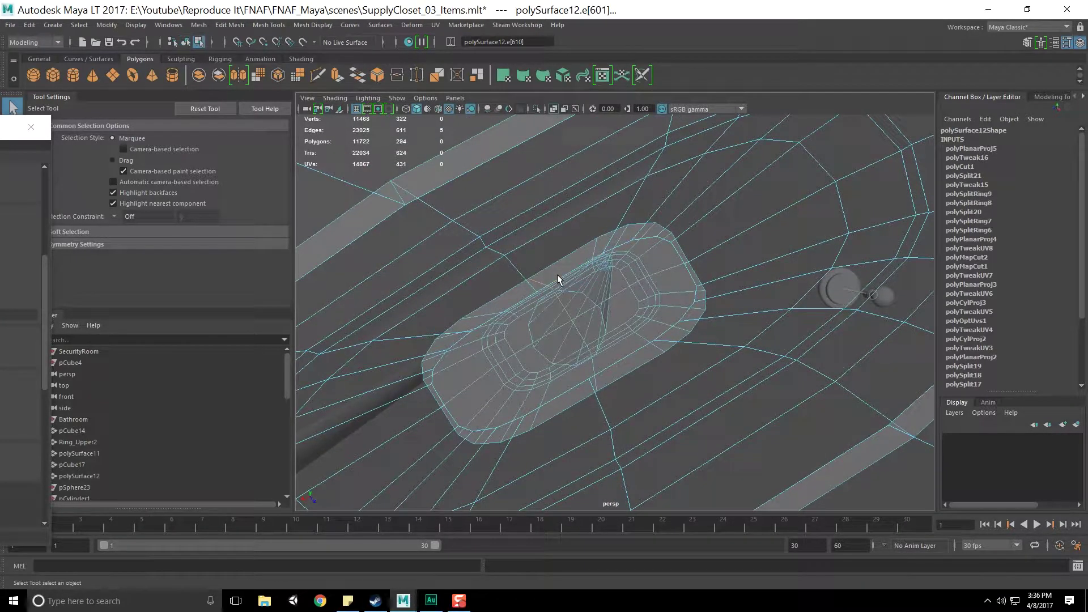
{"action": "key", "text": "F8"}
{"action": "right_click_drag", "start_coordinate": [552, 269], "coordinate": [479, 286], "text": "shift"}
{"action": "left_click_drag", "start_coordinate": [543, 290], "coordinate": [510, 296], "text": "alt"}
{"action": "key", "text": "q"}
{"action": "key", "text": "F8"}
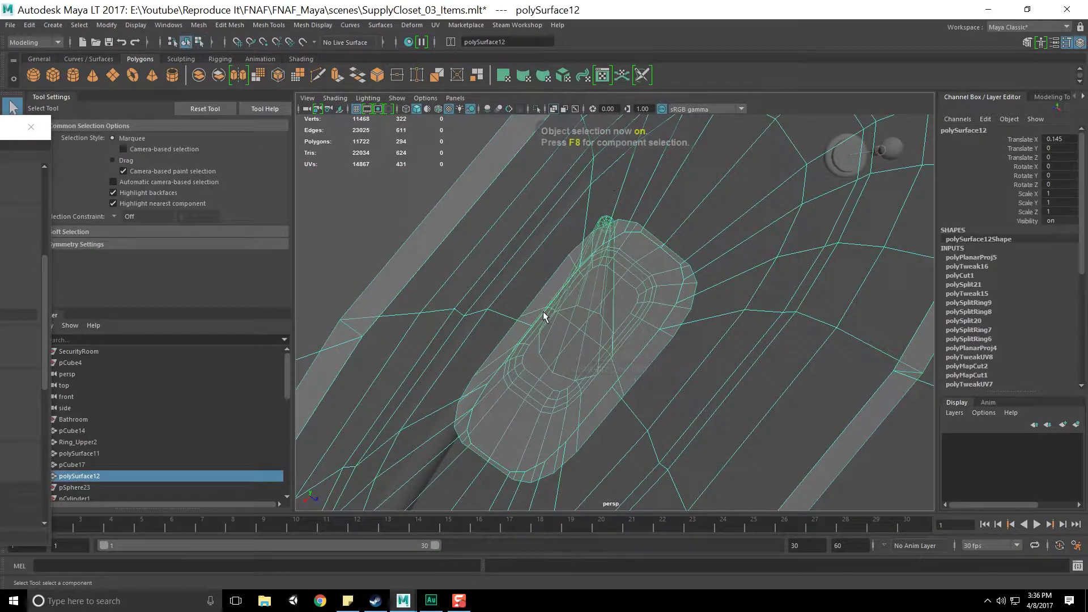
{"action": "right_click_drag", "start_coordinate": [543, 311], "coordinate": [508, 309], "text": "shift"}
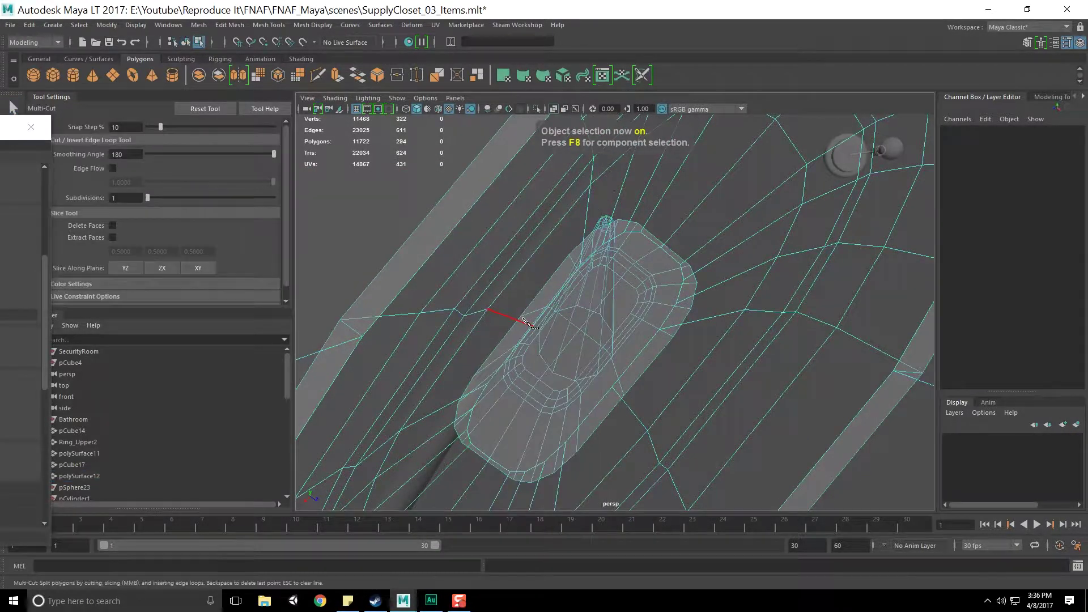
{"action": "scroll", "coordinate": [574, 327], "scroll_direction": "up", "scroll_amount": 5}
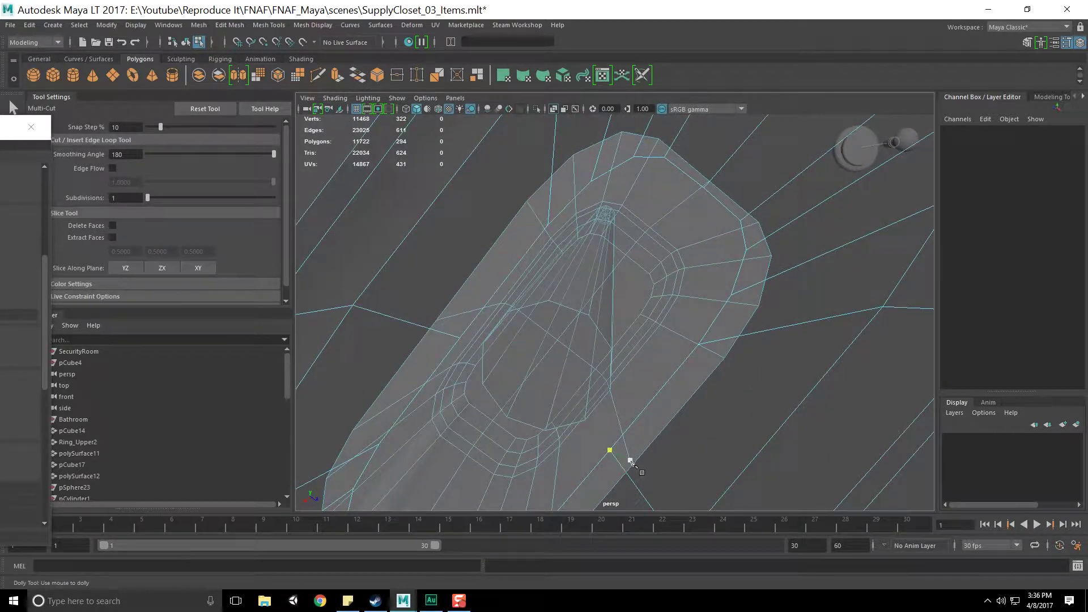
{"action": "left_click_drag", "start_coordinate": [676, 359], "coordinate": [578, 321], "text": "alt"}
{"action": "key", "text": "F8"}
{"action": "key", "text": "q"}
Try inserting single centered edge loops along the collar's sides, undo them and return to object selection.
{"action": "left_click_drag", "start_coordinate": [646, 351], "coordinate": [612, 317], "text": "alt"}
{"action": "right_click_drag", "start_coordinate": [520, 197], "coordinate": [488, 216], "text": "shift"}
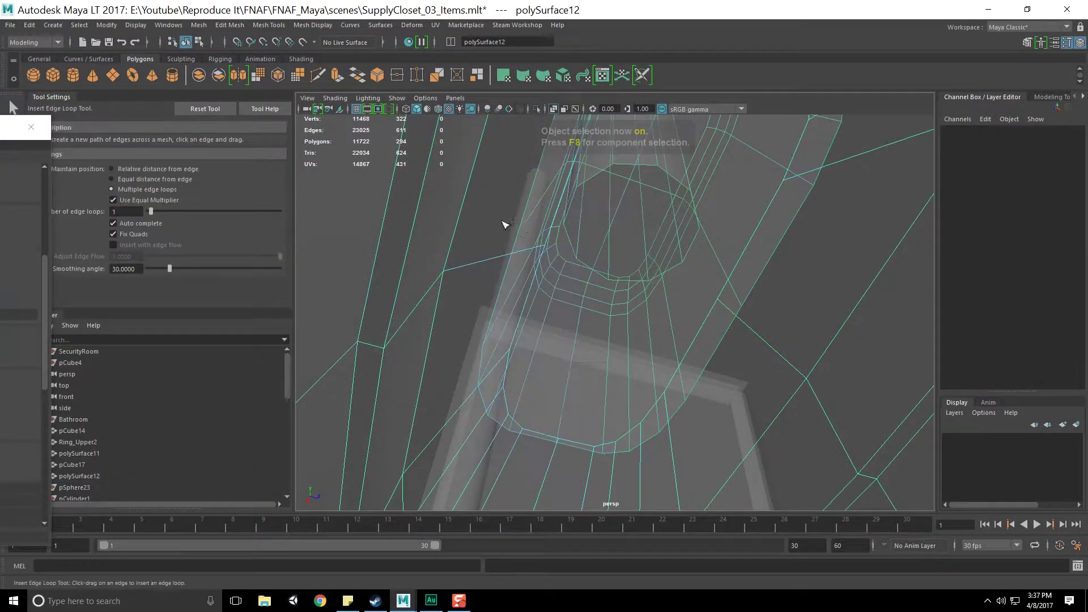
{"action": "left_click", "coordinate": [516, 263]}
{"action": "left_click_drag", "start_coordinate": [517, 265], "coordinate": [532, 212], "text": "alt"}
{"action": "key", "text": "ctrl+z"}
{"action": "mouse_move", "coordinate": [666, 249]}
{"action": "left_mouse_down", "text": "alt"}
{"action": "mouse_move", "coordinate": [637, 223]}
{"action": "mouse_move", "coordinate": [659, 238]}
{"action": "left_mouse_up", "text": "alt"}
{"action": "left_click", "coordinate": [700, 218]}
{"action": "key", "text": "ctrl+z"}
{"action": "key", "text": "ctrl+z"}
{"action": "key", "text": "ctrl+z"}
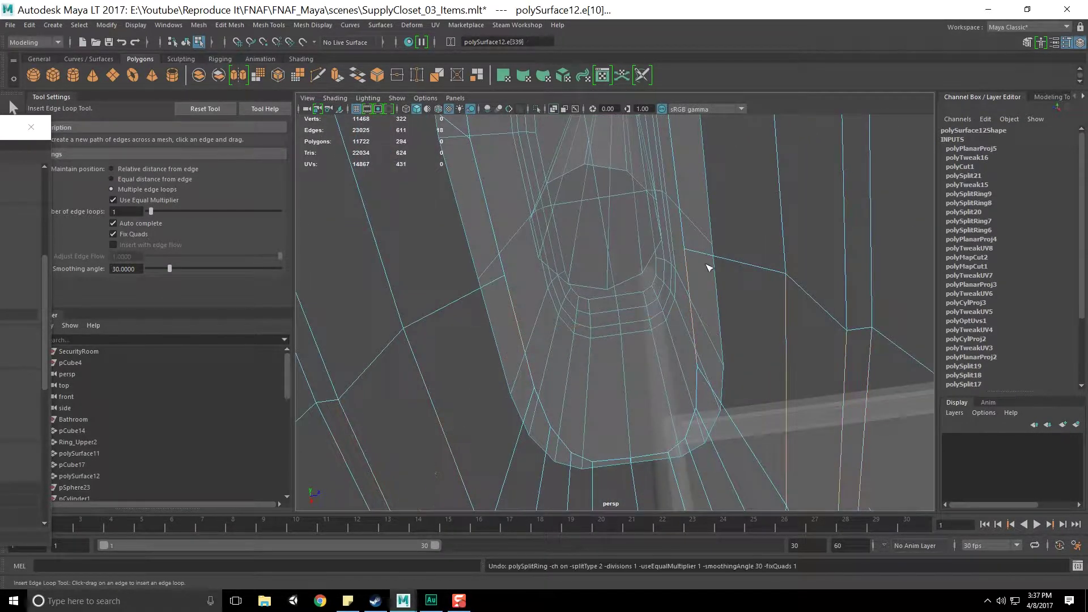
{"action": "left_click", "coordinate": [716, 264]}
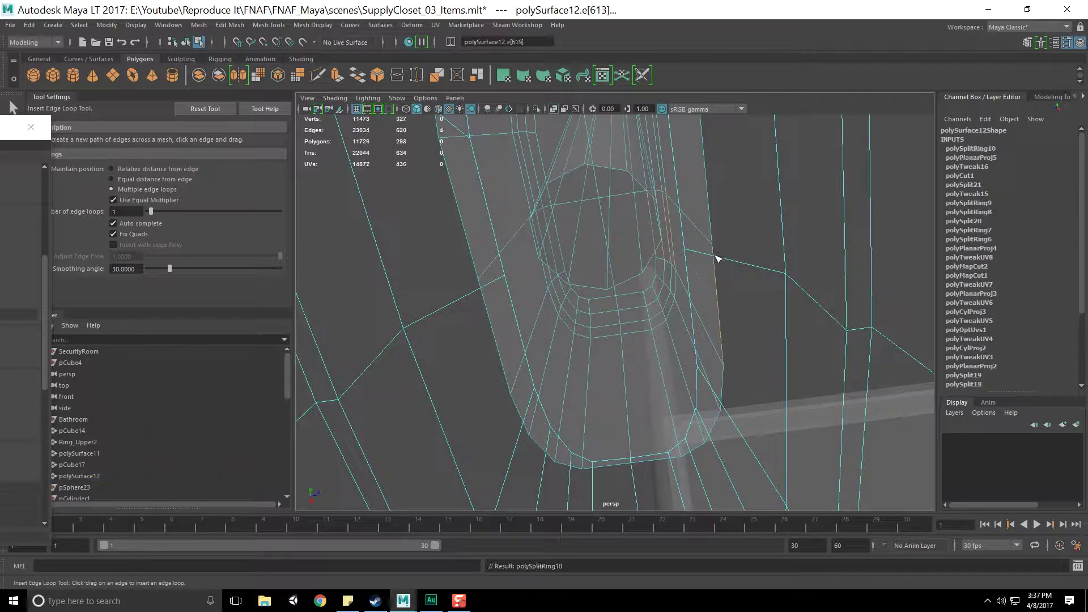
{"action": "key", "text": "ctrl+z"}
{"action": "left_click_drag", "start_coordinate": [715, 266], "coordinate": [659, 302], "text": "alt"}
{"action": "key", "text": "F8"}
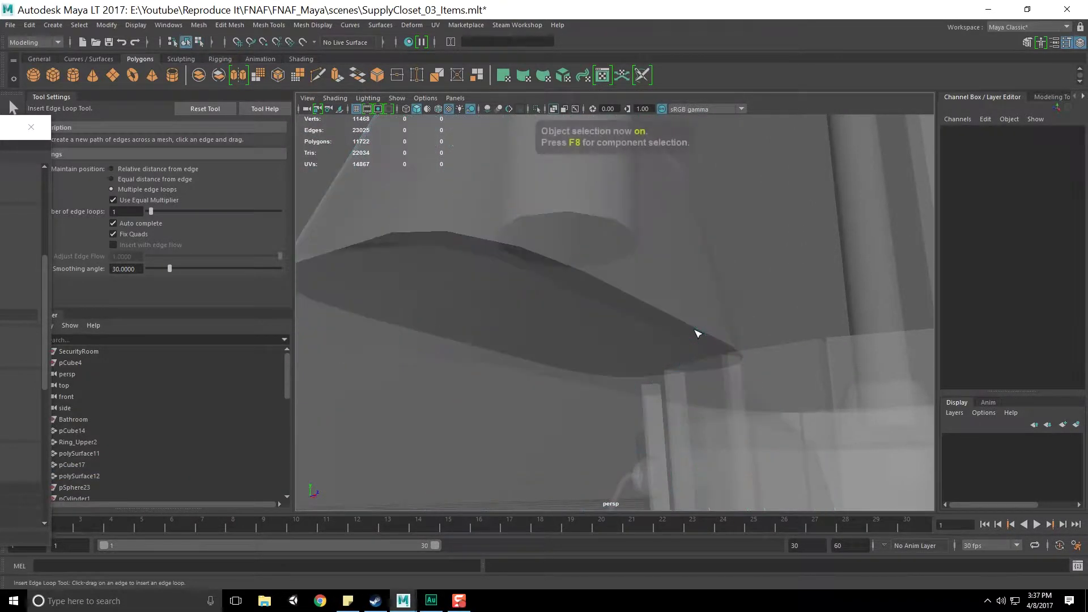
Cut a center edge across the open face on the collar's underside with the Multi-Cut tool.
{"action": "left_click", "coordinate": [675, 295]}
{"action": "right_click_drag", "start_coordinate": [620, 305], "coordinate": [631, 318], "text": "shift"}
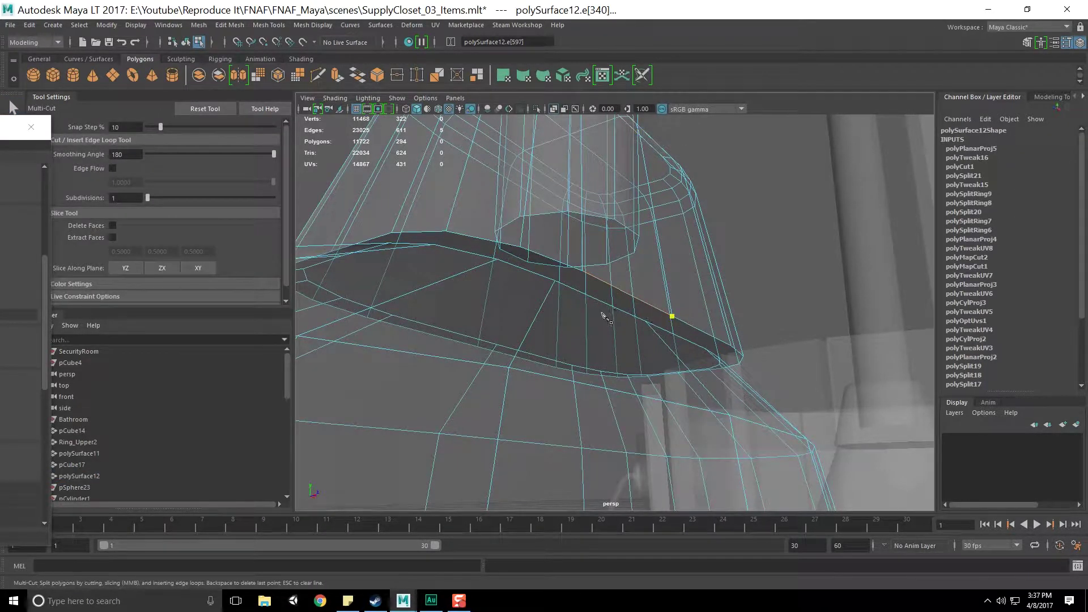
{"action": "left_click_drag", "start_coordinate": [453, 306], "coordinate": [566, 327], "text": "alt"}
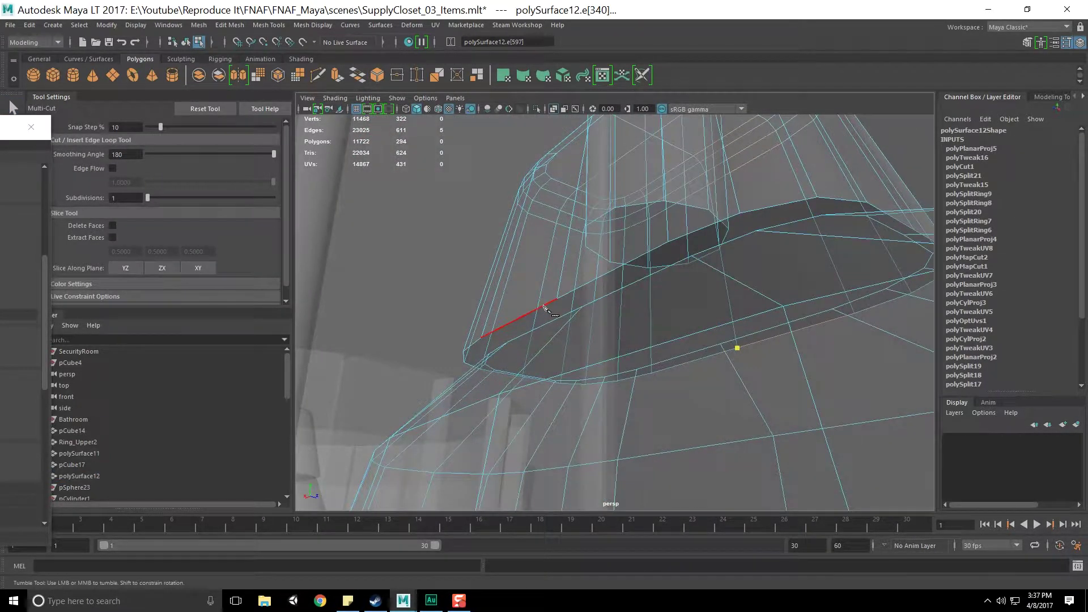
{"action": "key", "text": "Return"}
{"action": "key", "text": "q"}
{"action": "left_click_drag", "start_coordinate": [596, 369], "coordinate": [691, 339], "text": "alt"}
{"action": "key", "text": "ctrl+shift+x"}
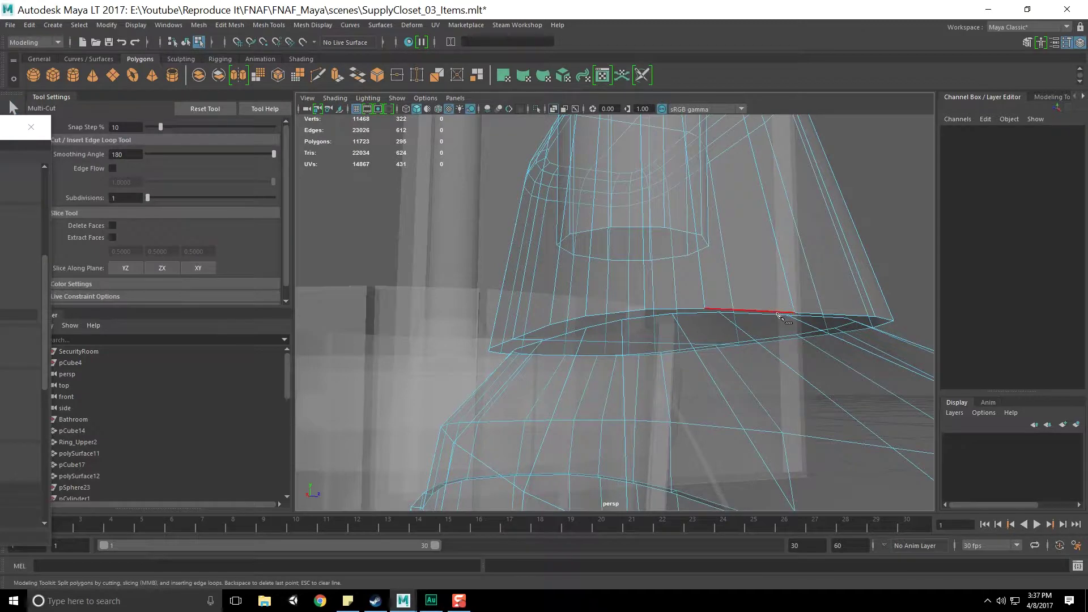
Cut a second edge across the collar's underside, crossing the first cut, and leave the cutting tool.
{"action": "left_click_drag", "start_coordinate": [829, 323], "coordinate": [518, 311], "text": "alt"}
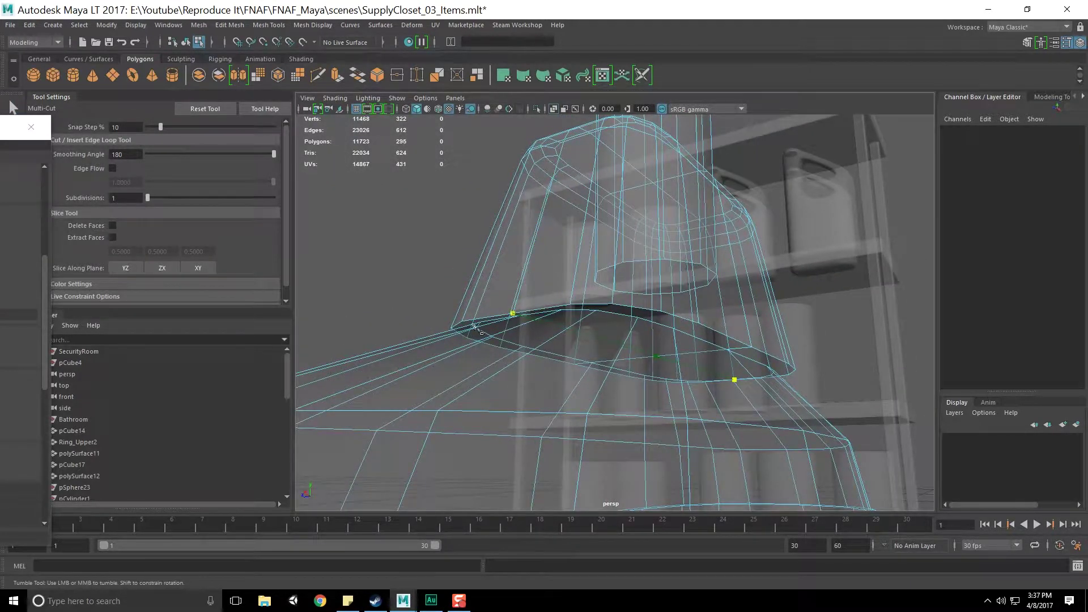
{"action": "left_click_drag", "start_coordinate": [648, 364], "coordinate": [557, 317], "text": "alt"}
{"action": "key", "text": "ctrl+s"}
{"action": "left_click_drag", "start_coordinate": [639, 335], "coordinate": [596, 327], "text": "alt"}
{"action": "key", "text": "alt+x"}
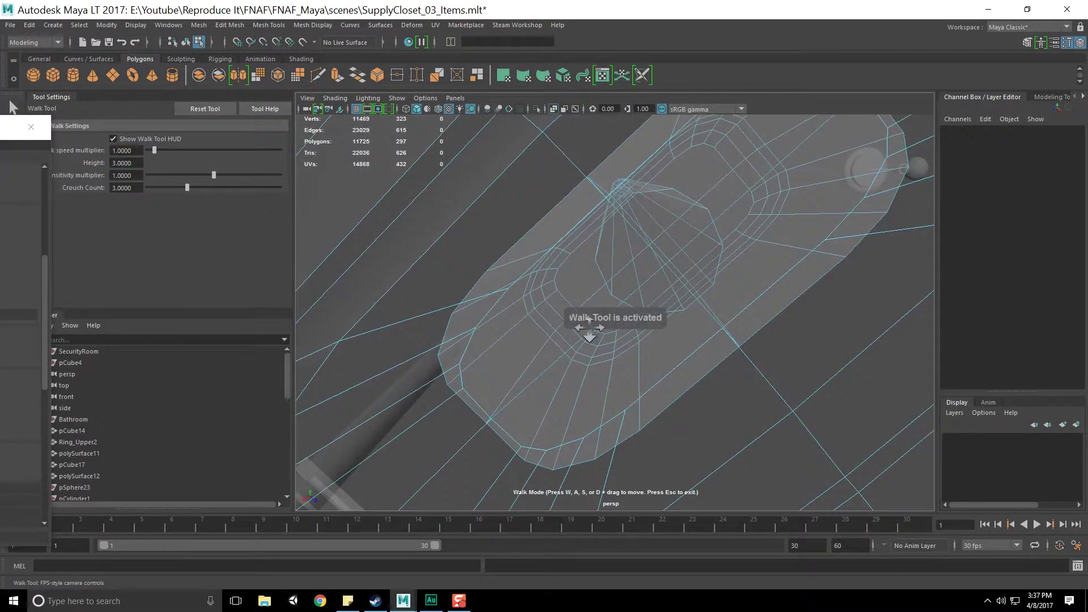
{"action": "key", "text": "F8"}
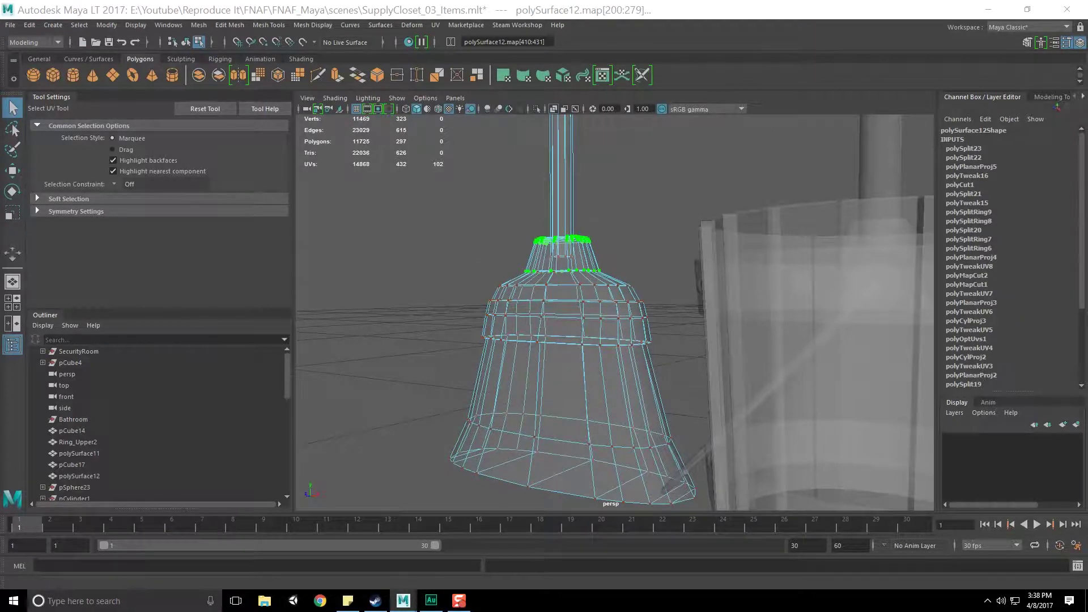
Switch to edge selection and select the center edges running down the collar's sides as seam edges.
{"action": "left_click_drag", "start_coordinate": [590, 317], "coordinate": [661, 374], "text": "alt"}
{"action": "right_click_drag", "start_coordinate": [661, 375], "coordinate": [700, 373], "text": "alt"}
{"action": "left_click_drag", "start_coordinate": [699, 374], "coordinate": [701, 251], "text": "alt"}
{"action": "right_click", "coordinate": [701, 250]}
{"action": "left_click", "coordinate": [700, 221]}
{"action": "left_click", "coordinate": [673, 292]}
{"action": "left_click_drag", "start_coordinate": [674, 292], "coordinate": [614, 266], "text": "alt"}
{"action": "left_click_drag", "start_coordinate": [697, 362], "coordinate": [586, 303], "text": "alt"}
{"action": "left_click_drag", "start_coordinate": [588, 262], "coordinate": [630, 273], "text": "alt"}
{"action": "left_click_drag", "start_coordinate": [647, 309], "coordinate": [726, 344], "text": "alt"}
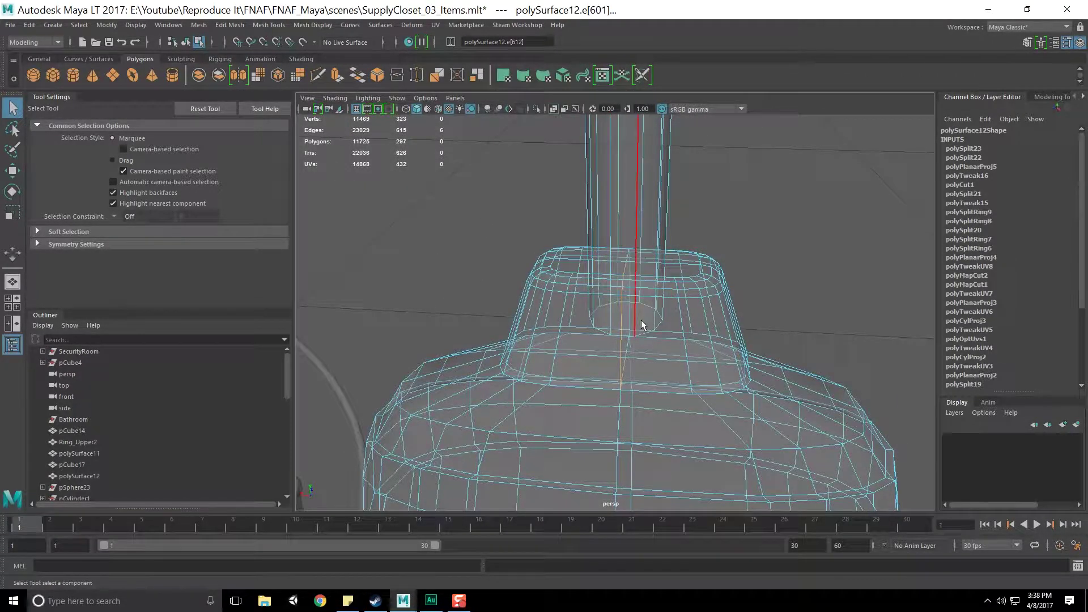
Extend the seam selection with the center edges over the collar's top and the newly cut edges on its underside.
{"action": "left_click_drag", "start_coordinate": [656, 283], "coordinate": [595, 301], "text": "alt"}
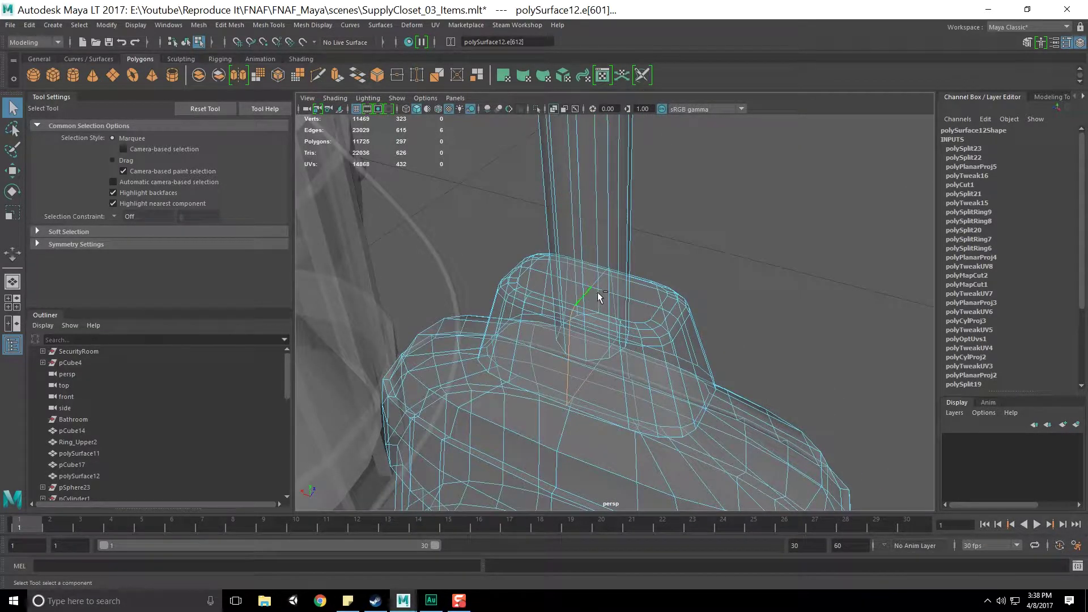
{"action": "left_click_drag", "start_coordinate": [659, 313], "coordinate": [561, 286], "text": "alt"}
{"action": "left_click", "coordinate": [559, 277], "text": "shift"}
{"action": "left_click_drag", "start_coordinate": [465, 301], "coordinate": [581, 262], "text": "alt"}
{"action": "left_click", "coordinate": [586, 327], "text": "shift"}
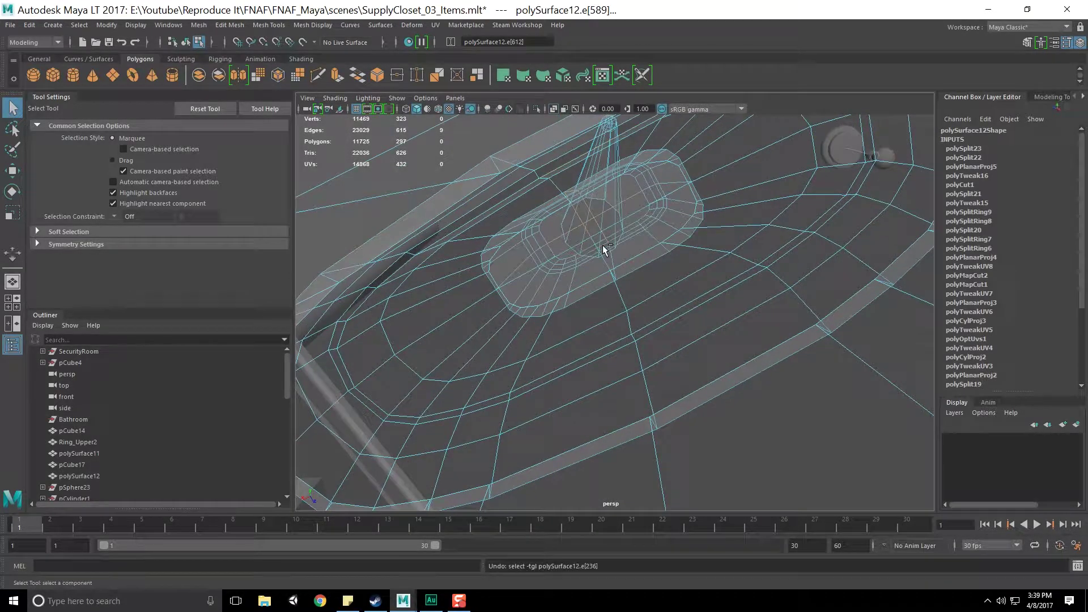
{"action": "left_click", "coordinate": [602, 231], "text": "shift"}
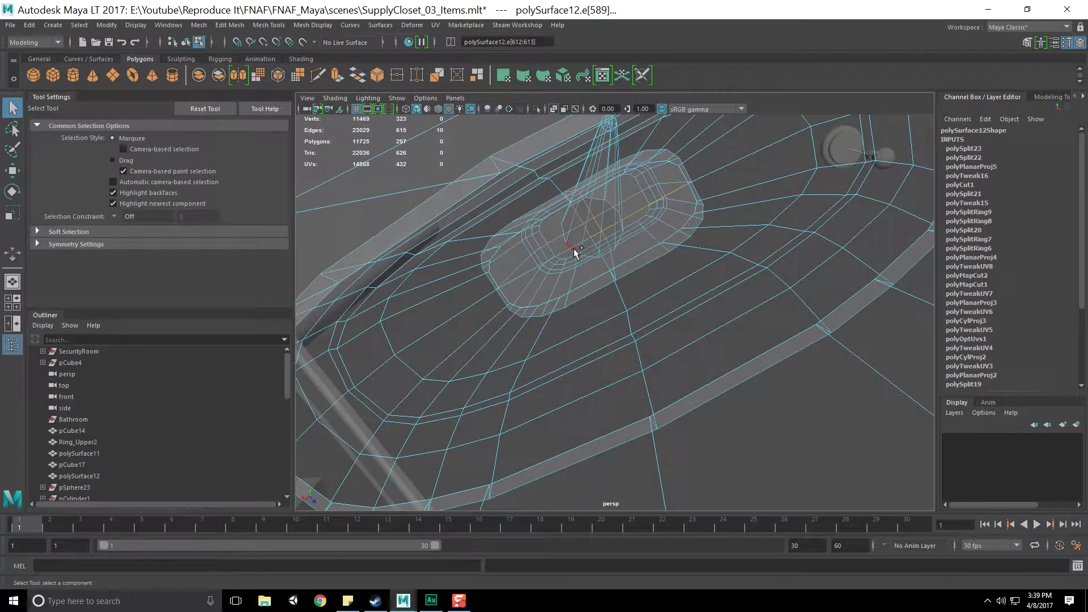
{"action": "left_click", "coordinate": [572, 247], "text": "shift"}
{"action": "left_click", "coordinate": [601, 263], "text": "shift"}
Cut the UVs along the selected collar edges and select all UVs of the collar's shell in the UV Editor.
{"action": "left_click_drag", "start_coordinate": [682, 250], "coordinate": [884, 346], "text": "alt"}
{"action": "left_click_drag", "start_coordinate": [0, 122], "coordinate": [725, 128]}
{"action": "mouse_move", "coordinate": [441, 223]}
{"action": "right_mouse_down", "text": "ctrl"}
{"action": "mouse_move", "coordinate": [489, 221]}
{"action": "mouse_move", "coordinate": [443, 222]}
{"action": "right_mouse_up", "text": "ctrl"}
{"action": "right_click_drag", "start_coordinate": [549, 259], "coordinate": [512, 272], "text": "shift"}
{"action": "right_click_drag", "start_coordinate": [598, 315], "coordinate": [546, 298]}
{"action": "left_click_drag", "start_coordinate": [471, 259], "coordinate": [772, 389]}
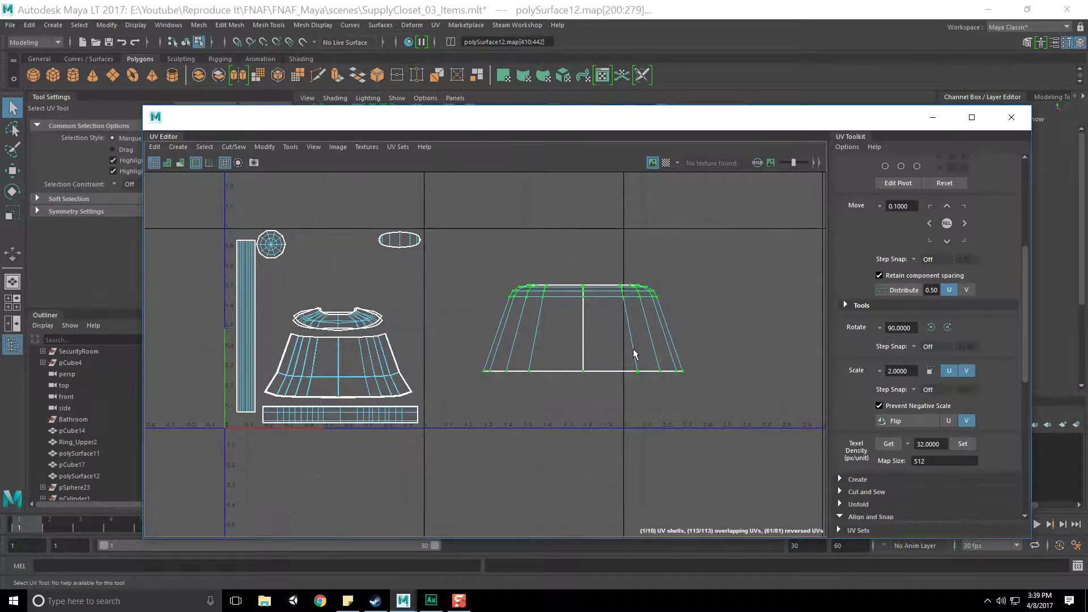
Try unfolding the collar's shell with the Smooth UV tool, examine the result and move the UV Editor off the viewport.
{"action": "left_click", "coordinate": [291, 147]}
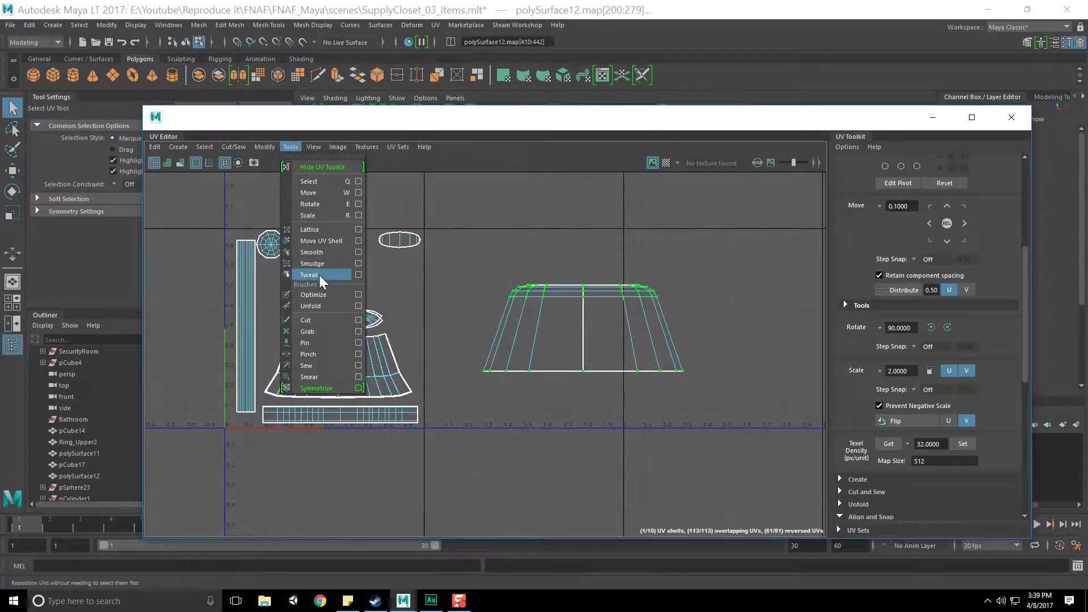
{"action": "left_click", "coordinate": [311, 252]}
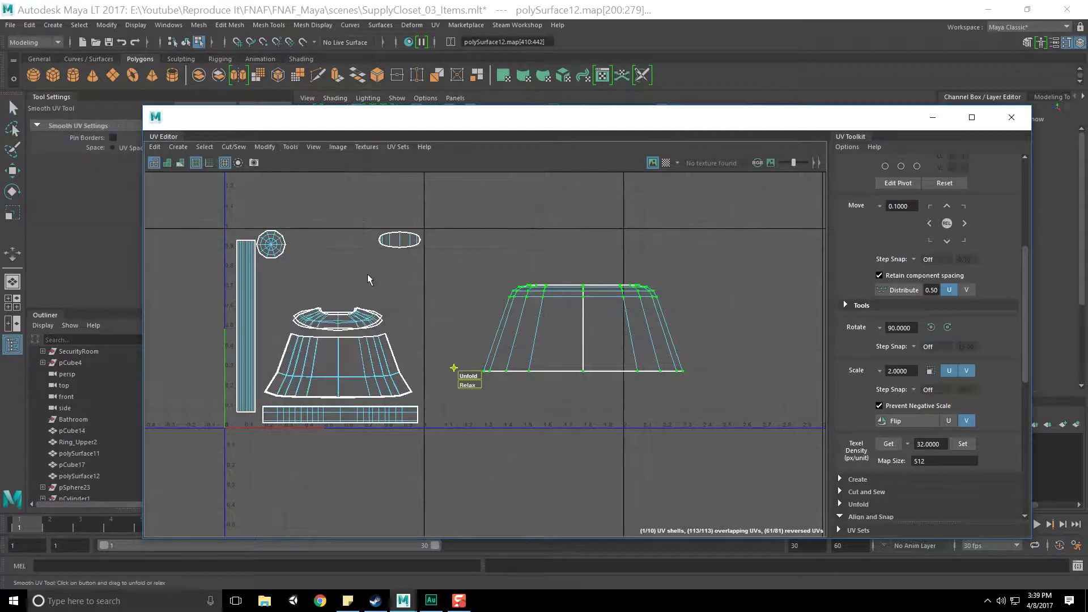
{"action": "left_click_drag", "start_coordinate": [469, 376], "coordinate": [499, 382]}
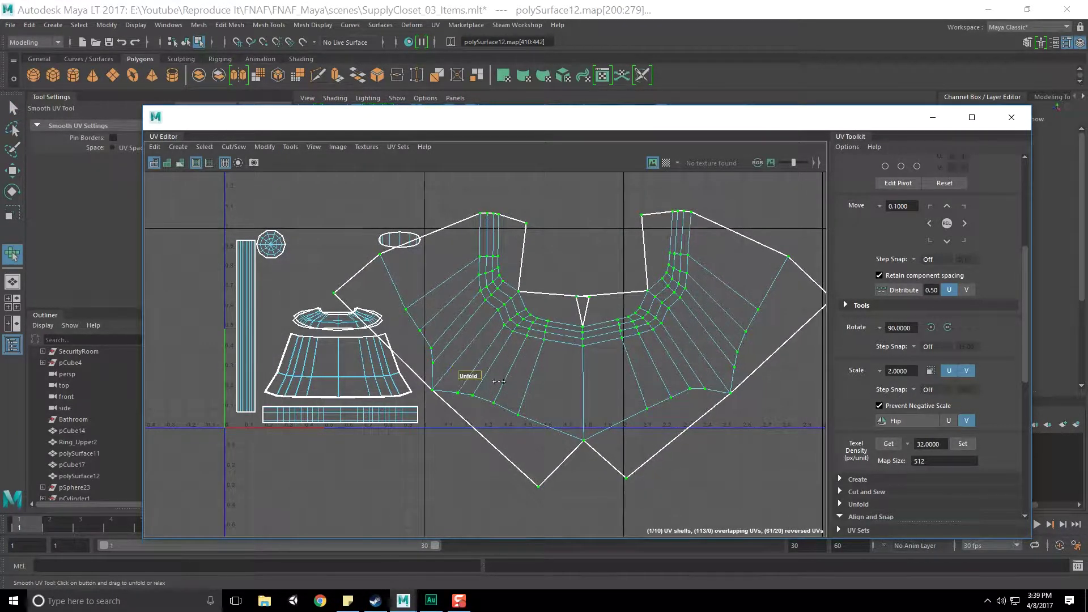
{"action": "scroll", "coordinate": [583, 311], "scroll_direction": "up", "scroll_amount": 3}
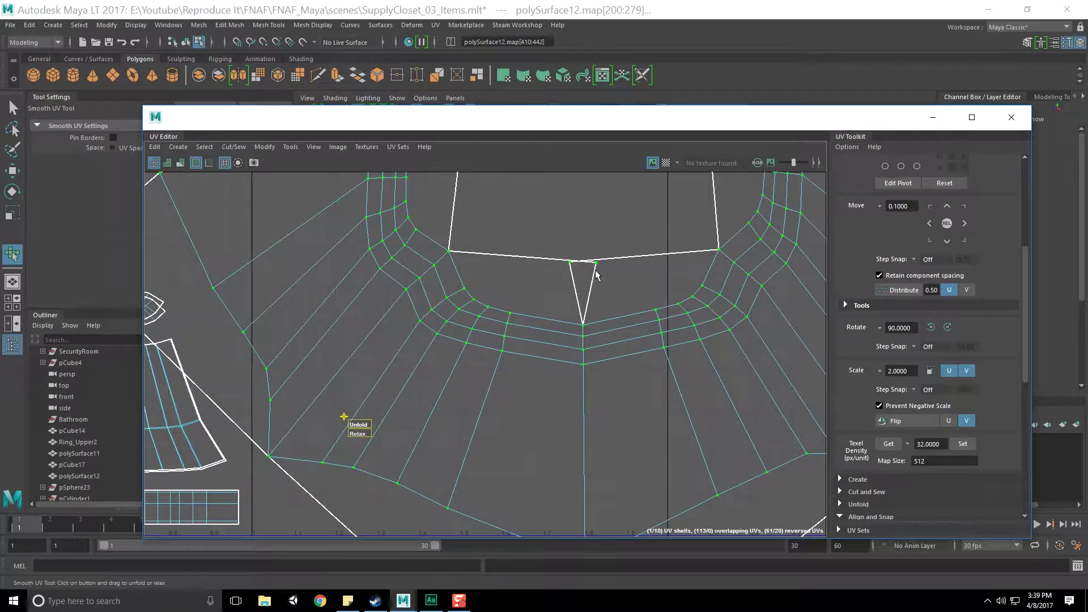
{"action": "scroll", "coordinate": [541, 271], "scroll_direction": "down", "scroll_amount": 3}
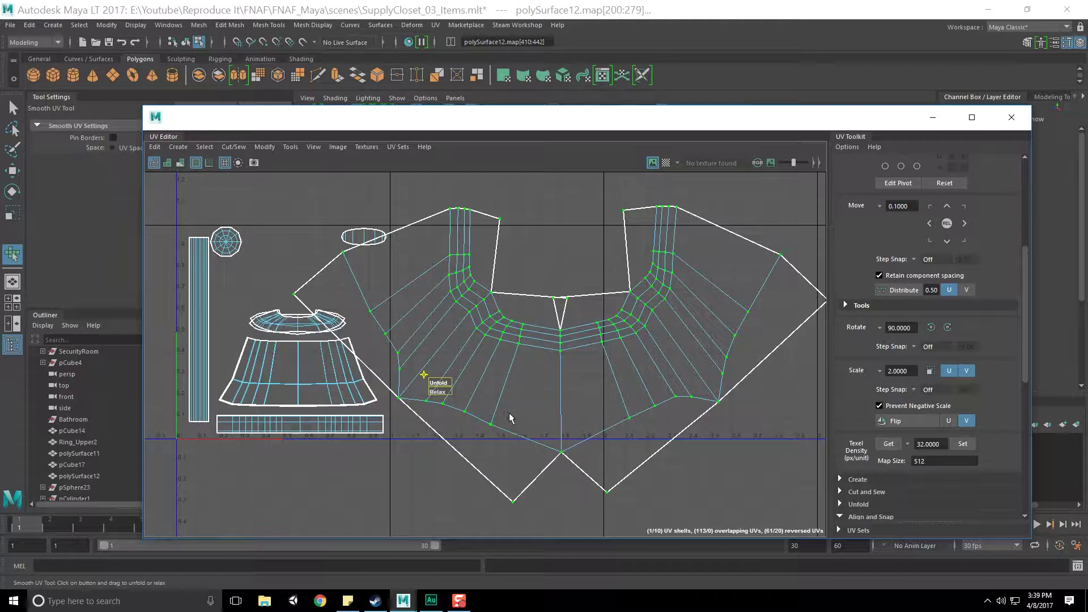
{"action": "middle_click_drag", "start_coordinate": [670, 358], "coordinate": [621, 364], "text": "alt"}
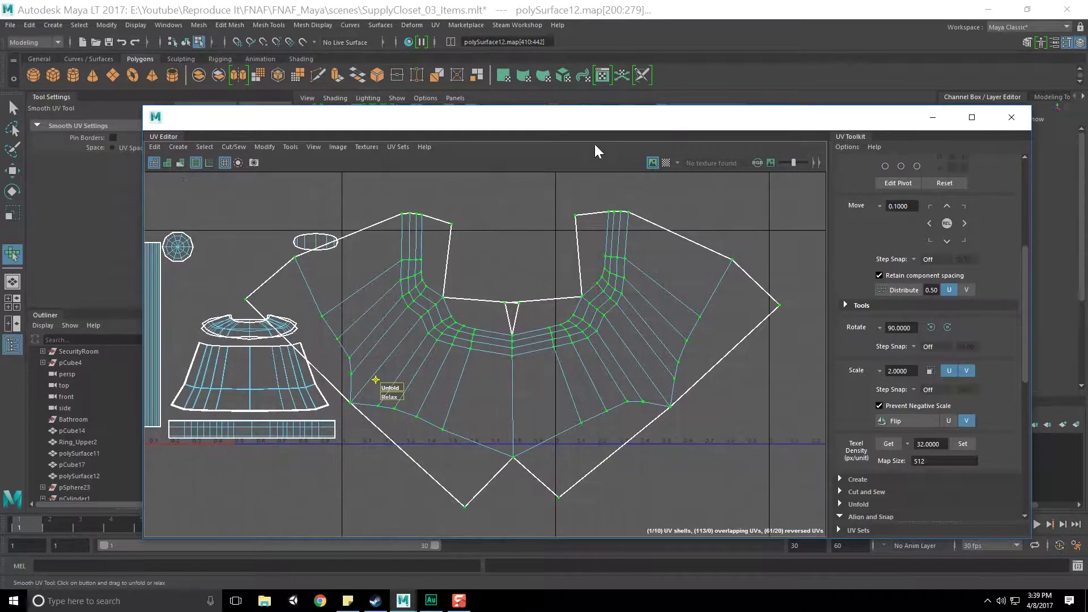
{"action": "left_click_drag", "start_coordinate": [601, 119], "coordinate": [204, 255]}
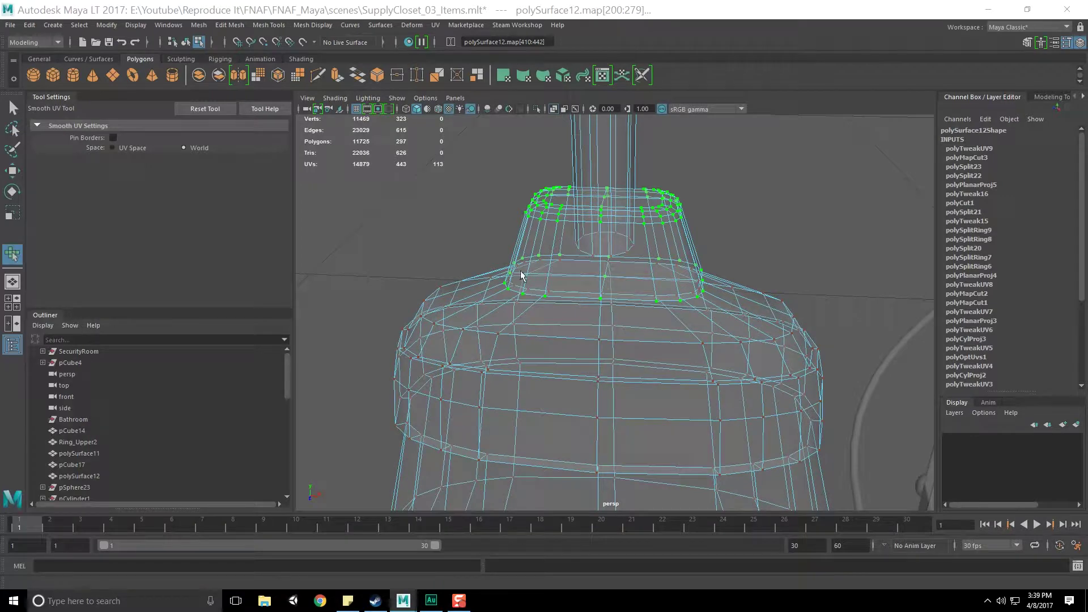
Undo the unfold of the collar's shell and return to object selection.
{"action": "key", "text": "ctrl+z"}
{"action": "key", "text": "ctrl+z"}
{"action": "key", "text": "ctrl+z"}
{"action": "key", "text": "ctrl+z"}
{"action": "key", "text": "ctrl+z"}
{"action": "mouse_move", "coordinate": [689, 275]}
{"action": "left_mouse_down", "text": "alt"}
{"action": "mouse_move", "coordinate": [686, 258]}
{"action": "mouse_move", "coordinate": [677, 269]}
{"action": "left_mouse_up", "text": "alt"}
{"action": "key", "text": "F8"}
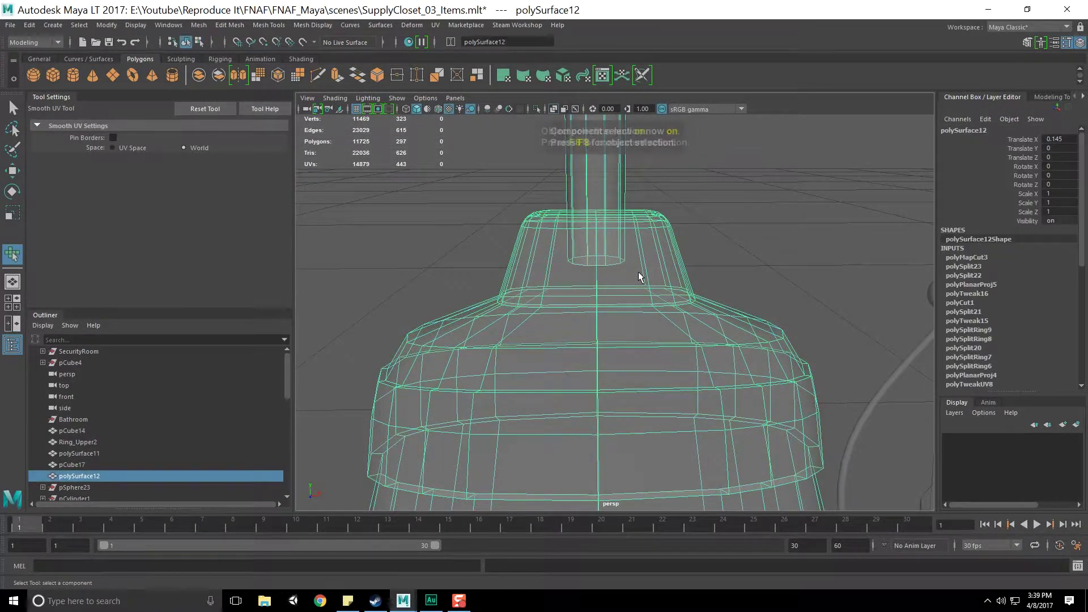
Switch to face selection and select all faces of the collar by growing the selection from its side faces.
{"action": "right_click_drag", "start_coordinate": [630, 250], "coordinate": [634, 275]}
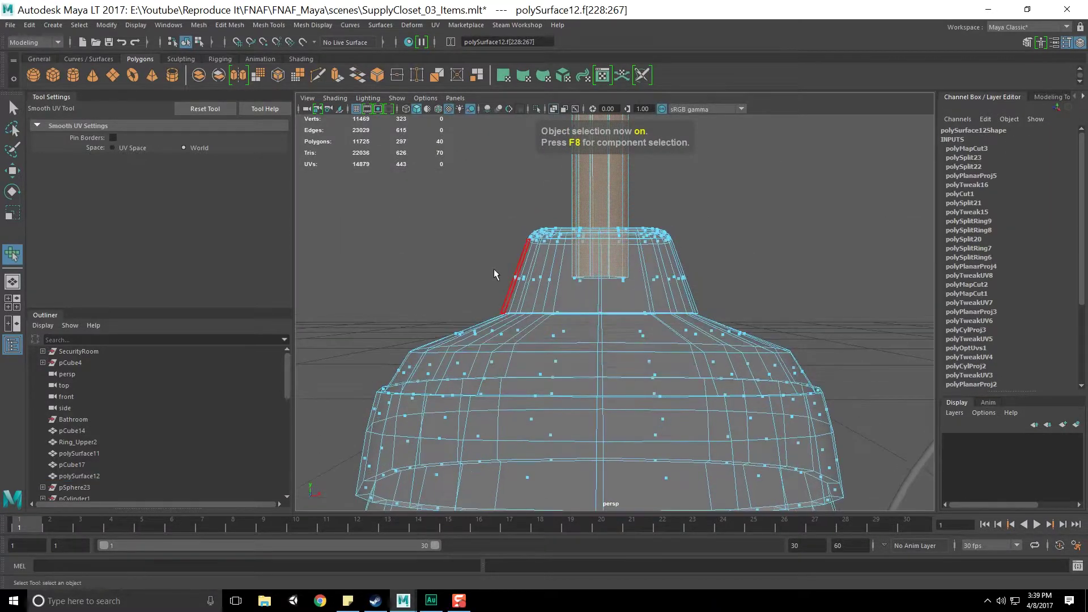
{"action": "left_click_drag", "start_coordinate": [710, 289], "coordinate": [730, 287]}
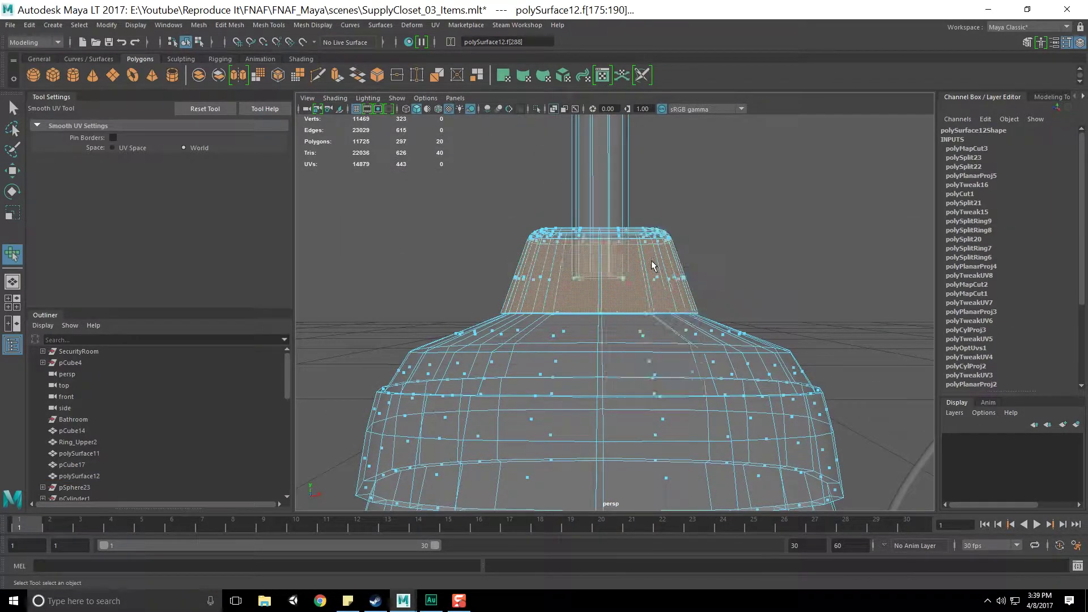
{"action": "right_click_drag", "start_coordinate": [652, 261], "coordinate": [743, 237], "text": "shift"}
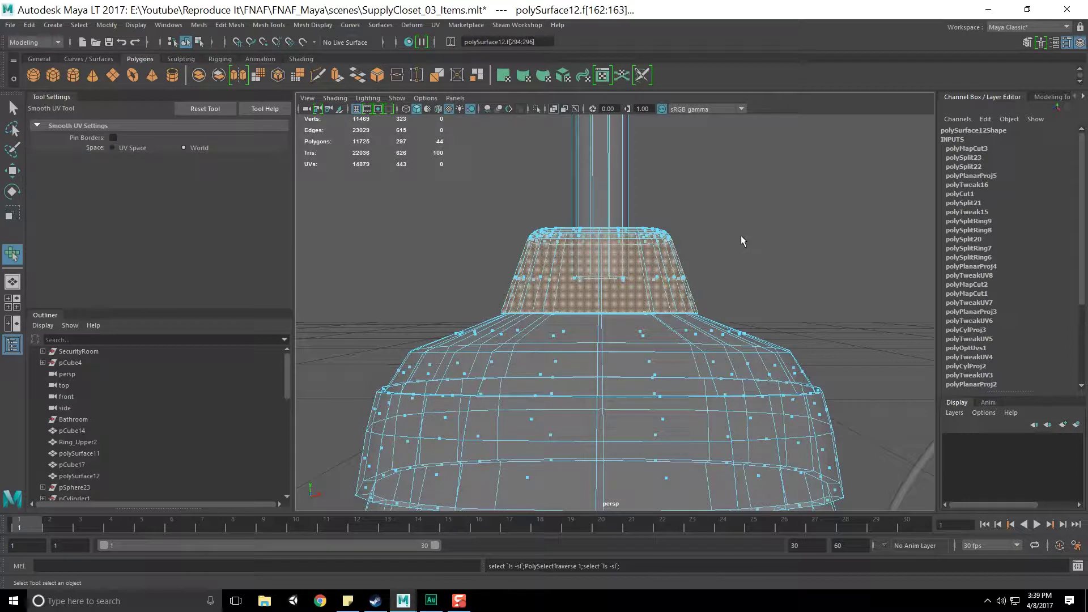
{"action": "key", "text": "shift+period"}
Apply a cylindrical UV projection to the collar faces with a horizontal sweep of 360 and a projection height of 0.053.
{"action": "left_click", "coordinate": [432, 26]}
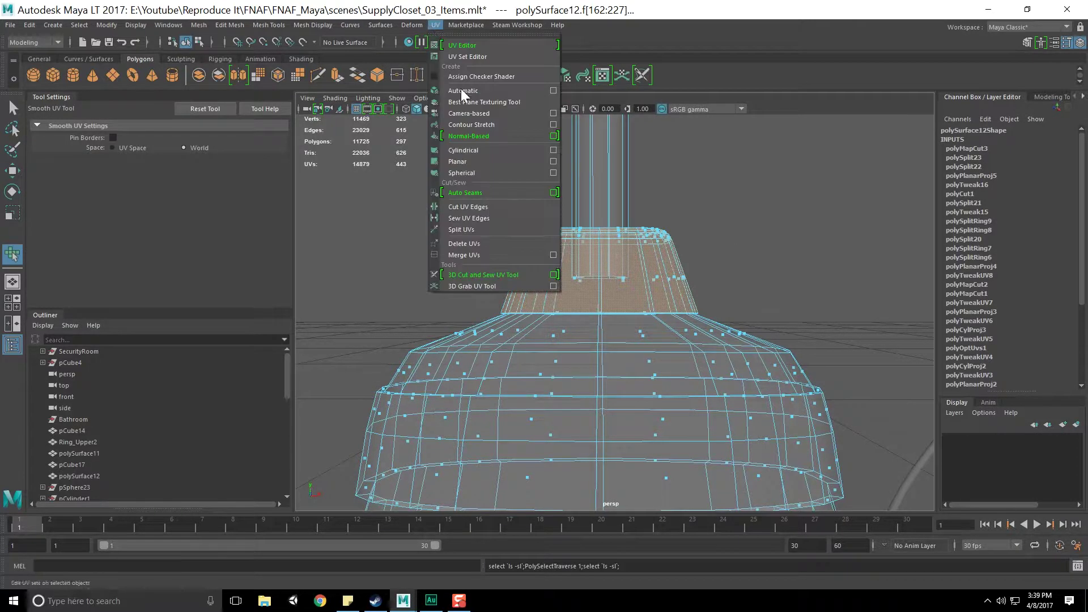
{"action": "left_click", "coordinate": [508, 157]}
{"action": "left_click_drag", "start_coordinate": [623, 284], "coordinate": [752, 287], "text": "alt"}
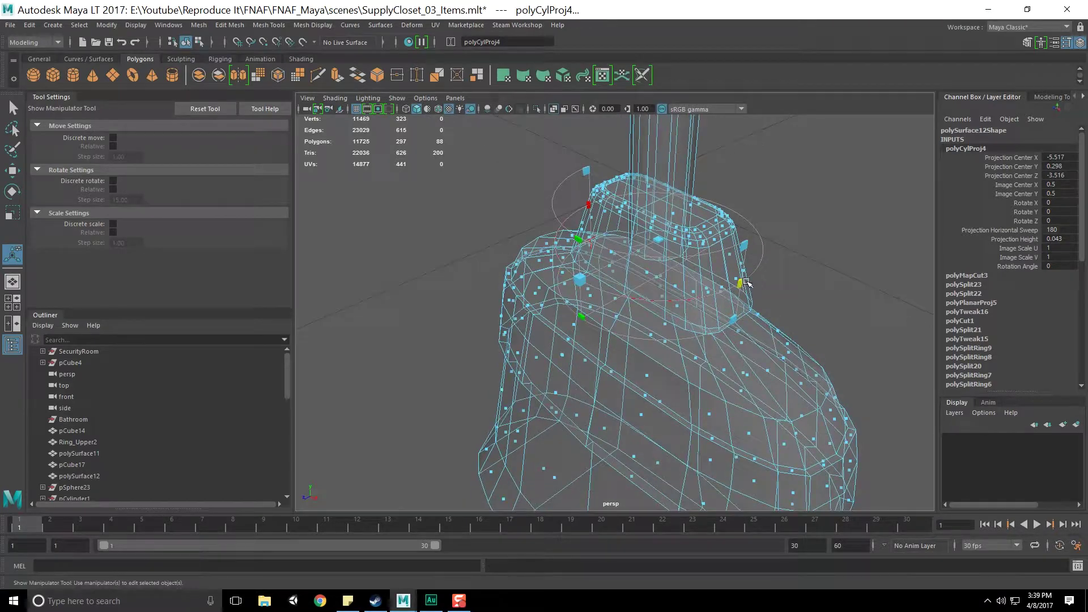
{"action": "left_click_drag", "start_coordinate": [0, 115], "coordinate": [387, 116]}
{"action": "left_click_drag", "start_coordinate": [538, 114], "coordinate": [0, 180]}
{"action": "middle_click_drag", "start_coordinate": [604, 311], "coordinate": [595, 316], "text": "alt"}
{"action": "left_click_drag", "start_coordinate": [596, 316], "coordinate": [530, 238], "text": "alt"}
Turn on the checkerboard display and stretch the collar's cylindrical projection vertically to even out the pattern.
{"action": "left_click_drag", "start_coordinate": [0, 131], "coordinate": [190, 132]}
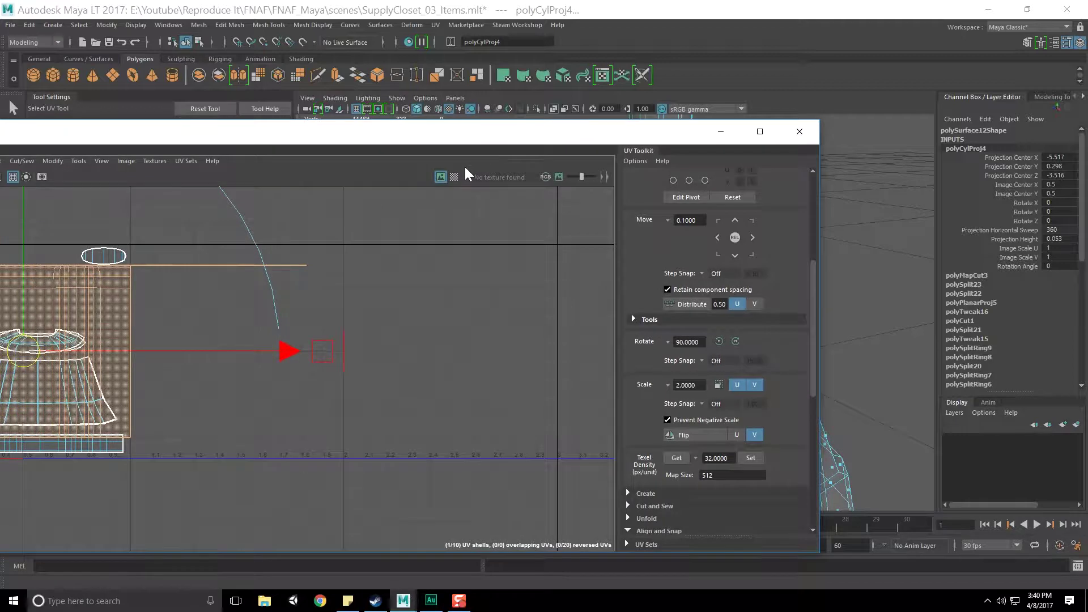
{"action": "left_click", "coordinate": [454, 177]}
{"action": "left_click_drag", "start_coordinate": [471, 134], "coordinate": [0, 138]}
{"action": "left_click_drag", "start_coordinate": [614, 245], "coordinate": [668, 248], "text": "alt"}
{"action": "left_click_drag", "start_coordinate": [574, 233], "coordinate": [576, 76]}
{"action": "left_click_drag", "start_coordinate": [6, 138], "coordinate": [625, 109]}
Move the collar's projected shell sideways out of the 0–1 UV space and return to object selection.
{"action": "middle_click_drag", "start_coordinate": [595, 318], "coordinate": [552, 324], "text": "alt"}
{"action": "scroll", "coordinate": [558, 360], "scroll_direction": "down", "scroll_amount": 2}
{"action": "scroll", "coordinate": [563, 359], "scroll_direction": "down", "scroll_amount": 3}
{"action": "left_click_drag", "start_coordinate": [483, 351], "coordinate": [668, 345]}
{"action": "scroll", "coordinate": [675, 371], "scroll_direction": "up", "scroll_amount": 3}
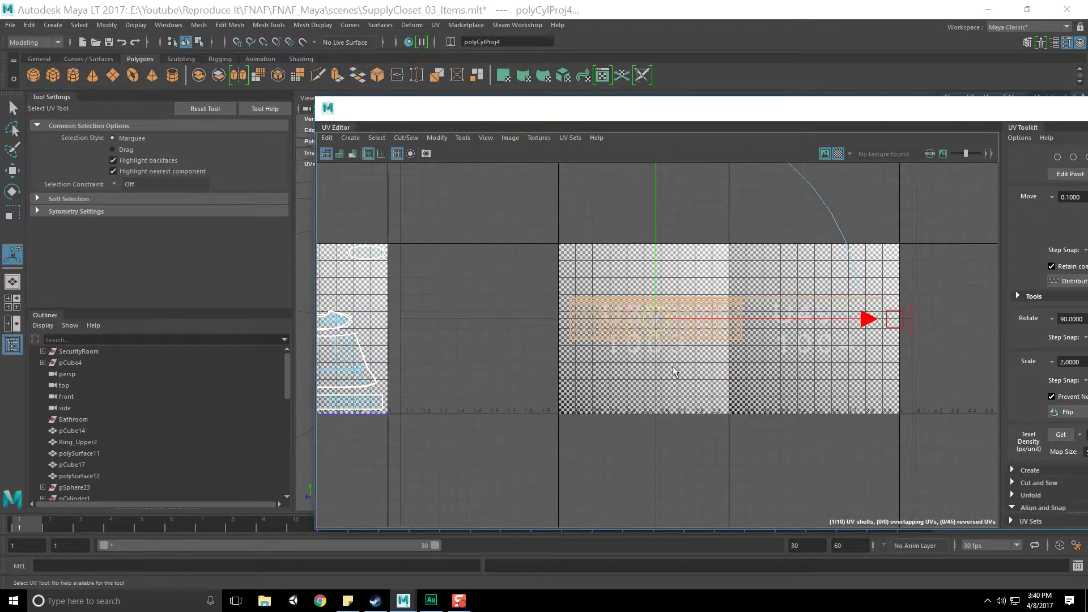
{"action": "scroll", "coordinate": [674, 371], "scroll_direction": "up", "scroll_amount": 2}
{"action": "key", "text": "F8"}
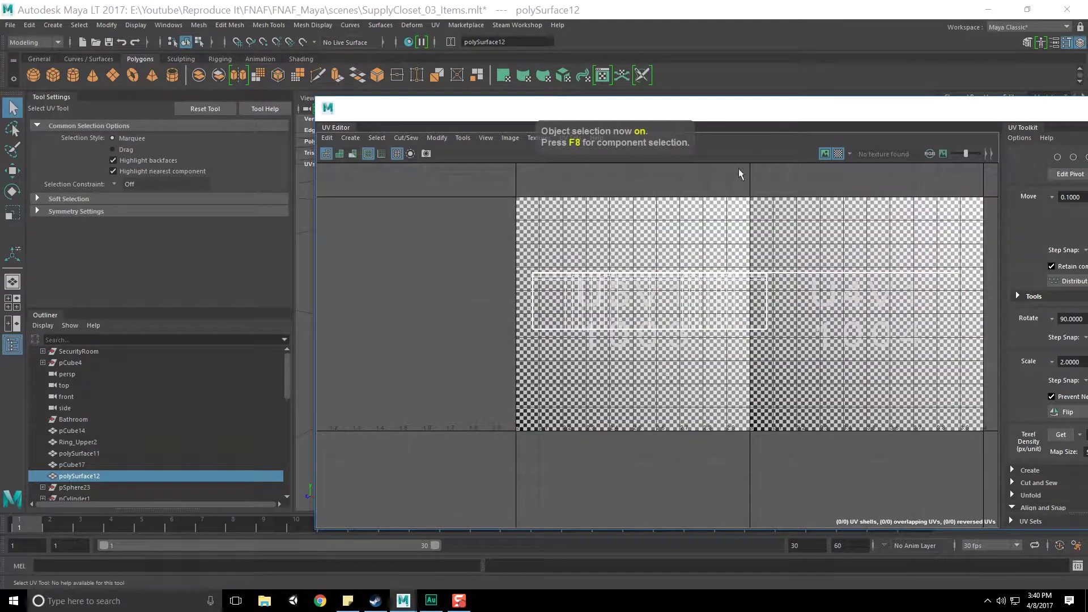
Try the UV Editor beside the main window, close it and maximize the main window on the broom's checker pattern.
{"action": "key", "text": "super+Left"}
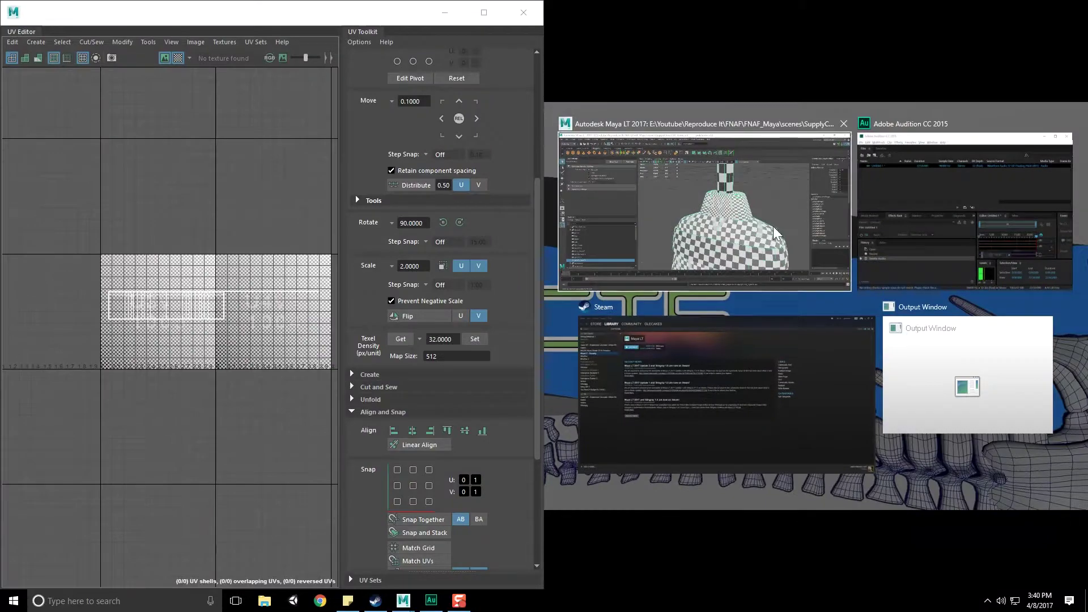
{"action": "left_click", "coordinate": [730, 265]}
{"action": "left_click", "coordinate": [522, 13]}
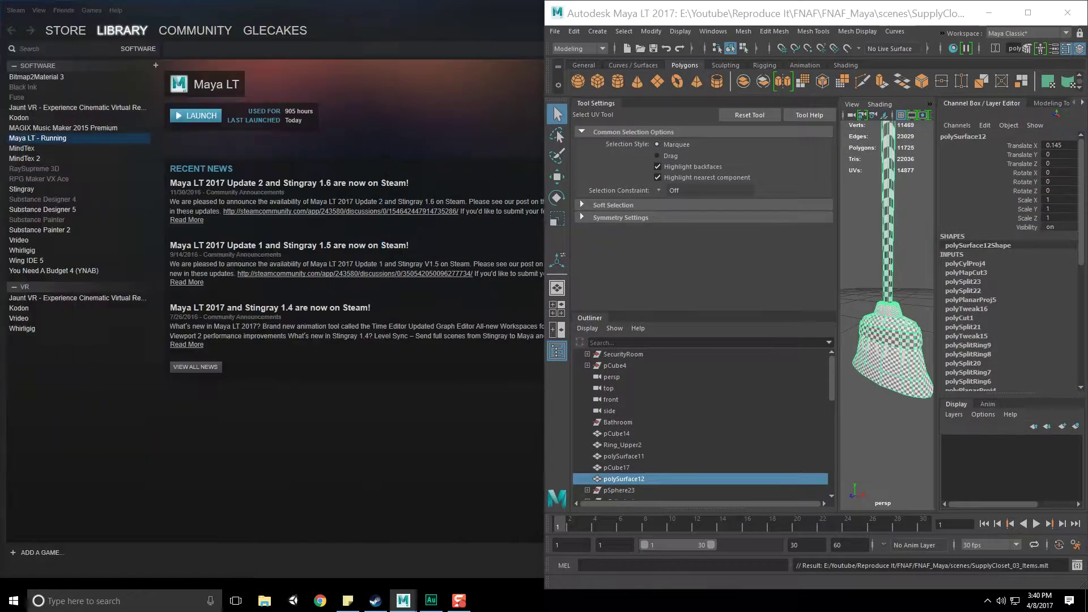
{"action": "left_click_drag", "start_coordinate": [831, 15], "coordinate": [499, 0]}
{"action": "scroll", "coordinate": [586, 257], "scroll_direction": "up", "scroll_amount": 5}
{"action": "scroll", "coordinate": [585, 257], "scroll_direction": "down", "scroll_amount": 6}
{"action": "left_click_drag", "start_coordinate": [580, 259], "coordinate": [587, 317], "text": "alt"}
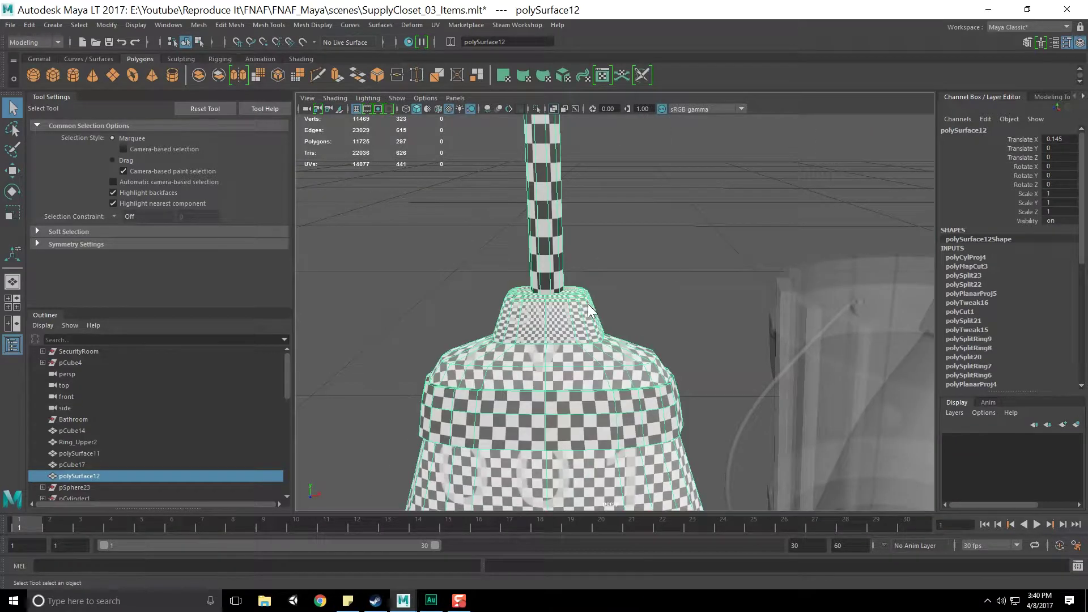
Select the collar's top faces around the handle and shrink the selection to leave out its outer rim.
{"action": "right_click_drag", "start_coordinate": [588, 318], "coordinate": [584, 363]}
{"action": "left_click_drag", "start_coordinate": [584, 363], "coordinate": [517, 273], "text": "alt"}
{"action": "middle_click_drag", "start_coordinate": [561, 116], "coordinate": [544, 167], "text": "alt"}
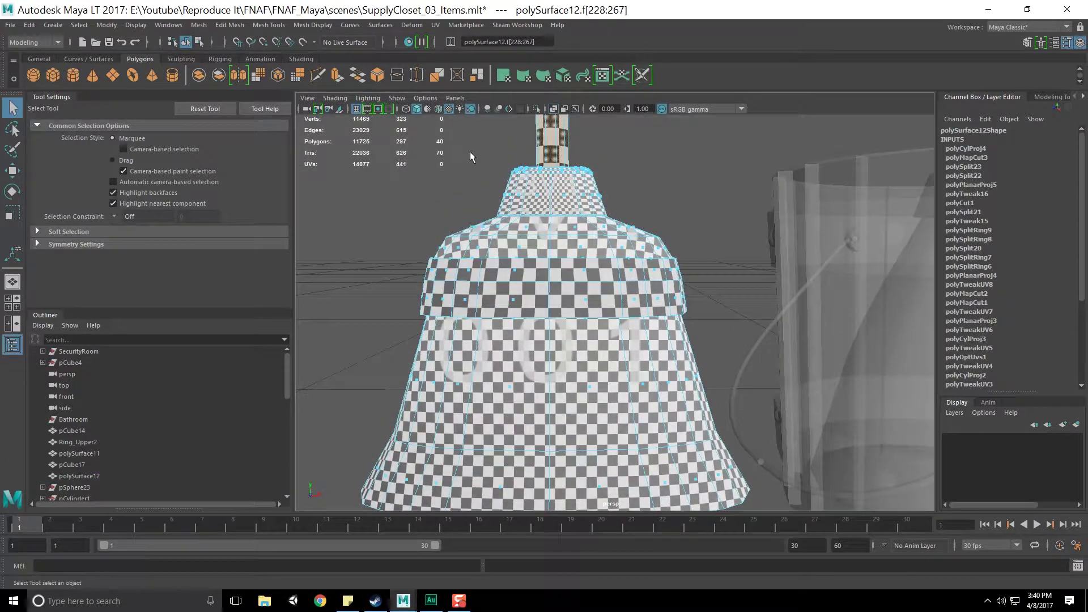
{"action": "key", "text": "f"}
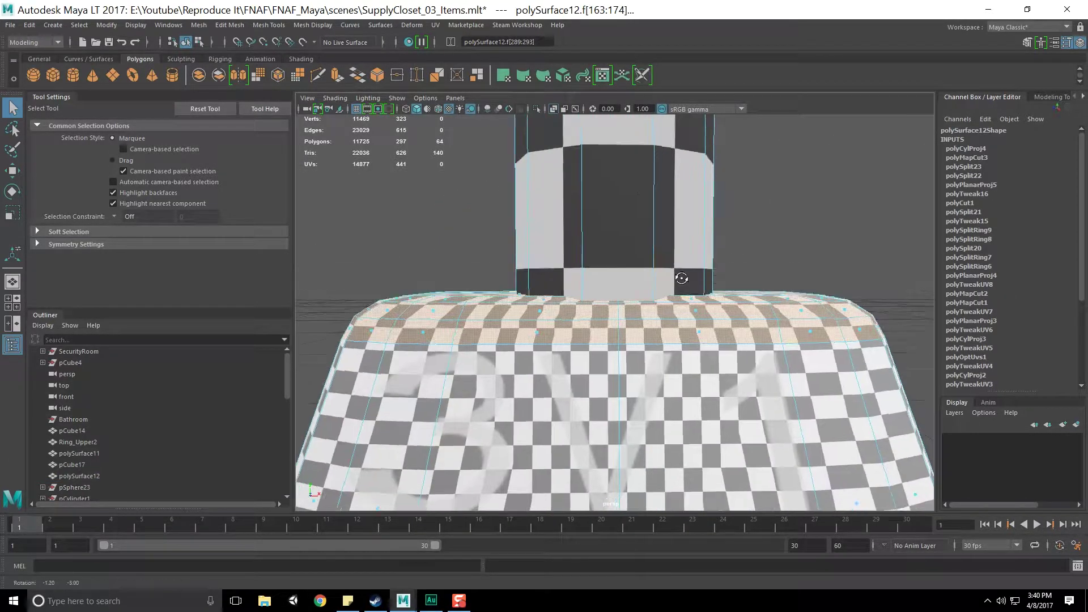
{"action": "left_click_drag", "start_coordinate": [601, 333], "coordinate": [552, 333], "text": "alt"}
{"action": "right_click", "coordinate": [697, 340], "text": "shift"}
{"action": "right_click_drag", "start_coordinate": [695, 336], "coordinate": [584, 328], "text": "shift"}
{"action": "mouse_move", "coordinate": [584, 327]}
{"action": "left_mouse_down", "text": "alt"}
{"action": "mouse_move", "coordinate": [615, 357]}
{"action": "mouse_move", "coordinate": [572, 345]}
{"action": "left_mouse_up", "text": "alt"}
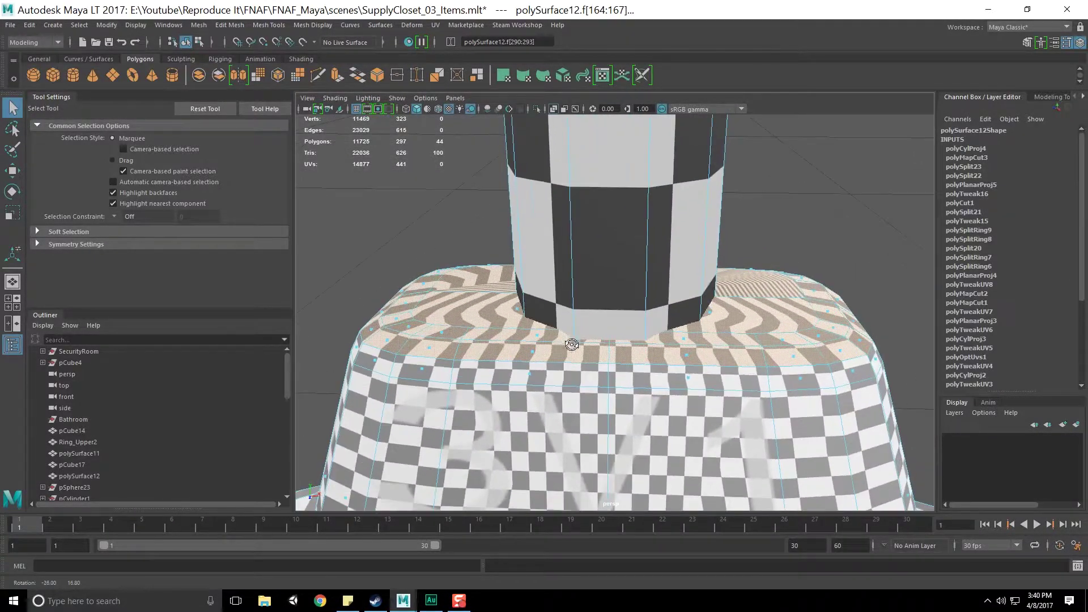
Planar project the selected top faces of the collar along the Y axis, keeping the image width/height ratio.
{"action": "left_click", "coordinate": [435, 25]}
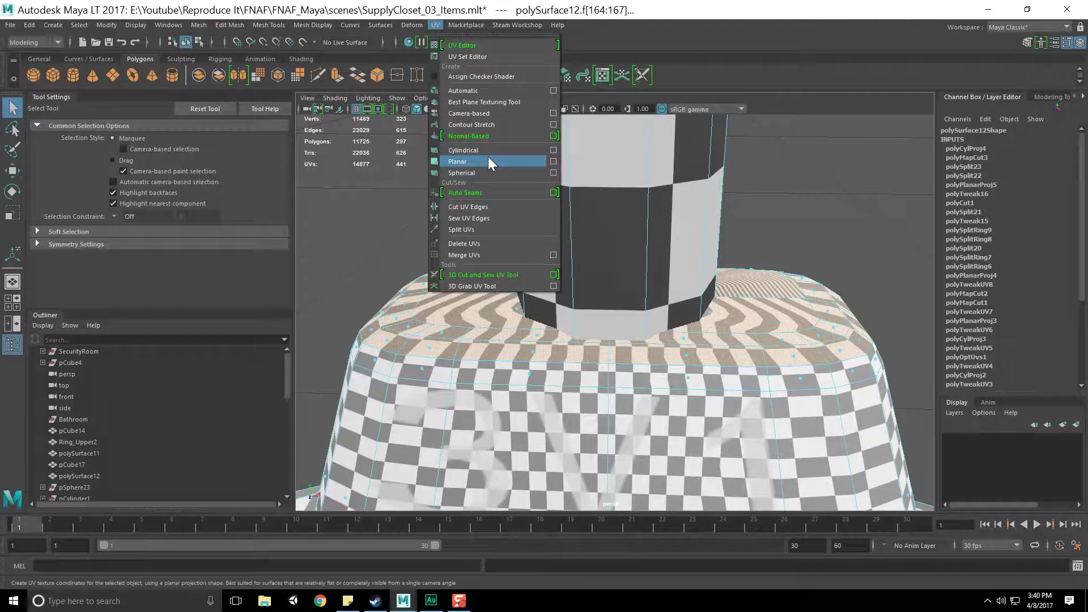
{"action": "left_click", "coordinate": [552, 162]}
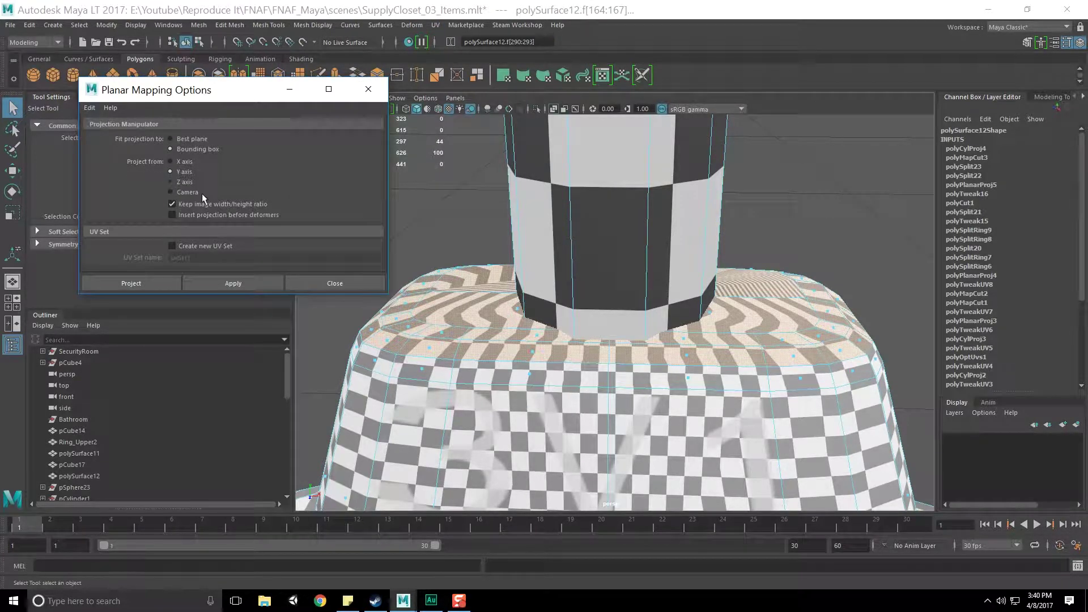
{"action": "left_click", "coordinate": [241, 284]}
{"action": "left_click", "coordinate": [336, 283]}
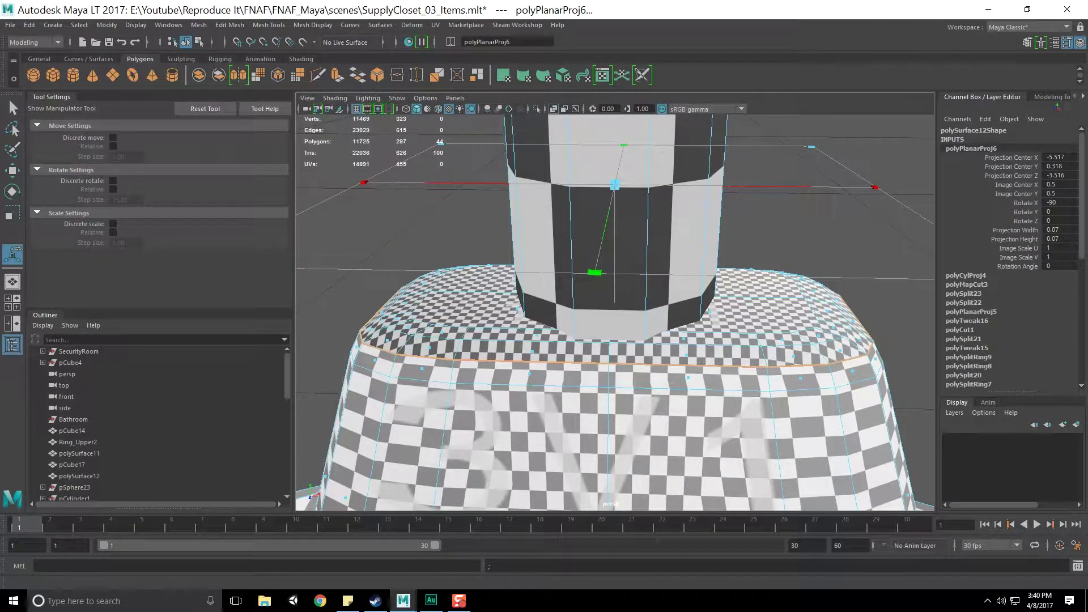
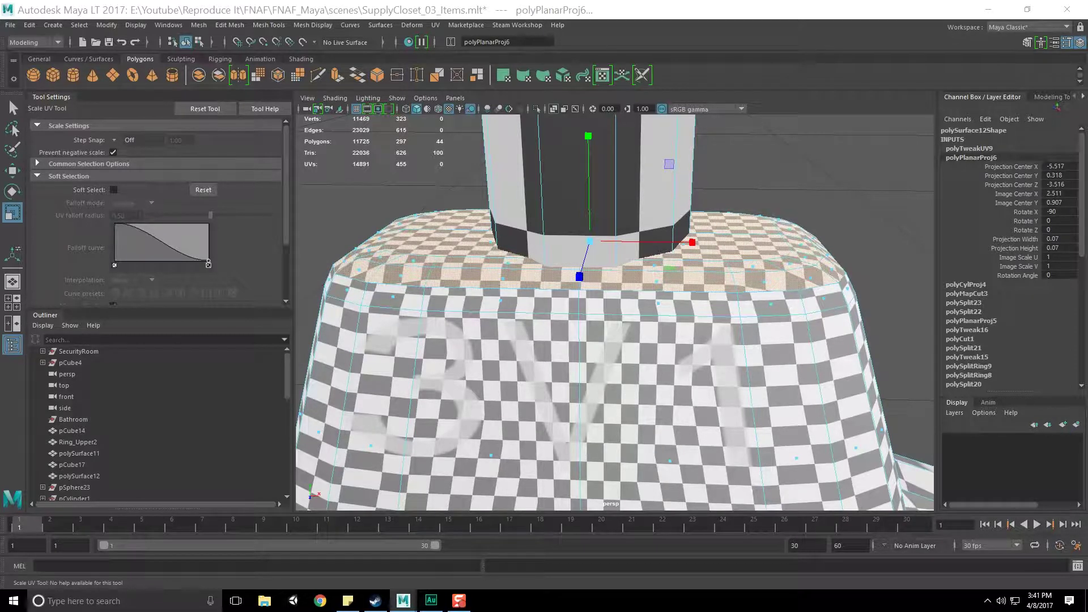
Select the collar's side and top shells, scale them down together and move them into the 0–1 UV space above the broom head's shells.
{"action": "left_click_drag", "start_coordinate": [788, 295], "coordinate": [618, 335], "text": "alt"}
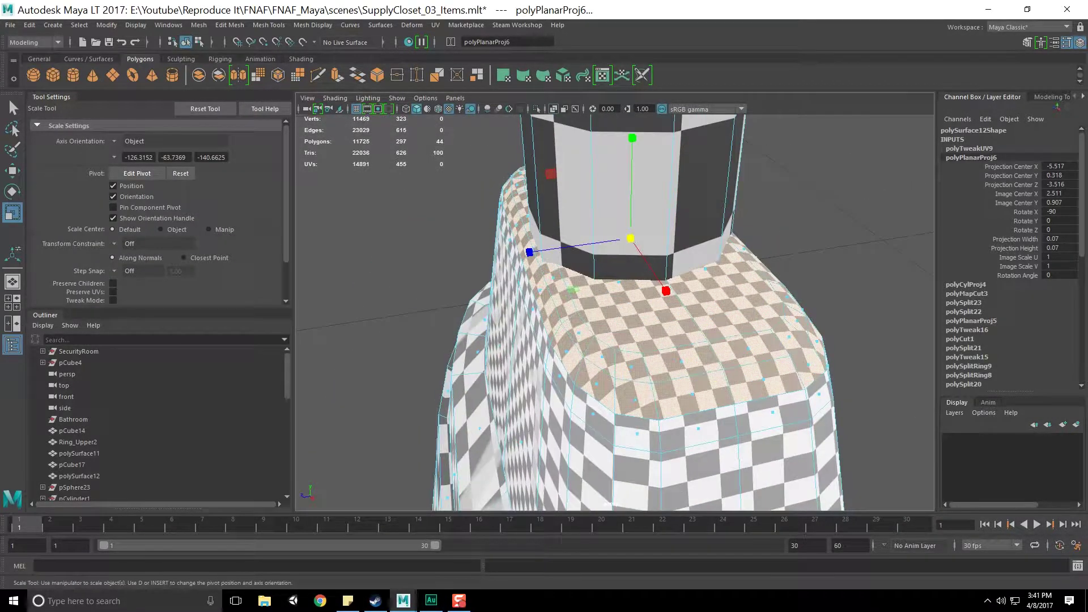
{"action": "left_click_drag", "start_coordinate": [0, 104], "coordinate": [543, 104]}
{"action": "right_click_drag", "start_coordinate": [600, 254], "coordinate": [631, 264]}
{"action": "left_click_drag", "start_coordinate": [705, 357], "coordinate": [707, 358]}
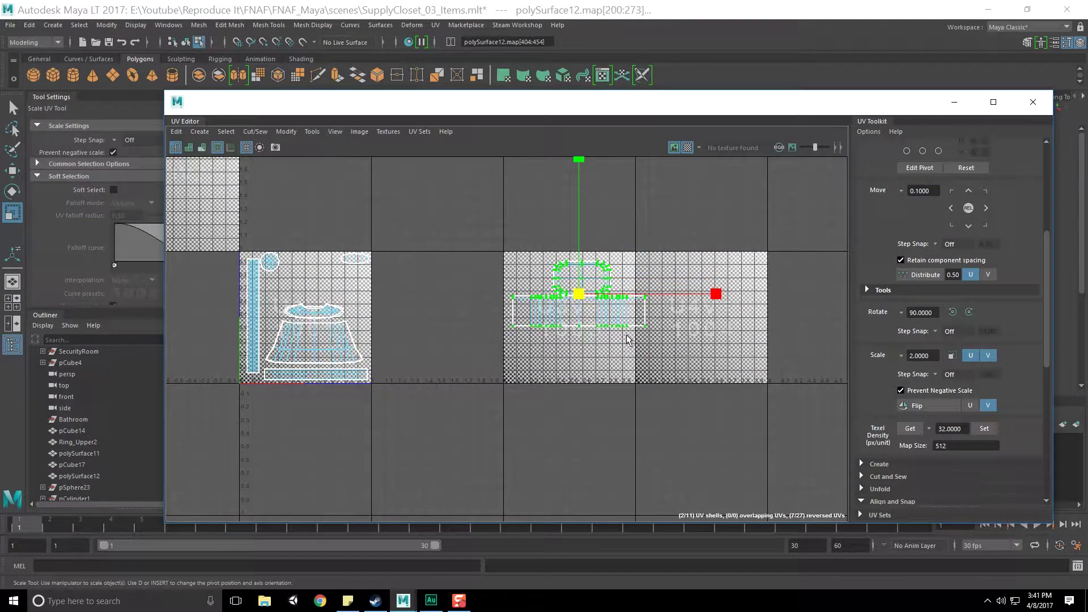
{"action": "left_click_drag", "start_coordinate": [575, 294], "coordinate": [510, 310]}
{"action": "key", "text": "w"}
{"action": "left_click_drag", "start_coordinate": [581, 299], "coordinate": [316, 289]}
{"action": "scroll", "coordinate": [319, 288], "scroll_direction": "up", "scroll_amount": 4}
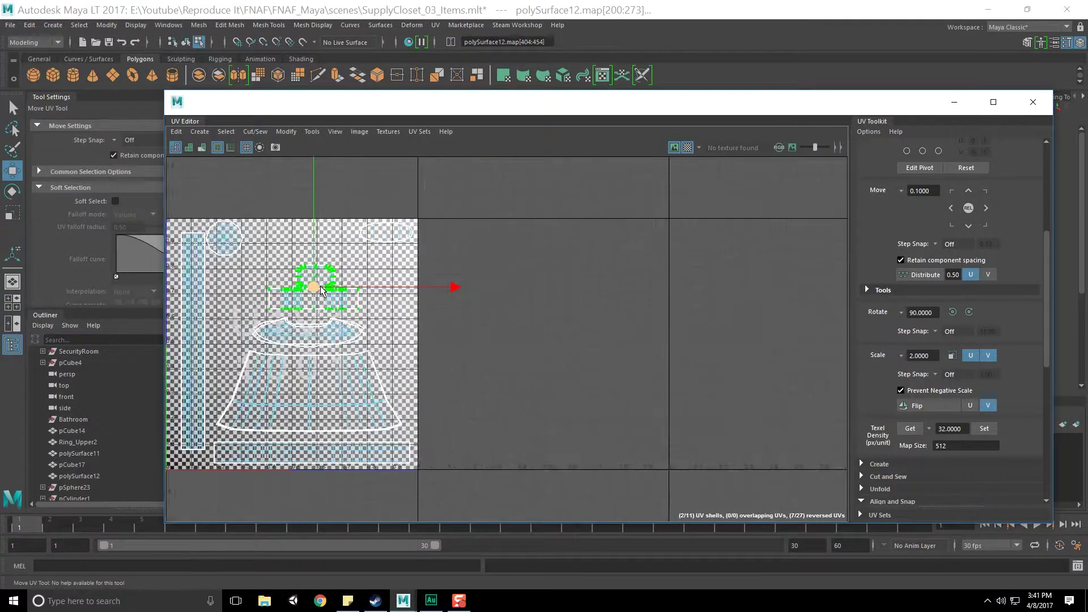
Uncover the broom in the viewport, clear the selection and save the scene.
{"action": "left_click_drag", "start_coordinate": [564, 108], "coordinate": [0, 66]}
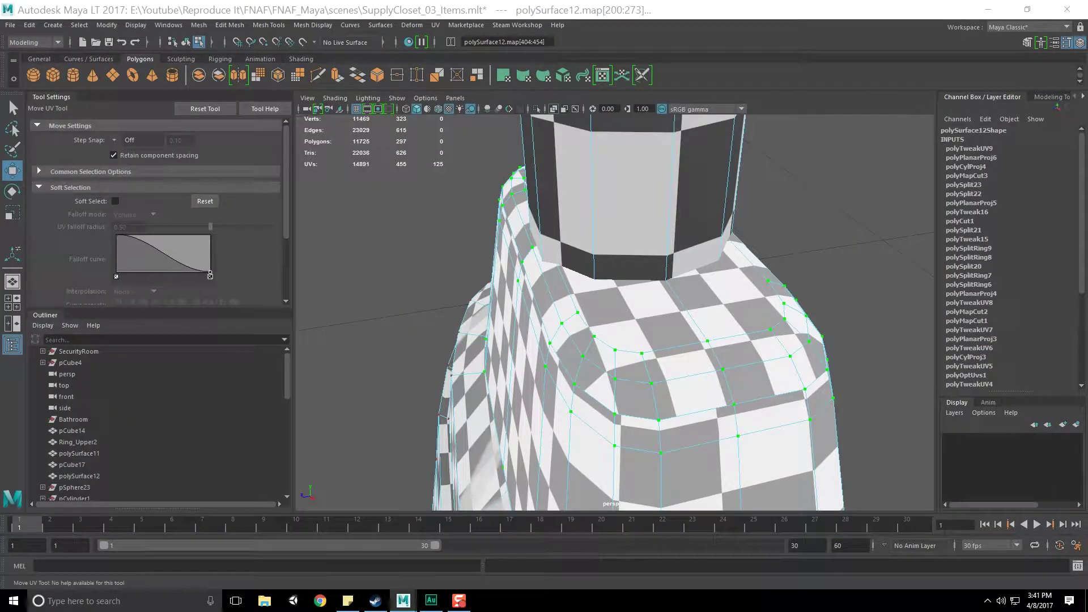
{"action": "key", "text": "w"}
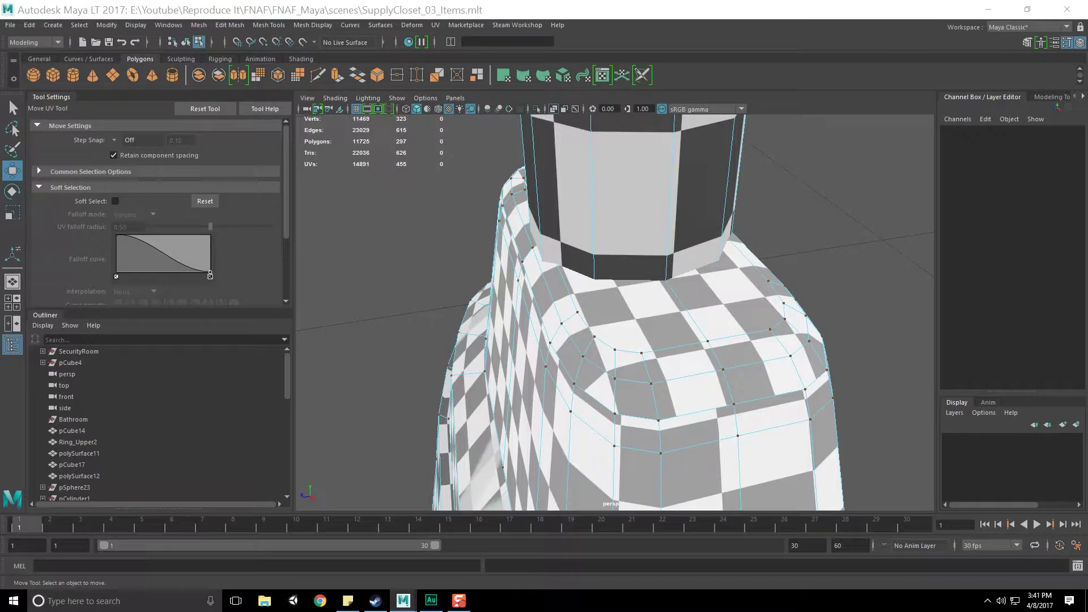
{"action": "left_click_drag", "start_coordinate": [0, 122], "coordinate": [555, 126]}
Select the broom head's large trapezoid shells and the wide oval shells above them and scale them up slightly together.
{"action": "scroll", "coordinate": [522, 258], "scroll_direction": "down", "scroll_amount": 2}
{"action": "middle_click_drag", "start_coordinate": [433, 251], "coordinate": [480, 296], "text": "alt"}
{"action": "right_click_drag", "start_coordinate": [474, 372], "coordinate": [433, 379]}
{"action": "left_click_drag", "start_coordinate": [601, 448], "coordinate": [600, 448]}
{"action": "right_click_drag", "start_coordinate": [552, 413], "coordinate": [479, 391]}
{"action": "left_click_drag", "start_coordinate": [417, 360], "coordinate": [517, 406]}
{"action": "key", "text": "r"}
{"action": "left_click_drag", "start_coordinate": [517, 406], "coordinate": [526, 406]}
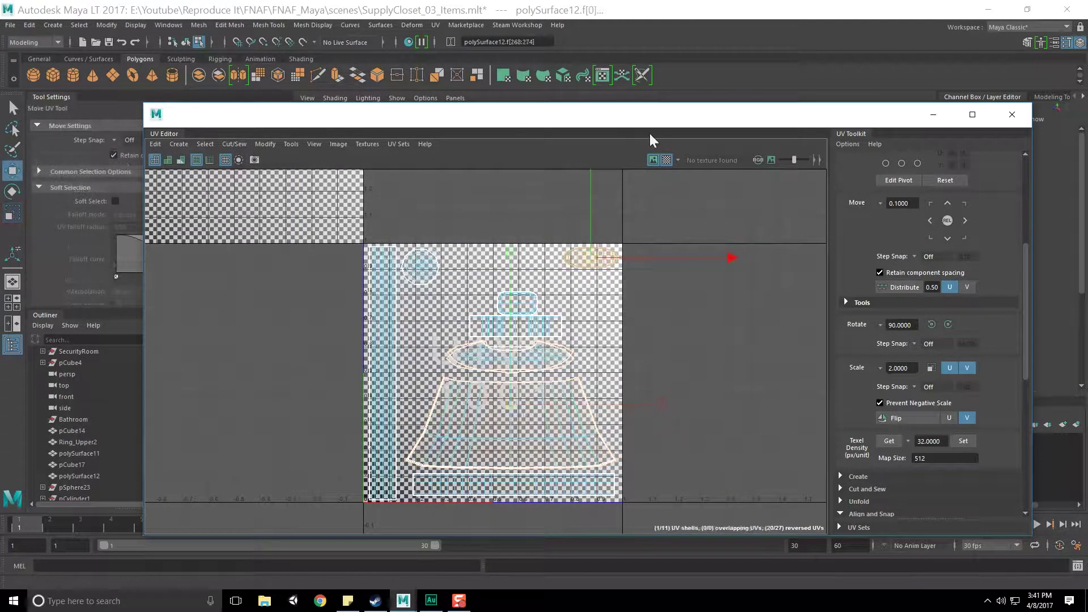
Lower the small oval shell in the UV space's upper corner slightly and move the collar's two shells up toward the upper edge.
{"action": "left_click_drag", "start_coordinate": [642, 126], "coordinate": [607, 121]}
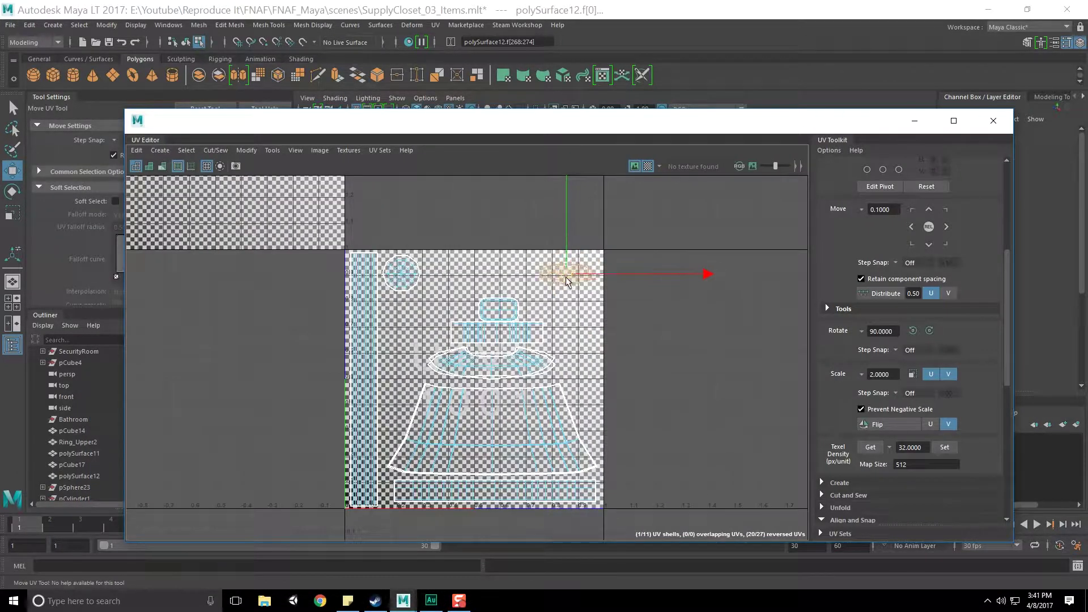
{"action": "middle_click_drag", "start_coordinate": [523, 332], "coordinate": [525, 309], "text": "alt"}
{"action": "left_click", "coordinate": [505, 286]}
{"action": "left_click", "coordinate": [509, 307], "text": "shift"}
{"action": "left_click_drag", "start_coordinate": [502, 293], "coordinate": [494, 260]}
{"action": "left_click", "coordinate": [550, 469]}
Inspect the checker pattern across the whole broom and select the head's large trapezoid shells together with the wide oval ones.
{"action": "left_click_drag", "start_coordinate": [585, 126], "coordinate": [588, 350]}
{"action": "scroll", "coordinate": [577, 299], "scroll_direction": "down", "scroll_amount": 10}
{"action": "middle_click_drag", "start_coordinate": [580, 306], "coordinate": [592, 238], "text": "alt"}
{"action": "scroll", "coordinate": [621, 267], "scroll_direction": "up", "scroll_amount": 6}
{"action": "left_click_drag", "start_coordinate": [556, 291], "coordinate": [624, 287], "text": "alt"}
{"action": "left_click_drag", "start_coordinate": [612, 350], "coordinate": [609, 128]}
{"action": "scroll", "coordinate": [488, 370], "scroll_direction": "up", "scroll_amount": 1}
{"action": "left_click", "coordinate": [485, 397]}
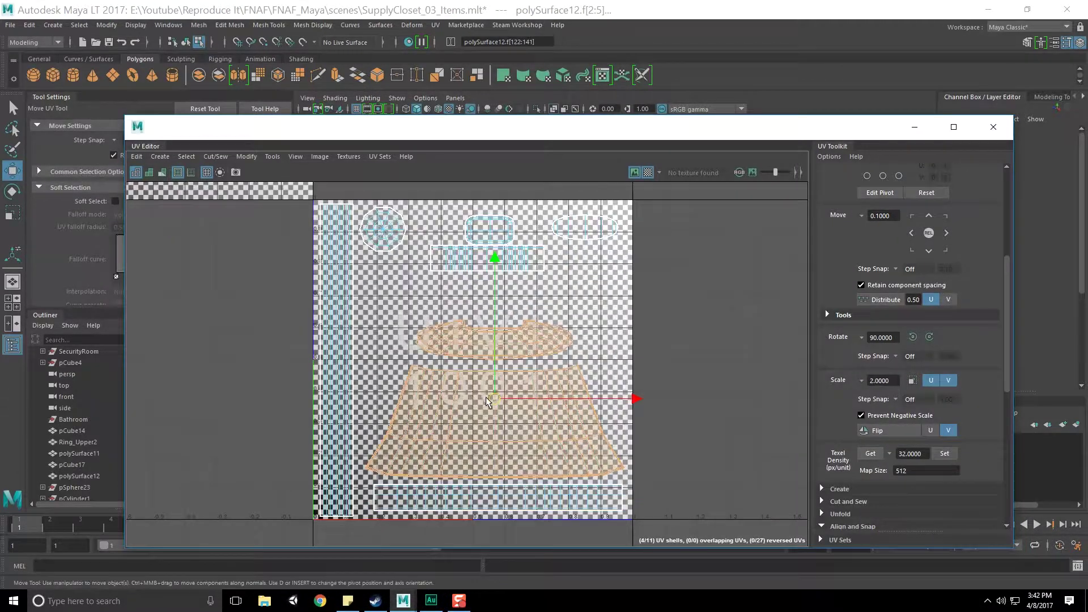
Move the two large mop head UV shells up and scale them up slightly to fill the tile's width.
{"action": "left_click_drag", "start_coordinate": [492, 356], "coordinate": [494, 328]}
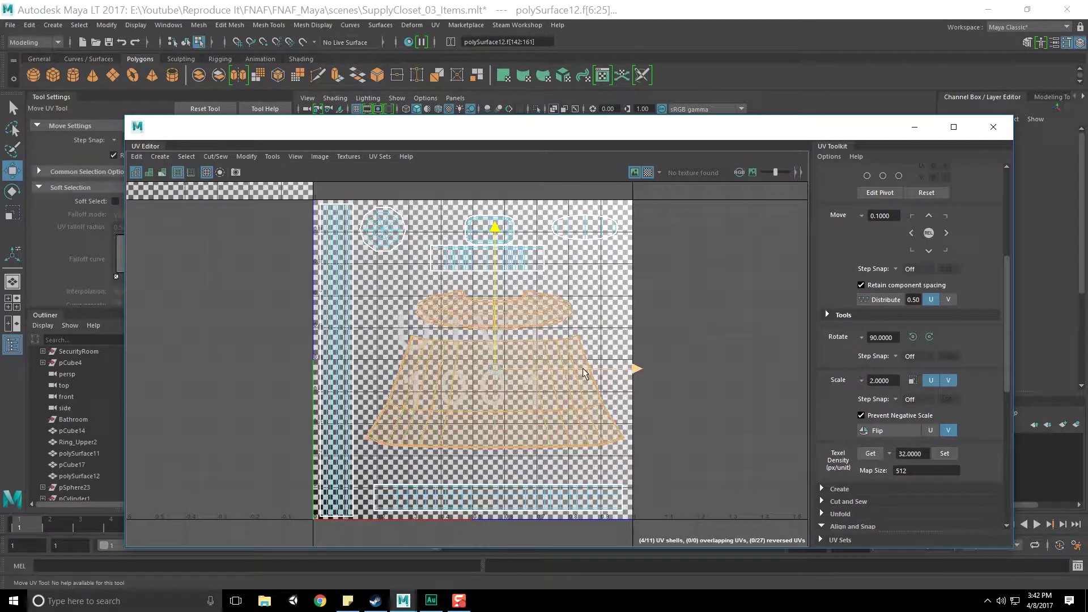
{"action": "key", "text": "r"}
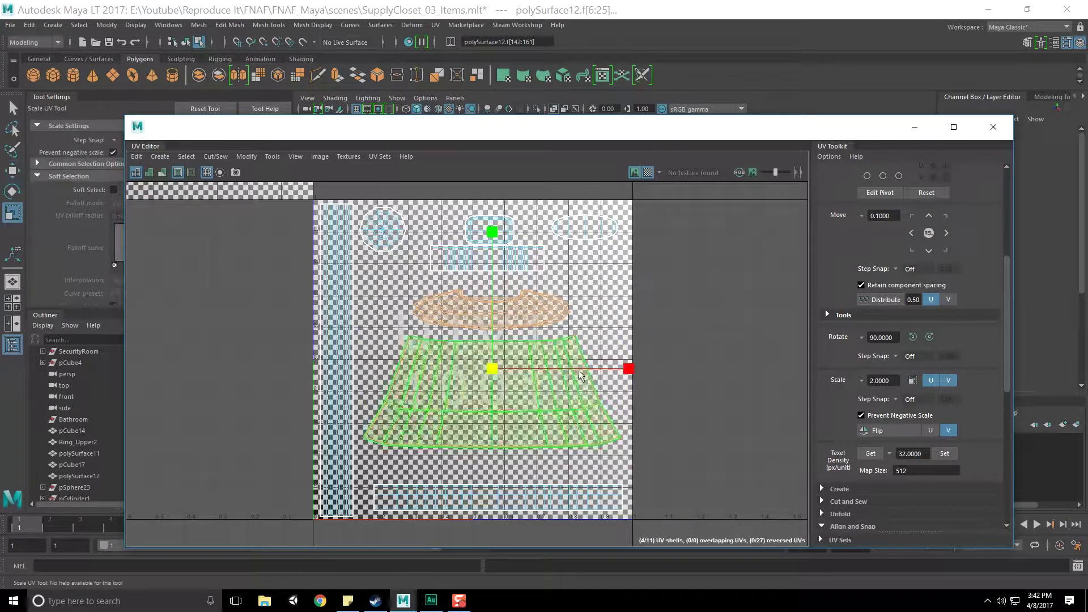
{"action": "left_click_drag", "start_coordinate": [501, 369], "coordinate": [508, 377]}
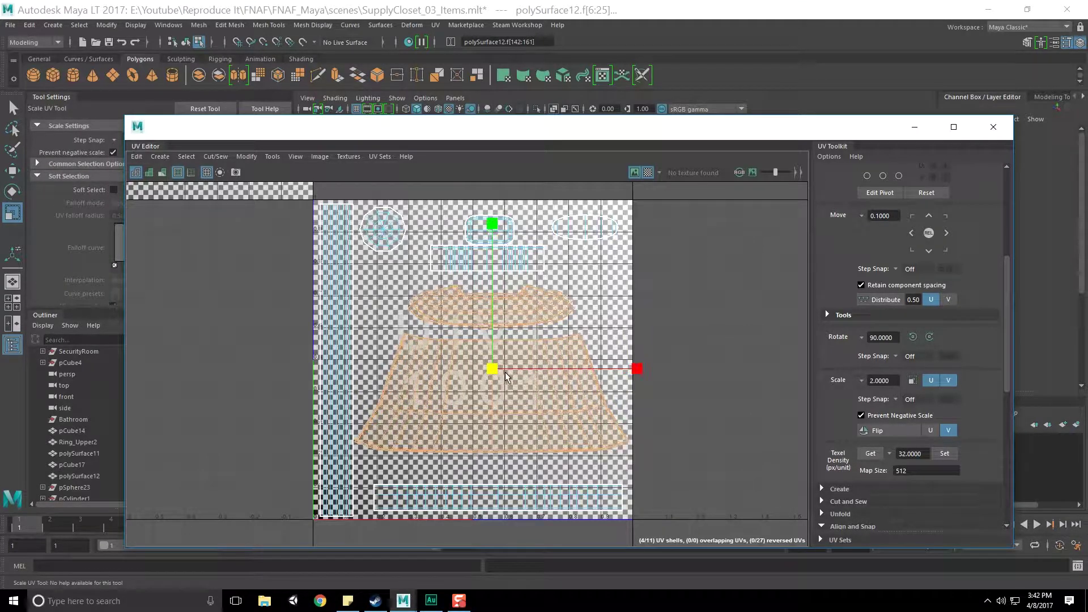
Move the long horizontal band shell up slightly and scale it up to span the width beside the handle strip.
{"action": "left_click", "coordinate": [500, 486]}
{"action": "key", "text": "e"}
{"action": "key", "text": "w"}
{"action": "left_click_drag", "start_coordinate": [501, 497], "coordinate": [498, 489]}
{"action": "key", "text": "r"}
{"action": "key", "text": "w"}
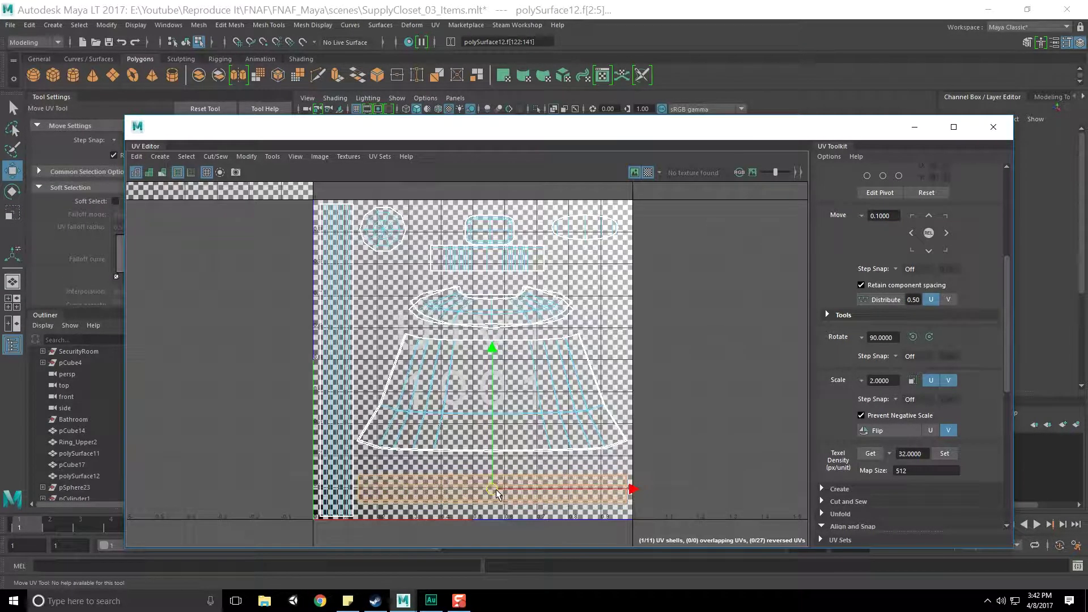
Examine the checker pattern on the mop head in the viewport alongside its UV layout.
{"action": "scroll", "coordinate": [510, 451], "scroll_direction": "up", "scroll_amount": 2}
{"action": "left_click_drag", "start_coordinate": [548, 138], "coordinate": [565, 308]}
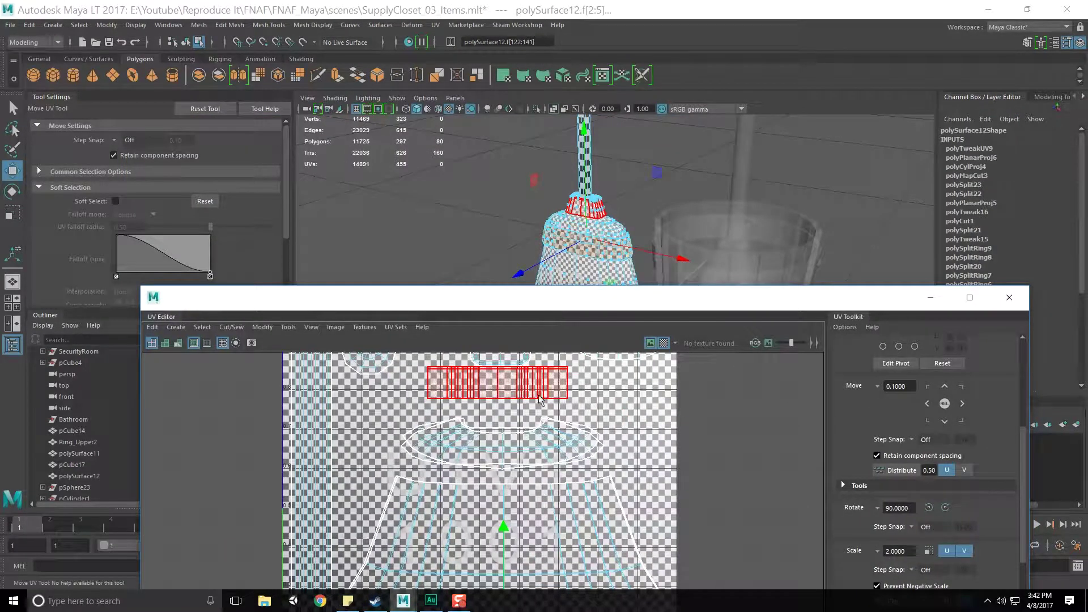
{"action": "scroll", "coordinate": [540, 458], "scroll_direction": "down", "scroll_amount": 1}
{"action": "middle_click_drag", "start_coordinate": [595, 266], "coordinate": [605, 221], "text": "alt"}
{"action": "scroll", "coordinate": [605, 221], "scroll_direction": "up", "scroll_amount": 2}
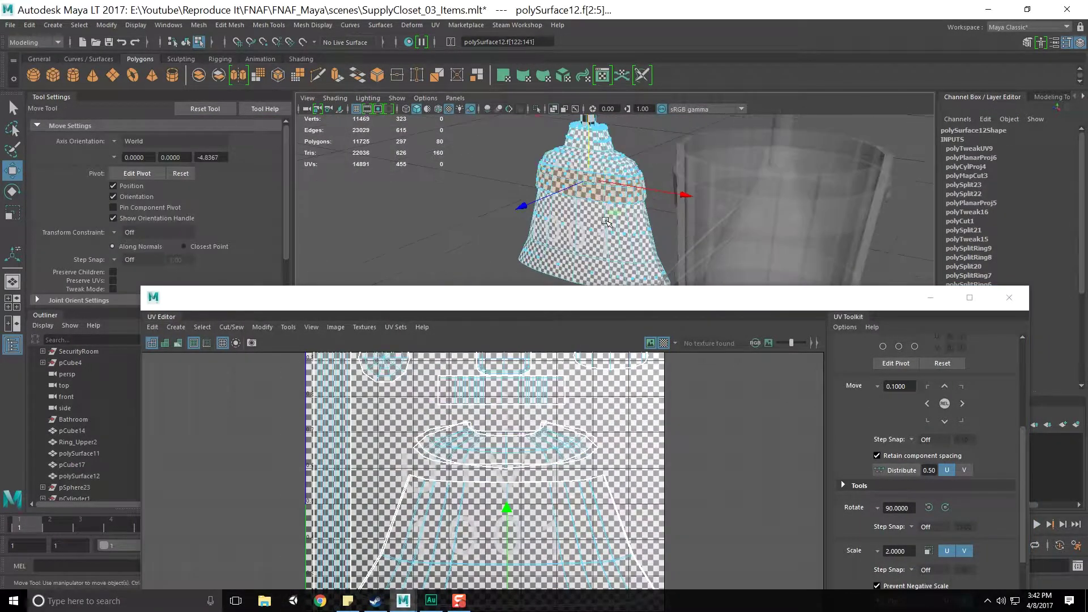
{"action": "scroll", "coordinate": [605, 221], "scroll_direction": "up", "scroll_amount": 2}
{"action": "left_click_drag", "start_coordinate": [605, 221], "coordinate": [631, 213], "text": "alt"}
{"action": "middle_click_drag", "start_coordinate": [580, 156], "coordinate": [565, 219], "text": "alt"}
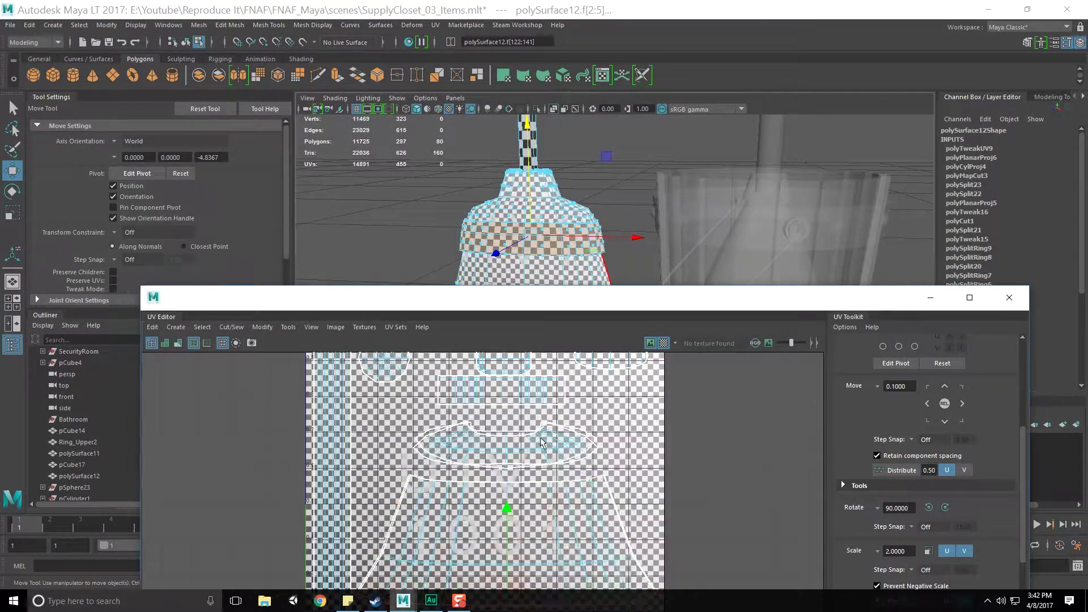
{"action": "middle_click_drag", "start_coordinate": [542, 432], "coordinate": [544, 393], "text": "alt"}
{"action": "scroll", "coordinate": [542, 420], "scroll_direction": "down", "scroll_amount": 6}
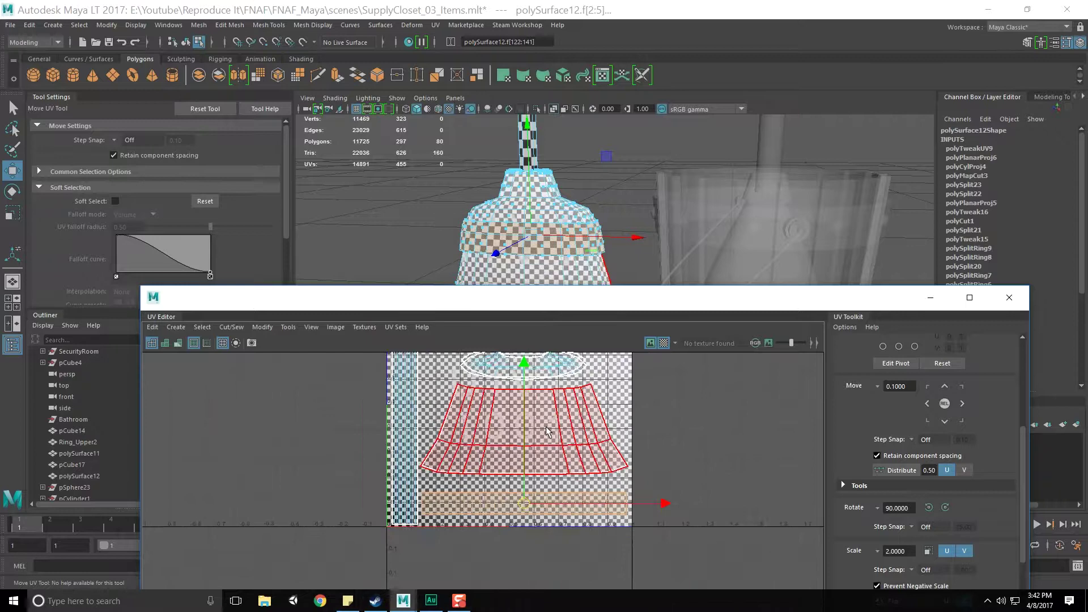
Move the collar strip shell and the small rounded shell down to just above the long band shell.
{"action": "left_click", "coordinate": [532, 385]}
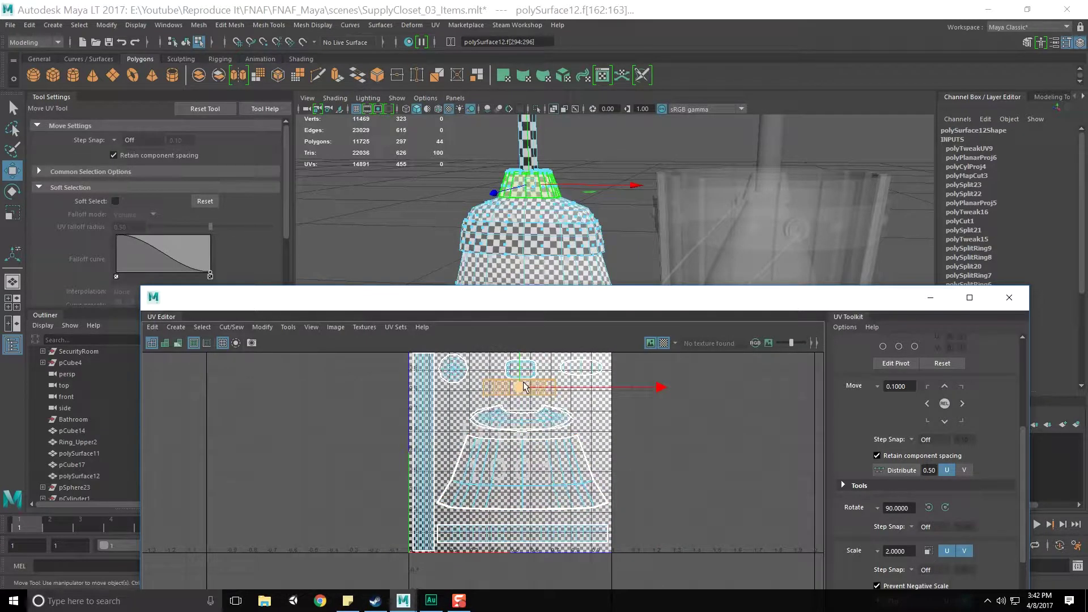
{"action": "left_click", "coordinate": [531, 372], "text": "shift"}
{"action": "left_click_drag", "start_coordinate": [521, 366], "coordinate": [520, 487]}
Move the two large mop head shells up, clear of the collar shells.
{"action": "left_click", "coordinate": [531, 432]}
{"action": "left_click", "coordinate": [542, 408], "text": "shift"}
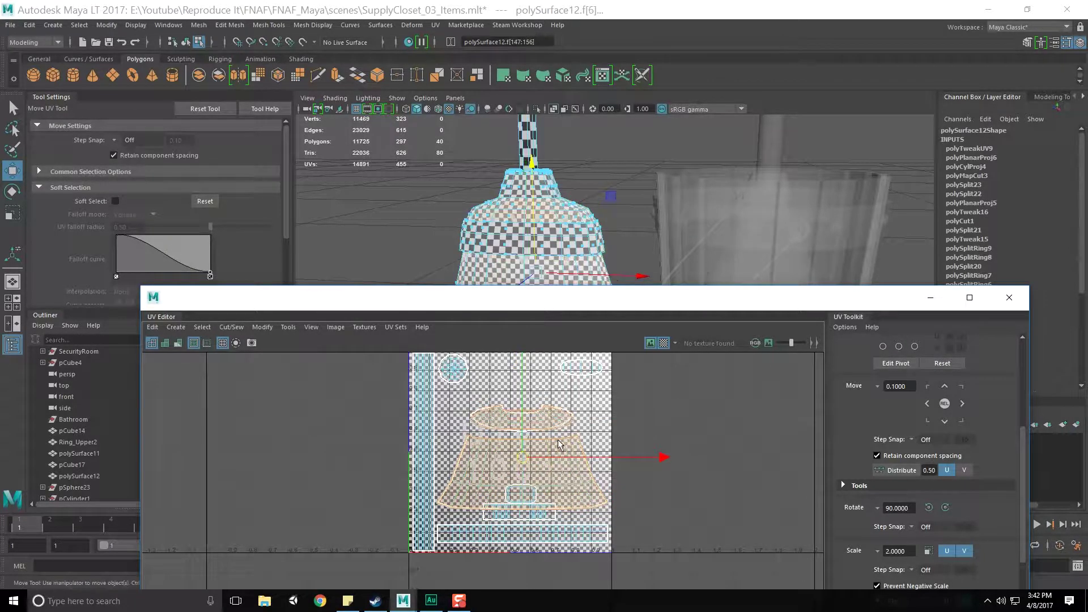
{"action": "left_click", "coordinate": [588, 398]}
{"action": "right_click_drag", "start_coordinate": [588, 398], "coordinate": [557, 390]}
{"action": "left_click_drag", "start_coordinate": [544, 458], "coordinate": [526, 365]}
Place the small rounded shell beside the collar strip, above the long band shell.
{"action": "mouse_move", "coordinate": [522, 461]}
{"action": "middle_mouse_down", "text": "alt"}
{"action": "mouse_move", "coordinate": [525, 416]}
{"action": "mouse_move", "coordinate": [525, 452]}
{"action": "middle_mouse_up", "text": "alt"}
{"action": "scroll", "coordinate": [539, 502], "scroll_direction": "up", "scroll_amount": 3}
{"action": "left_click", "coordinate": [523, 451]}
{"action": "left_click_drag", "start_coordinate": [514, 452], "coordinate": [618, 472]}
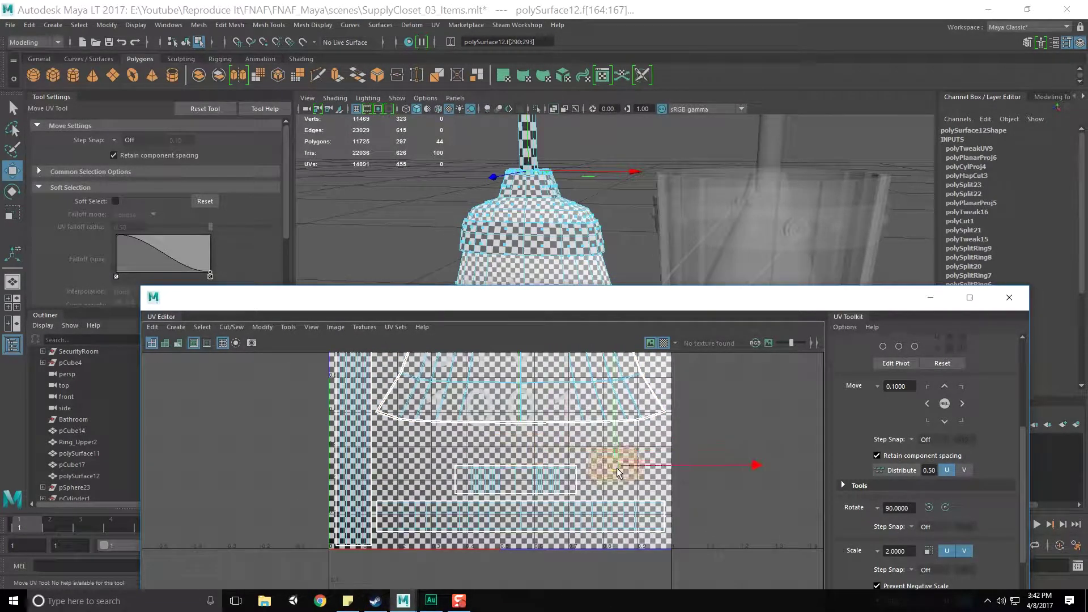
Adjust the vertical spacing of the two large mop head shells between the upper and lower shells.
{"action": "middle_click_drag", "start_coordinate": [530, 397], "coordinate": [531, 471], "text": "alt"}
{"action": "scroll", "coordinate": [530, 471], "scroll_direction": "down", "scroll_amount": 2}
{"action": "middle_click_drag", "start_coordinate": [520, 423], "coordinate": [521, 455], "text": "alt"}
{"action": "left_click", "coordinate": [521, 459]}
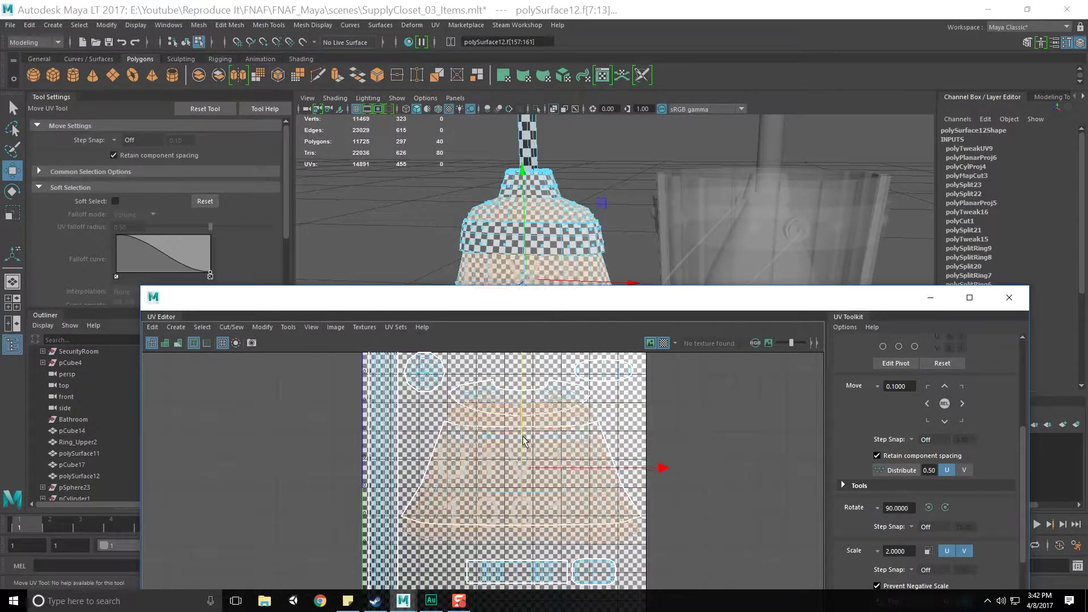
{"action": "left_click_drag", "start_coordinate": [522, 441], "coordinate": [523, 424]}
{"action": "right_click_drag", "start_coordinate": [495, 399], "coordinate": [448, 381]}
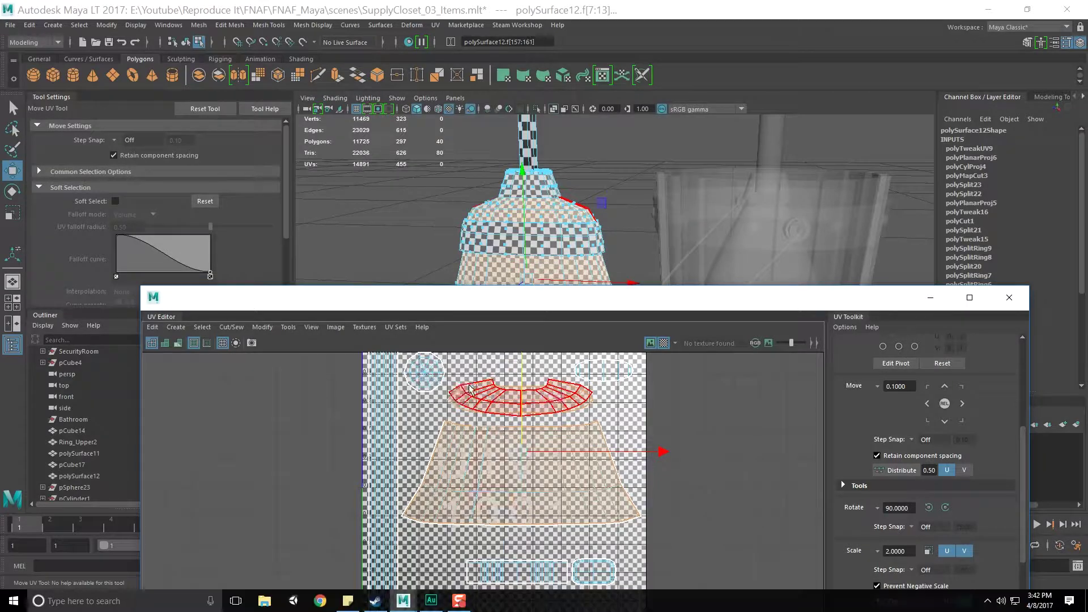
{"action": "left_click_drag", "start_coordinate": [522, 417], "coordinate": [521, 434]}
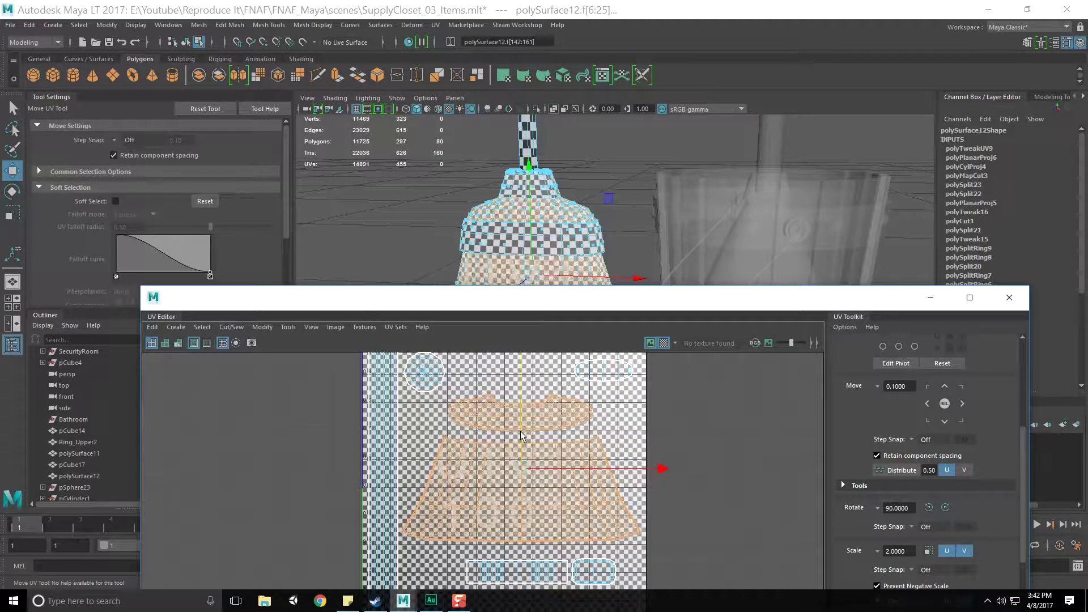
Move the small oval shell from the tile's corner to the centre, just above the mop head shells.
{"action": "middle_click_drag", "start_coordinate": [507, 400], "coordinate": [515, 447], "text": "alt"}
{"action": "left_click", "coordinate": [528, 470]}
{"action": "key", "text": "r"}
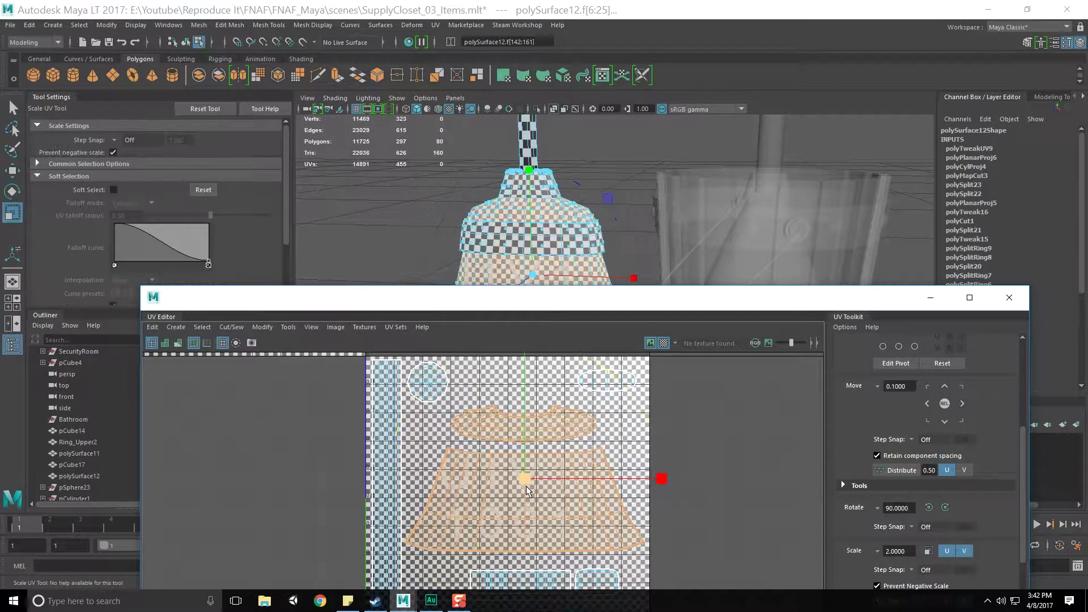
{"action": "left_click", "coordinate": [452, 438]}
{"action": "left_click", "coordinate": [427, 381]}
{"action": "middle_click_drag", "start_coordinate": [565, 533], "coordinate": [539, 487], "text": "alt"}
{"action": "left_click", "coordinate": [581, 358]}
{"action": "middle_click_drag", "start_coordinate": [585, 381], "coordinate": [596, 457], "text": "alt"}
{"action": "key", "text": "w"}
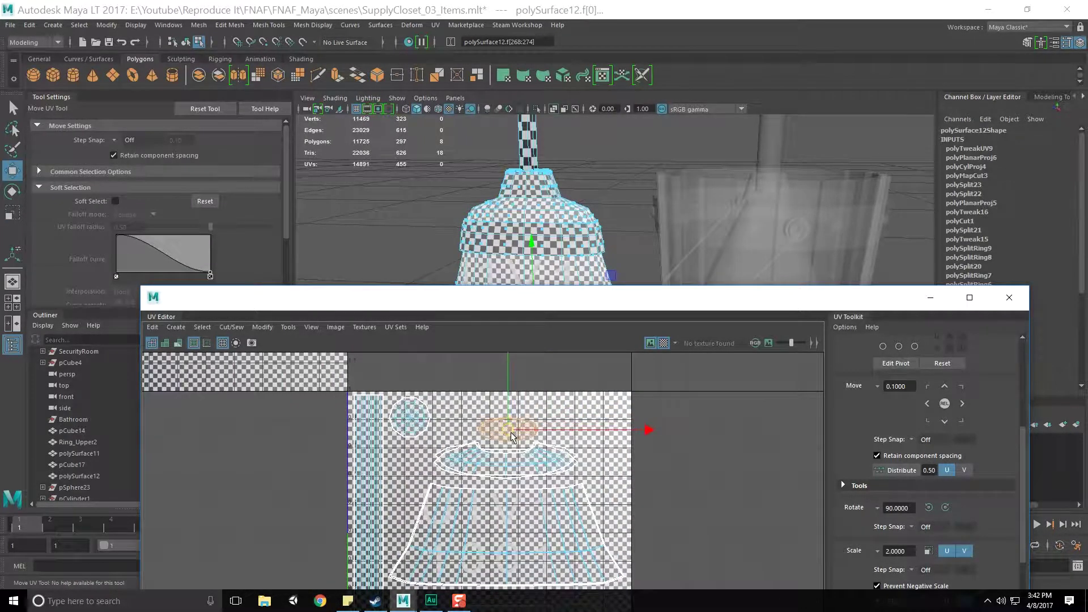
Deselect the UV shells and save the scene.
{"action": "left_click", "coordinate": [612, 400]}
{"action": "scroll", "coordinate": [613, 400], "scroll_direction": "down", "scroll_amount": 2}
{"action": "key", "text": "ctrl+s"}
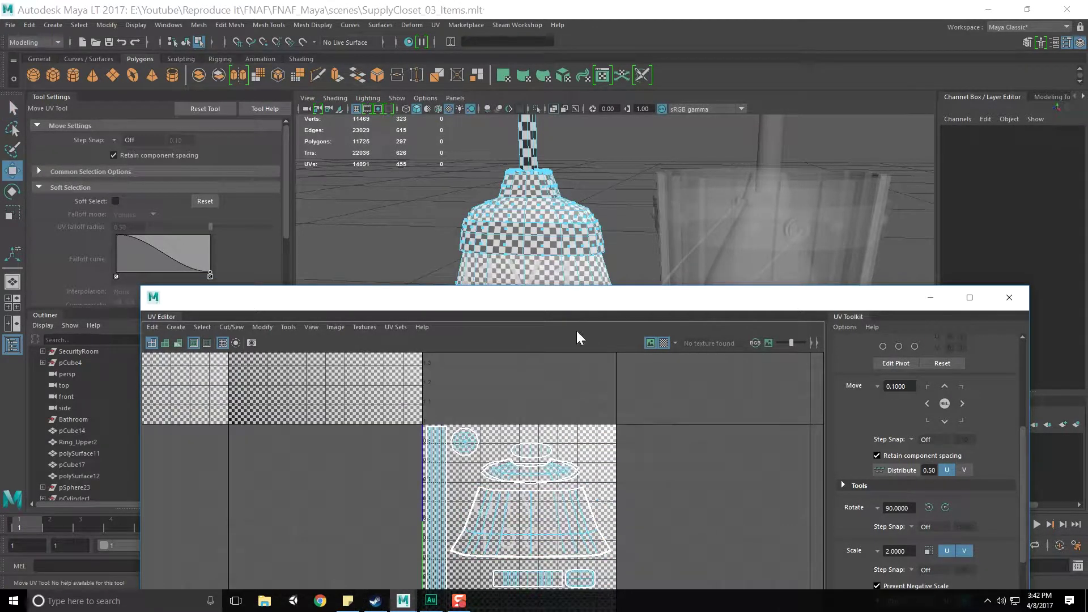
Select the stray trapezoid shell outside the main UV tile and frame its face in the viewport.
{"action": "scroll", "coordinate": [425, 449], "scroll_direction": "down", "scroll_amount": 5}
{"action": "middle_click_drag", "start_coordinate": [425, 450], "coordinate": [436, 475], "text": "alt"}
{"action": "left_click", "coordinate": [348, 414]}
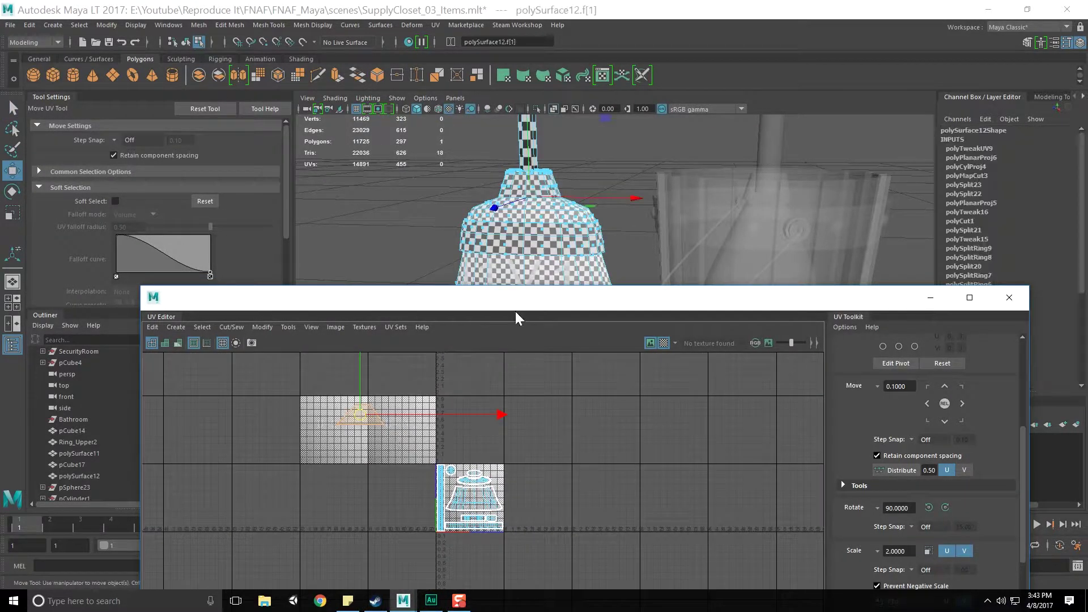
{"action": "left_click_drag", "start_coordinate": [537, 298], "coordinate": [555, 431]}
{"action": "left_click_drag", "start_coordinate": [648, 294], "coordinate": [541, 339], "text": "alt"}
{"action": "middle_click_drag", "start_coordinate": [542, 339], "coordinate": [536, 400], "text": "alt"}
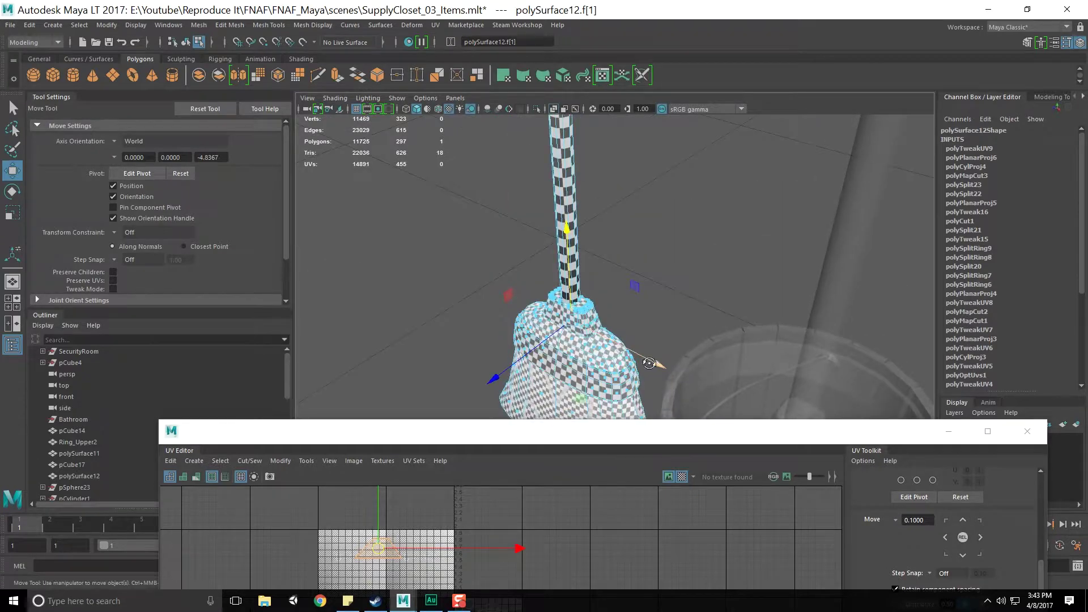
{"action": "left_click_drag", "start_coordinate": [652, 360], "coordinate": [626, 375], "text": "alt"}
{"action": "key", "text": "f"}
{"action": "left_click_drag", "start_coordinate": [719, 402], "coordinate": [653, 333], "text": "alt"}
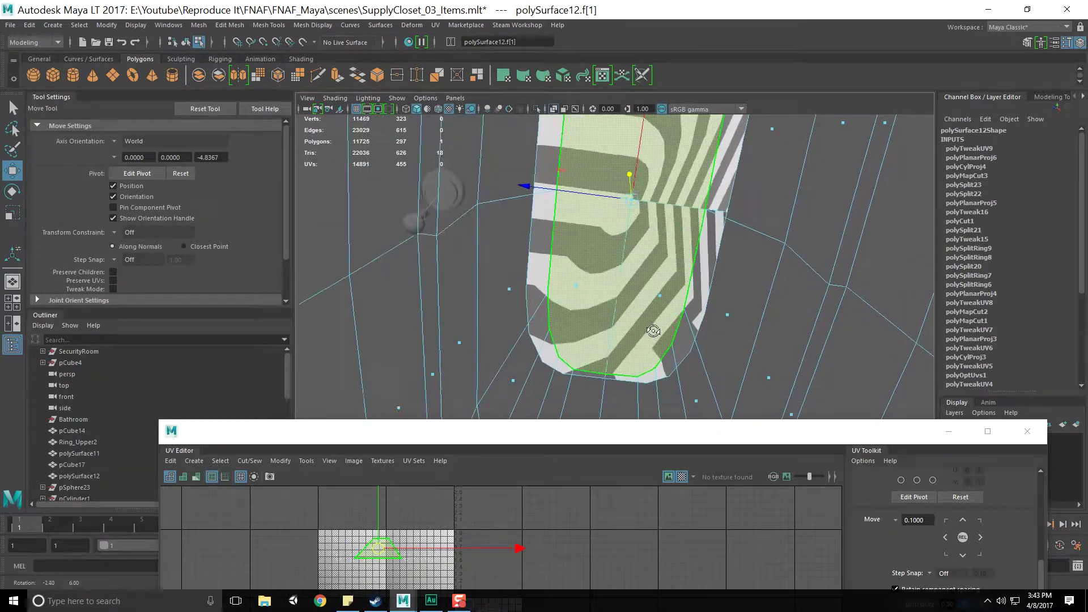
Delete the UVs of the stray shell and clear the selection.
{"action": "left_click_drag", "start_coordinate": [529, 420], "coordinate": [532, 177]}
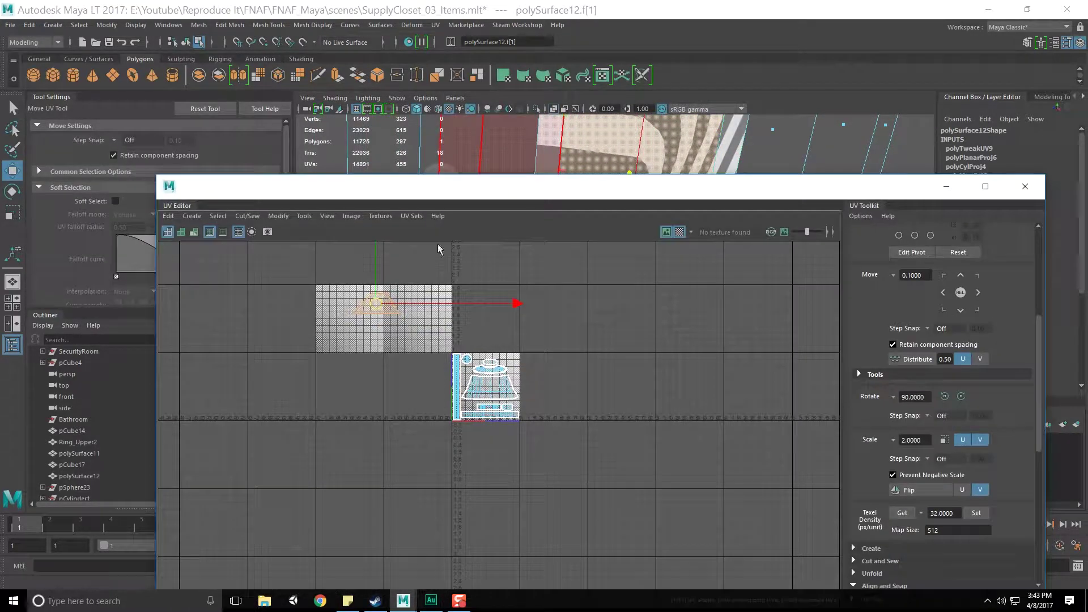
{"action": "left_click_drag", "start_coordinate": [647, 189], "coordinate": [624, 394]}
{"action": "left_click_drag", "start_coordinate": [641, 309], "coordinate": [628, 276], "text": "alt"}
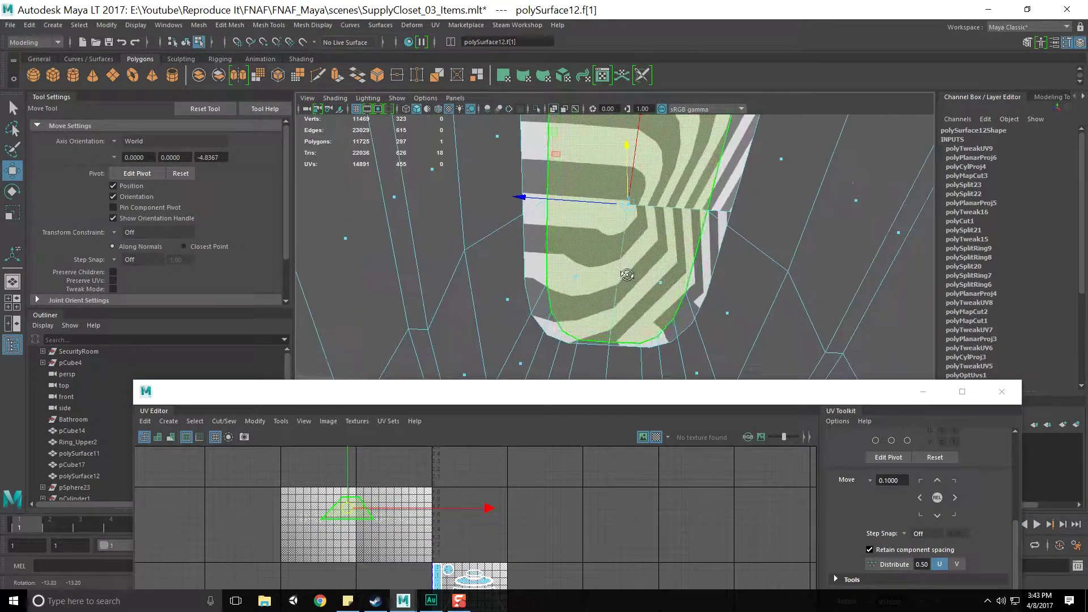
{"action": "left_click_drag", "start_coordinate": [620, 389], "coordinate": [558, 441]}
{"action": "left_click", "coordinate": [610, 319]}
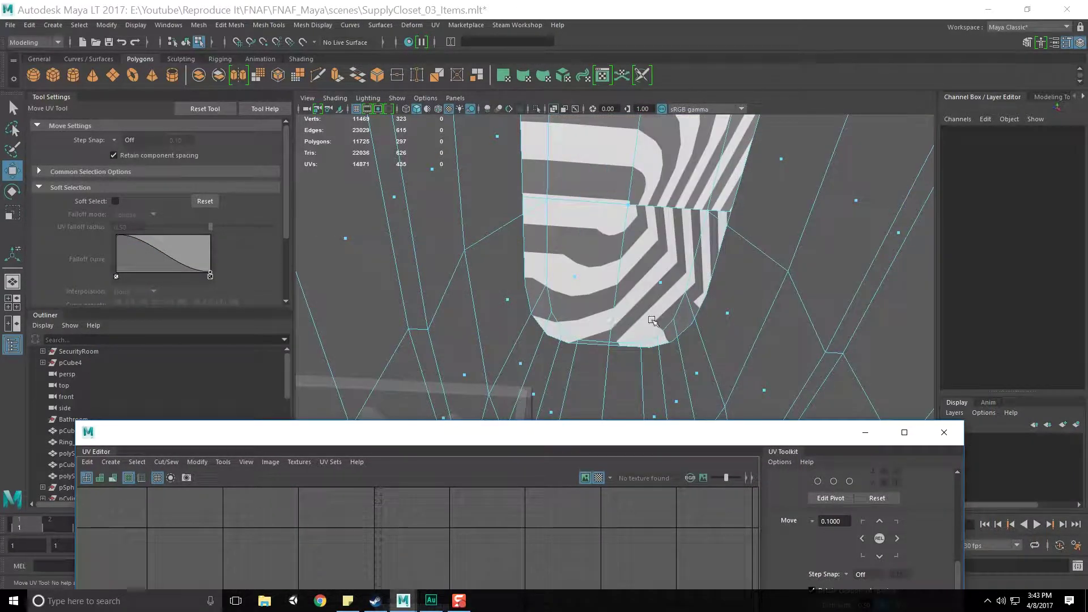
Examine the face whose UVs were removed, checking it in the viewport and the UV Editor.
{"action": "left_click_drag", "start_coordinate": [652, 320], "coordinate": [655, 301], "text": "alt"}
{"action": "scroll", "coordinate": [652, 260], "scroll_direction": "up", "scroll_amount": 5}
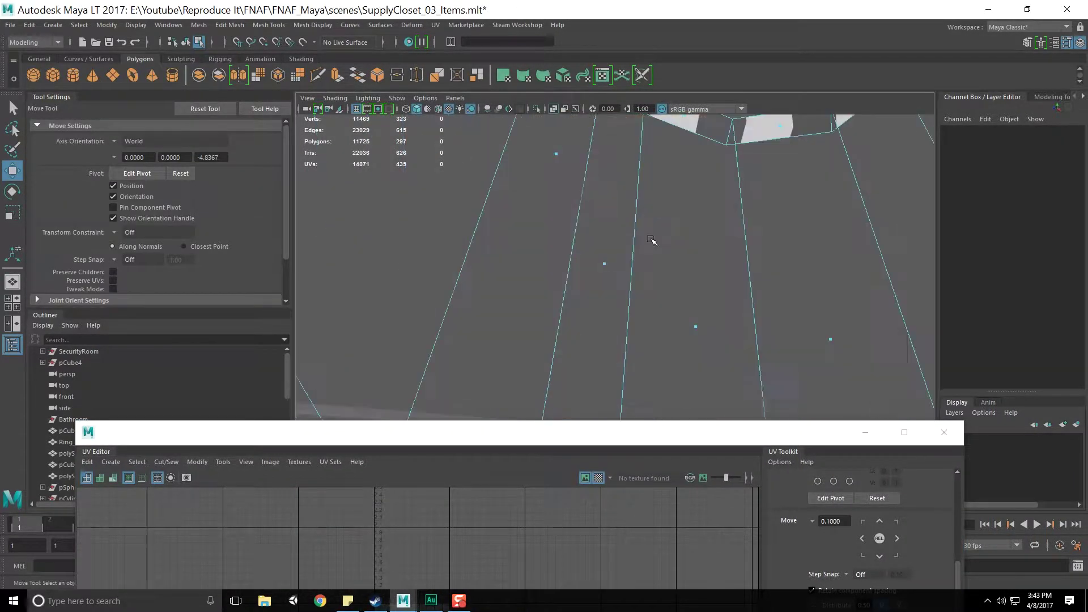
{"action": "left_click", "coordinate": [548, 439]}
{"action": "left_click_drag", "start_coordinate": [532, 435], "coordinate": [551, 245]}
{"action": "middle_click_drag", "start_coordinate": [525, 342], "coordinate": [539, 440], "text": "alt"}
{"action": "left_click_drag", "start_coordinate": [623, 240], "coordinate": [573, 379]}
{"action": "middle_click_drag", "start_coordinate": [623, 147], "coordinate": [599, 355], "text": "alt"}
{"action": "left_click_drag", "start_coordinate": [600, 354], "coordinate": [633, 272], "text": "alt"}
{"action": "middle_click_drag", "start_coordinate": [633, 272], "coordinate": [634, 293], "text": "alt"}
{"action": "left_click_drag", "start_coordinate": [635, 293], "coordinate": [601, 252], "text": "alt"}
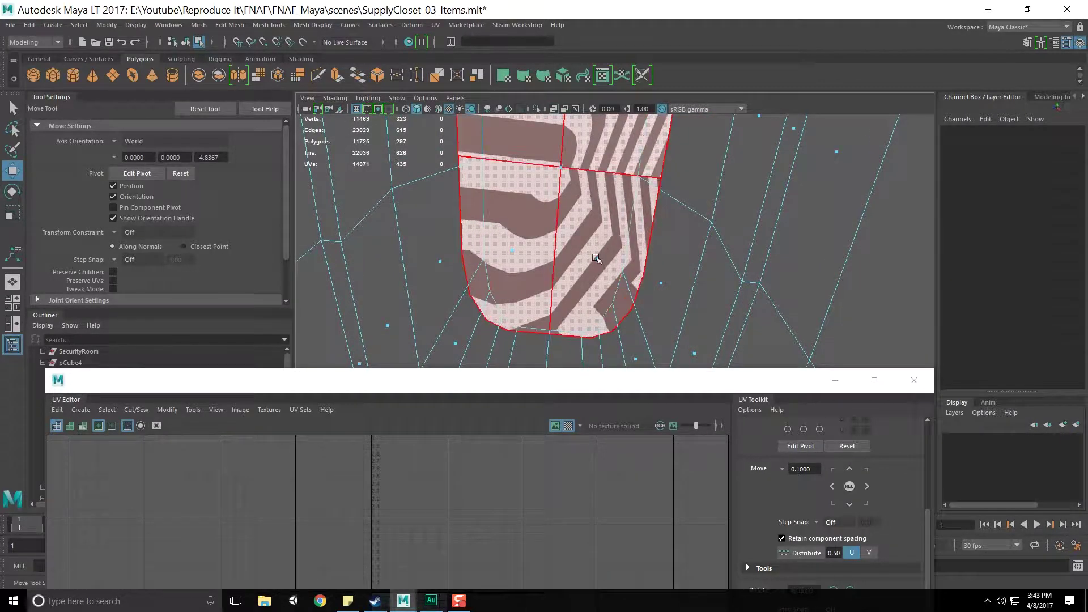
{"action": "left_click", "coordinate": [606, 251]}
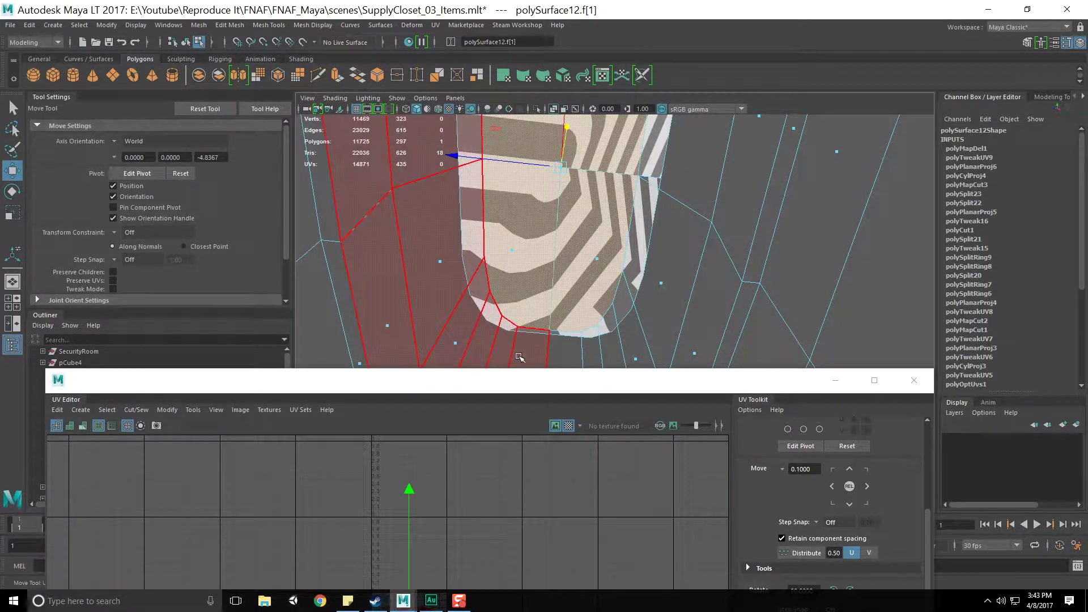
{"action": "left_click_drag", "start_coordinate": [526, 372], "coordinate": [561, 506]}
Select the neighbouring cap faces one at a time in face mode to tell them apart from the large face.
{"action": "right_click", "coordinate": [595, 268]}
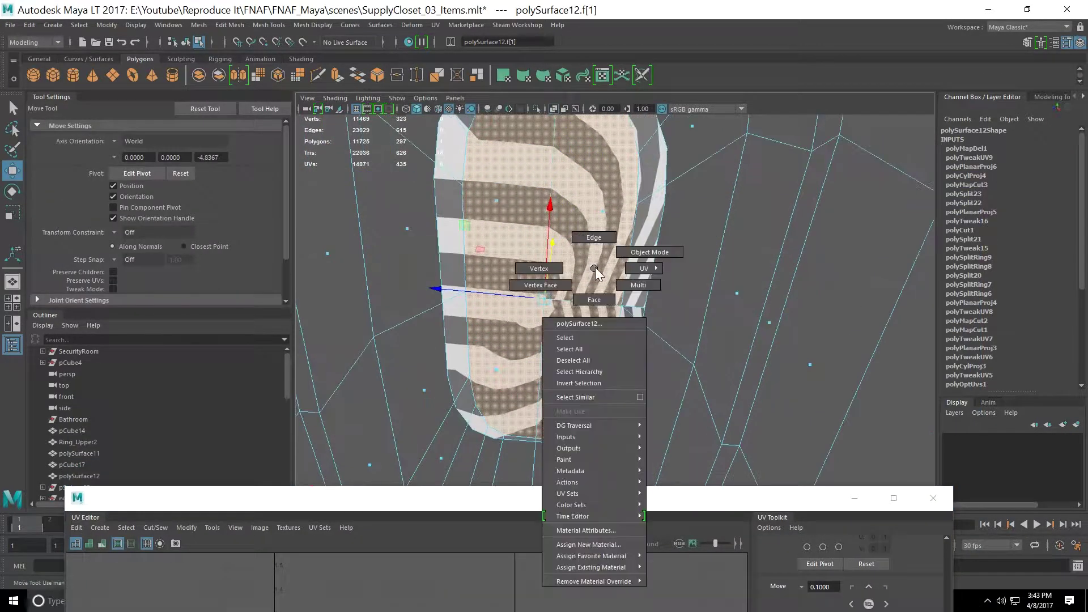
{"action": "right_click_drag", "start_coordinate": [627, 256], "coordinate": [615, 295]}
{"action": "key", "text": "shift+period"}
{"action": "key", "text": "shift+period"}
{"action": "left_click", "coordinate": [574, 227]}
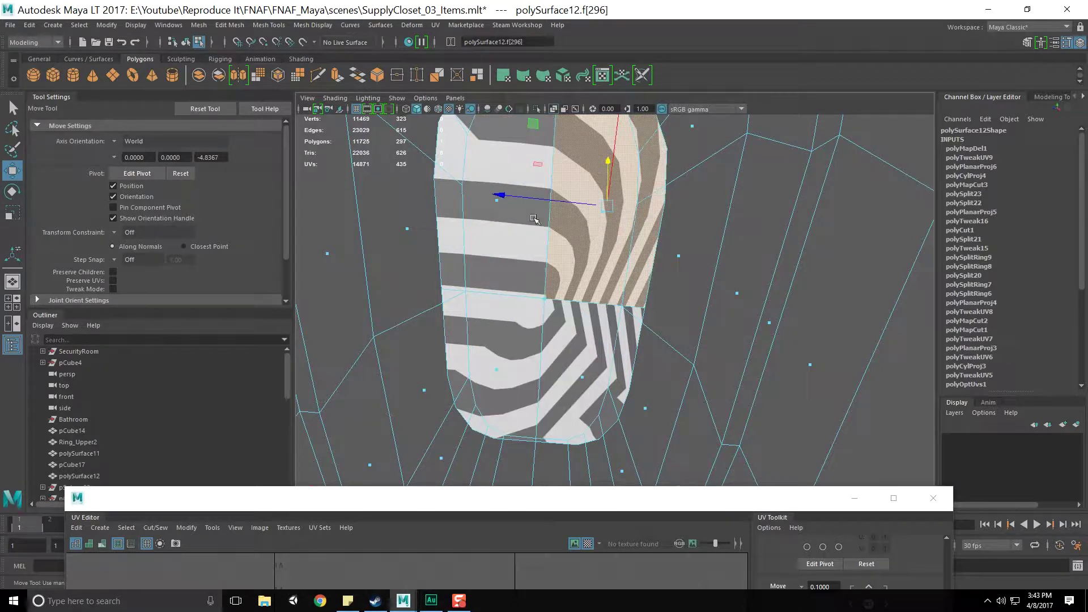
{"action": "left_click", "coordinate": [493, 208]}
{"action": "left_click", "coordinate": [498, 358]}
Examine the cap faces inside the broom head one at a time to find the underlying large face.
{"action": "left_click_drag", "start_coordinate": [541, 255], "coordinate": [568, 421], "text": "alt"}
{"action": "scroll", "coordinate": [582, 415], "scroll_direction": "up", "scroll_amount": 5}
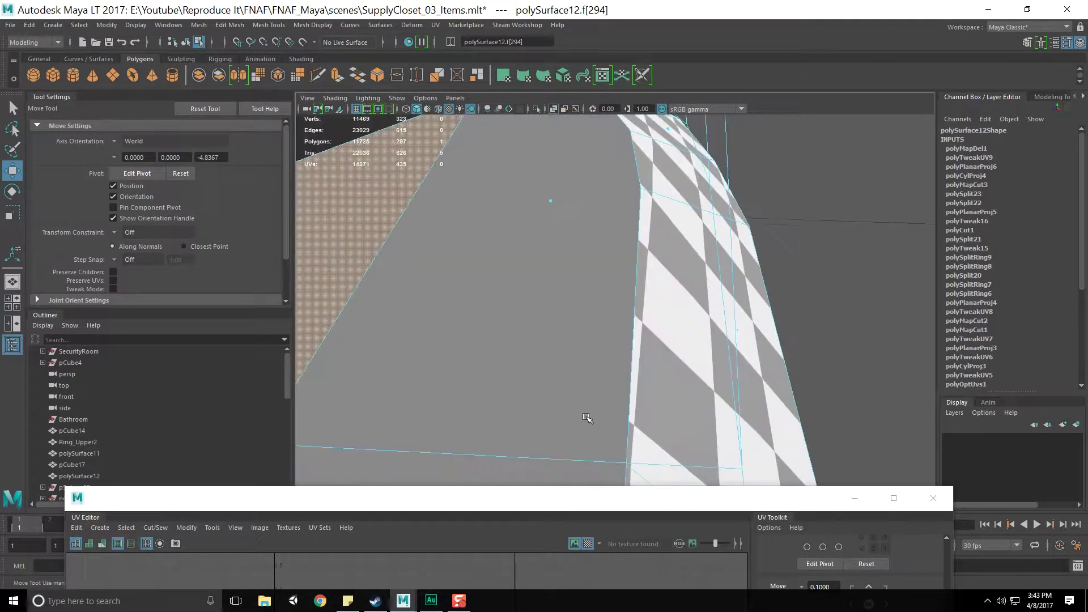
{"action": "left_click", "coordinate": [752, 272]}
{"action": "scroll", "coordinate": [709, 272], "scroll_direction": "down", "scroll_amount": 6}
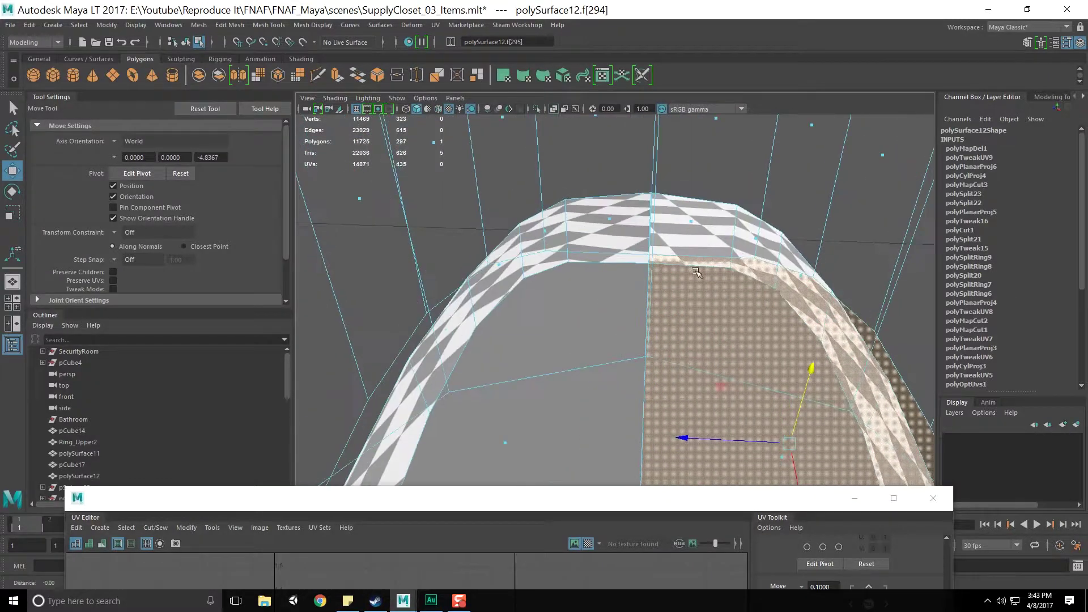
{"action": "middle_click_drag", "start_coordinate": [701, 322], "coordinate": [755, 244], "text": "alt"}
{"action": "left_click_drag", "start_coordinate": [756, 244], "coordinate": [585, 257], "text": "alt"}
{"action": "key", "text": "bracketleft"}
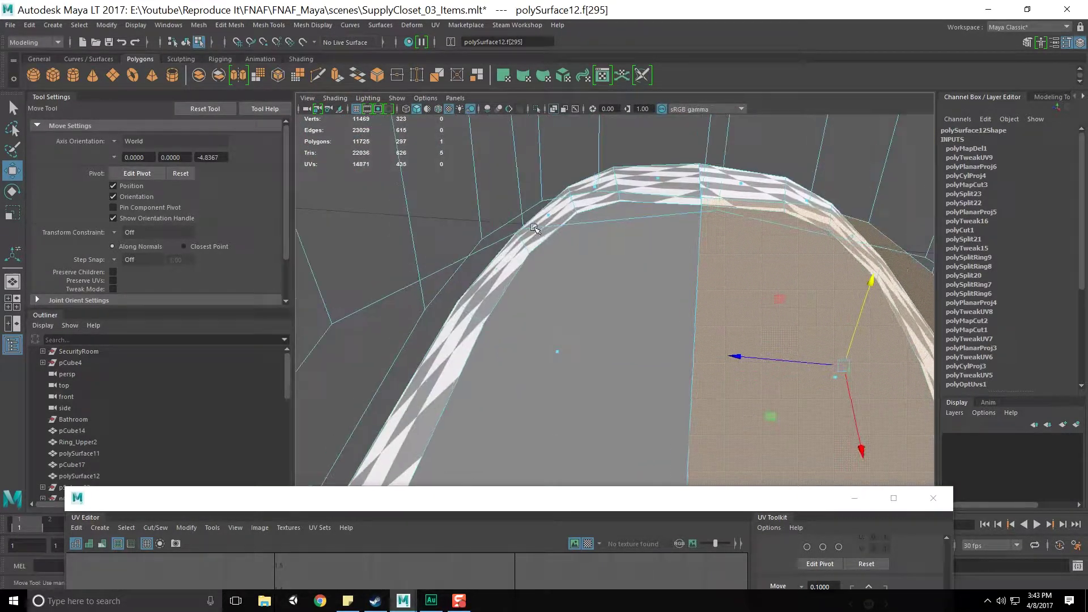
{"action": "middle_click_drag", "start_coordinate": [559, 348], "coordinate": [680, 311], "text": "alt"}
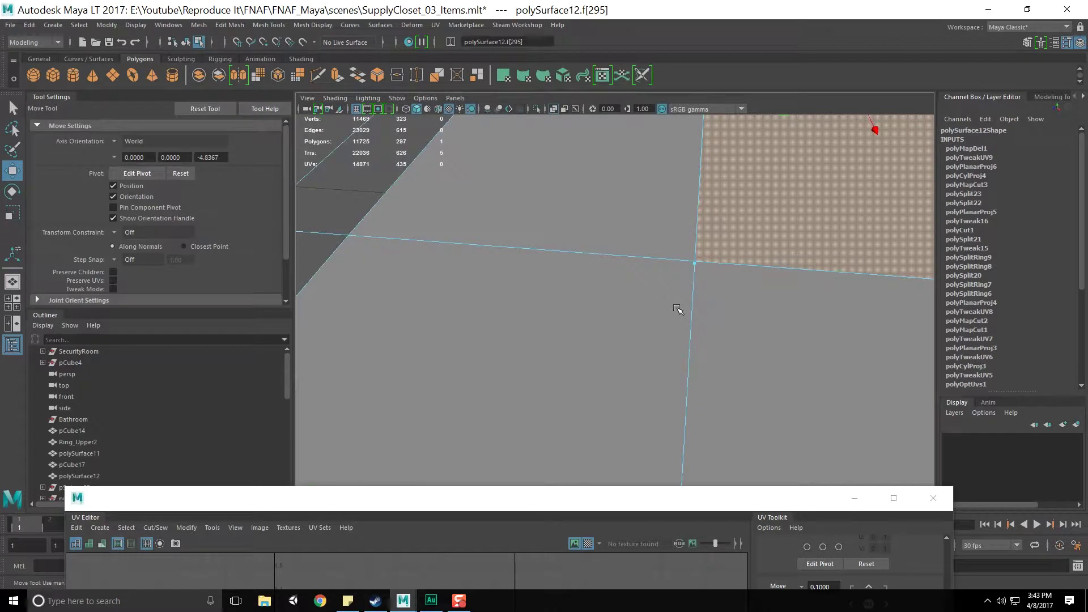
Select the large hidden face inside the broom head, delete it and save the scene.
{"action": "left_click", "coordinate": [695, 266]}
{"action": "scroll", "coordinate": [696, 322], "scroll_direction": "down", "scroll_amount": 8}
{"action": "scroll", "coordinate": [697, 306], "scroll_direction": "up", "scroll_amount": 8}
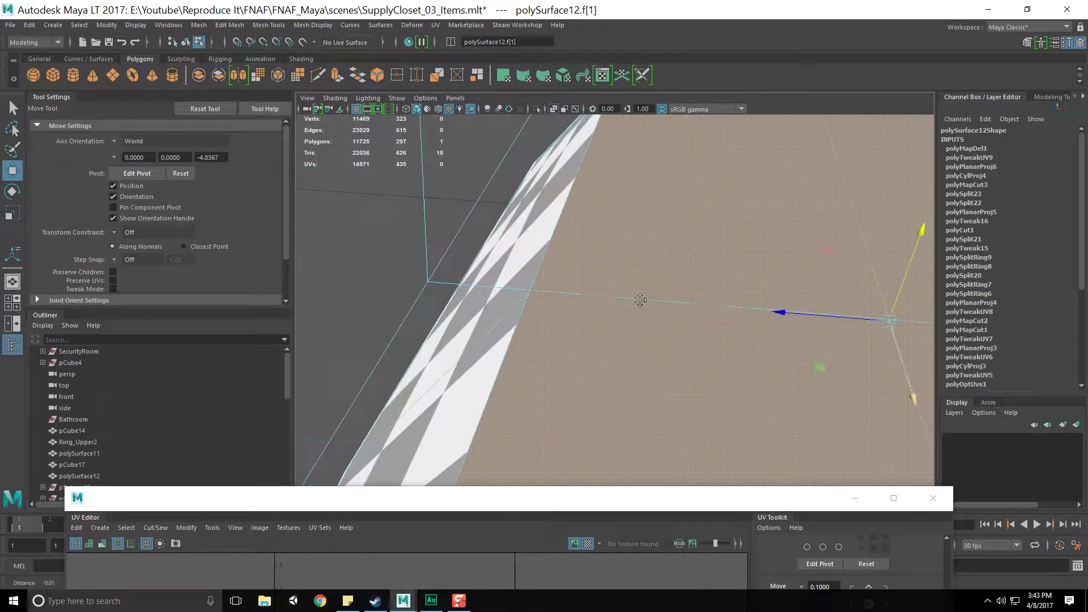
{"action": "scroll", "coordinate": [641, 299], "scroll_direction": "down", "scroll_amount": 8}
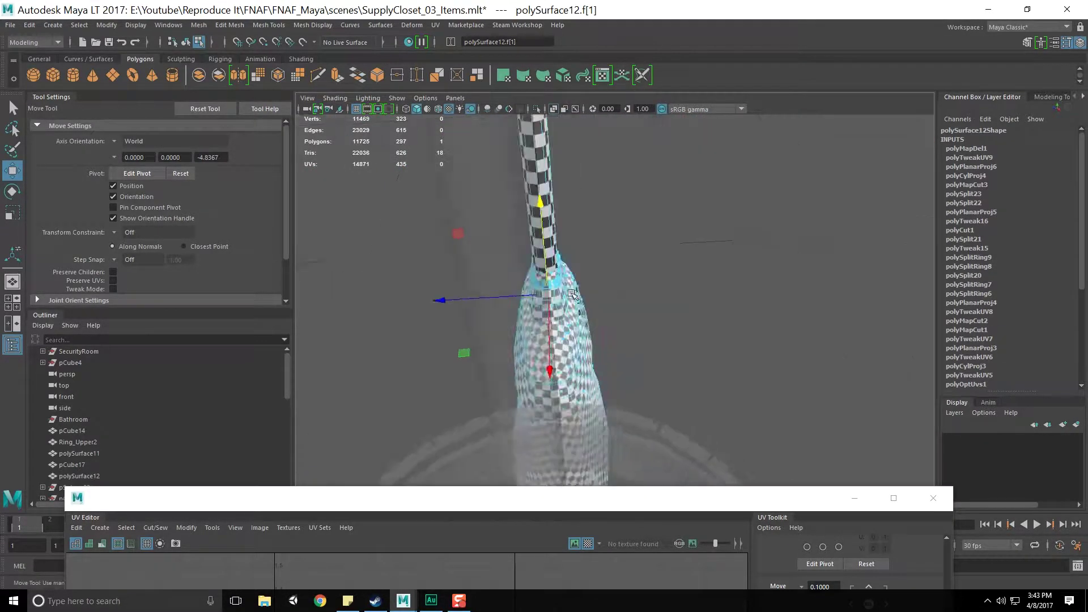
{"action": "scroll", "coordinate": [644, 298], "scroll_direction": "up", "scroll_amount": 4}
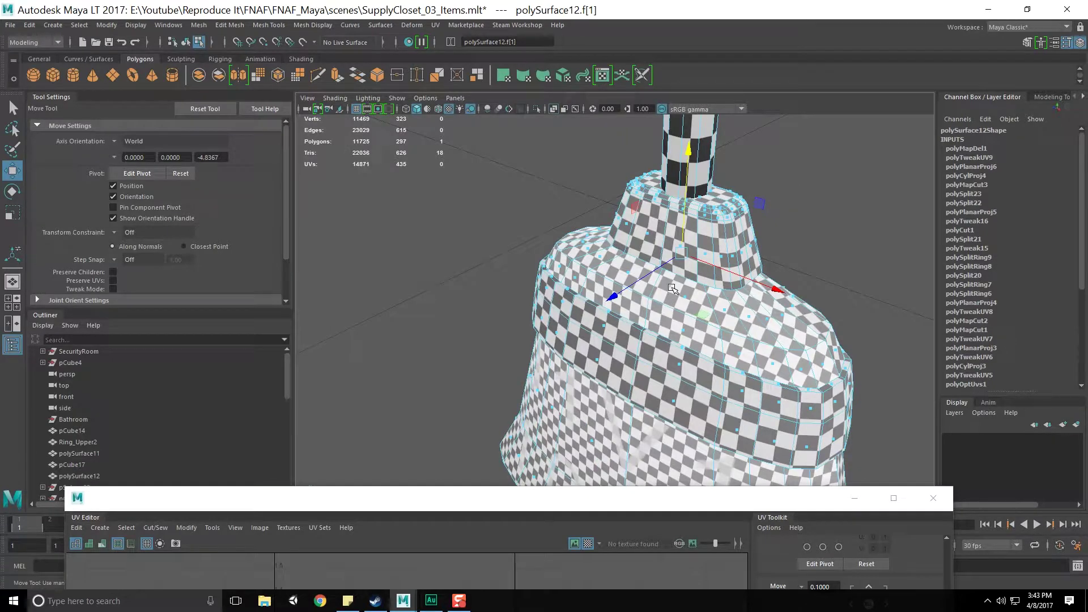
{"action": "key", "text": "Delete"}
{"action": "left_click_drag", "start_coordinate": [673, 289], "coordinate": [627, 324], "text": "alt"}
{"action": "key", "text": "ctrl+s"}
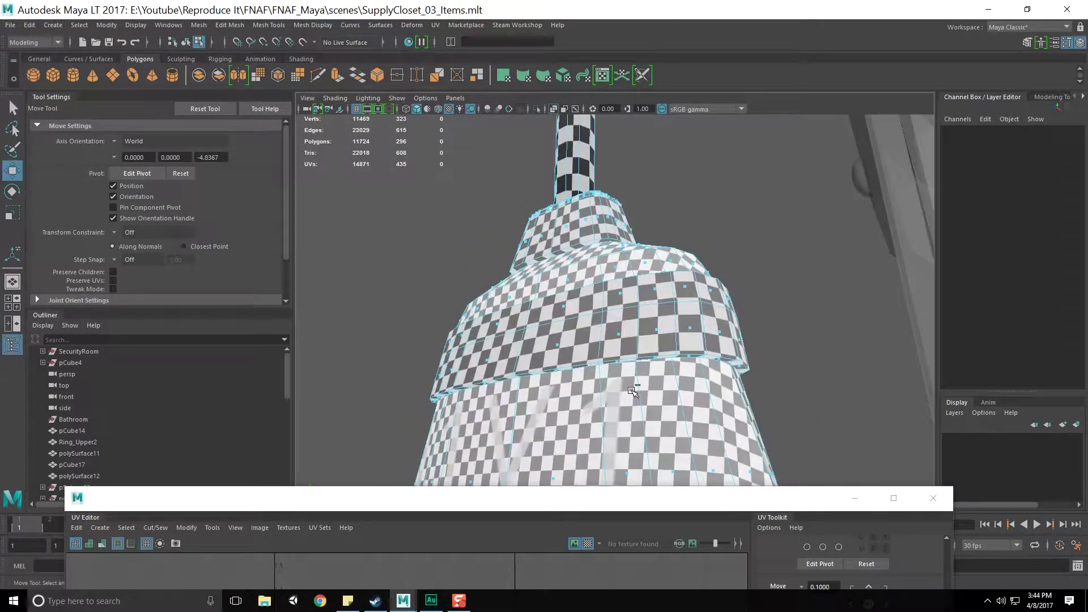
Return to object selection and export the broom's UV snapshot as uv_supplycloset_broom in the project's images folder.
{"action": "left_click_drag", "start_coordinate": [615, 502], "coordinate": [666, 68]}
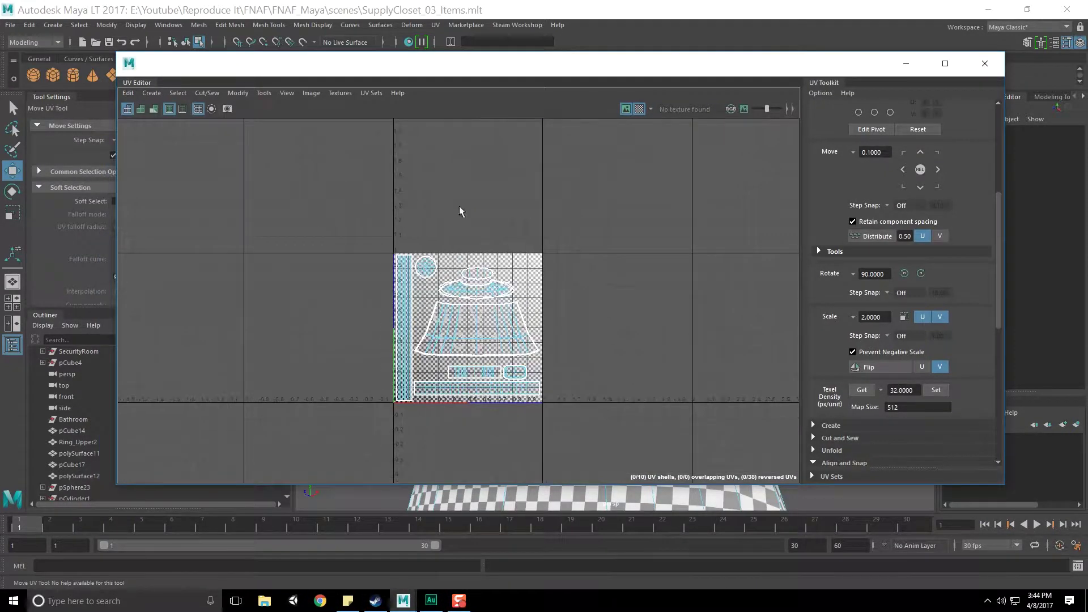
{"action": "left_click_drag", "start_coordinate": [567, 68], "coordinate": [547, 177]}
{"action": "key", "text": "F8"}
{"action": "left_click", "coordinate": [293, 202]}
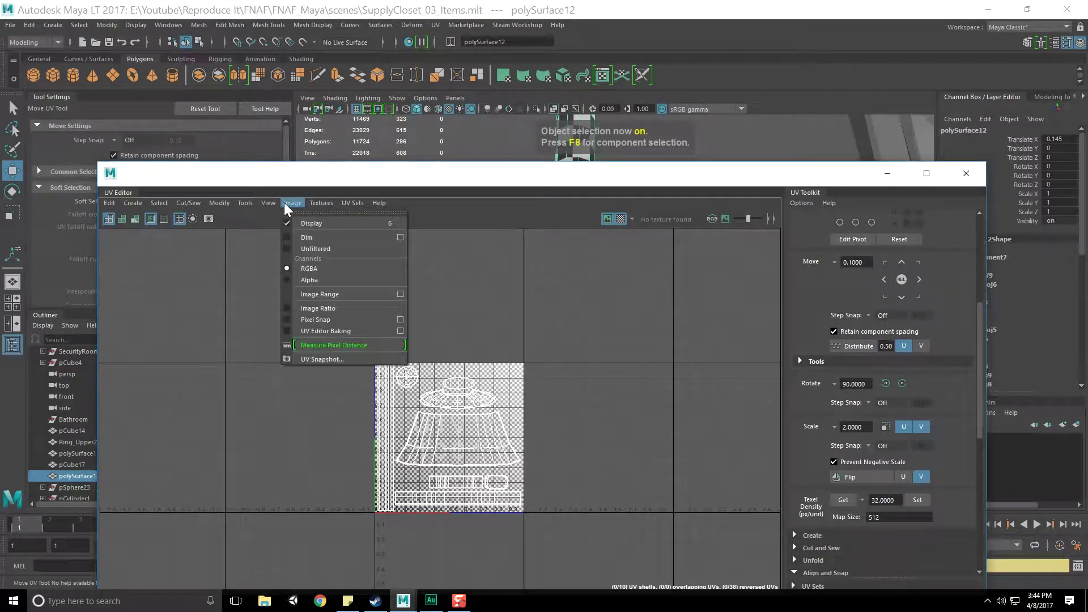
{"action": "left_click", "coordinate": [322, 352]}
{"action": "left_click", "coordinate": [440, 161]}
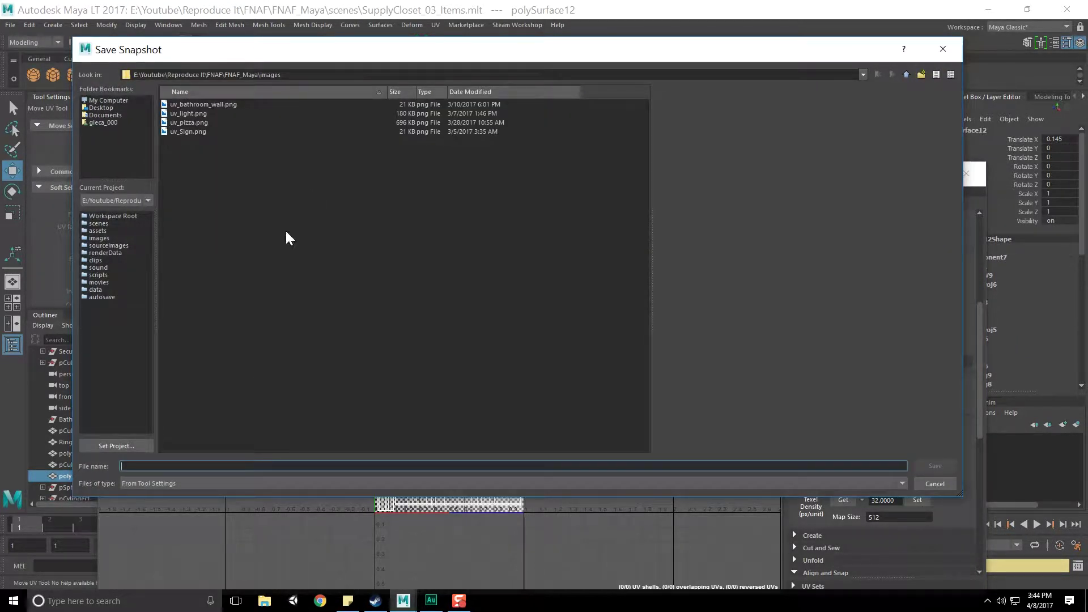
{"action": "type", "text": "uv_supplycloset_broom"}
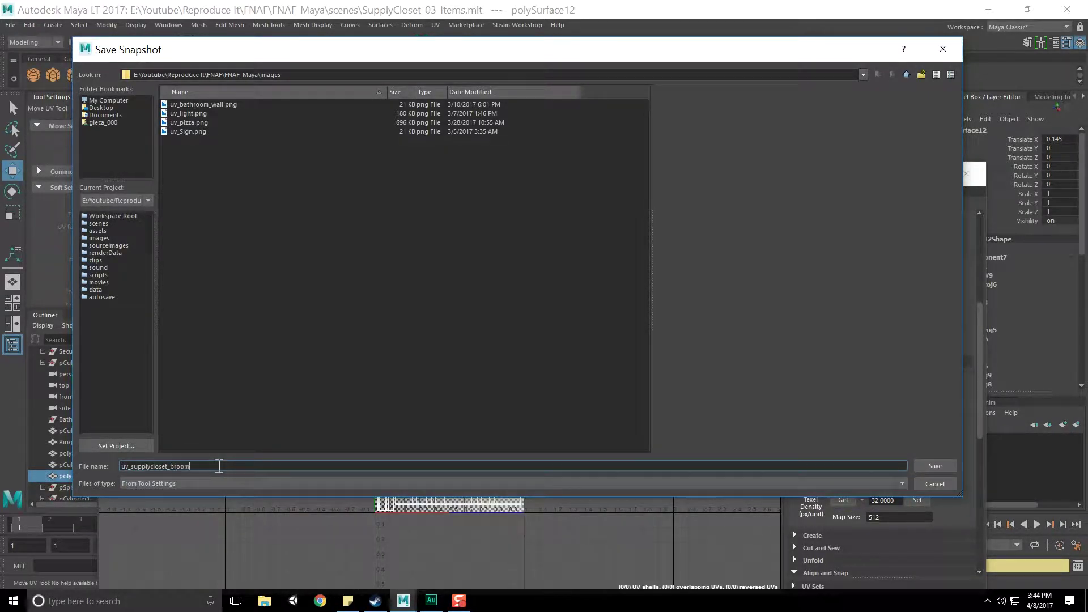
{"action": "key", "text": "Return"}
{"action": "left_click", "coordinate": [274, 294]}
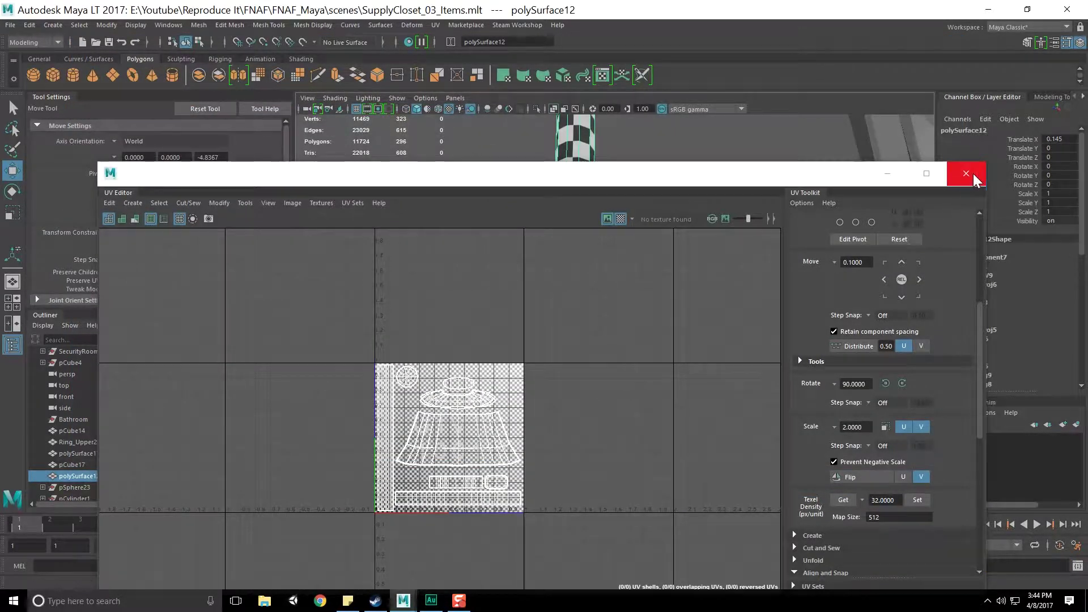
Close the UV Editor and deselect the broom.
{"action": "left_click", "coordinate": [973, 177]}
{"action": "scroll", "coordinate": [676, 307], "scroll_direction": "down", "scroll_amount": 5}
{"action": "scroll", "coordinate": [676, 308], "scroll_direction": "up", "scroll_amount": 1}
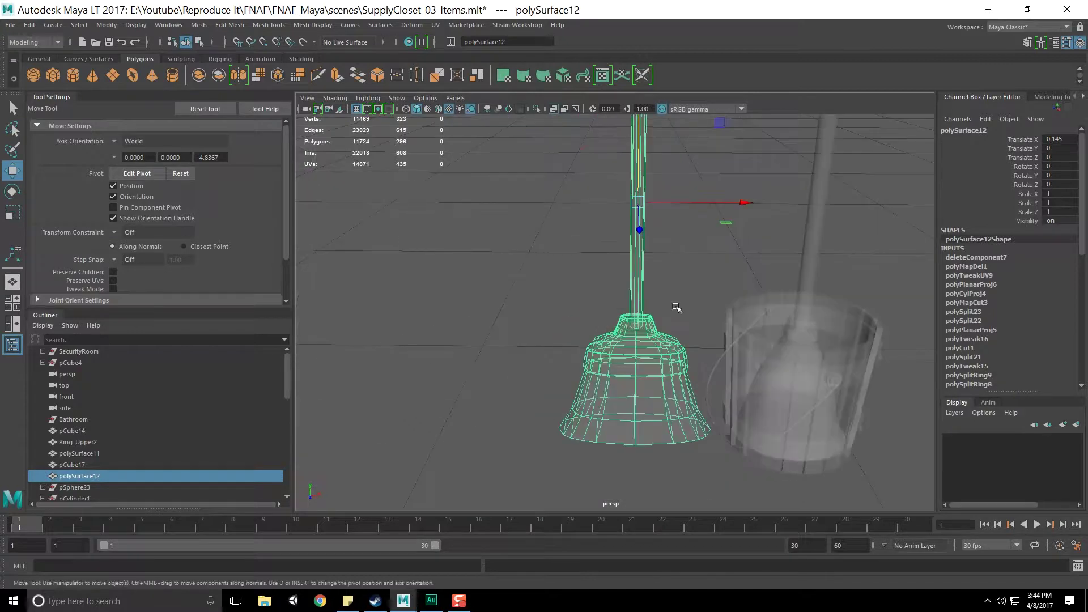
{"action": "key", "text": "q"}
{"action": "left_click", "coordinate": [692, 289]}
Turn off the viewport's X-ray display, save the scene and exit the program.
{"action": "key", "text": "ctrl+s"}
{"action": "left_click", "coordinate": [556, 110]}
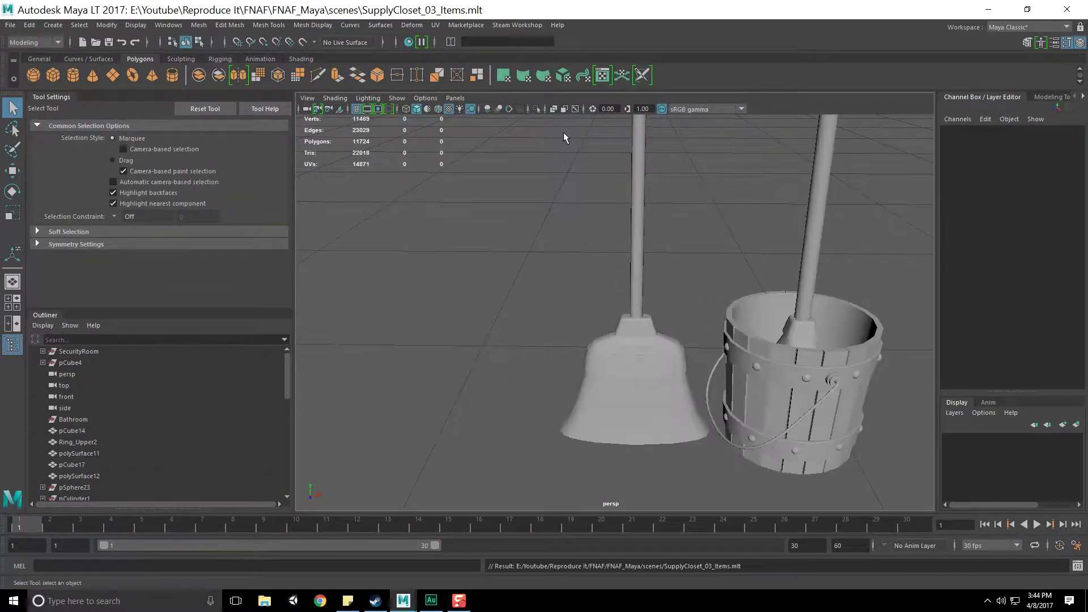
{"action": "key", "text": "ctrl+s"}
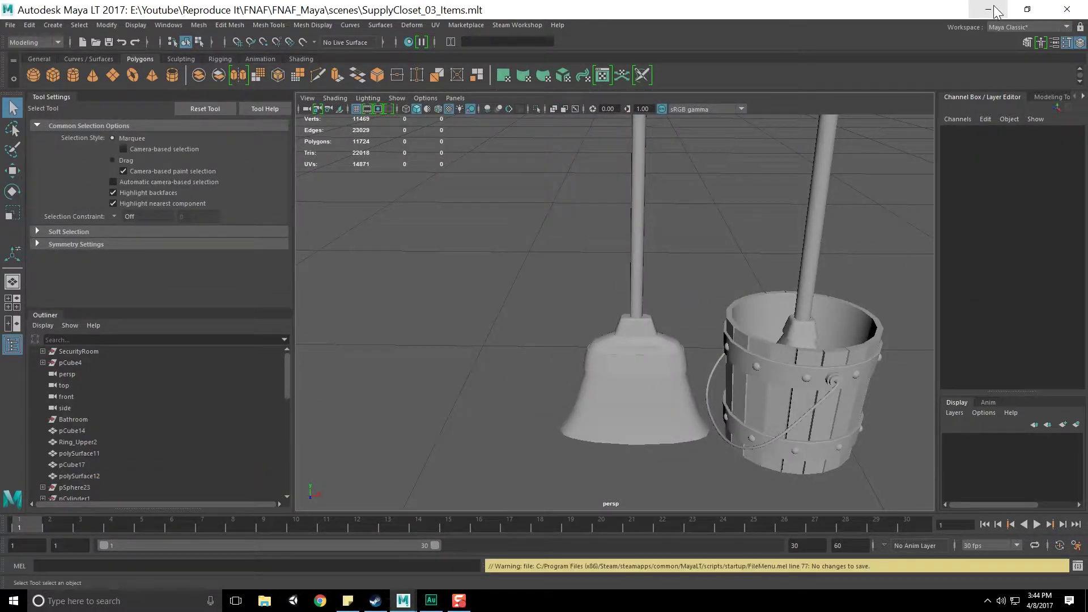
{"action": "left_click", "coordinate": [1067, 9]}
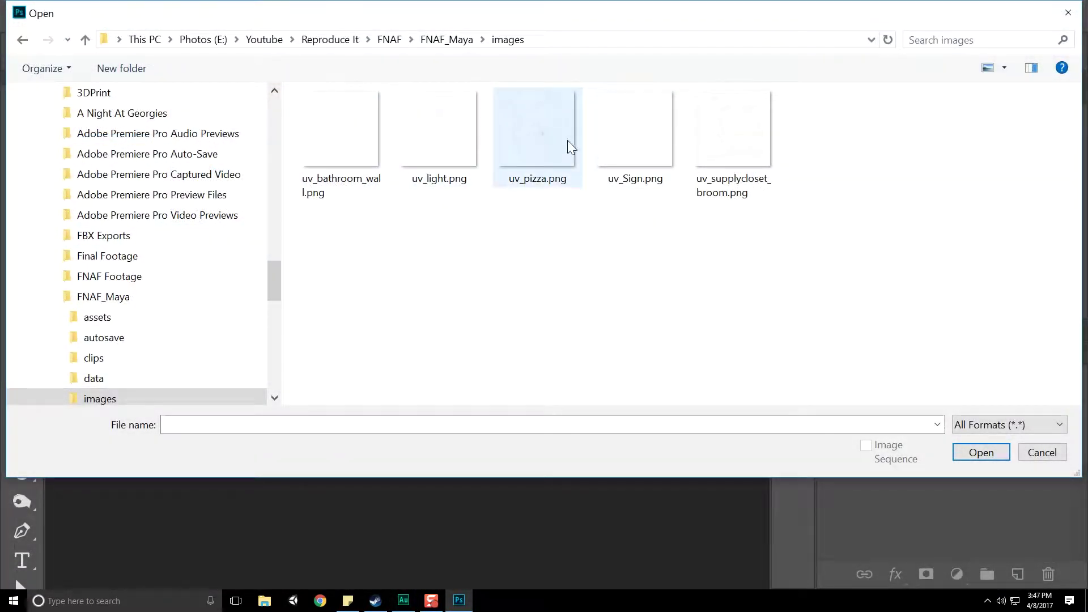
Open uv_supplycloset_broom.png in Photoshop and apply a Stroke effect to its layer so the UV lines stand out.
{"action": "double_click", "coordinate": [743, 140]}
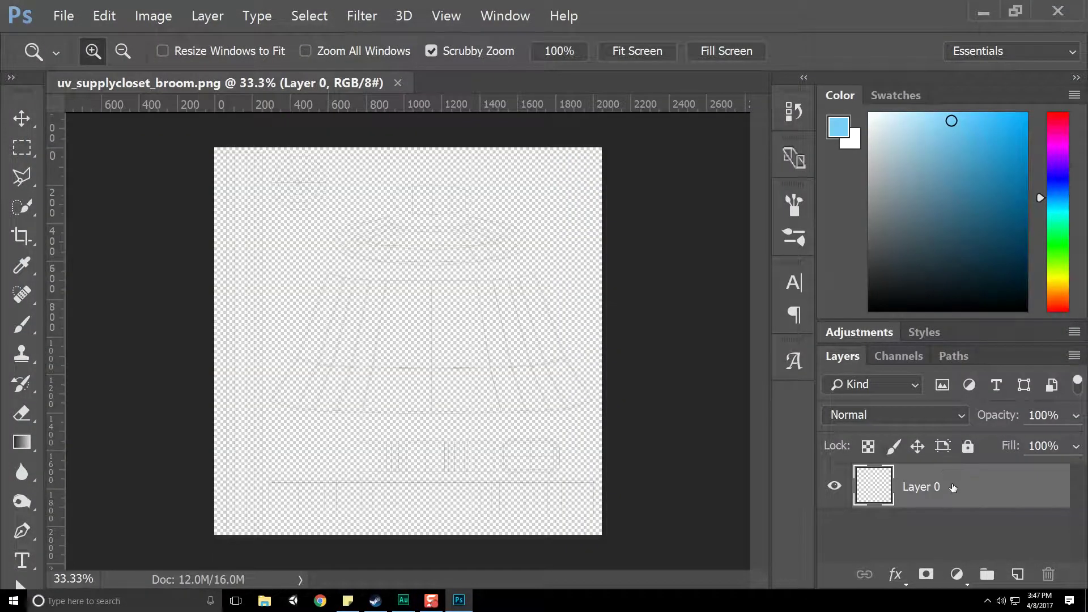
{"action": "double_click", "coordinate": [957, 487]}
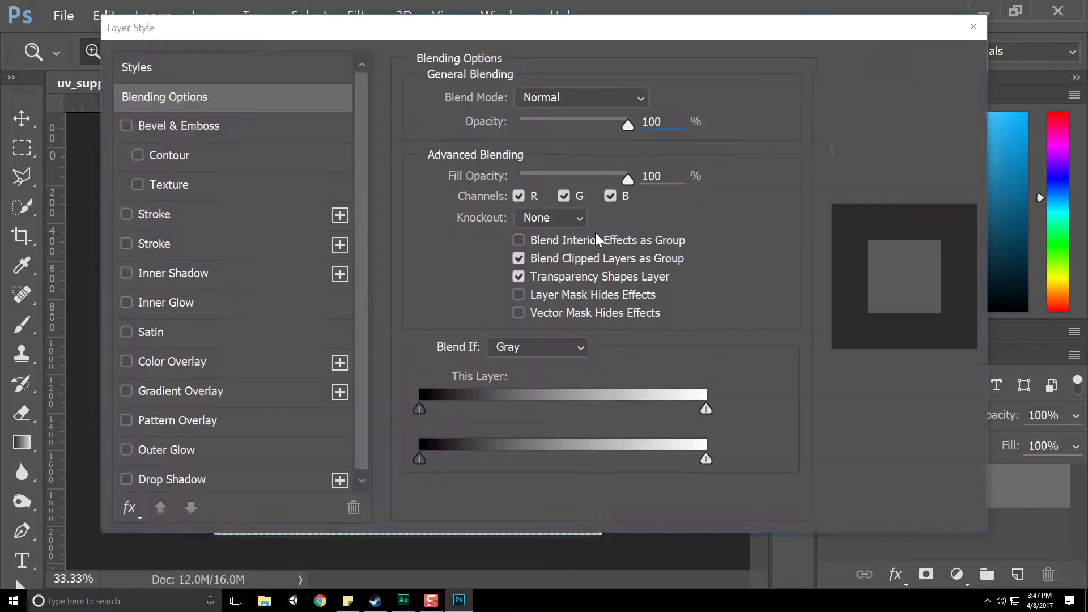
{"action": "left_click", "coordinate": [126, 214]}
{"action": "left_click", "coordinate": [226, 215]}
{"action": "left_click", "coordinate": [903, 73]}
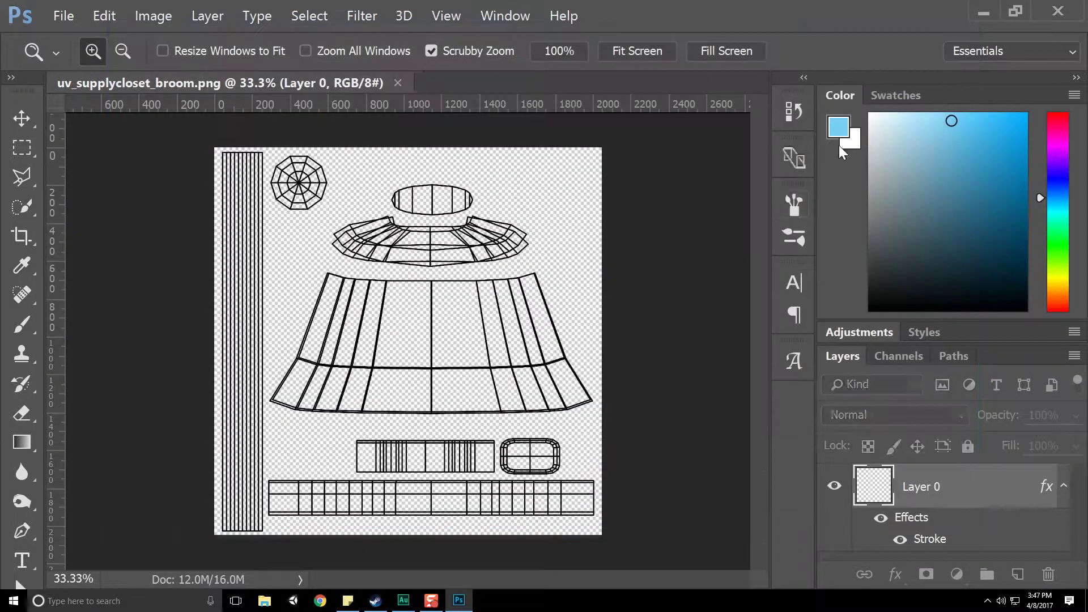
Save the image as a Photoshop document named supplycloset_broom.psd.
{"action": "left_click", "coordinate": [59, 17]}
{"action": "left_click", "coordinate": [88, 198]}
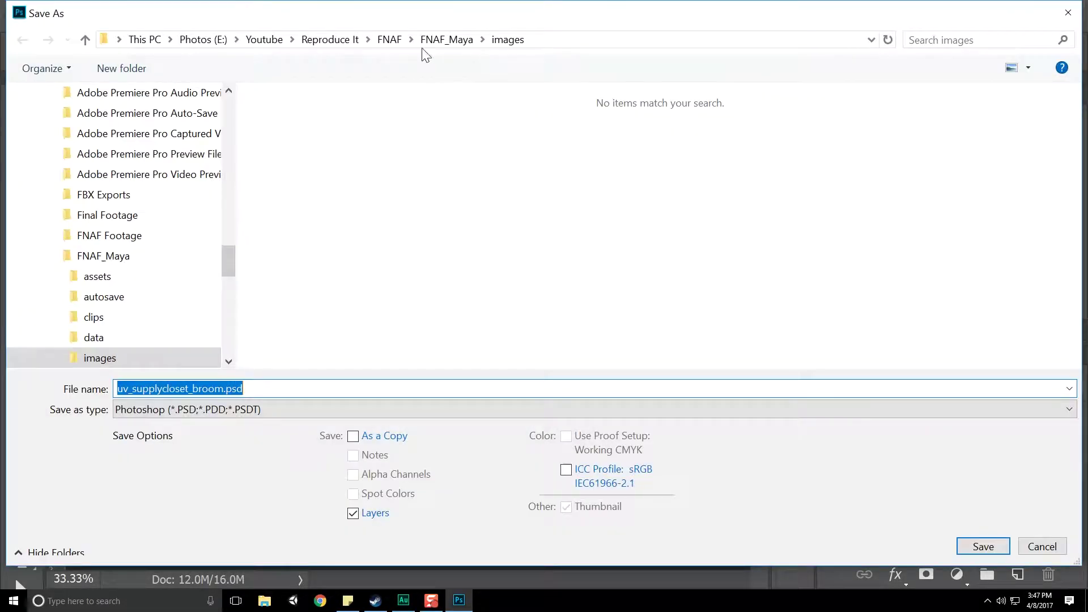
{"action": "left_click", "coordinate": [431, 40]}
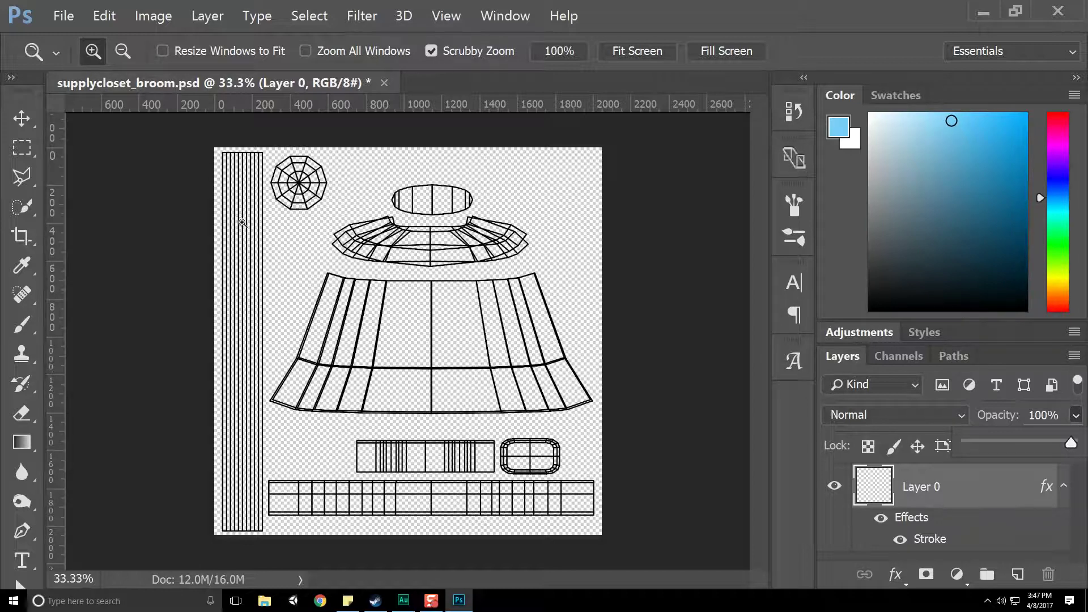
{"action": "left_click", "coordinate": [983, 488]}
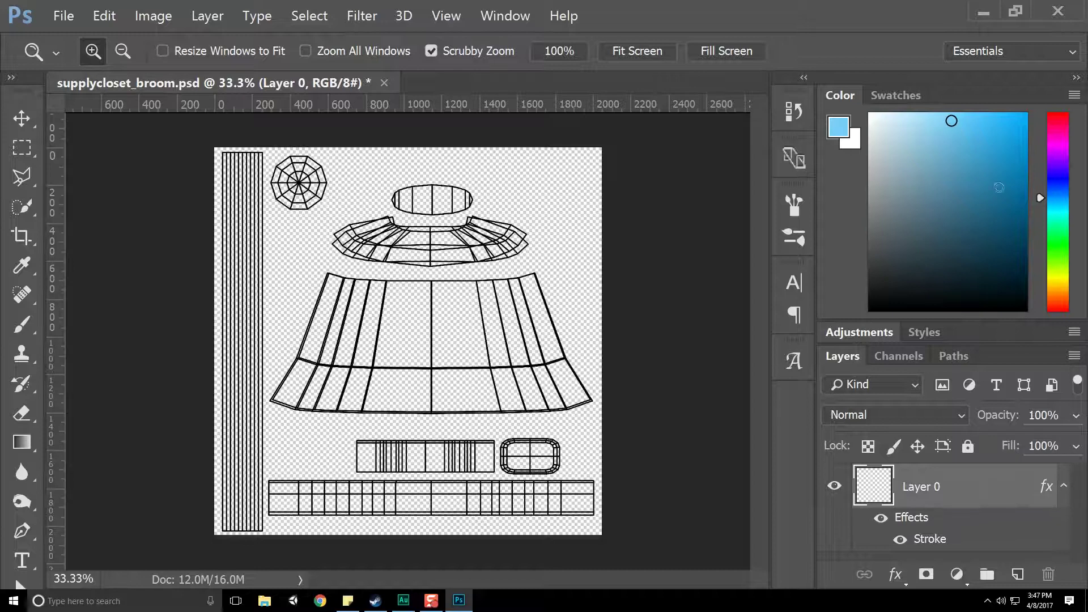
Make more room for the layer list and set the foreground colour to a muted green.
{"action": "left_click_drag", "start_coordinate": [957, 345], "coordinate": [957, 331]}
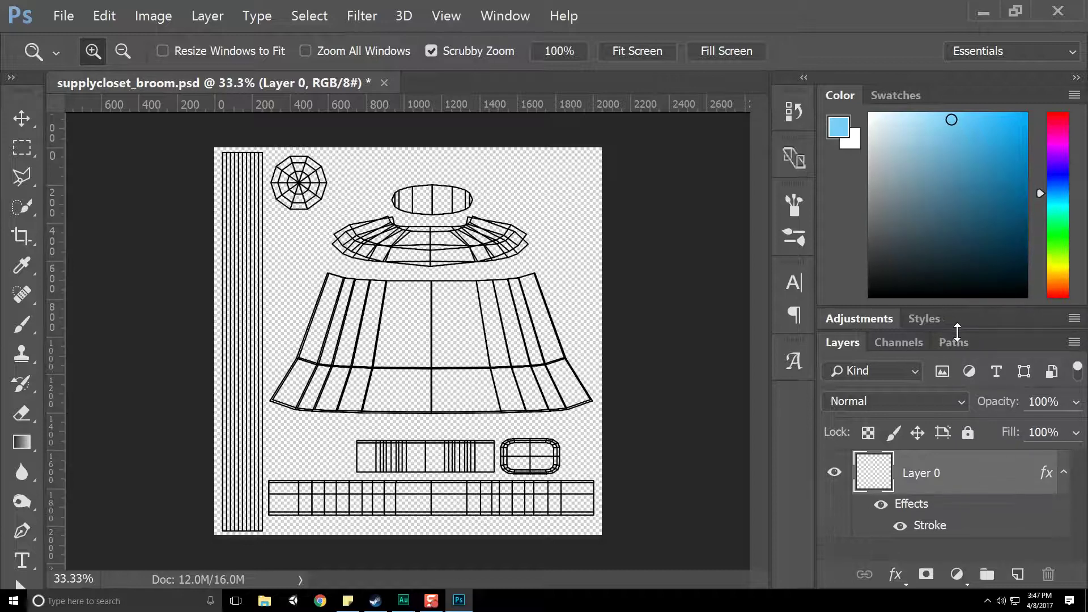
{"action": "left_click_drag", "start_coordinate": [1045, 202], "coordinate": [1043, 229]}
{"action": "mouse_move", "coordinate": [977, 156]}
{"action": "left_mouse_down"}
{"action": "mouse_move", "coordinate": [964, 144]}
{"action": "mouse_move", "coordinate": [964, 169]}
{"action": "left_mouse_up"}
{"action": "left_click_drag", "start_coordinate": [1045, 237], "coordinate": [1045, 225]}
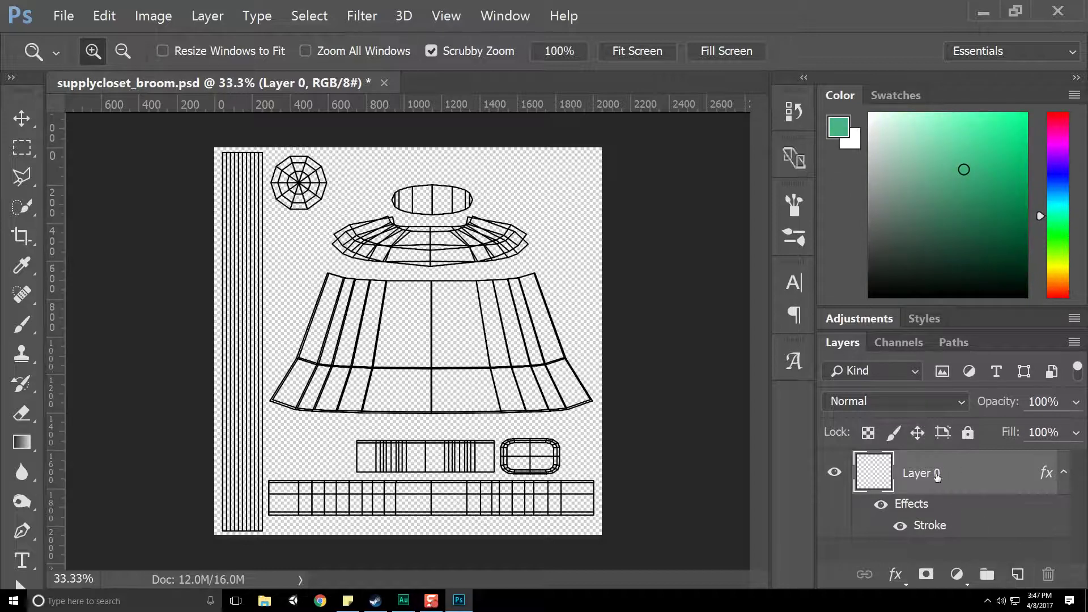
Rename Layer 0, which holds the UV lines, to UVW.
{"action": "double_click", "coordinate": [937, 474]}
{"action": "type", "text": "UVW"}
{"action": "key", "text": "Return"}
Add a new layer beneath the UVW layer and name it Wood Paint.
{"action": "left_click", "coordinate": [1018, 574]}
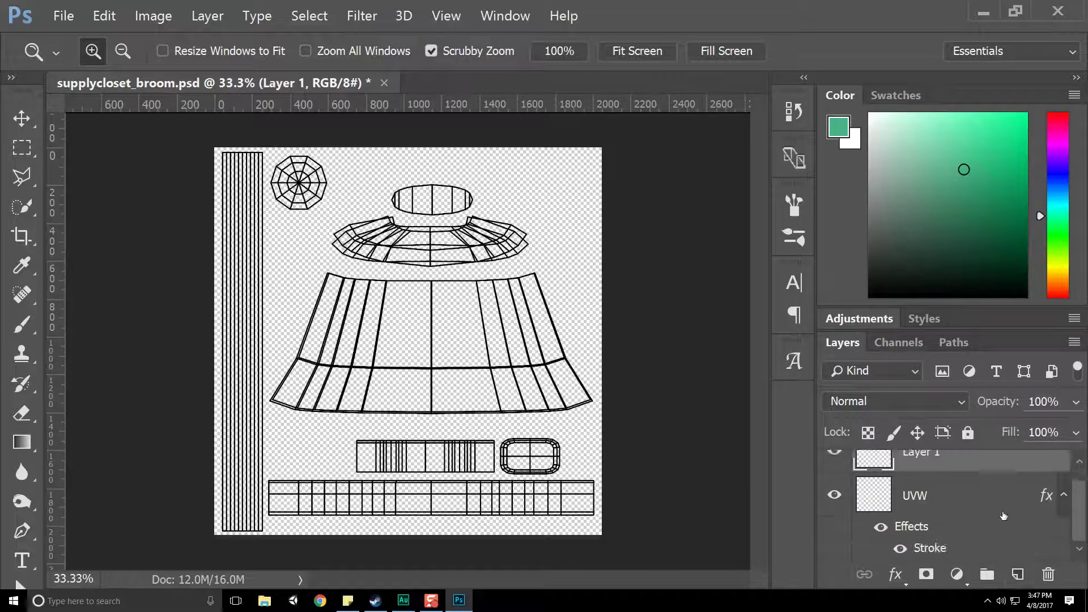
{"action": "left_click_drag", "start_coordinate": [964, 466], "coordinate": [964, 521]}
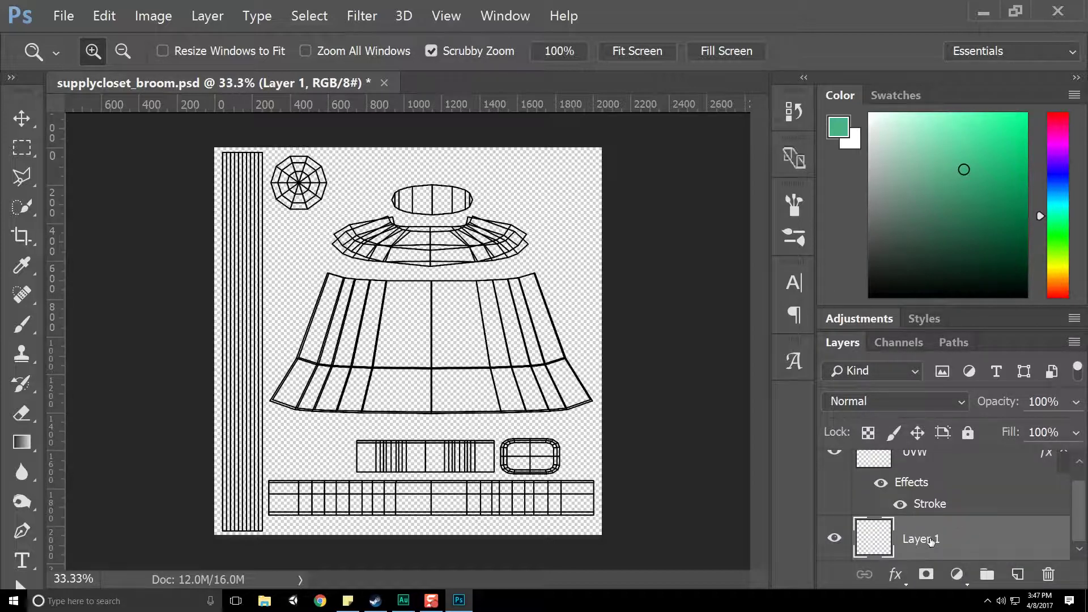
{"action": "double_click", "coordinate": [931, 540]}
{"action": "type", "text": "Paint"}
{"action": "key", "text": "Return"}
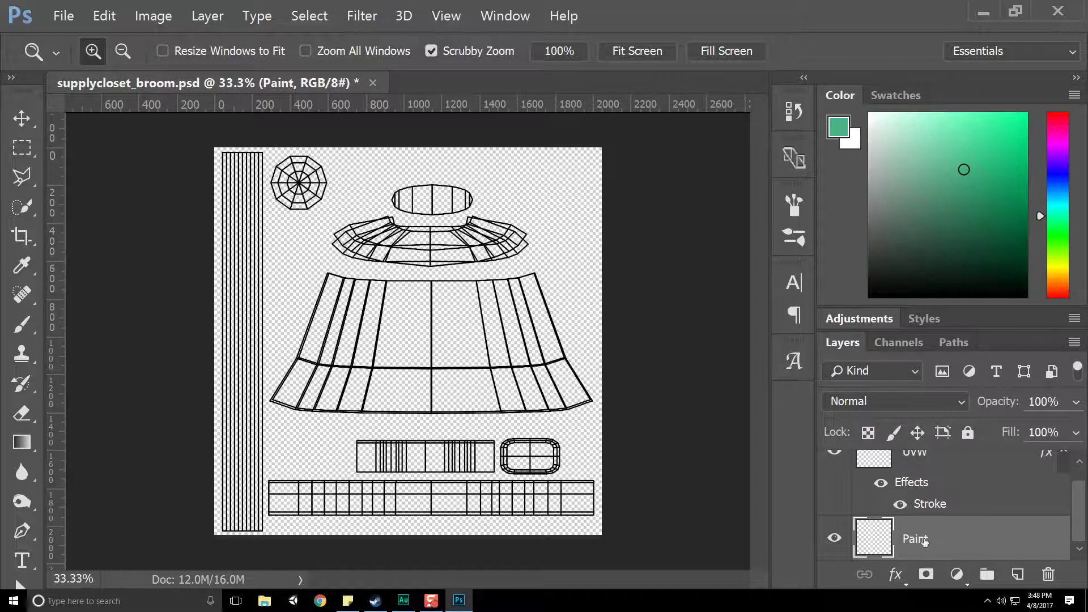
{"action": "double_click", "coordinate": [928, 542]}
{"action": "type", "text": "Wood Paint"}
{"action": "key", "text": "Return"}
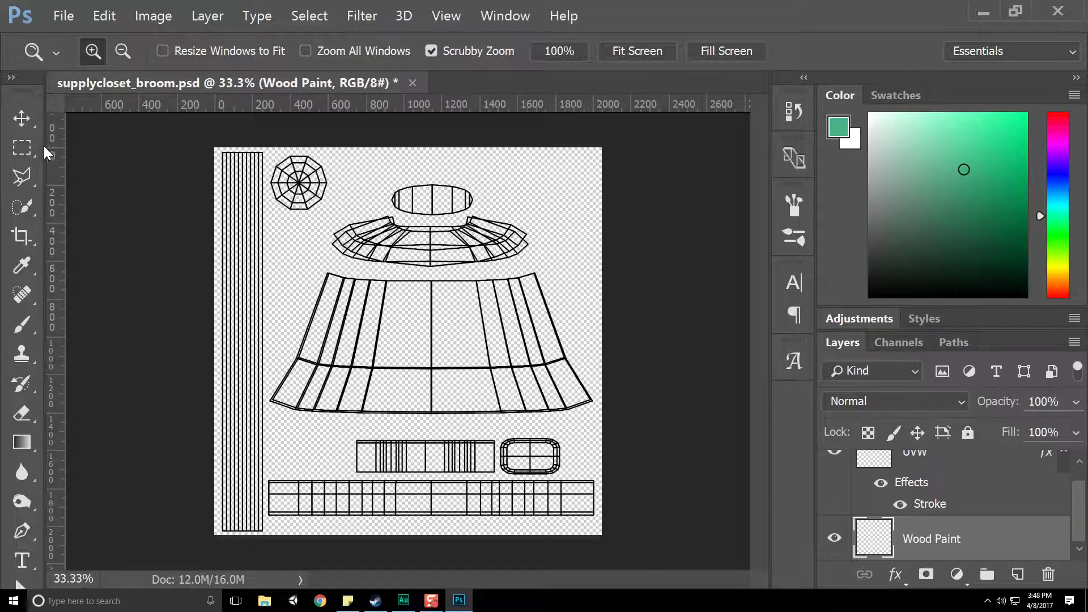
Outline the long handle strip and round cap shells with the Polygonal Lasso and fill the area with the green foreground colour.
{"action": "left_click_drag", "start_coordinate": [22, 177], "coordinate": [56, 180]}
{"action": "left_click", "coordinate": [85, 199]}
{"action": "left_click", "coordinate": [340, 130], "text": "shift"}
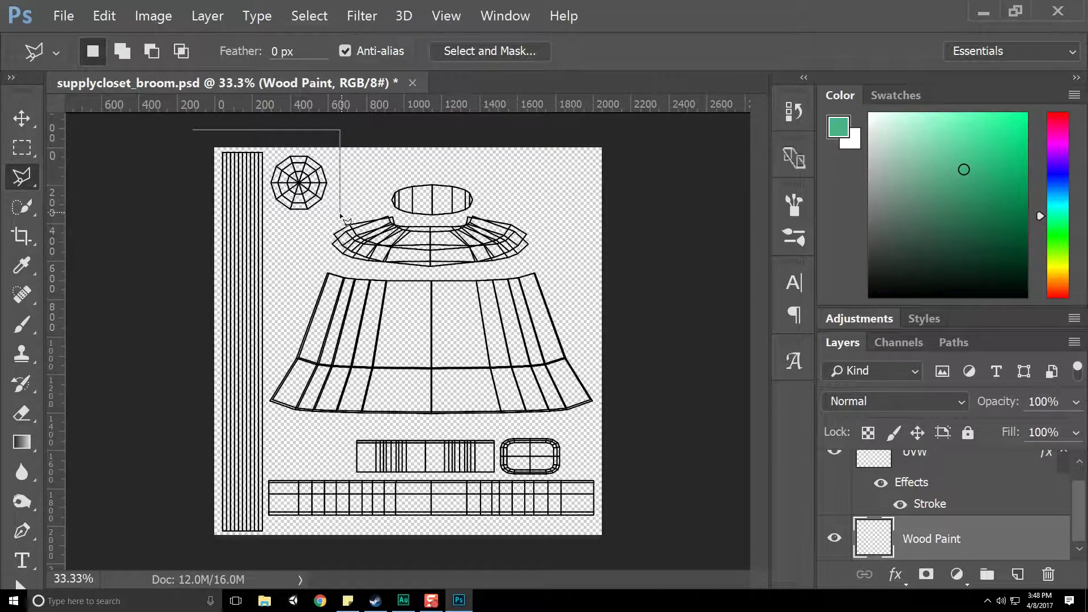
{"action": "left_click", "coordinate": [274, 214], "text": "shift"}
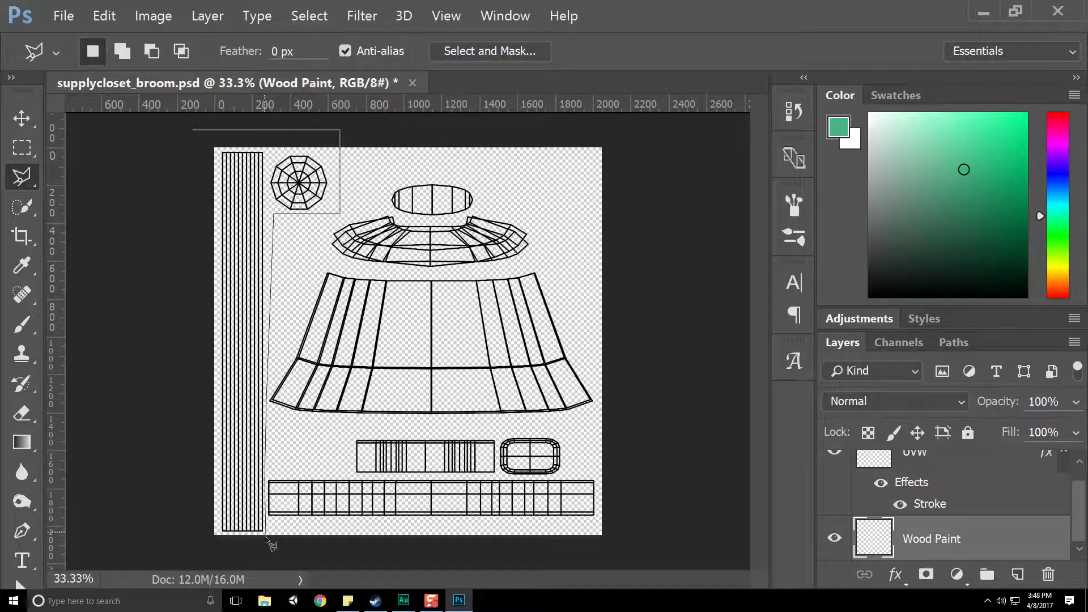
{"action": "left_click", "coordinate": [199, 544]}
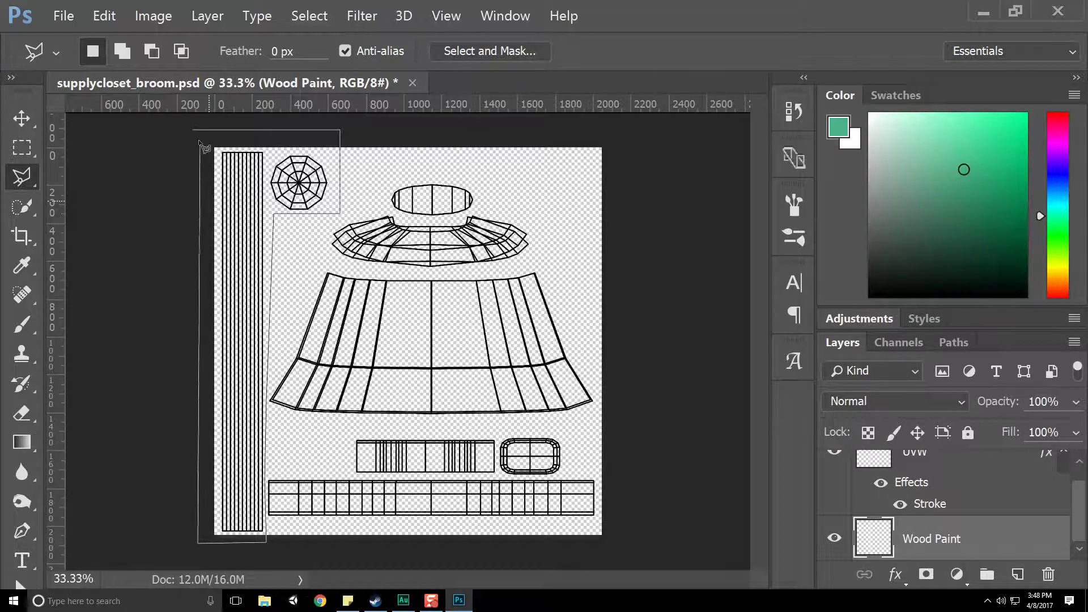
{"action": "left_click", "coordinate": [194, 130]}
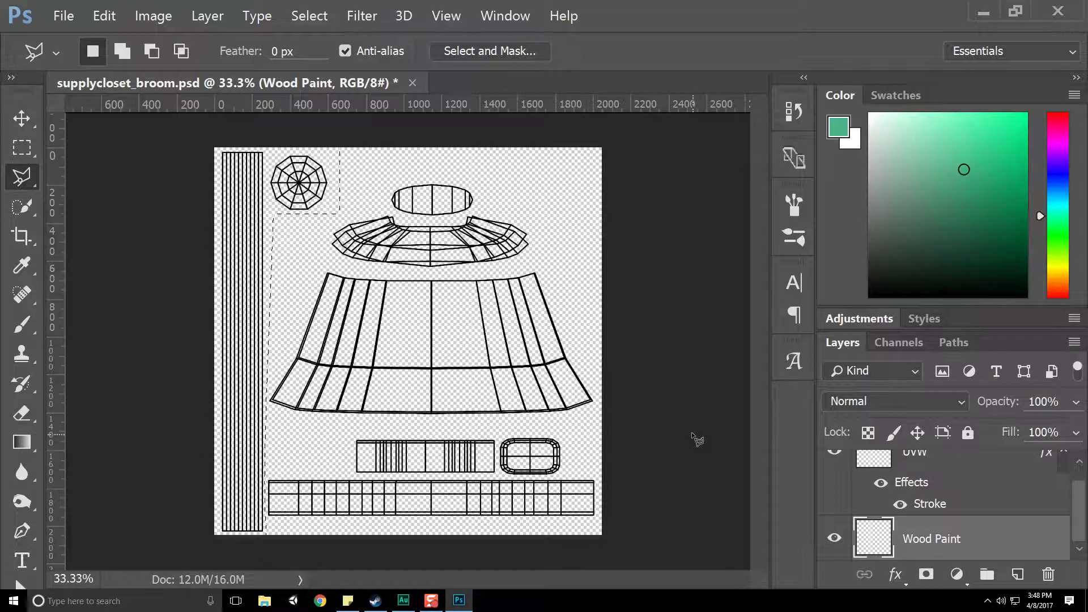
{"action": "key", "text": "shift+BackSpace"}
{"action": "key", "text": "Return"}
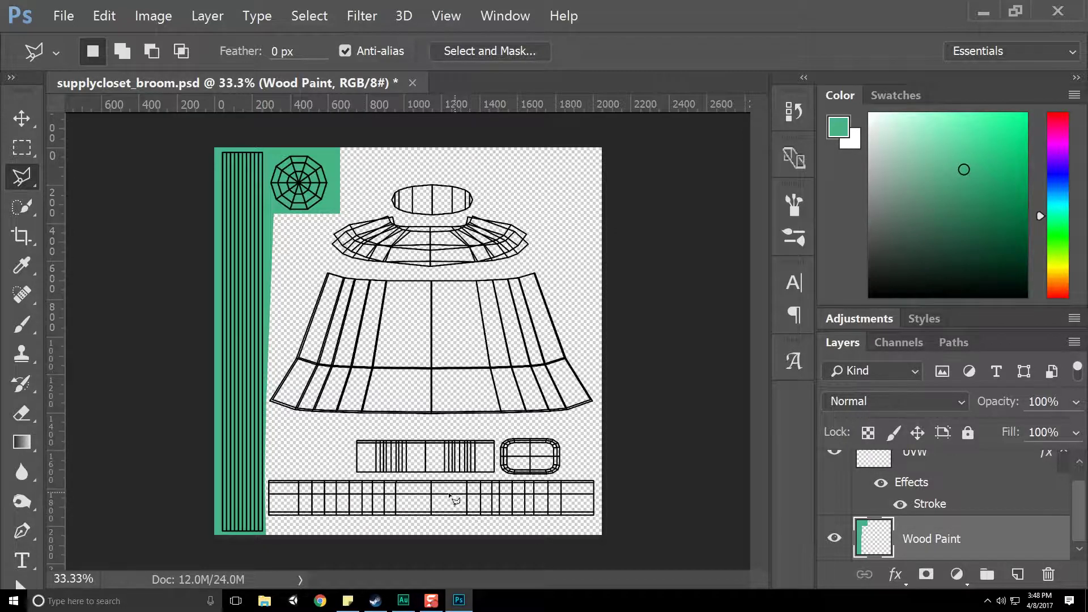
Switch to Chrome and search Google Images for wood panel texture.
{"action": "left_click", "coordinate": [328, 600]}
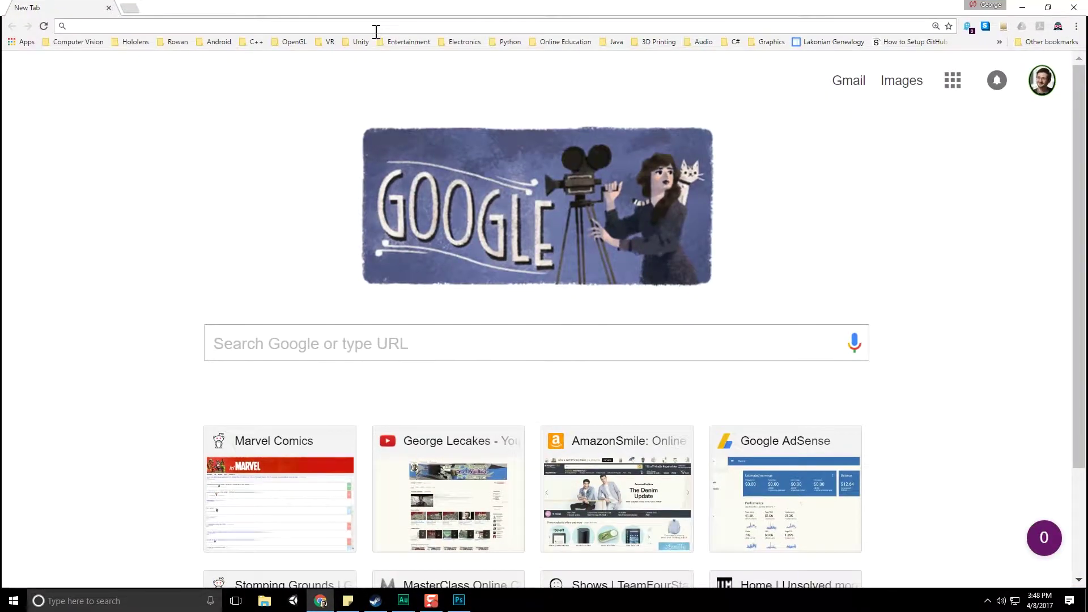
{"action": "type", "text": "wood texture"}
{"action": "key", "text": "Return"}
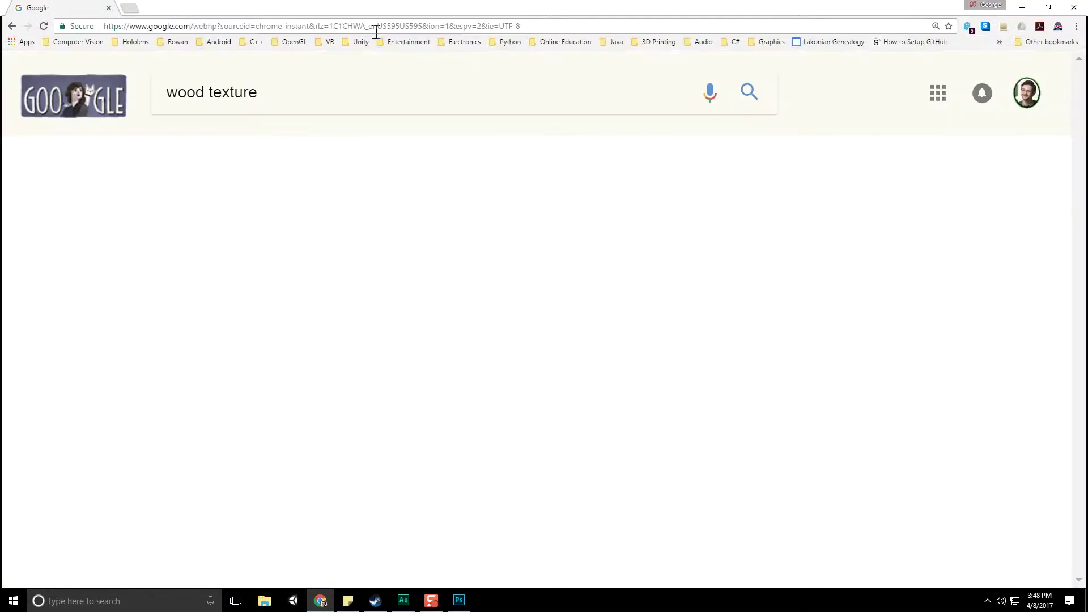
{"action": "left_click", "coordinate": [210, 91]}
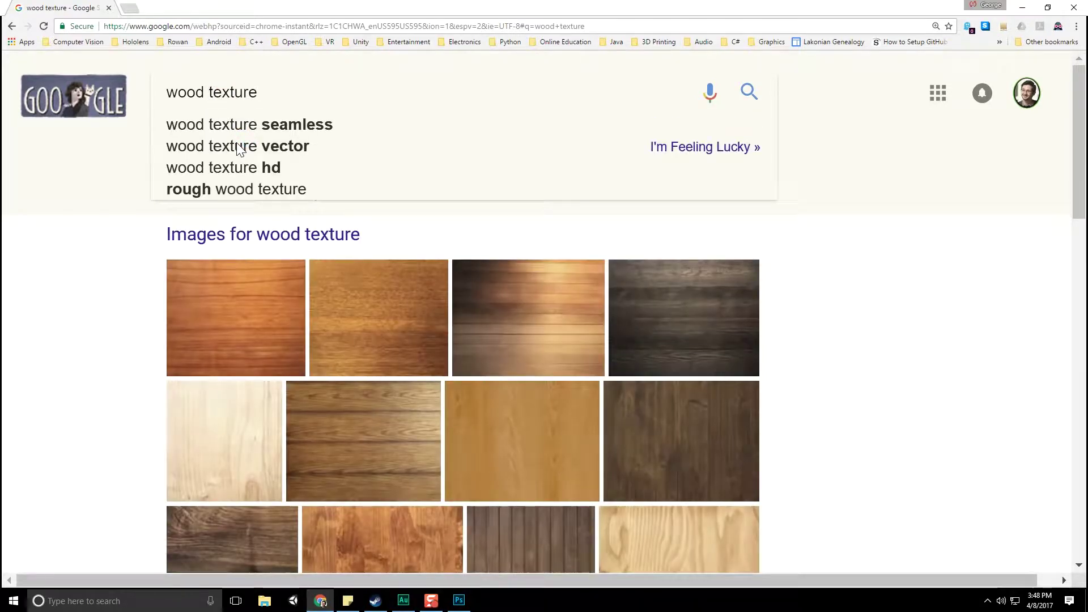
{"action": "type", "text": "panel"}
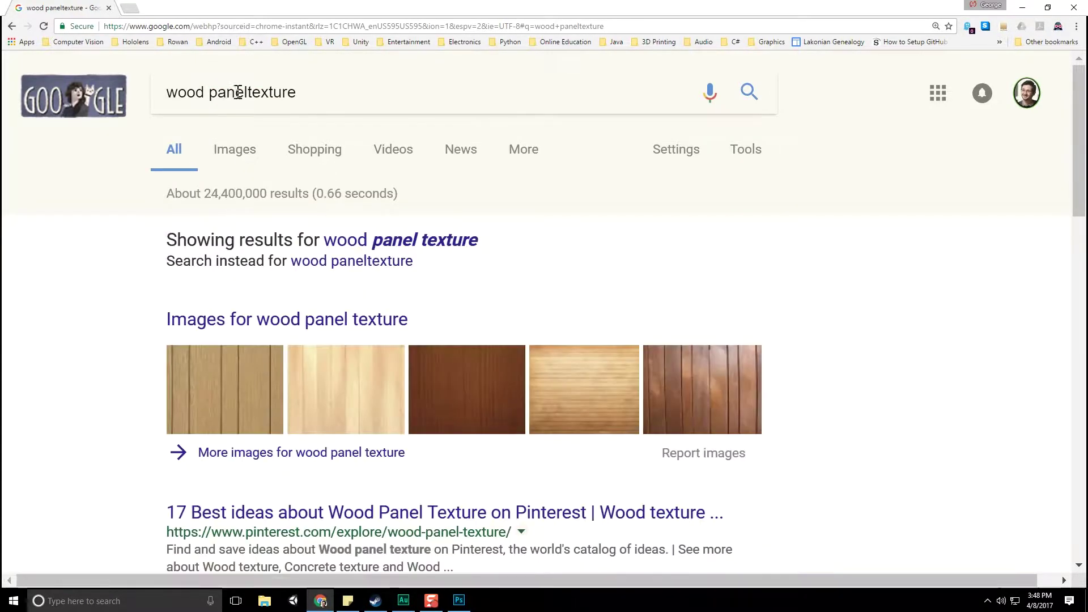
{"action": "left_click", "coordinate": [248, 92]}
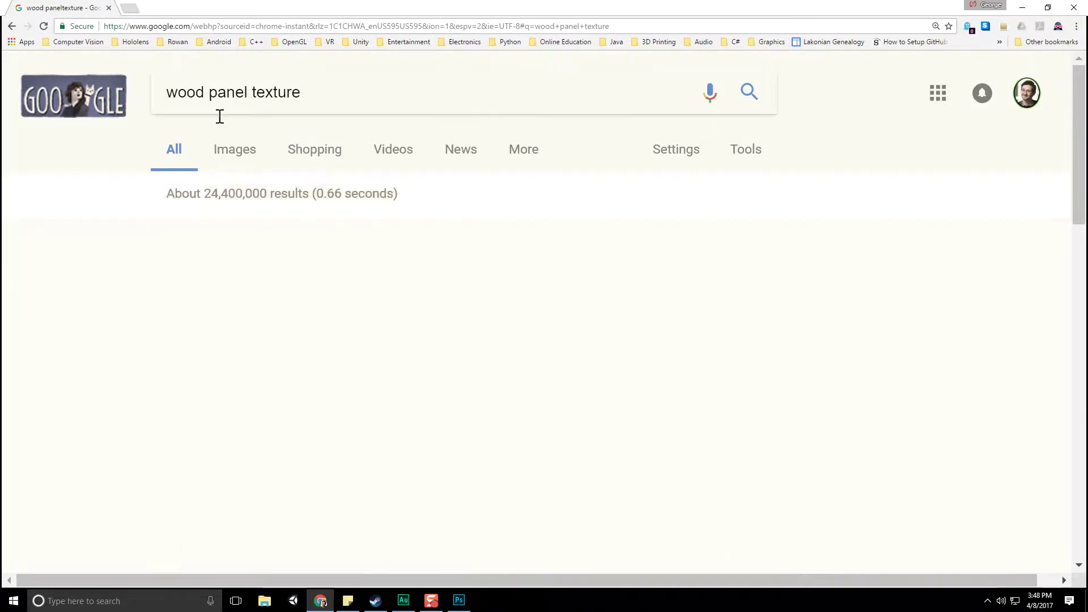
{"action": "left_click", "coordinate": [233, 150]}
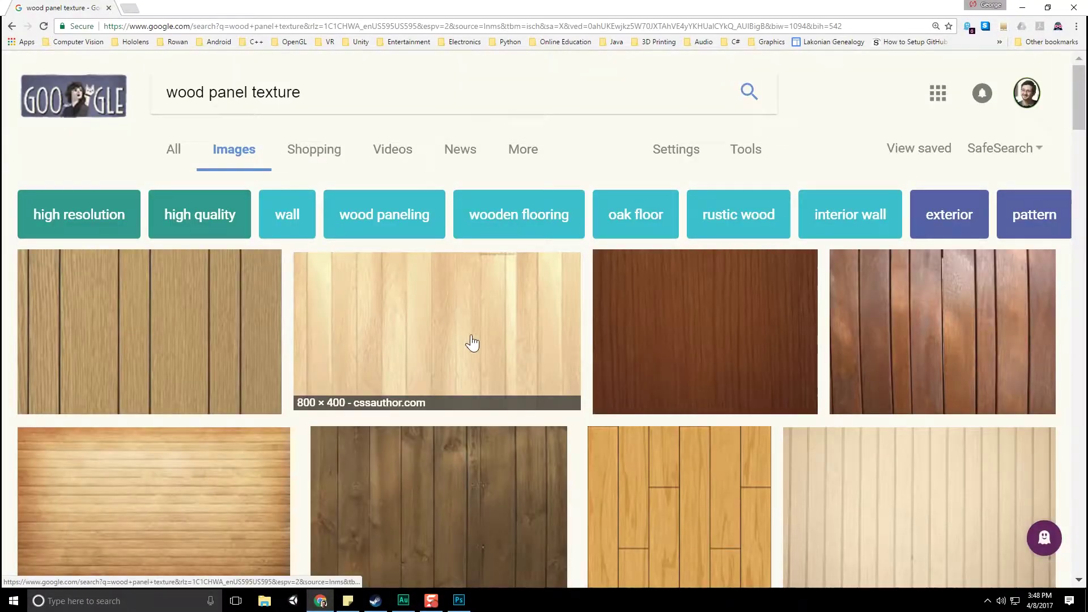
Find the 1024 × 819 Light Wood Panel Texture from WallMaya, open it at full size and copy the image.
{"action": "scroll", "coordinate": [471, 343], "scroll_direction": "down", "scroll_amount": 7}
{"action": "scroll", "coordinate": [473, 344], "scroll_direction": "up", "scroll_amount": 5}
{"action": "scroll", "coordinate": [473, 345], "scroll_direction": "down", "scroll_amount": 3}
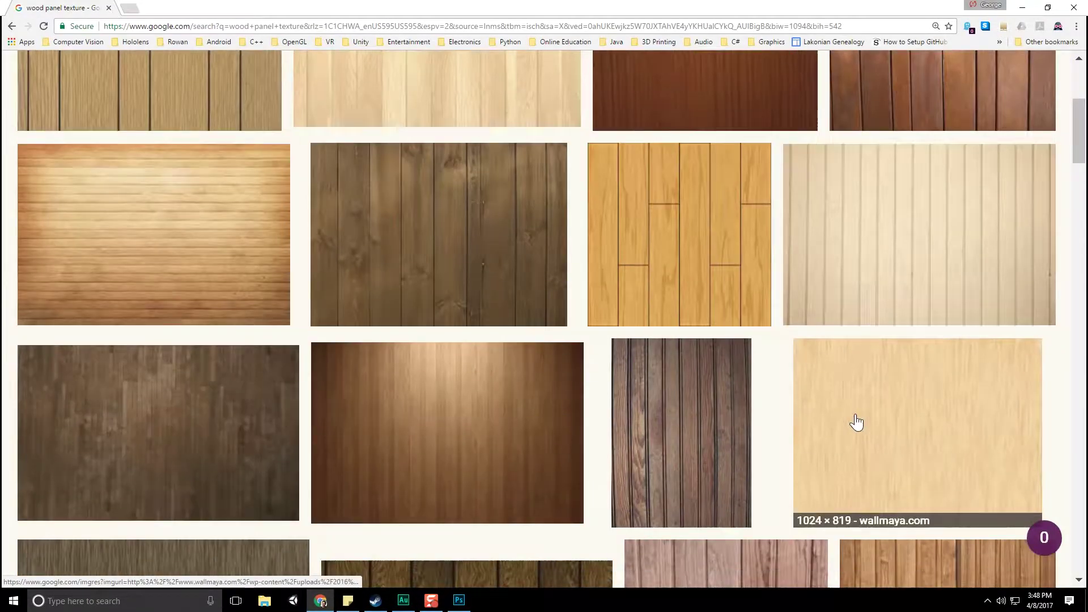
{"action": "left_click", "coordinate": [873, 420]}
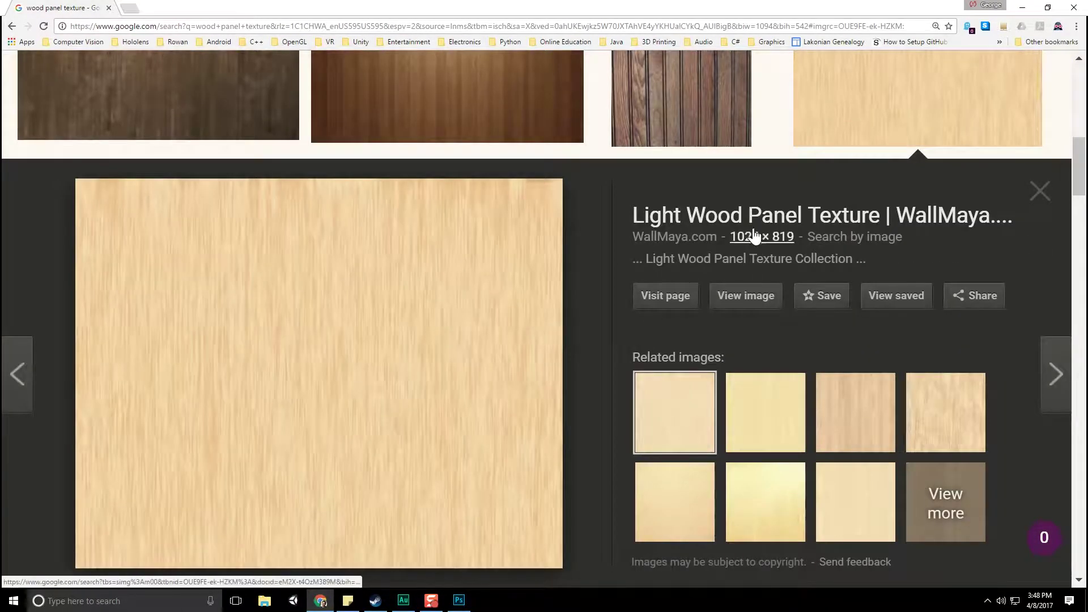
{"action": "left_click", "coordinate": [749, 301]}
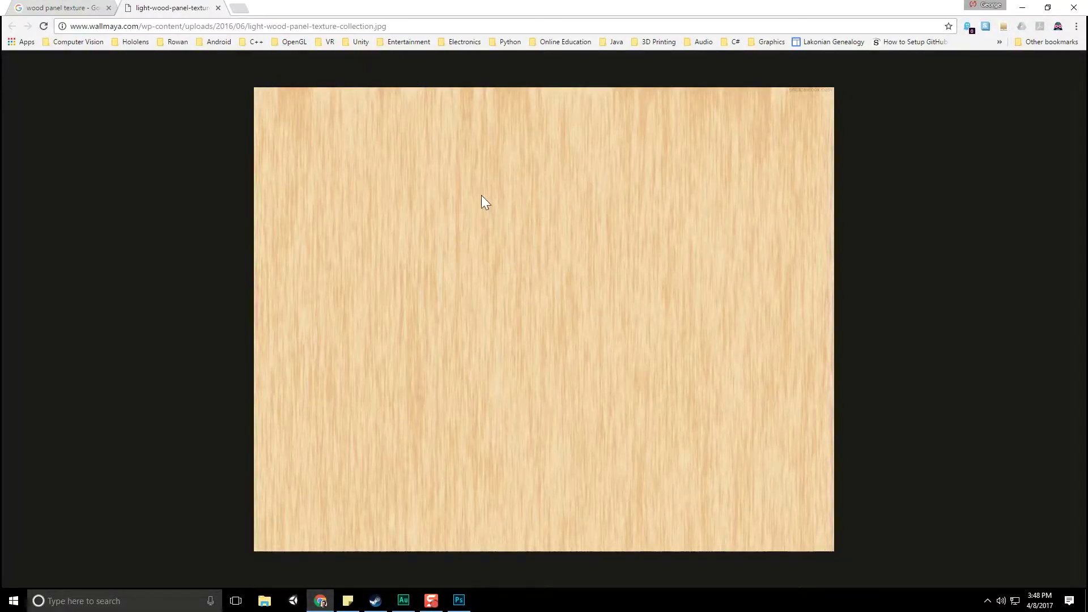
{"action": "right_click", "coordinate": [482, 196]}
{"action": "left_click", "coordinate": [511, 229]}
Return to Photoshop, paste the wood image over the handle strip and cap shells, and stretch its height to 268.86%.
{"action": "left_click", "coordinate": [1022, 7]}
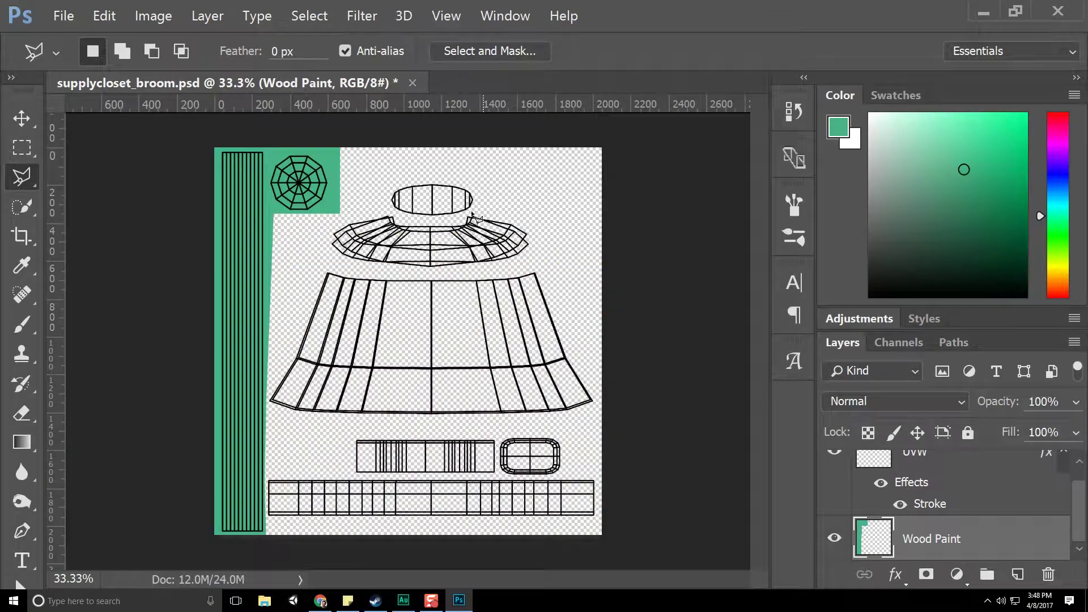
{"action": "key", "text": "ctrl+v"}
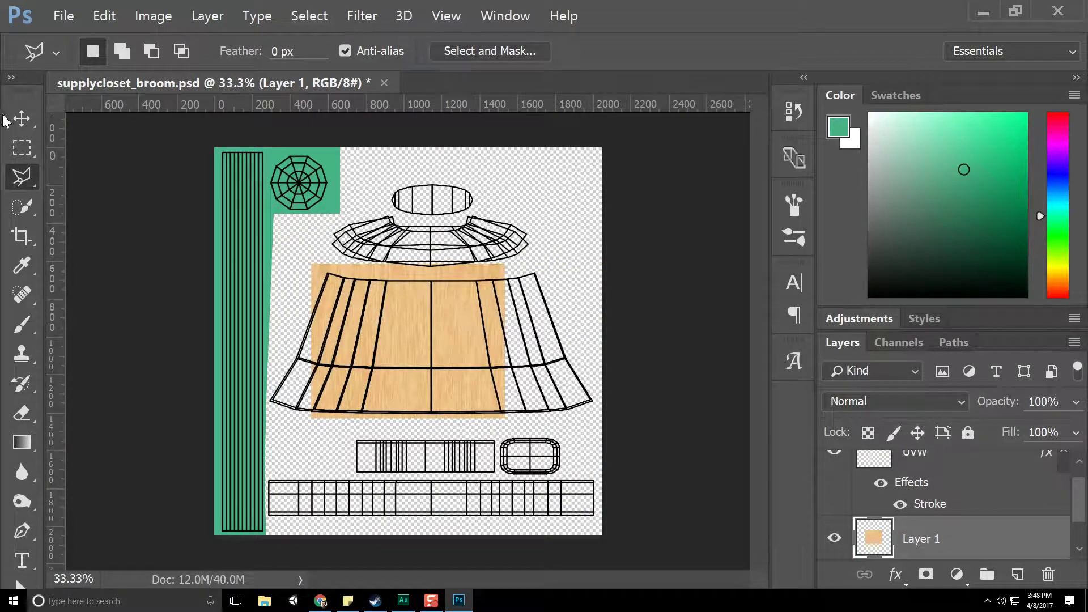
{"action": "left_click", "coordinate": [8, 119]}
{"action": "left_click_drag", "start_coordinate": [331, 312], "coordinate": [217, 184]}
{"action": "left_click_drag", "start_coordinate": [291, 495], "coordinate": [290, 550]}
{"action": "left_click", "coordinate": [21, 118]}
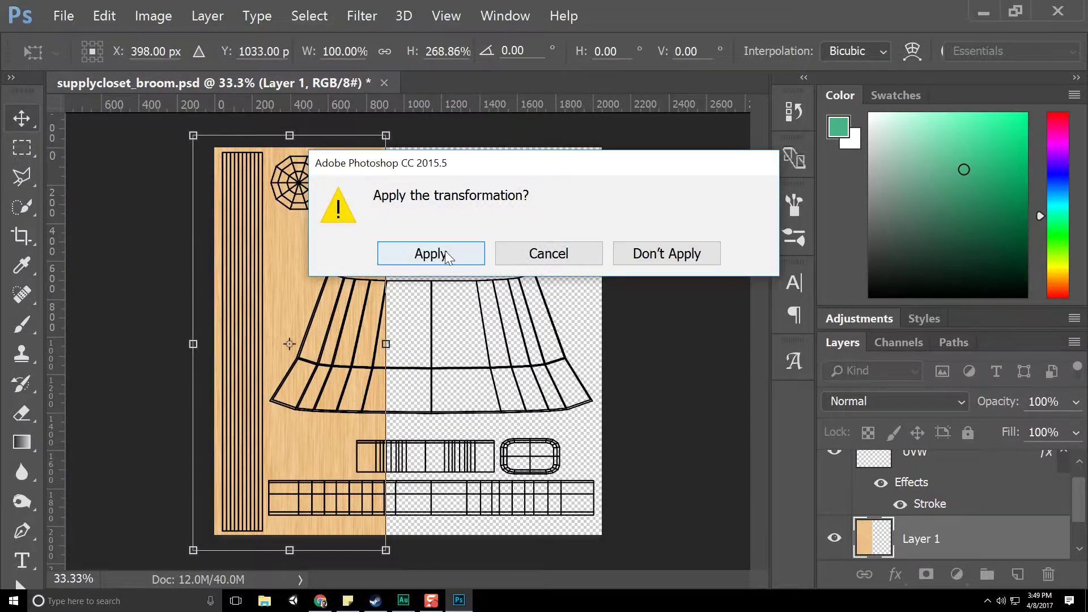
{"action": "left_click", "coordinate": [427, 252]}
Clip the wood texture layer to the Wood Paint layer and set its blend mode to Multiply.
{"action": "scroll", "coordinate": [910, 536], "scroll_direction": "down", "scroll_amount": 1}
{"action": "left_click", "coordinate": [914, 515], "text": "alt"}
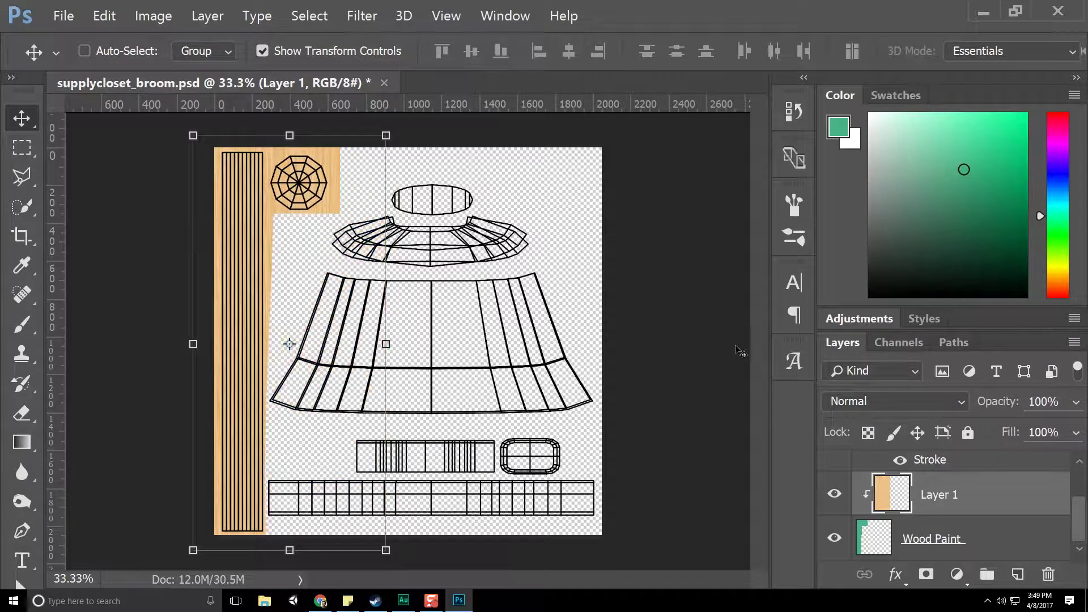
{"action": "left_click", "coordinate": [1075, 402]}
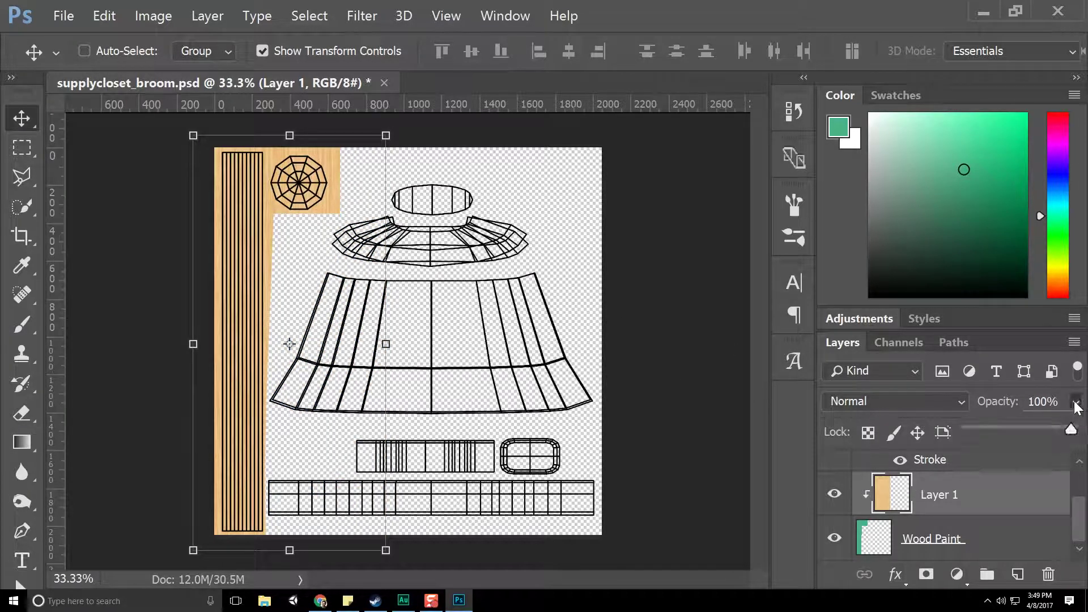
{"action": "left_click", "coordinate": [899, 398]}
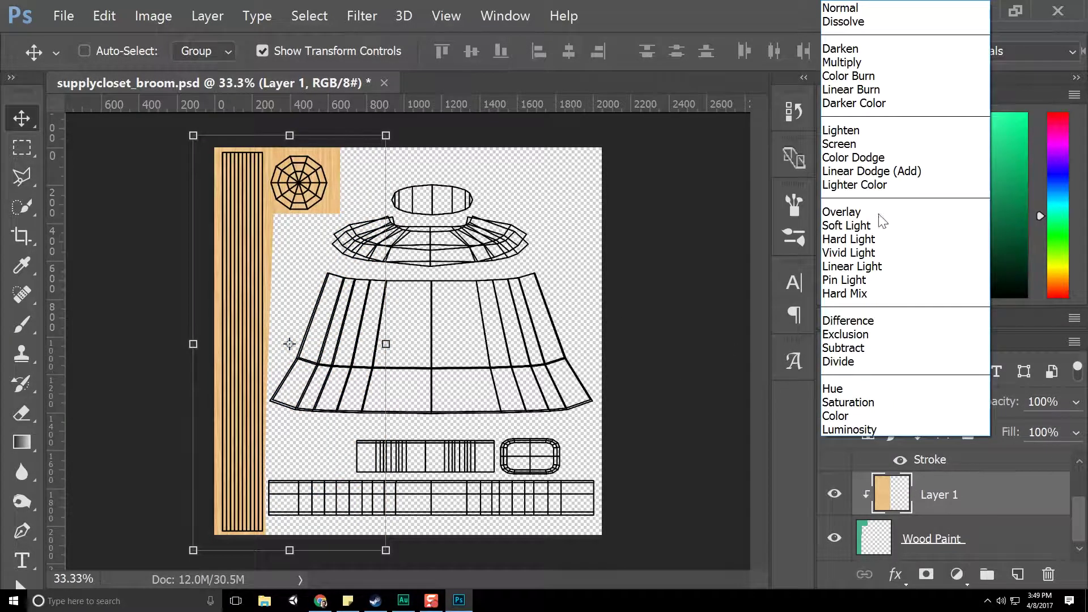
{"action": "left_click", "coordinate": [850, 49]}
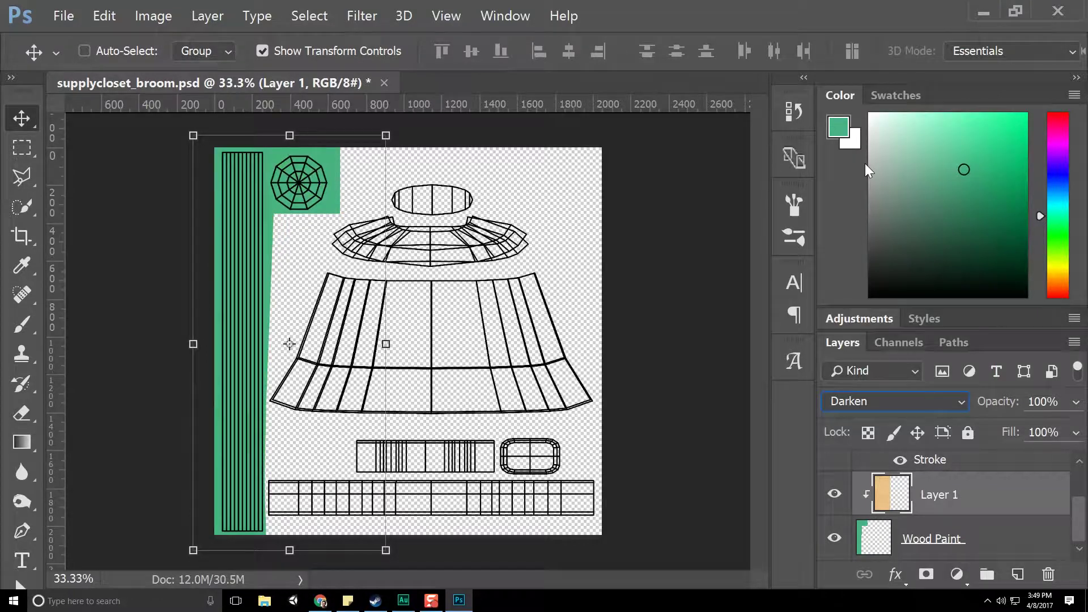
{"action": "key", "text": "Down"}
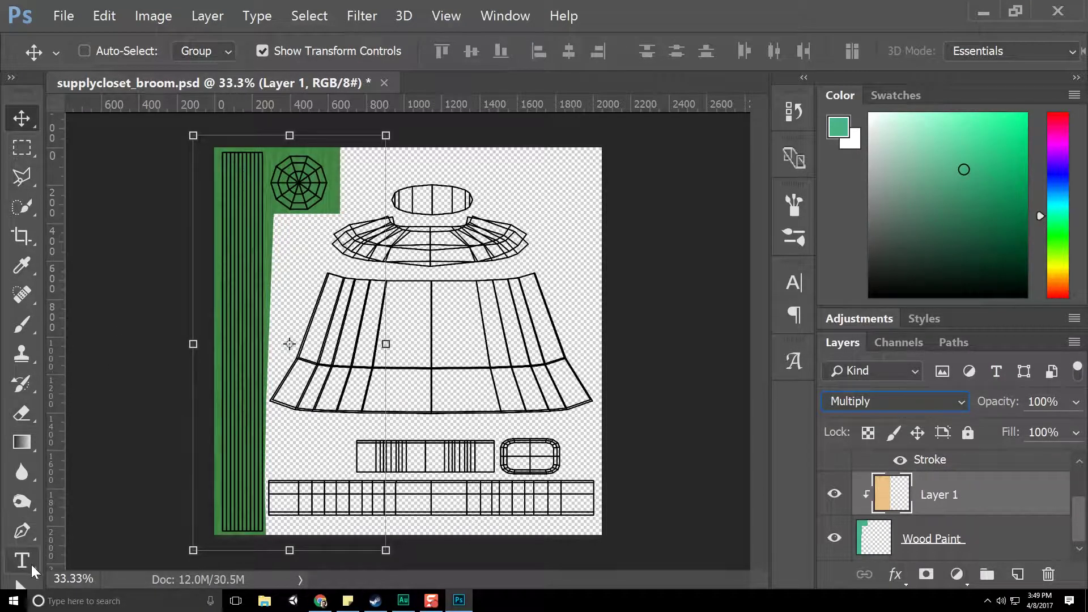
Try the Color Burn, Linear Burn and Darken blend modes on the wood texture layer, then restore Multiply.
{"action": "left_click", "coordinate": [941, 401]}
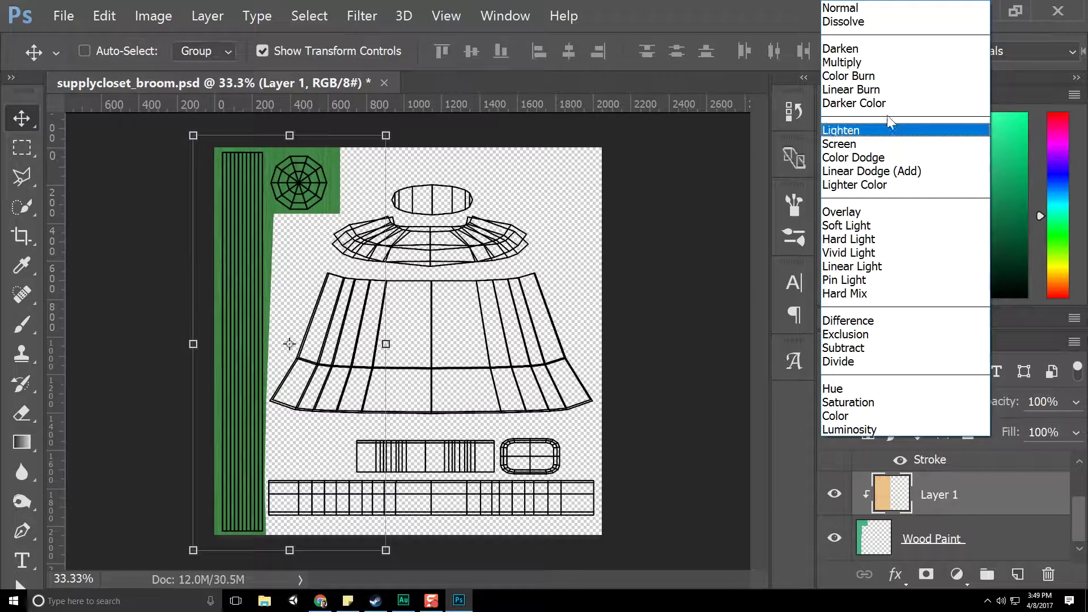
{"action": "left_click", "coordinate": [844, 74]}
{"action": "key", "text": "Down"}
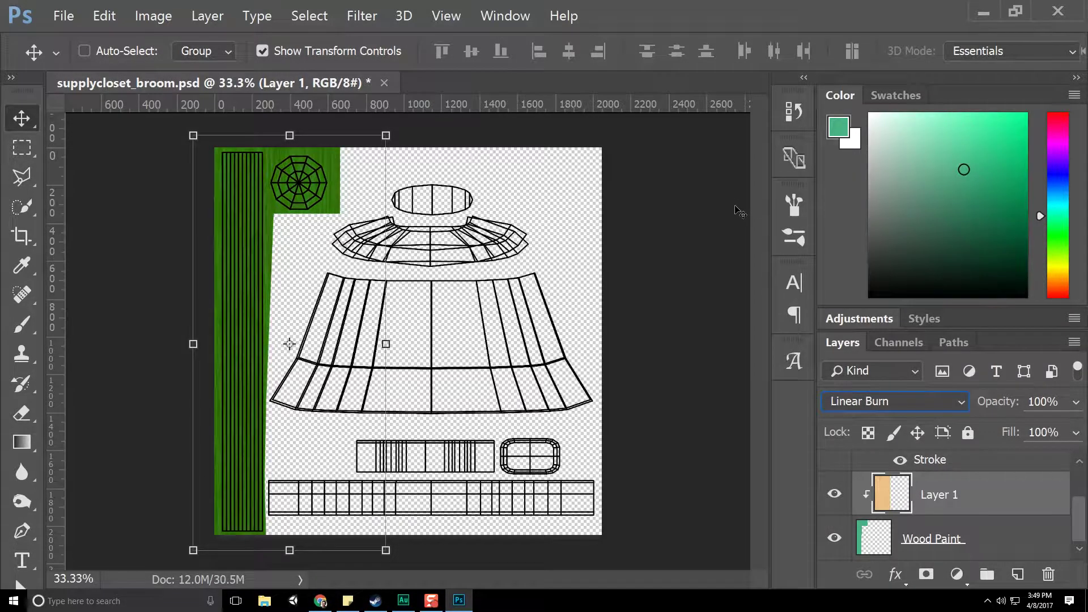
{"action": "key", "text": "Up"}
{"action": "key", "text": "Down"}
{"action": "key", "text": "Up"}
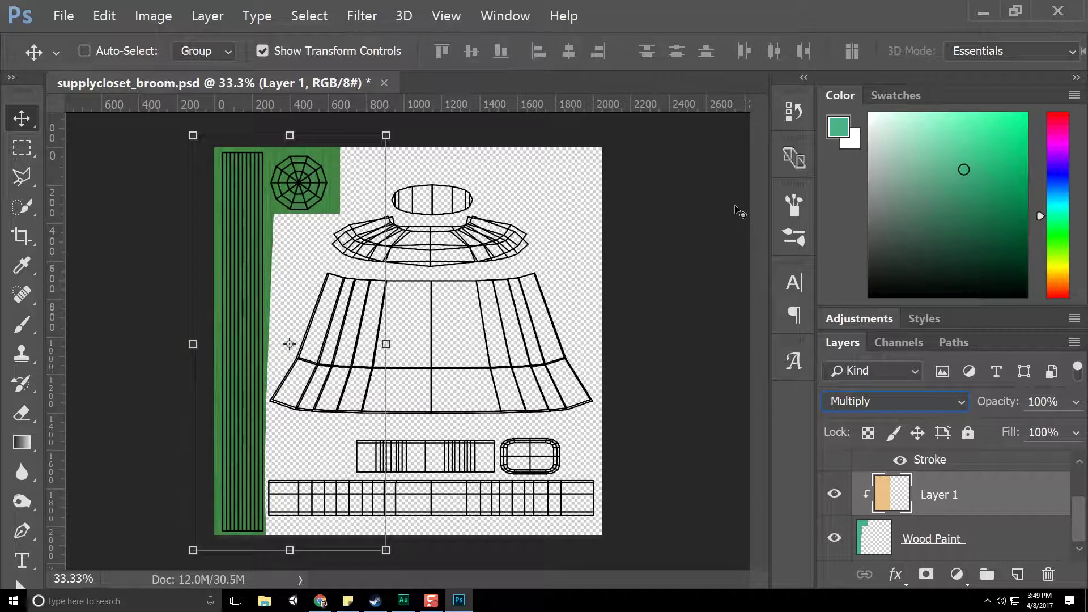
{"action": "key", "text": "Up"}
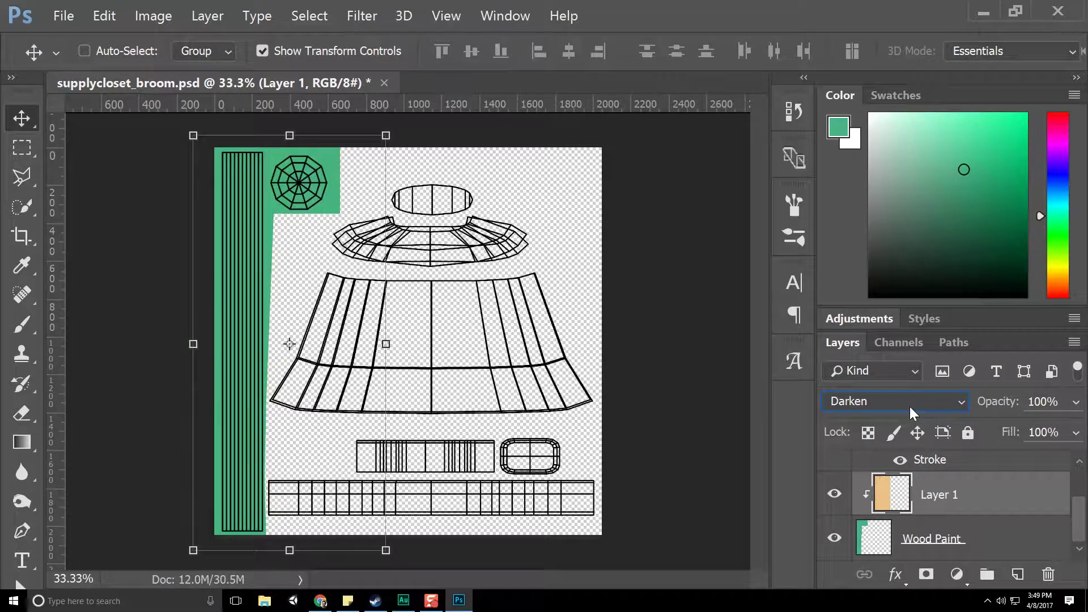
{"action": "key", "text": "Down"}
Reduce the wood texture layer's opacity to 80% and add a new layer above it.
{"action": "left_click", "coordinate": [1075, 401]}
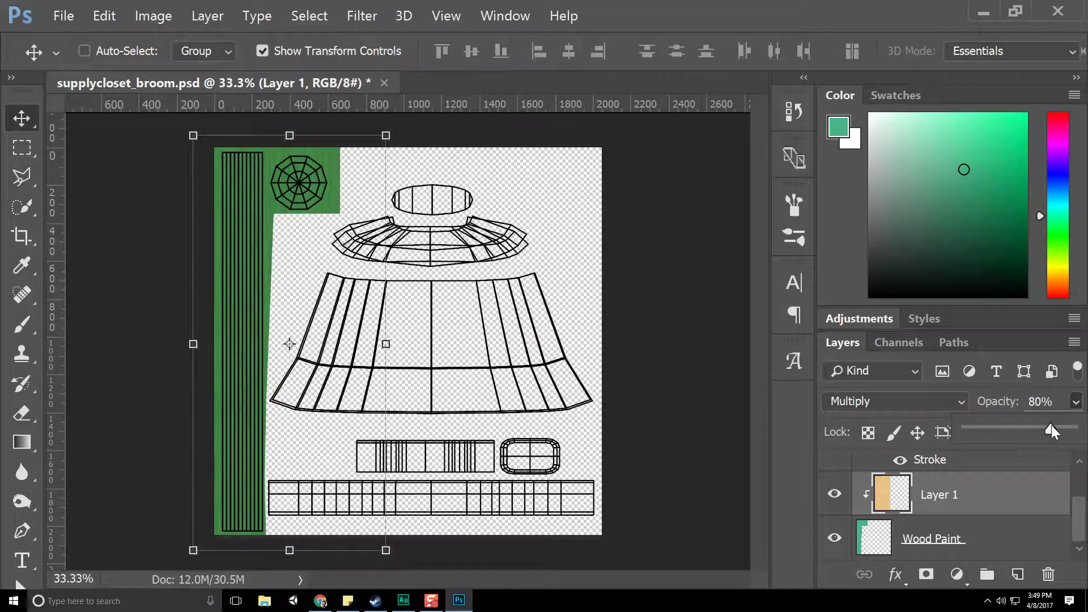
{"action": "left_click", "coordinate": [1018, 574]}
Darken the wood texture layer with Levels using a black input of 79, and set its opacity to 64%.
{"action": "left_click", "coordinate": [999, 538]}
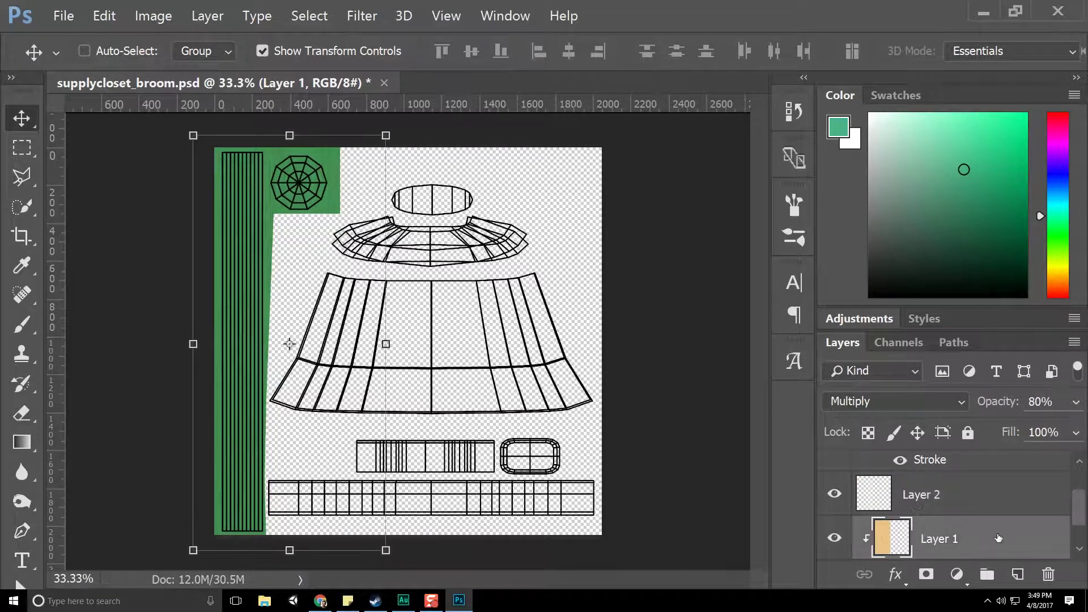
{"action": "key", "text": "ctrl+l"}
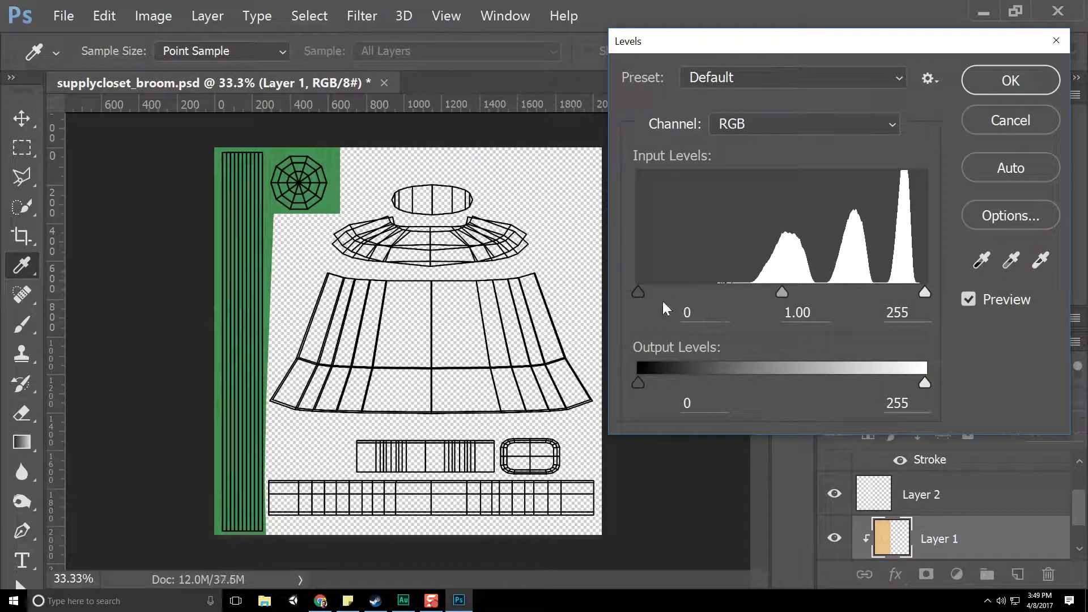
{"action": "left_click_drag", "start_coordinate": [723, 287], "coordinate": [727, 287]}
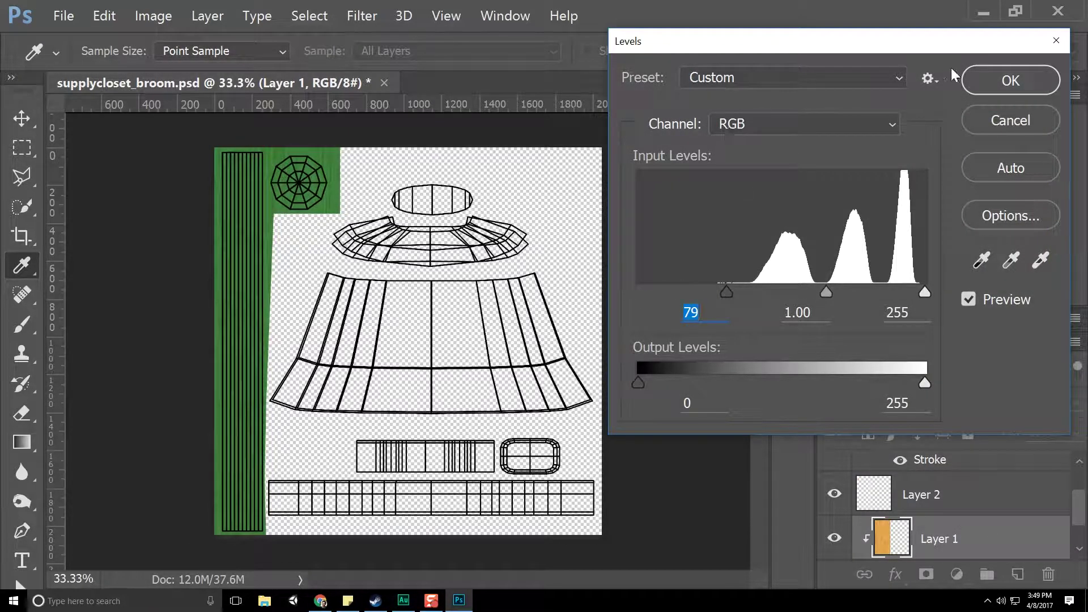
{"action": "left_click", "coordinate": [992, 82]}
{"action": "left_click", "coordinate": [1076, 403]}
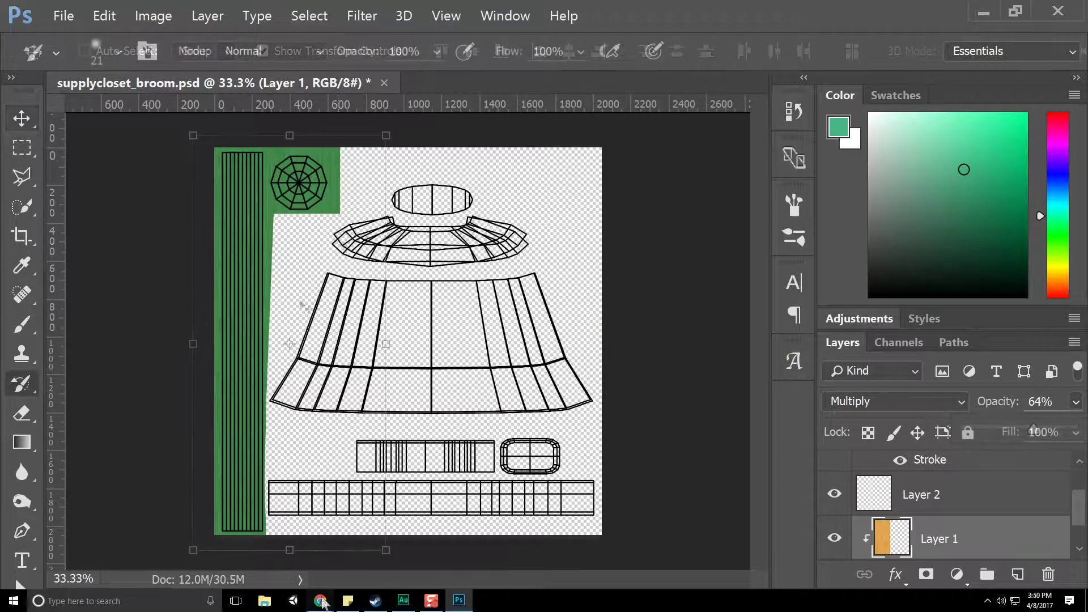
Switch to Chrome and search Google Images for broom bristles, limited to images larger than 2 MP.
{"action": "left_click", "coordinate": [320, 601]}
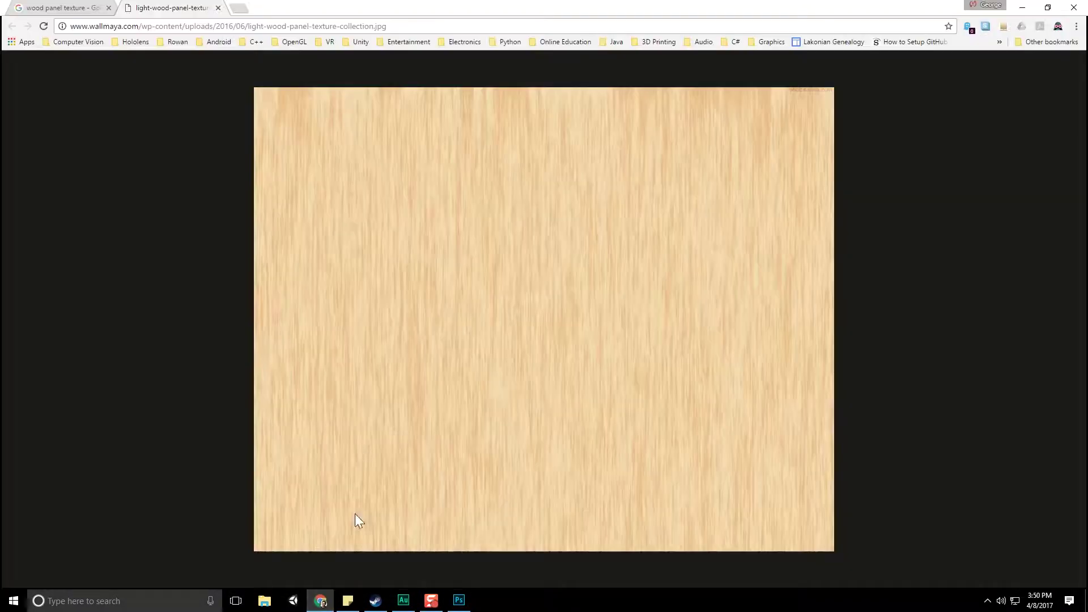
{"action": "left_click", "coordinate": [345, 30]}
{"action": "type", "text": "bro"}
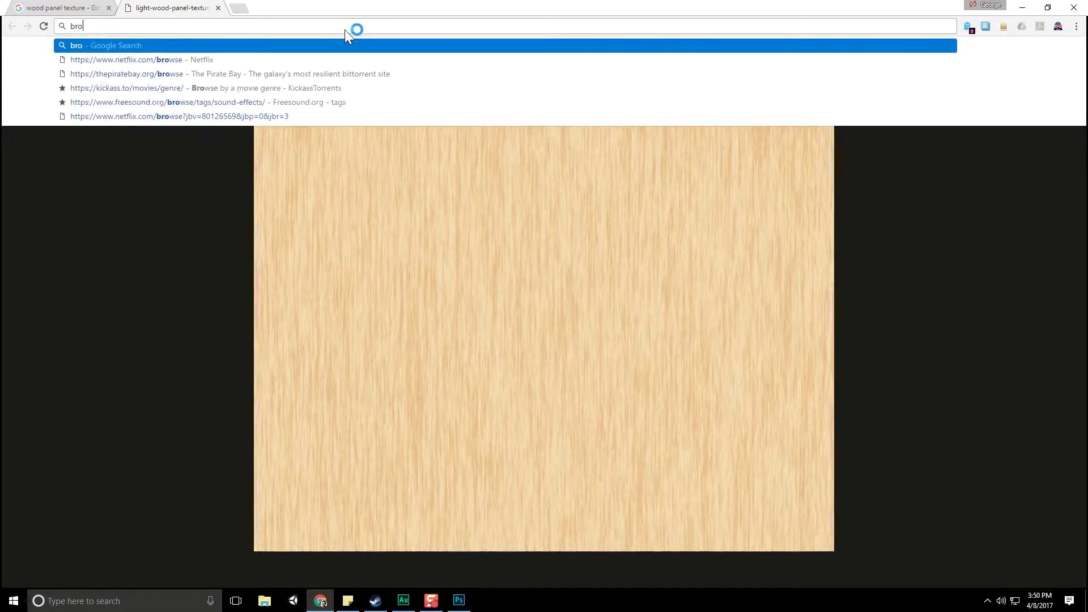
{"action": "type", "text": "om"}
{"action": "key", "text": "Return"}
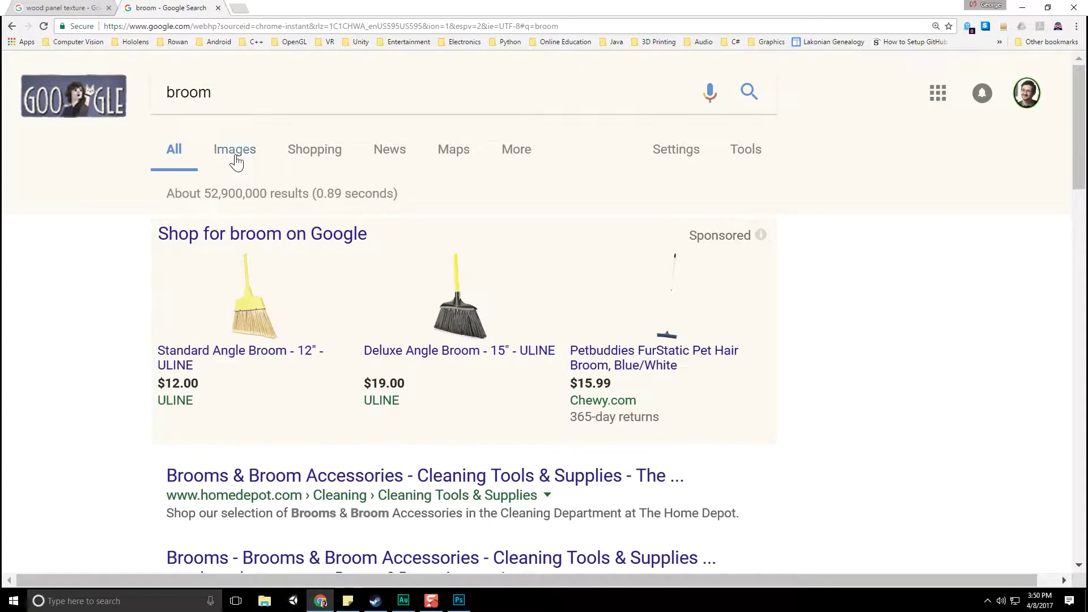
{"action": "left_click", "coordinate": [236, 162]}
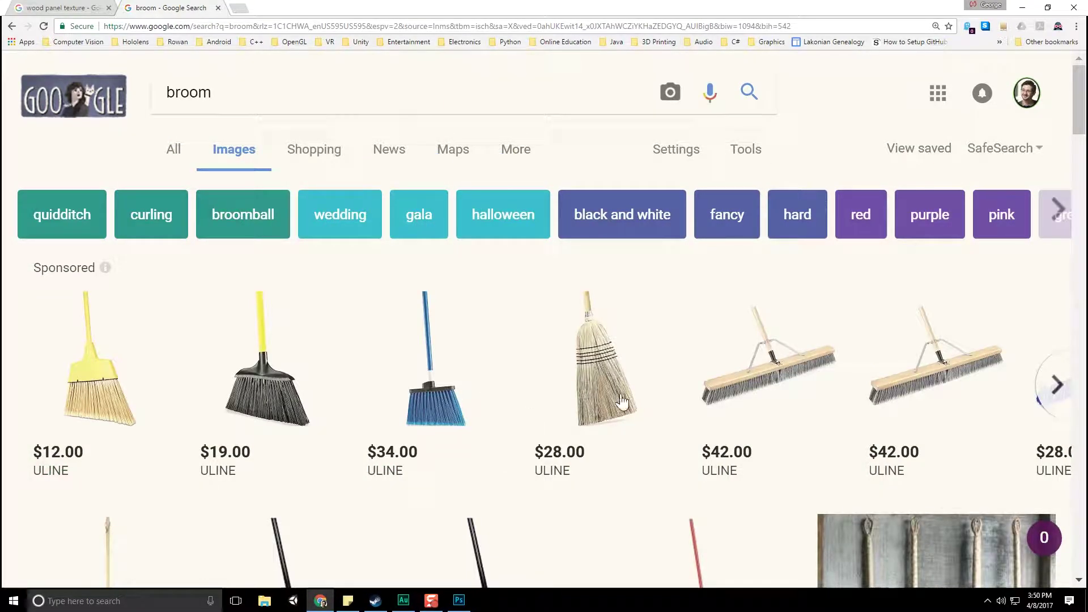
{"action": "left_click", "coordinate": [743, 151]}
{"action": "left_click", "coordinate": [657, 164]}
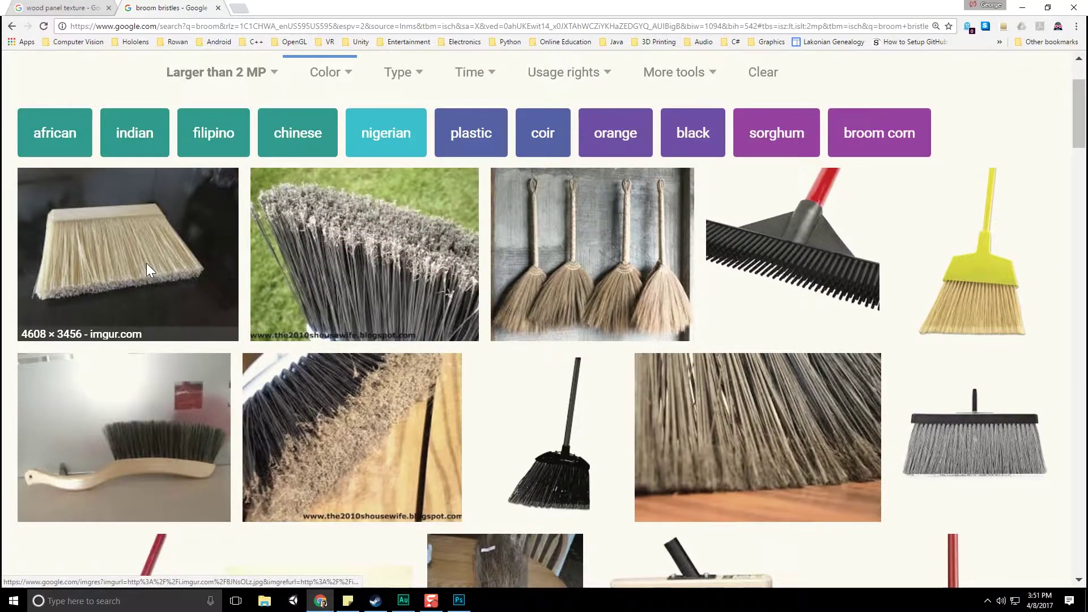
Open the red-handled Lobby/Toy Broom image at full size and examine its bristles up close.
{"action": "scroll", "coordinate": [535, 258], "scroll_direction": "down", "scroll_amount": 7}
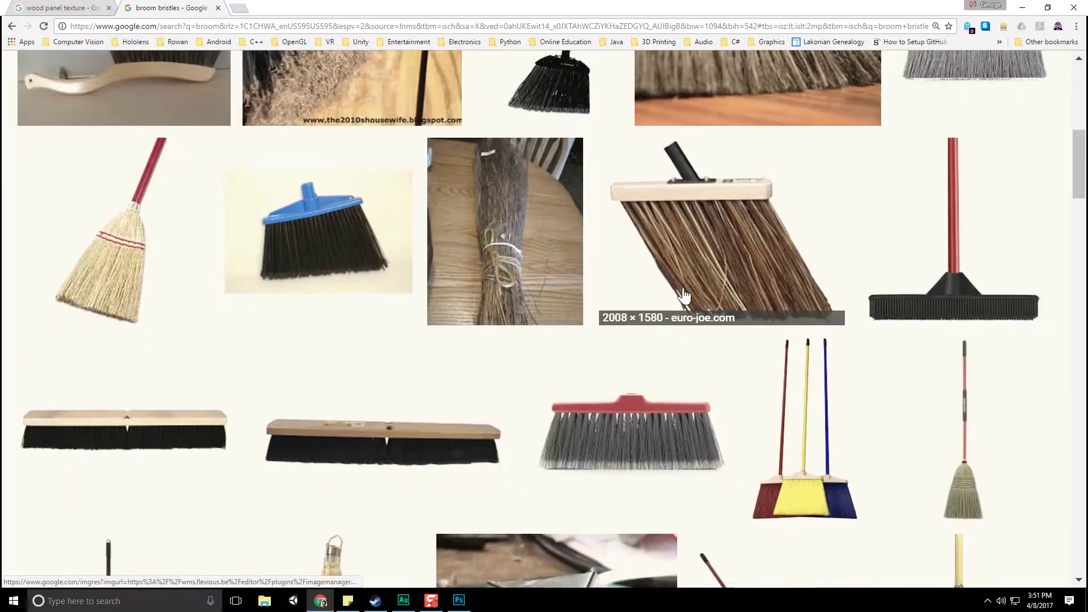
{"action": "left_click", "coordinate": [134, 266]}
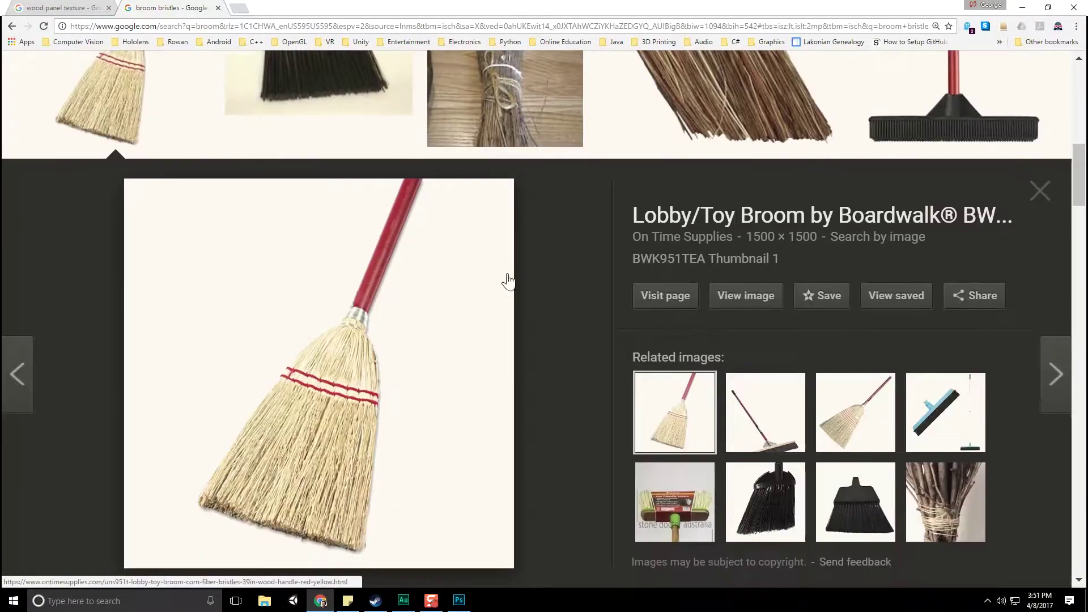
{"action": "left_click", "coordinate": [734, 300]}
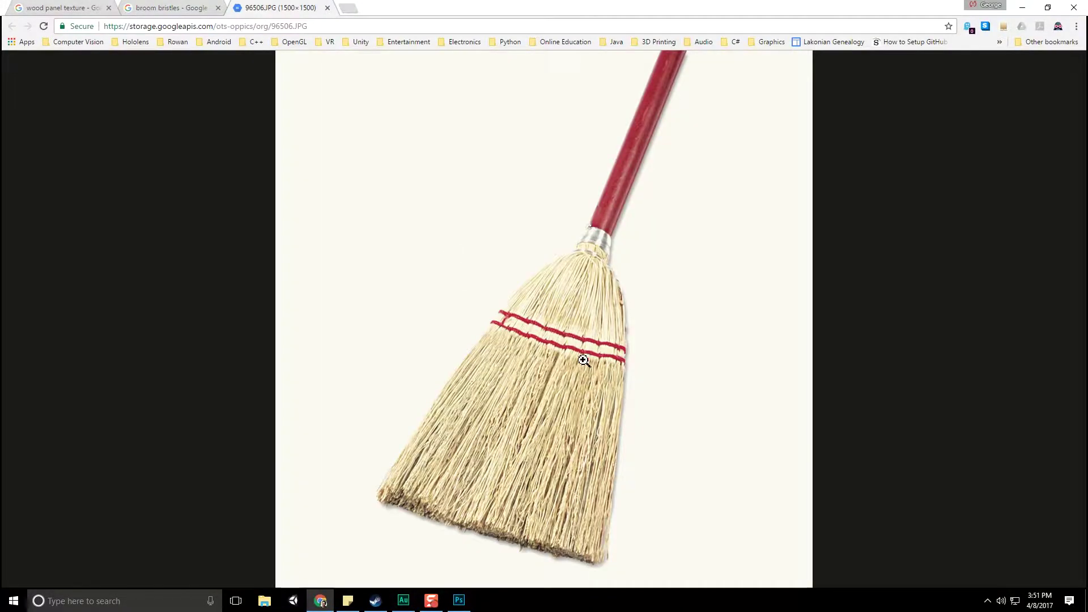
{"action": "left_click", "coordinate": [584, 361]}
{"action": "scroll", "coordinate": [584, 374], "scroll_direction": "down", "scroll_amount": 1}
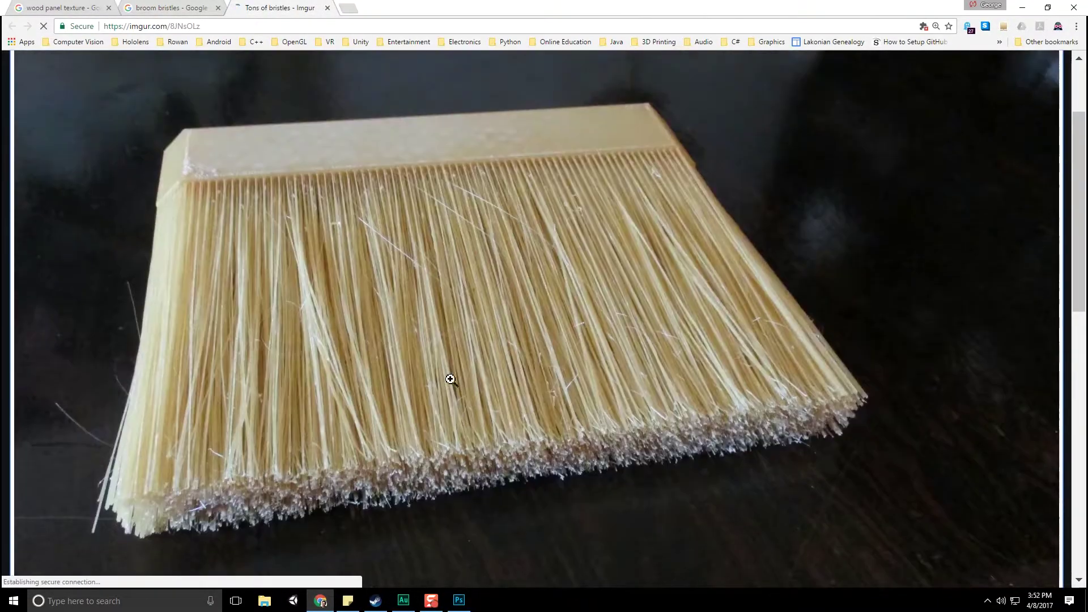
Copy the bristle photo, switch to Photoshop, and paste it into a new document.
{"action": "right_click", "coordinate": [442, 270]}
{"action": "left_click", "coordinate": [462, 306]}
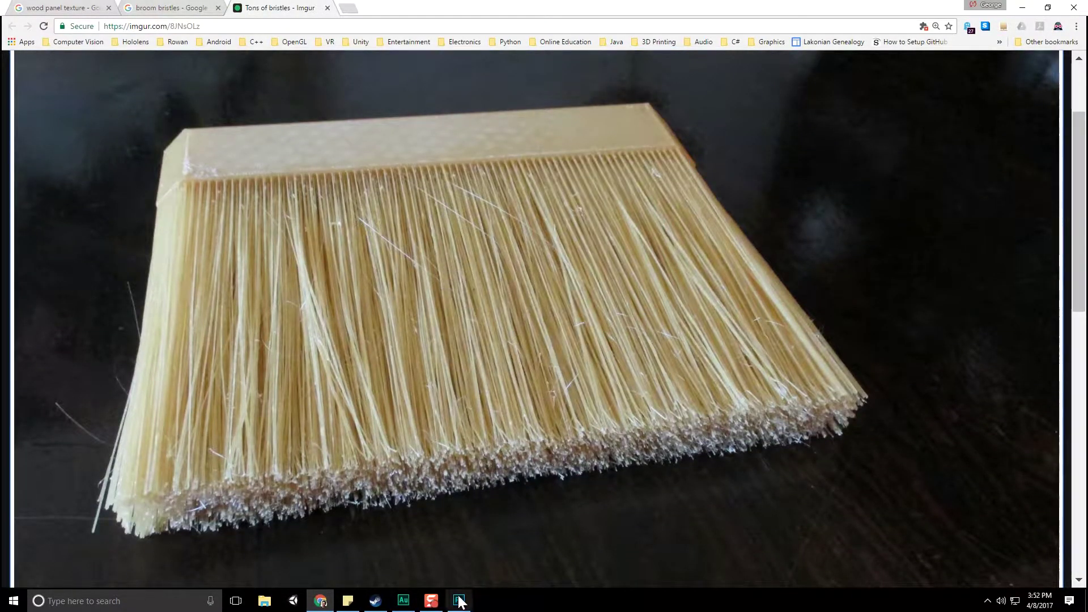
{"action": "left_click", "coordinate": [459, 600]}
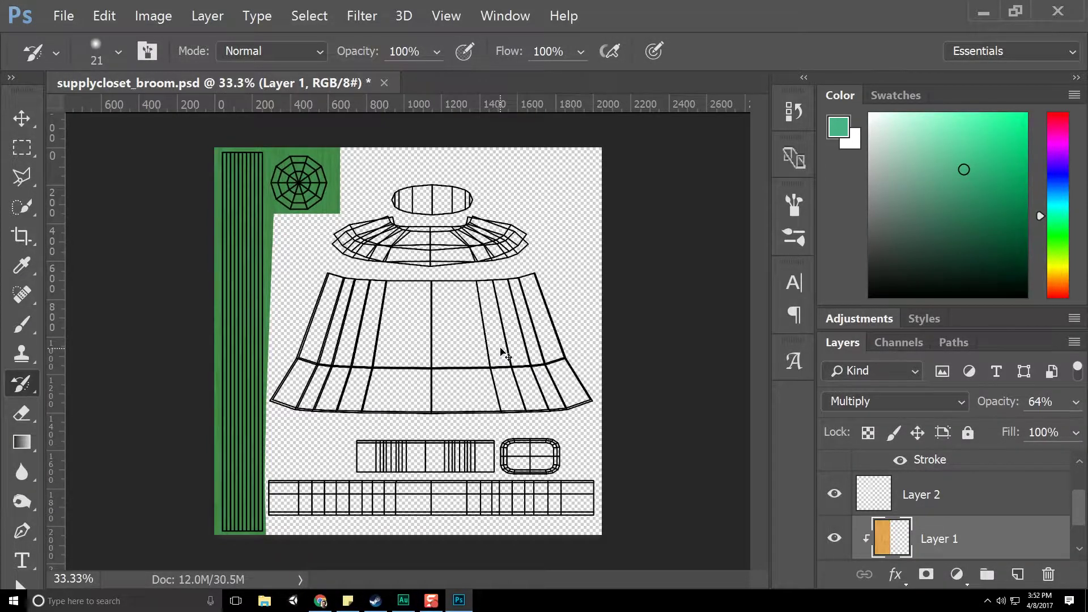
{"action": "key", "text": "ctrl+n"}
{"action": "key", "text": "Return"}
{"action": "key", "text": "ctrl+v"}
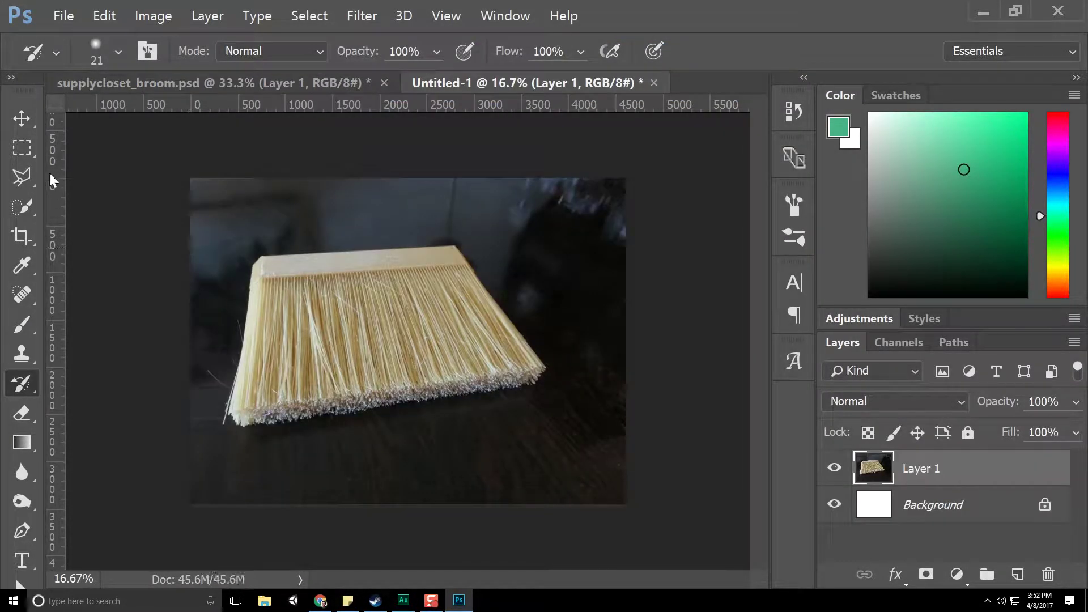
Crop the pasted photo closely around the broom head on all four sides.
{"action": "left_click", "coordinate": [21, 236]}
{"action": "left_click_drag", "start_coordinate": [419, 171], "coordinate": [419, 249]}
{"action": "left_click_drag", "start_coordinate": [418, 476], "coordinate": [419, 419]}
{"action": "left_click_drag", "start_coordinate": [623, 340], "coordinate": [591, 338]}
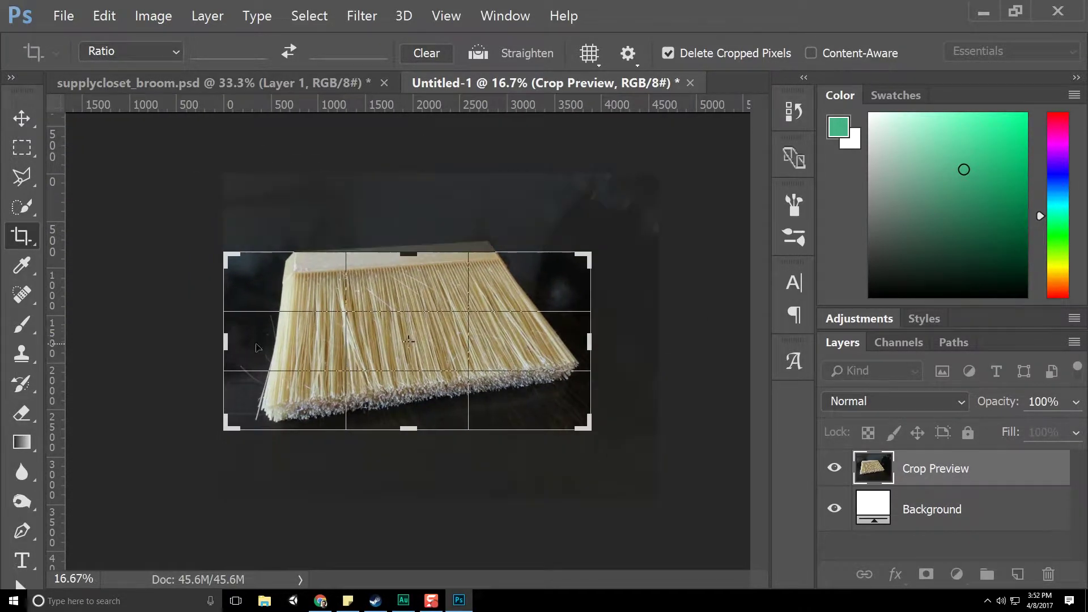
{"action": "left_click_drag", "start_coordinate": [221, 340], "coordinate": [248, 345]}
{"action": "key", "text": "Return"}
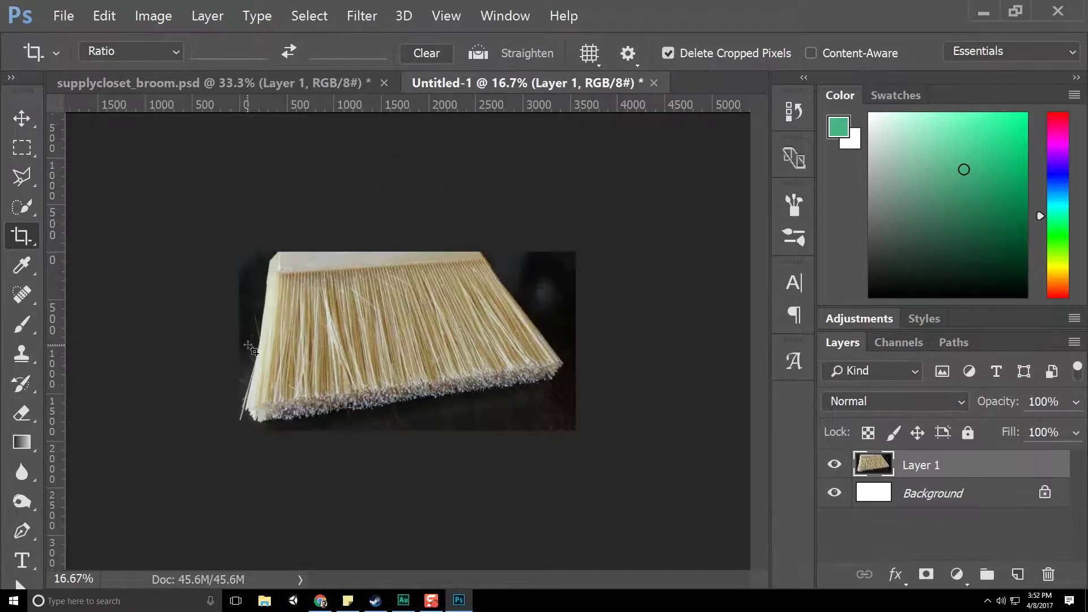
Draw a Ruler line along the slanted seam where the bristles meet the broom's block.
{"action": "left_click", "coordinate": [21, 264]}
{"action": "left_click", "coordinate": [22, 293]}
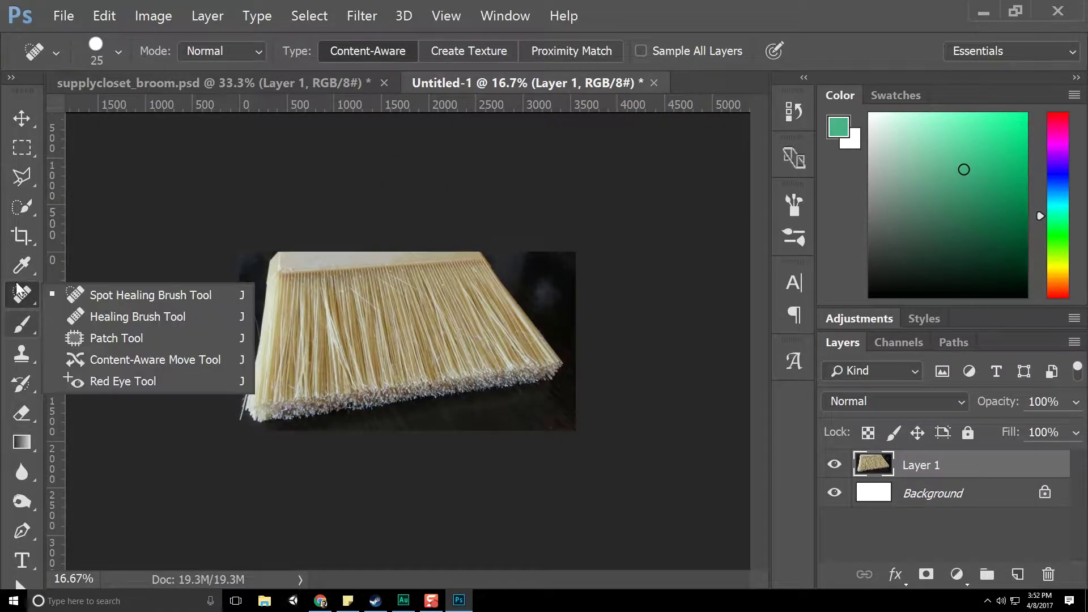
{"action": "left_click", "coordinate": [23, 207]}
{"action": "left_click", "coordinate": [22, 177]}
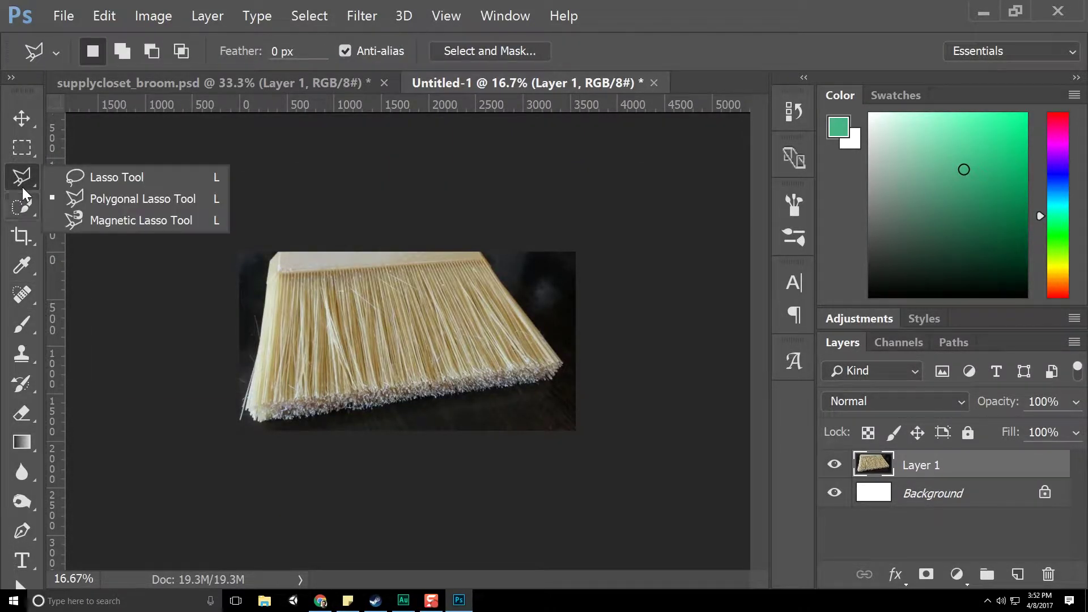
{"action": "left_click", "coordinate": [22, 148]}
{"action": "left_click", "coordinate": [22, 235]}
{"action": "left_click", "coordinate": [24, 265]}
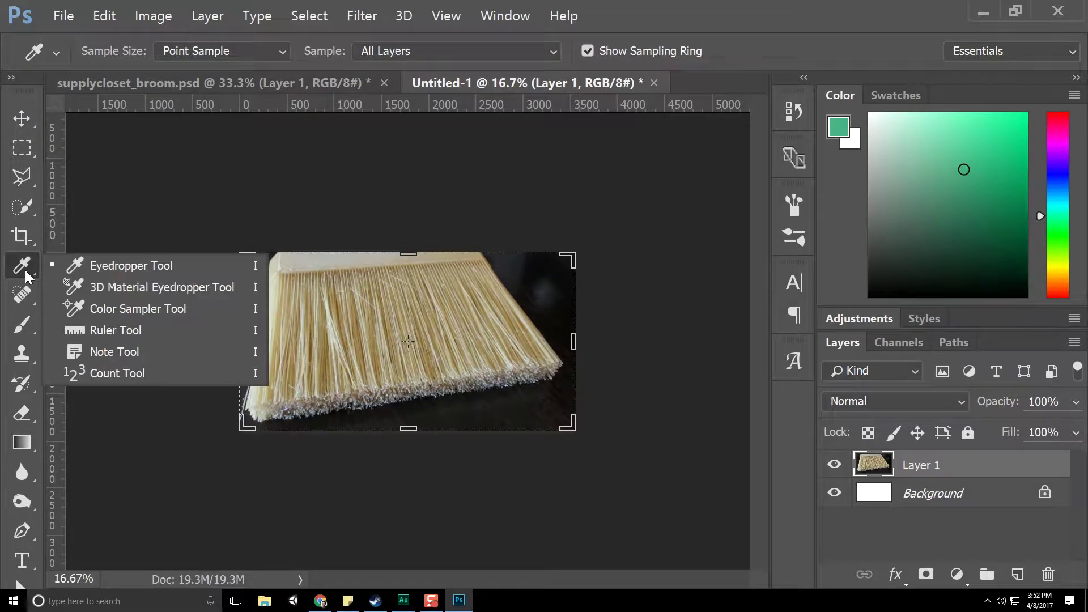
{"action": "left_click", "coordinate": [161, 328]}
{"action": "left_click_drag", "start_coordinate": [280, 273], "coordinate": [492, 262]}
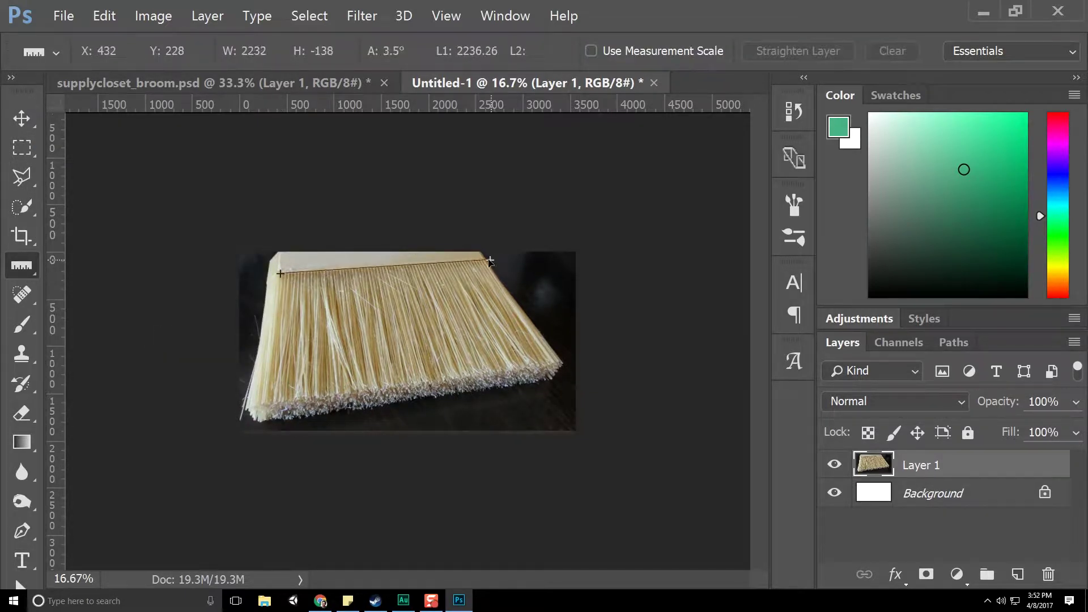
Level the photo with an arbitrary image rotation based on the ruler line's angle.
{"action": "left_click", "coordinate": [139, 13]}
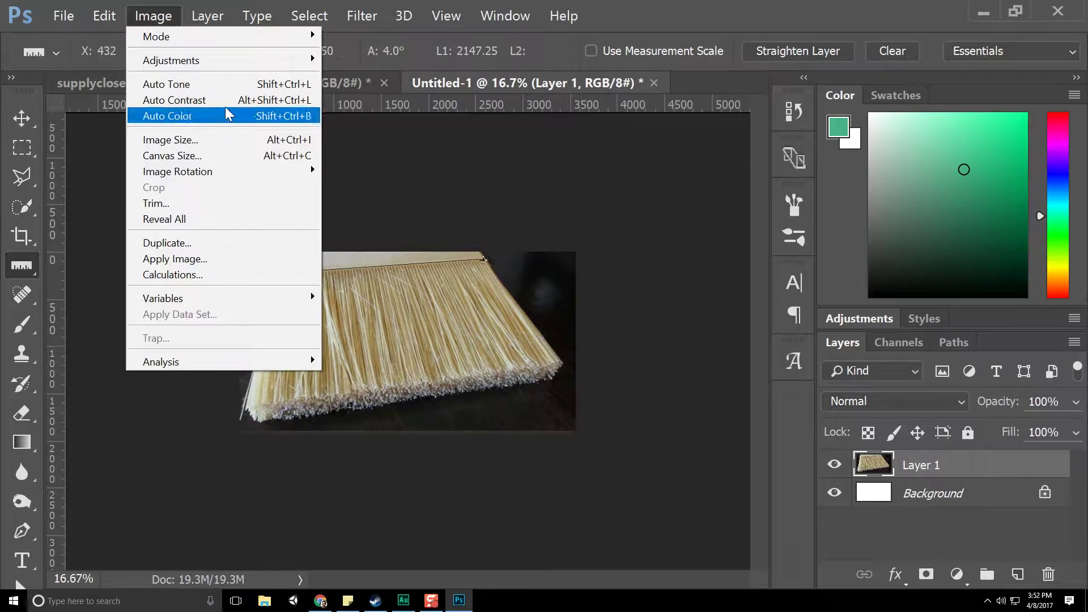
{"action": "mouse_move", "coordinate": [219, 170]}
{"action": "left_click", "coordinate": [375, 219]}
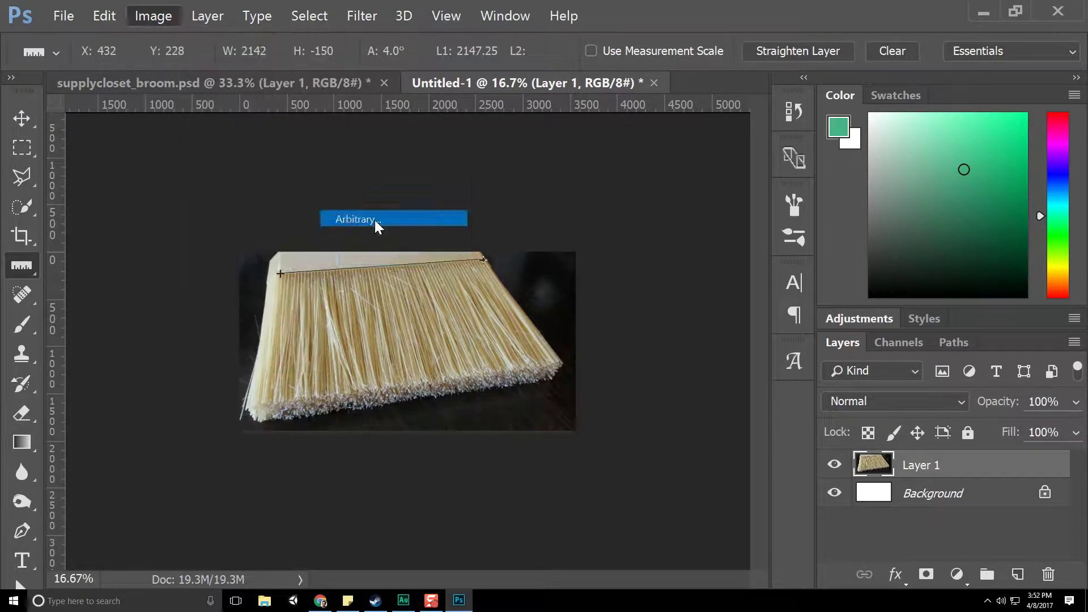
{"action": "left_click", "coordinate": [694, 205]}
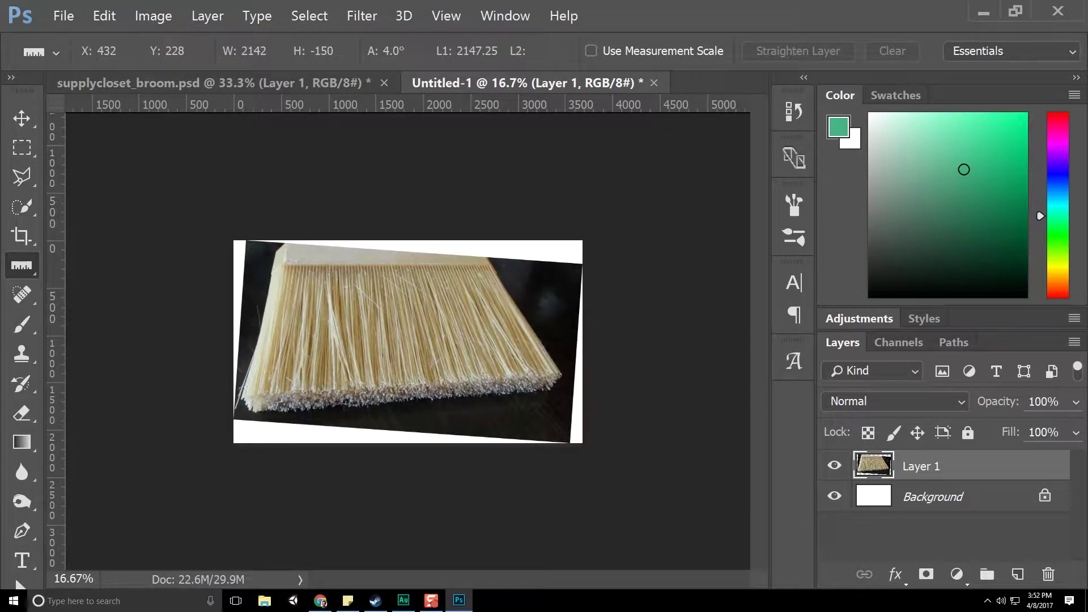
Crop the rotated photo again, cutting away the block above the bristles and most of the white margins.
{"action": "left_click", "coordinate": [22, 236]}
{"action": "left_click_drag", "start_coordinate": [408, 231], "coordinate": [411, 265]}
{"action": "left_click_drag", "start_coordinate": [409, 432], "coordinate": [411, 419]}
{"action": "left_click_drag", "start_coordinate": [580, 348], "coordinate": [574, 350]}
{"action": "left_click_drag", "start_coordinate": [251, 344], "coordinate": [245, 344]}
{"action": "key", "text": "Return"}
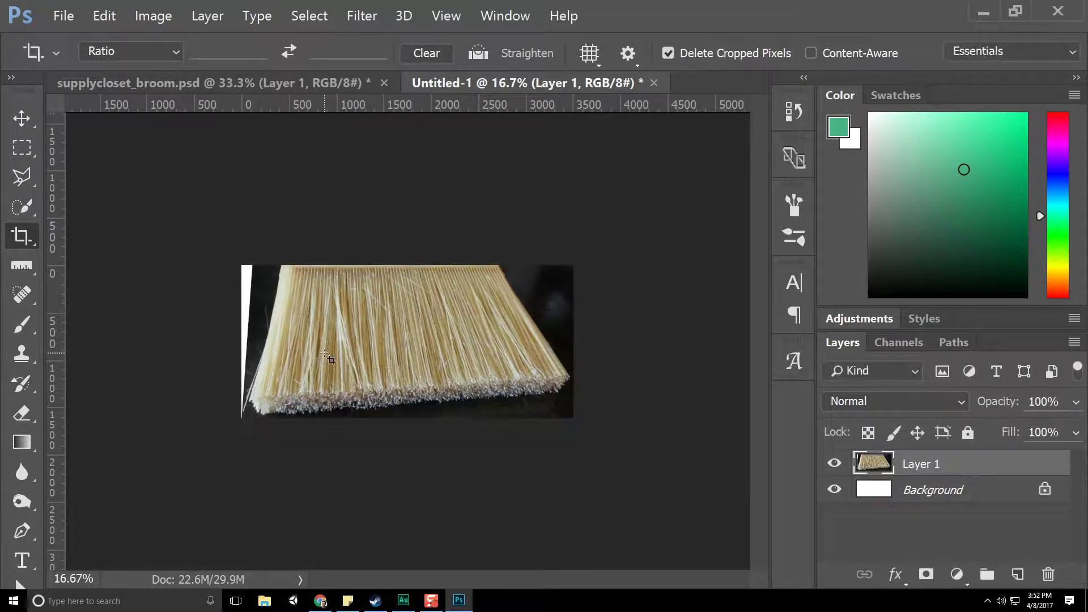
Distort the photo layer by pulling its corners outward so the bristles run nearly vertical and their ragged tips fall below the canvas.
{"action": "scroll", "coordinate": [327, 356], "scroll_direction": "up", "scroll_amount": 4, "text": "alt"}
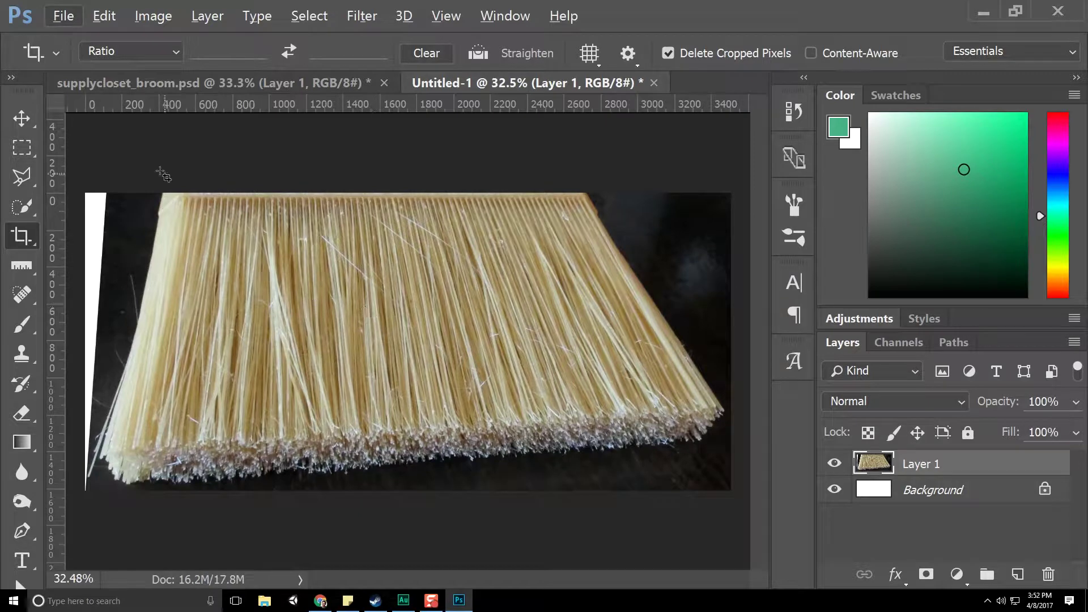
{"action": "left_click", "coordinate": [30, 114]}
{"action": "scroll", "coordinate": [399, 346], "scroll_direction": "down", "scroll_amount": 2, "text": "alt"}
{"action": "right_click", "coordinate": [436, 308]}
{"action": "left_click", "coordinate": [399, 291]}
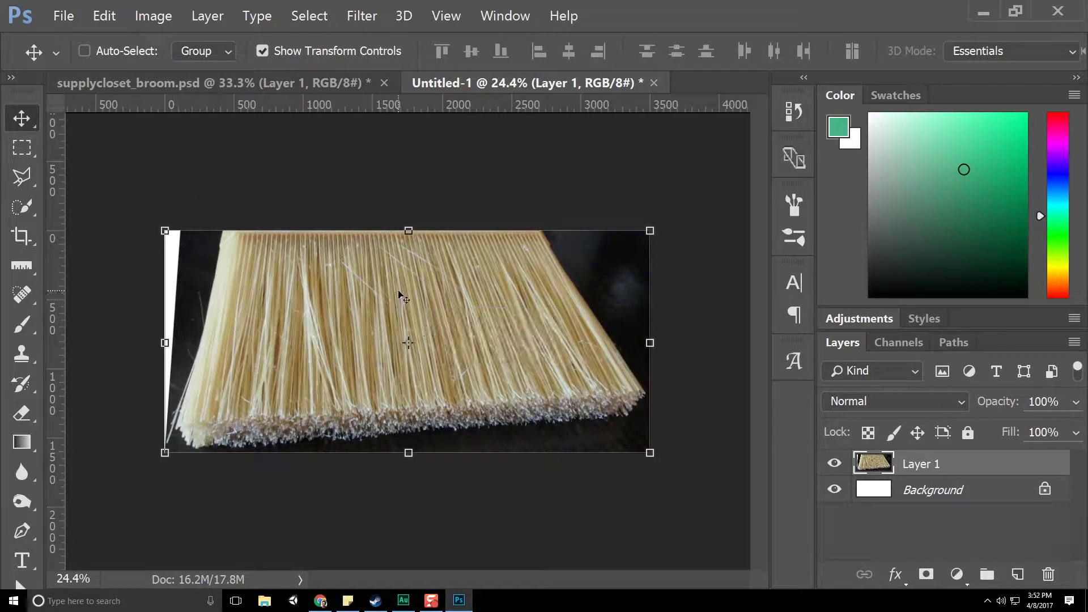
{"action": "key", "text": "ctrl+t"}
{"action": "right_click", "coordinate": [414, 301]}
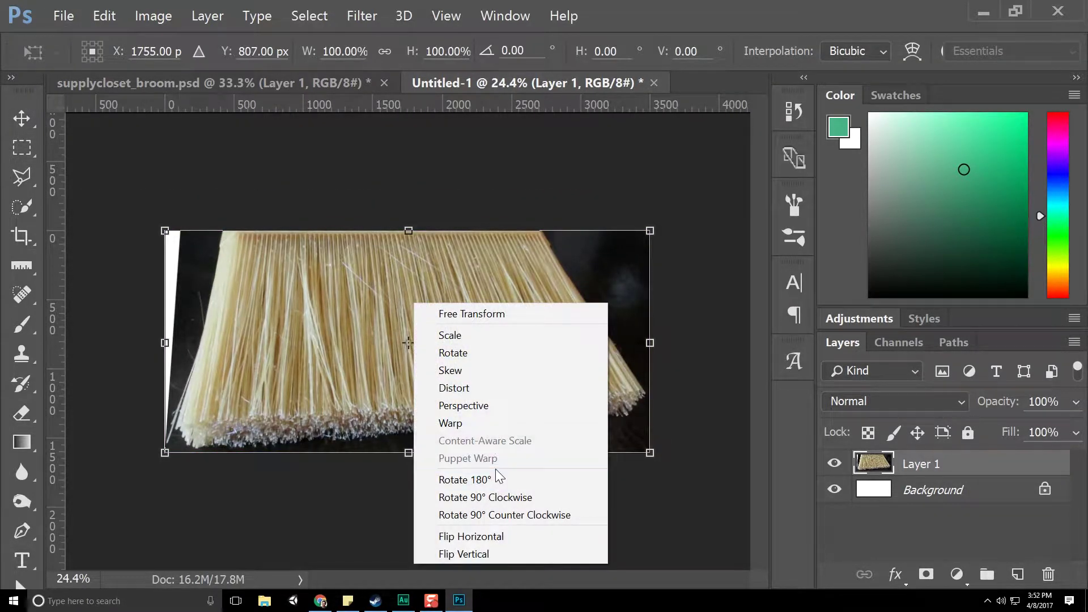
{"action": "left_click", "coordinate": [491, 406]}
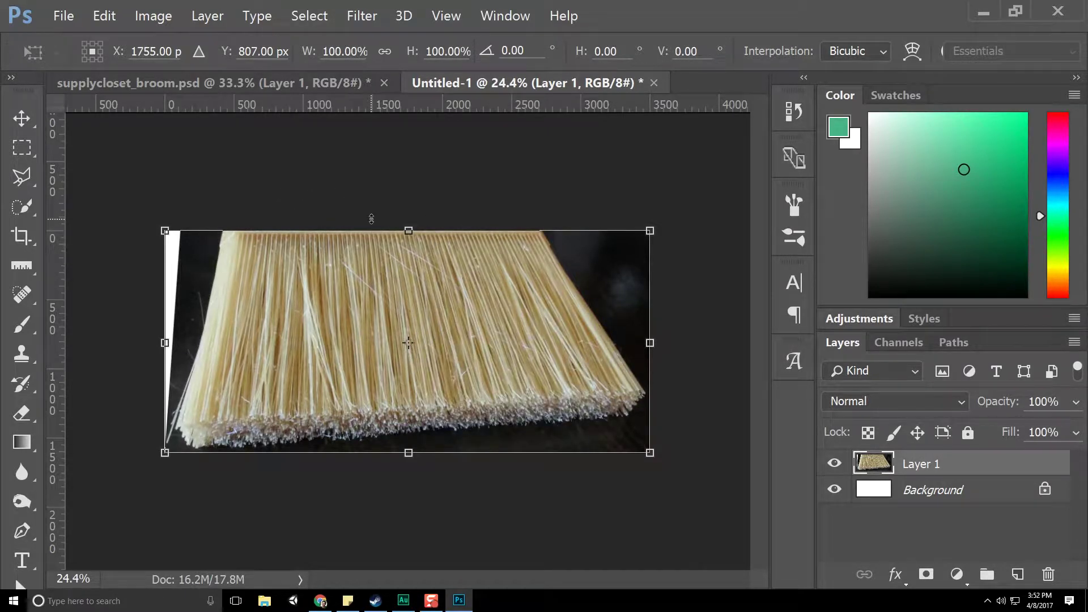
{"action": "right_click", "coordinate": [409, 280]}
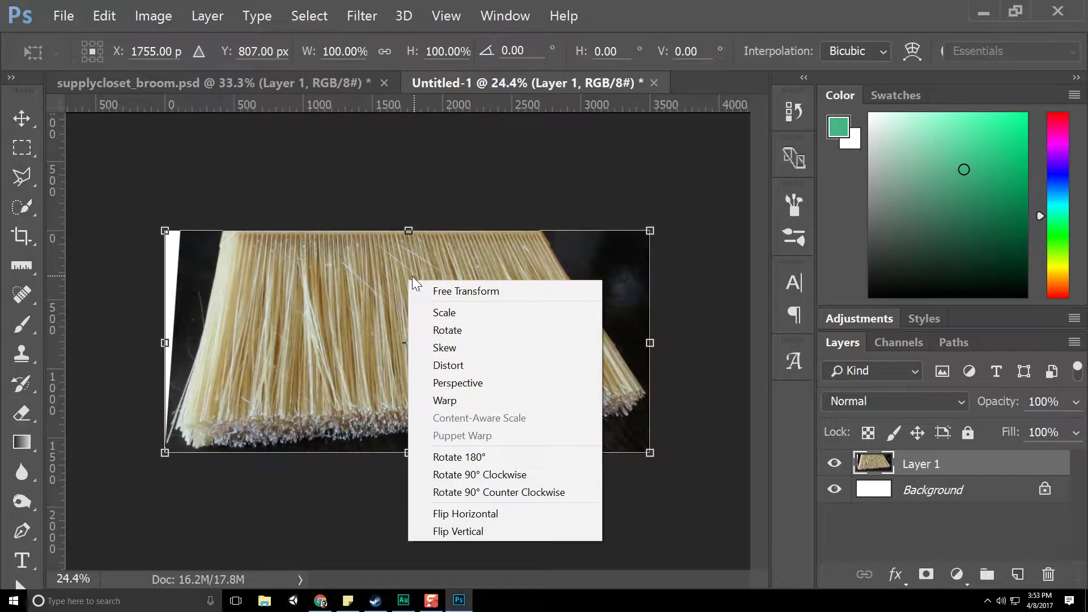
{"action": "left_click", "coordinate": [451, 365]}
{"action": "left_click_drag", "start_coordinate": [661, 233], "coordinate": [816, 233]}
{"action": "left_click_drag", "start_coordinate": [654, 456], "coordinate": [614, 513]}
{"action": "left_click_drag", "start_coordinate": [164, 457], "coordinate": [165, 467]}
{"action": "left_click_drag", "start_coordinate": [165, 231], "coordinate": [125, 231]}
{"action": "key", "text": "v"}
{"action": "left_click", "coordinate": [462, 251]}
{"action": "scroll", "coordinate": [455, 363], "scroll_direction": "down", "scroll_amount": 6, "text": "alt"}
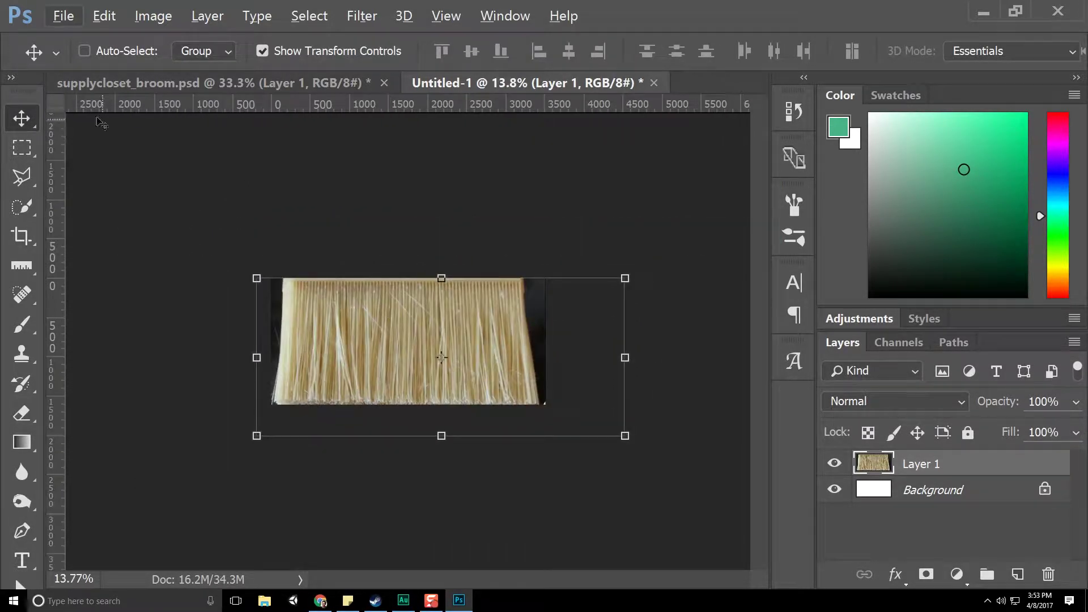
{"action": "left_click", "coordinate": [154, 16]}
{"action": "left_click", "coordinate": [187, 154]}
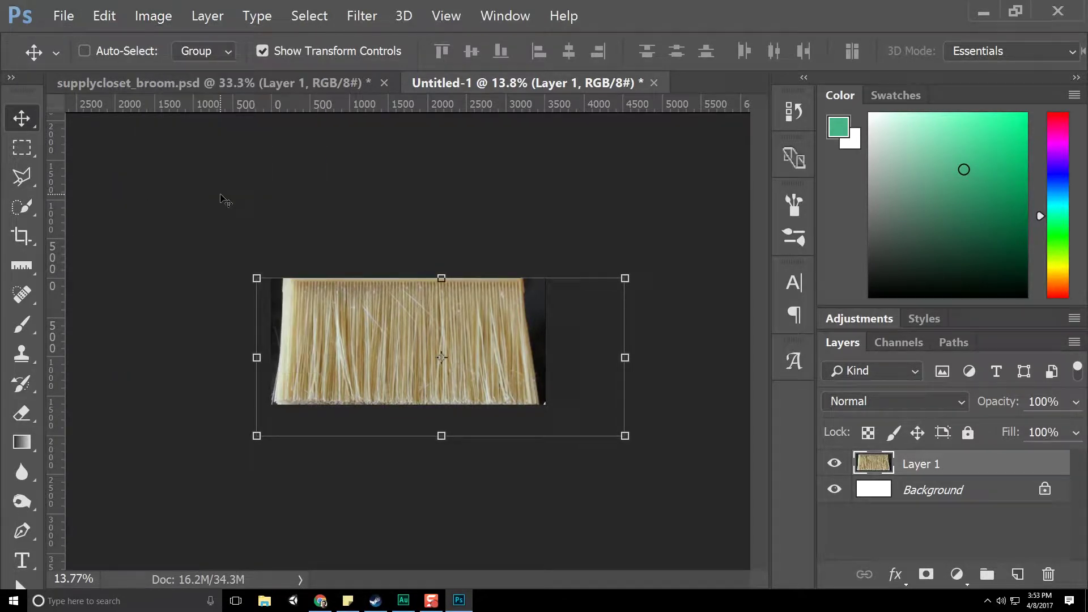
{"action": "key", "text": "ctrl+a"}
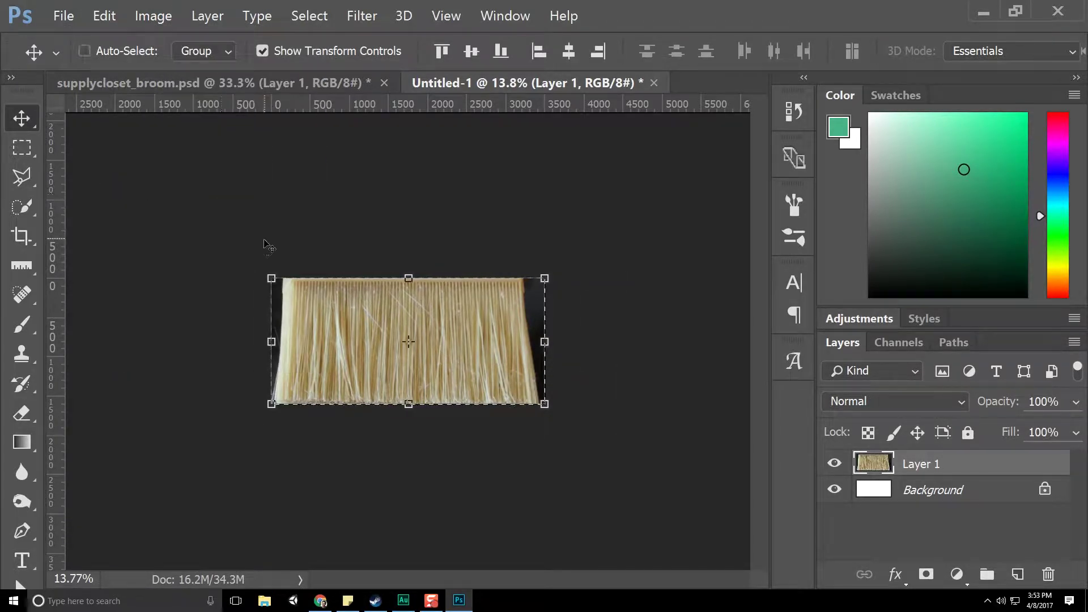
{"action": "scroll", "coordinate": [267, 245], "scroll_direction": "up", "scroll_amount": 2, "text": "alt"}
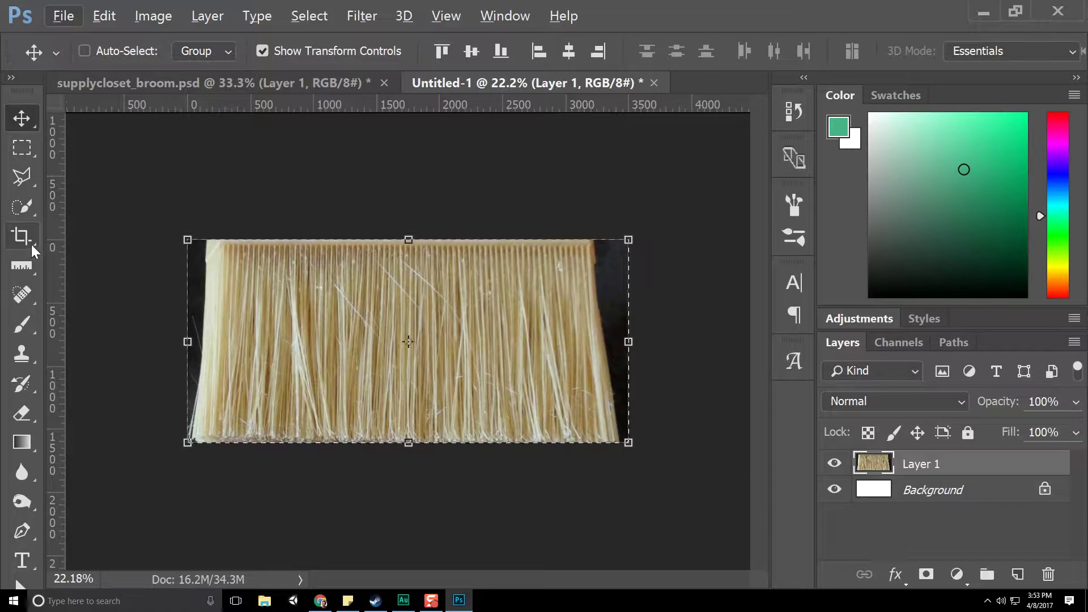
{"action": "left_click", "coordinate": [30, 148]}
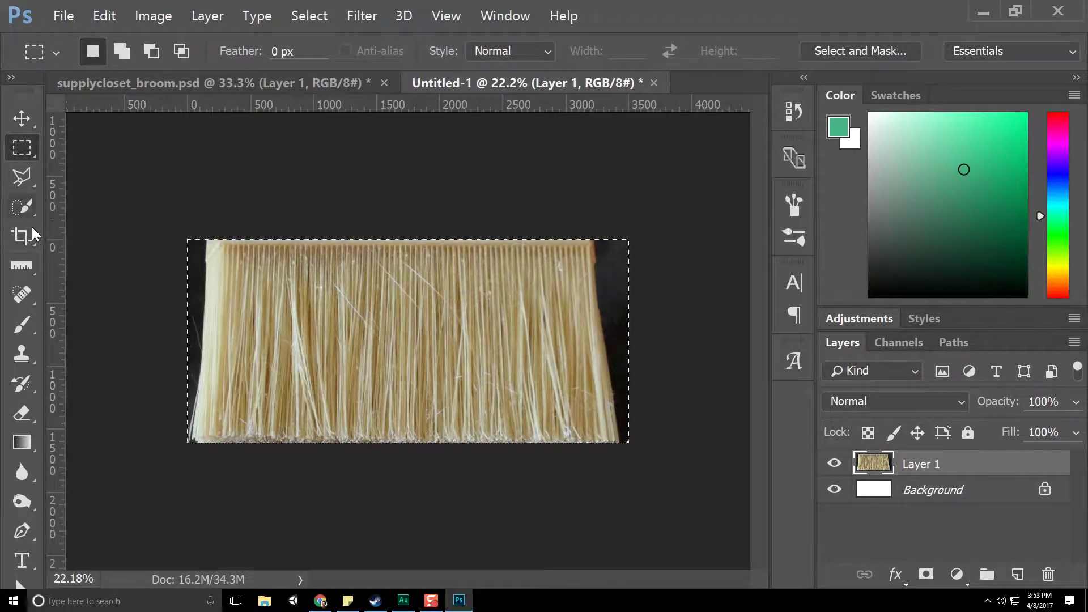
Select only the bristles with the Quick Selection tool and paste them as a new layer in supplycloset_broom.psd.
{"action": "left_click", "coordinate": [25, 206]}
{"action": "key", "text": "ctrl+d"}
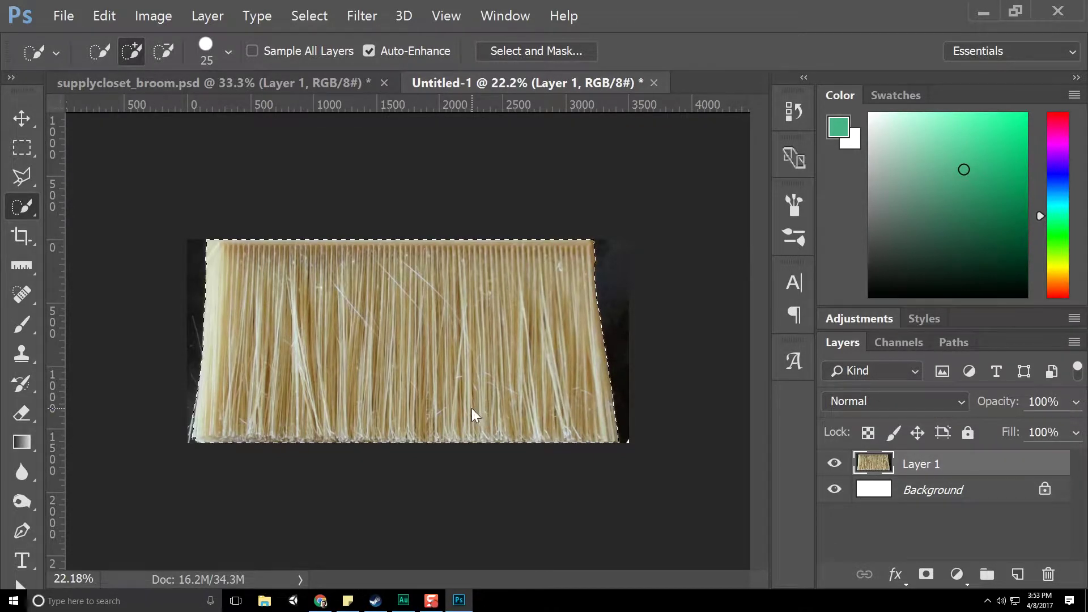
{"action": "left_click", "coordinate": [322, 86]}
{"action": "key", "text": "ctrl+v"}
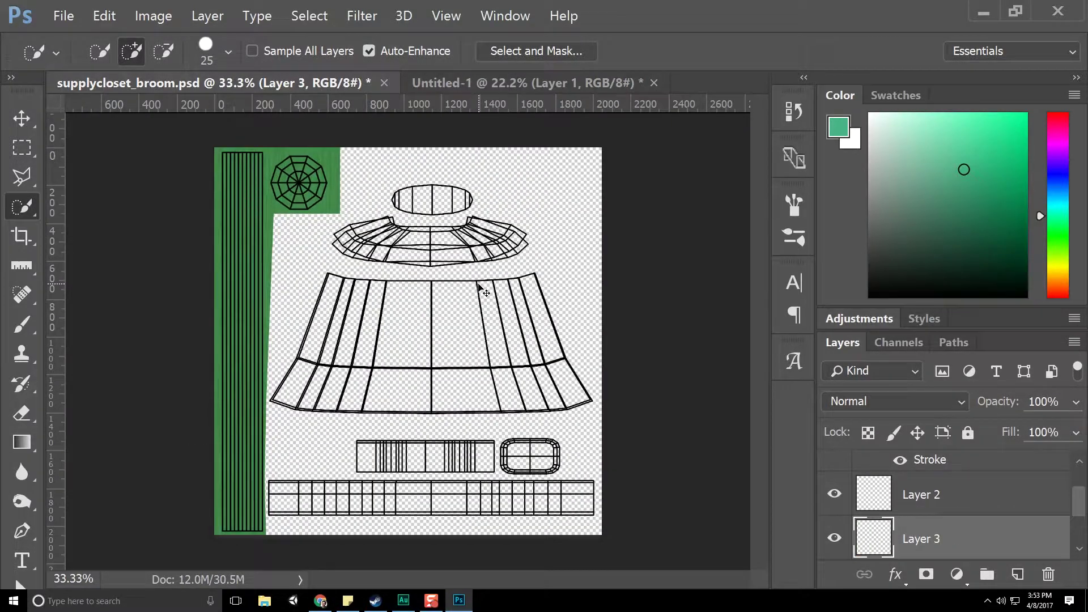
Scale the pasted bristles to 40.43% width and 50.74% height and position them over the large bristle section of the UV layout.
{"action": "left_click", "coordinate": [35, 118]}
{"action": "key", "text": "ctrl+t"}
{"action": "left_click_drag", "start_coordinate": [223, 190], "coordinate": [406, 280], "text": "alt+shift"}
{"action": "left_click_drag", "start_coordinate": [488, 326], "coordinate": [384, 314]}
{"action": "scroll", "coordinate": [415, 362], "scroll_direction": "up", "scroll_amount": 1, "text": "alt"}
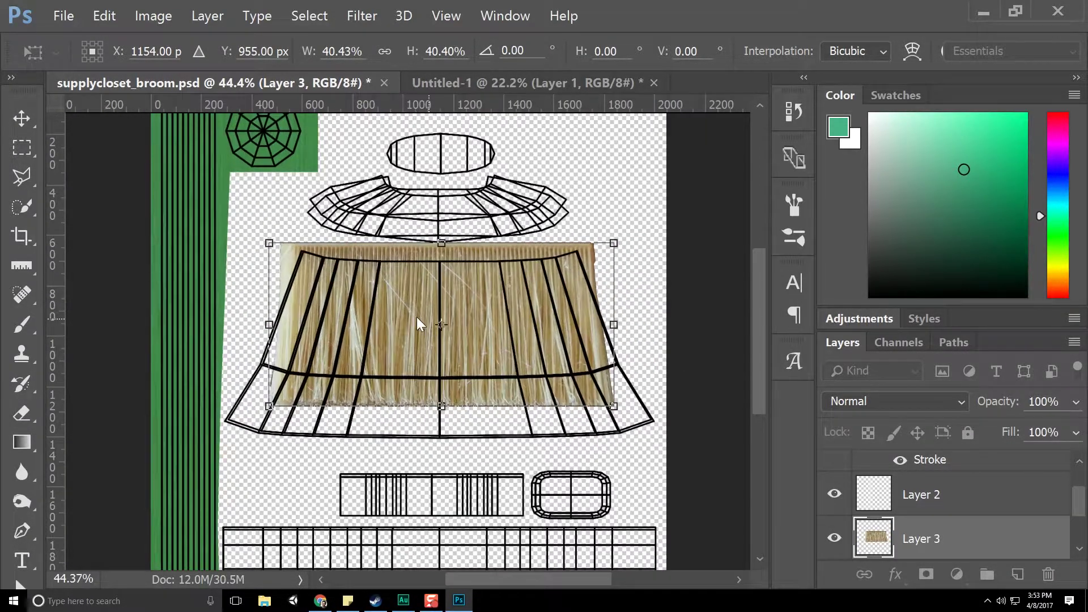
{"action": "mouse_move", "coordinate": [411, 265]}
{"action": "left_mouse_down"}
{"action": "mouse_move", "coordinate": [399, 263]}
{"action": "mouse_move", "coordinate": [392, 216]}
{"action": "mouse_move", "coordinate": [399, 280]}
{"action": "mouse_move", "coordinate": [411, 272]}
{"action": "left_mouse_up"}
{"action": "left_click_drag", "start_coordinate": [436, 405], "coordinate": [437, 447]}
{"action": "scroll", "coordinate": [417, 334], "scroll_direction": "up", "scroll_amount": 1, "text": "alt"}
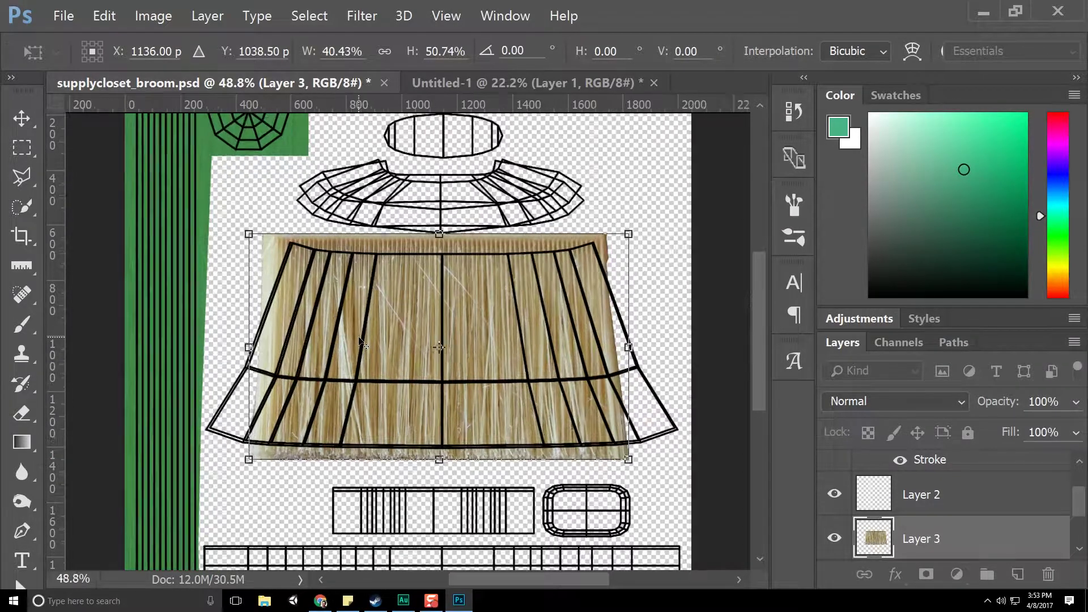
Warp the bristle layer so its lower corners and sides flare outward past the UV section's wide lower edge.
{"action": "scroll", "coordinate": [360, 342], "scroll_direction": "up", "scroll_amount": 1, "text": "alt"}
{"action": "right_click", "coordinate": [400, 337]}
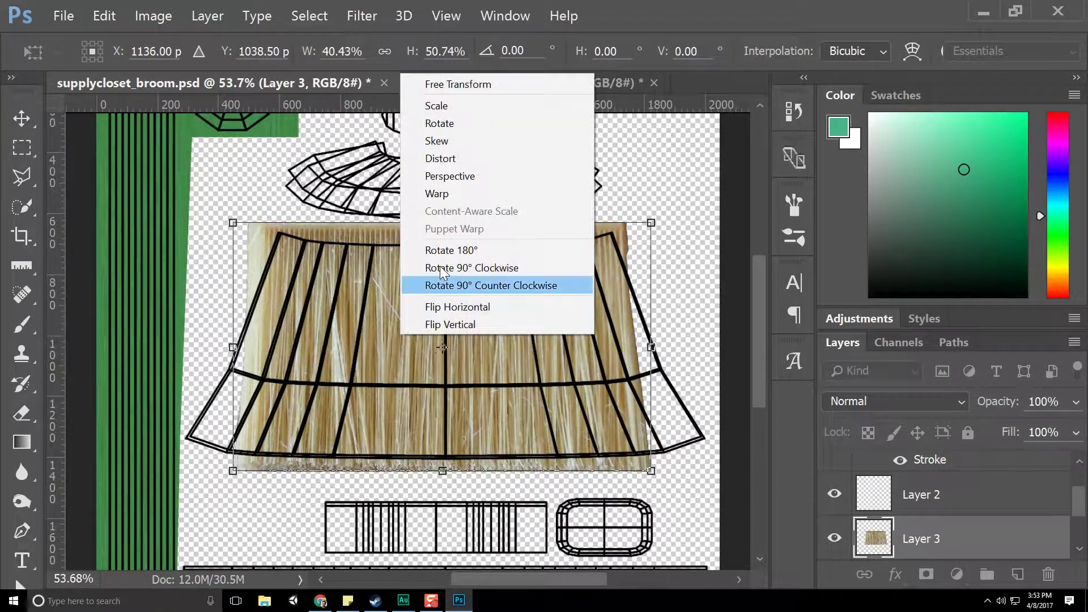
{"action": "left_click", "coordinate": [437, 194]}
{"action": "left_click_drag", "start_coordinate": [653, 474], "coordinate": [754, 474]}
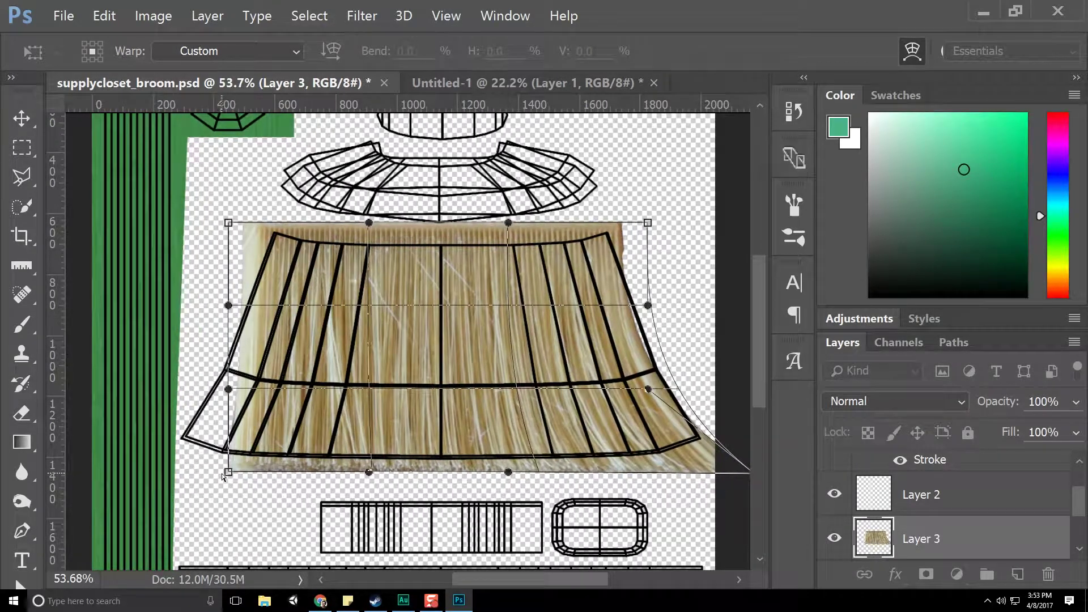
{"action": "left_click_drag", "start_coordinate": [228, 472], "coordinate": [155, 458]}
{"action": "left_click_drag", "start_coordinate": [227, 390], "coordinate": [211, 386]}
{"action": "left_click_drag", "start_coordinate": [649, 390], "coordinate": [669, 389]}
Warp the large bristle layer's upper corners inward, bow its upper sides outward, and lower its top edge toward the UV outline.
{"action": "mouse_move", "coordinate": [646, 229]}
{"action": "left_mouse_down"}
{"action": "mouse_move", "coordinate": [617, 226]}
{"action": "mouse_move", "coordinate": [637, 230]}
{"action": "left_mouse_up"}
{"action": "left_click_drag", "start_coordinate": [639, 300], "coordinate": [645, 299]}
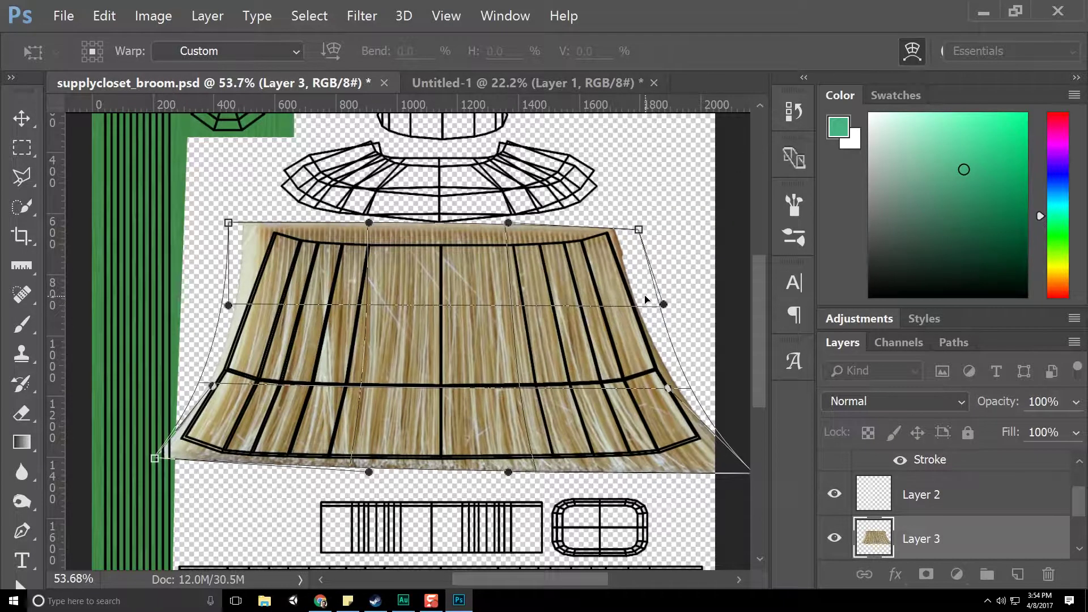
{"action": "left_click_drag", "start_coordinate": [243, 295], "coordinate": [255, 312]}
{"action": "left_click_drag", "start_coordinate": [240, 229], "coordinate": [260, 237]}
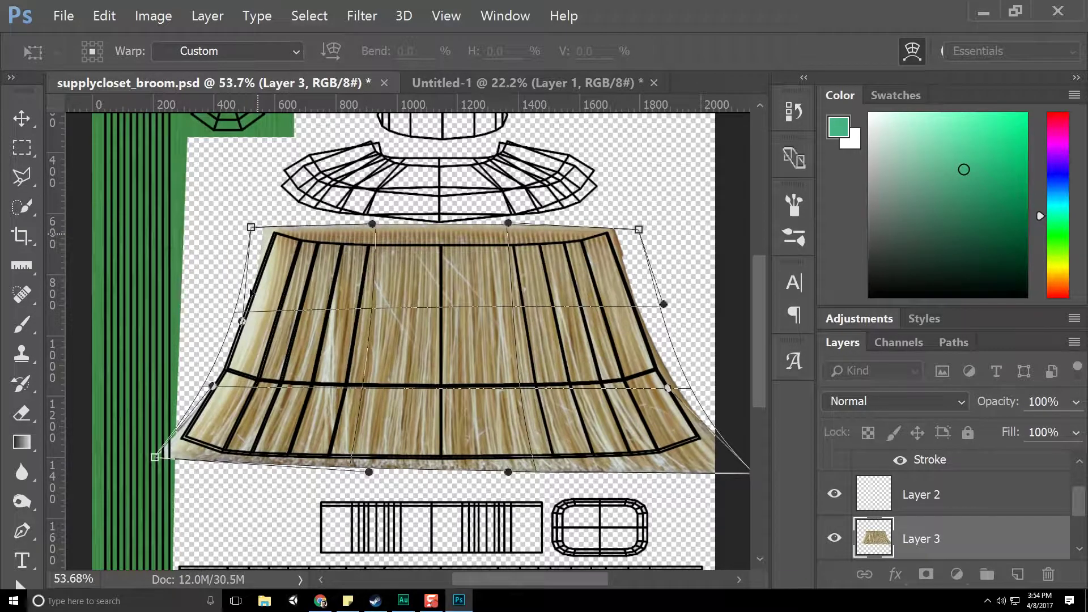
{"action": "left_click_drag", "start_coordinate": [242, 321], "coordinate": [230, 322]}
{"action": "left_click_drag", "start_coordinate": [374, 226], "coordinate": [373, 233]}
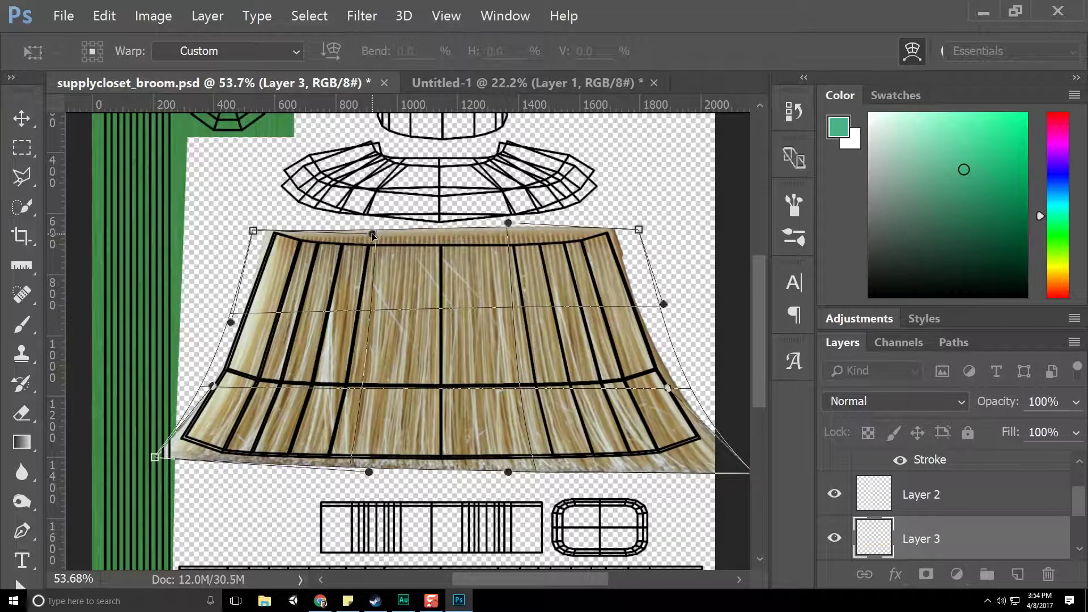
{"action": "left_click_drag", "start_coordinate": [507, 223], "coordinate": [511, 239]}
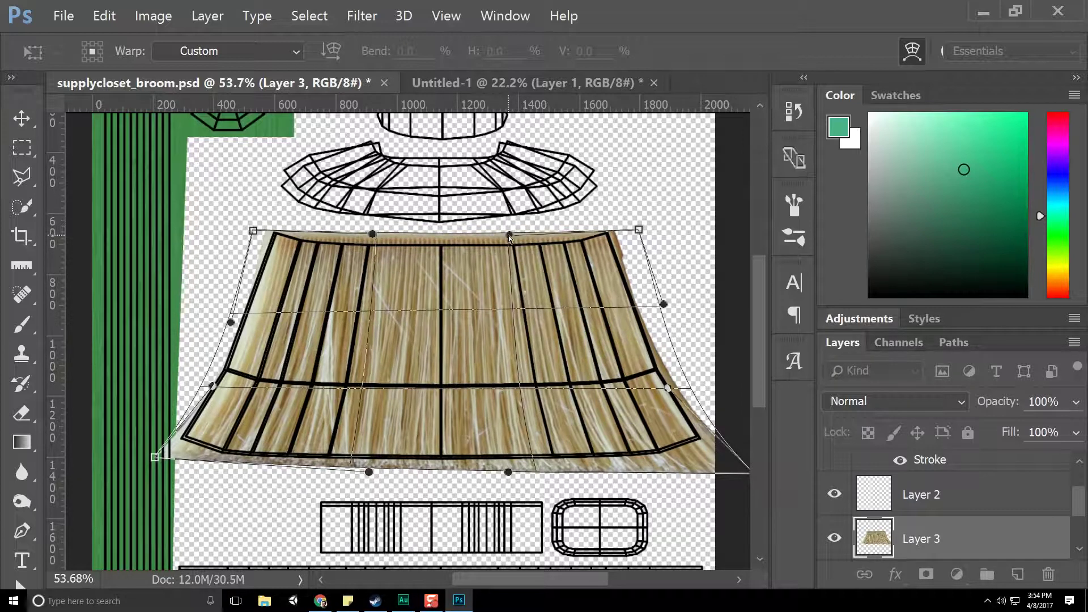
Raise the warped layer's bottom edge and lower-right corner slightly, nudge its left side outward, and apply the warp.
{"action": "left_click_drag", "start_coordinate": [509, 470], "coordinate": [510, 464]}
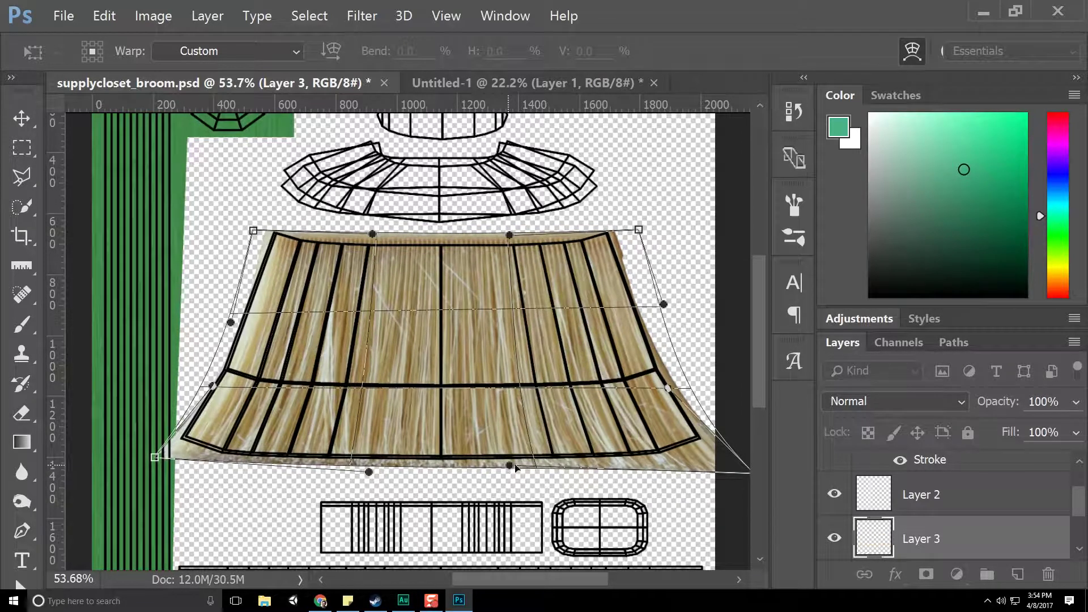
{"action": "left_click_drag", "start_coordinate": [739, 468], "coordinate": [737, 462]}
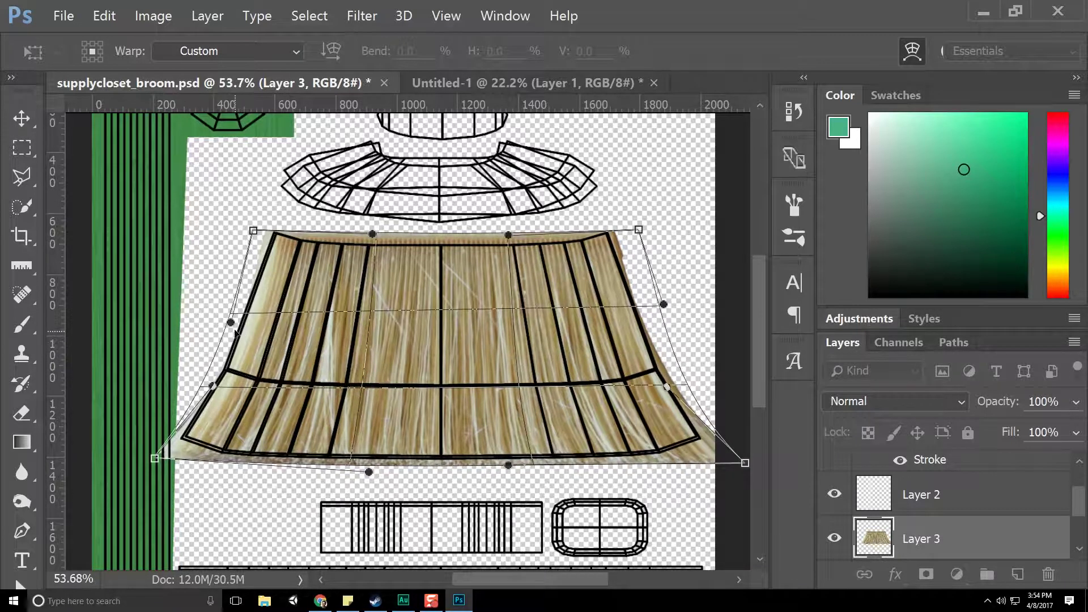
{"action": "left_click_drag", "start_coordinate": [230, 322], "coordinate": [228, 320]}
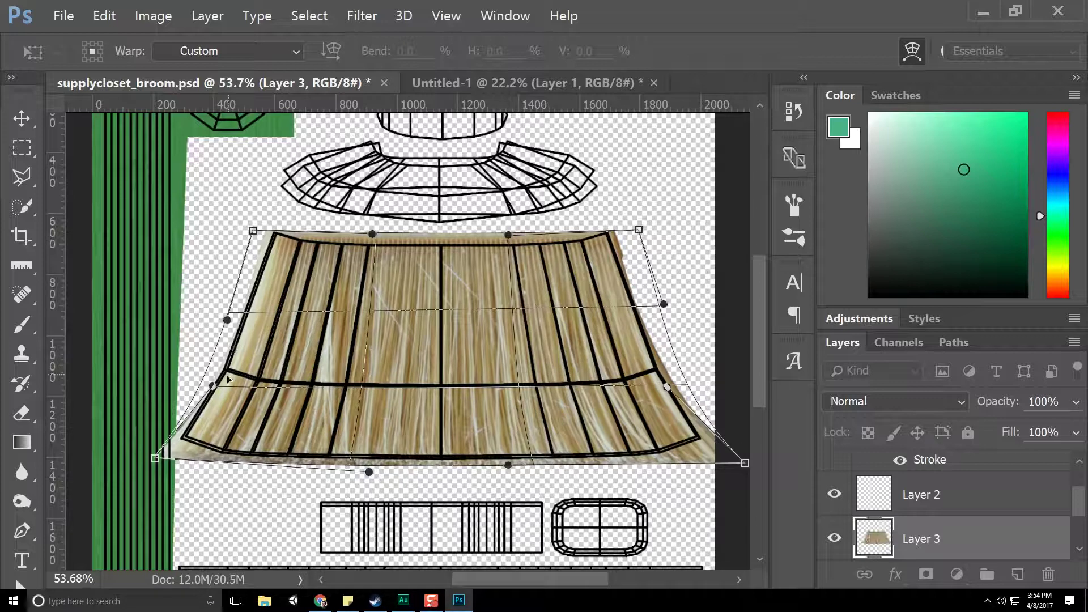
{"action": "left_click_drag", "start_coordinate": [213, 385], "coordinate": [213, 382]}
{"action": "left_click", "coordinate": [30, 118]}
{"action": "left_click", "coordinate": [429, 251]}
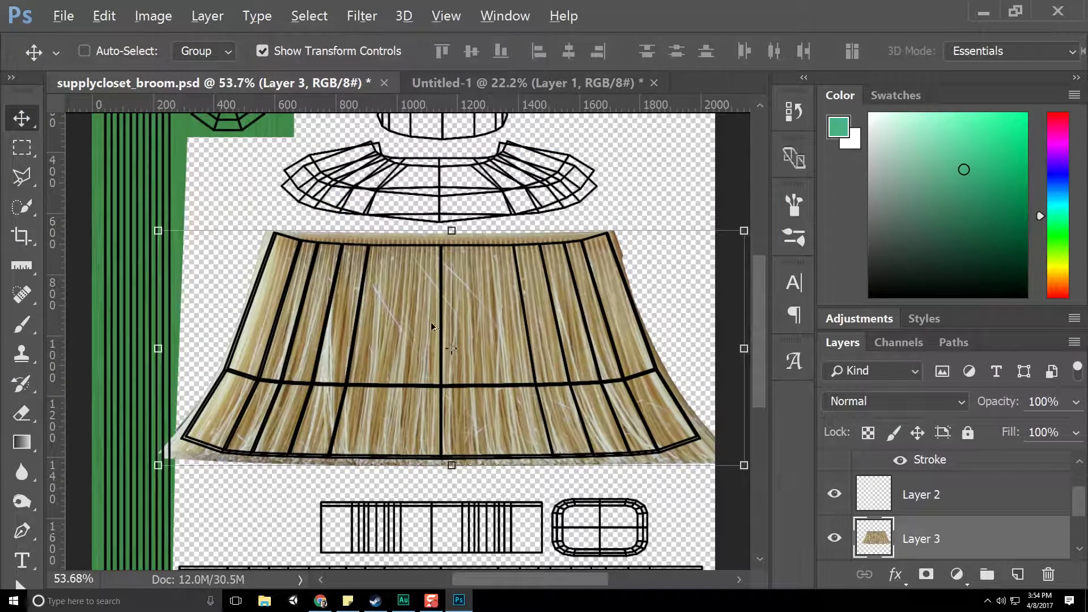
Paste another copy of the bristles as a new layer, scaled to 22.39% width and 22.43% height, over the curved collar section above.
{"action": "scroll", "coordinate": [431, 322], "scroll_direction": "down", "scroll_amount": 2, "text": "alt"}
{"action": "key", "text": "ctrl+v"}
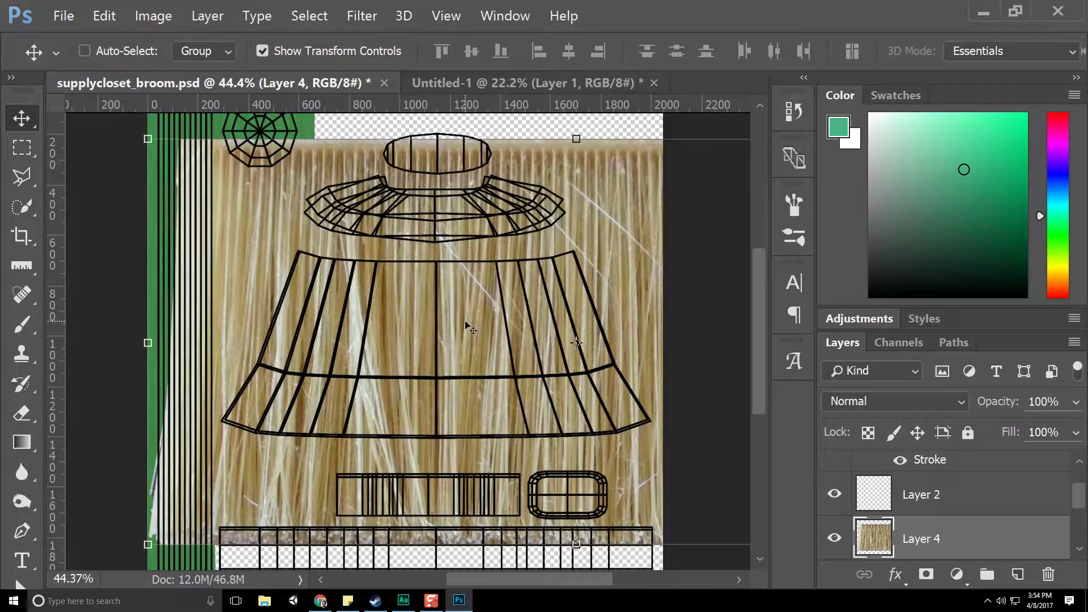
{"action": "scroll", "coordinate": [466, 325], "scroll_direction": "down", "scroll_amount": 1, "text": "alt"}
{"action": "key", "text": "ctrl+t"}
{"action": "left_click_drag", "start_coordinate": [217, 187], "coordinate": [407, 204], "text": "alt"}
{"action": "scroll", "coordinate": [406, 338], "scroll_direction": "up", "scroll_amount": 1, "text": "alt"}
{"action": "scroll", "coordinate": [404, 299], "scroll_direction": "up", "scroll_amount": 3, "text": "alt"}
{"action": "left_click_drag", "start_coordinate": [757, 309], "coordinate": [757, 269]}
{"action": "scroll", "coordinate": [490, 325], "scroll_direction": "up", "scroll_amount": 4, "text": "alt"}
{"action": "scroll", "coordinate": [505, 339], "scroll_direction": "up", "scroll_amount": 3, "text": "alt"}
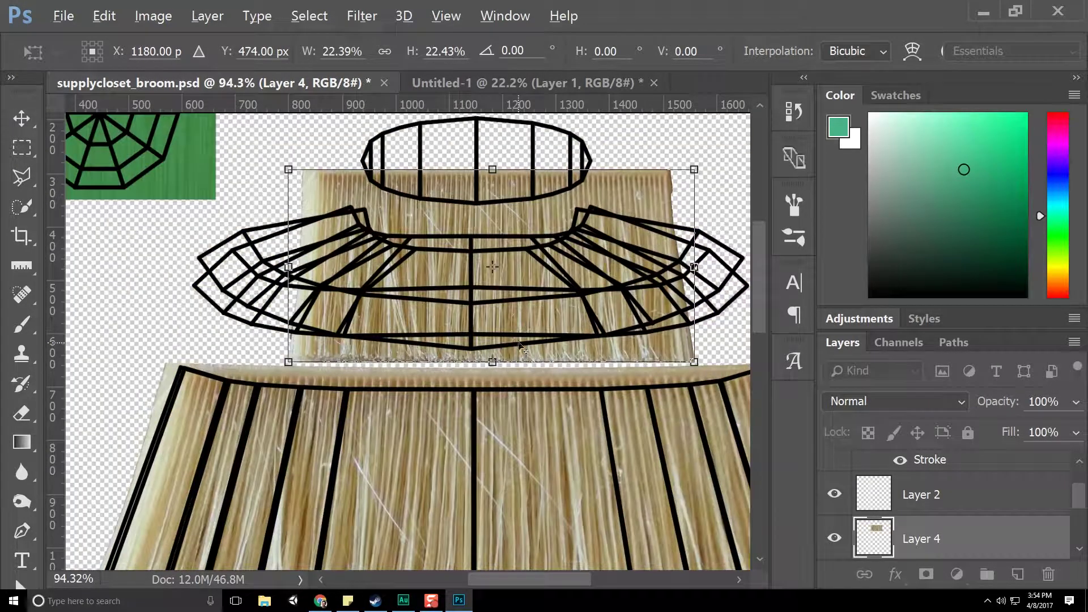
{"action": "scroll", "coordinate": [511, 319], "scroll_direction": "down", "scroll_amount": 2, "text": "alt"}
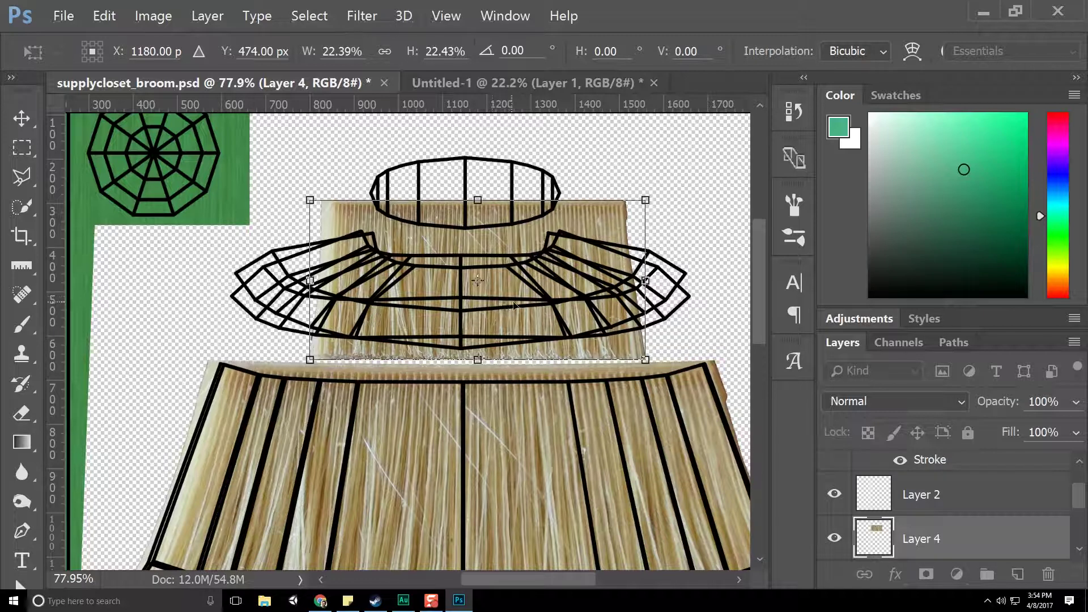
{"action": "left_click_drag", "start_coordinate": [410, 305], "coordinate": [374, 305]}
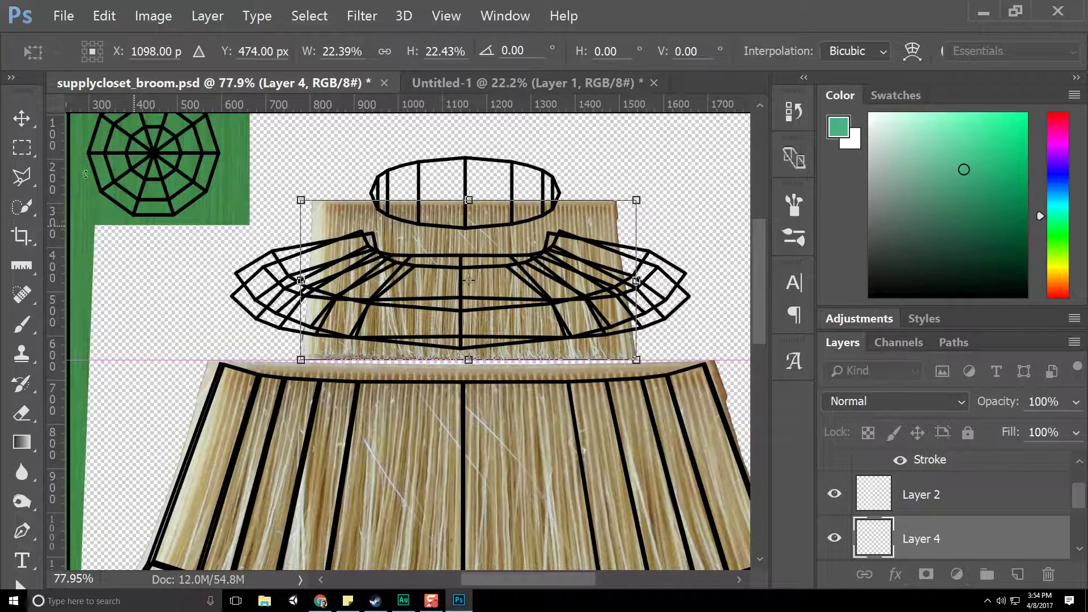
{"action": "left_click", "coordinate": [30, 126]}
{"action": "left_click", "coordinate": [402, 253]}
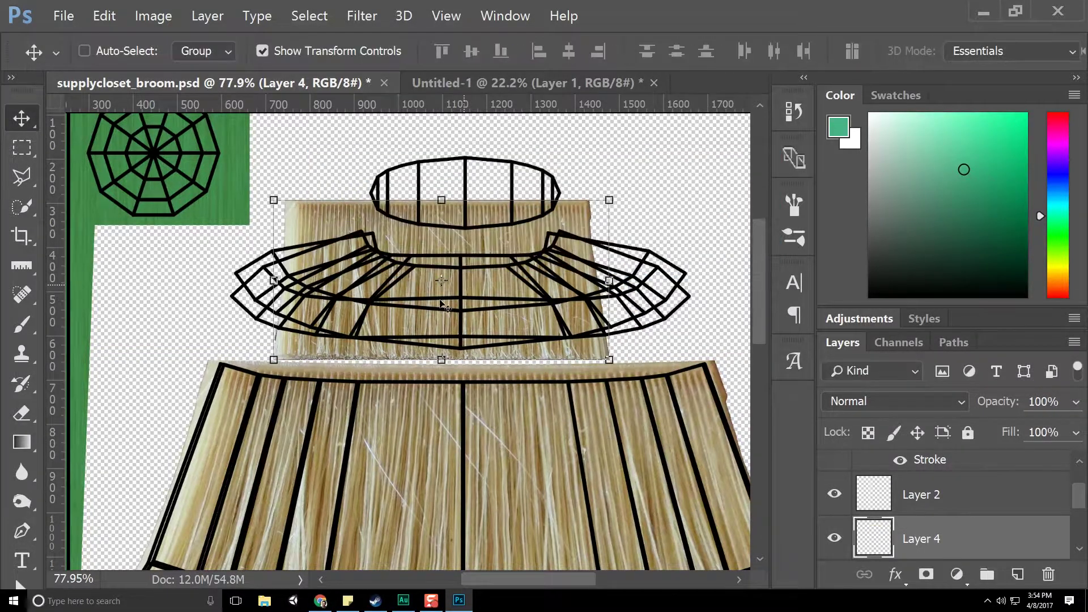
Shift the small bristle copy left, then stretch it to 156.56% width and 158.29% height so it spans the collar section.
{"action": "left_click_drag", "start_coordinate": [403, 308], "coordinate": [379, 304]}
{"action": "key", "text": "ctrl+t"}
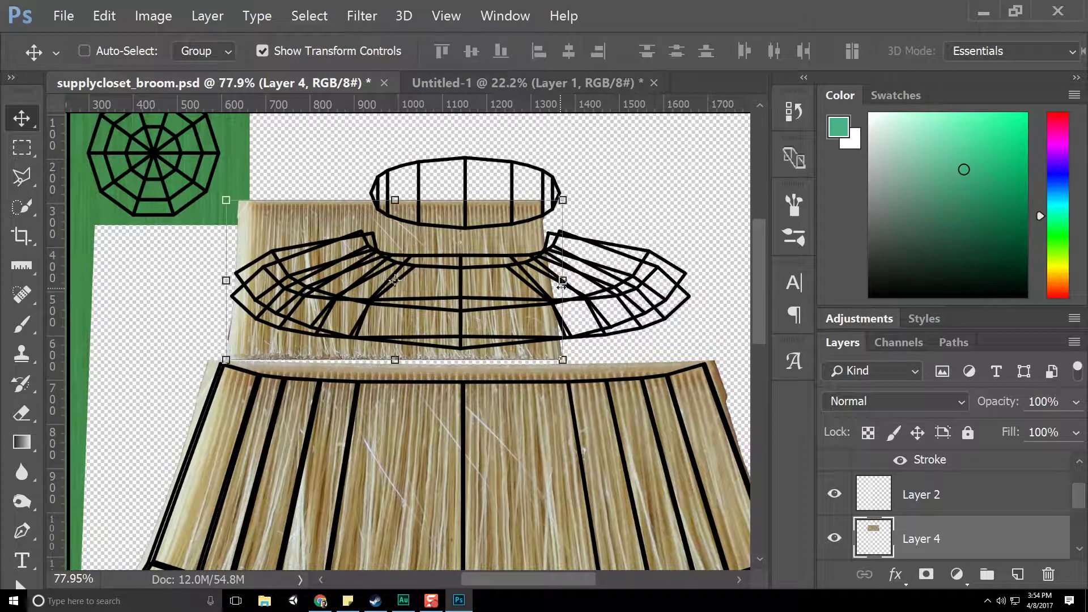
{"action": "left_click_drag", "start_coordinate": [725, 286], "coordinate": [754, 281]}
{"action": "left_click_drag", "start_coordinate": [479, 346], "coordinate": [448, 409]}
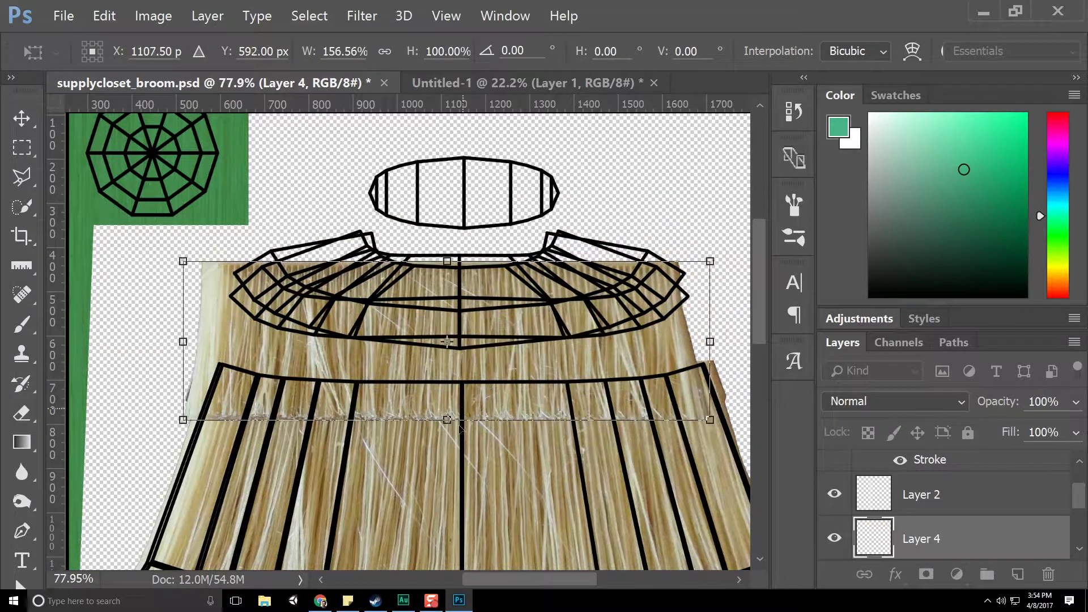
{"action": "left_click_drag", "start_coordinate": [444, 463], "coordinate": [470, 503]}
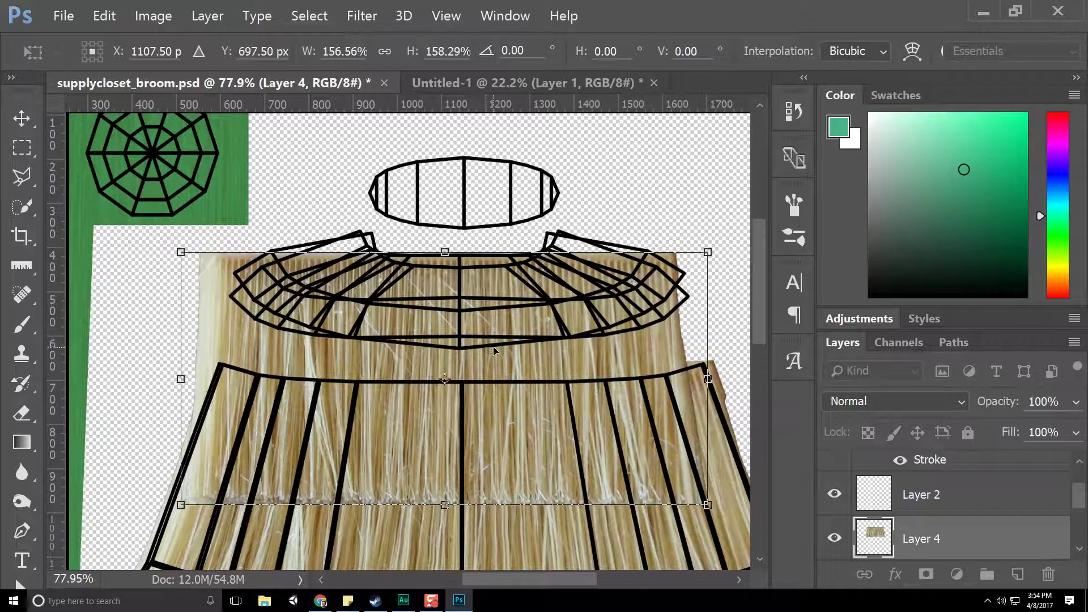
{"action": "left_click", "coordinate": [23, 119]}
{"action": "left_click", "coordinate": [430, 253]}
Move the stretched bristle copy up until its top edge sits just above the collar section and its sides extend past it.
{"action": "left_click_drag", "start_coordinate": [508, 367], "coordinate": [519, 342]}
{"action": "key", "text": "Up"}
{"action": "key", "text": "Up"}
{"action": "key", "text": "Up"}
{"action": "key", "text": "Up"}
{"action": "key", "text": "Up"}
{"action": "key", "text": "Up"}
{"action": "key", "text": "Up"}
{"action": "key", "text": "Up"}
{"action": "key", "text": "Up"}
{"action": "key", "text": "Up"}
{"action": "key", "text": "Up"}
{"action": "key", "text": "Up"}
{"action": "key", "text": "Up"}
{"action": "key", "text": "Up"}
{"action": "key", "text": "Up"}
{"action": "key", "text": "Up"}
{"action": "key", "text": "Up"}
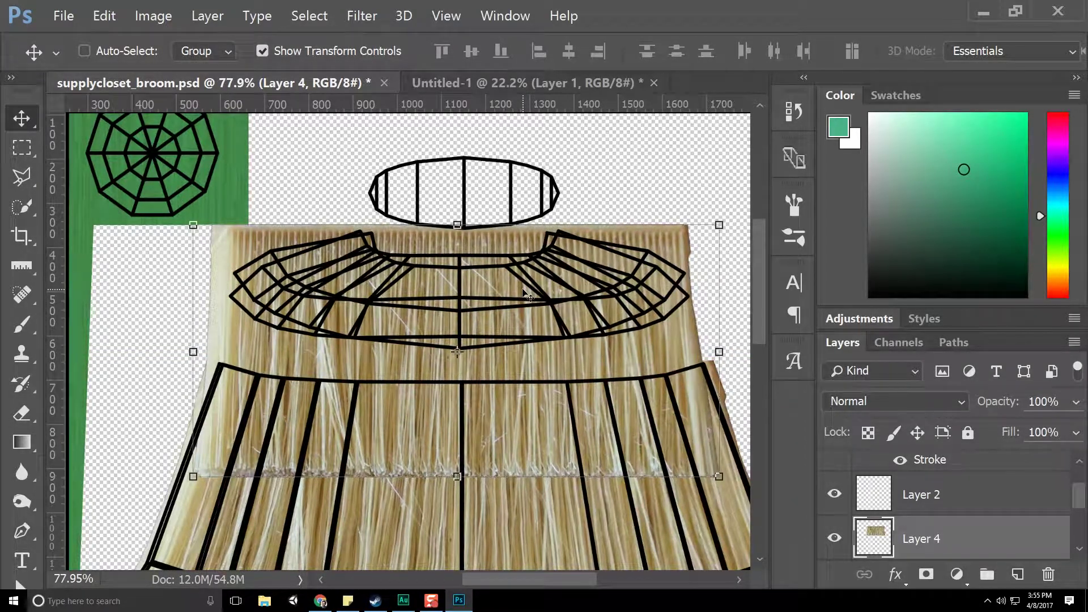
Warp the copy by pulling its top corners in to the collar's neck and bulging its sides outward so the bristles fan out.
{"action": "right_click", "coordinate": [360, 354]}
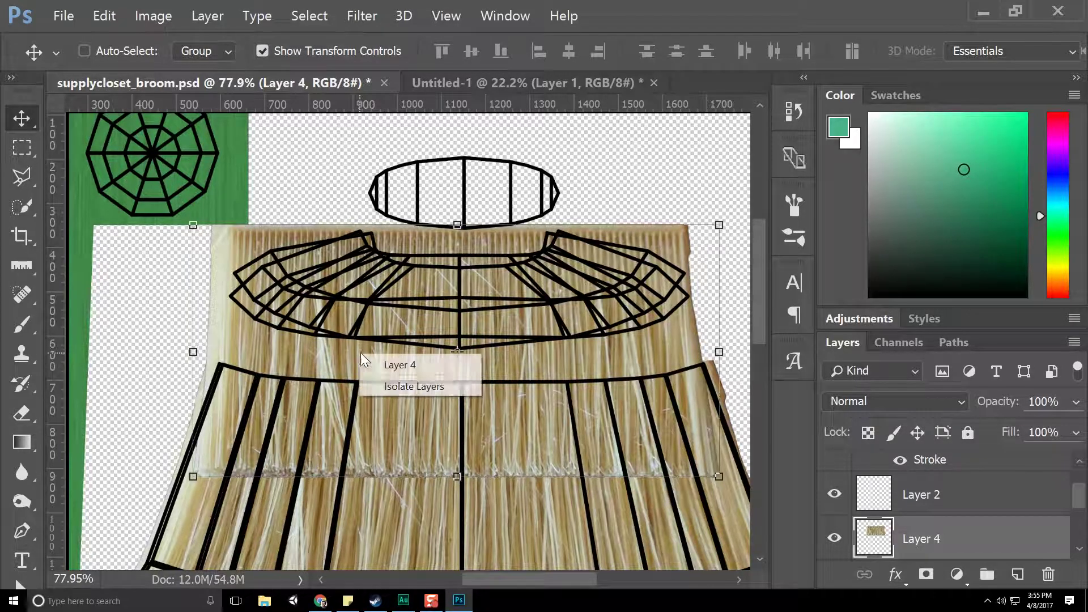
{"action": "key", "text": "Escape"}
{"action": "key", "text": "ctrl+t"}
{"action": "right_click", "coordinate": [348, 352]}
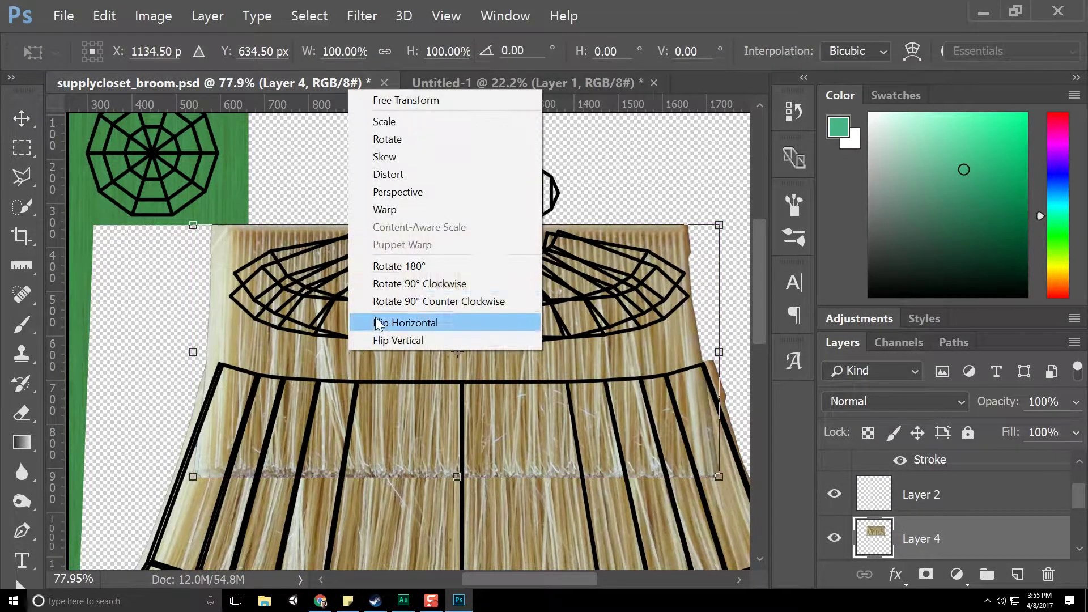
{"action": "left_click", "coordinate": [417, 209]}
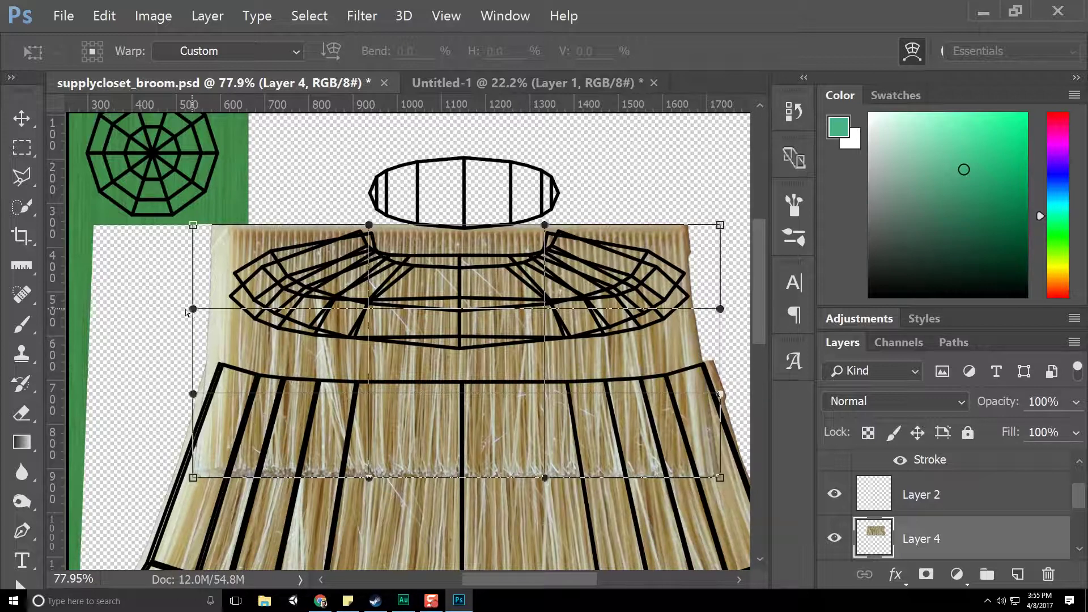
{"action": "left_click_drag", "start_coordinate": [169, 310], "coordinate": [156, 309]}
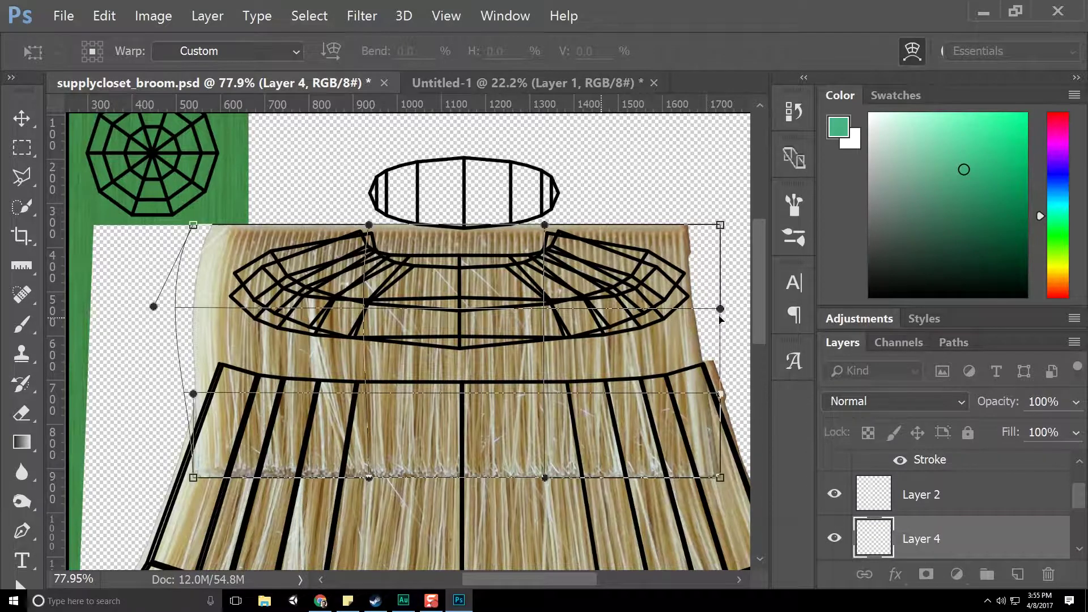
{"action": "key", "text": "ctrl+z"}
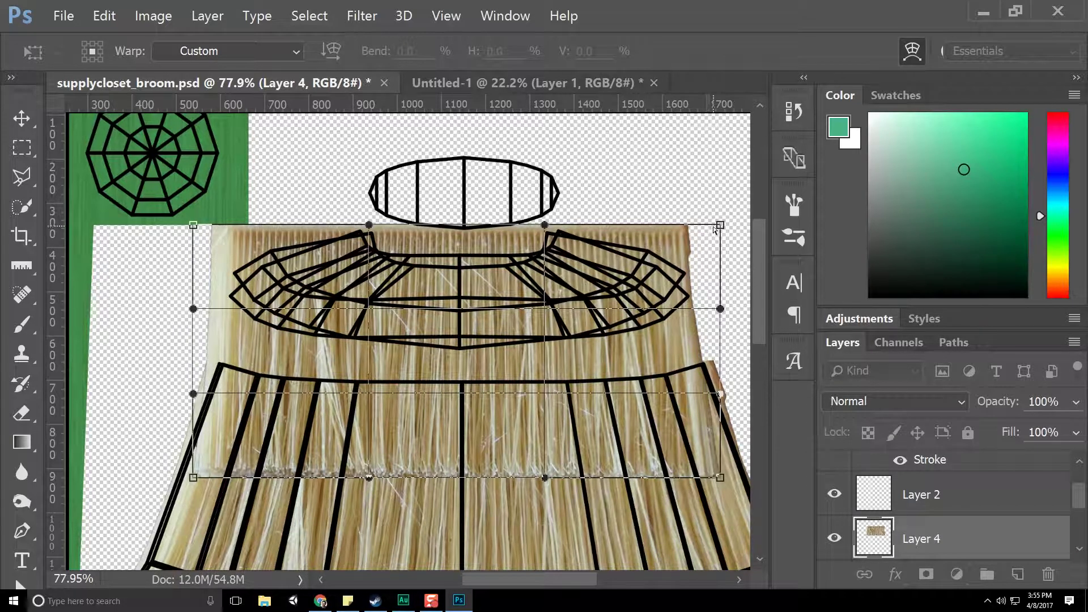
{"action": "left_click_drag", "start_coordinate": [610, 228], "coordinate": [572, 227]}
{"action": "left_click_drag", "start_coordinate": [194, 225], "coordinate": [358, 226]}
{"action": "left_click_drag", "start_coordinate": [217, 367], "coordinate": [170, 310]}
{"action": "left_click_drag", "start_coordinate": [713, 327], "coordinate": [728, 304]}
Pull the warp's lower corners outward and upward, raise its bottom edge to follow the collar's curve, and apply the warp.
{"action": "scroll", "coordinate": [411, 340], "scroll_direction": "down", "scroll_amount": 2, "text": "alt"}
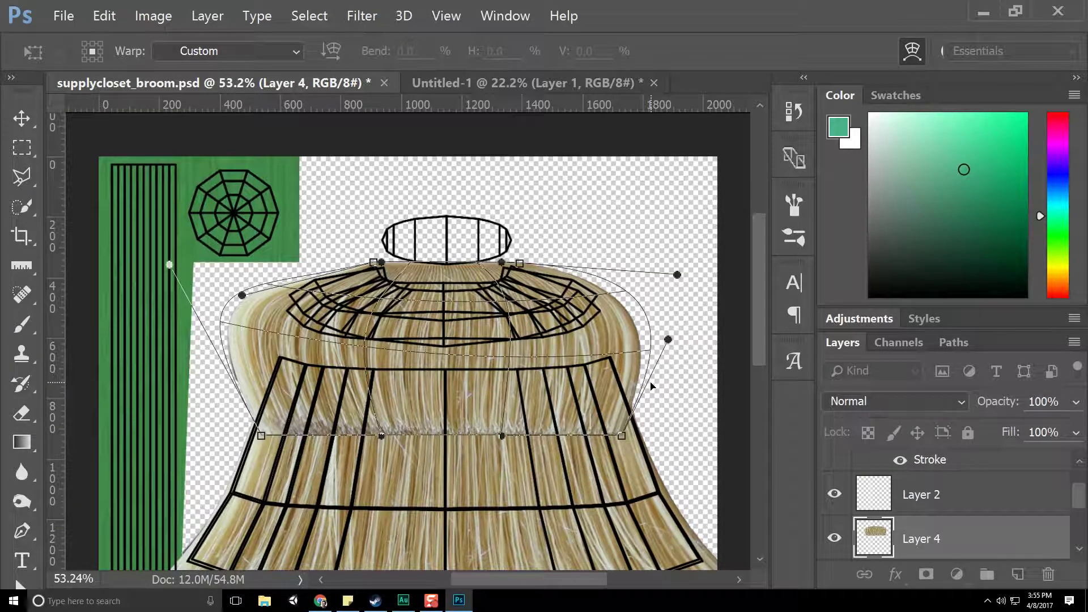
{"action": "left_click_drag", "start_coordinate": [622, 436], "coordinate": [656, 403]}
{"action": "left_click_drag", "start_coordinate": [254, 417], "coordinate": [231, 380]}
{"action": "left_click_drag", "start_coordinate": [383, 438], "coordinate": [371, 414]}
{"action": "left_click_drag", "start_coordinate": [503, 436], "coordinate": [536, 399]}
{"action": "left_click_drag", "start_coordinate": [669, 339], "coordinate": [678, 316]}
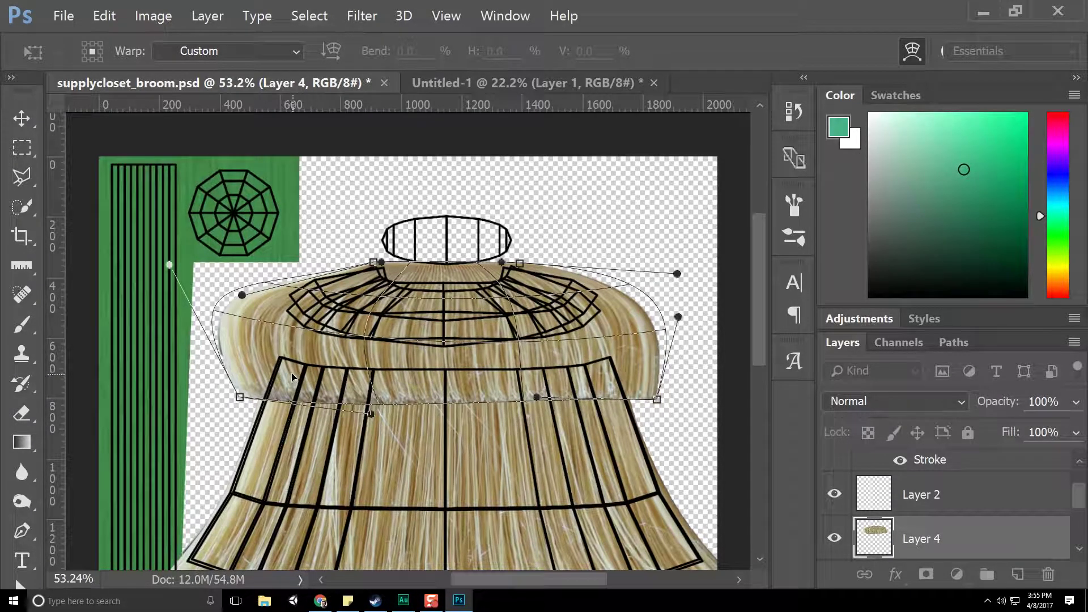
{"action": "left_click_drag", "start_coordinate": [293, 379], "coordinate": [290, 375]}
{"action": "left_click_drag", "start_coordinate": [450, 396], "coordinate": [451, 385]}
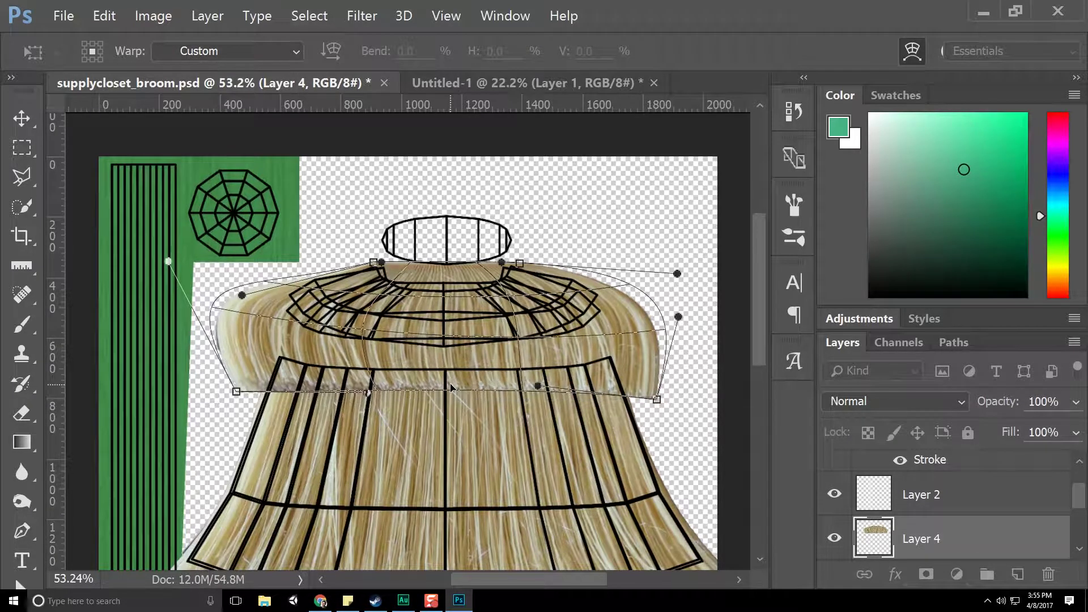
{"action": "left_click", "coordinate": [21, 118]}
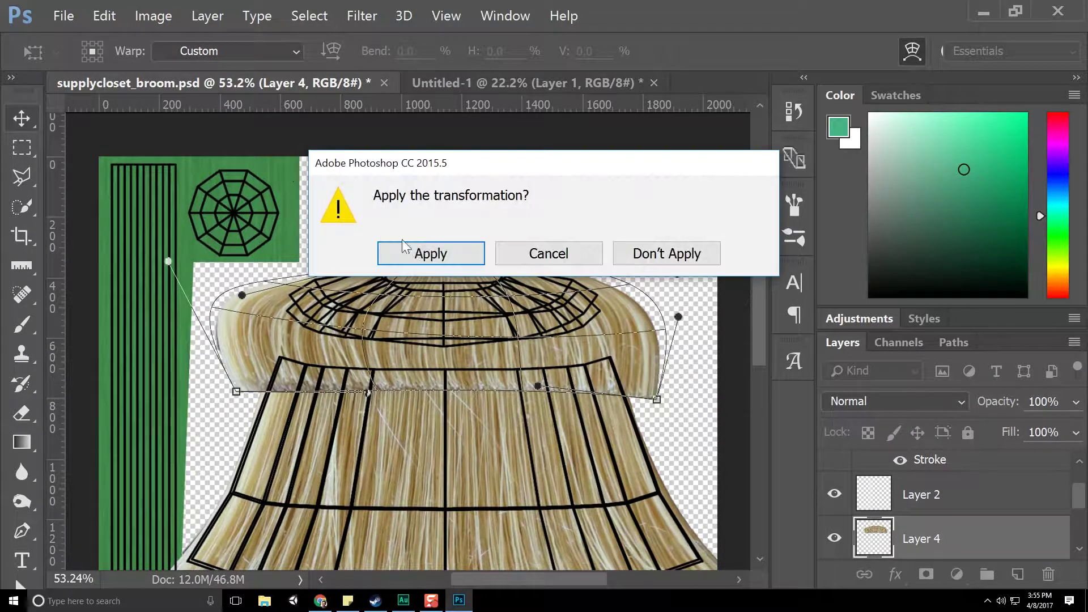
{"action": "left_click", "coordinate": [427, 250]}
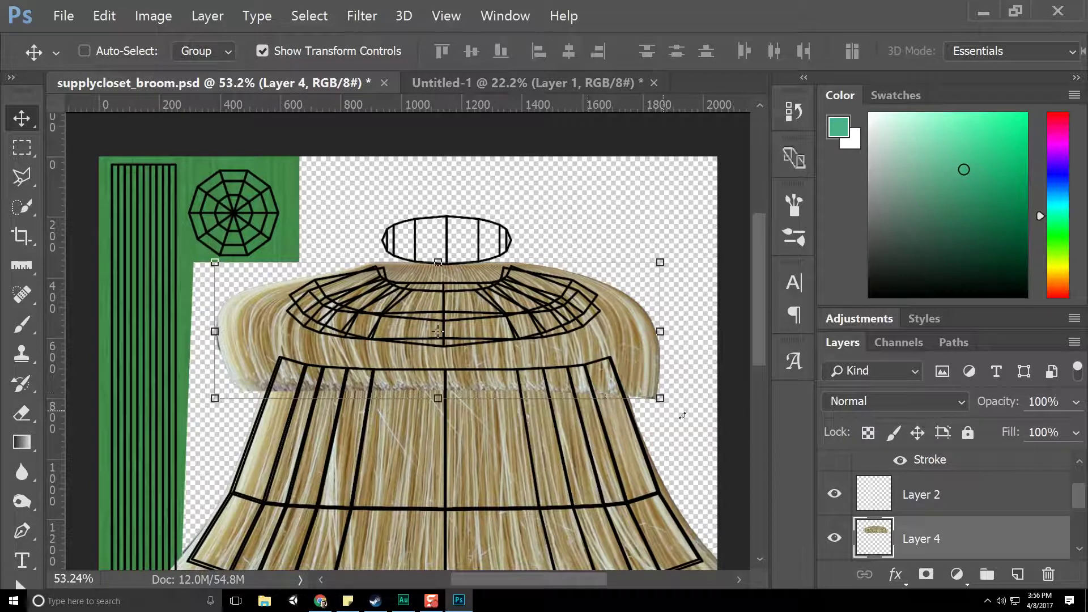
Hide the UVW layer so only the painted texture shows.
{"action": "scroll", "coordinate": [768, 494], "scroll_direction": "down", "scroll_amount": 1}
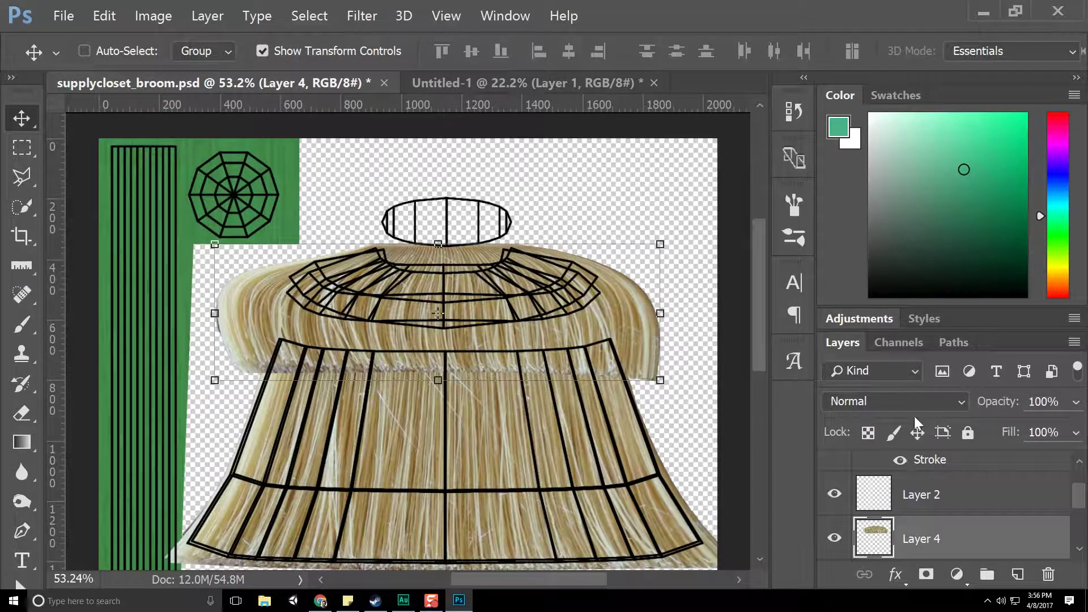
{"action": "scroll", "coordinate": [1023, 515], "scroll_direction": "down", "scroll_amount": 3}
{"action": "scroll", "coordinate": [1023, 516], "scroll_direction": "up", "scroll_amount": 5}
{"action": "left_click", "coordinate": [833, 472]}
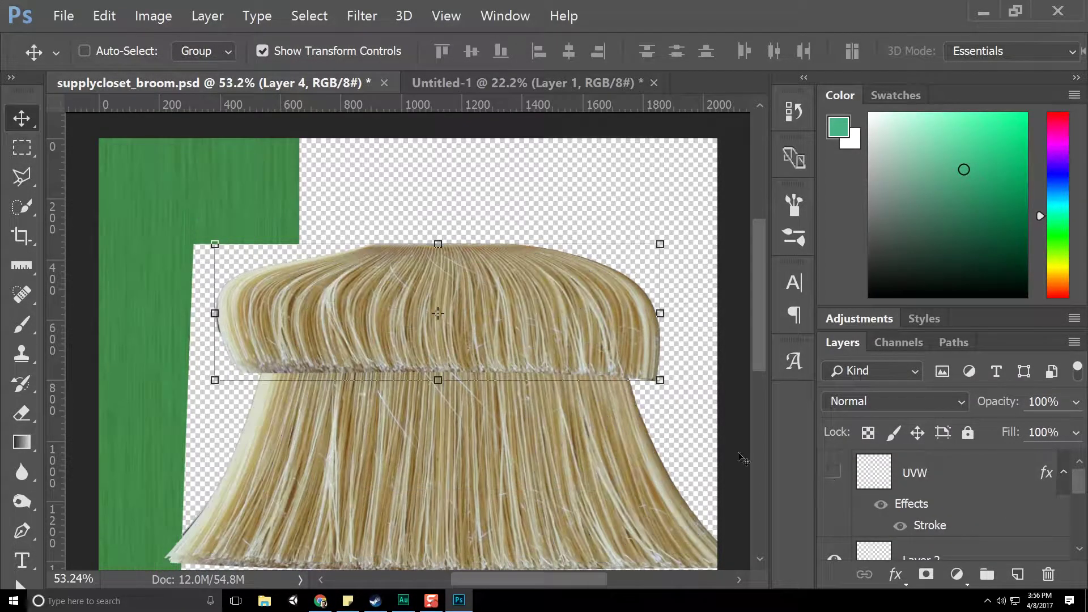
Set up saving the texture as supplycloset_broom.png in PNG format, with FNAF > Textures as the destination.
{"action": "left_click", "coordinate": [64, 16]}
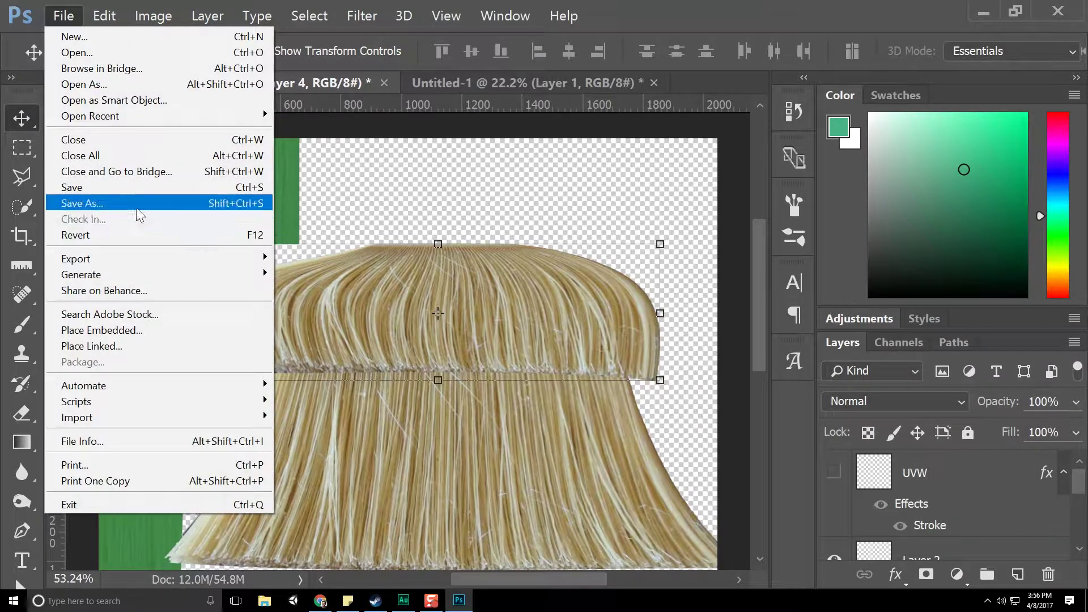
{"action": "left_click", "coordinate": [136, 206]}
{"action": "left_click", "coordinate": [325, 405]}
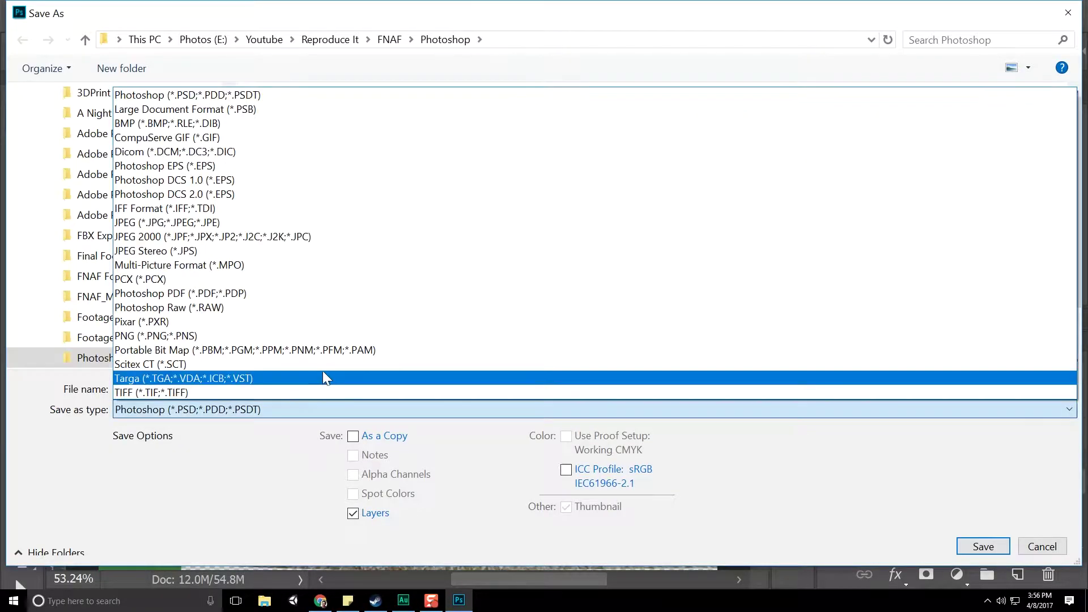
{"action": "left_click", "coordinate": [327, 337]}
{"action": "left_click", "coordinate": [381, 40]}
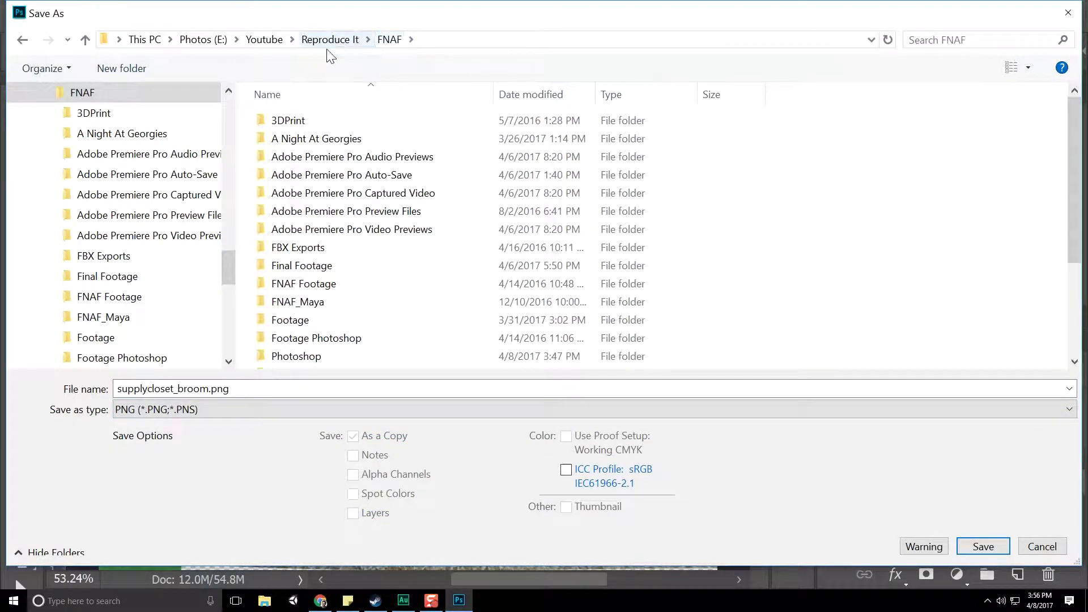
{"action": "scroll", "coordinate": [340, 262], "scroll_direction": "down", "scroll_amount": 2}
{"action": "scroll", "coordinate": [300, 336], "scroll_direction": "down", "scroll_amount": 1}
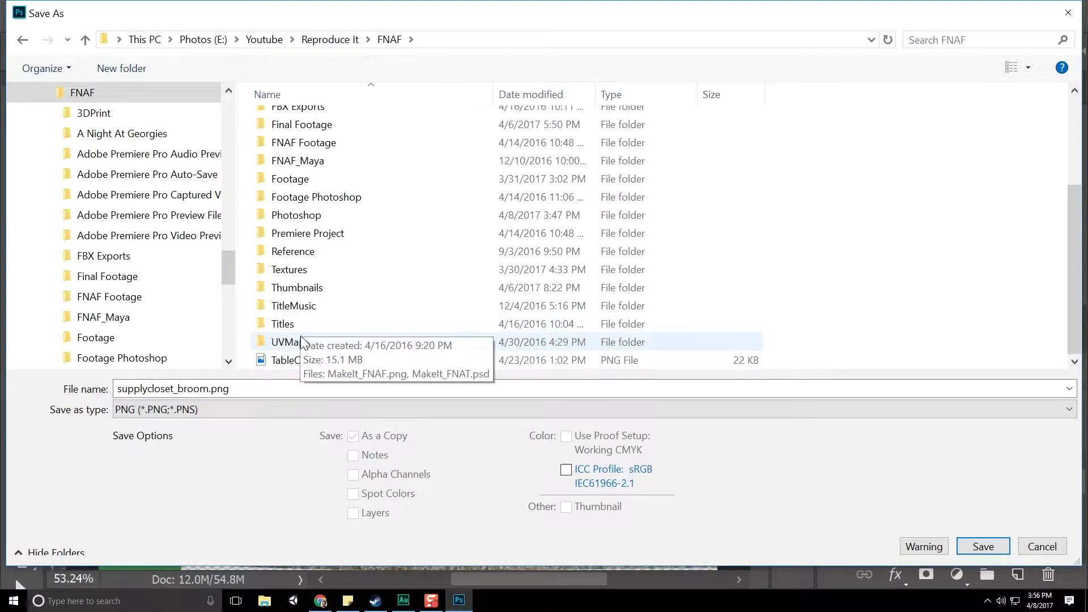
{"action": "double_click", "coordinate": [310, 272]}
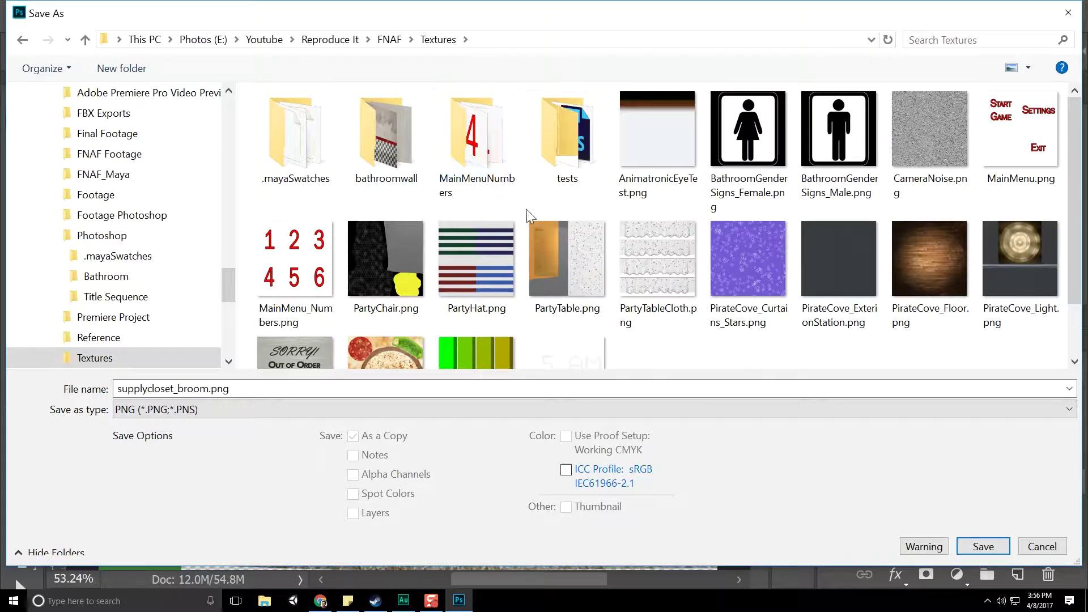
Create a folder named Supply Closet inside Textures and save supplycloset_broom.png into it.
{"action": "scroll", "coordinate": [562, 238], "scroll_direction": "down", "scroll_amount": 1}
{"action": "scroll", "coordinate": [730, 289], "scroll_direction": "up", "scroll_amount": 1}
{"action": "scroll", "coordinate": [662, 353], "scroll_direction": "down", "scroll_amount": 1}
{"action": "right_click", "coordinate": [603, 335]}
{"action": "mouse_move", "coordinate": [664, 436]}
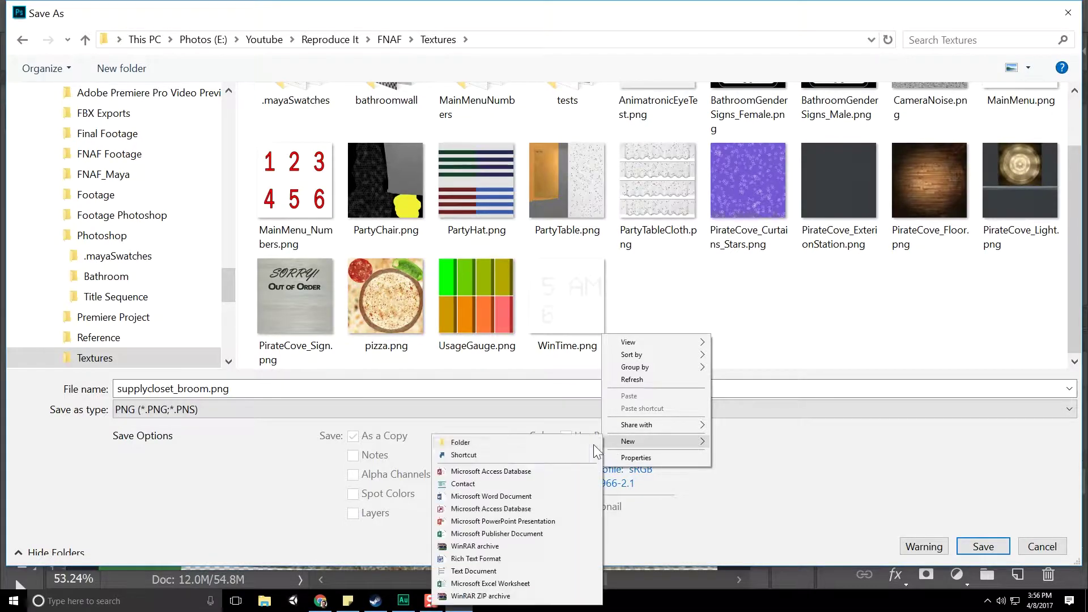
{"action": "left_click", "coordinate": [584, 443]}
{"action": "type", "text": "Supply Cl"}
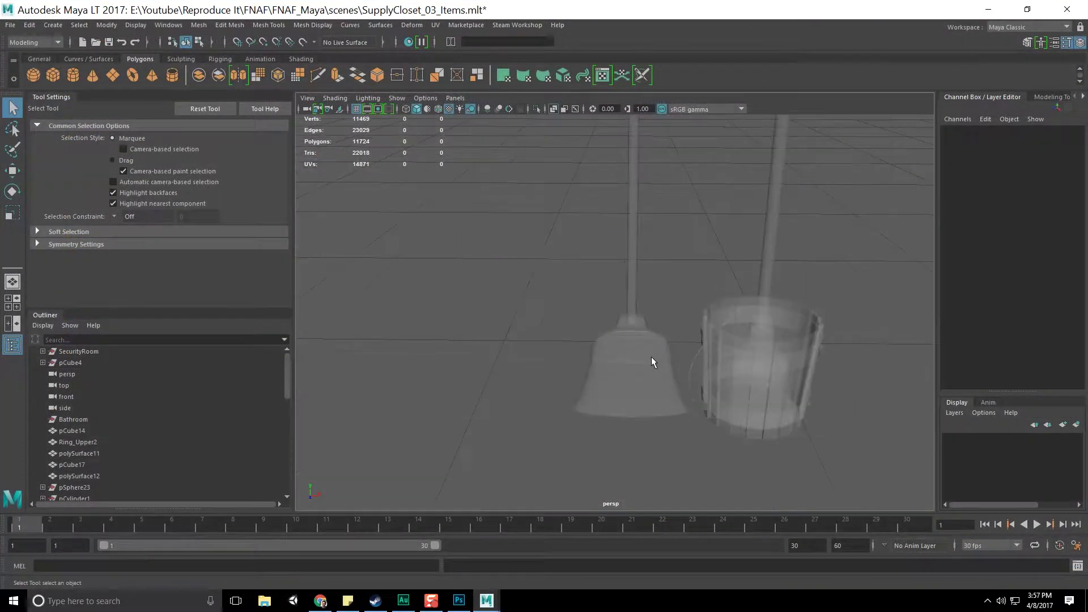
In Maya, turn off X-ray display in the viewport and delete the broom's construction history.
{"action": "left_click", "coordinate": [651, 356]}
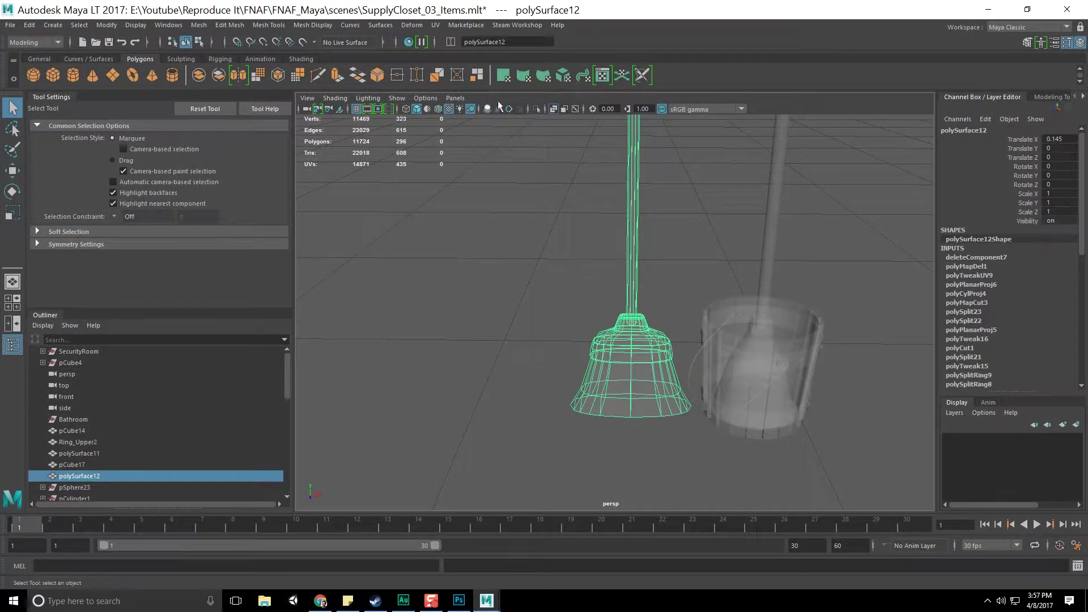
{"action": "left_click", "coordinate": [540, 134]}
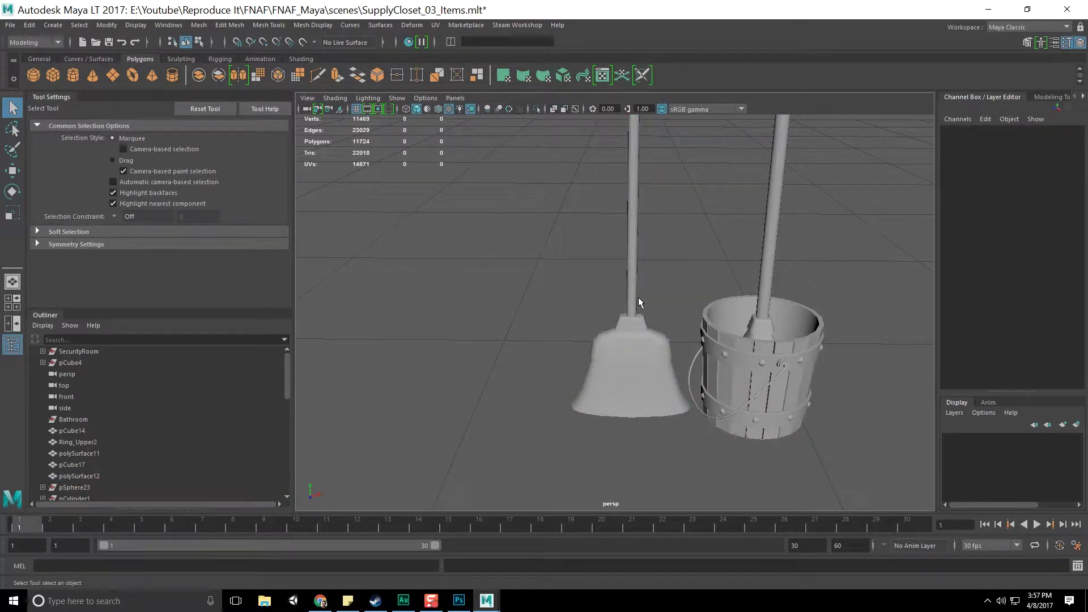
{"action": "left_click", "coordinate": [635, 278]}
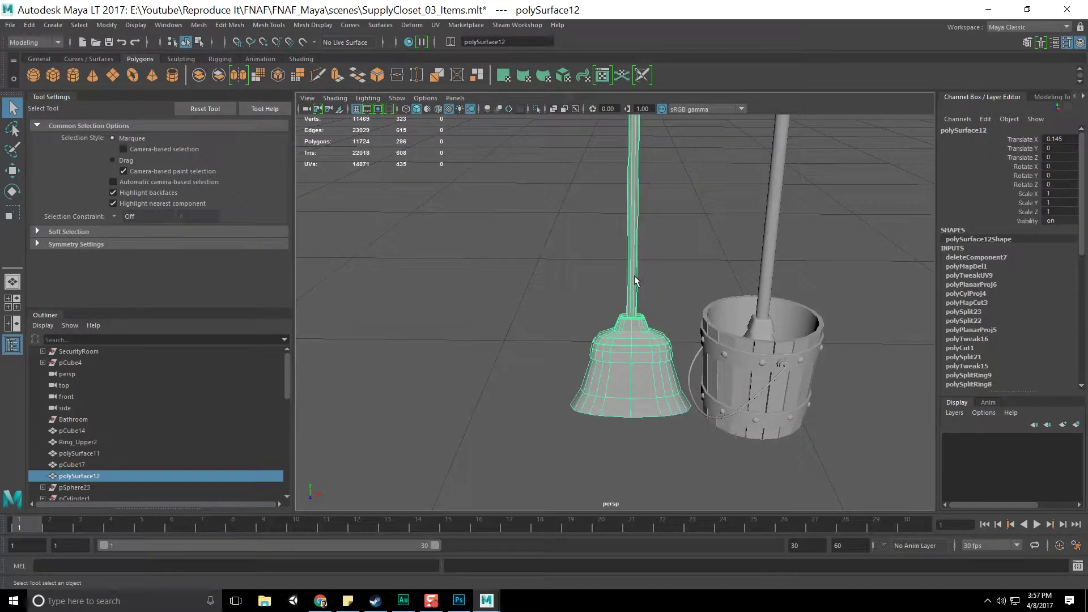
{"action": "left_click", "coordinate": [30, 25]}
{"action": "mouse_move", "coordinate": [91, 172]}
{"action": "left_click", "coordinate": [244, 179]}
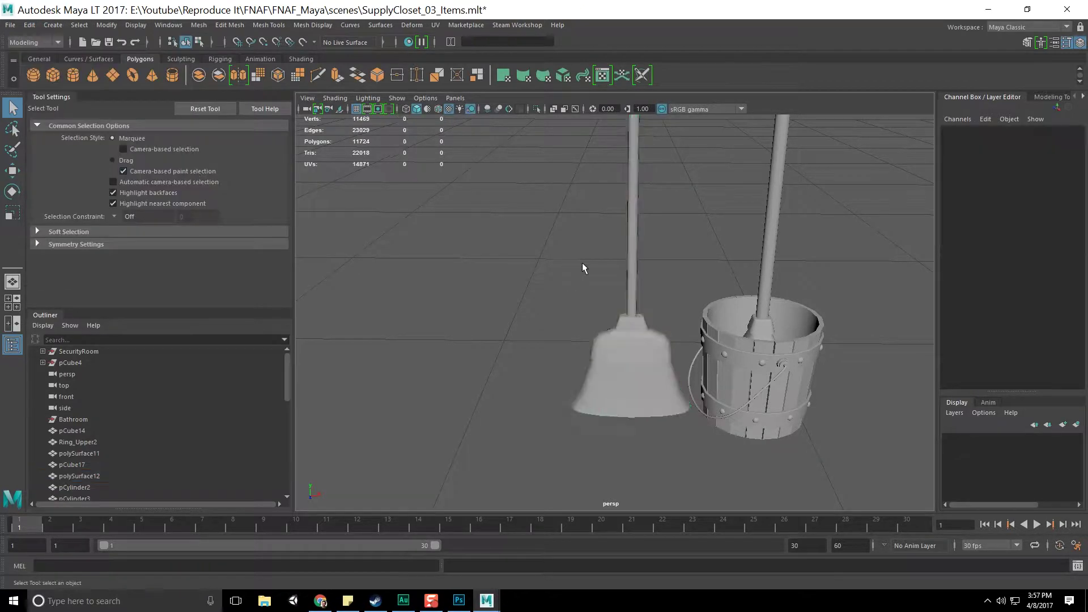
Assign a new Phong material to the broom and rename the broom object SupplyCloset_Broom_M.
{"action": "left_click", "coordinate": [635, 258]}
{"action": "right_click", "coordinate": [634, 257]}
{"action": "mouse_move", "coordinate": [614, 553]}
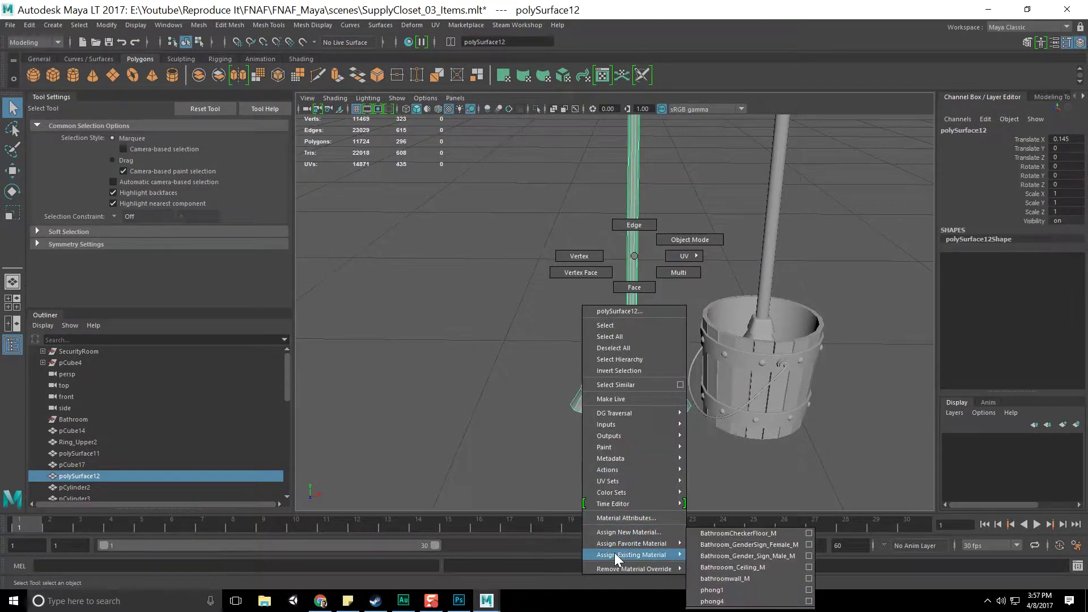
{"action": "left_click", "coordinate": [641, 533]}
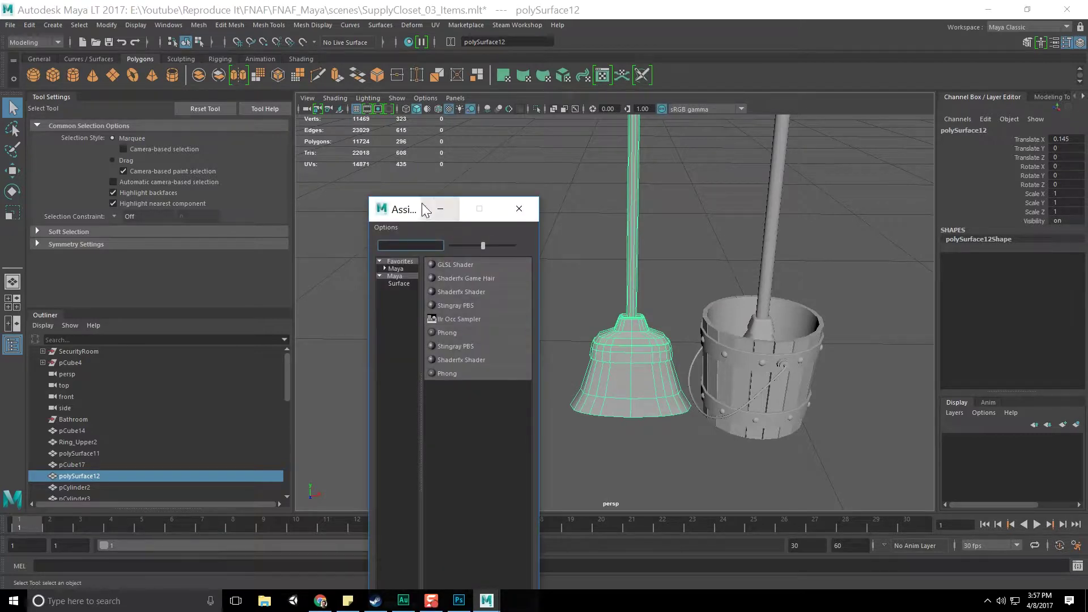
{"action": "left_click", "coordinate": [460, 335]}
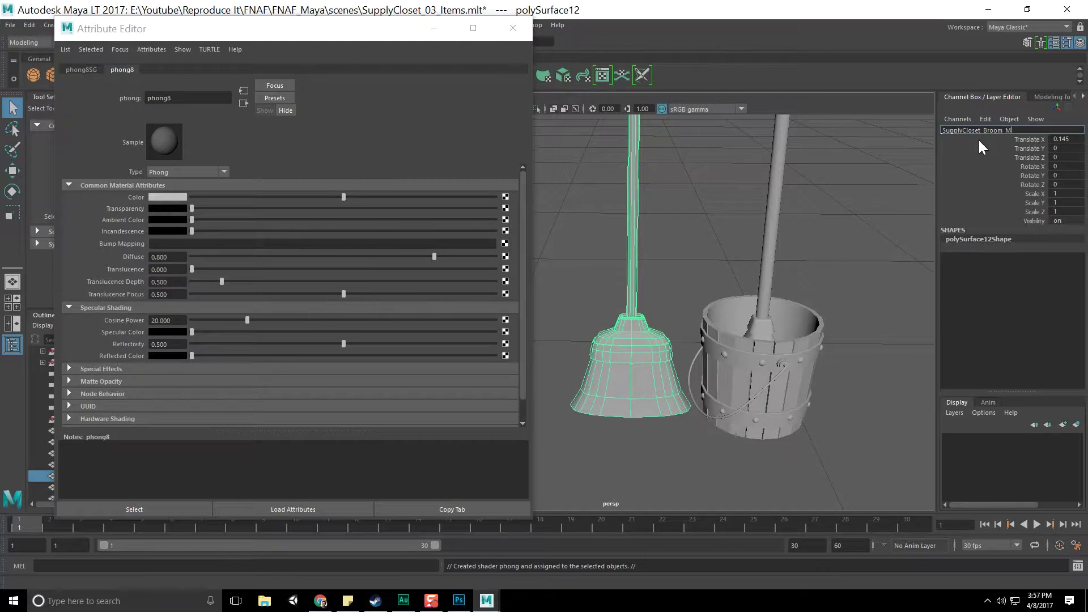
{"action": "type", "text": "_M"}
{"action": "key", "text": "Return"}
Connect a file texture to the Phong material's color, name the file node SupplyCloset_Broom_F, and copy that name.
{"action": "left_click", "coordinate": [505, 197]}
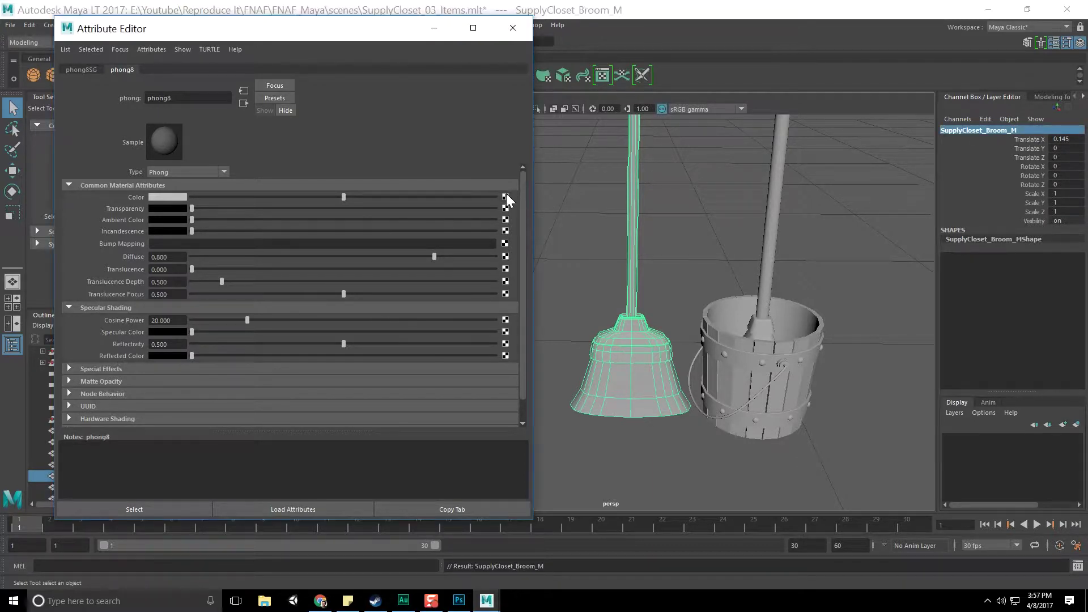
{"action": "left_click", "coordinate": [383, 229]}
{"action": "double_click", "coordinate": [966, 130]}
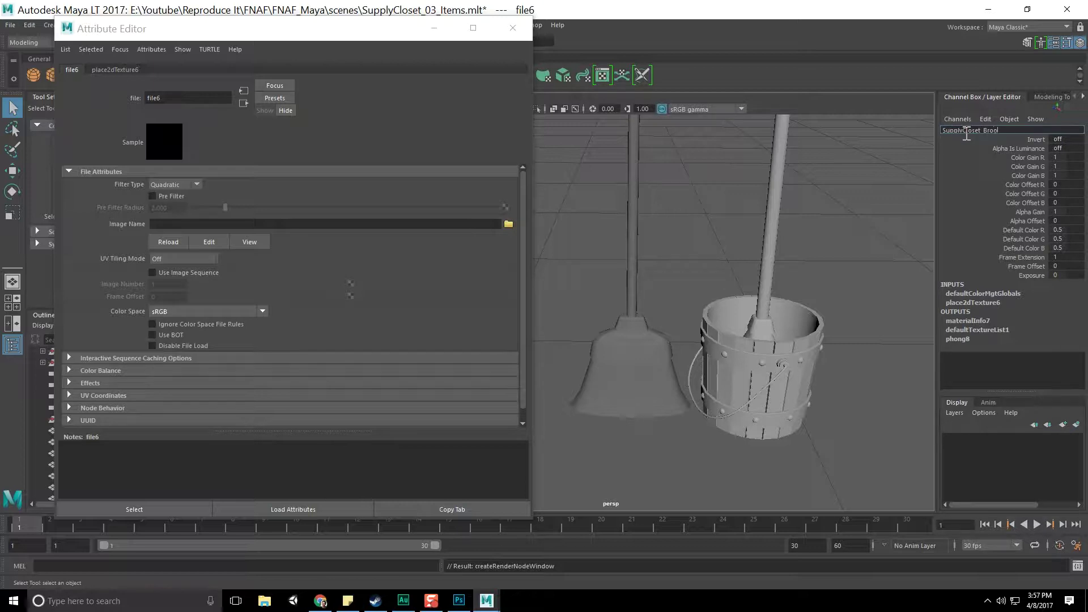
{"action": "type", "text": "SupplyCloset_Broom_F"}
{"action": "key", "text": "Return"}
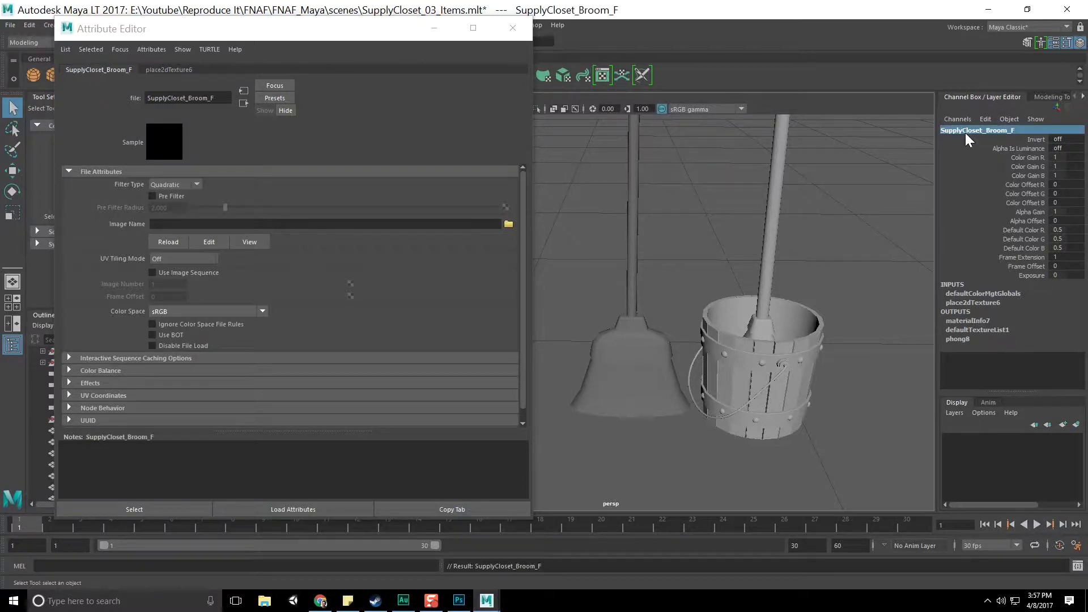
{"action": "double_click", "coordinate": [975, 131]}
{"action": "key", "text": "ctrl+c"}
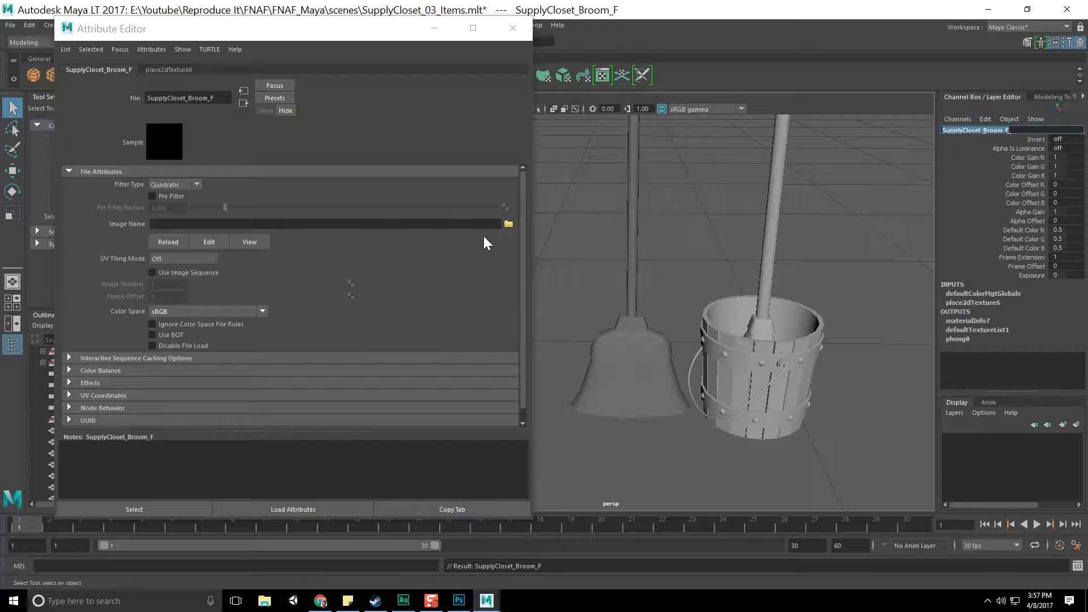
Load supplycloset_broom.png from FNAF > Textures > Supply Closet as the file texture's image.
{"action": "left_click", "coordinate": [509, 224]}
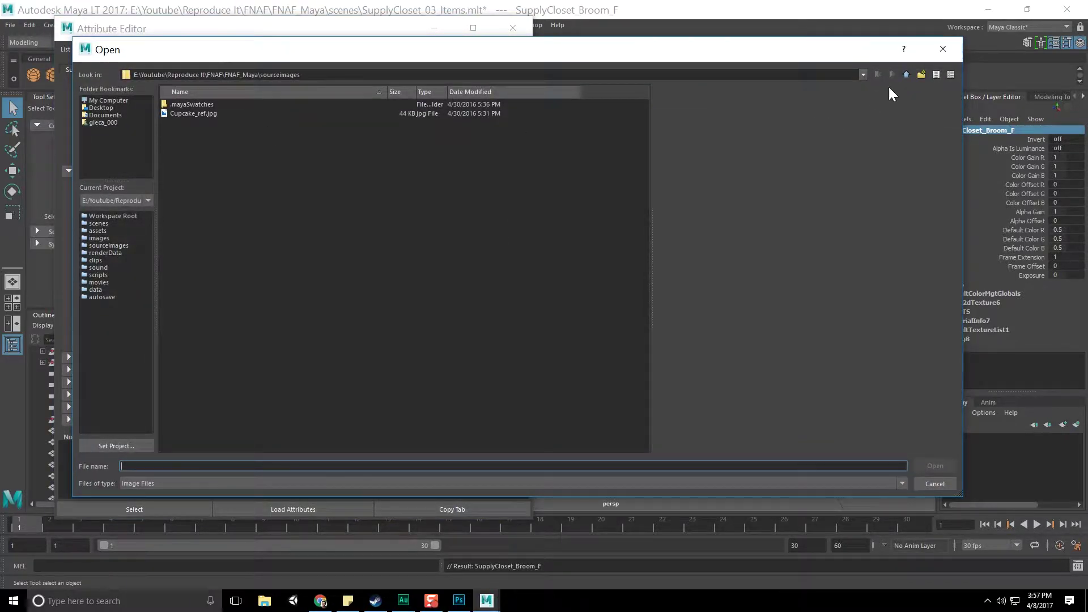
{"action": "left_click", "coordinate": [906, 74]}
{"action": "left_click", "coordinate": [907, 74]}
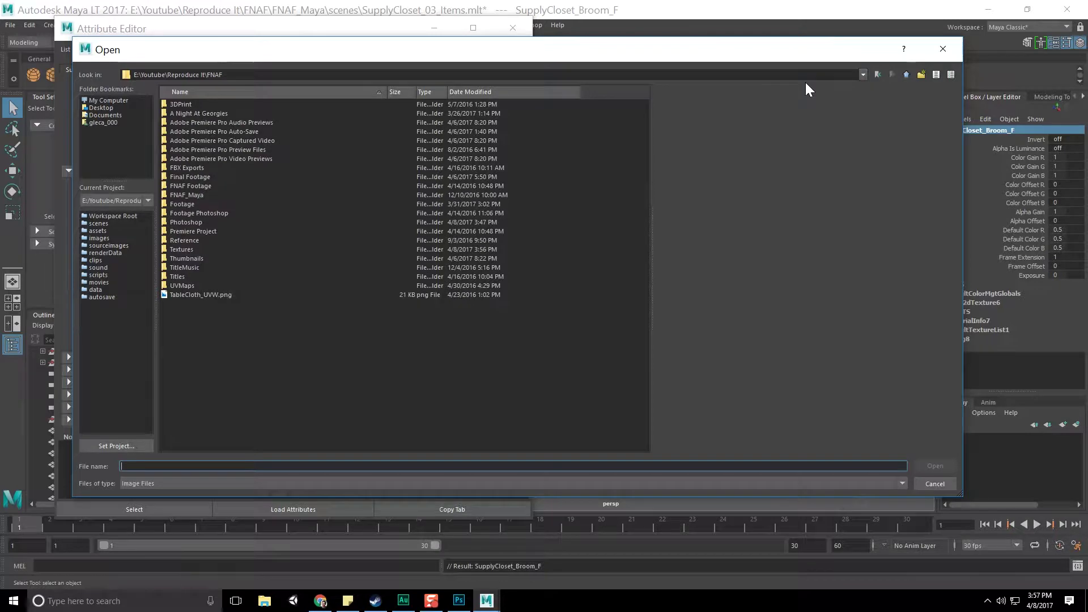
{"action": "double_click", "coordinate": [192, 253]}
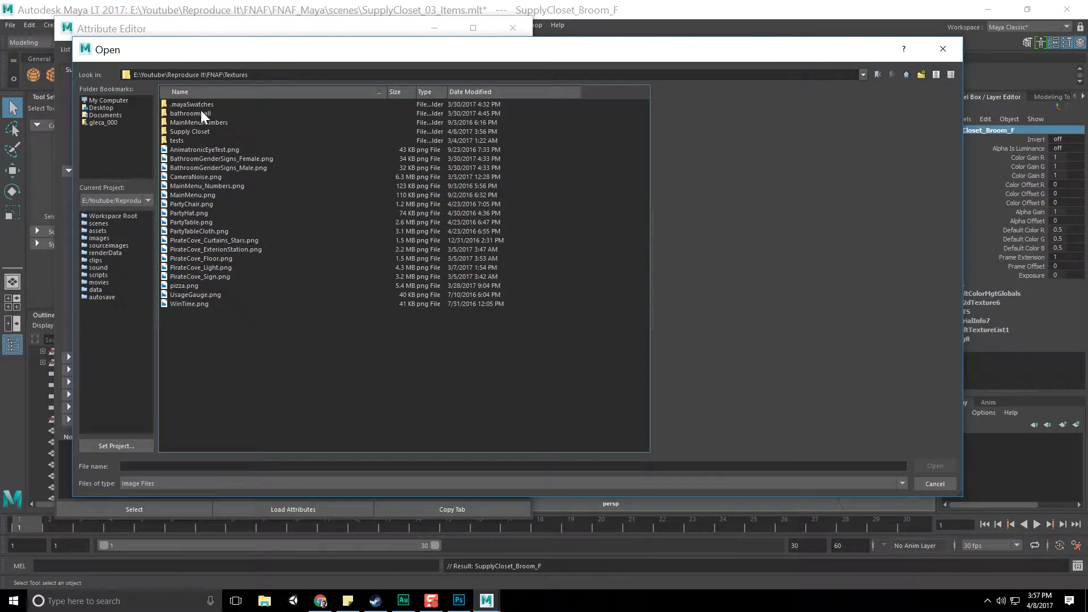
{"action": "double_click", "coordinate": [185, 131]}
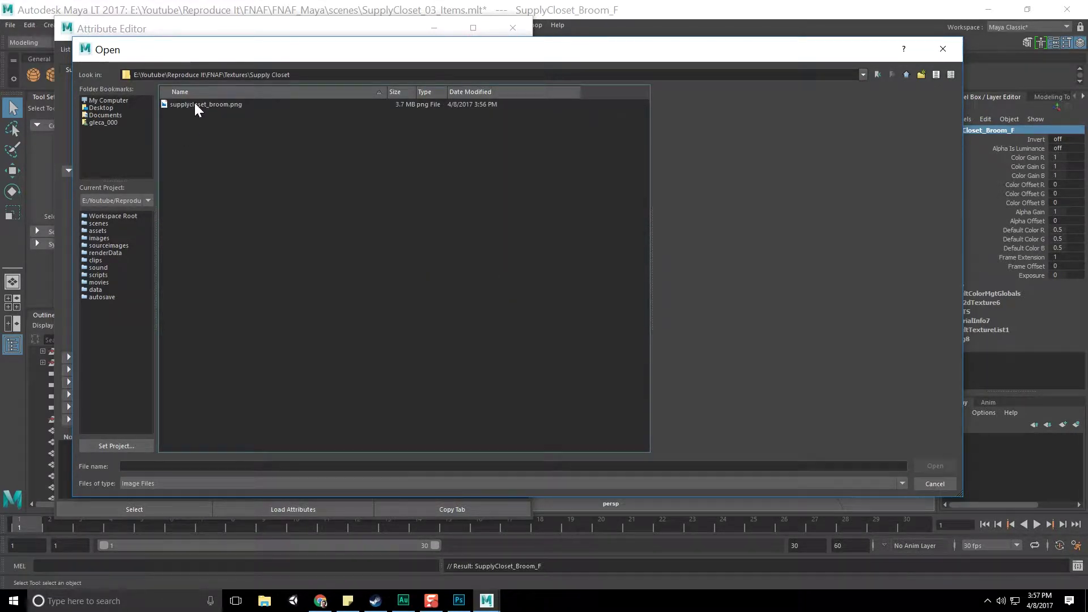
{"action": "double_click", "coordinate": [195, 104]}
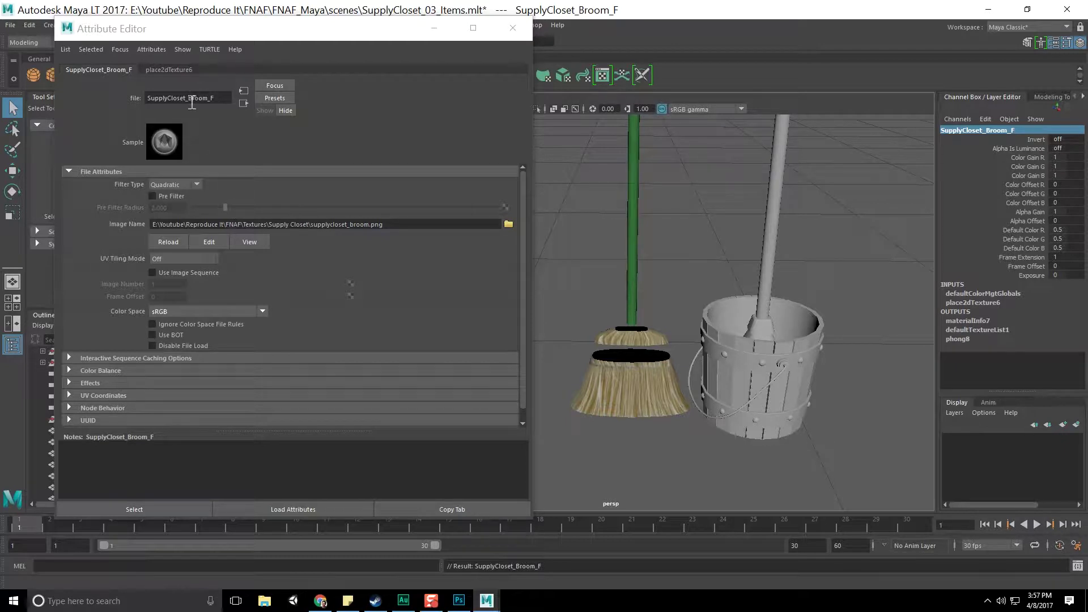
Rename the file texture's 2D placement node SupplyCloset_Broom_T, save the scene, and close the Attribute Editor.
{"action": "left_click", "coordinate": [173, 71]}
{"action": "left_click_drag", "start_coordinate": [219, 98], "coordinate": [127, 105]}
{"action": "key", "text": "ctrl+v"}
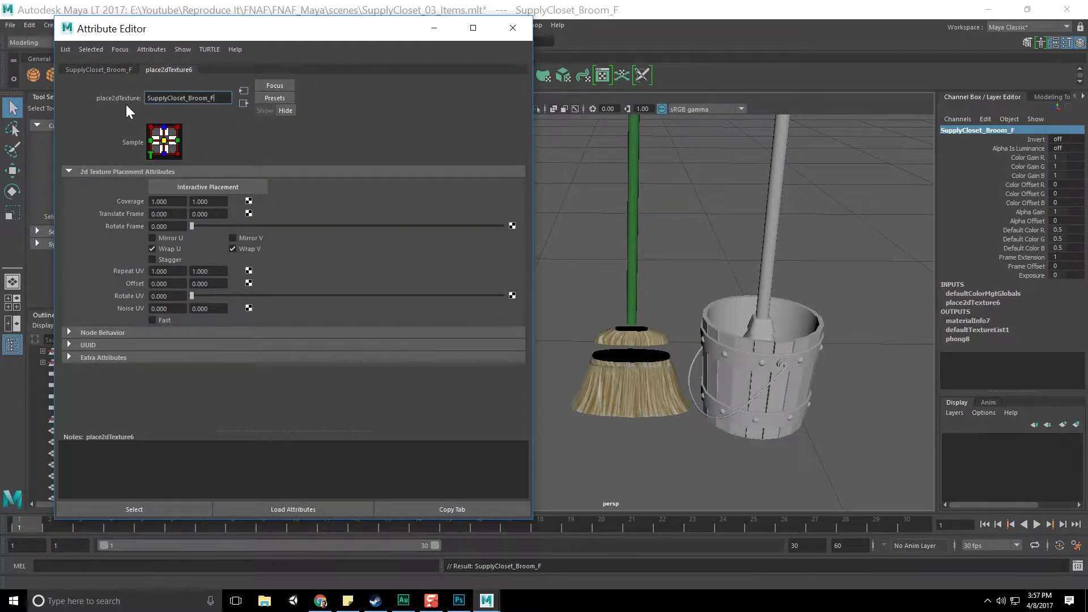
{"action": "key", "text": "BackSpace"}
{"action": "type", "text": "T"}
{"action": "key", "text": "Return"}
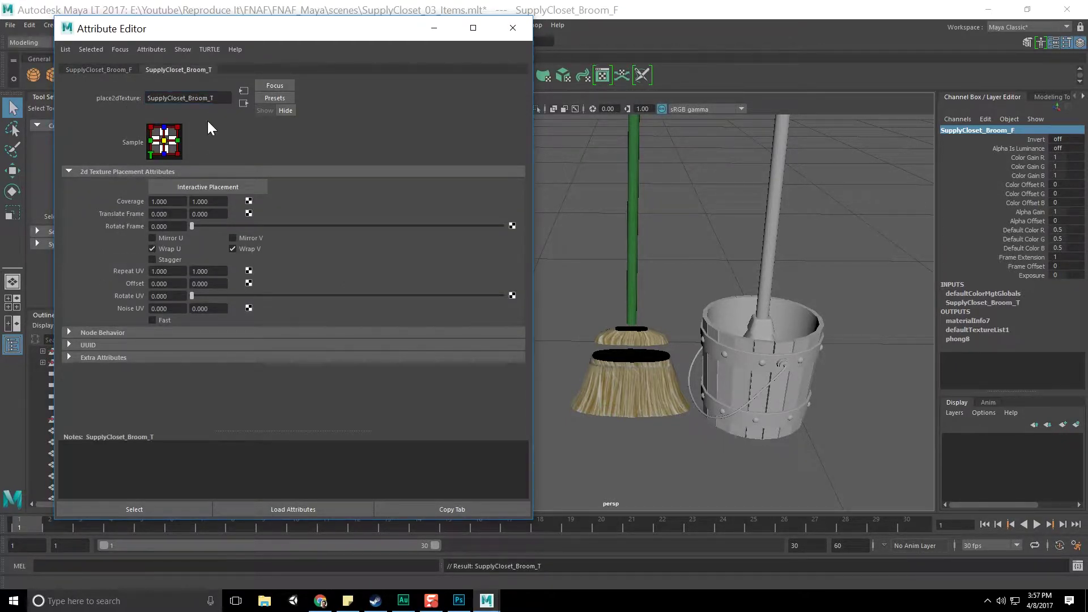
{"action": "left_click", "coordinate": [90, 68]}
{"action": "key", "text": "ctrl+s"}
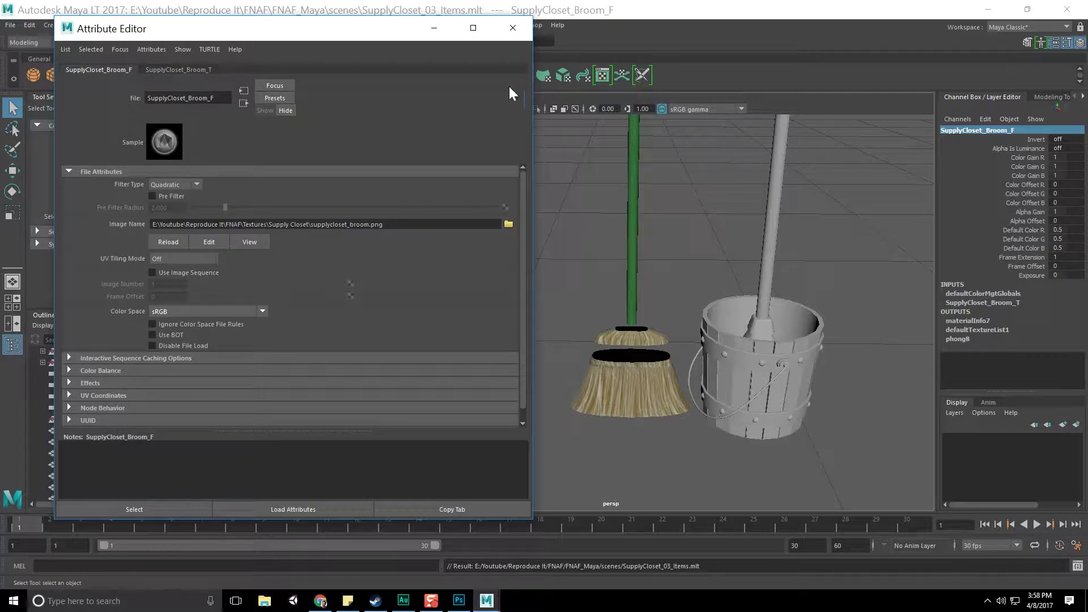
{"action": "left_click", "coordinate": [517, 27]}
Examine the textured broom up close, checking the handle, the collar, and the upper edge of the lower bristles.
{"action": "mouse_move", "coordinate": [638, 317]}
{"action": "left_mouse_down", "text": "alt"}
{"action": "mouse_move", "coordinate": [641, 277]}
{"action": "mouse_move", "coordinate": [629, 285]}
{"action": "mouse_move", "coordinate": [630, 331]}
{"action": "left_mouse_up", "text": "alt"}
{"action": "scroll", "coordinate": [630, 331], "scroll_direction": "up", "scroll_amount": 5}
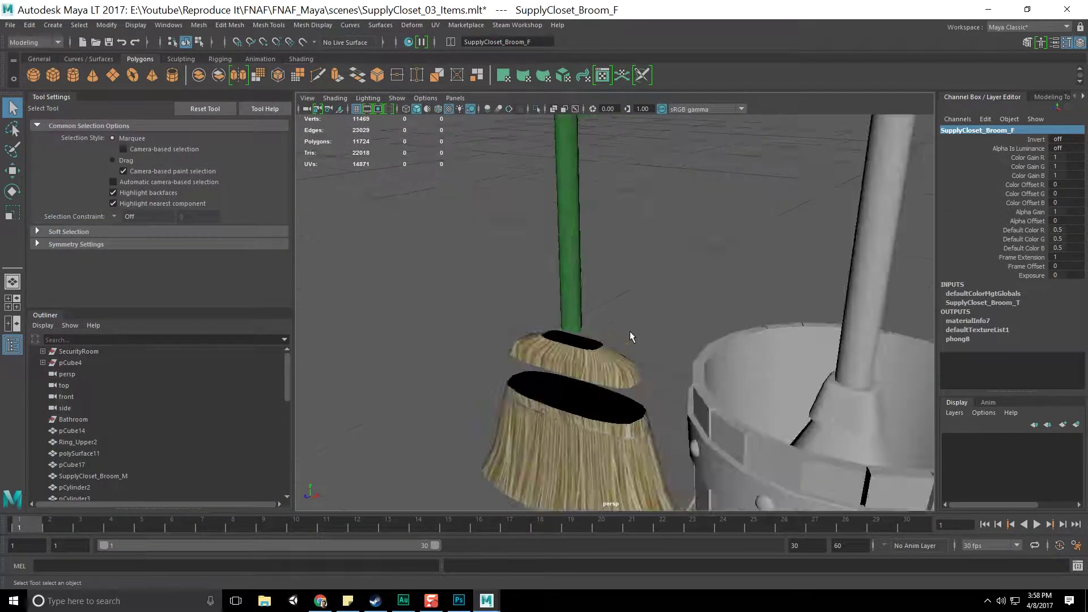
{"action": "scroll", "coordinate": [629, 332], "scroll_direction": "up", "scroll_amount": 5}
{"action": "middle_click_drag", "start_coordinate": [530, 221], "coordinate": [577, 334], "text": "alt"}
{"action": "left_click_drag", "start_coordinate": [577, 334], "coordinate": [586, 352], "text": "alt"}
{"action": "middle_click_drag", "start_coordinate": [564, 225], "coordinate": [565, 247], "text": "alt"}
{"action": "right_click_drag", "start_coordinate": [565, 247], "coordinate": [607, 344], "text": "alt"}
{"action": "middle_click_drag", "start_coordinate": [606, 344], "coordinate": [590, 272], "text": "alt"}
{"action": "mouse_move", "coordinate": [590, 295]}
{"action": "left_mouse_down", "text": "alt"}
{"action": "mouse_move", "coordinate": [593, 281]}
{"action": "mouse_move", "coordinate": [596, 295]}
{"action": "left_mouse_up", "text": "alt"}
{"action": "right_click_drag", "start_coordinate": [596, 295], "coordinate": [556, 218], "text": "alt"}
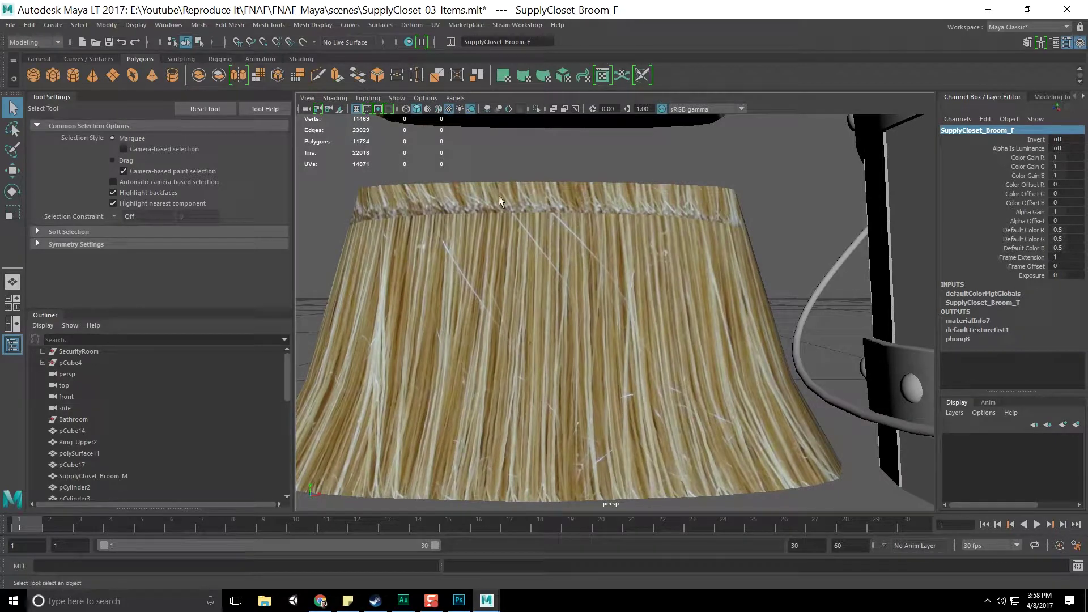
{"action": "left_click_drag", "start_coordinate": [533, 209], "coordinate": [511, 224], "text": "alt"}
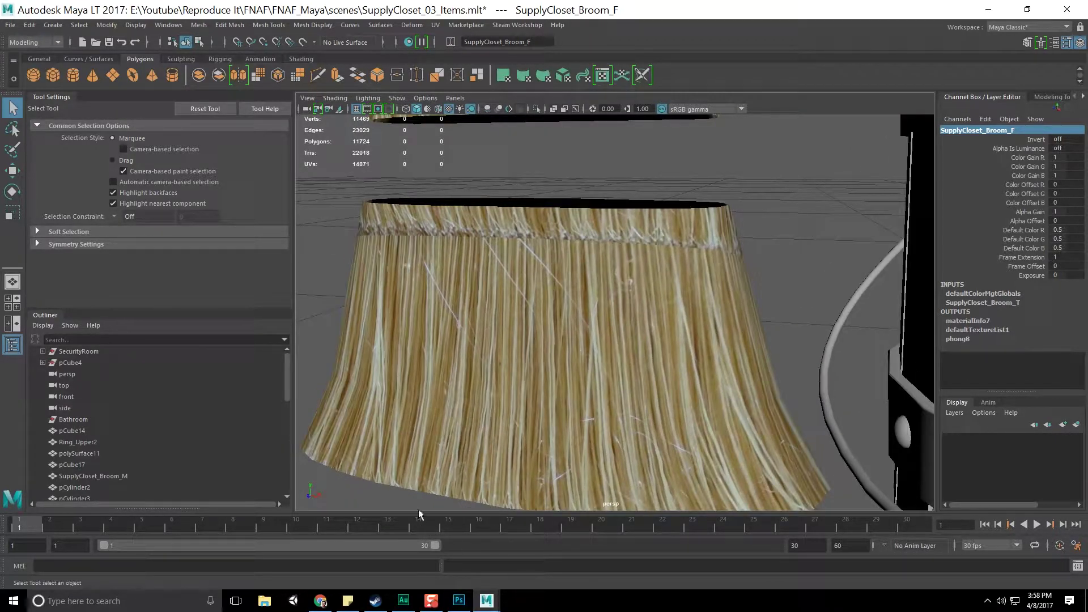
{"action": "left_click_drag", "start_coordinate": [530, 231], "coordinate": [532, 244], "text": "alt"}
In Photoshop, move Layer 3 with the lower bristles above Layer 4.
{"action": "left_click", "coordinate": [460, 601]}
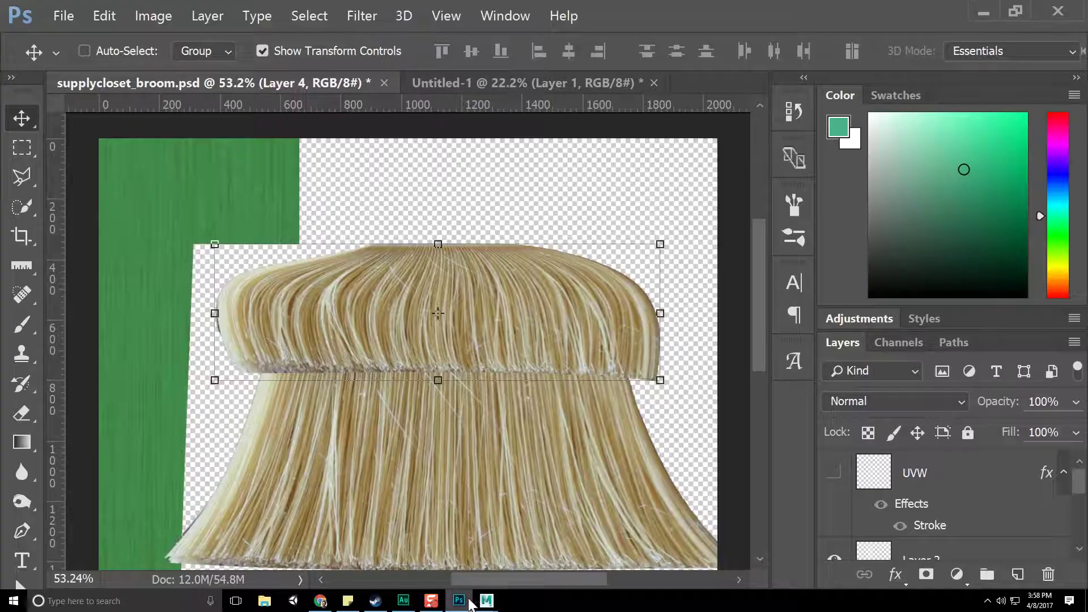
{"action": "scroll", "coordinate": [988, 487], "scroll_direction": "down", "scroll_amount": 3}
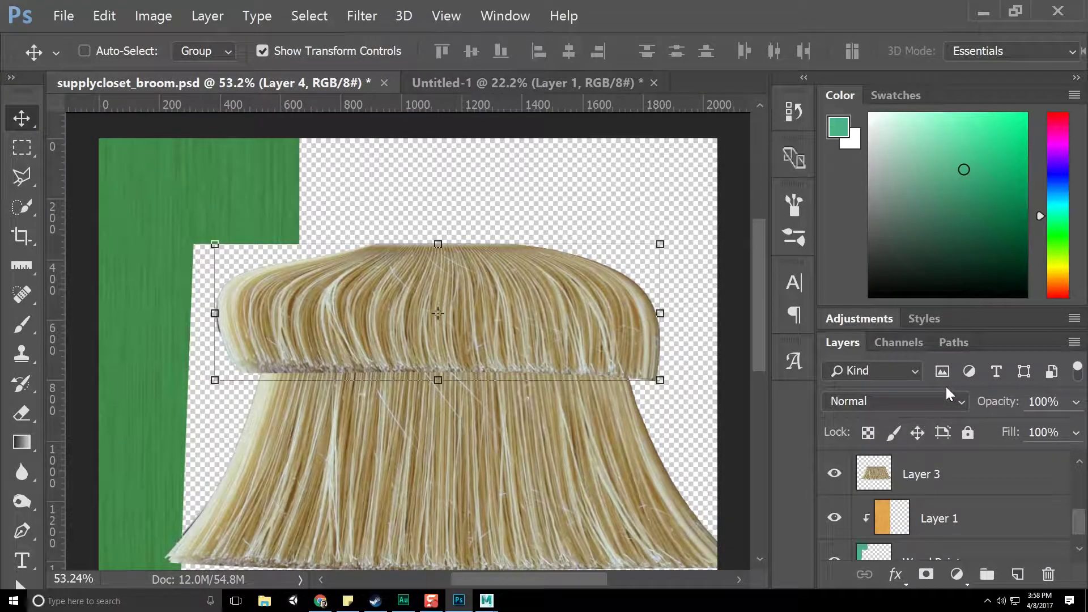
{"action": "left_click", "coordinate": [902, 475]}
{"action": "scroll", "coordinate": [969, 502], "scroll_direction": "up", "scroll_amount": 2}
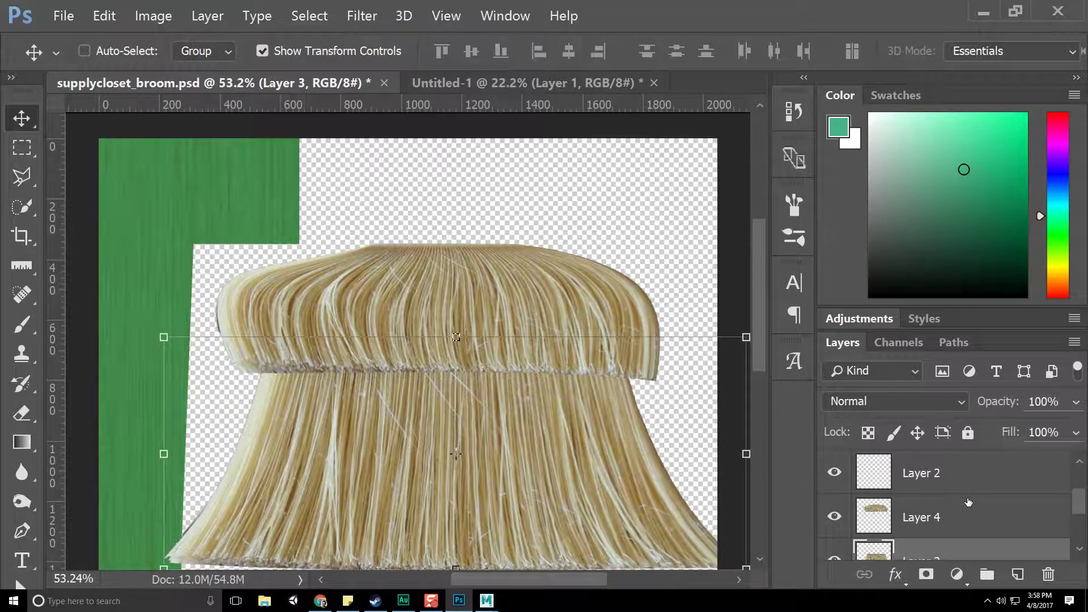
{"action": "left_click_drag", "start_coordinate": [949, 549], "coordinate": [958, 504]}
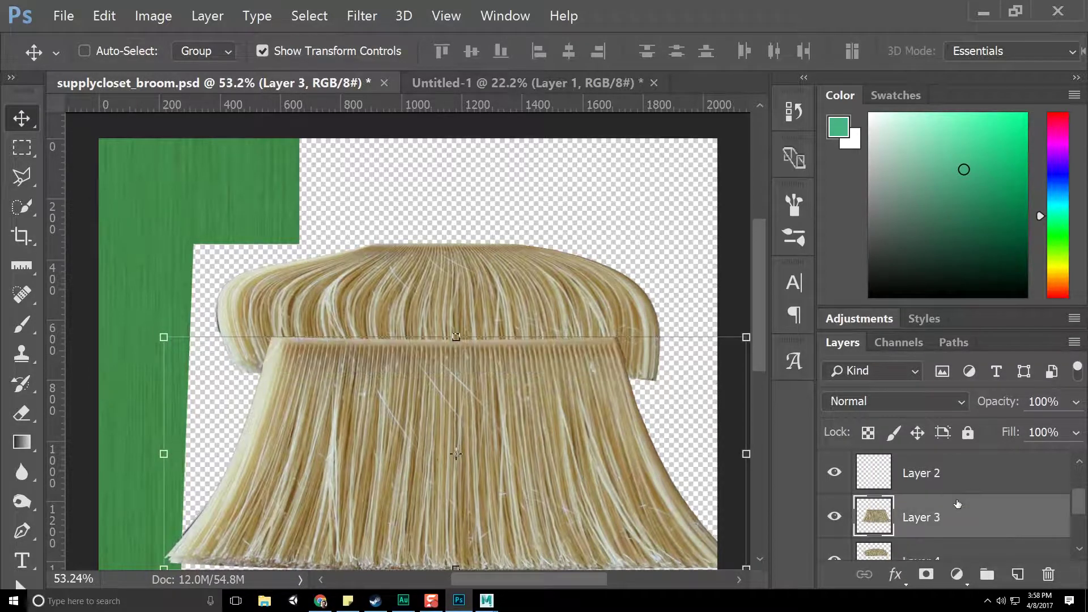
Show the UVW layer again and check the UV sections in the lower part of the texture.
{"action": "scroll", "coordinate": [899, 487], "scroll_direction": "up", "scroll_amount": 2}
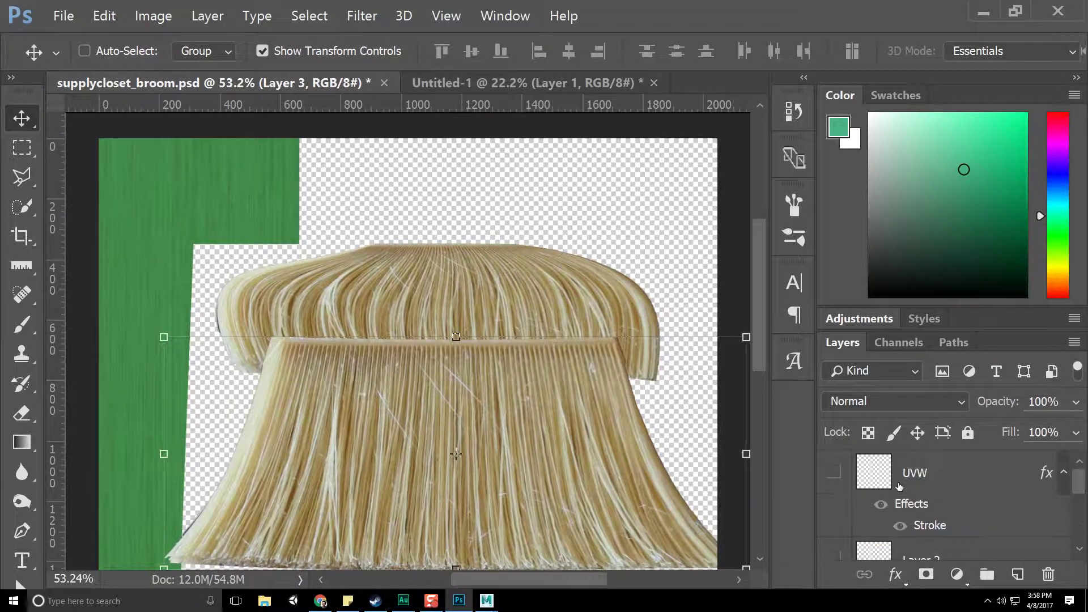
{"action": "left_click", "coordinate": [834, 474]}
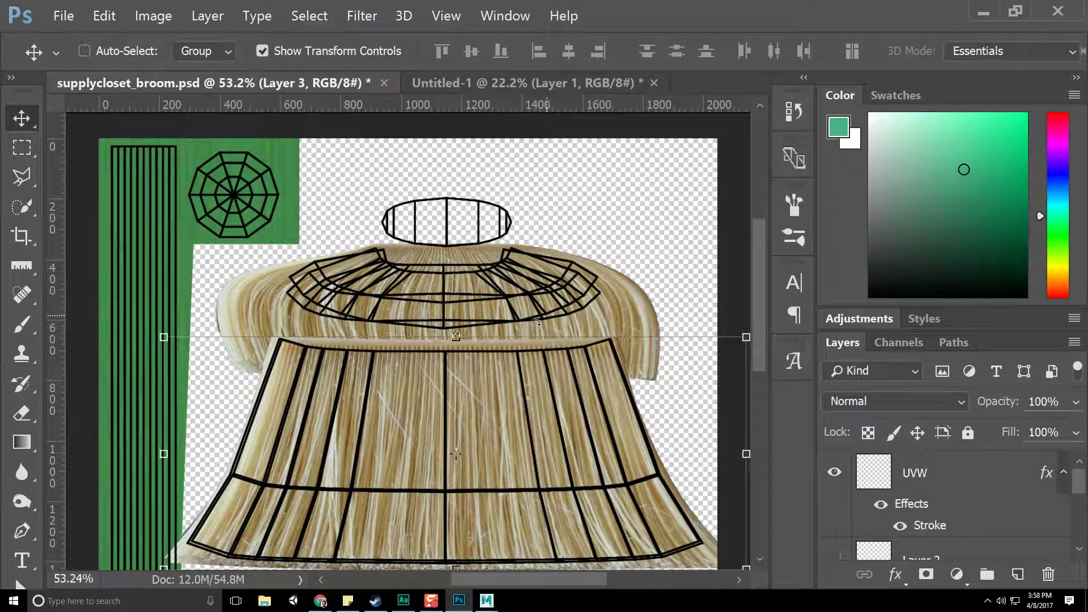
{"action": "scroll", "coordinate": [641, 400], "scroll_direction": "down", "scroll_amount": 5}
{"action": "scroll", "coordinate": [567, 413], "scroll_direction": "down", "scroll_amount": 2}
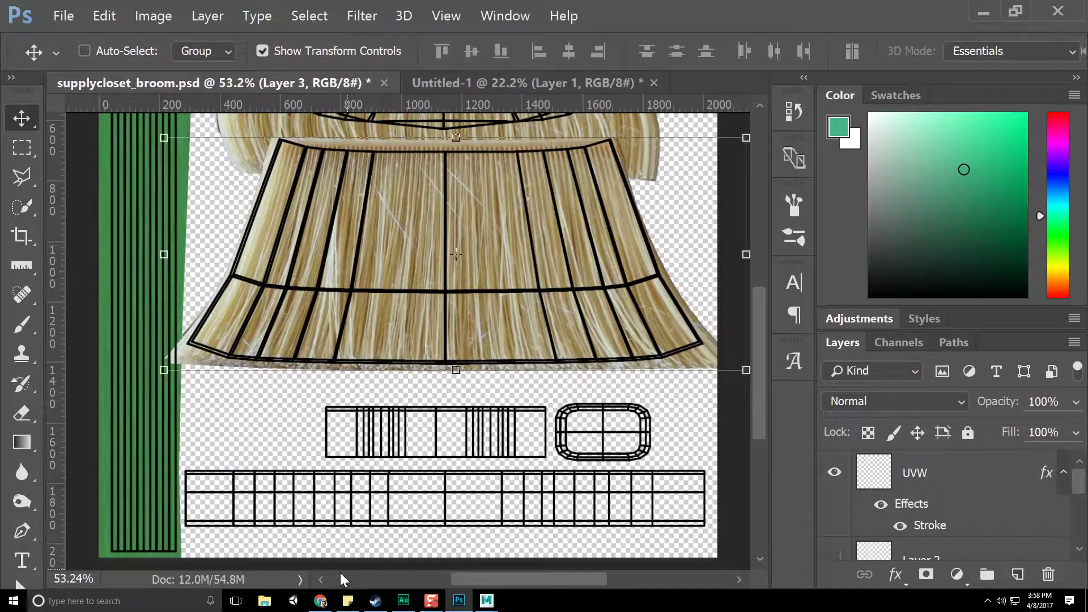
Switch to Chrome and review the Imgur bristle photo and the broom bristles image results.
{"action": "left_click", "coordinate": [319, 599]}
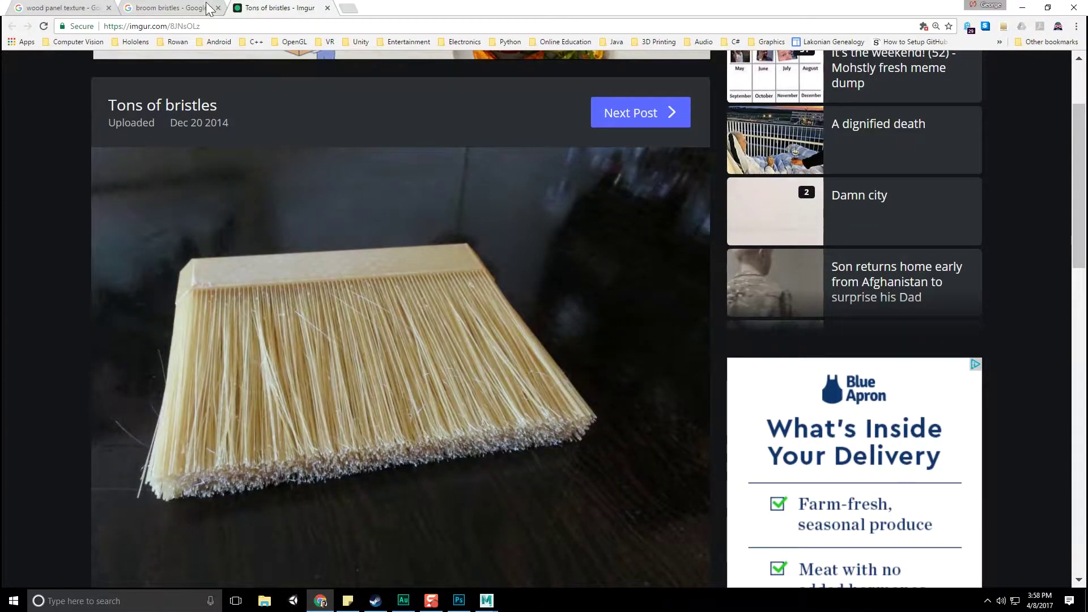
{"action": "scroll", "coordinate": [958, 127], "scroll_direction": "up", "scroll_amount": 2}
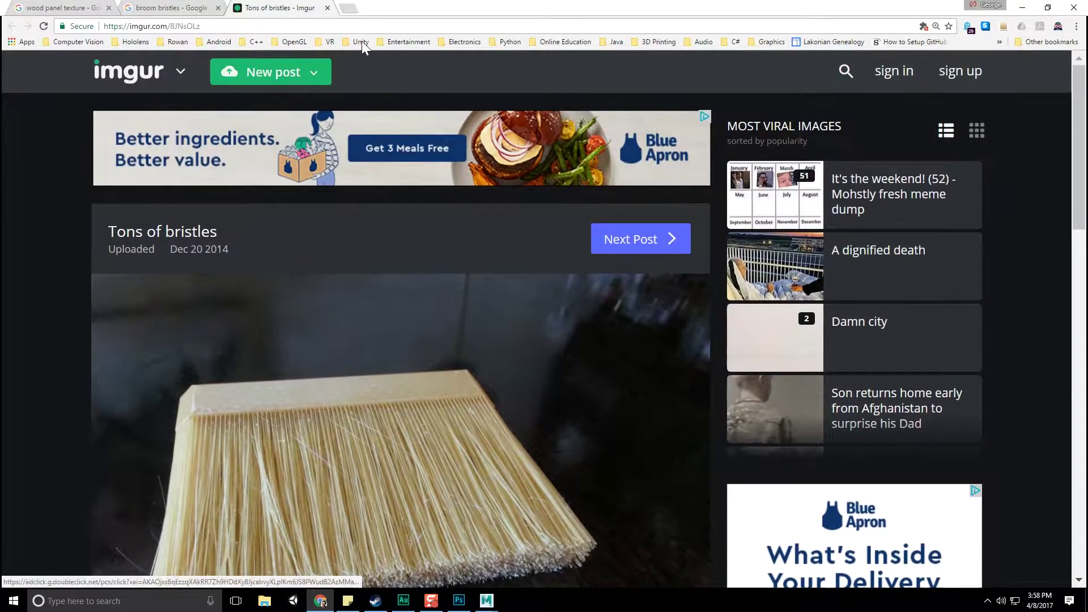
{"action": "left_click", "coordinate": [204, 8]}
{"action": "scroll", "coordinate": [479, 315], "scroll_direction": "up", "scroll_amount": 5}
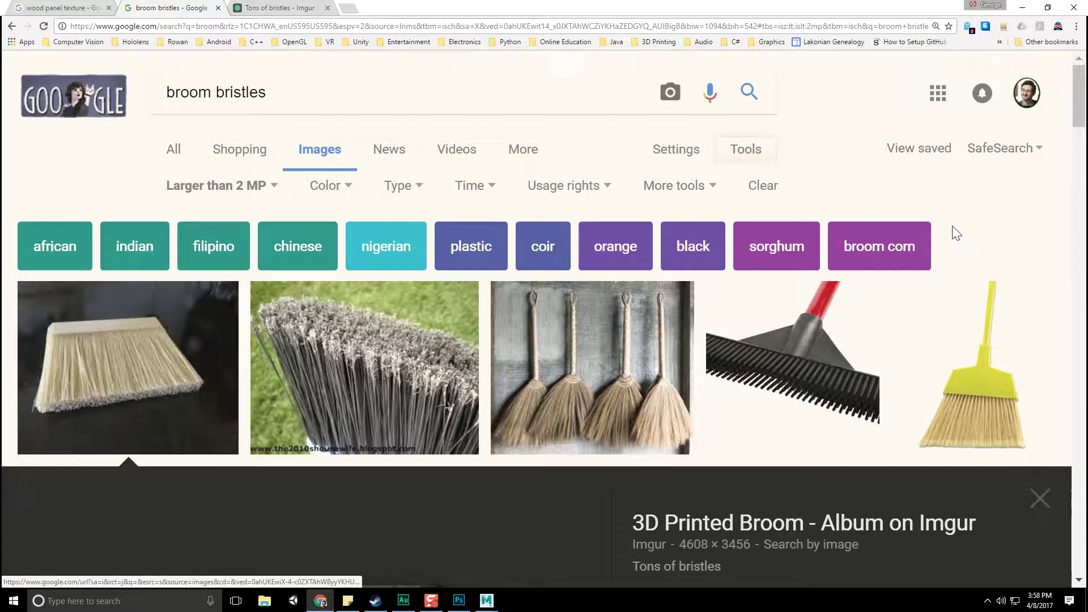
{"action": "left_click", "coordinate": [250, 7]}
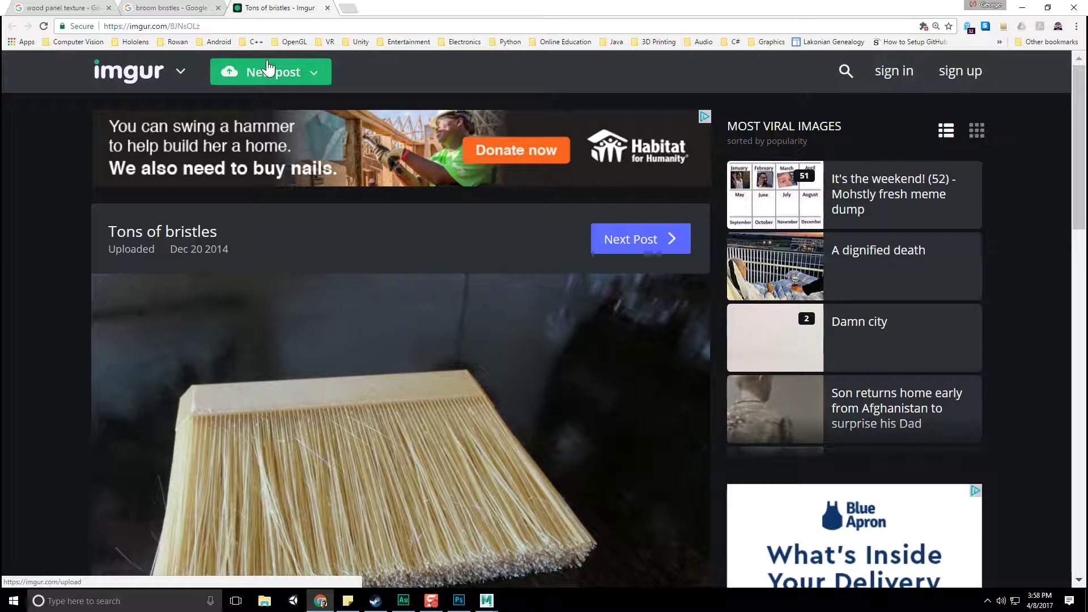
Compare the Imgur bristle photo with the other broom bristles image results, closing the enlarged preview.
{"action": "scroll", "coordinate": [253, 187], "scroll_direction": "down", "scroll_amount": 1}
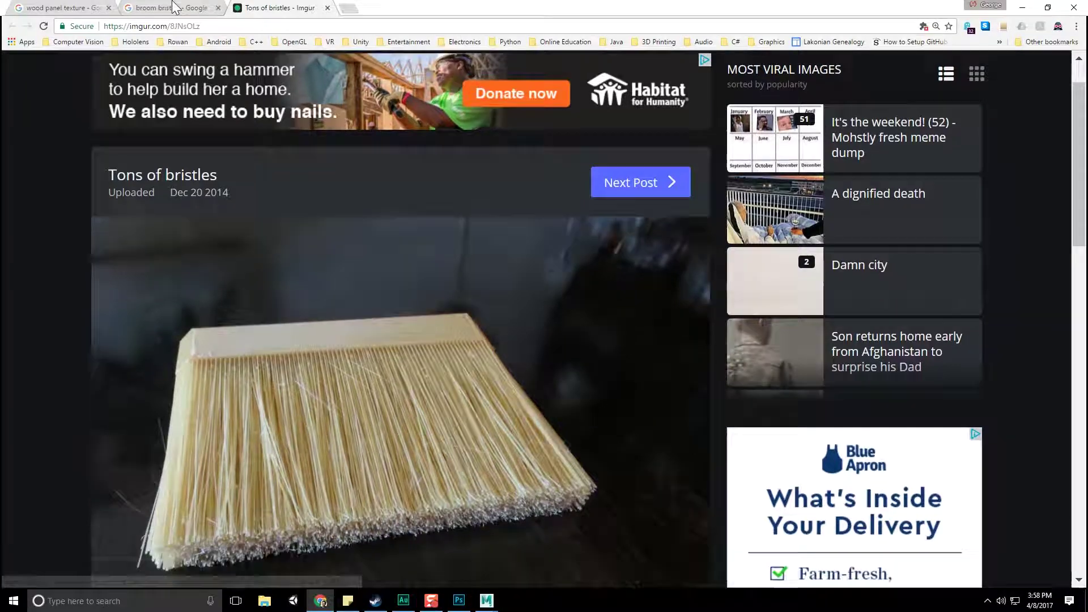
{"action": "key", "text": "ctrl+shift+Tab"}
{"action": "scroll", "coordinate": [463, 310], "scroll_direction": "down", "scroll_amount": 3}
{"action": "scroll", "coordinate": [465, 304], "scroll_direction": "down", "scroll_amount": 3}
{"action": "scroll", "coordinate": [467, 304], "scroll_direction": "up", "scroll_amount": 3}
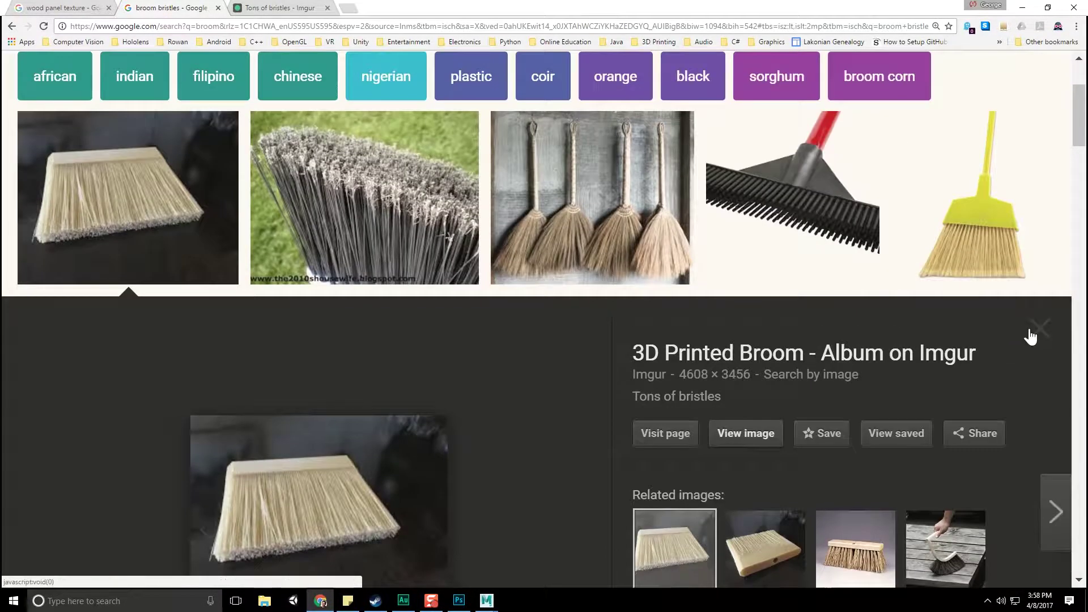
{"action": "left_click", "coordinate": [1035, 330]}
{"action": "scroll", "coordinate": [628, 325], "scroll_direction": "up", "scroll_amount": 2}
{"action": "scroll", "coordinate": [628, 326], "scroll_direction": "down", "scroll_amount": 3}
{"action": "scroll", "coordinate": [607, 332], "scroll_direction": "up", "scroll_amount": 3}
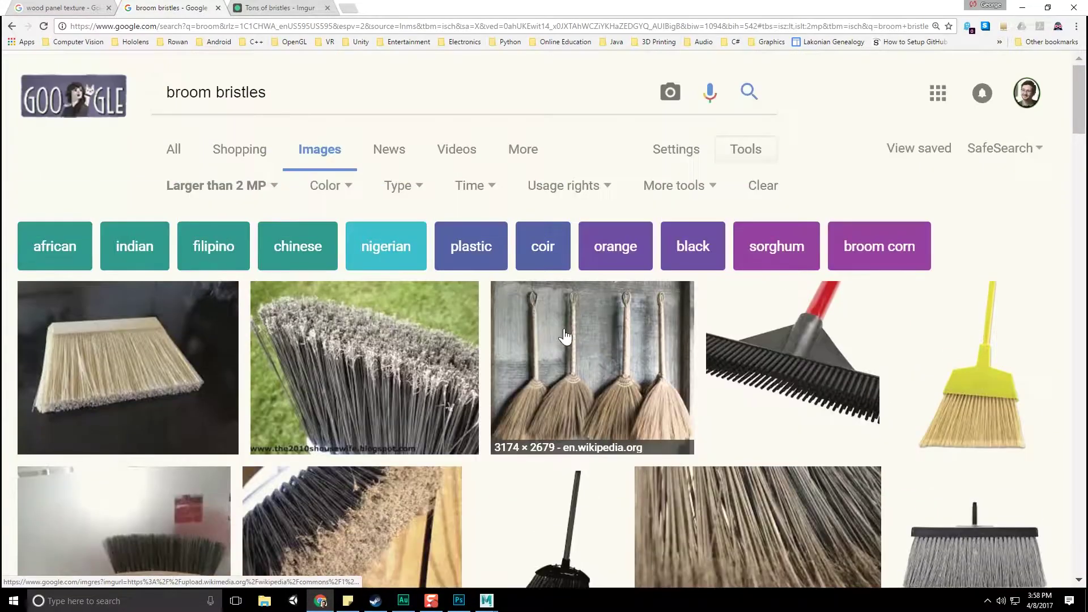
{"action": "left_click", "coordinate": [287, 6]}
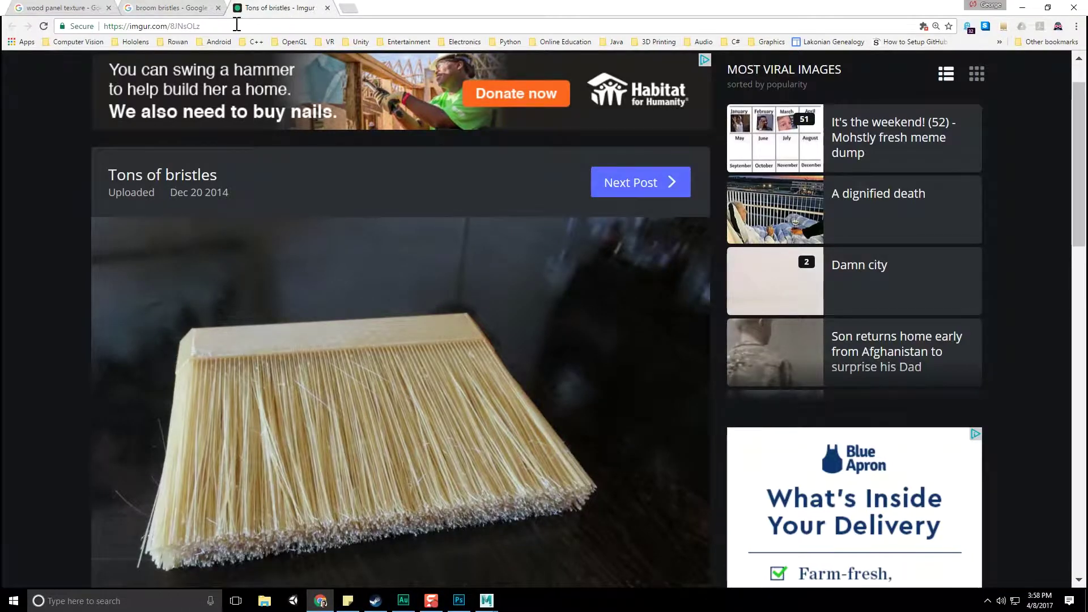
Search Google Images for aluminum instead of broom bristles.
{"action": "key", "text": "ctrl+shift+Tab"}
{"action": "left_click", "coordinate": [280, 97]}
{"action": "key", "text": "ctrl+a"}
{"action": "type", "text": "asl"}
{"action": "key", "text": "BackSpace"}
{"action": "key", "text": "BackSpace"}
{"action": "key", "text": "BackSpace"}
{"action": "type", "text": "aluminu"}
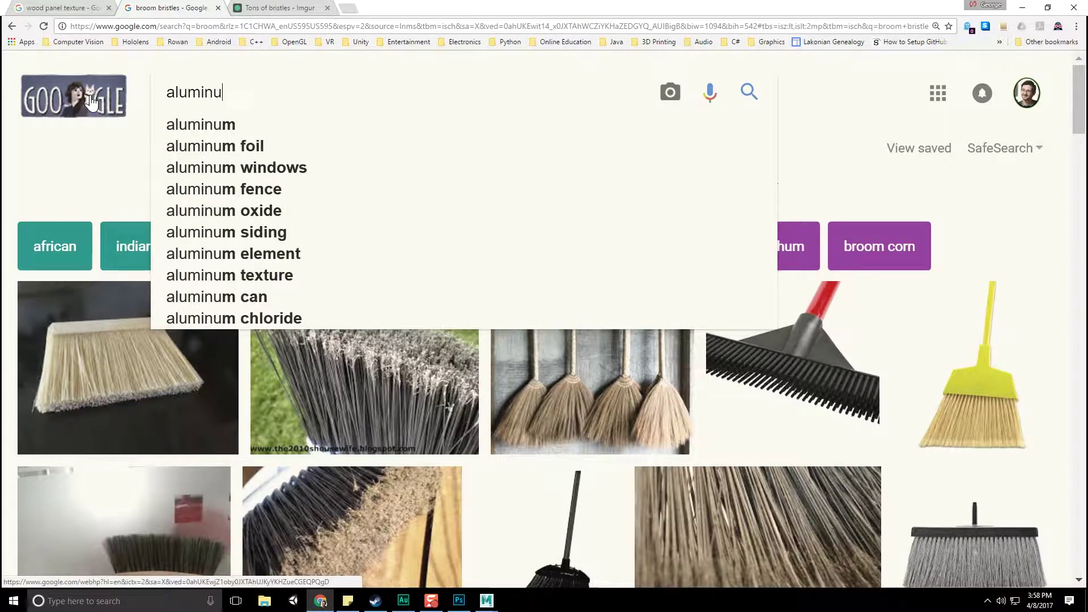
{"action": "type", "text": "m"}
{"action": "key", "text": "Return"}
Browse the aluminum image results for a suitable metal surface reference.
{"action": "scroll", "coordinate": [442, 371], "scroll_direction": "down", "scroll_amount": 2}
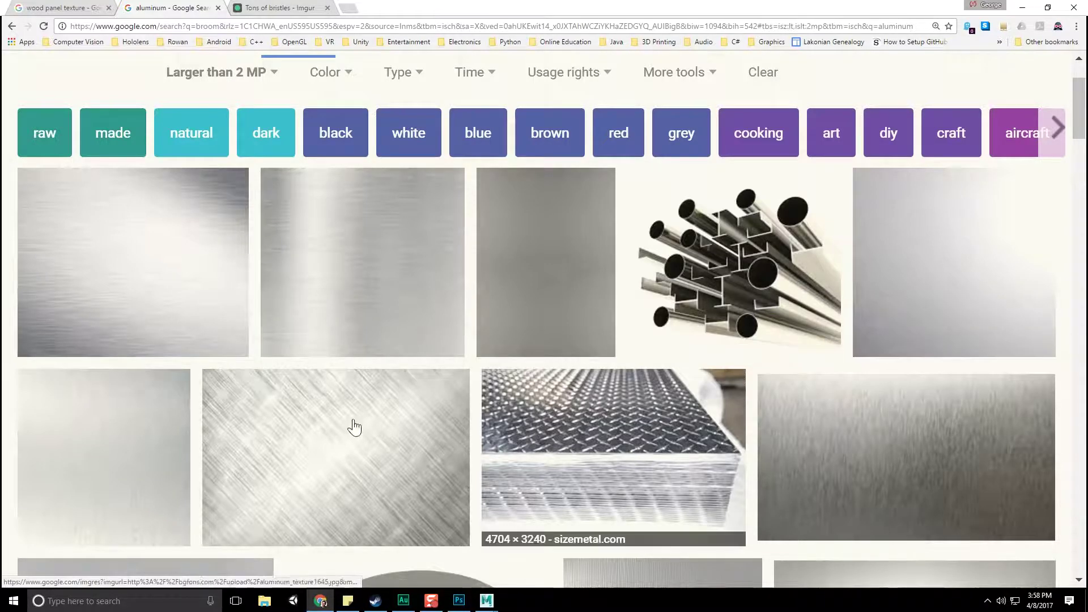
{"action": "scroll", "coordinate": [352, 428], "scroll_direction": "down", "scroll_amount": 4}
{"action": "scroll", "coordinate": [773, 396], "scroll_direction": "down", "scroll_amount": 5}
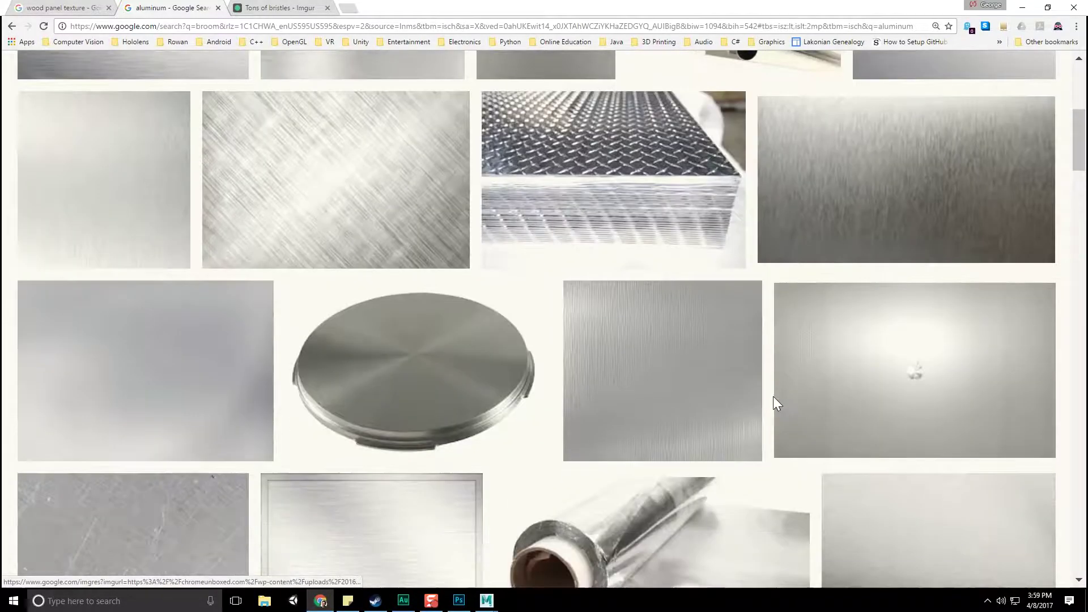
{"action": "scroll", "coordinate": [400, 436], "scroll_direction": "down", "scroll_amount": 3}
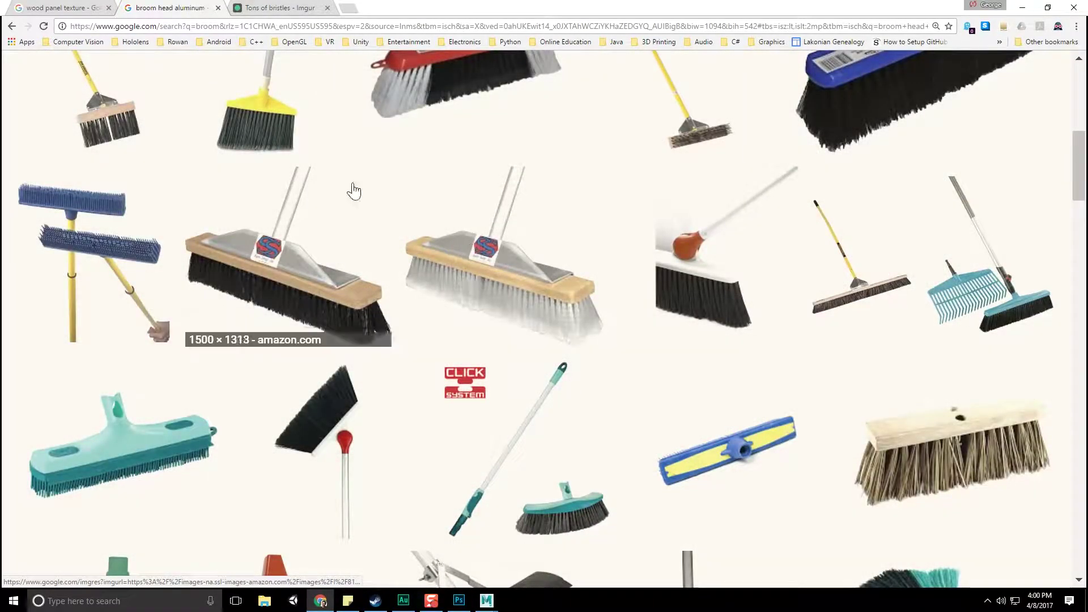
Return to Photoshop and make one rectangular selection around the three empty UV sections below the bristles.
{"action": "key", "text": "ctrl+Tab"}
{"action": "left_click", "coordinate": [1019, 7]}
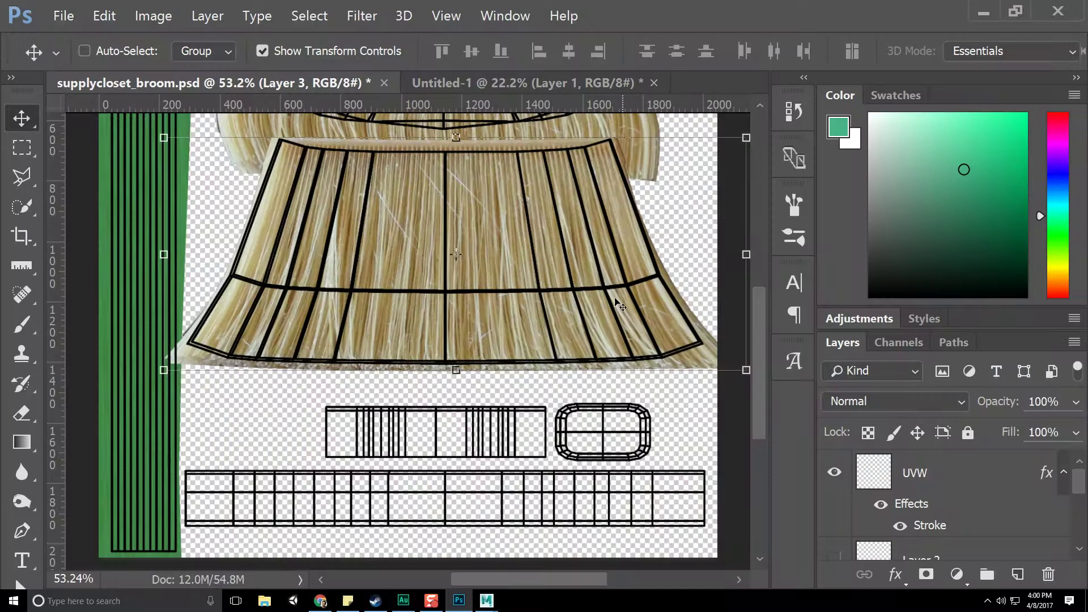
{"action": "left_click", "coordinate": [23, 147]}
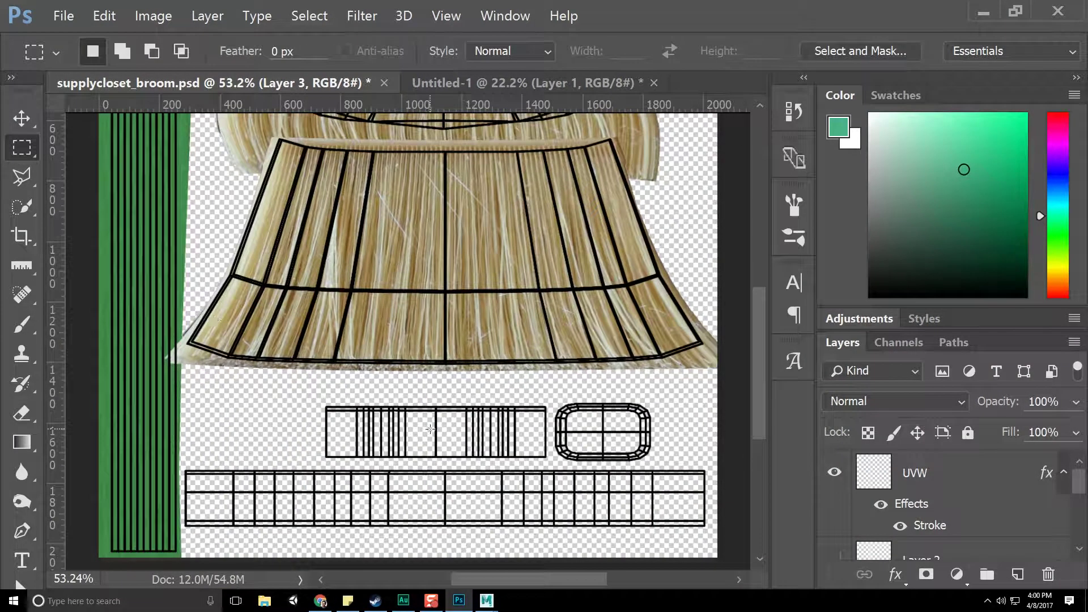
{"action": "left_click_drag", "start_coordinate": [712, 536], "coordinate": [181, 396]}
Add a new layer directly above Layer 3 and rename it Aluminum.
{"action": "scroll", "coordinate": [968, 456], "scroll_direction": "down", "scroll_amount": 3}
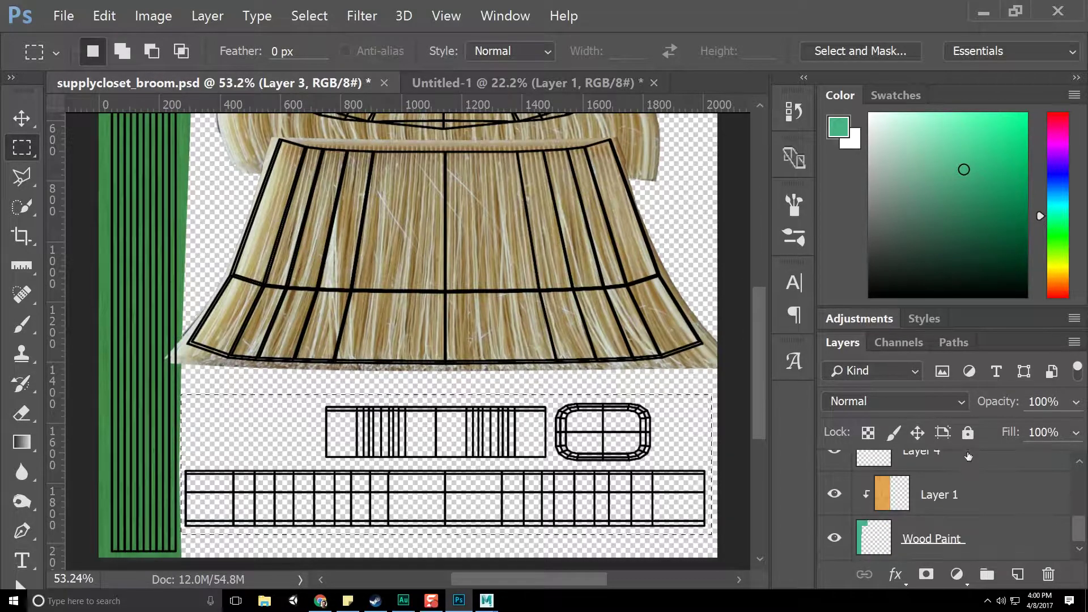
{"action": "scroll", "coordinate": [996, 509], "scroll_direction": "up", "scroll_amount": 3}
{"action": "scroll", "coordinate": [996, 511], "scroll_direction": "down", "scroll_amount": 2}
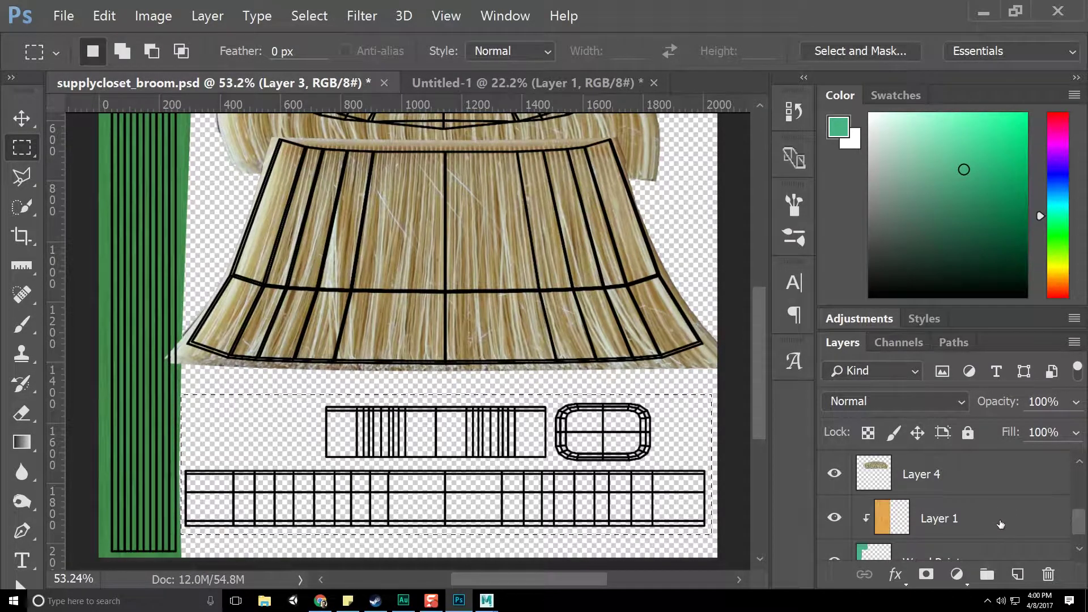
{"action": "left_click", "coordinate": [1018, 574]}
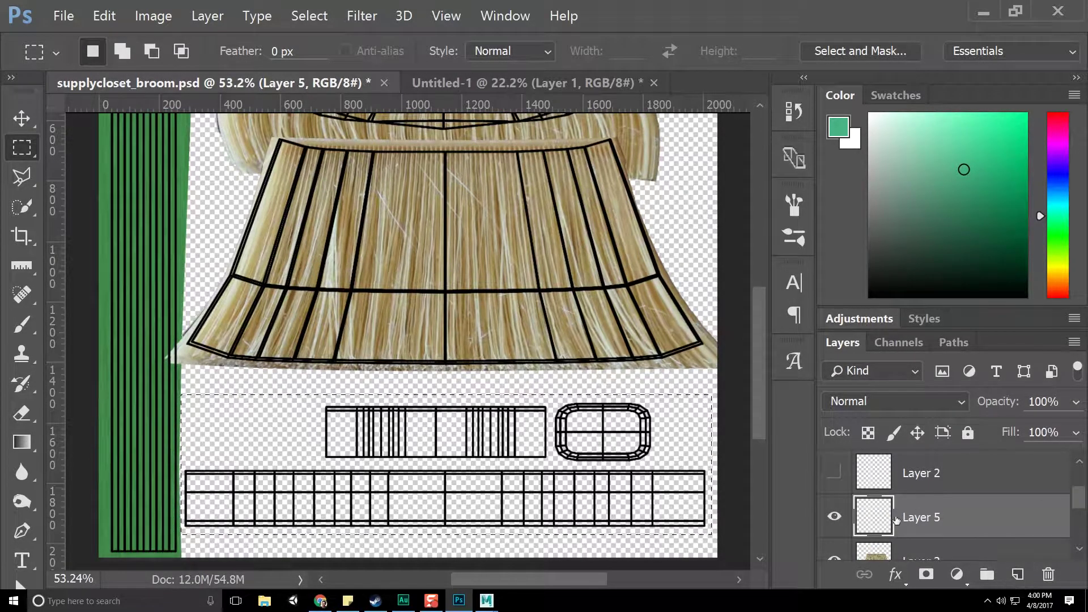
{"action": "double_click", "coordinate": [921, 517]}
{"action": "type", "text": "Aluminum"}
{"action": "key", "text": "Return"}
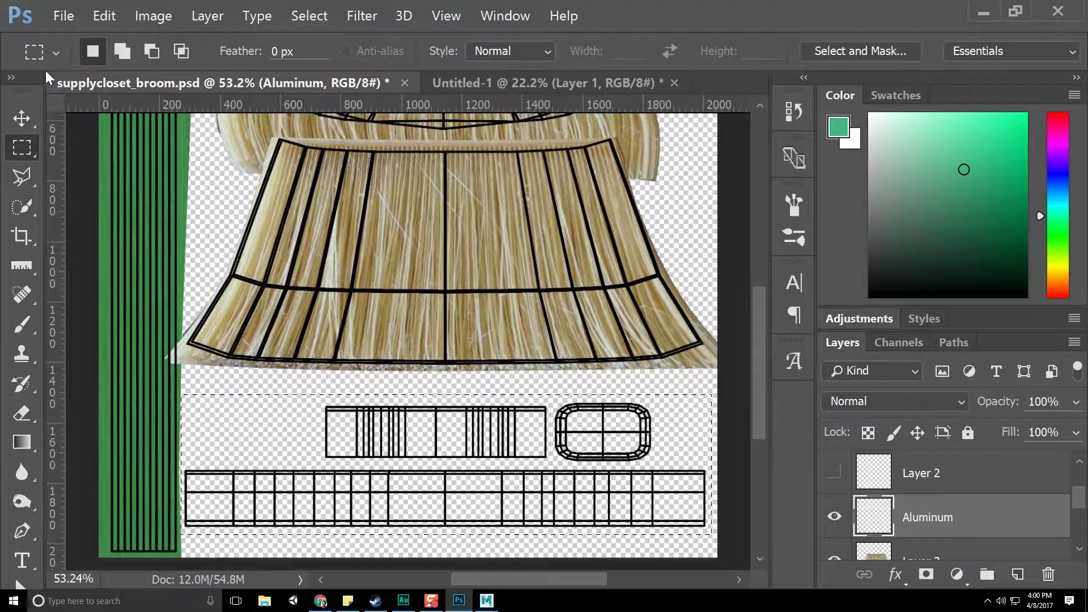
{"action": "scroll", "coordinate": [24, 449], "scroll_direction": "down", "scroll_amount": 1}
{"action": "scroll", "coordinate": [42, 524], "scroll_direction": "down", "scroll_amount": 1}
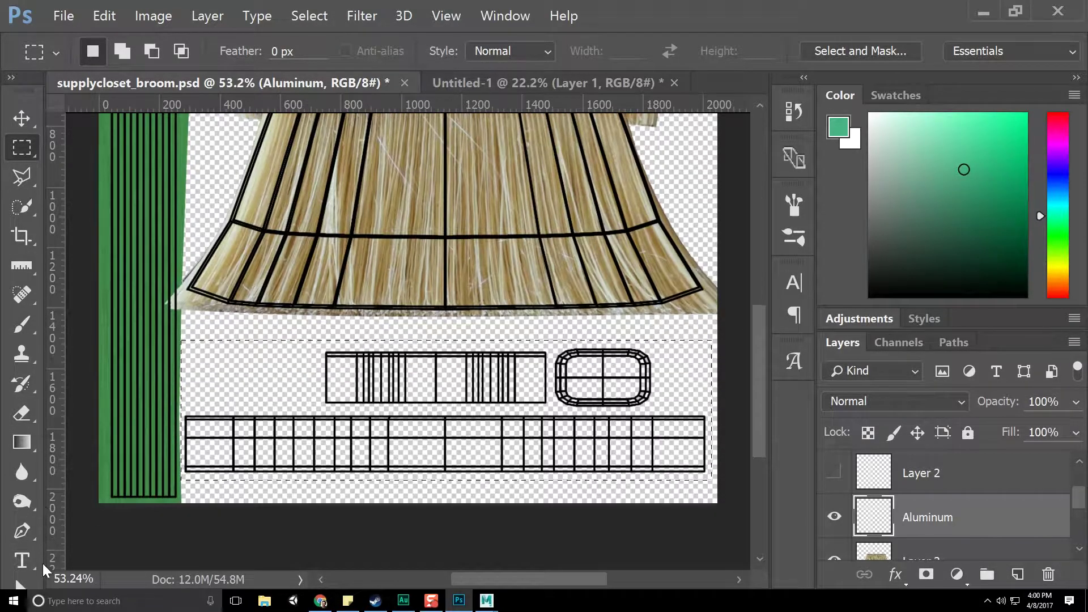
{"action": "left_click_drag", "start_coordinate": [35, 80], "coordinate": [114, 18]}
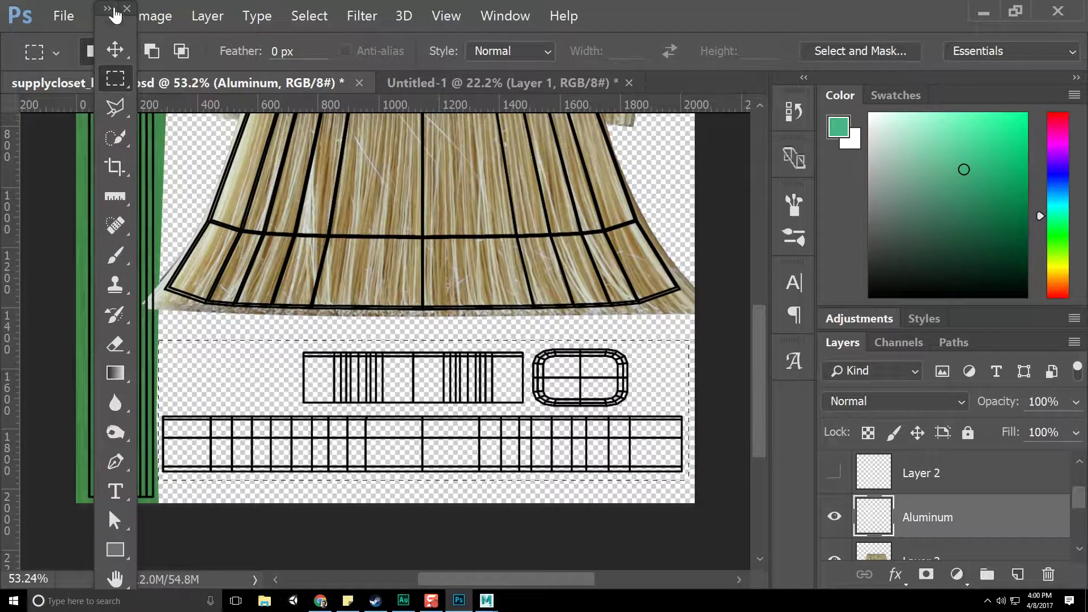
{"action": "left_click_drag", "start_coordinate": [121, 20], "coordinate": [11, 127]}
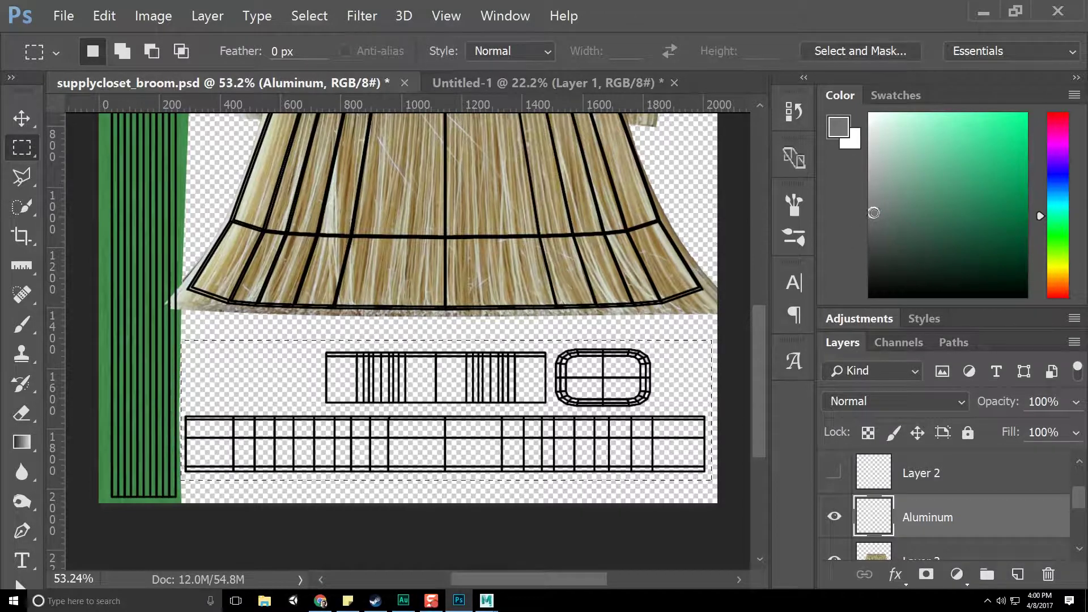
Set the foreground colour to a medium grey and fill the selection on the Aluminum layer with it.
{"action": "left_click_drag", "start_coordinate": [876, 215], "coordinate": [878, 204]}
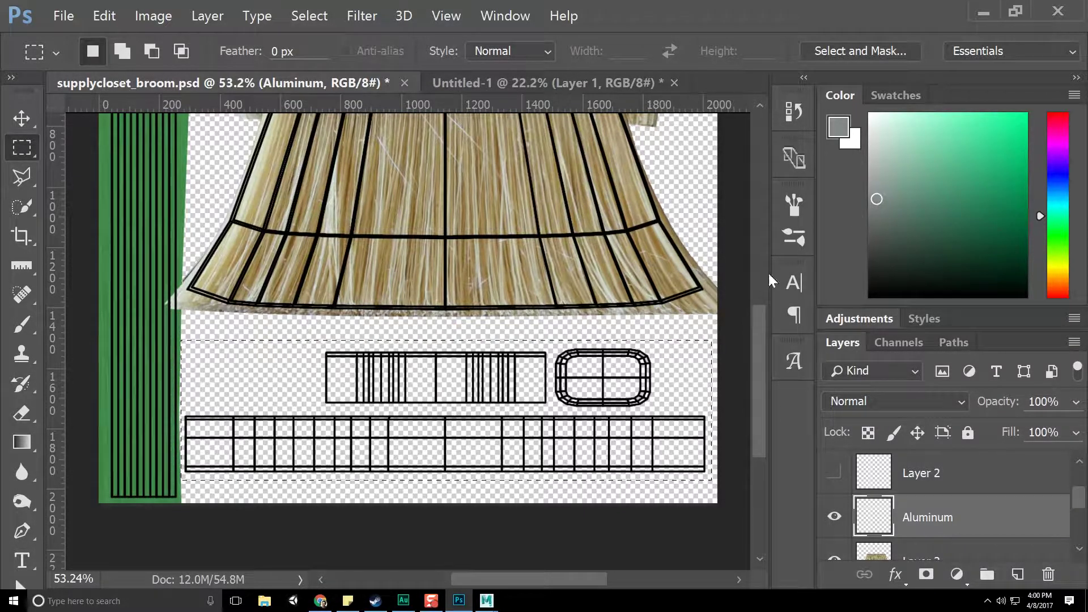
{"action": "key", "text": "shift+F5"}
{"action": "key", "text": "Return"}
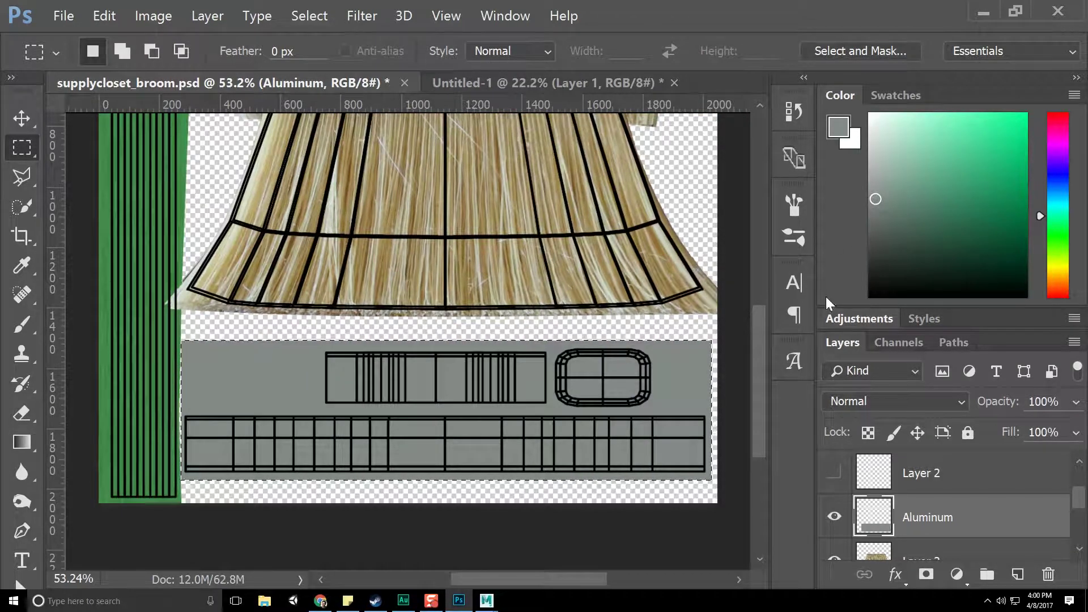
Apply a low amount of monochromatic Gaussian noise to the grey fill with the Add Noise filter.
{"action": "left_click", "coordinate": [371, 16]}
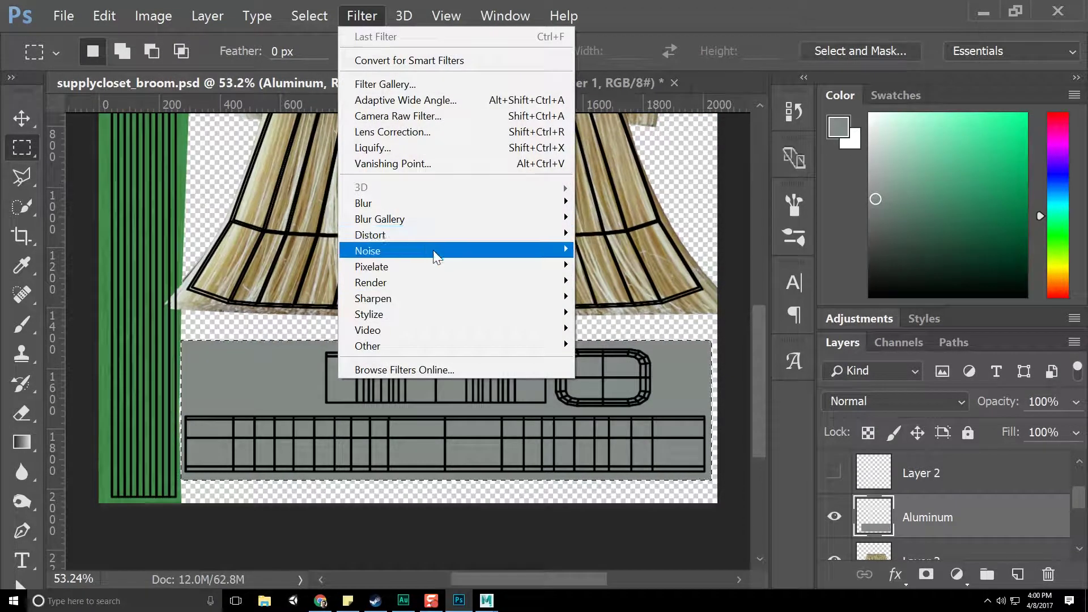
{"action": "mouse_move", "coordinate": [434, 250]}
{"action": "left_click", "coordinate": [270, 251]}
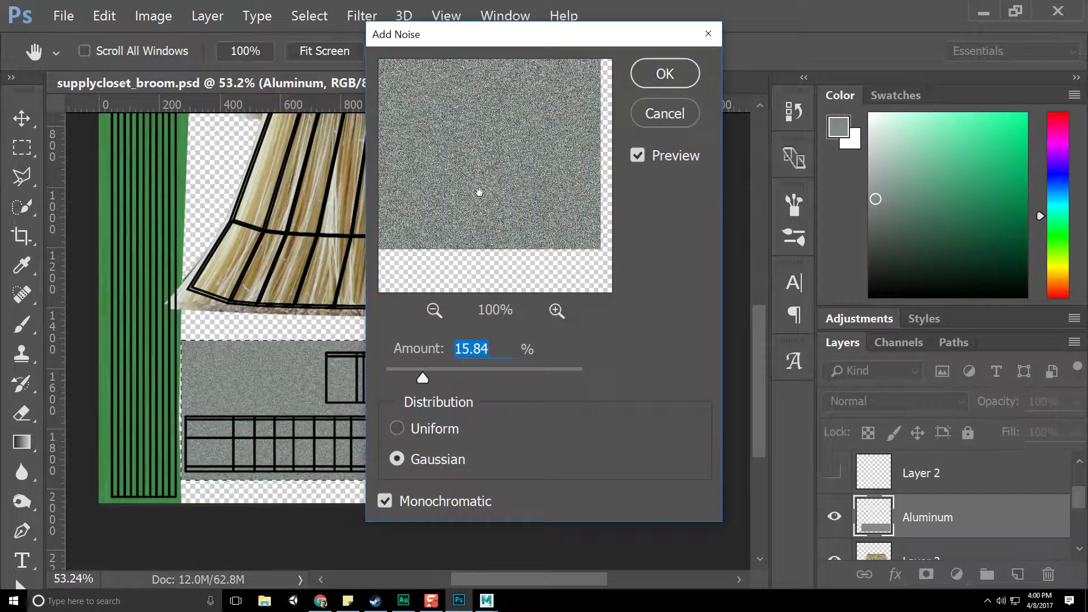
{"action": "left_click_drag", "start_coordinate": [405, 372], "coordinate": [396, 373]}
{"action": "left_click", "coordinate": [677, 82]}
Apply a vertical Motion Blur at an angle of -90° to the noisy grey fill.
{"action": "left_click", "coordinate": [363, 17]}
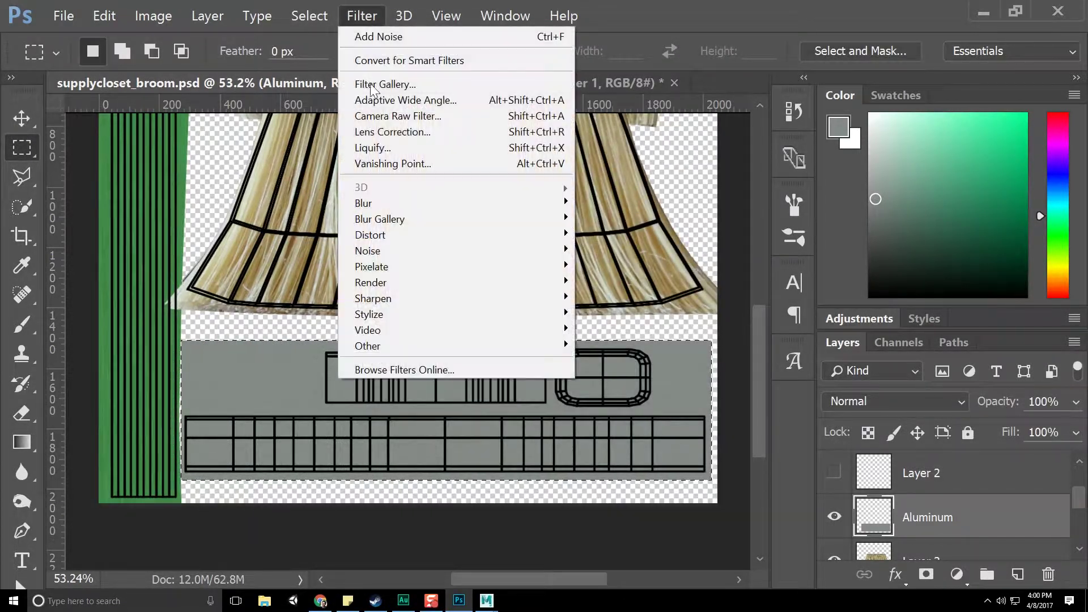
{"action": "mouse_move", "coordinate": [440, 219]}
{"action": "mouse_move", "coordinate": [414, 206]}
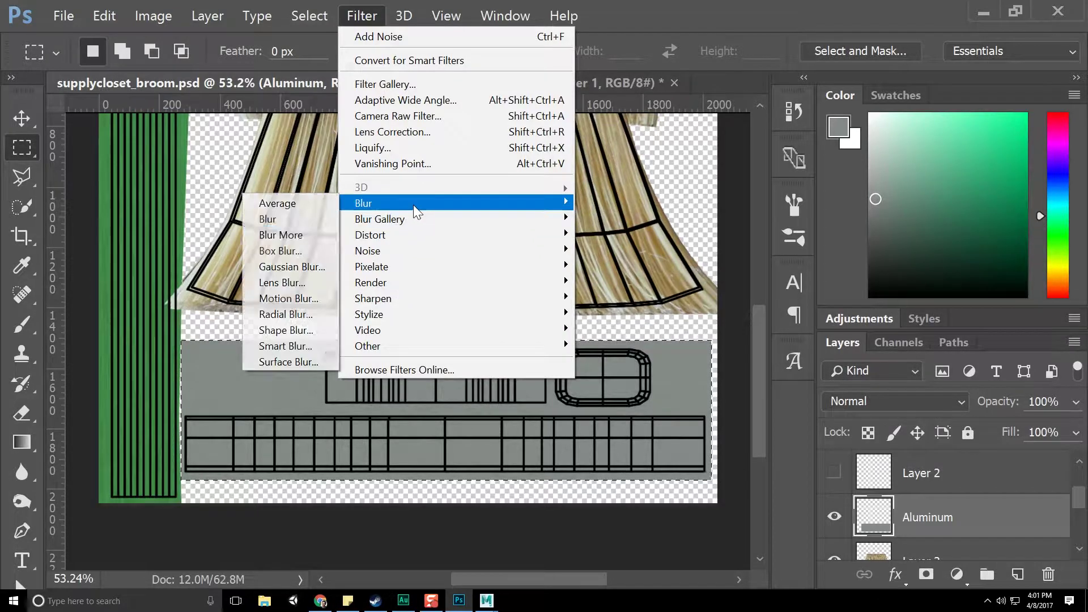
{"action": "left_click", "coordinate": [306, 299]}
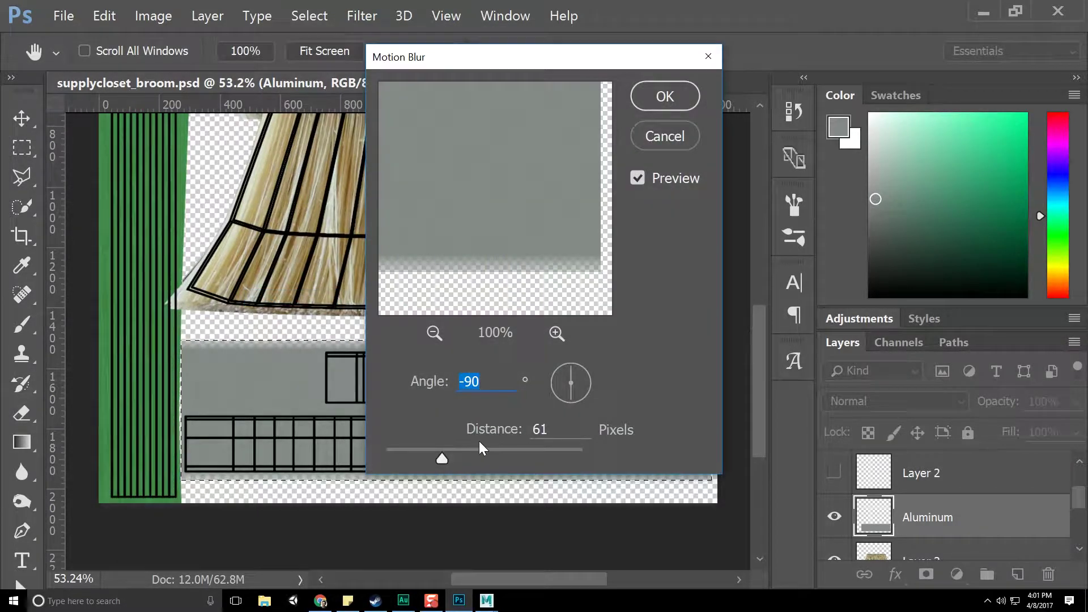
{"action": "mouse_move", "coordinate": [574, 391]}
{"action": "left_mouse_down"}
{"action": "mouse_move", "coordinate": [590, 386]}
{"action": "mouse_move", "coordinate": [570, 402]}
{"action": "left_mouse_up"}
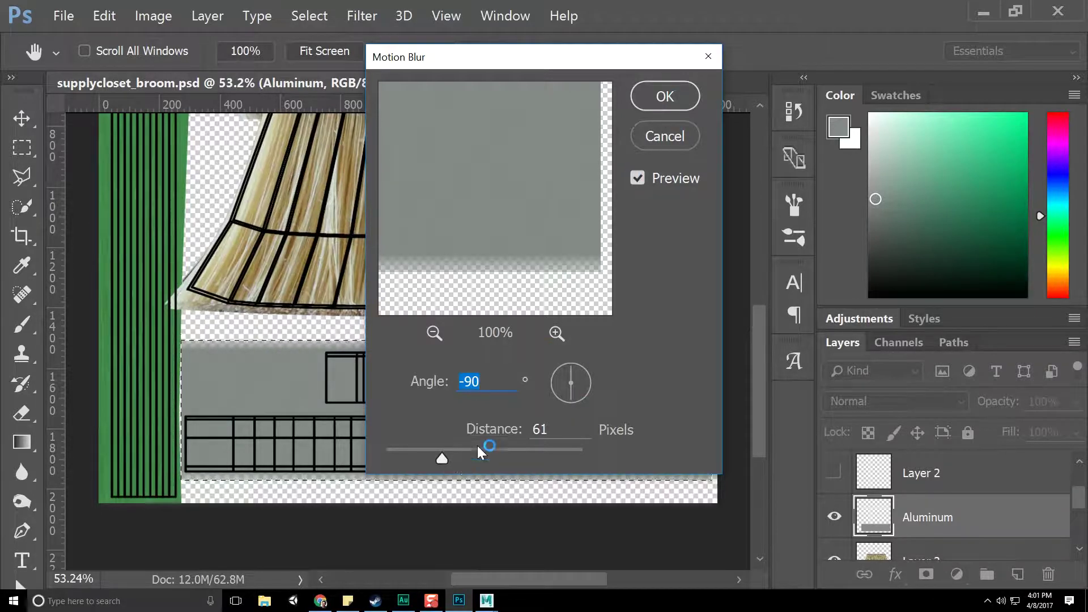
{"action": "left_click_drag", "start_coordinate": [437, 456], "coordinate": [434, 456]}
{"action": "left_click", "coordinate": [665, 97]}
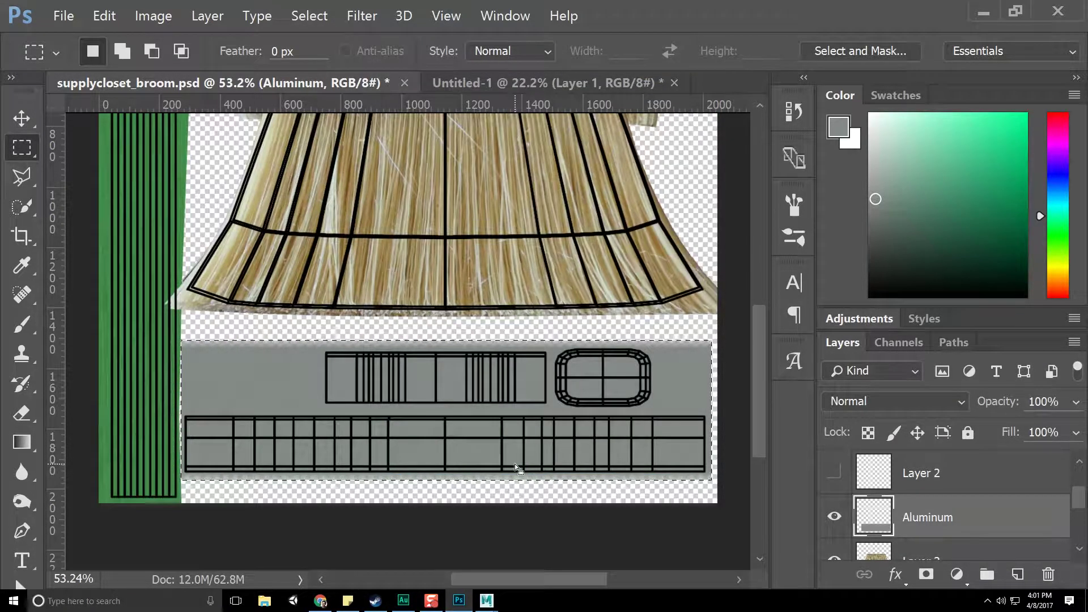
Increase the grey fill's contrast with Levels, using input levels of 92, 1.00 and 180.
{"action": "key", "text": "ctrl+l"}
{"action": "left_click_drag", "start_coordinate": [637, 291], "coordinate": [719, 293]}
{"action": "left_click_drag", "start_coordinate": [879, 295], "coordinate": [840, 291]}
{"action": "left_click_drag", "start_coordinate": [720, 291], "coordinate": [741, 290]}
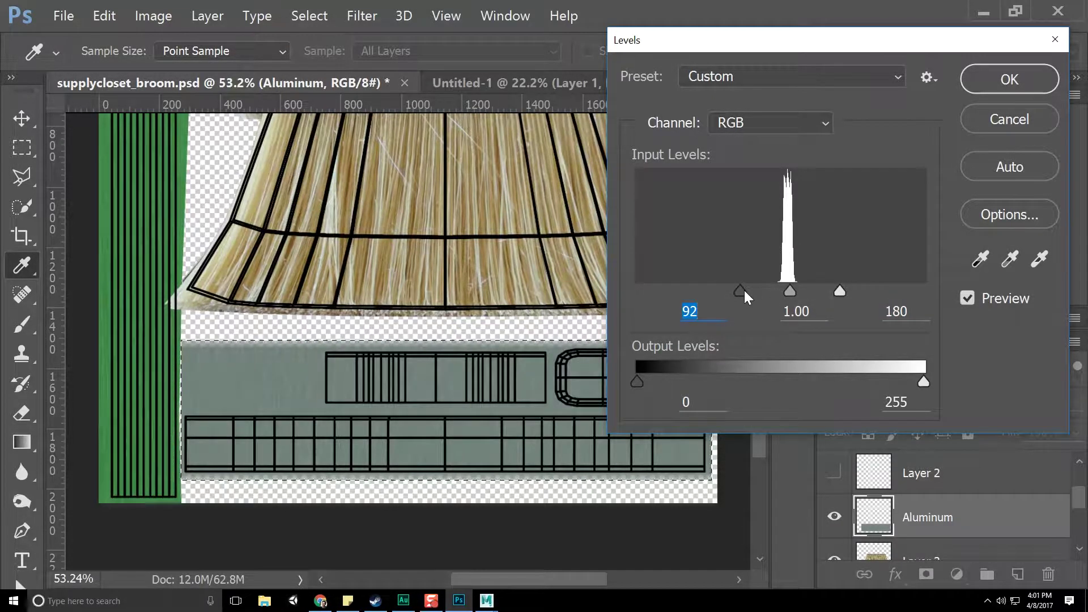
{"action": "left_click", "coordinate": [1001, 82]}
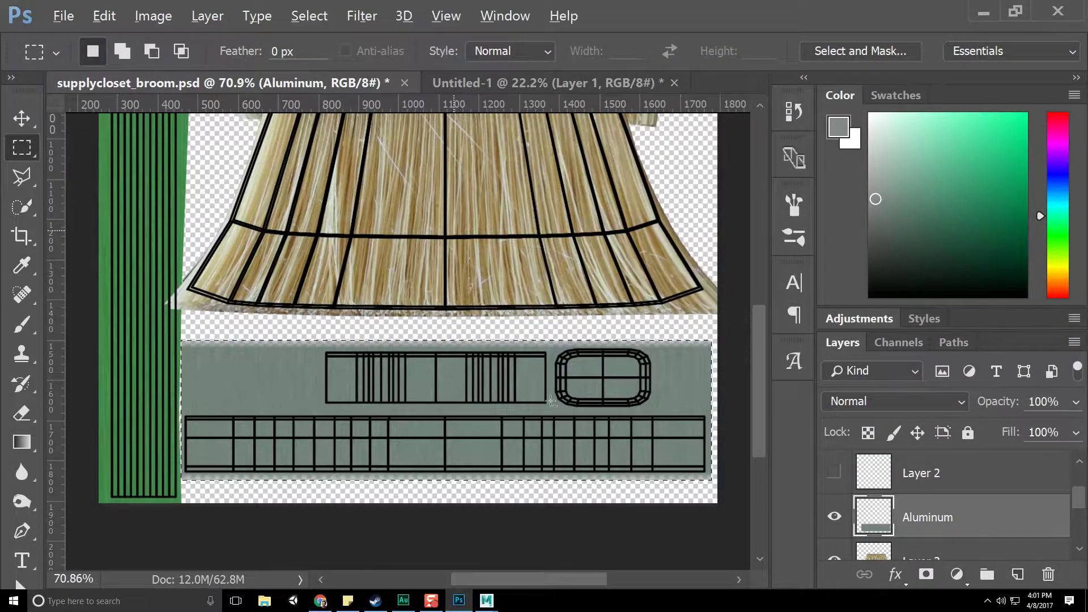
Reduce the green tint of the aluminum area with Hue/Saturation and clear the selection.
{"action": "scroll", "coordinate": [558, 377], "scroll_direction": "up", "scroll_amount": 2, "text": "alt"}
{"action": "scroll", "coordinate": [539, 425], "scroll_direction": "up", "scroll_amount": 1, "text": "alt"}
{"action": "scroll", "coordinate": [539, 425], "scroll_direction": "down", "scroll_amount": 2, "text": "alt"}
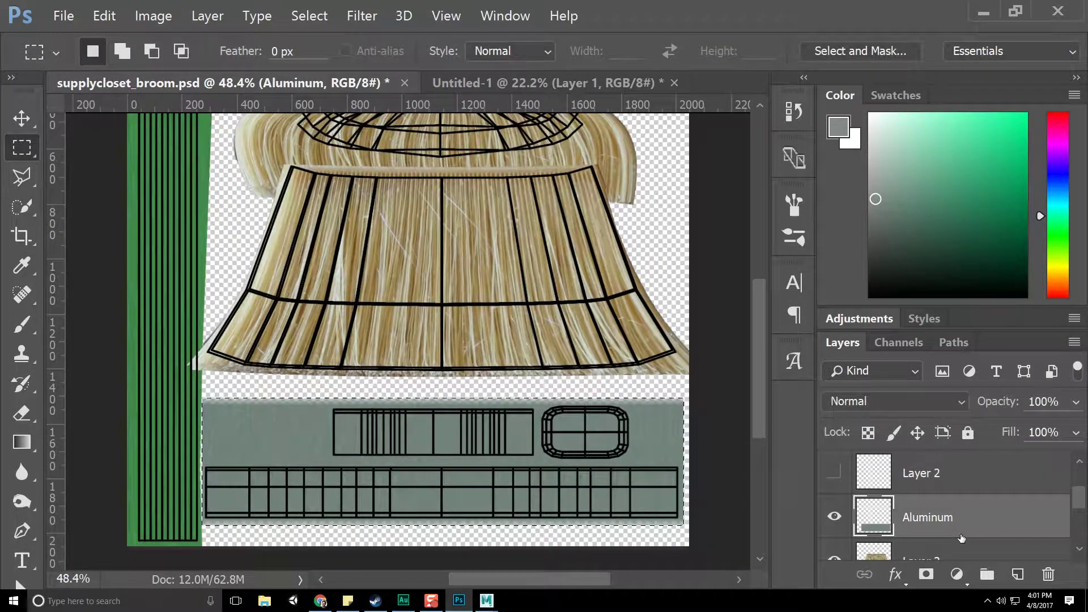
{"action": "key", "text": "ctrl+u"}
{"action": "left_click", "coordinate": [530, 269]}
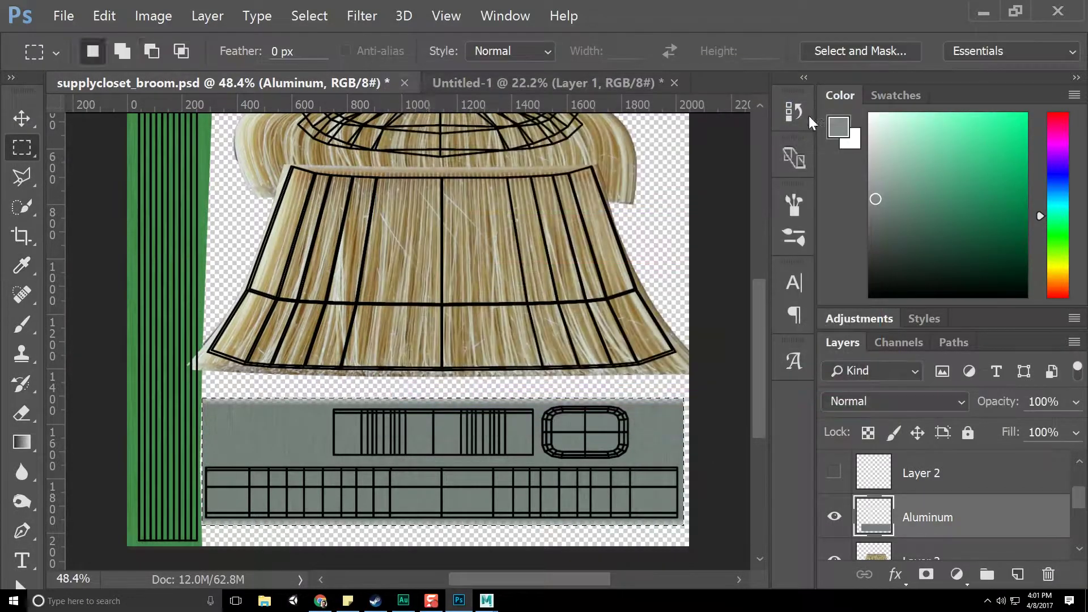
{"action": "scroll", "coordinate": [431, 323], "scroll_direction": "down", "scroll_amount": 1, "text": "alt"}
{"action": "left_click", "coordinate": [451, 448]}
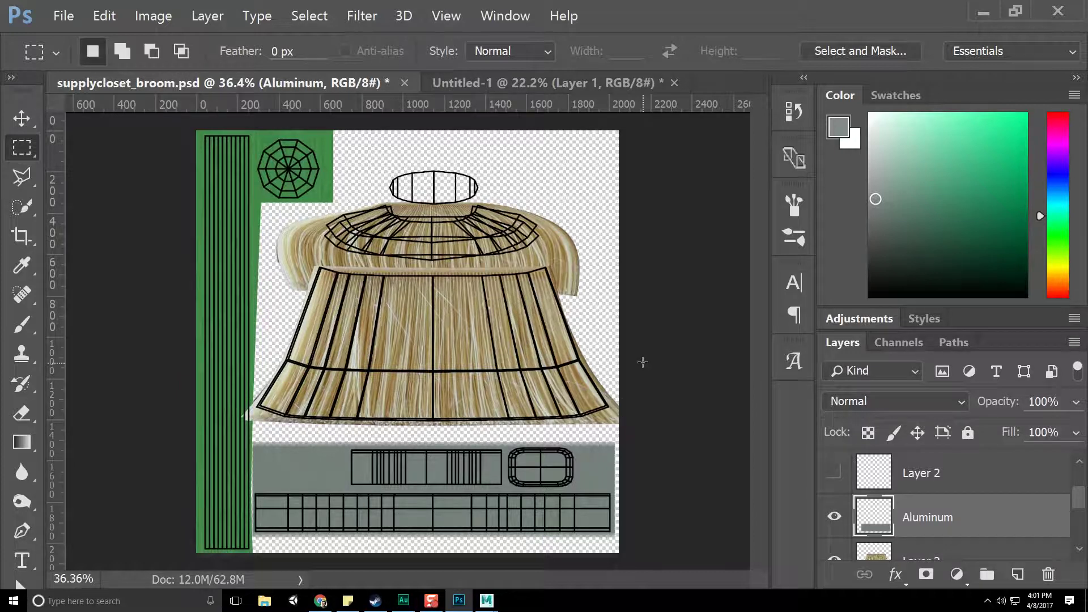
Add a new layer and move it to the bottom of the layer stack, below Wood Paint.
{"action": "scroll", "coordinate": [1036, 502], "scroll_direction": "down", "scroll_amount": 3}
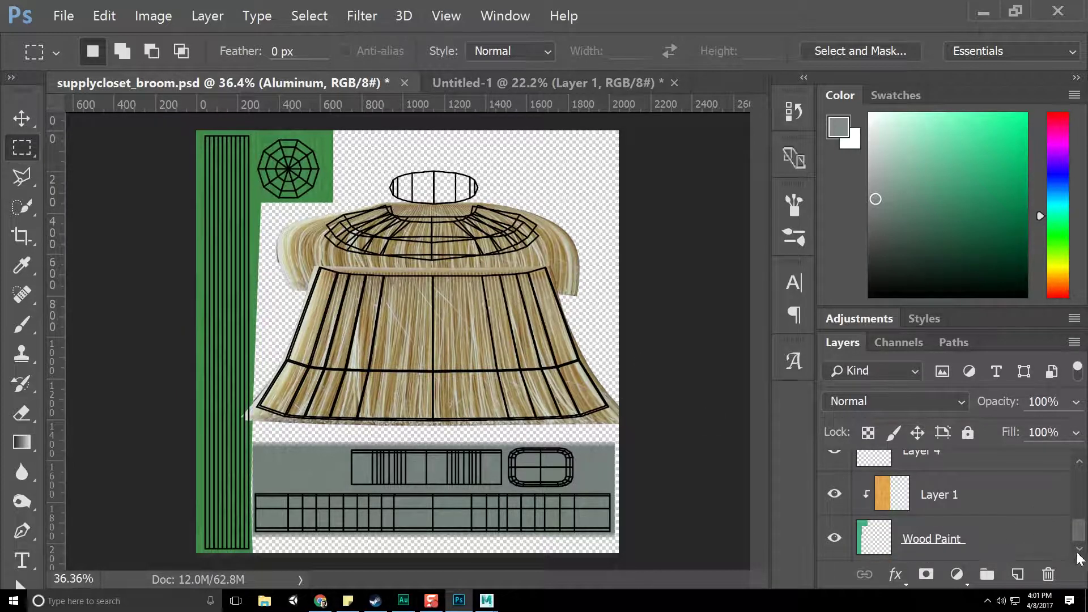
{"action": "left_click", "coordinate": [1021, 576]}
{"action": "mouse_move", "coordinate": [1079, 502]}
{"action": "left_mouse_down"}
{"action": "mouse_move", "coordinate": [1079, 526]}
{"action": "mouse_move", "coordinate": [1079, 509]}
{"action": "left_mouse_up"}
{"action": "scroll", "coordinate": [1002, 477], "scroll_direction": "up", "scroll_amount": 1}
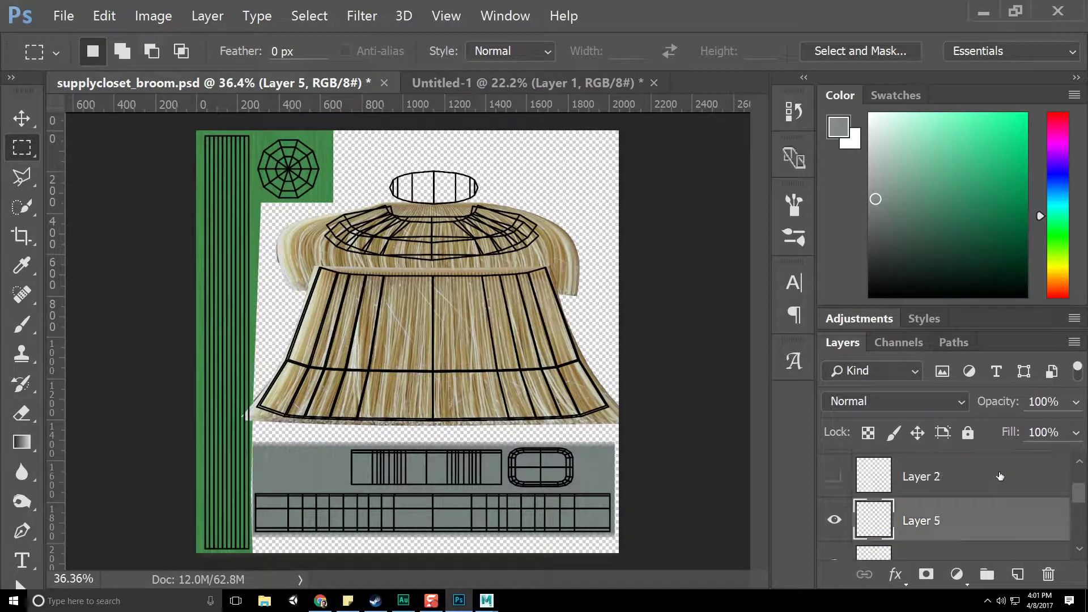
{"action": "left_click_drag", "start_coordinate": [1014, 535], "coordinate": [1019, 549]}
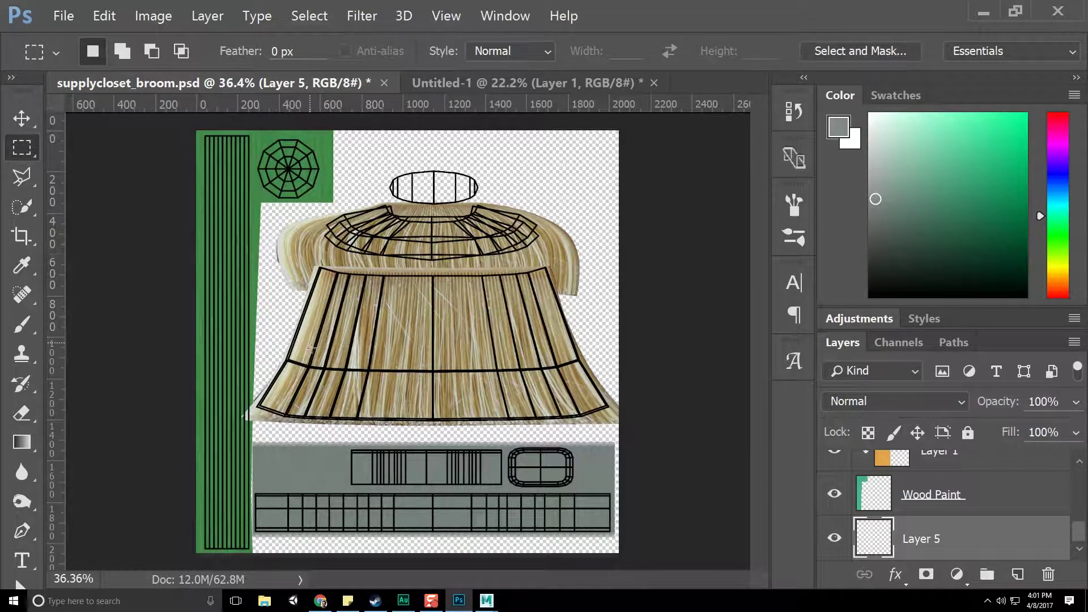
{"action": "key", "text": "i"}
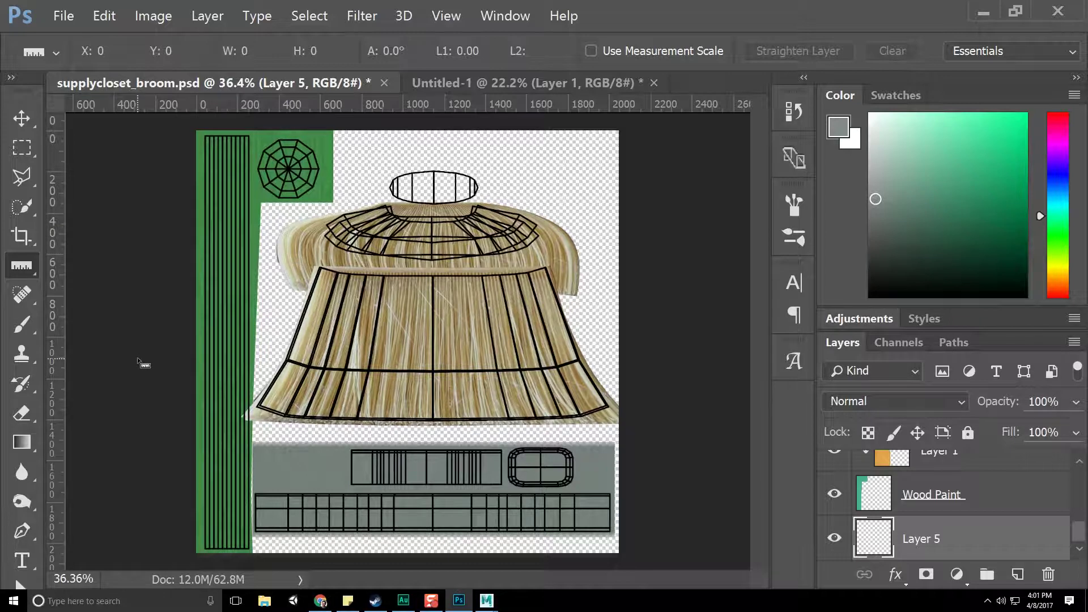
Paint the whole bottom layer solid grey with the Brush, enlarging it to 1100 px to cover the canvas.
{"action": "key", "text": "b"}
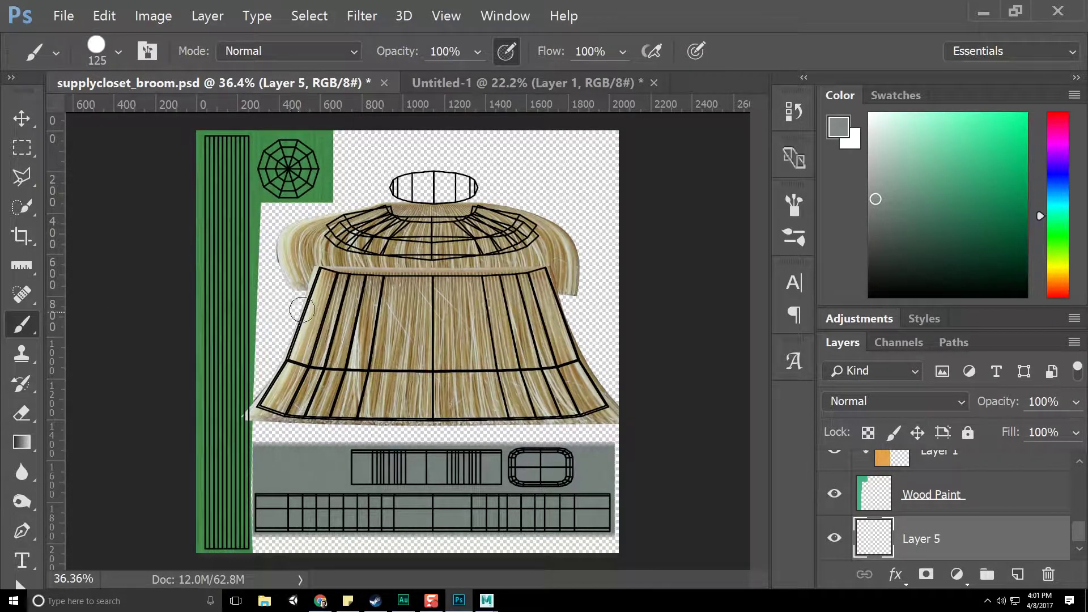
{"action": "key", "text": "i"}
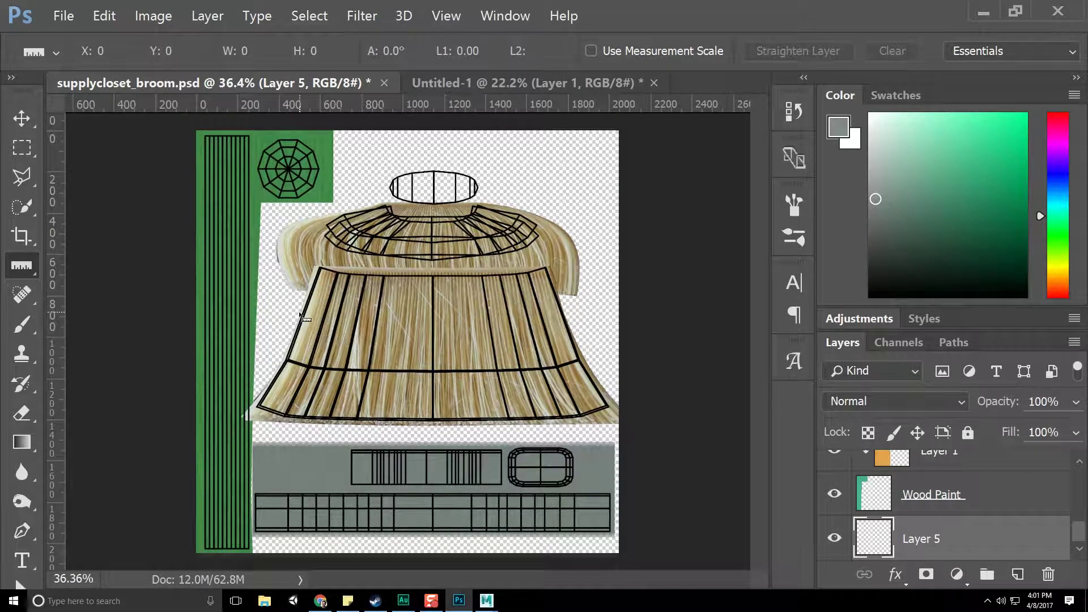
{"action": "key", "text": "b"}
{"action": "mouse_move", "coordinate": [292, 306]}
{"action": "left_mouse_down"}
{"action": "mouse_move", "coordinate": [281, 332]}
{"action": "mouse_move", "coordinate": [290, 302]}
{"action": "left_mouse_up"}
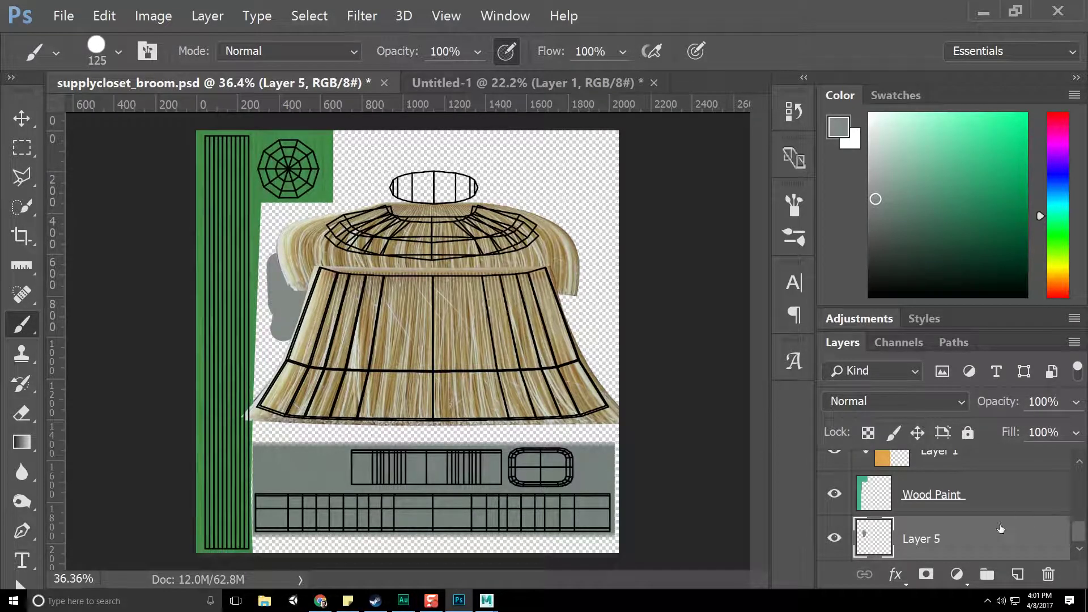
{"action": "mouse_move", "coordinate": [213, 441]}
{"action": "left_mouse_down"}
{"action": "mouse_move", "coordinate": [292, 435]}
{"action": "mouse_move", "coordinate": [245, 461]}
{"action": "left_mouse_up"}
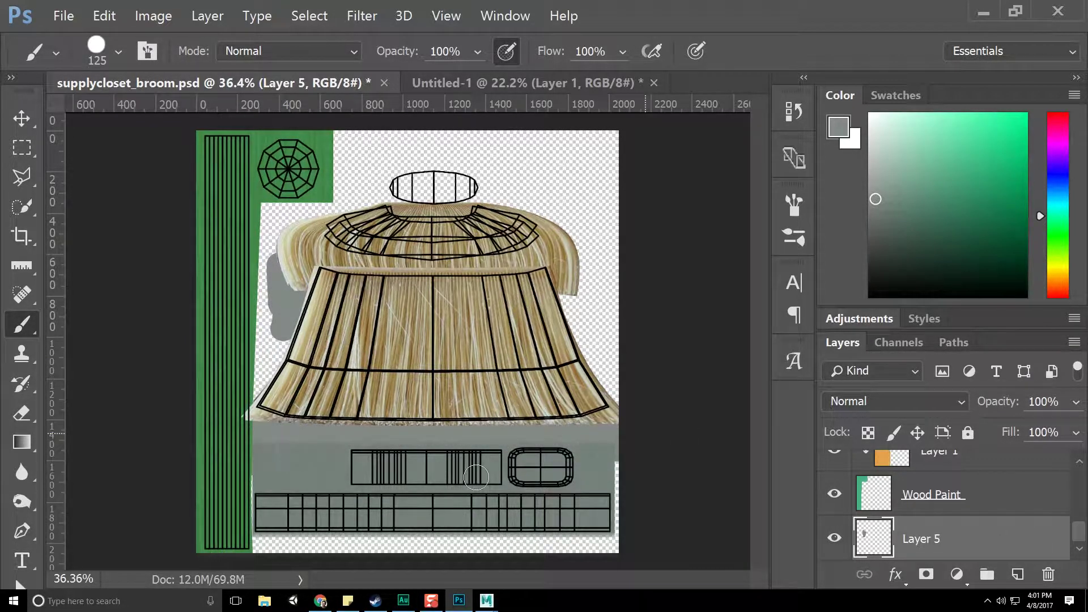
{"action": "mouse_move", "coordinate": [347, 501]}
{"action": "left_mouse_down"}
{"action": "mouse_move", "coordinate": [115, 560]}
{"action": "mouse_move", "coordinate": [720, 498]}
{"action": "mouse_move", "coordinate": [457, 519]}
{"action": "left_mouse_up"}
{"action": "mouse_move", "coordinate": [358, 467]}
{"action": "left_mouse_down"}
{"action": "mouse_move", "coordinate": [50, 400]}
{"action": "mouse_move", "coordinate": [610, 323]}
{"action": "mouse_move", "coordinate": [453, 311]}
{"action": "mouse_move", "coordinate": [318, 340]}
{"action": "mouse_move", "coordinate": [559, 190]}
{"action": "mouse_move", "coordinate": [410, 230]}
{"action": "mouse_move", "coordinate": [212, 440]}
{"action": "mouse_move", "coordinate": [436, 380]}
{"action": "left_mouse_up"}
{"action": "key", "text": "bracketright"}
{"action": "key", "text": "bracketright"}
{"action": "key", "text": "bracketright"}
{"action": "key", "text": "bracketright"}
{"action": "key", "text": "bracketright"}
{"action": "key", "text": "bracketright"}
{"action": "key", "text": "bracketright"}
{"action": "key", "text": "bracketright"}
{"action": "key", "text": "bracketright"}
{"action": "key", "text": "bracketright"}
{"action": "key", "text": "bracketright"}
{"action": "key", "text": "bracketright"}
{"action": "key", "text": "bracketright"}
{"action": "key", "text": "bracketright"}
{"action": "key", "text": "bracketright"}
{"action": "key", "text": "bracketright"}
{"action": "key", "text": "bracketright"}
Sample the pale straw color at the bristles' edge and paint it around both bristle sections with a 400 px brush.
{"action": "key", "text": "i"}
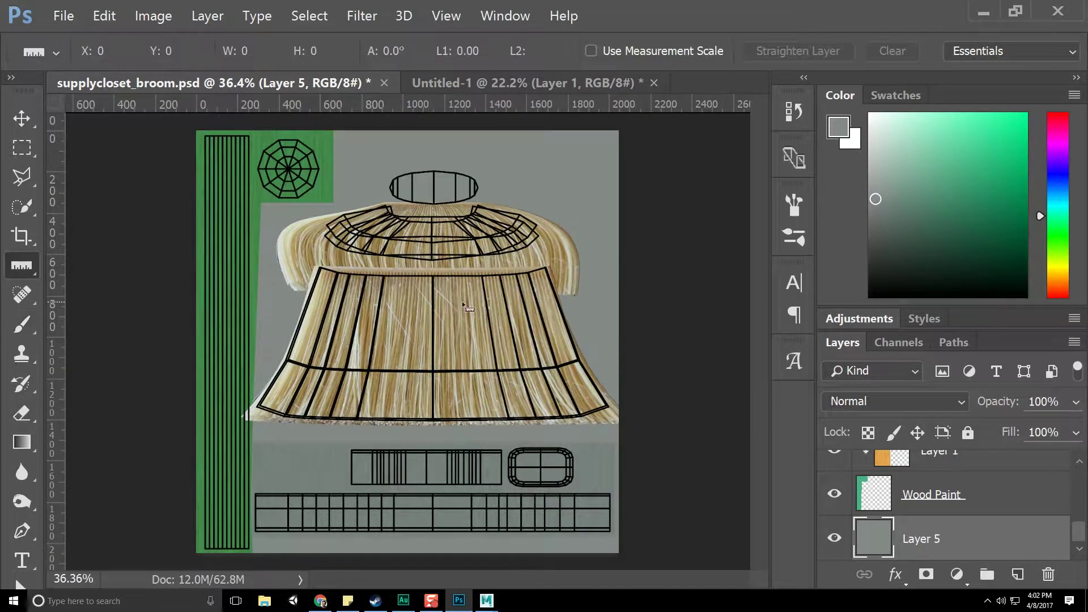
{"action": "right_click", "coordinate": [36, 264]}
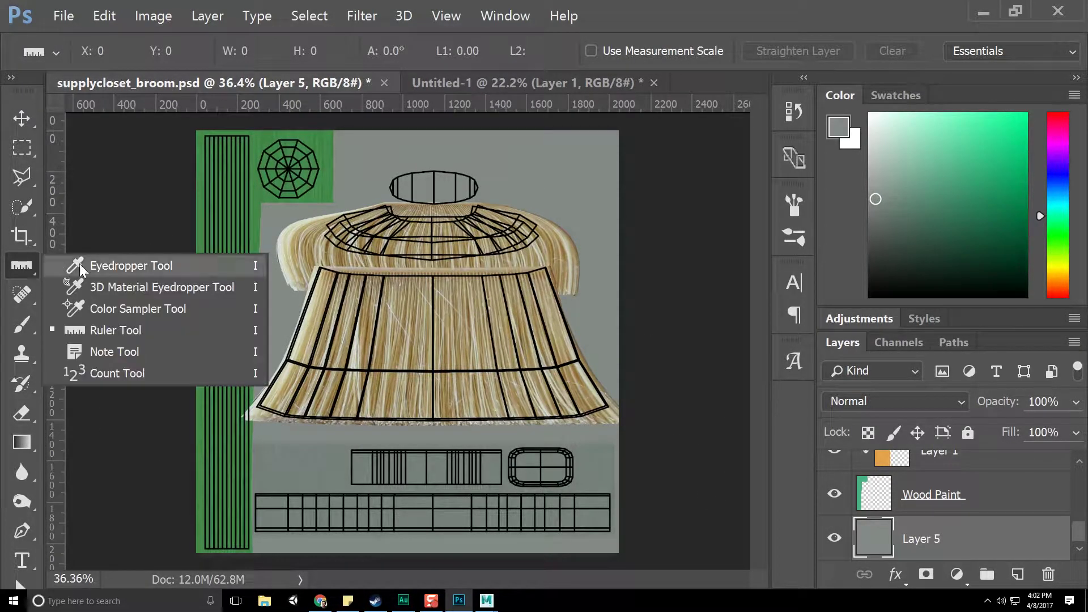
{"action": "left_click", "coordinate": [79, 264]}
{"action": "left_click", "coordinate": [574, 247]}
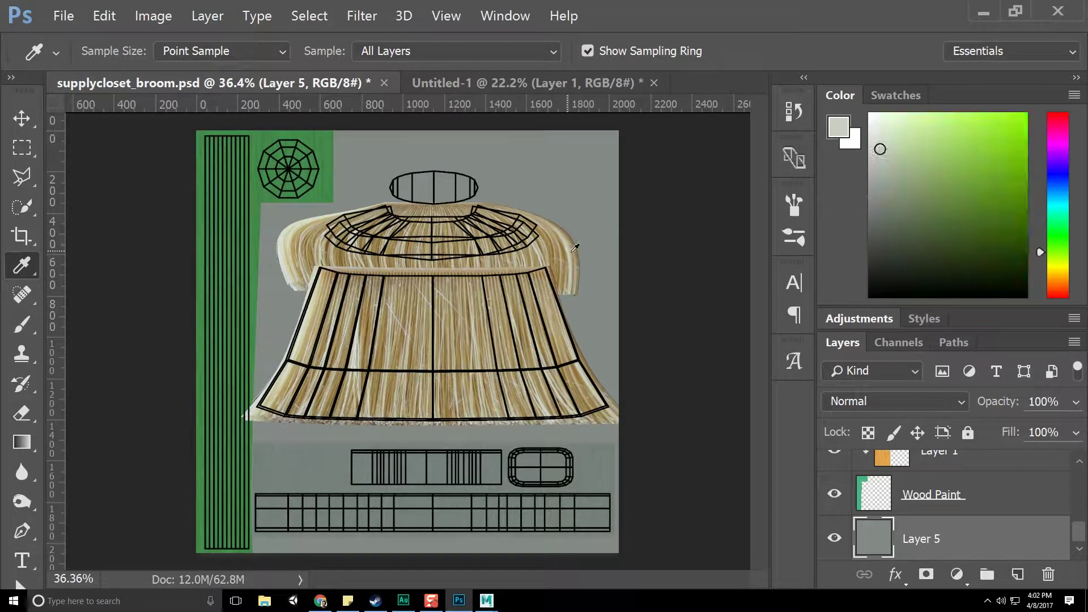
{"action": "key", "text": "b"}
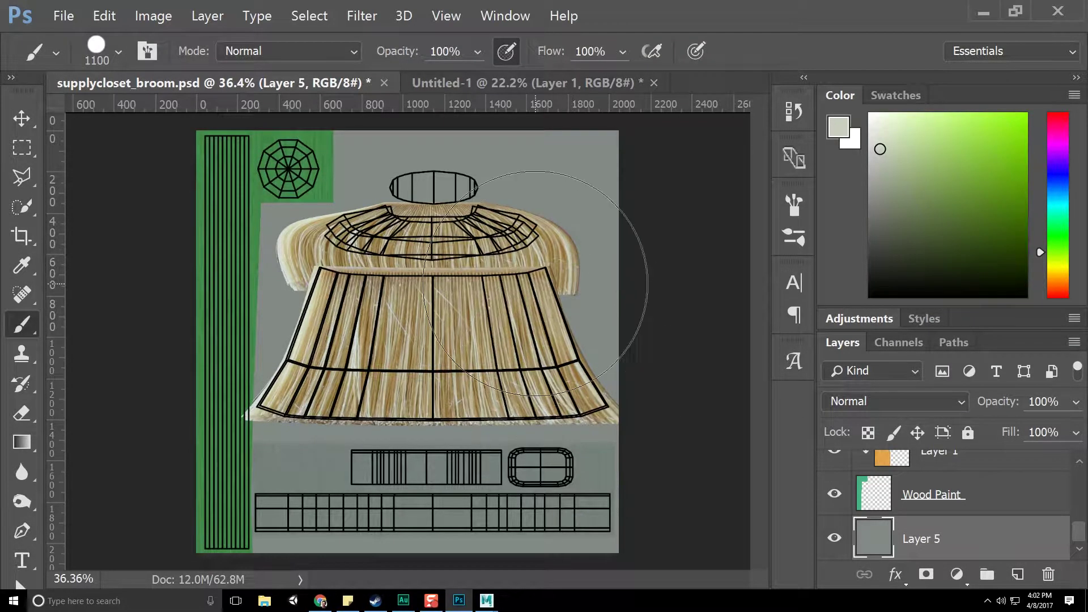
{"action": "key", "text": "bracketleft"}
{"action": "key", "text": "bracketleft"}
{"action": "key", "text": "bracketleft"}
{"action": "key", "text": "bracketleft"}
{"action": "mouse_move", "coordinate": [449, 189]}
{"action": "left_mouse_down"}
{"action": "mouse_move", "coordinate": [397, 190]}
{"action": "mouse_move", "coordinate": [553, 244]}
{"action": "mouse_move", "coordinate": [620, 389]}
{"action": "mouse_move", "coordinate": [486, 381]}
{"action": "mouse_move", "coordinate": [573, 403]}
{"action": "mouse_move", "coordinate": [397, 403]}
{"action": "mouse_move", "coordinate": [272, 383]}
{"action": "mouse_move", "coordinate": [323, 314]}
{"action": "mouse_move", "coordinate": [284, 244]}
{"action": "mouse_move", "coordinate": [323, 176]}
{"action": "left_mouse_up"}
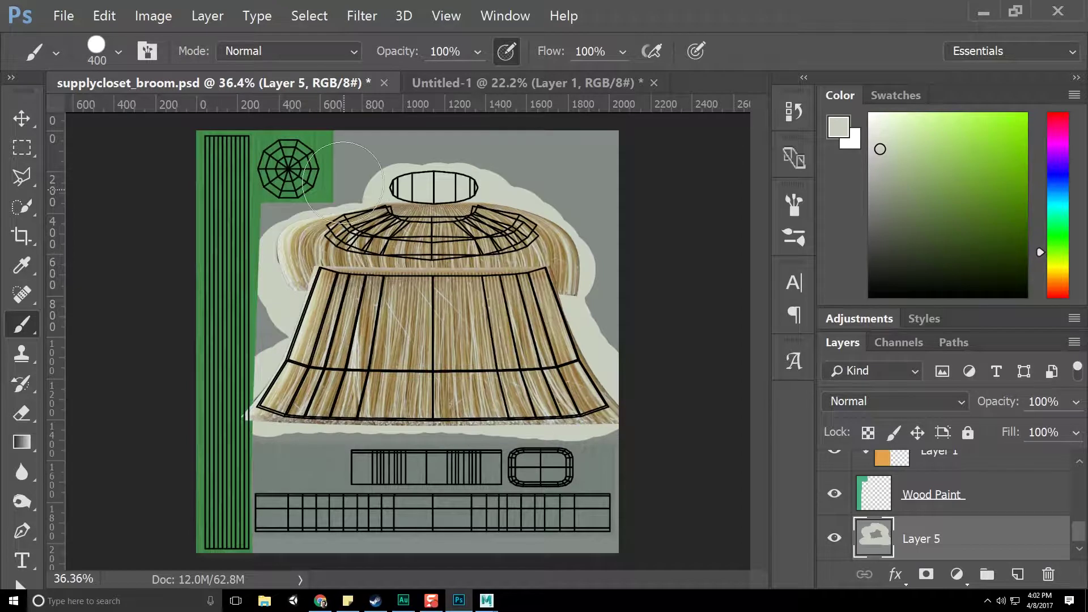
Sample the green of the wood paint and brush it on the bottom layer along the edges of the green handle areas.
{"action": "left_click", "coordinate": [315, 134], "text": "alt"}
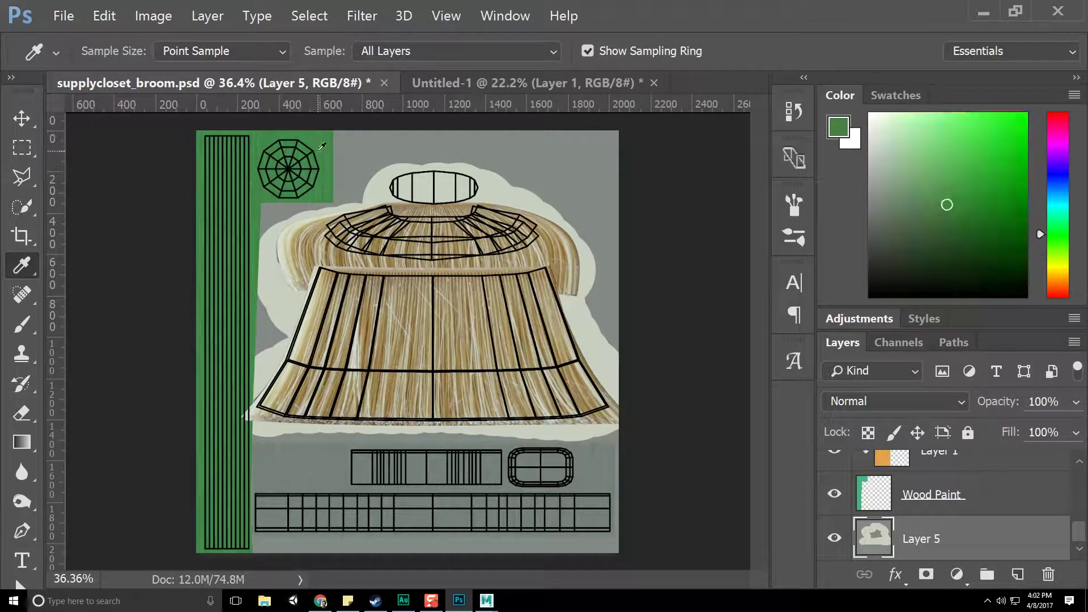
{"action": "mouse_move", "coordinate": [314, 154]}
{"action": "left_mouse_down"}
{"action": "mouse_move", "coordinate": [312, 181]}
{"action": "mouse_move", "coordinate": [244, 193]}
{"action": "mouse_move", "coordinate": [213, 283]}
{"action": "mouse_move", "coordinate": [222, 323]}
{"action": "mouse_move", "coordinate": [206, 451]}
{"action": "mouse_move", "coordinate": [215, 442]}
{"action": "mouse_move", "coordinate": [218, 573]}
{"action": "mouse_move", "coordinate": [271, 429]}
{"action": "left_mouse_up"}
{"action": "scroll", "coordinate": [271, 429], "scroll_direction": "up", "scroll_amount": 3, "text": "alt"}
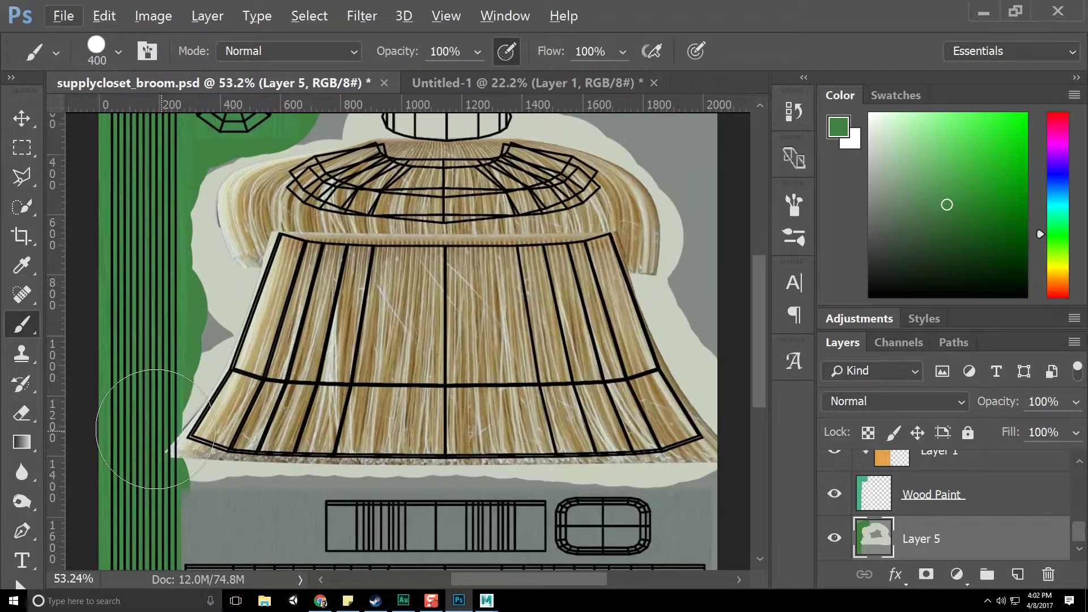
Add a layer mask to Layer 3 and paint it black where the lower bristles overlap the green handle strip.
{"action": "scroll", "coordinate": [996, 545], "scroll_direction": "up", "scroll_amount": 2}
{"action": "scroll", "coordinate": [992, 539], "scroll_direction": "down", "scroll_amount": 4}
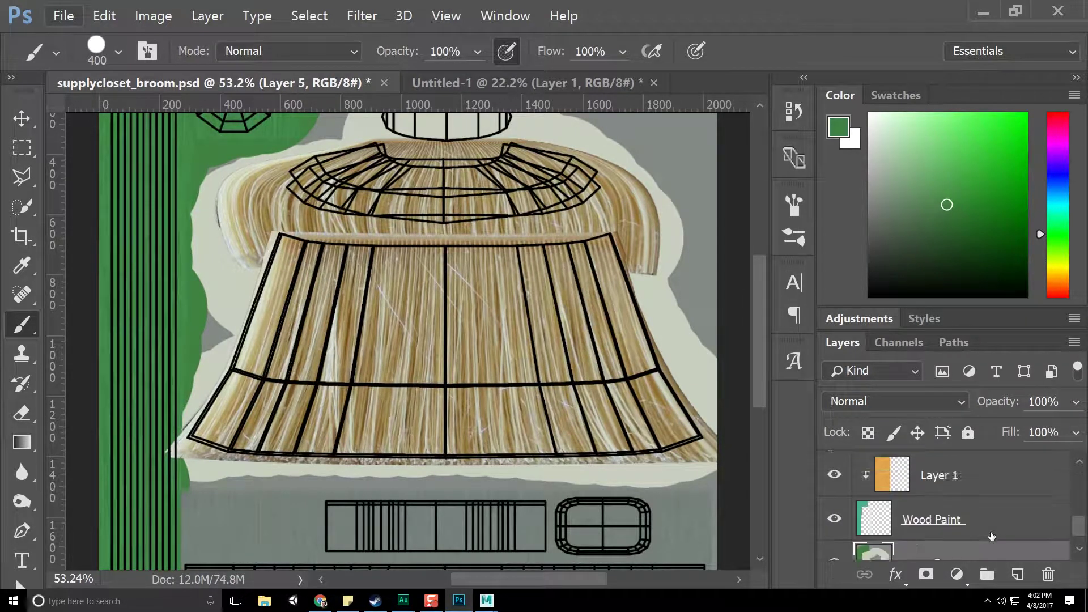
{"action": "scroll", "coordinate": [978, 515], "scroll_direction": "up", "scroll_amount": 2}
{"action": "left_click", "coordinate": [992, 536]}
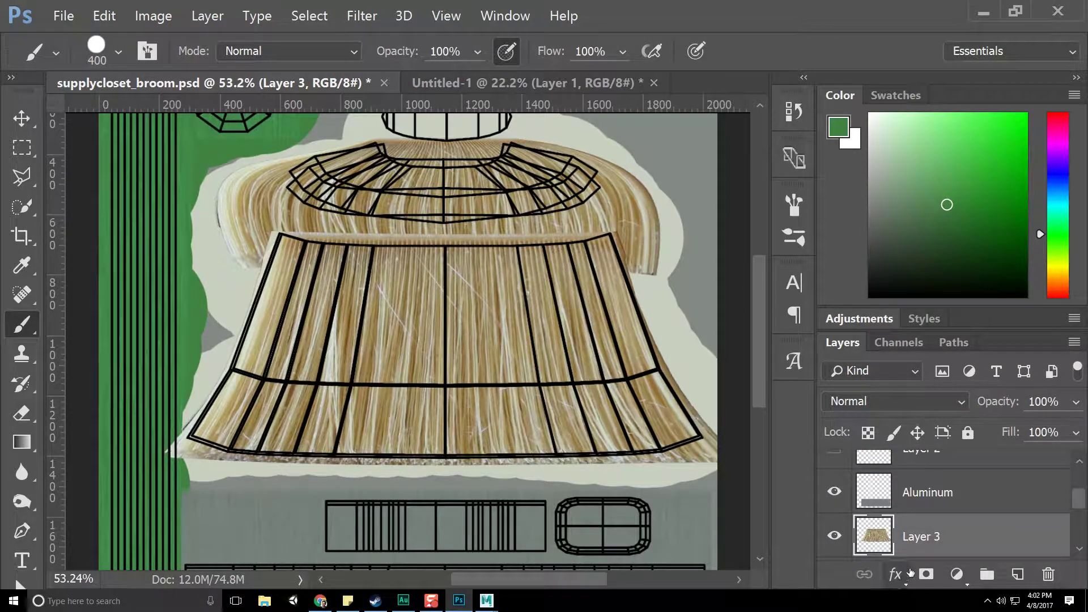
{"action": "left_click", "coordinate": [926, 575]}
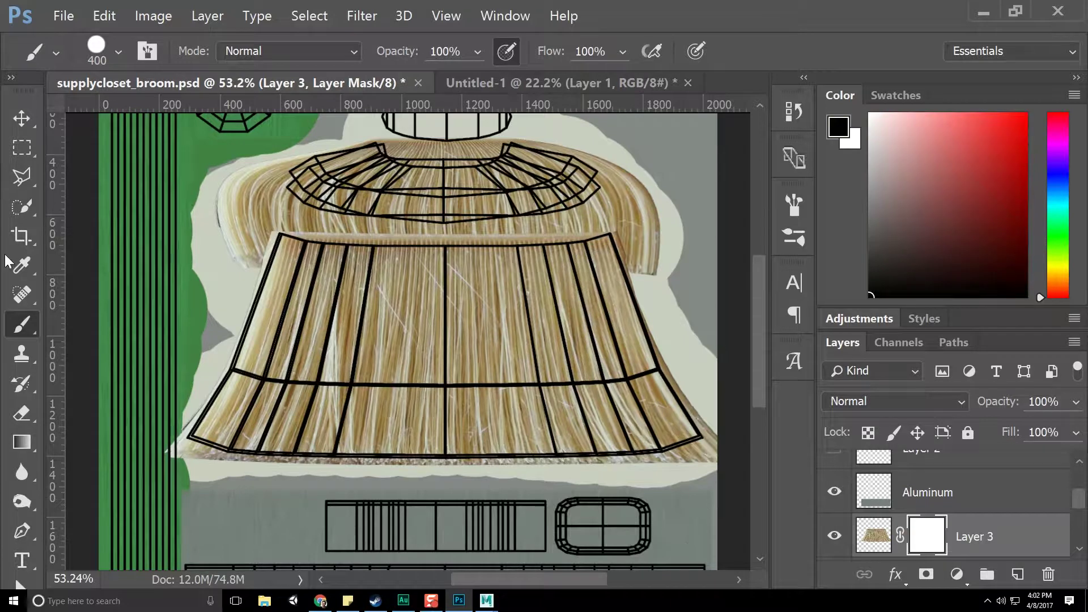
{"action": "left_click", "coordinate": [123, 473]}
{"action": "left_click_drag", "start_coordinate": [124, 473], "coordinate": [141, 500]}
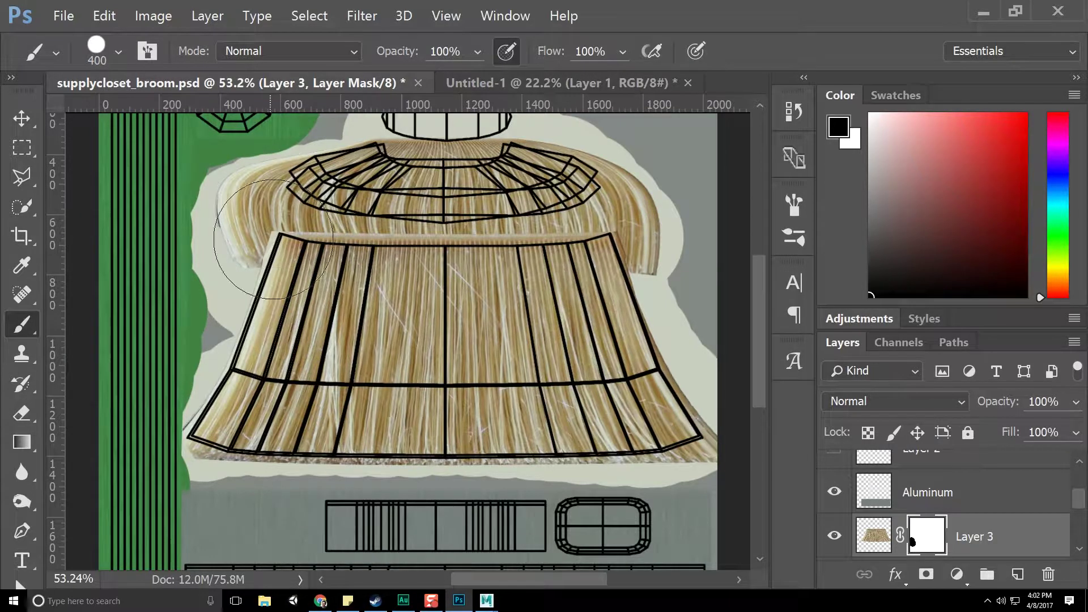
Save the broom texture document.
{"action": "scroll", "coordinate": [424, 286], "scroll_direction": "down", "scroll_amount": 1, "text": "alt"}
{"action": "scroll", "coordinate": [424, 287], "scroll_direction": "down", "scroll_amount": 1, "text": "alt"}
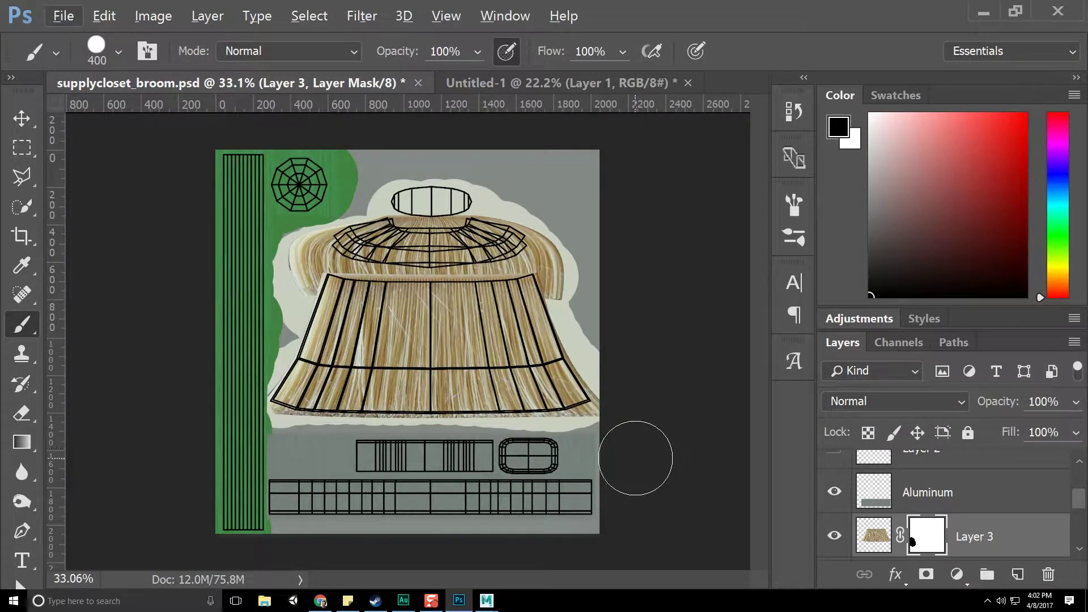
{"action": "key", "text": "ctrl+s"}
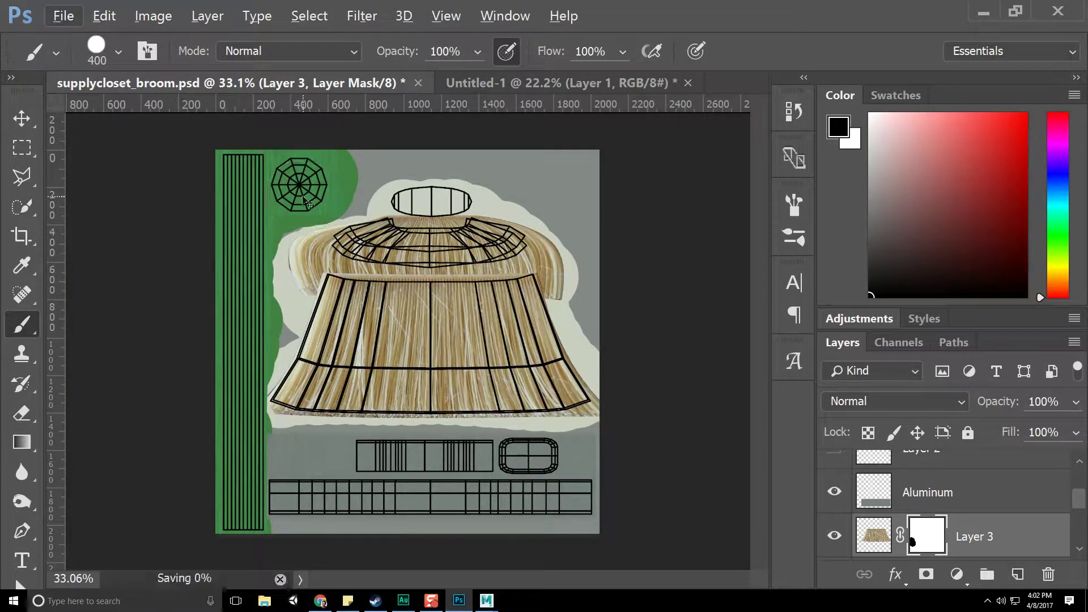
{"action": "left_click", "coordinate": [62, 17]}
{"action": "left_click", "coordinate": [134, 205]}
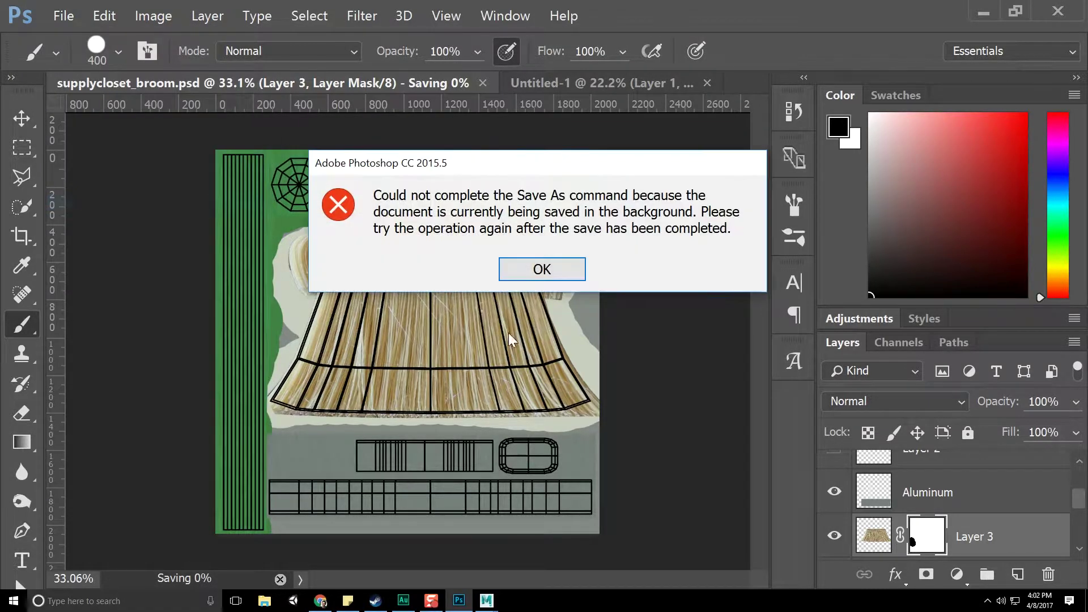
{"action": "left_click", "coordinate": [540, 266]}
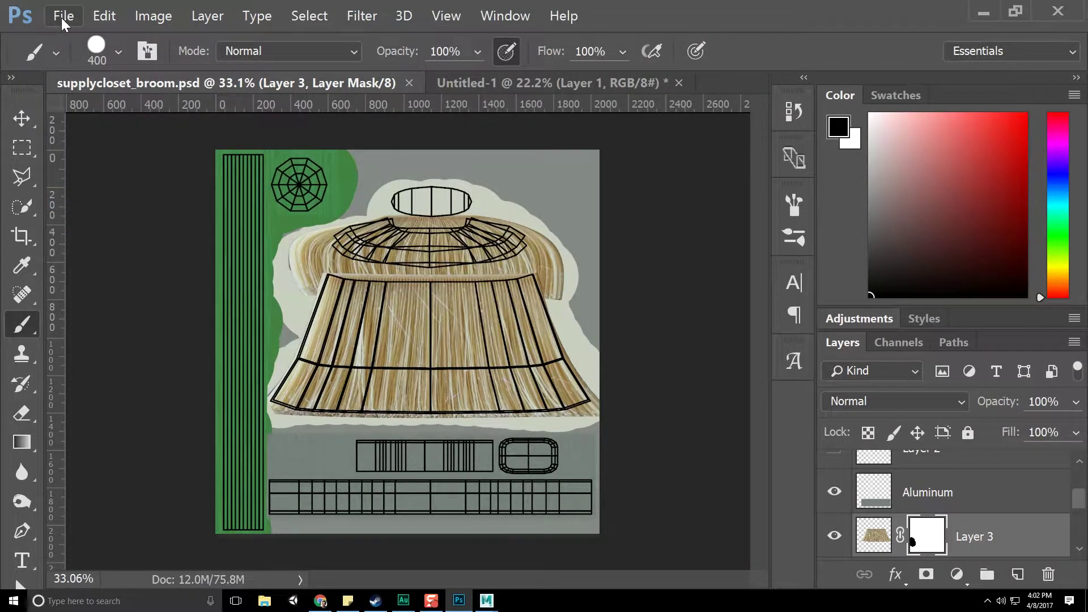
{"action": "left_click", "coordinate": [64, 16]}
{"action": "left_click", "coordinate": [116, 208]}
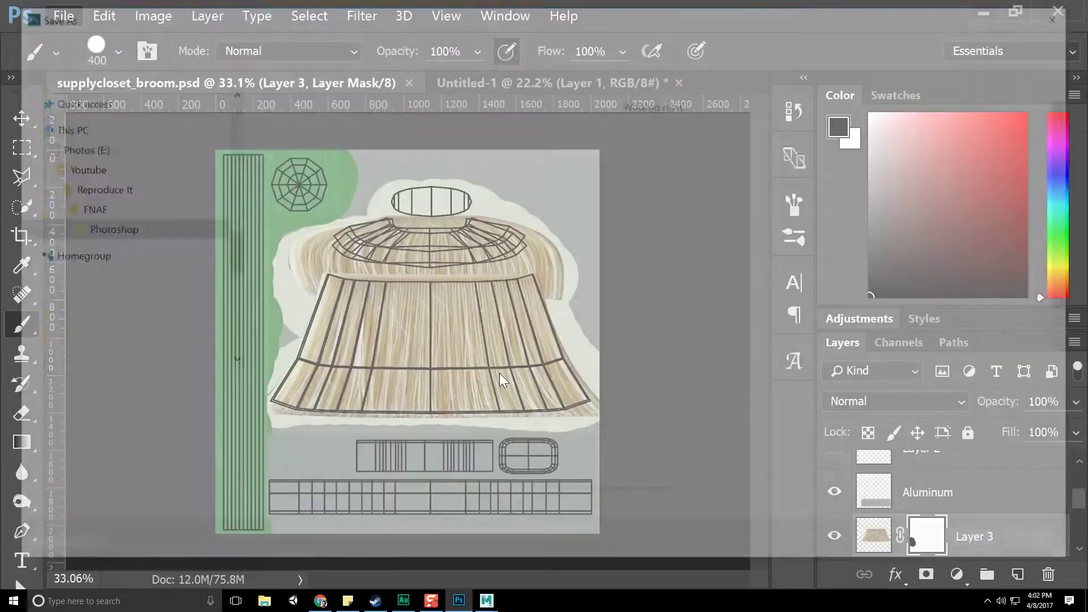
{"action": "left_click", "coordinate": [1034, 549]}
Hide the UVW wireframe layer.
{"action": "scroll", "coordinate": [923, 500], "scroll_direction": "up", "scroll_amount": 3}
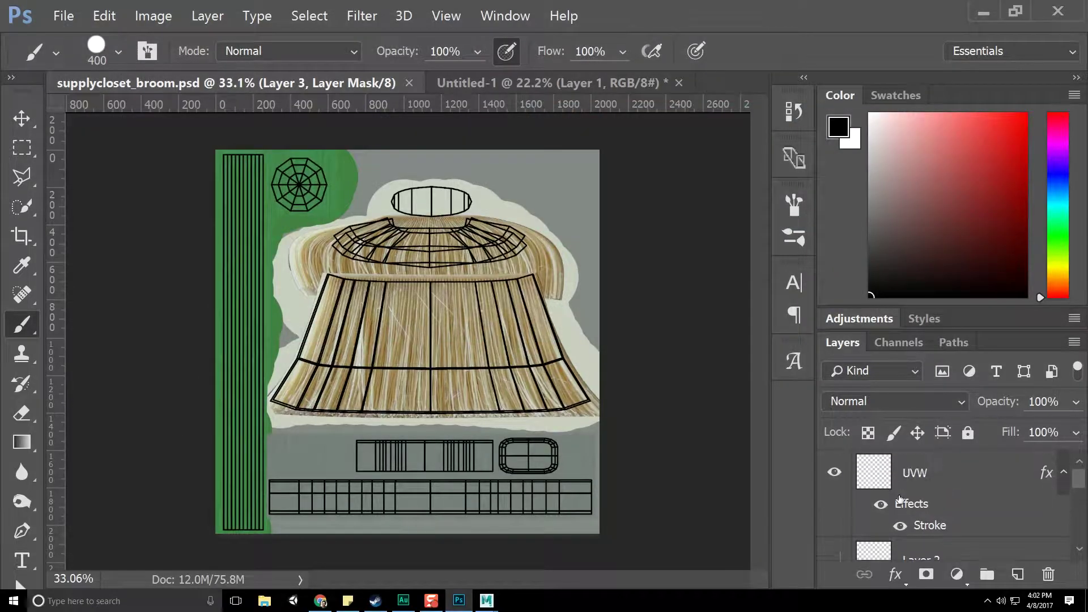
{"action": "left_click", "coordinate": [842, 482]}
{"action": "left_click", "coordinate": [63, 16]}
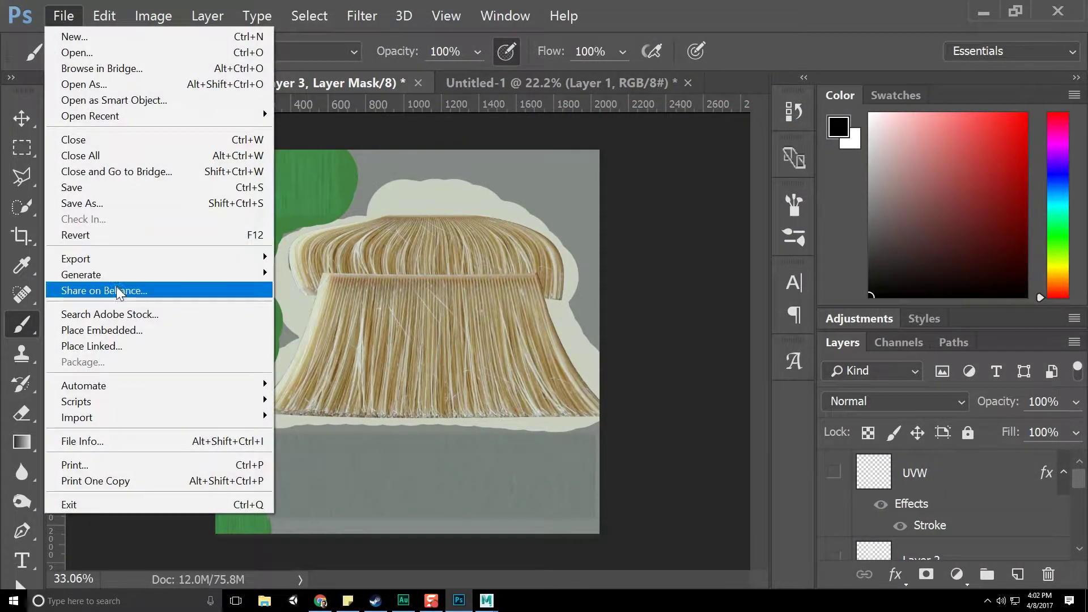
{"action": "left_click", "coordinate": [117, 203]}
{"action": "left_click", "coordinate": [309, 409]}
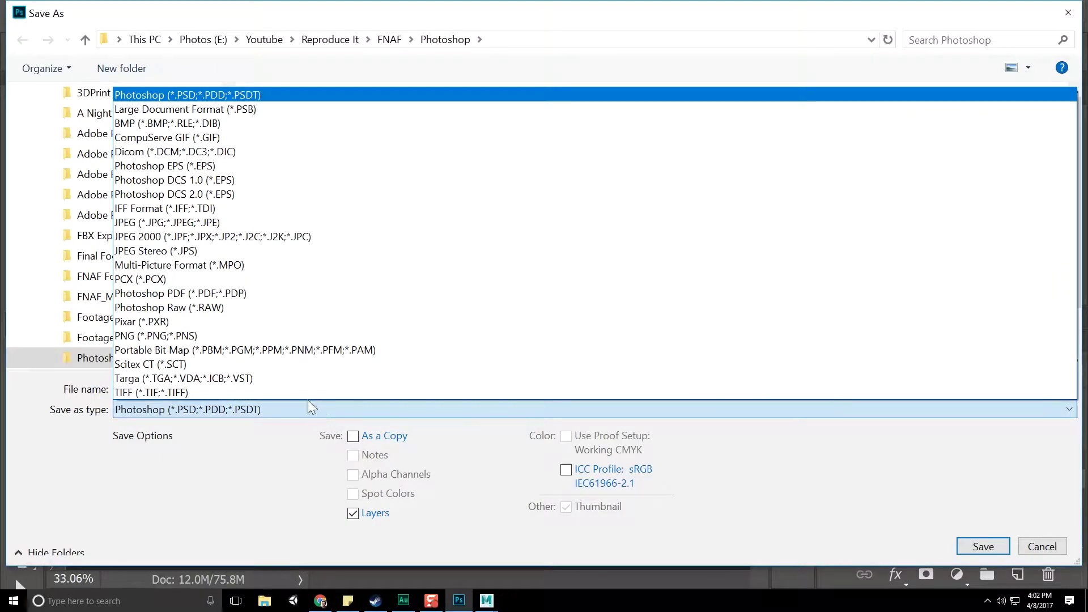
{"action": "left_click", "coordinate": [289, 335]}
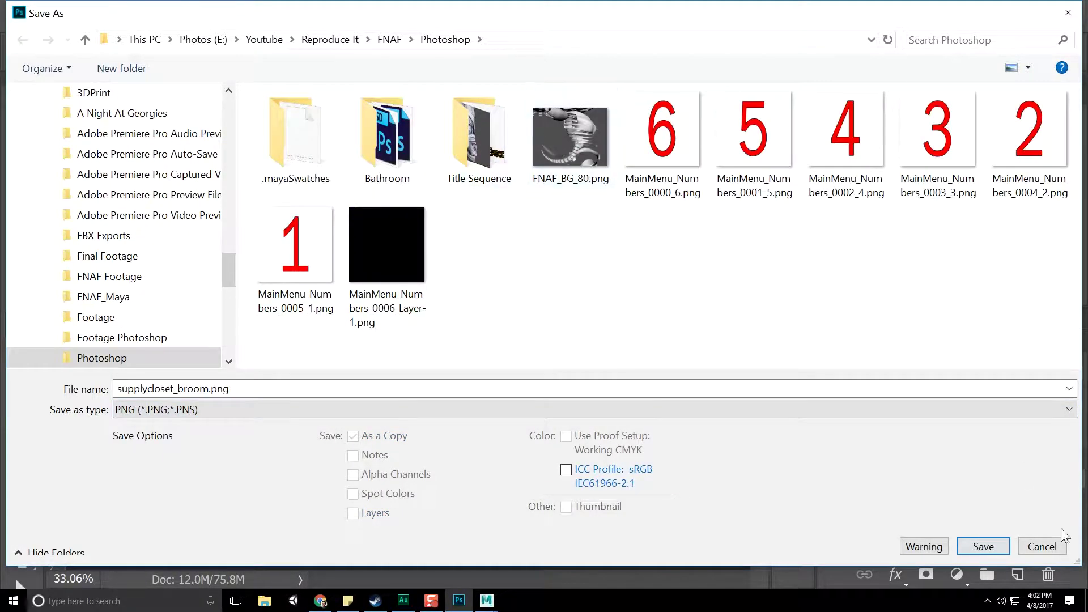
{"action": "left_click", "coordinate": [1043, 547]}
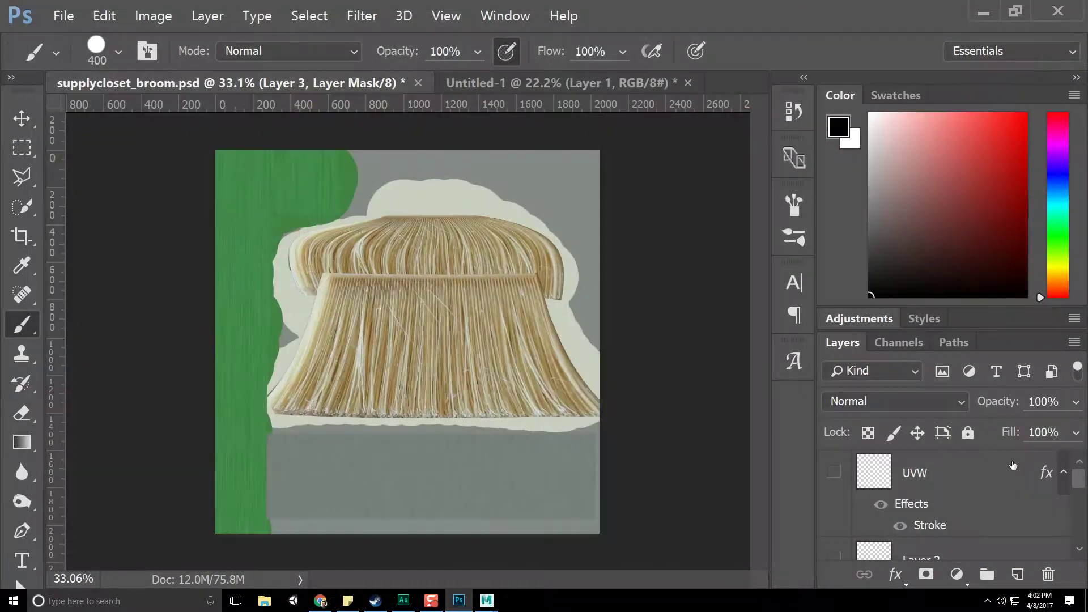
Brighten the Aluminum layer with Levels, using input levels of 0, 1.16 and 207.
{"action": "left_click", "coordinate": [1048, 489]}
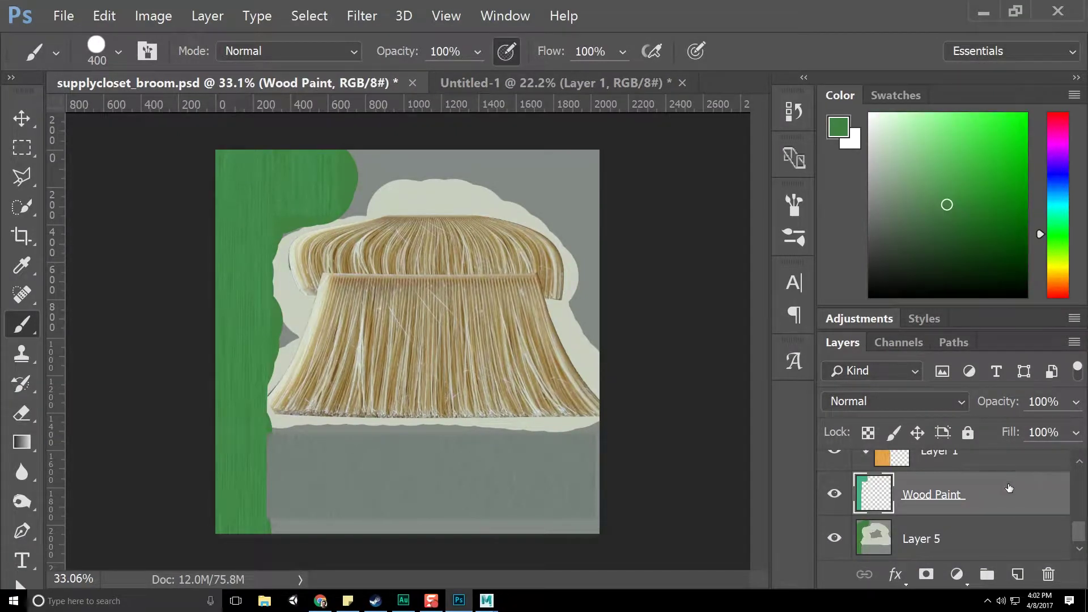
{"action": "scroll", "coordinate": [1014, 488], "scroll_direction": "down", "scroll_amount": 3}
{"action": "left_click", "coordinate": [982, 508]}
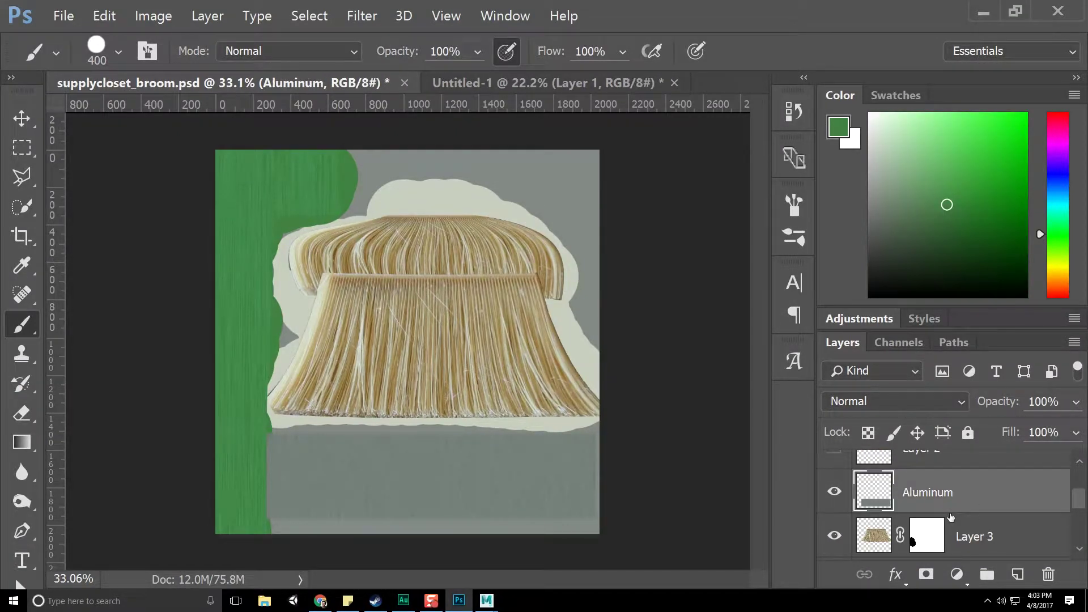
{"action": "key", "text": "ctrl+l"}
{"action": "left_click_drag", "start_coordinate": [924, 291], "coordinate": [857, 290]}
{"action": "mouse_move", "coordinate": [754, 291]}
{"action": "left_mouse_down"}
{"action": "mouse_move", "coordinate": [765, 289]}
{"action": "mouse_move", "coordinate": [742, 289]}
{"action": "left_mouse_up"}
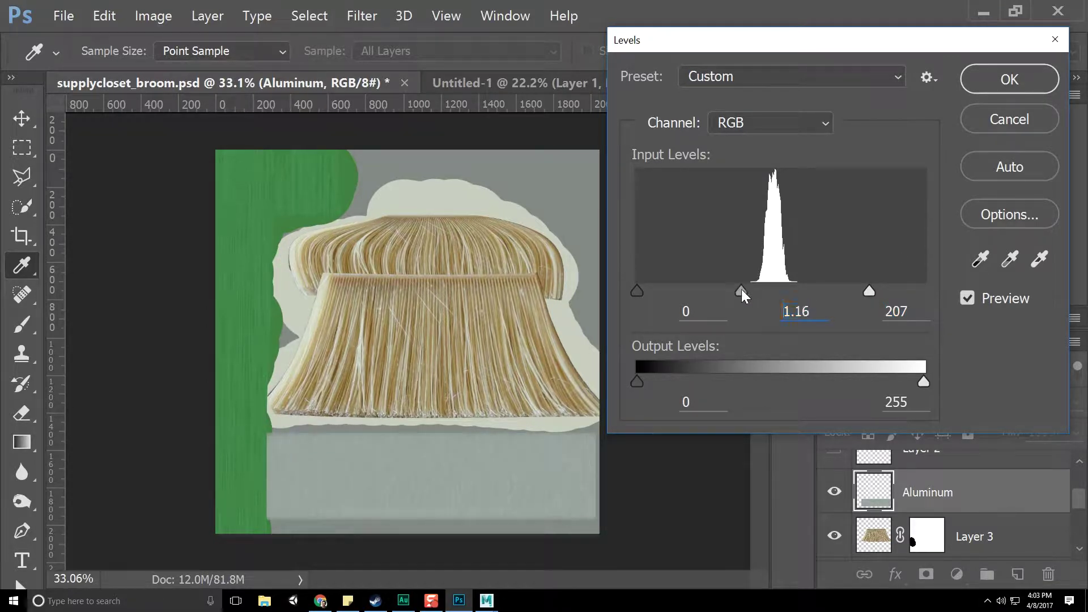
{"action": "left_click", "coordinate": [1010, 79]}
Save the document and a PNG copy in Textures > Supply Closet, replacing the existing supplycloset_broom.png.
{"action": "left_click", "coordinate": [63, 16]}
{"action": "left_click", "coordinate": [72, 187]}
{"action": "left_click", "coordinate": [64, 16]}
{"action": "left_click", "coordinate": [82, 203]}
{"action": "left_click", "coordinate": [328, 413]}
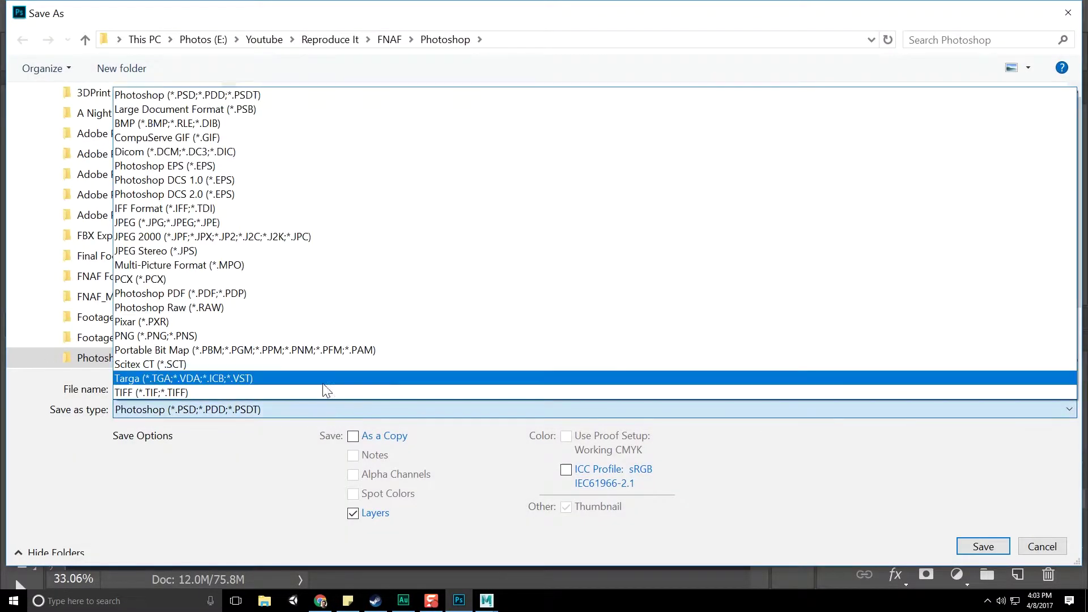
{"action": "left_click", "coordinate": [318, 336]}
{"action": "left_click", "coordinate": [390, 40]}
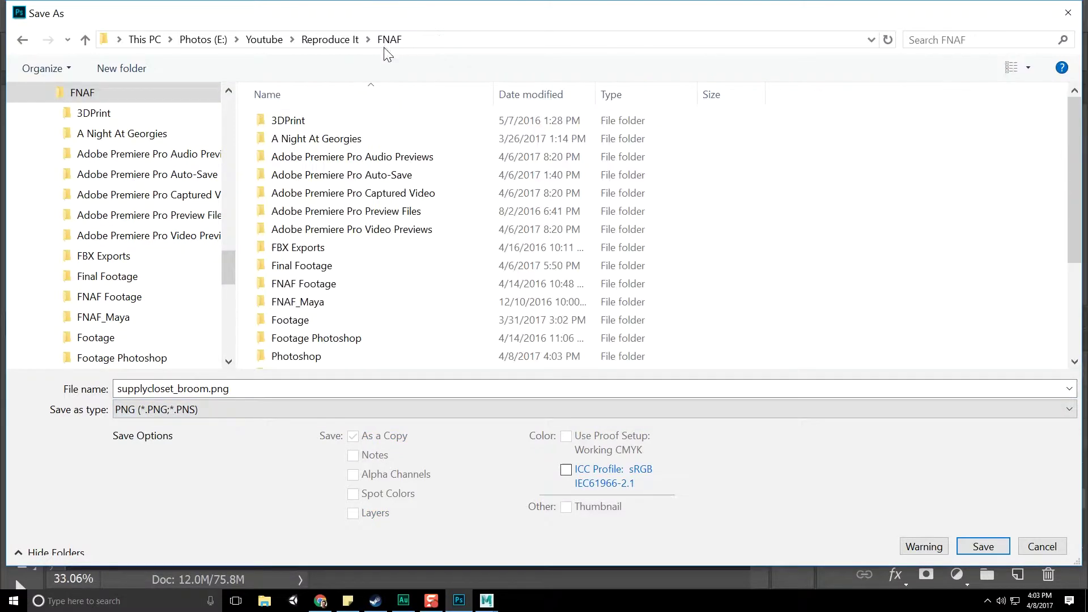
{"action": "scroll", "coordinate": [313, 328], "scroll_direction": "down", "scroll_amount": 3}
{"action": "double_click", "coordinate": [321, 276]}
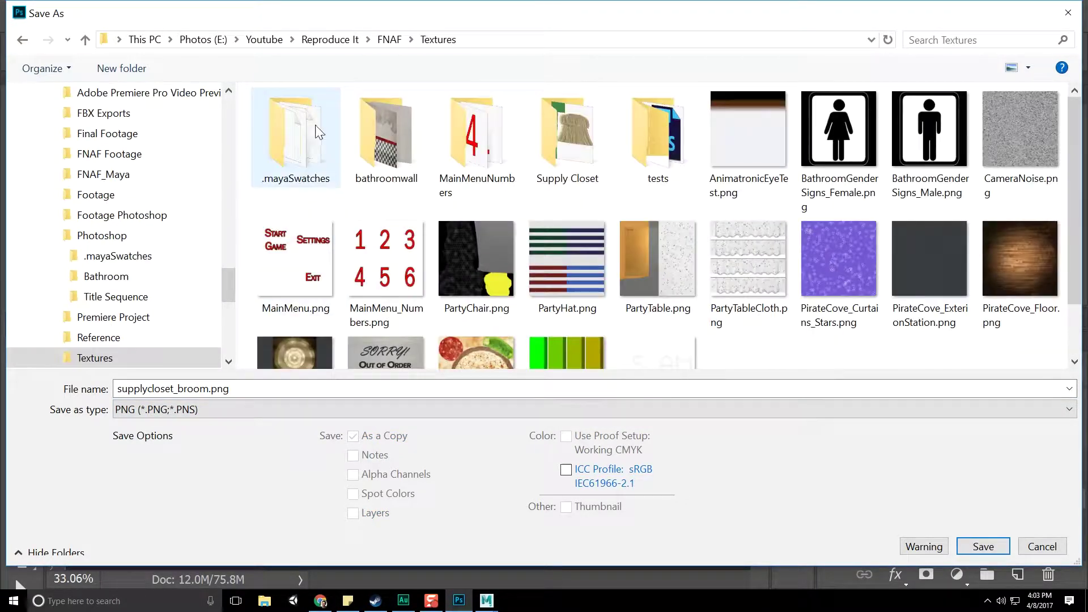
{"action": "double_click", "coordinate": [587, 141]}
{"action": "key", "text": "Return"}
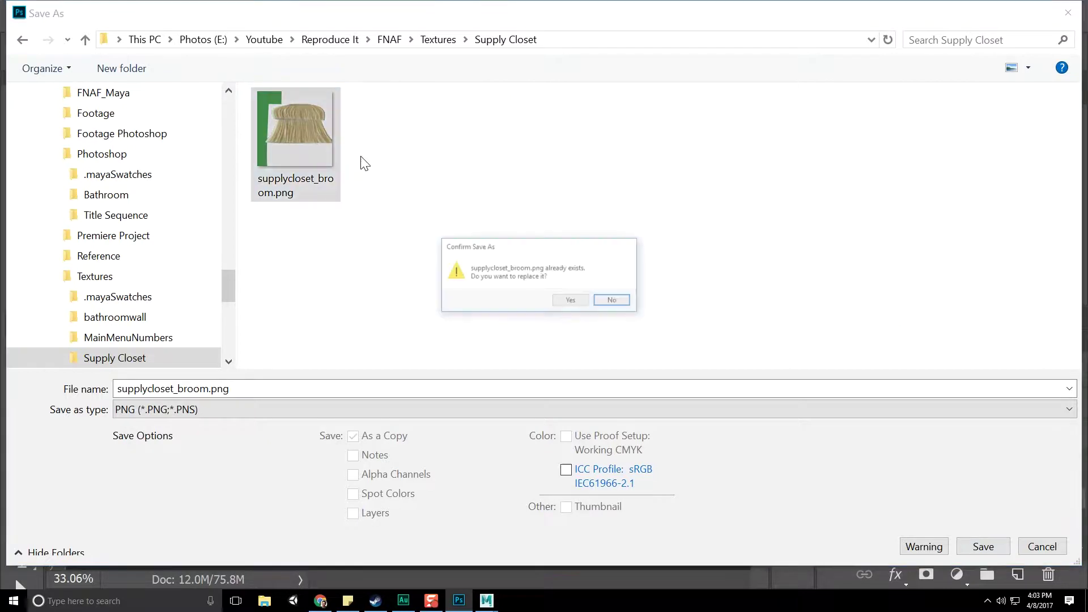
{"action": "left_click", "coordinate": [558, 301]}
{"action": "left_click", "coordinate": [998, 392]}
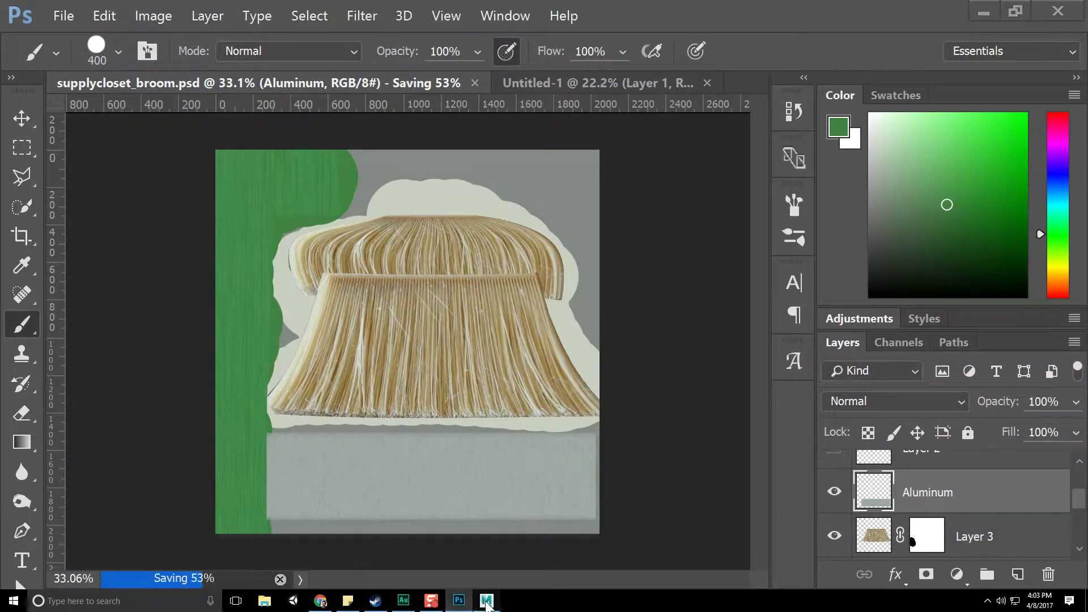
Switch to Maya, frame the broom, and toggle from plain shaded to textured display to check the updated texture.
{"action": "left_click", "coordinate": [486, 601]}
{"action": "left_click_drag", "start_coordinate": [606, 399], "coordinate": [685, 400], "text": "alt"}
{"action": "scroll", "coordinate": [685, 400], "scroll_direction": "down", "scroll_amount": 5}
{"action": "middle_click_drag", "start_coordinate": [646, 292], "coordinate": [624, 379], "text": "alt"}
{"action": "scroll", "coordinate": [624, 380], "scroll_direction": "down", "scroll_amount": 7}
{"action": "middle_click_drag", "start_coordinate": [591, 301], "coordinate": [584, 335], "text": "alt"}
{"action": "left_click_drag", "start_coordinate": [584, 335], "coordinate": [613, 368], "text": "alt"}
{"action": "scroll", "coordinate": [606, 377], "scroll_direction": "up", "scroll_amount": 5}
{"action": "key", "text": "5"}
{"action": "key", "text": "6"}
Examine the aluminum collar, the band and the handle joint on the textured broom from several angles.
{"action": "left_click_drag", "start_coordinate": [624, 408], "coordinate": [596, 420], "text": "alt"}
{"action": "scroll", "coordinate": [596, 419], "scroll_direction": "up", "scroll_amount": 3}
{"action": "middle_click_drag", "start_coordinate": [597, 420], "coordinate": [634, 292], "text": "alt"}
{"action": "left_click_drag", "start_coordinate": [634, 291], "coordinate": [602, 336], "text": "alt"}
{"action": "scroll", "coordinate": [603, 335], "scroll_direction": "up", "scroll_amount": 5}
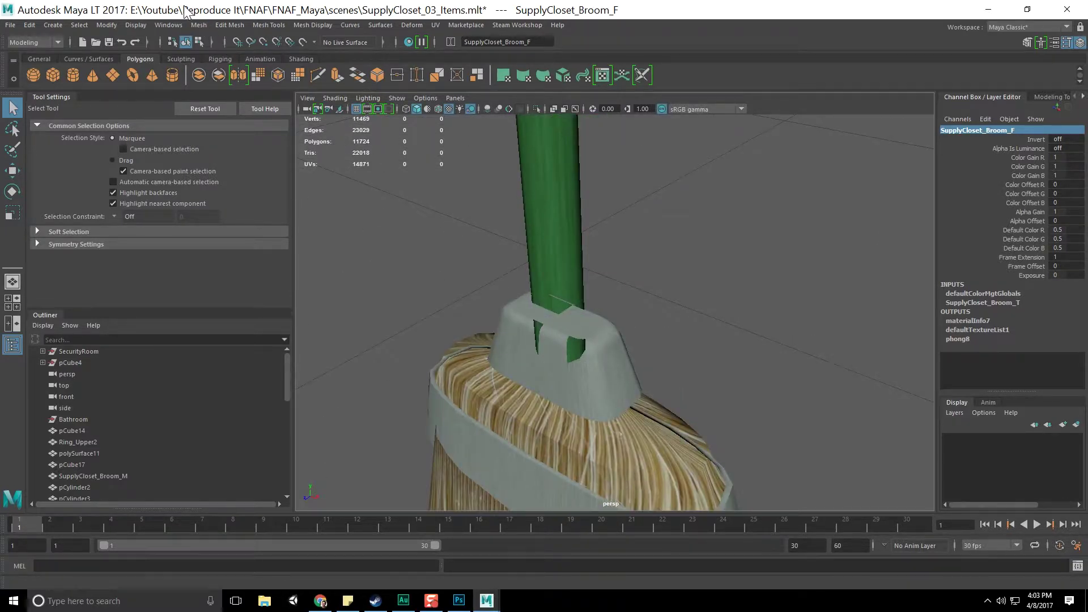
{"action": "left_click_drag", "start_coordinate": [474, 313], "coordinate": [501, 264], "text": "alt"}
{"action": "scroll", "coordinate": [499, 294], "scroll_direction": "down", "scroll_amount": 5}
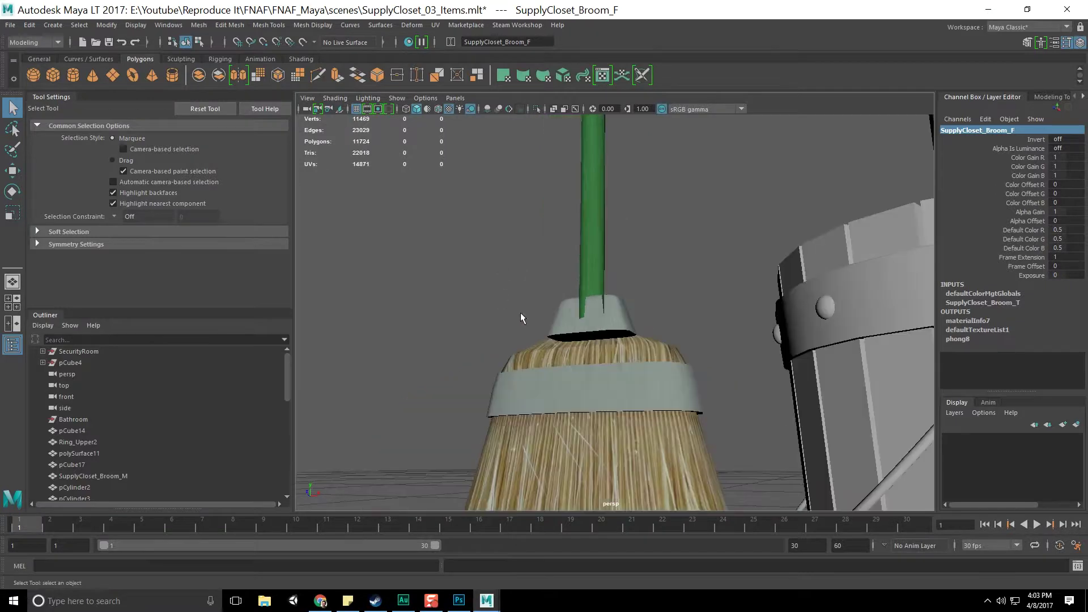
Open the Hypershade and graph the input and output connections of the broom's phong8 material.
{"action": "middle_click_drag", "start_coordinate": [499, 295], "coordinate": [530, 277], "text": "alt"}
{"action": "scroll", "coordinate": [529, 277], "scroll_direction": "up", "scroll_amount": 5}
{"action": "left_click_drag", "start_coordinate": [530, 276], "coordinate": [537, 311], "text": "alt"}
{"action": "left_click", "coordinate": [180, 26]}
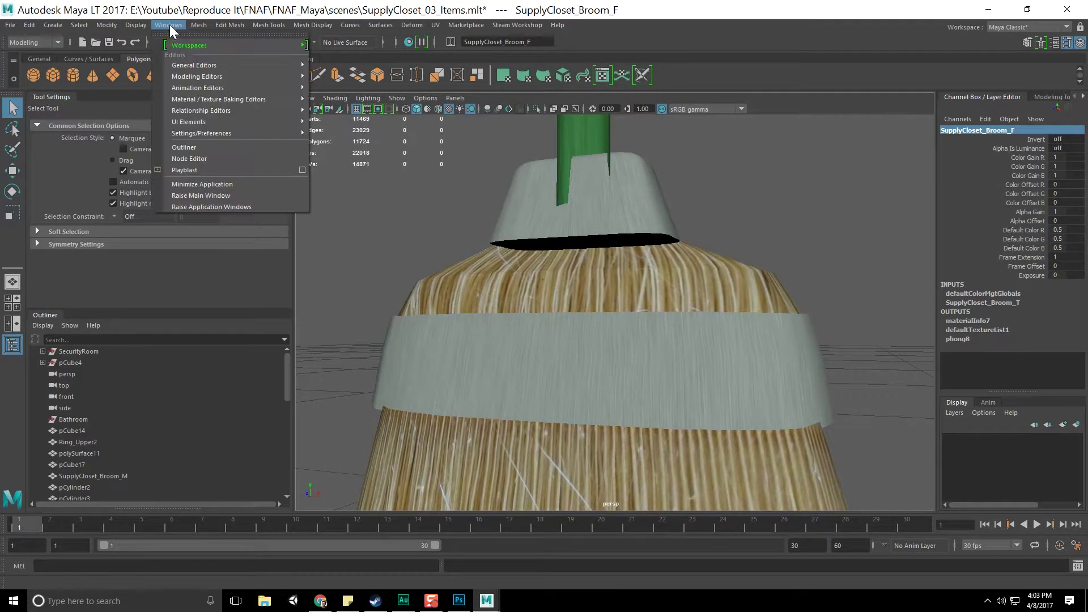
{"action": "mouse_move", "coordinate": [233, 76]}
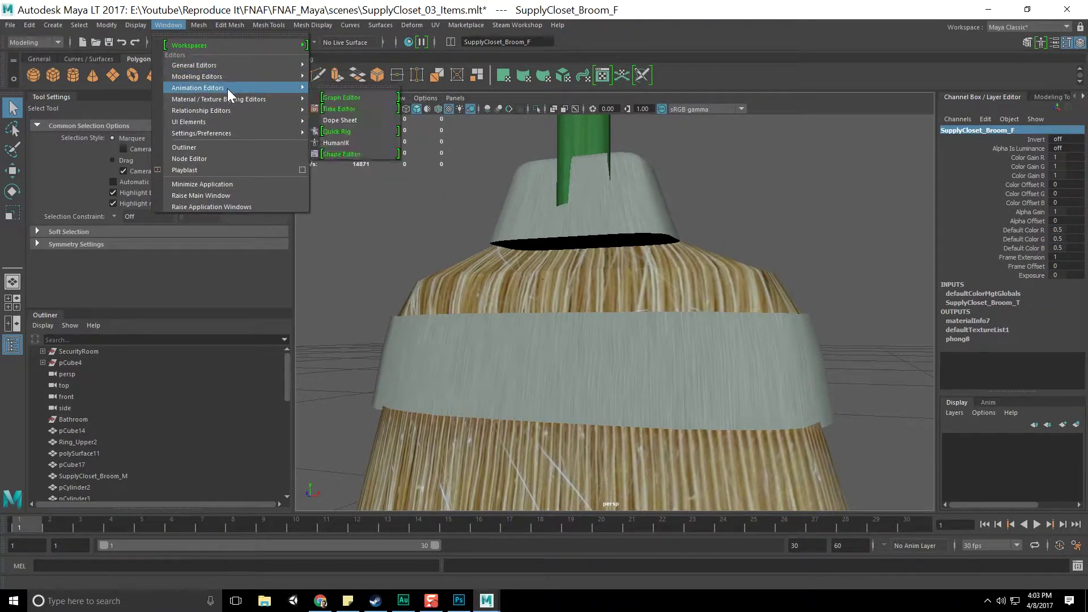
{"action": "mouse_move", "coordinate": [226, 100]}
{"action": "left_click", "coordinate": [375, 141]}
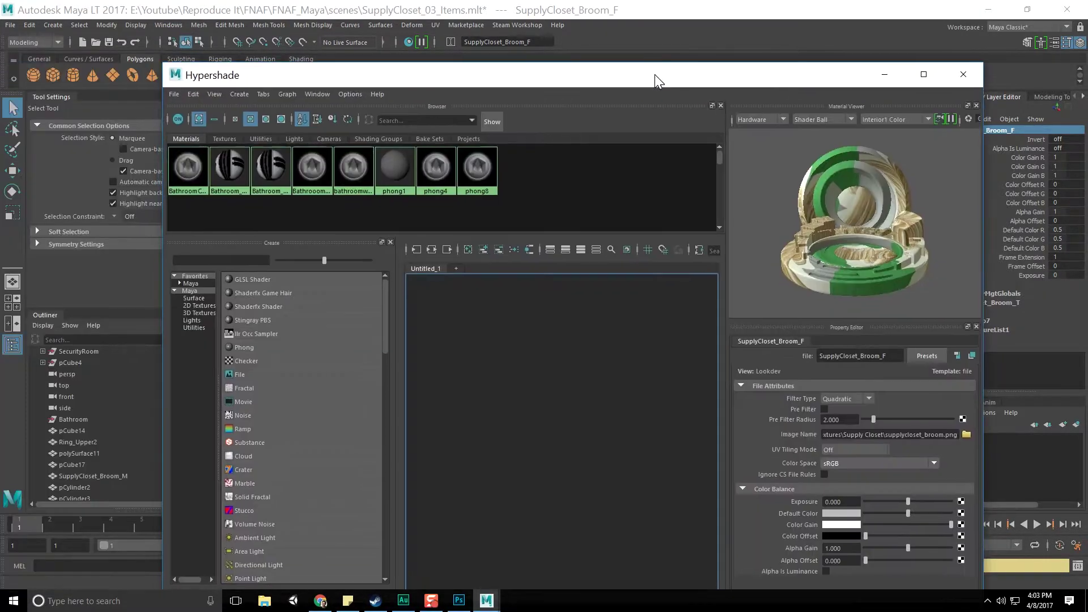
{"action": "left_click_drag", "start_coordinate": [655, 74], "coordinate": [650, 62]}
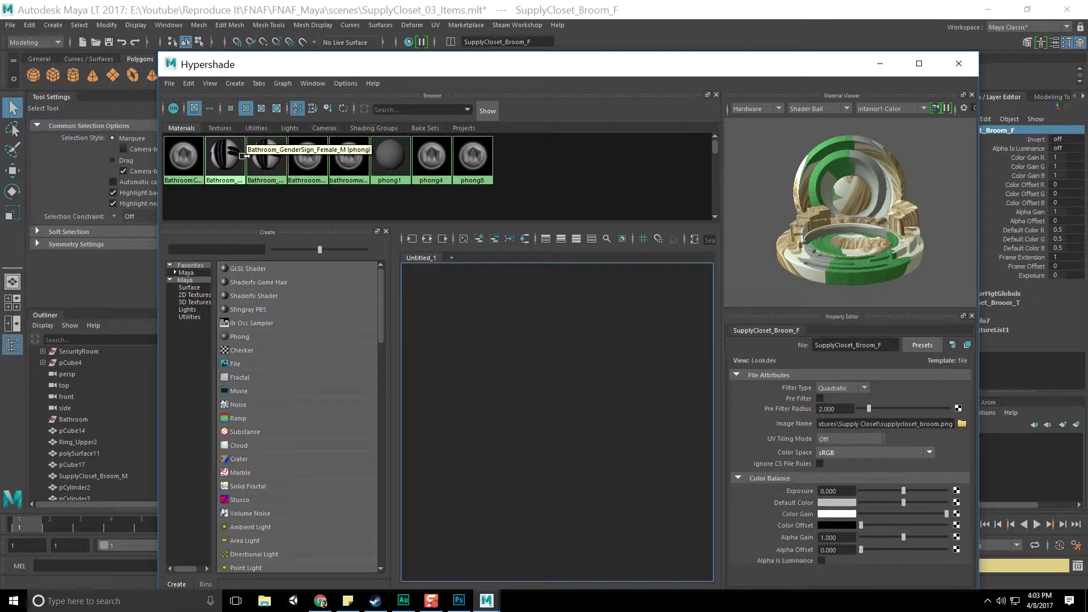
{"action": "left_click", "coordinate": [184, 156]}
{"action": "left_click_drag", "start_coordinate": [431, 64], "coordinate": [390, 32]}
{"action": "left_click", "coordinate": [426, 121]}
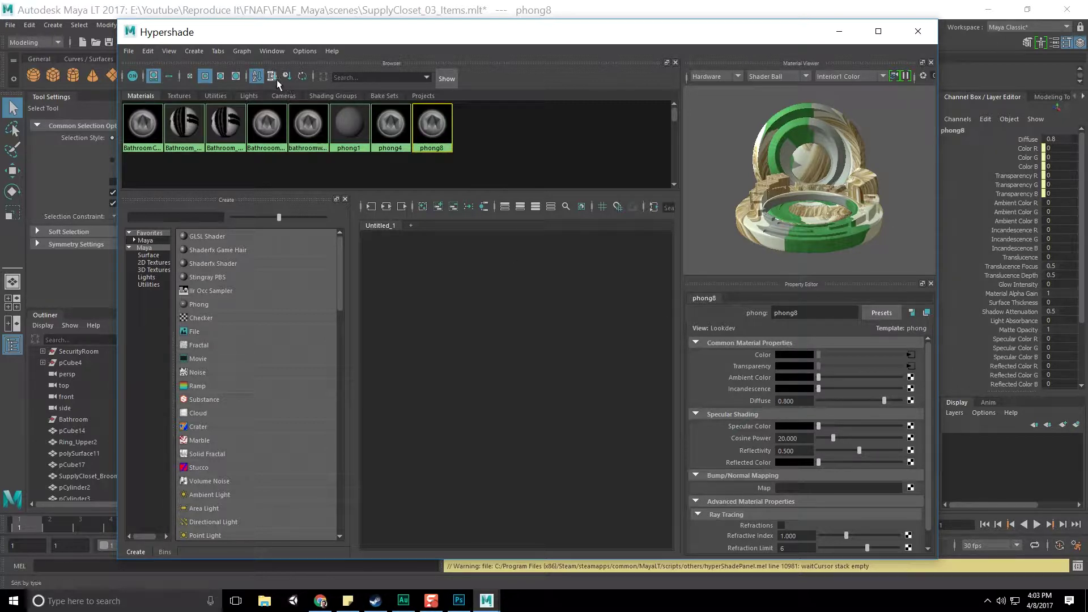
{"action": "left_click", "coordinate": [387, 206]}
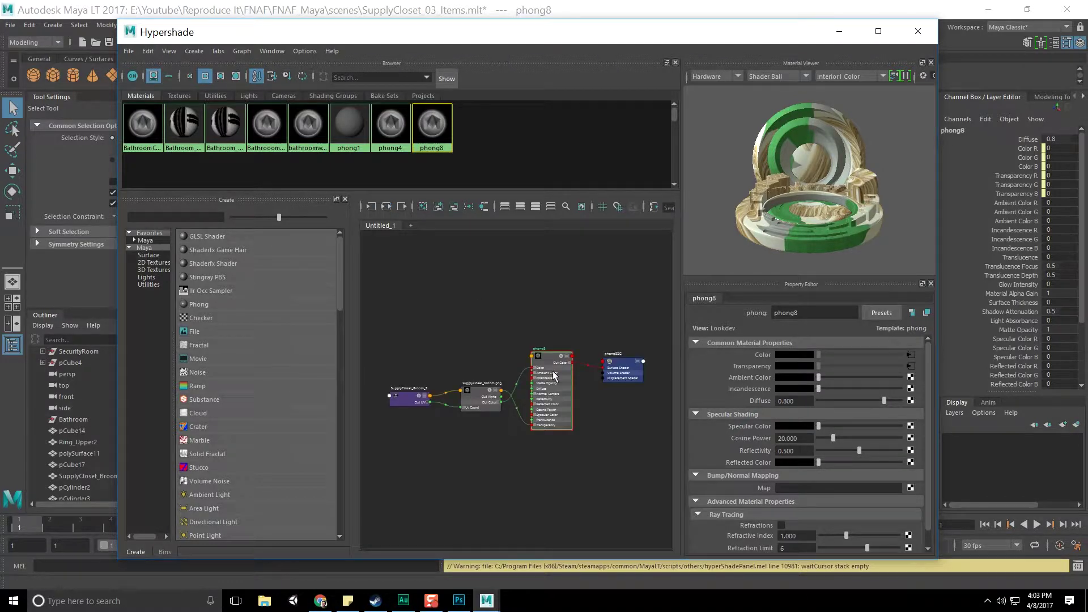
Rename the phong8 material as supplycloset_broom_m.
{"action": "middle_click_drag", "start_coordinate": [372, 305], "coordinate": [470, 331], "text": "alt"}
{"action": "double_click", "coordinate": [838, 312]}
{"action": "type", "text": "S"}
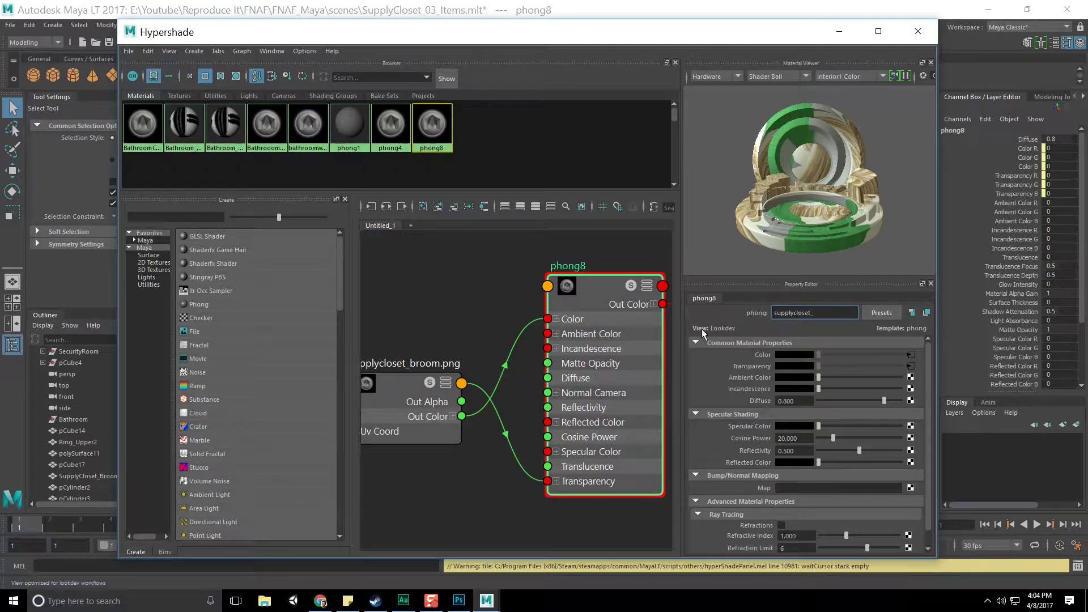
{"action": "type", "text": "upplycloset_broom_m"}
{"action": "key", "text": "Return"}
Delete the connection from the supplycloset_broom.png node to the broom material's Transparency input and save the scene.
{"action": "left_click", "coordinate": [422, 386]}
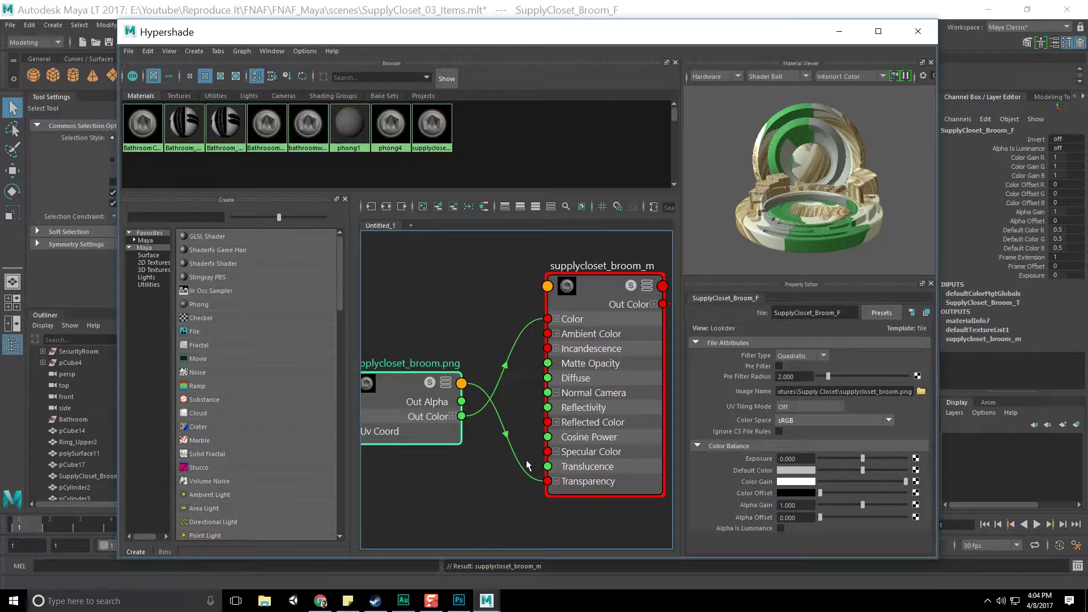
{"action": "left_click", "coordinate": [507, 434]}
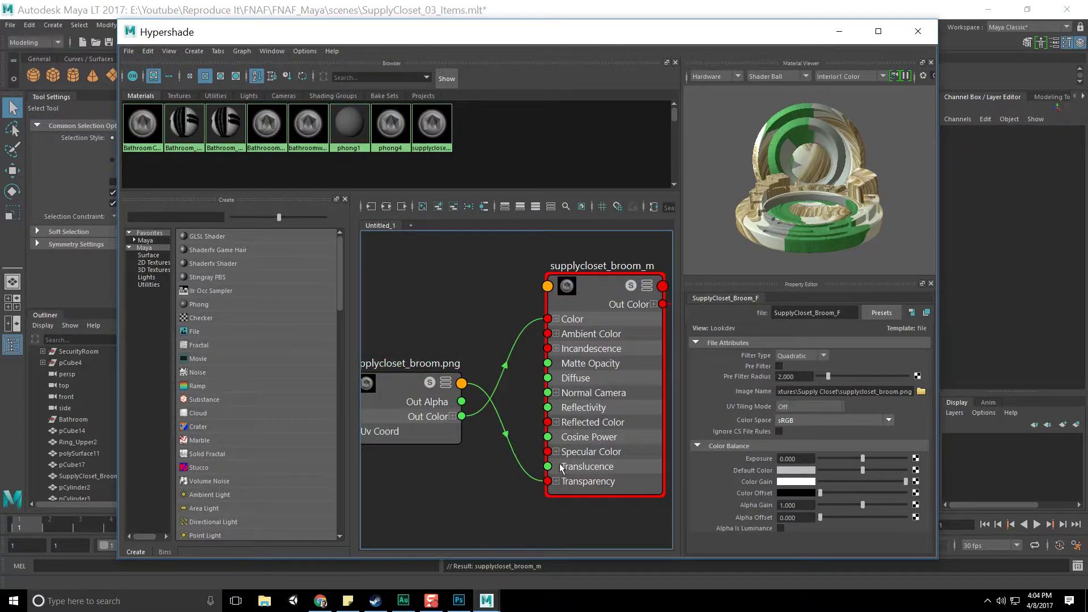
{"action": "key", "text": "Delete"}
{"action": "key", "text": "ctrl+s"}
{"action": "left_click", "coordinate": [920, 34]}
Frame the broom and examine its collar, band and handle joint up close for see-through faces.
{"action": "left_click_drag", "start_coordinate": [602, 250], "coordinate": [641, 352], "text": "alt"}
{"action": "scroll", "coordinate": [641, 353], "scroll_direction": "down", "scroll_amount": 6}
{"action": "left_click", "coordinate": [641, 352]}
{"action": "key", "text": "f"}
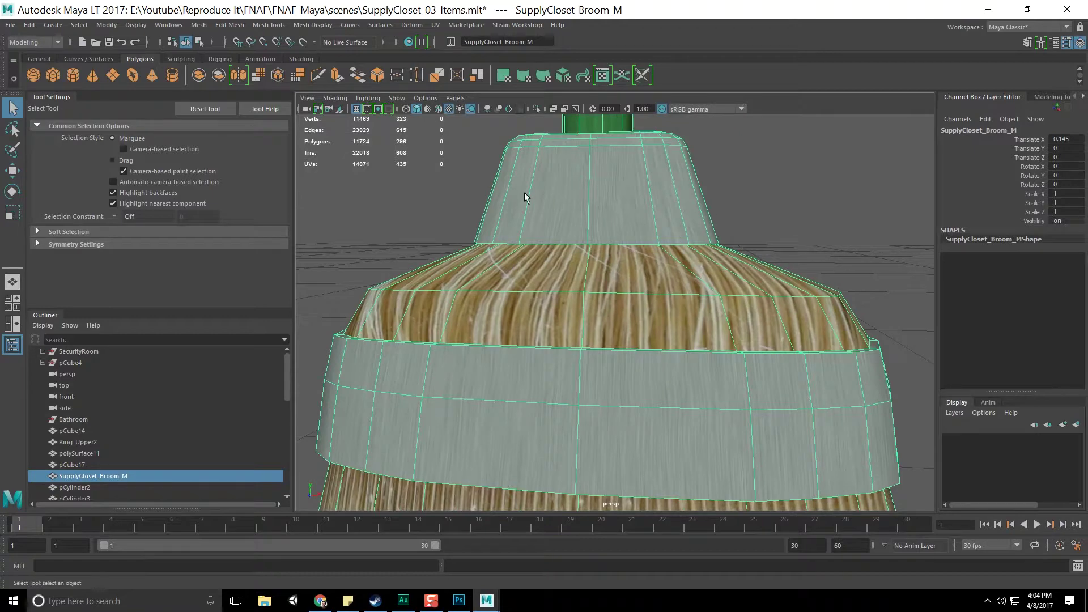
{"action": "left_click_drag", "start_coordinate": [525, 422], "coordinate": [512, 282], "text": "alt"}
{"action": "left_click", "coordinate": [736, 238]}
{"action": "left_click_drag", "start_coordinate": [559, 317], "coordinate": [621, 253], "text": "alt"}
{"action": "right_click_drag", "start_coordinate": [621, 253], "coordinate": [575, 359], "text": "alt"}
{"action": "left_click_drag", "start_coordinate": [642, 372], "coordinate": [628, 329], "text": "alt"}
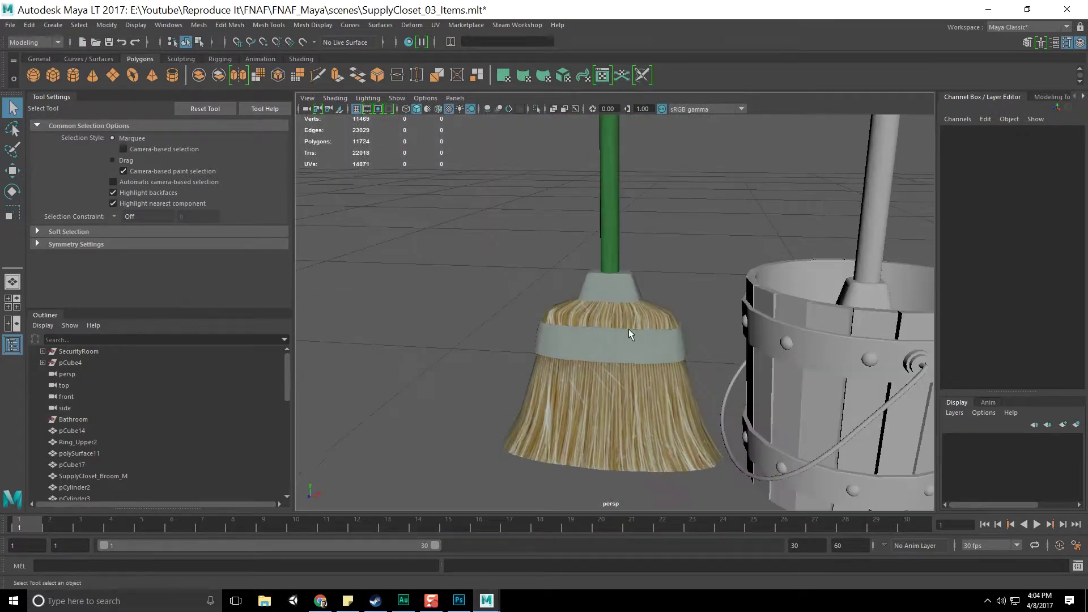
Examine the whole textured broom from near and far, including beside the bucket and shelf.
{"action": "scroll", "coordinate": [611, 286], "scroll_direction": "down", "scroll_amount": 4}
{"action": "middle_click_drag", "start_coordinate": [611, 286], "coordinate": [594, 367], "text": "alt"}
{"action": "scroll", "coordinate": [594, 367], "scroll_direction": "down", "scroll_amount": 3}
{"action": "left_click_drag", "start_coordinate": [594, 367], "coordinate": [591, 387], "text": "alt"}
{"action": "scroll", "coordinate": [592, 390], "scroll_direction": "up", "scroll_amount": 4}
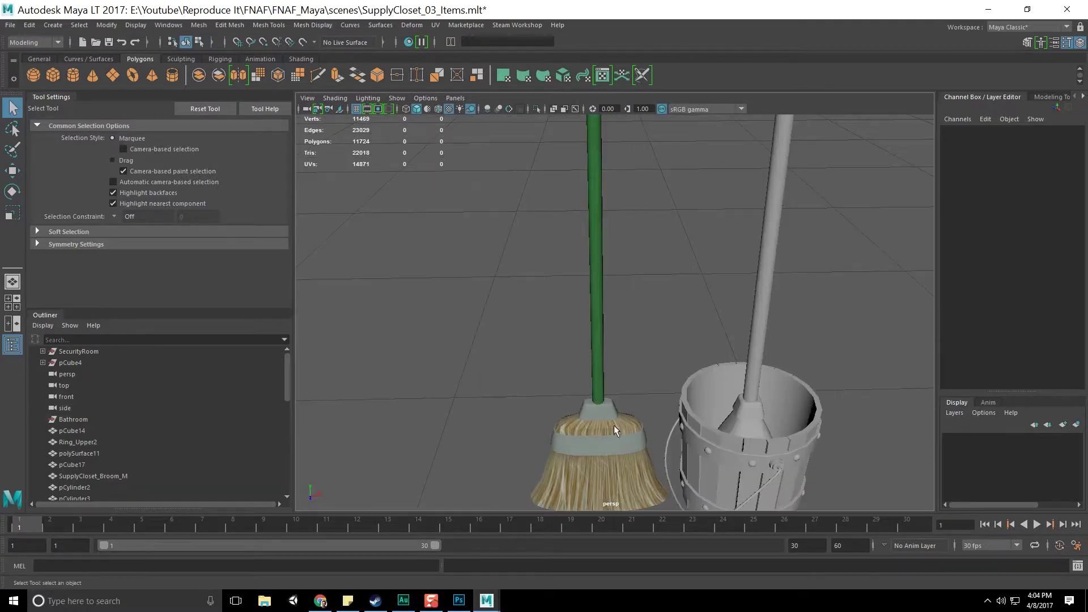
{"action": "middle_click_drag", "start_coordinate": [592, 391], "coordinate": [598, 342], "text": "alt"}
{"action": "scroll", "coordinate": [613, 371], "scroll_direction": "up", "scroll_amount": 6}
{"action": "left_click_drag", "start_coordinate": [628, 403], "coordinate": [587, 407], "text": "alt"}
{"action": "scroll", "coordinate": [655, 342], "scroll_direction": "down", "scroll_amount": 5}
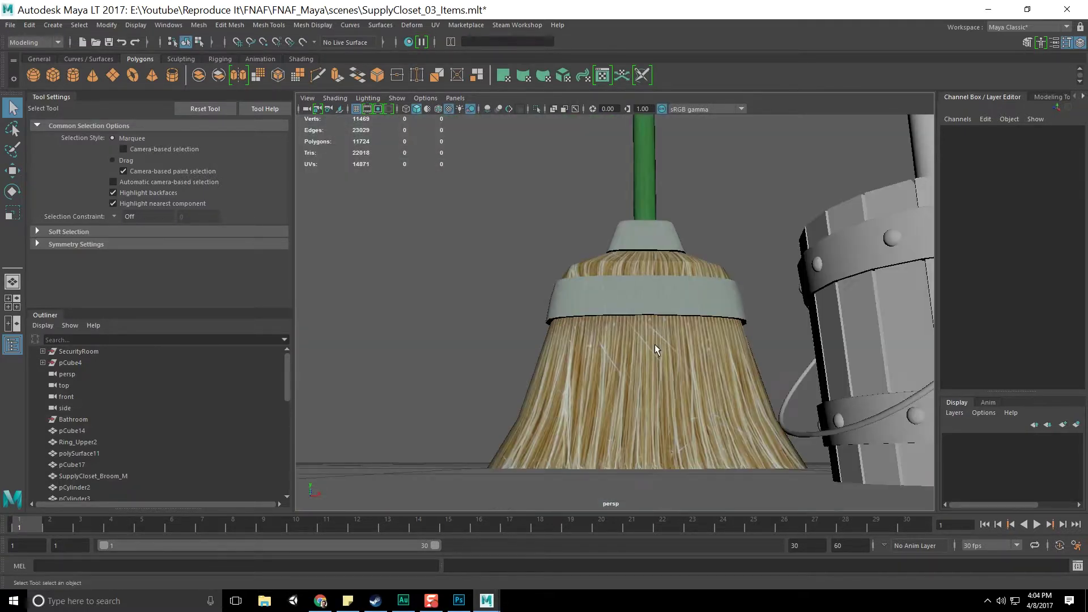
{"action": "left_click_drag", "start_coordinate": [655, 347], "coordinate": [588, 329], "text": "alt"}
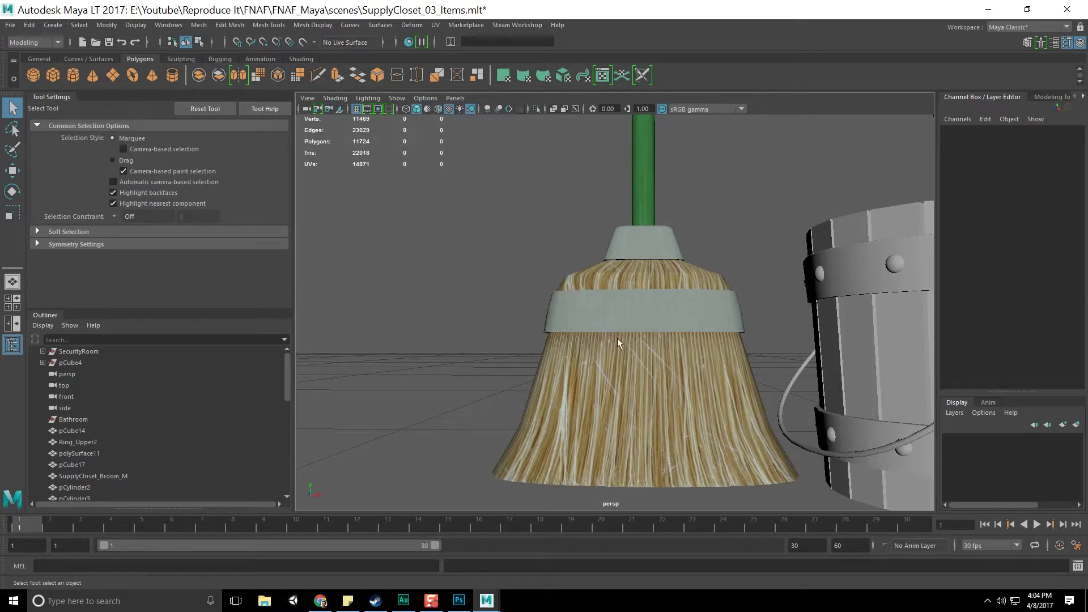
{"action": "left_click_drag", "start_coordinate": [699, 284], "coordinate": [603, 392], "text": "alt"}
{"action": "right_click_drag", "start_coordinate": [603, 392], "coordinate": [600, 328], "text": "alt"}
{"action": "left_click_drag", "start_coordinate": [600, 328], "coordinate": [596, 357], "text": "alt"}
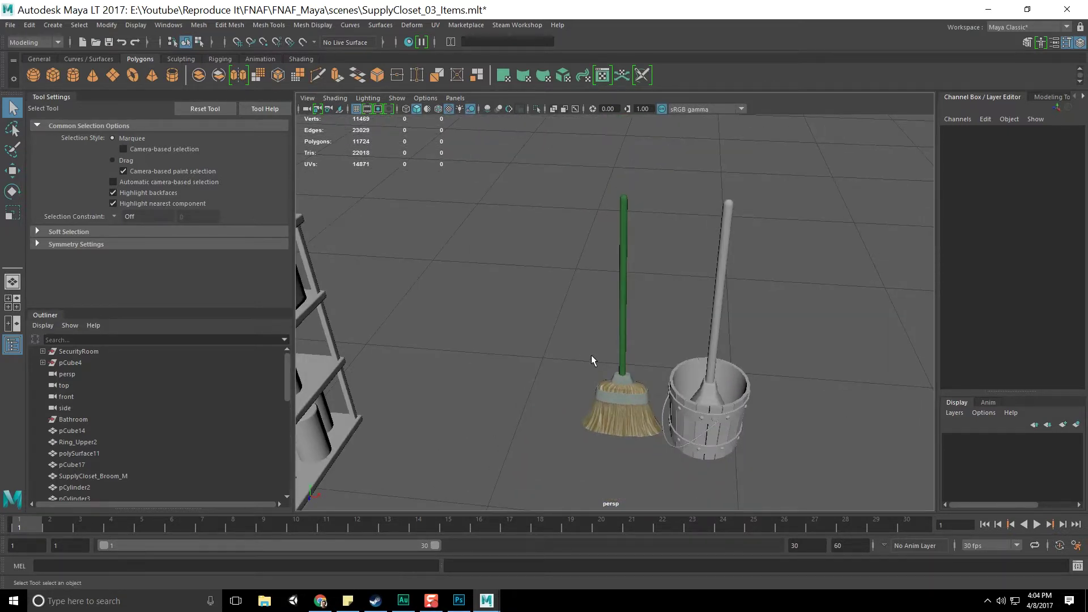
{"action": "left_click_drag", "start_coordinate": [576, 380], "coordinate": [654, 359], "text": "alt"}
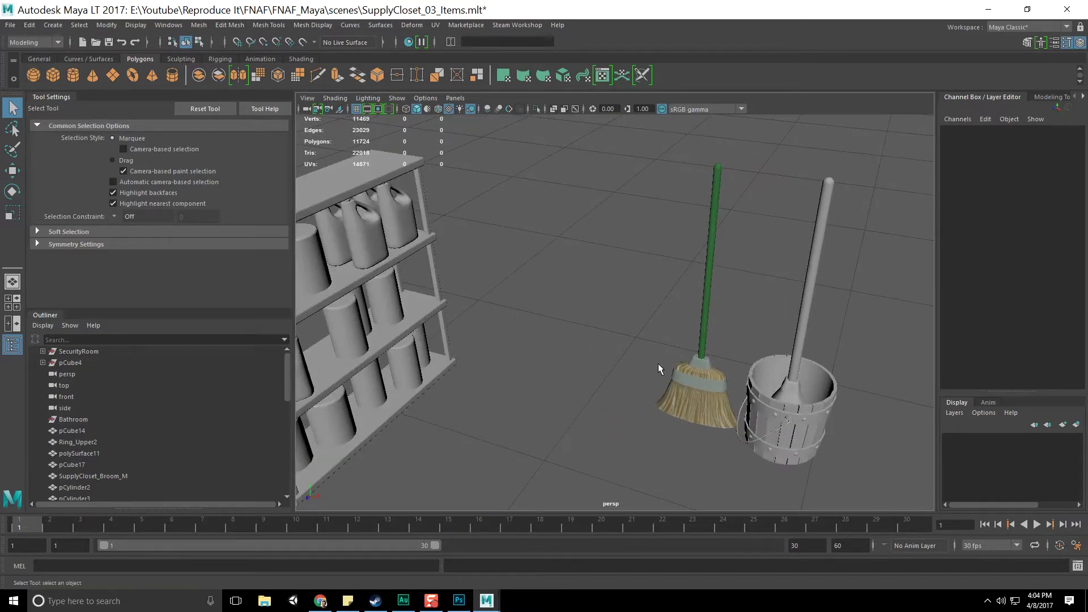